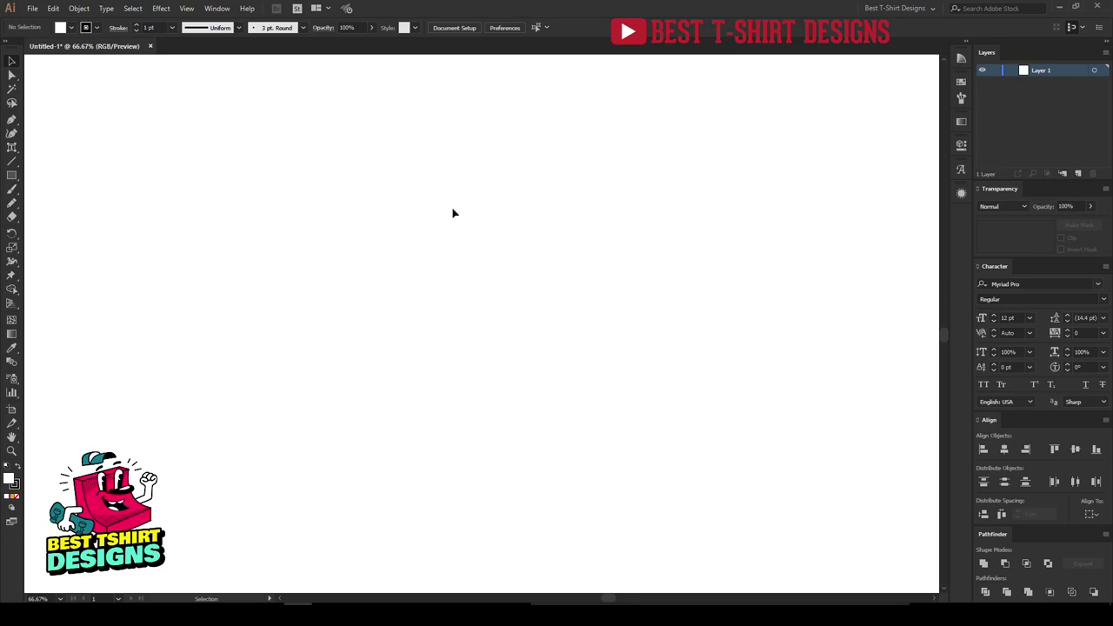
{"action": "left_click_drag", "start_coordinate": [232, 186], "coordinate": [482, 428]}
{"action": "left_click_drag", "start_coordinate": [184, 156], "coordinate": [595, 485]}
{"action": "left_click_drag", "start_coordinate": [722, 516], "coordinate": [522, 453]}
{"action": "scroll", "coordinate": [477, 311], "scroll_direction": "down", "scroll_amount": 5}
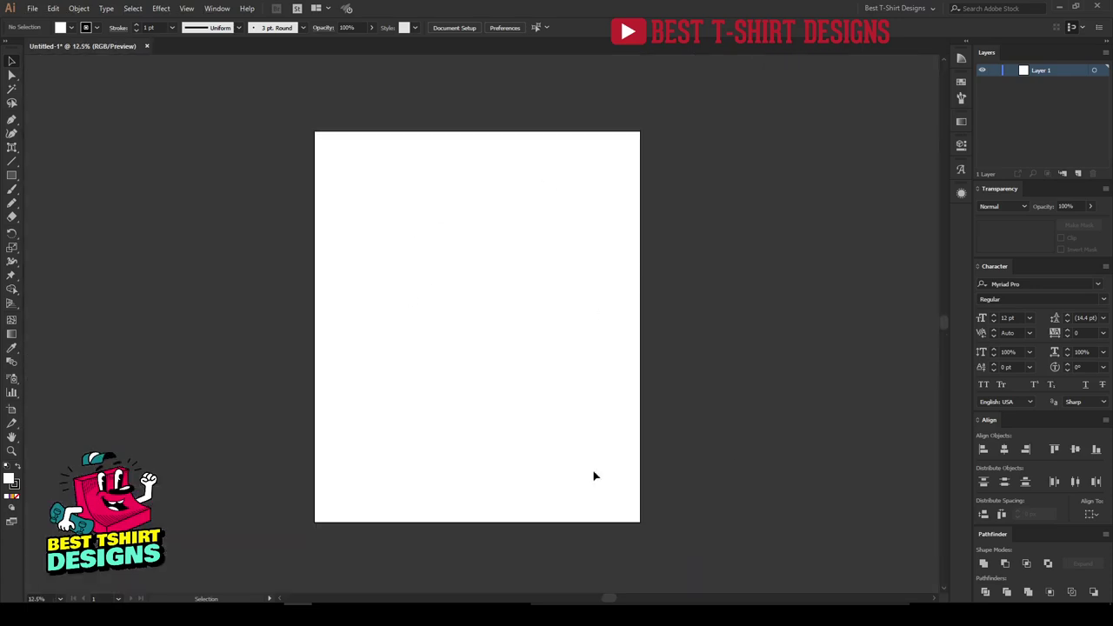
{"action": "scroll", "coordinate": [455, 306], "scroll_direction": "up", "scroll_amount": 4}
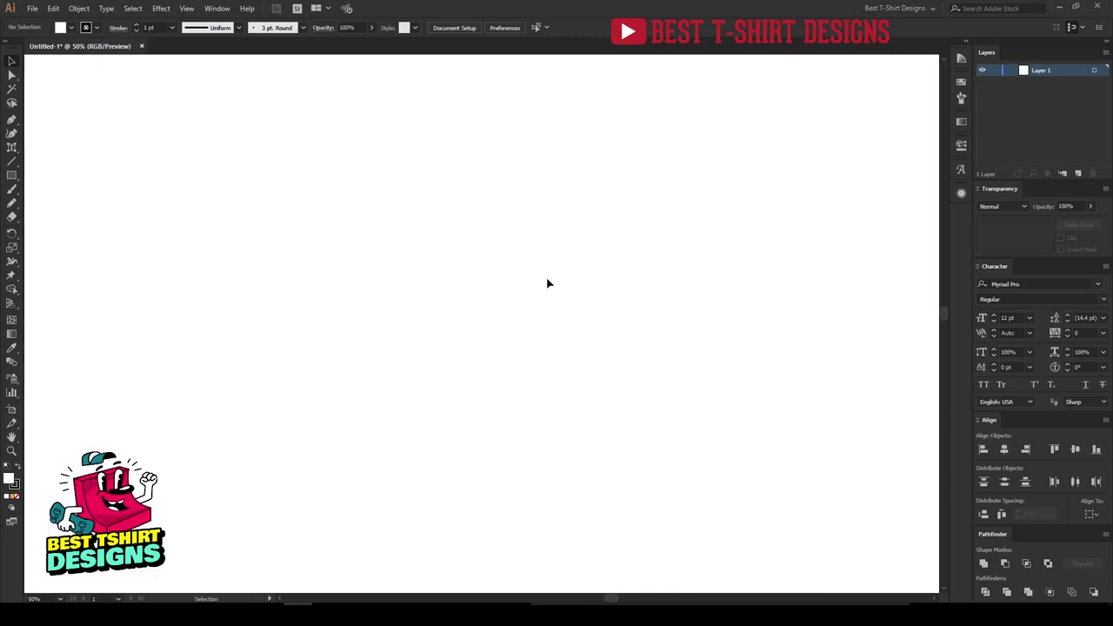
{"action": "left_click_drag", "start_coordinate": [266, 192], "coordinate": [645, 464]}
{"action": "left_click_drag", "start_coordinate": [217, 129], "coordinate": [840, 539]}
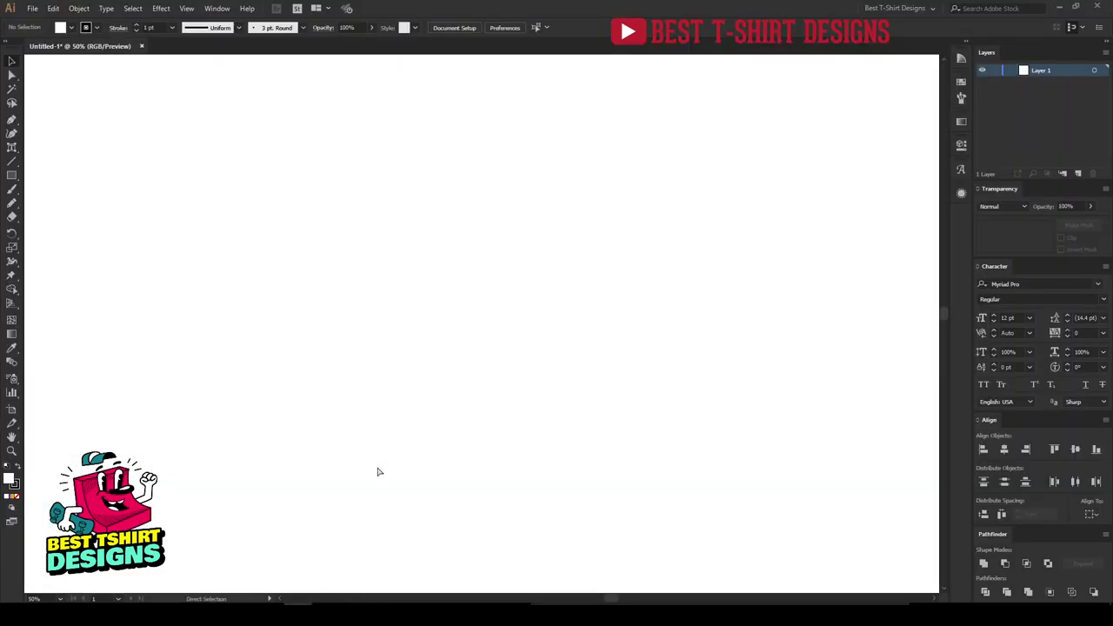
Place the green bass image 03a0190196b17c789829b894183d7609 on the artboard as a linked file.
{"action": "key", "text": "v"}
{"action": "left_click", "coordinate": [32, 9]}
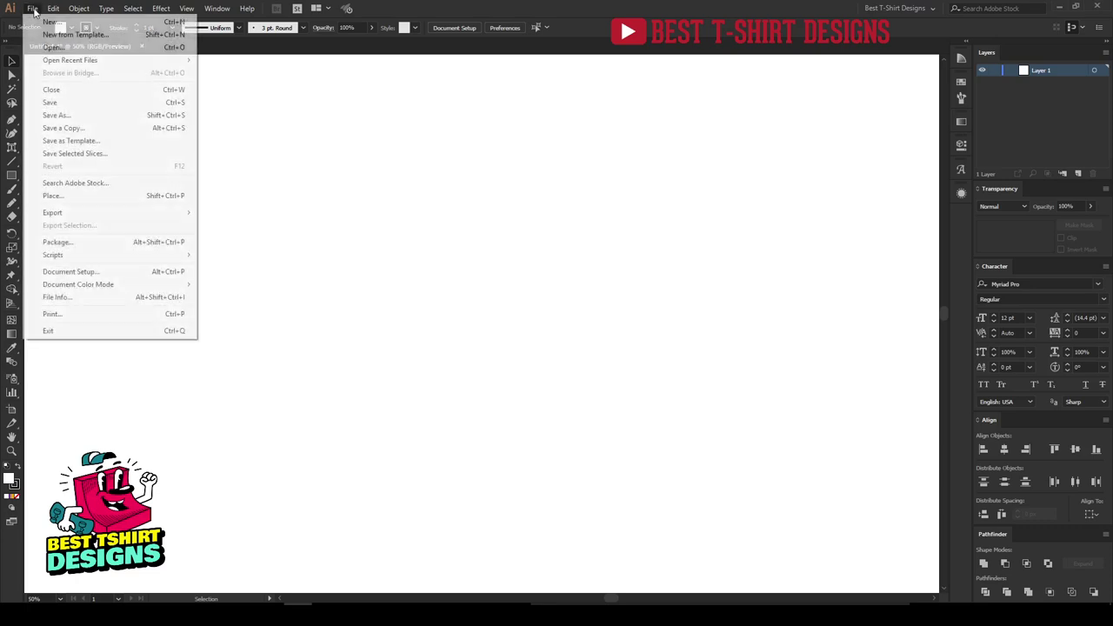
{"action": "left_click", "coordinate": [54, 196]}
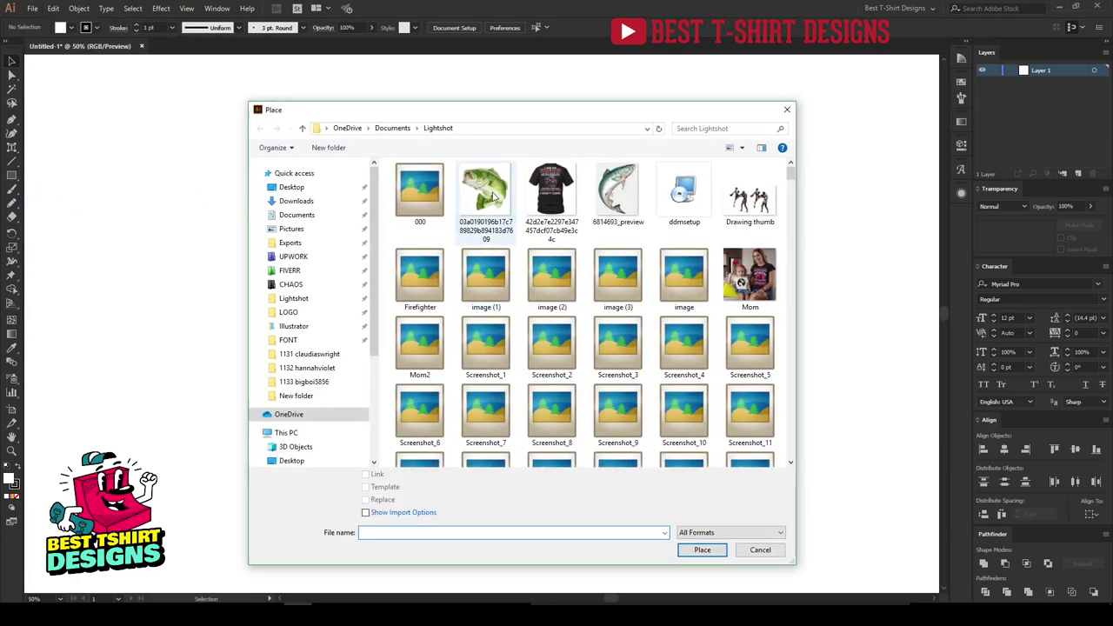
{"action": "double_click", "coordinate": [493, 199]}
{"action": "left_click", "coordinate": [288, 127]}
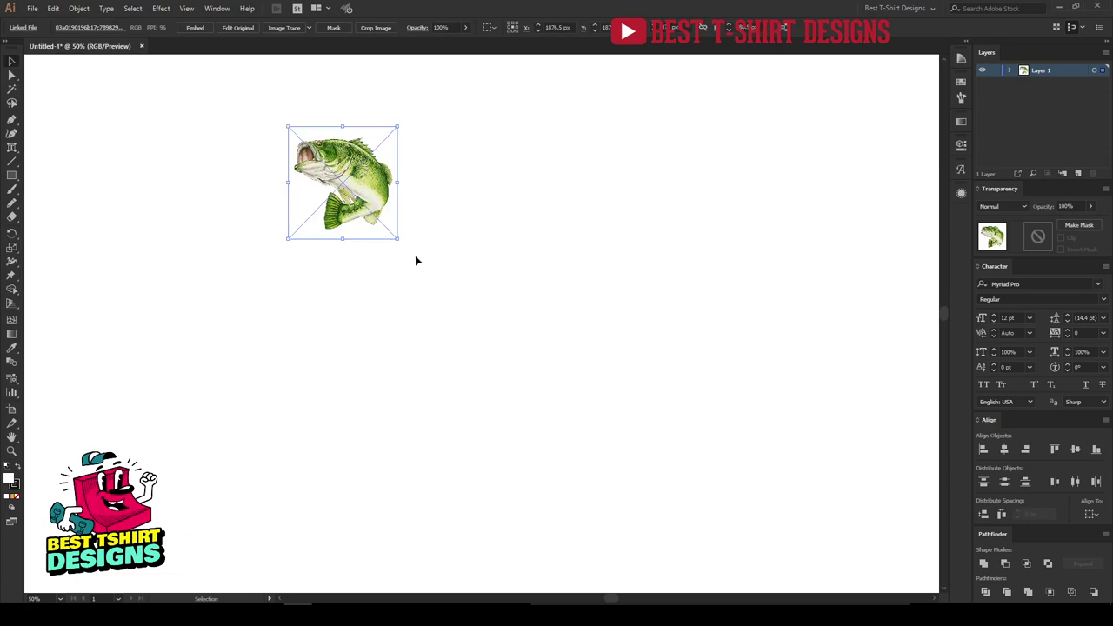
Enlarge the placed bass image to roughly four times its size and shift it slightly up and left on the artboard.
{"action": "left_click_drag", "start_coordinate": [399, 238], "coordinate": [841, 562]}
{"action": "left_click_drag", "start_coordinate": [528, 290], "coordinate": [490, 269]}
{"action": "left_click", "coordinate": [731, 333]}
{"action": "key", "text": "ctrl+minus"}
{"action": "left_click", "coordinate": [558, 365]}
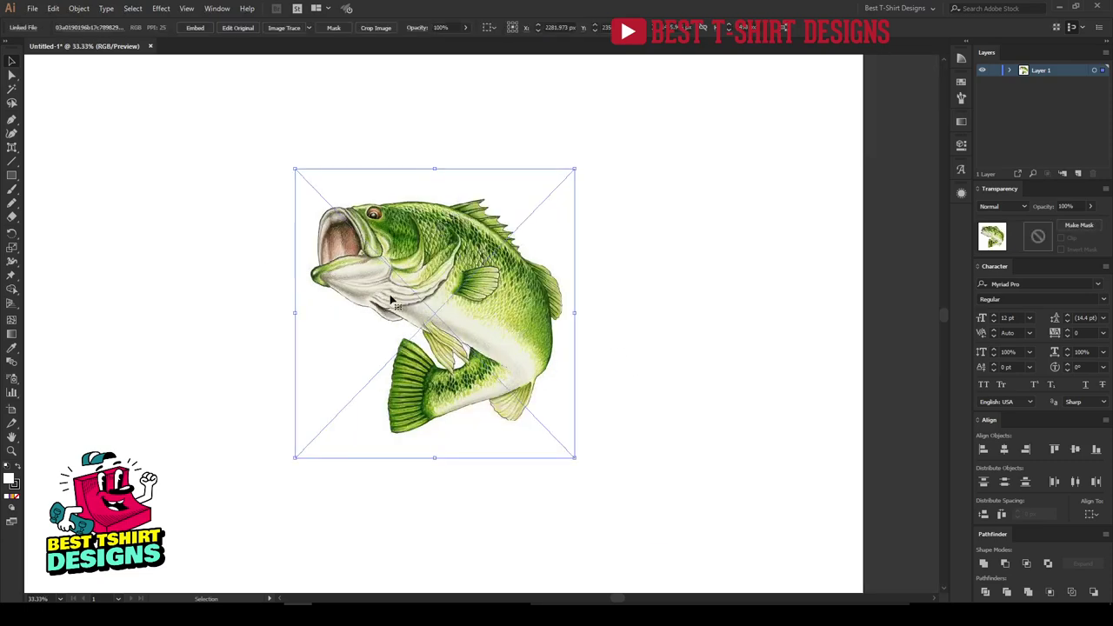
{"action": "key", "text": "ctrl+plus"}
{"action": "key", "text": "ctrl+plus"}
{"action": "left_click", "coordinate": [785, 351]}
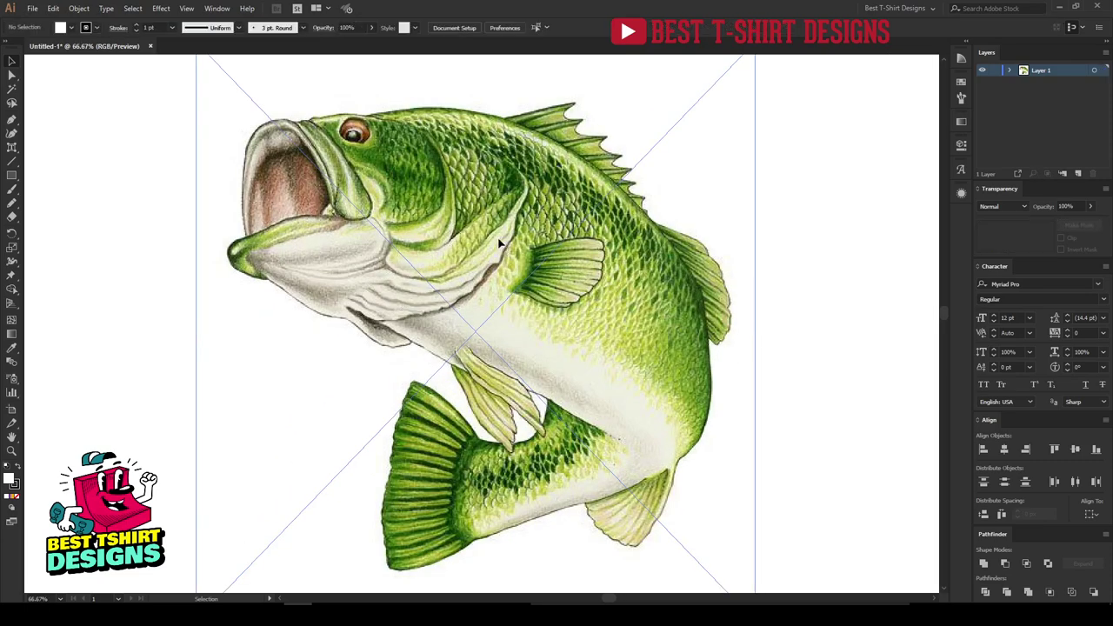
{"action": "left_click", "coordinate": [500, 244]}
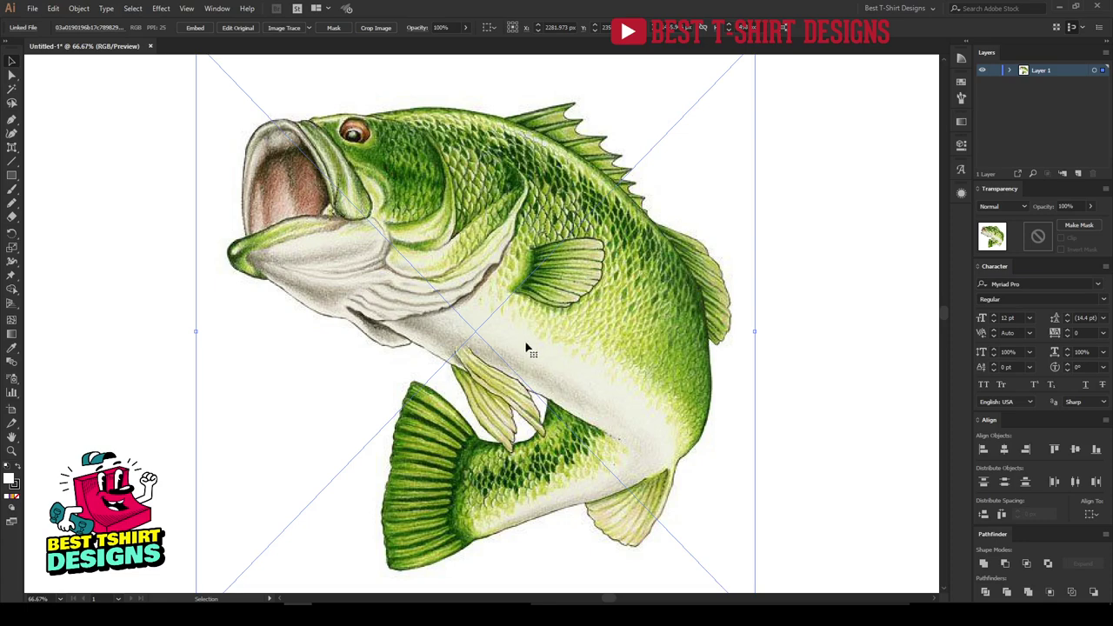
{"action": "key", "text": "ctrl+minus"}
{"action": "left_click", "coordinate": [709, 309]}
{"action": "left_click_drag", "start_coordinate": [759, 419], "coordinate": [158, 164]}
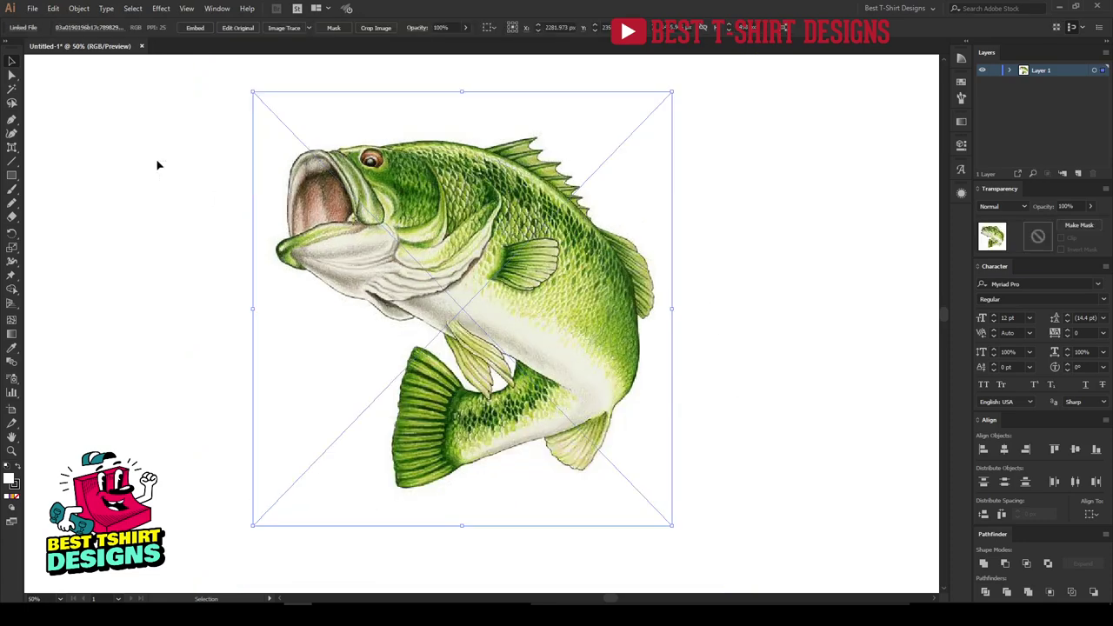
{"action": "left_click_drag", "start_coordinate": [206, 106], "coordinate": [770, 461]}
{"action": "left_click", "coordinate": [764, 435]}
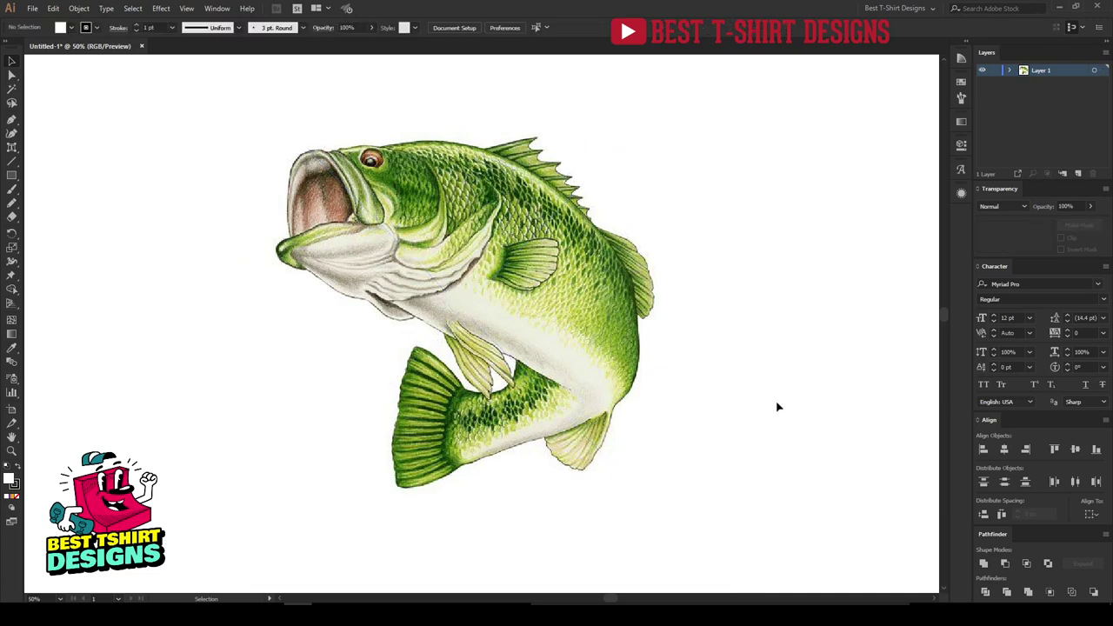
{"action": "left_click_drag", "start_coordinate": [810, 223], "coordinate": [194, 383]}
{"action": "left_click_drag", "start_coordinate": [179, 149], "coordinate": [183, 107]}
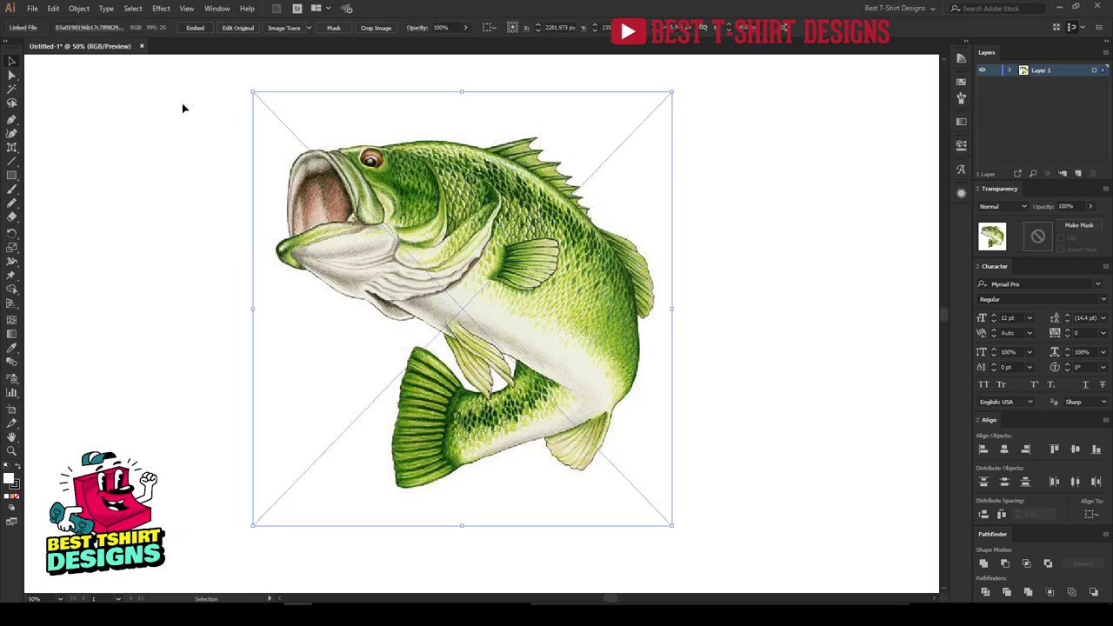
{"action": "left_click", "coordinate": [864, 161]}
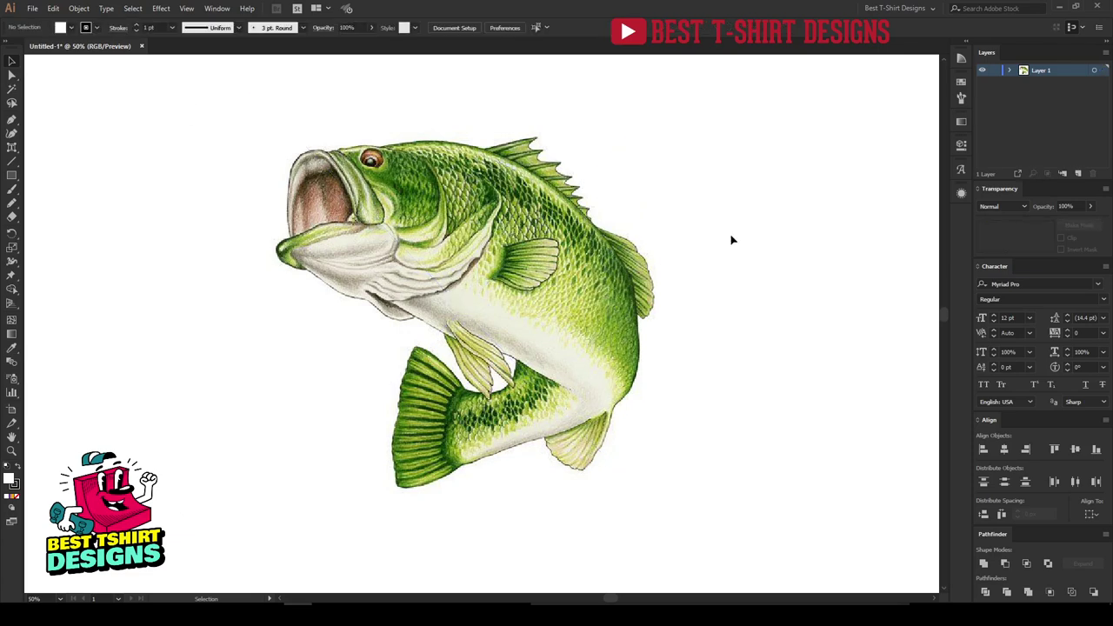
Turn the layer holding the bass image into a template layer with images dimmed to 50%.
{"action": "double_click", "coordinate": [1066, 70]}
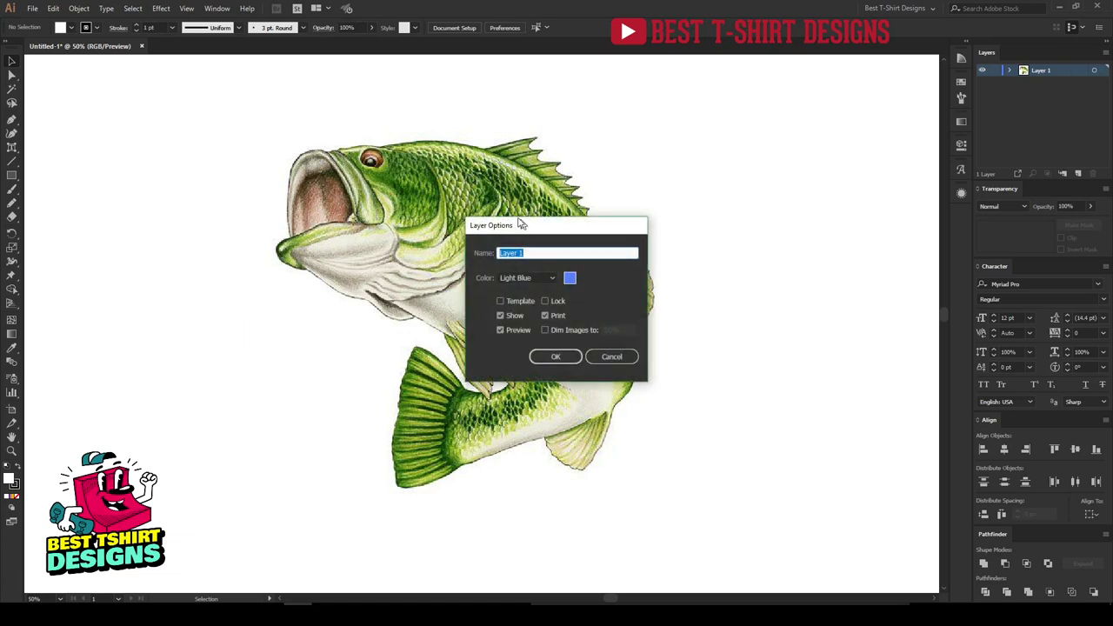
{"action": "left_click_drag", "start_coordinate": [524, 226], "coordinate": [417, 173]}
{"action": "left_click", "coordinate": [397, 248]}
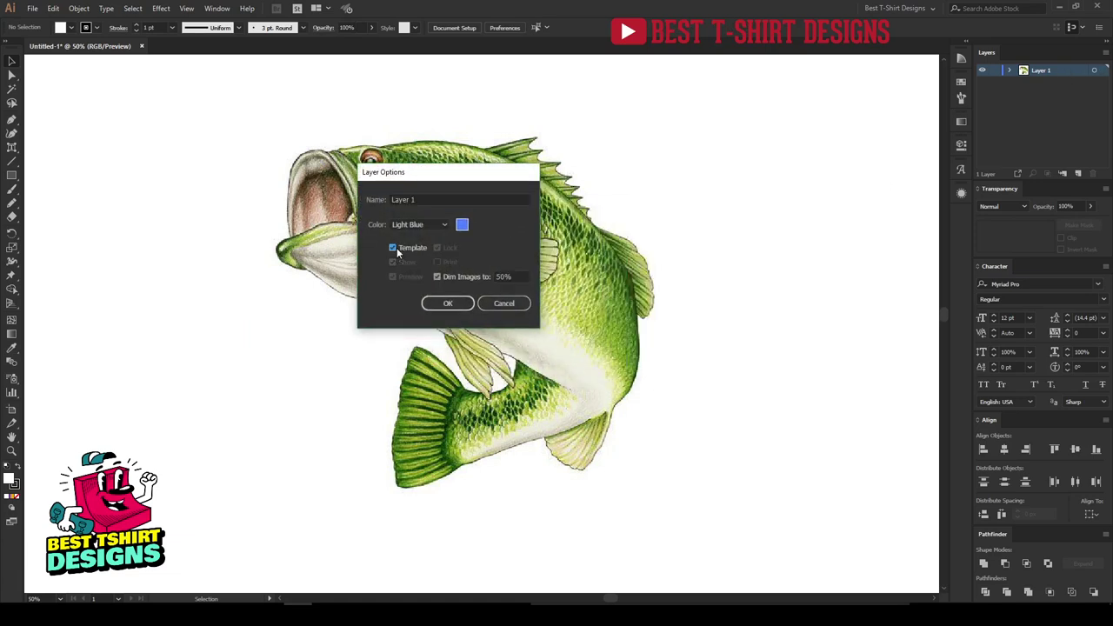
{"action": "left_click", "coordinate": [443, 303]}
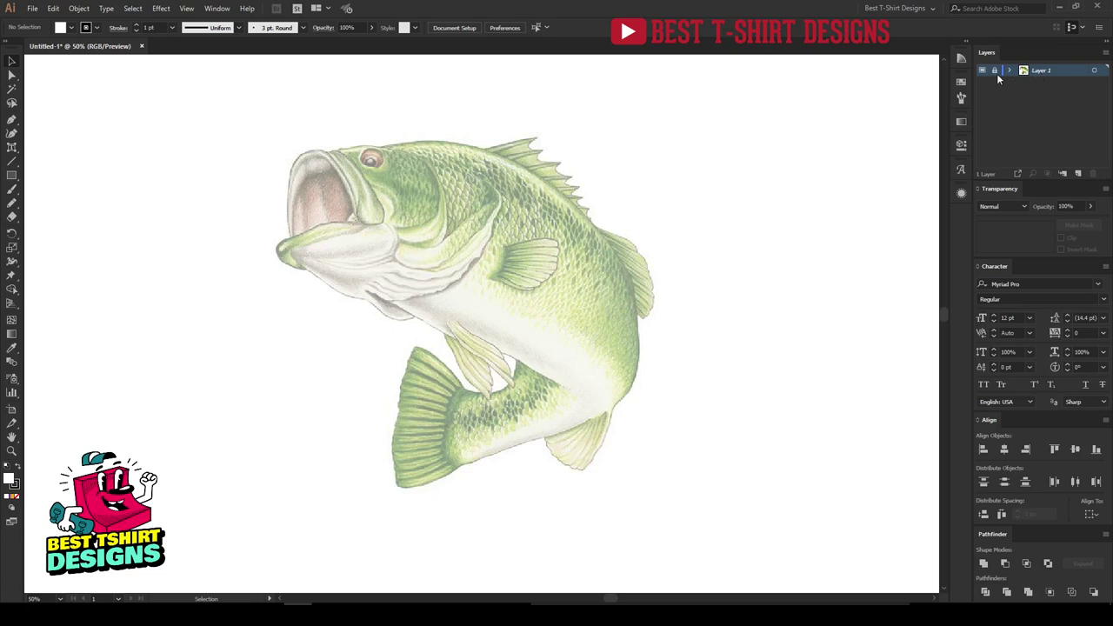
Add a new layer above the template layer and toggle the template's visibility off and on to check it.
{"action": "left_click", "coordinate": [1079, 175]}
{"action": "left_click", "coordinate": [983, 82]}
{"action": "left_click", "coordinate": [983, 84]}
{"action": "left_click", "coordinate": [982, 82]}
{"action": "left_click", "coordinate": [983, 83]}
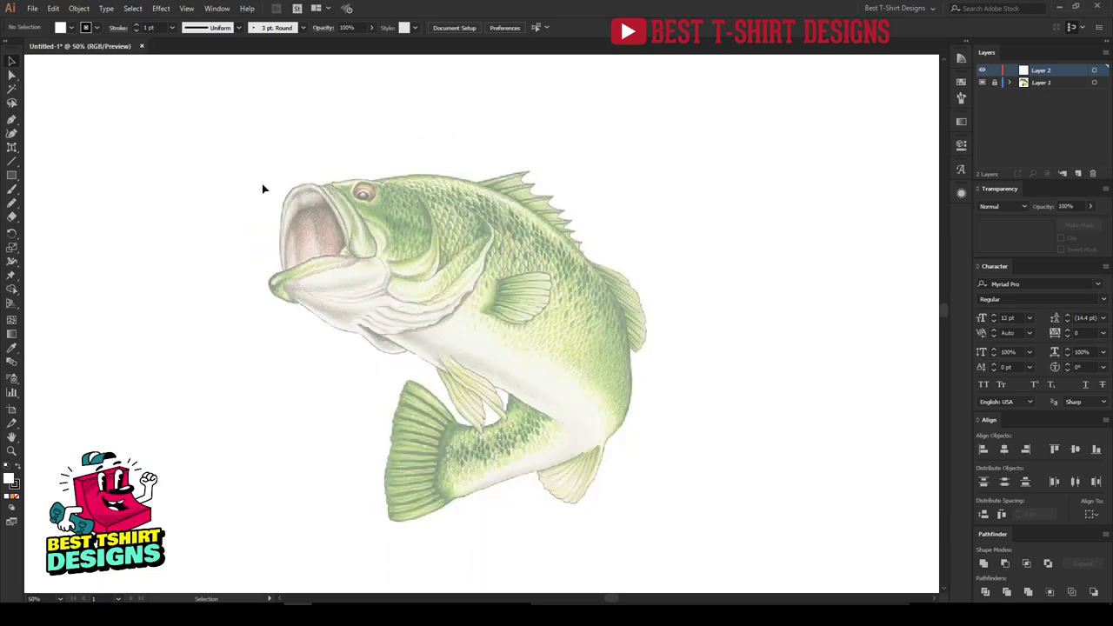
Set the stroke to none and draw a thin horizontal ellipse about 187 by 20 px across the fish's open mouth.
{"action": "scroll", "coordinate": [264, 188], "scroll_direction": "up", "scroll_amount": 1}
{"action": "left_click", "coordinate": [87, 27]}
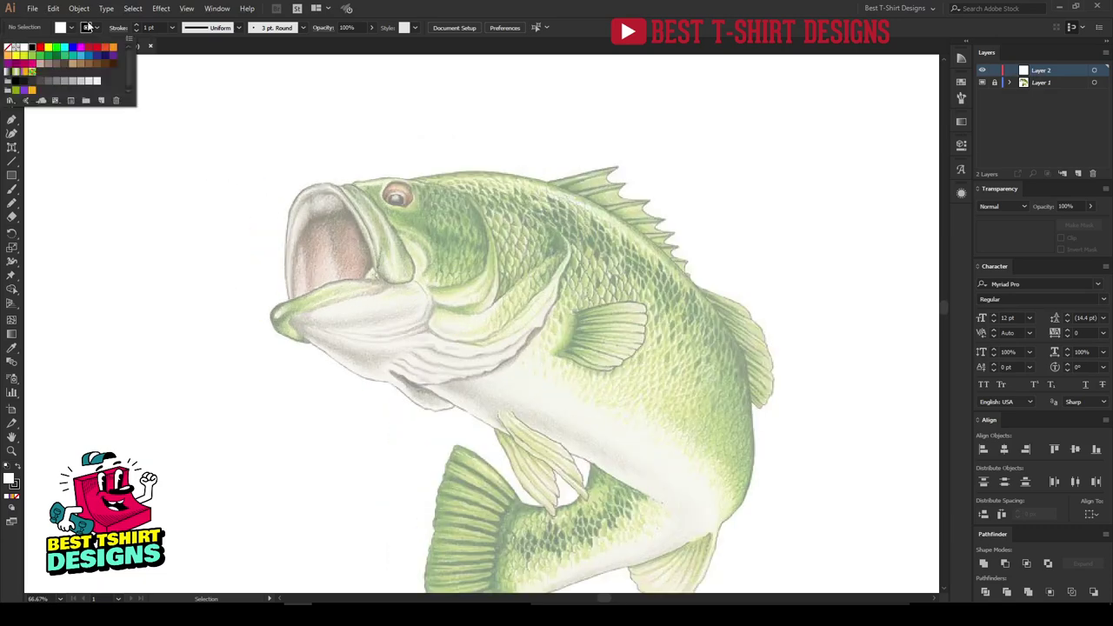
{"action": "left_click", "coordinate": [8, 54]}
{"action": "left_click_drag", "start_coordinate": [12, 175], "coordinate": [59, 200]}
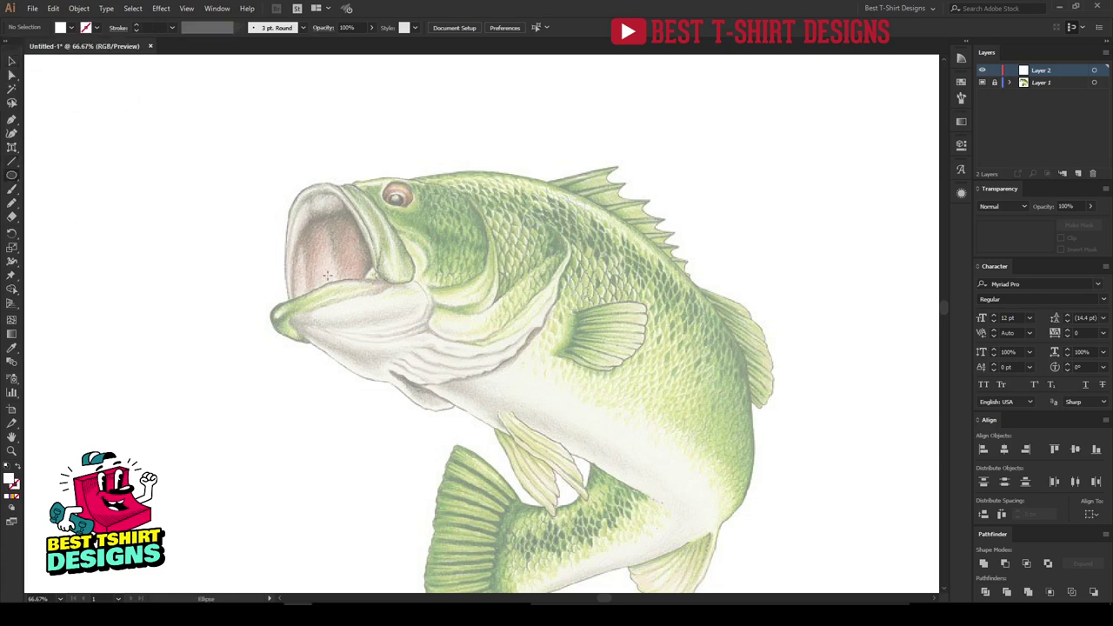
{"action": "left_click_drag", "start_coordinate": [312, 260], "coordinate": [383, 264]}
Fill the thin ellipse with black.
{"action": "key", "text": "ctrl+plus"}
{"action": "key", "text": "ctrl+plus"}
{"action": "key", "text": "ctrl+plus"}
{"action": "left_click", "coordinate": [69, 27]}
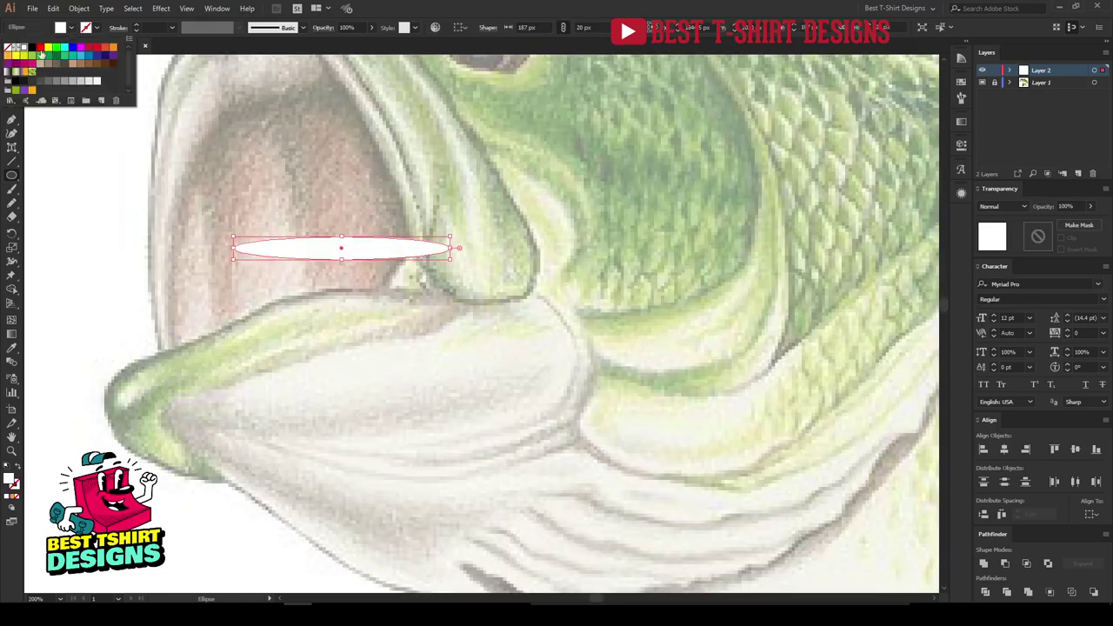
{"action": "left_click", "coordinate": [31, 49]}
{"action": "key", "text": "v"}
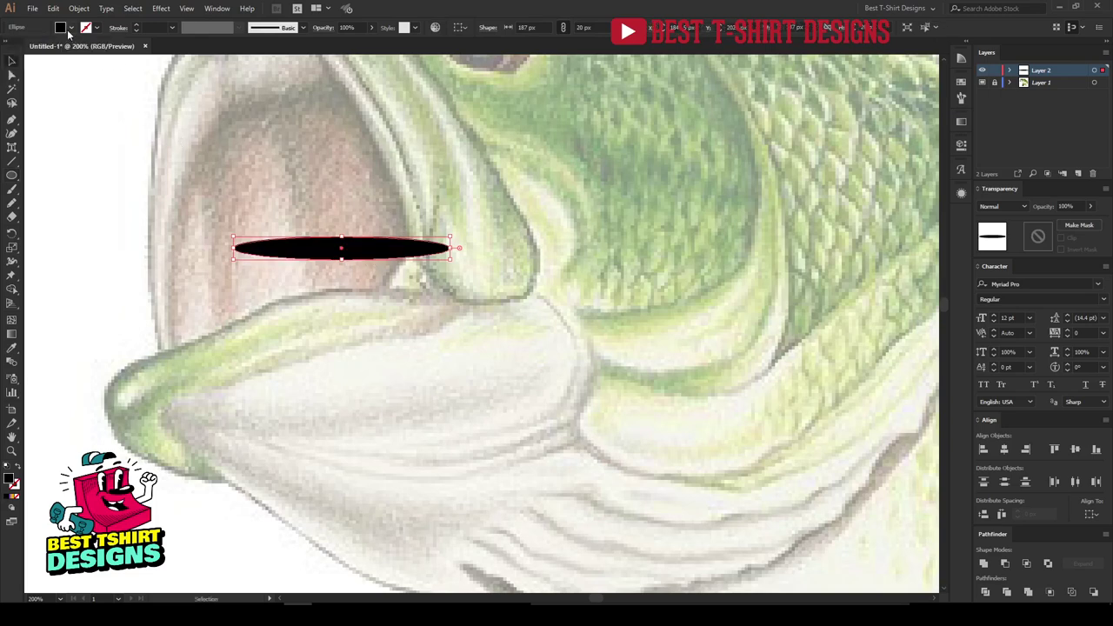
Create an art brush from the black ellipse with the Hue Shift colorization method.
{"action": "left_click", "coordinate": [960, 98]}
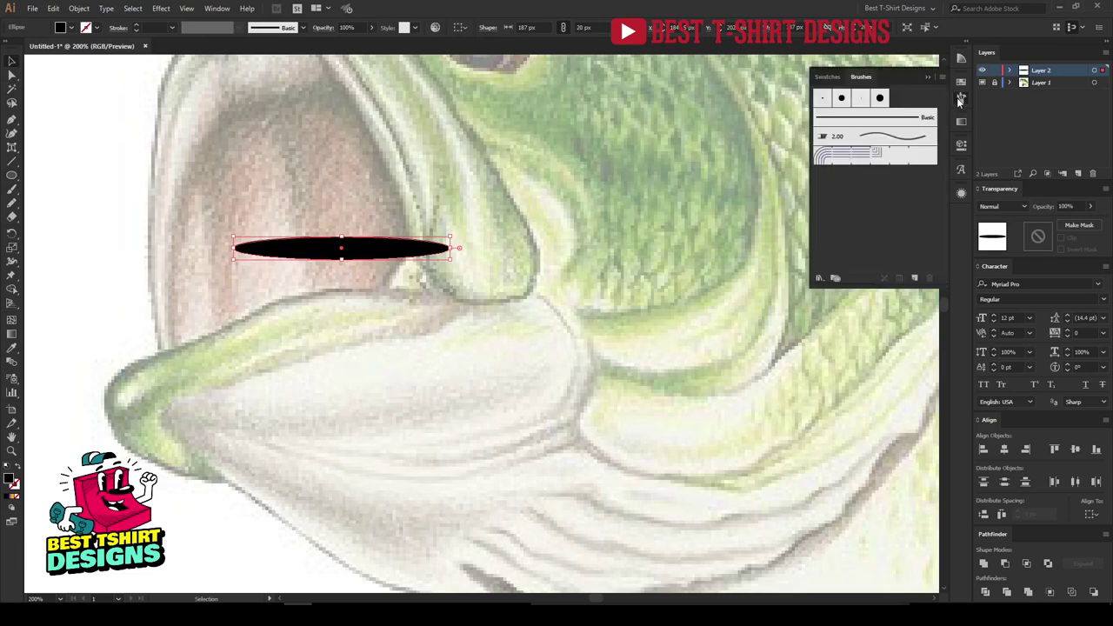
{"action": "left_click", "coordinate": [915, 277]}
{"action": "left_click", "coordinate": [512, 337]}
{"action": "left_click", "coordinate": [527, 389]}
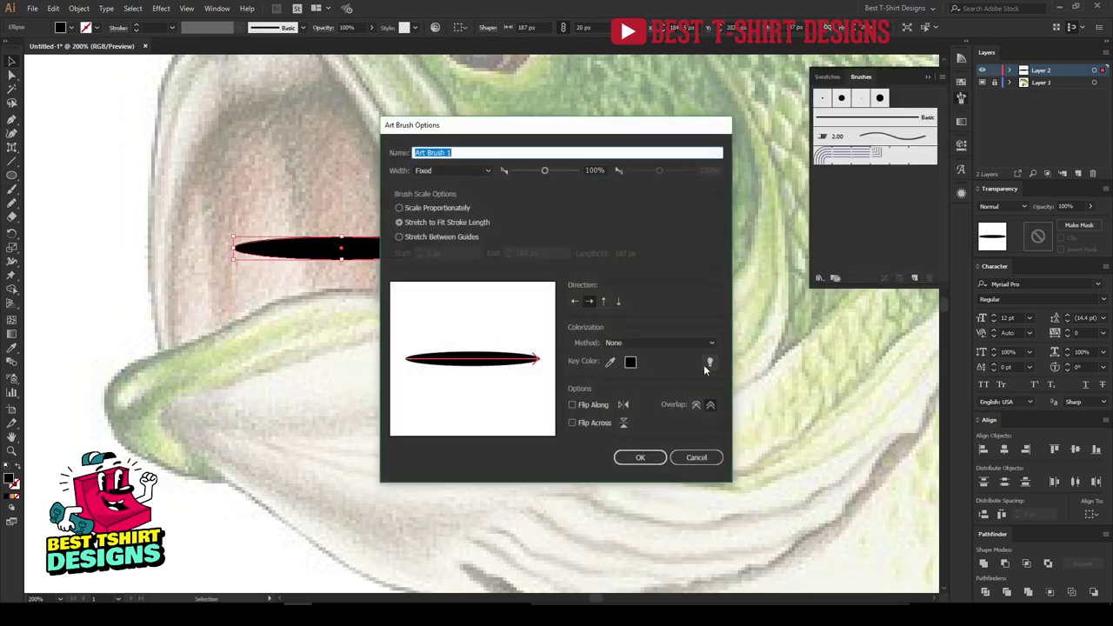
{"action": "left_click", "coordinate": [637, 344]}
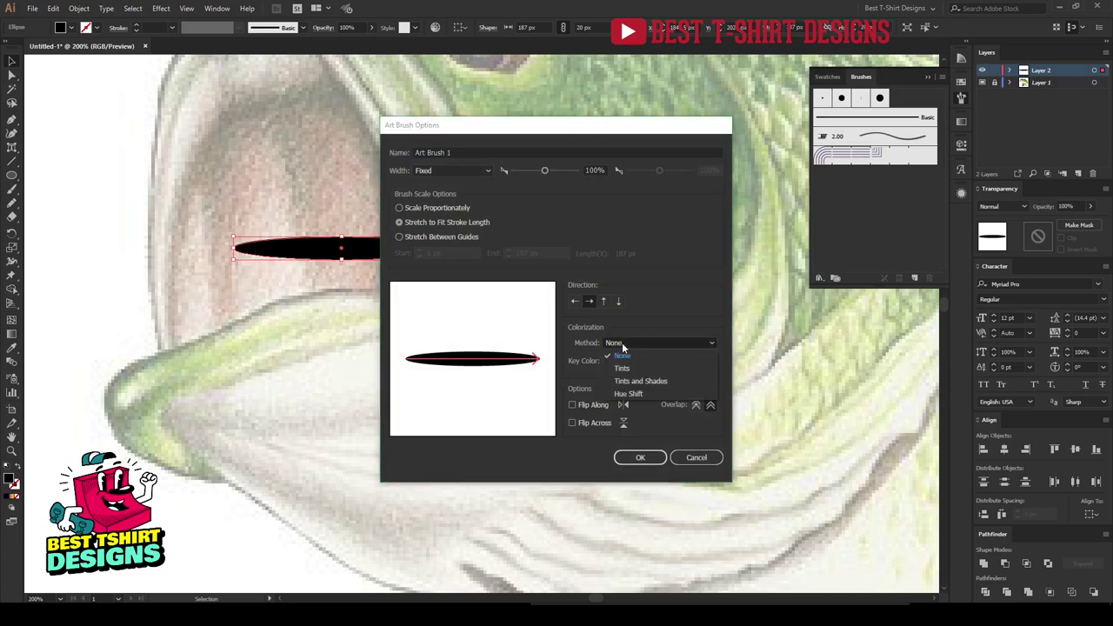
{"action": "left_click", "coordinate": [636, 395]}
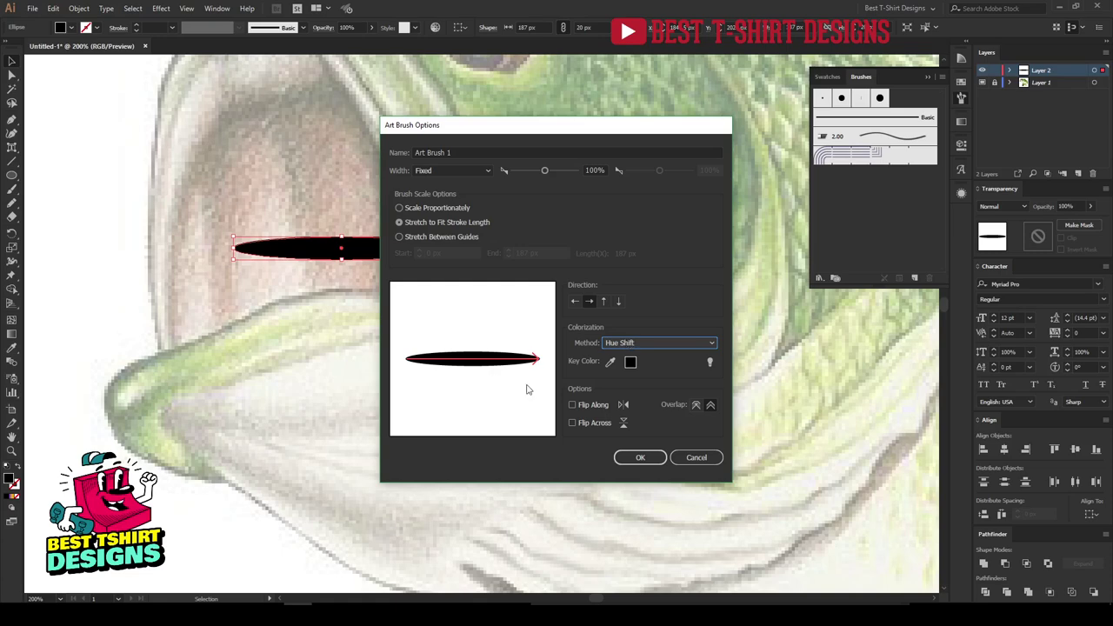
{"action": "left_click", "coordinate": [640, 458]}
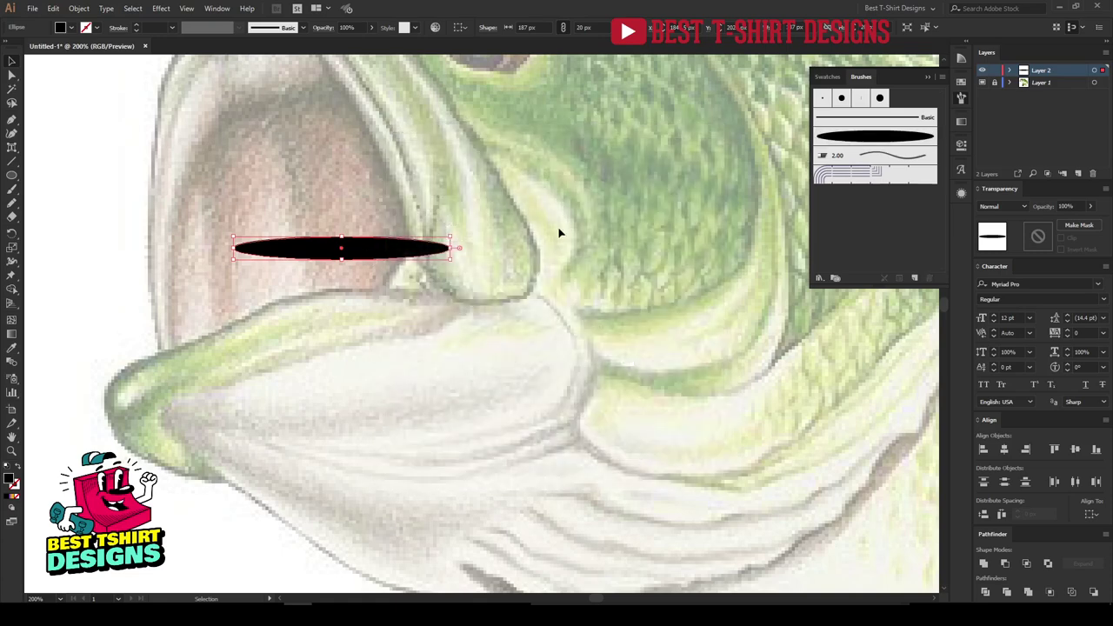
Stretch the ellipse to about 461 px wide and save it as a second art brush with default options.
{"action": "scroll", "coordinate": [290, 266], "scroll_direction": "down", "scroll_amount": 1}
{"action": "left_click_drag", "start_coordinate": [409, 259], "coordinate": [644, 259]}
{"action": "left_click", "coordinate": [912, 278]}
{"action": "left_click", "coordinate": [514, 278]}
{"action": "left_click", "coordinate": [526, 391]}
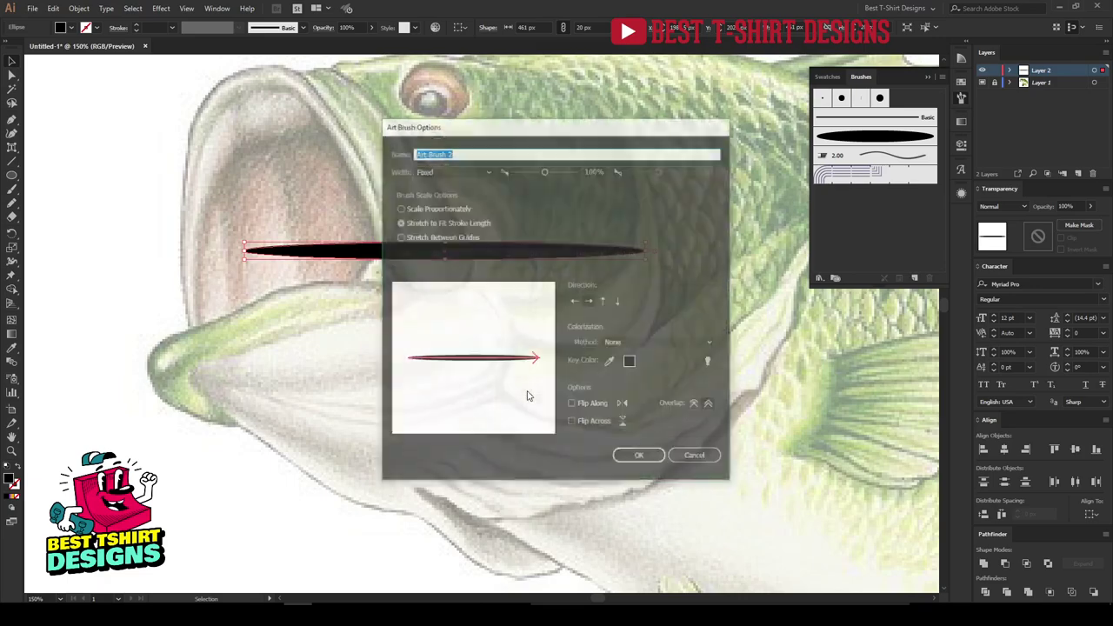
{"action": "left_click", "coordinate": [667, 464]}
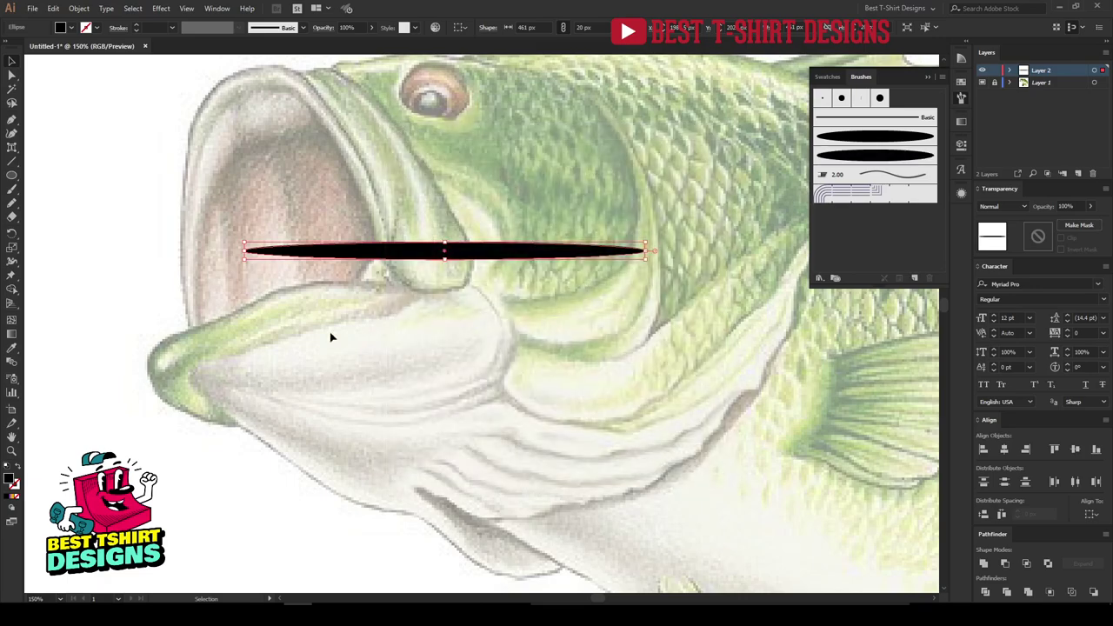
Lengthen the ellipse to about 875 px and save it as a third art brush with default options.
{"action": "key", "text": "ctrl+minus"}
{"action": "left_click_drag", "start_coordinate": [519, 286], "coordinate": [759, 285]}
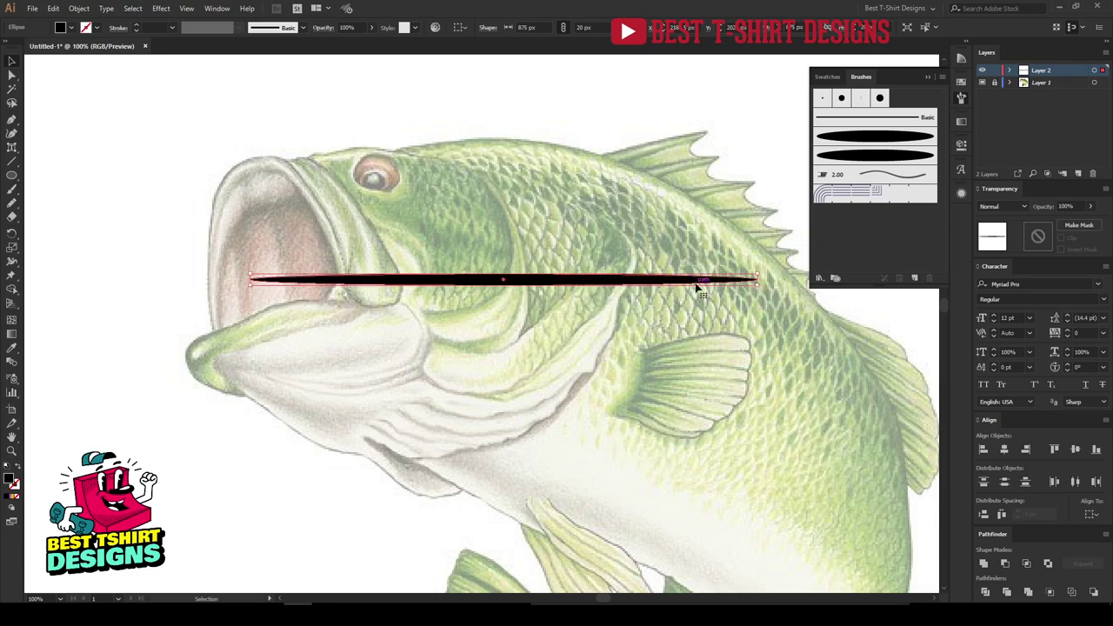
{"action": "left_click", "coordinate": [913, 278]}
{"action": "left_click", "coordinate": [512, 335]}
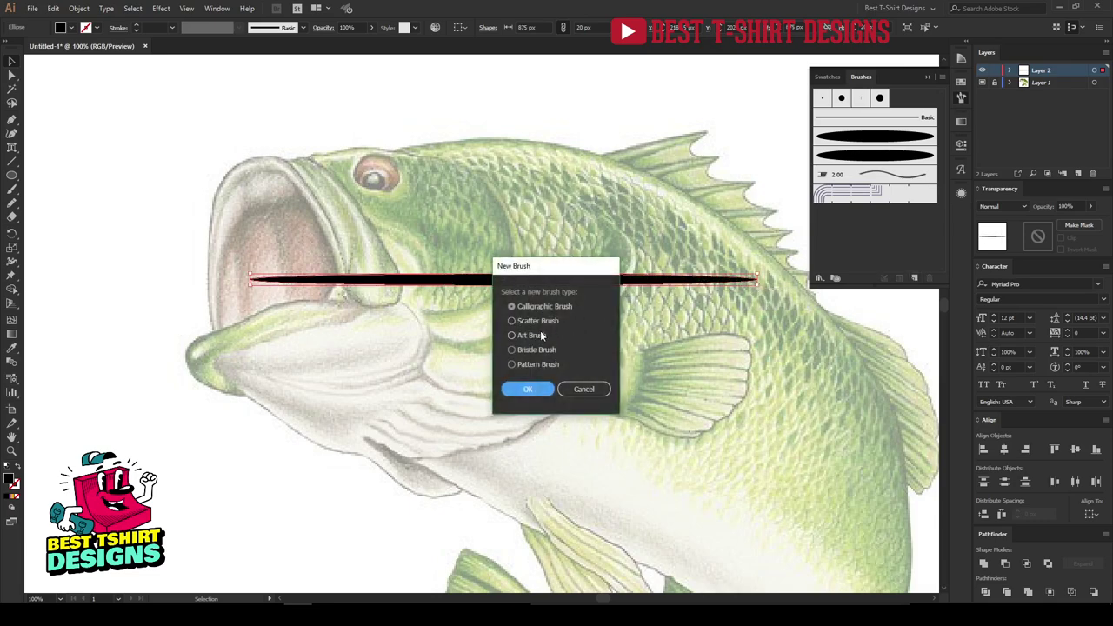
{"action": "left_click", "coordinate": [525, 389]}
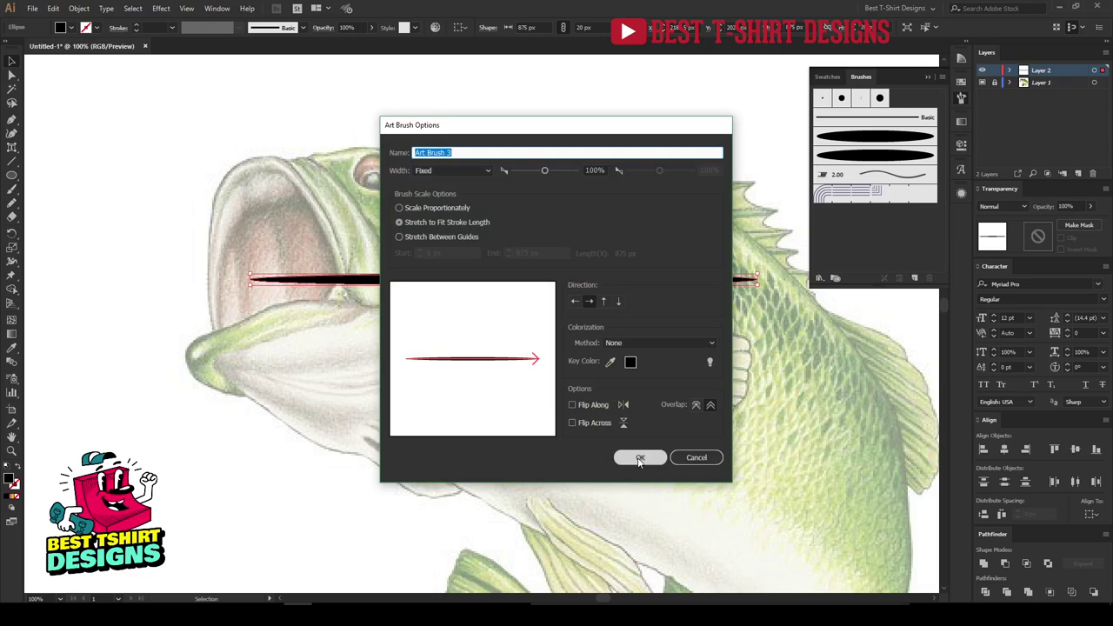
{"action": "left_click", "coordinate": [639, 461]}
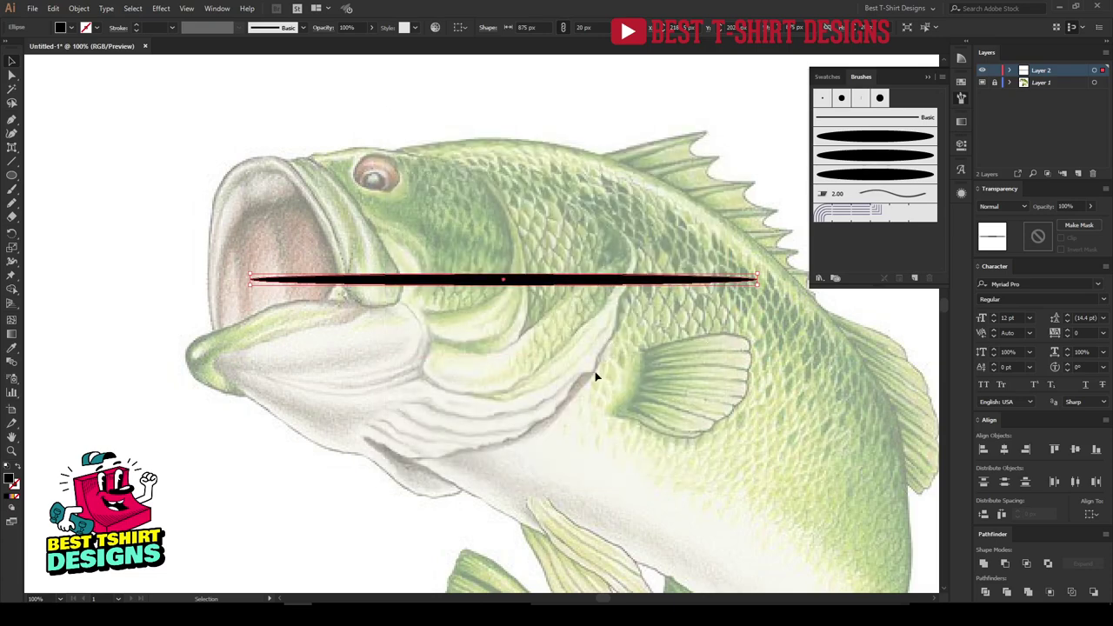
Delete the long black ellipse from the drawing layer.
{"action": "key", "text": "Delete"}
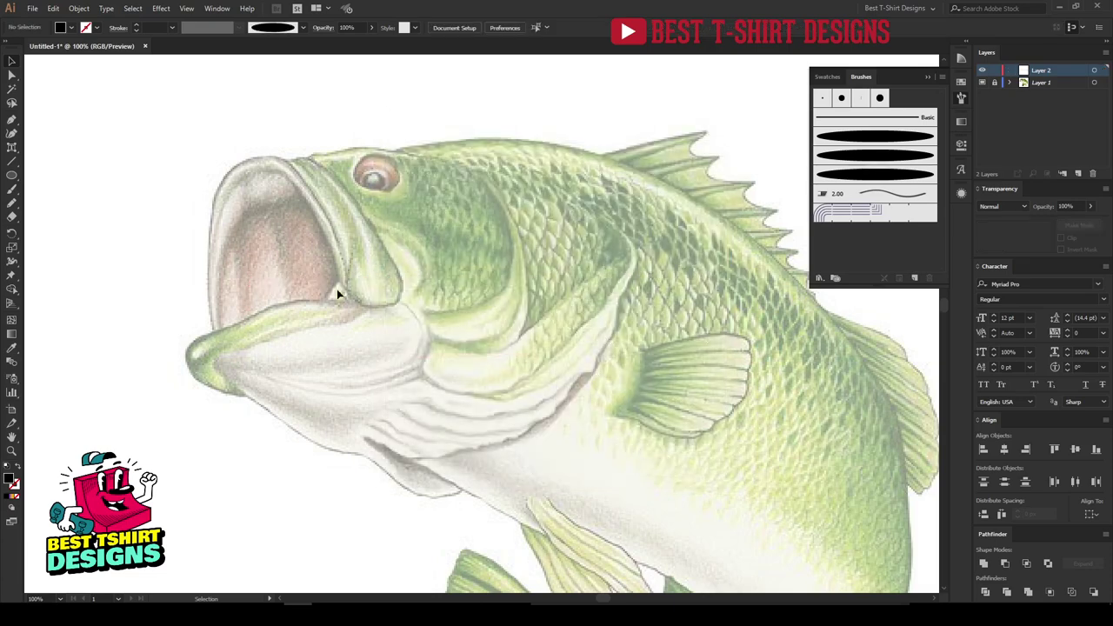
{"action": "scroll", "coordinate": [336, 289], "scroll_direction": "up", "scroll_amount": 1}
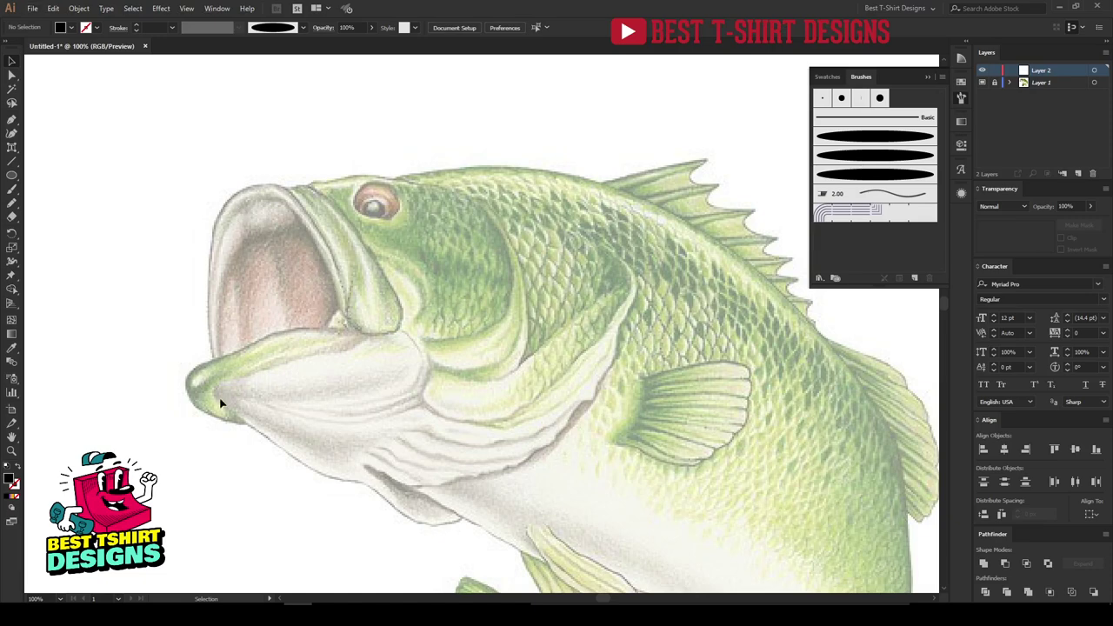
{"action": "scroll", "coordinate": [221, 402], "scroll_direction": "up", "scroll_amount": 1}
{"action": "scroll", "coordinate": [171, 377], "scroll_direction": "up", "scroll_amount": 1}
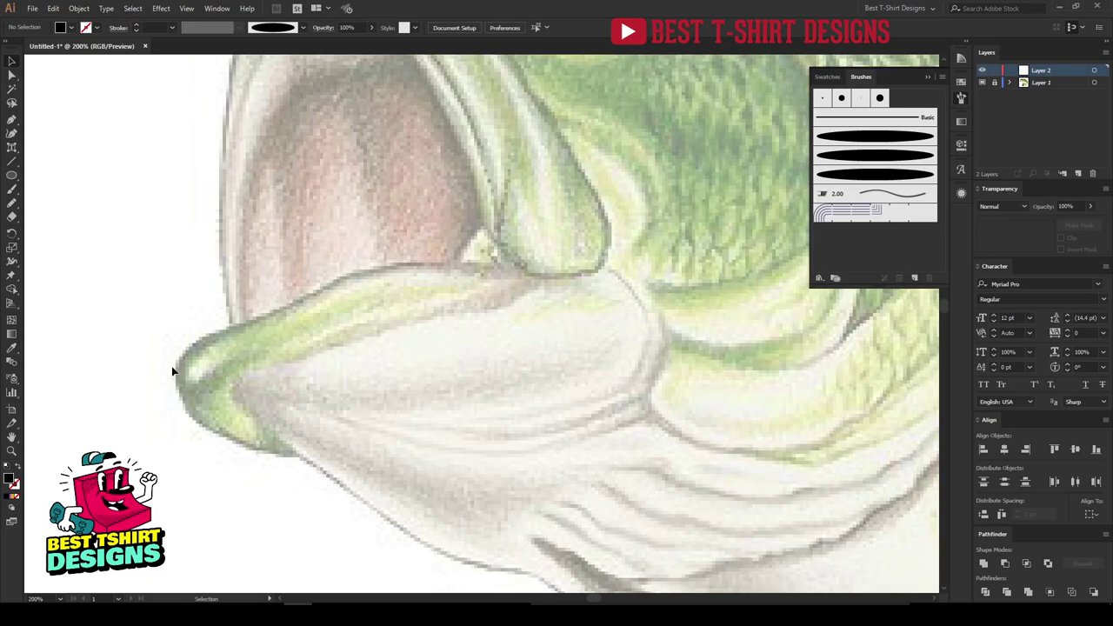
Choose the first ellipse art brush for the Paintbrush and set the fill to none.
{"action": "left_click", "coordinate": [863, 136]}
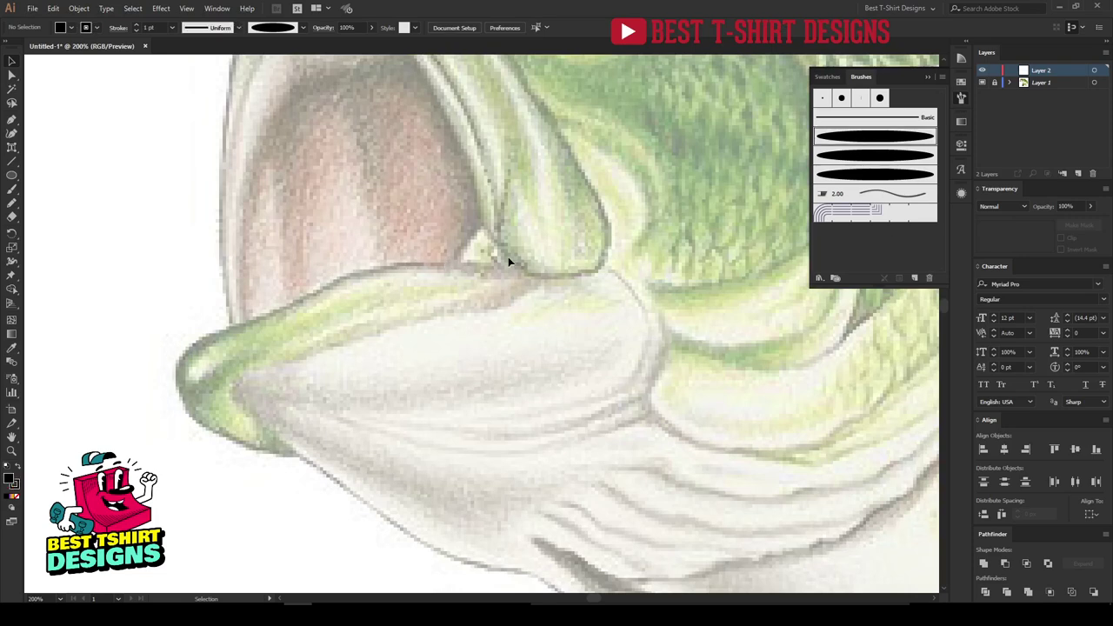
{"action": "key", "text": "b"}
{"action": "left_click", "coordinate": [61, 27]}
{"action": "left_click", "coordinate": [8, 48]}
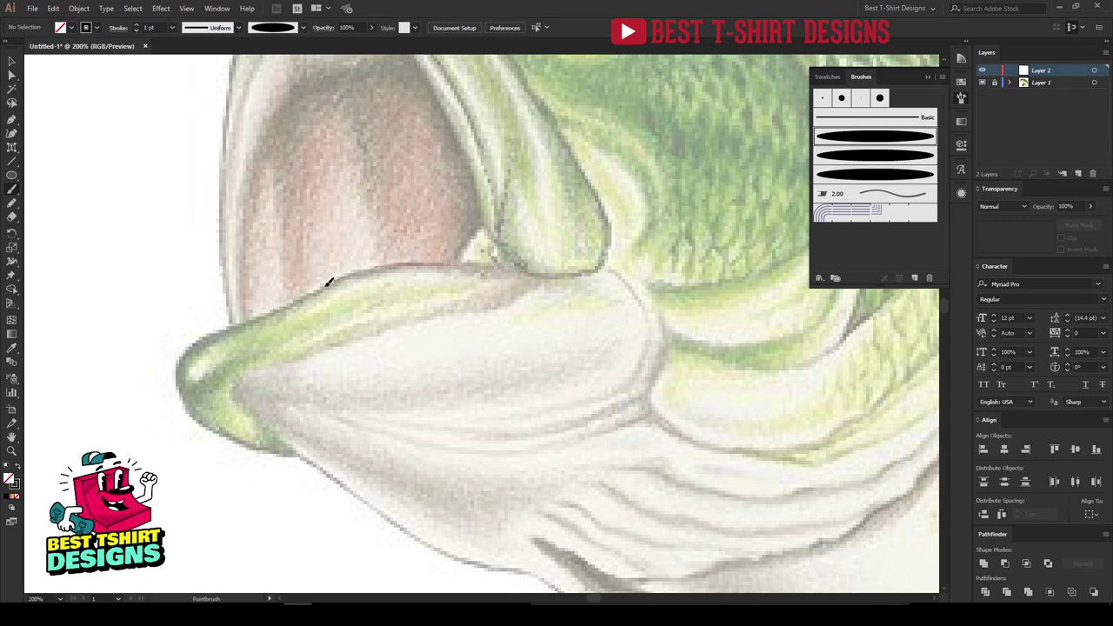
Try to trace the lower lip's outer edge with two overlapping brush strokes.
{"action": "left_click_drag", "start_coordinate": [176, 369], "coordinate": [204, 431]}
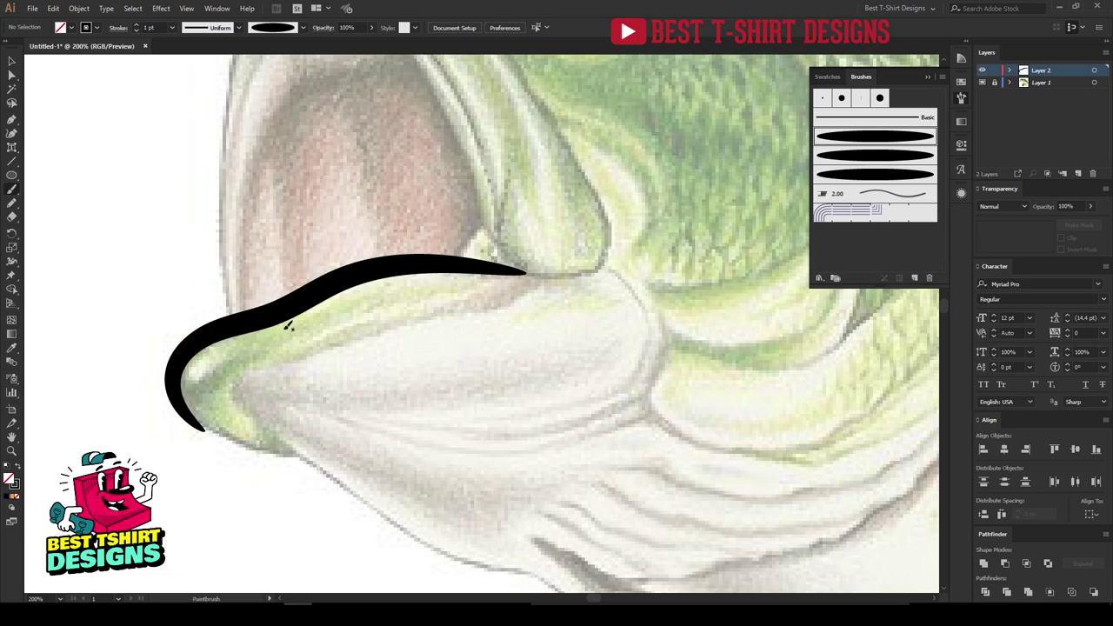
{"action": "mouse_move", "coordinate": [178, 400]}
{"action": "left_mouse_down"}
{"action": "mouse_move", "coordinate": [214, 428]}
{"action": "mouse_move", "coordinate": [346, 459]}
{"action": "left_mouse_up"}
{"action": "key", "text": "v"}
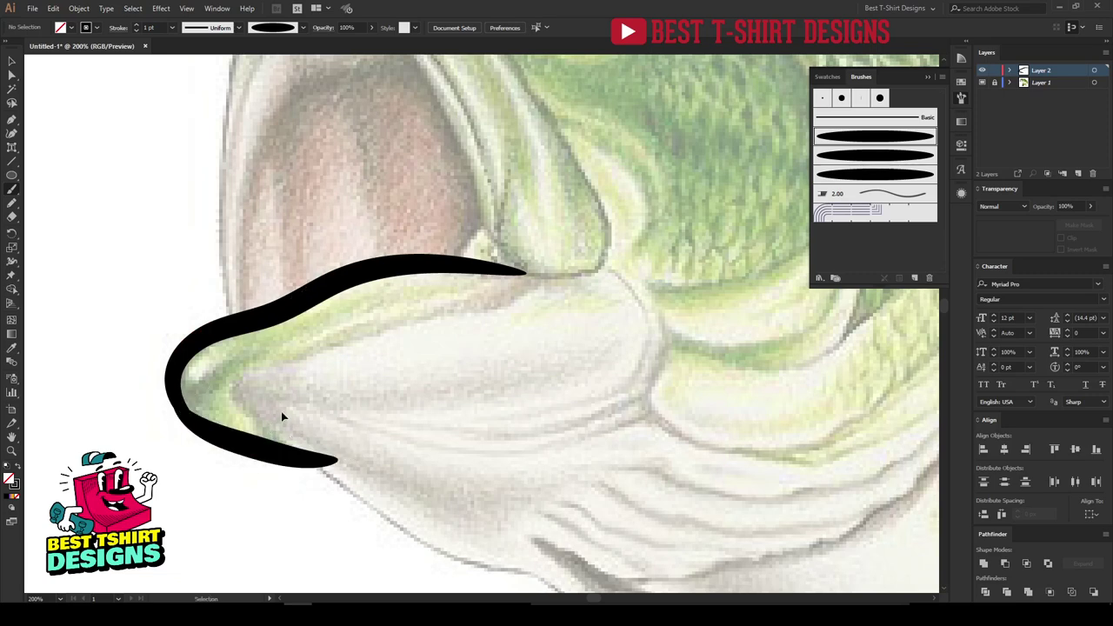
{"action": "key", "text": "ctrl+z"}
{"action": "key", "text": "ctrl+z"}
Trace the outer and inner edges of the bass's lower lip with one tapered brush stroke each.
{"action": "key", "text": "b"}
{"action": "mouse_move", "coordinate": [439, 258]}
{"action": "left_mouse_down"}
{"action": "mouse_move", "coordinate": [332, 278]}
{"action": "mouse_move", "coordinate": [187, 340]}
{"action": "mouse_move", "coordinate": [171, 390]}
{"action": "mouse_move", "coordinate": [197, 424]}
{"action": "mouse_move", "coordinate": [229, 446]}
{"action": "mouse_move", "coordinate": [316, 459]}
{"action": "left_mouse_up"}
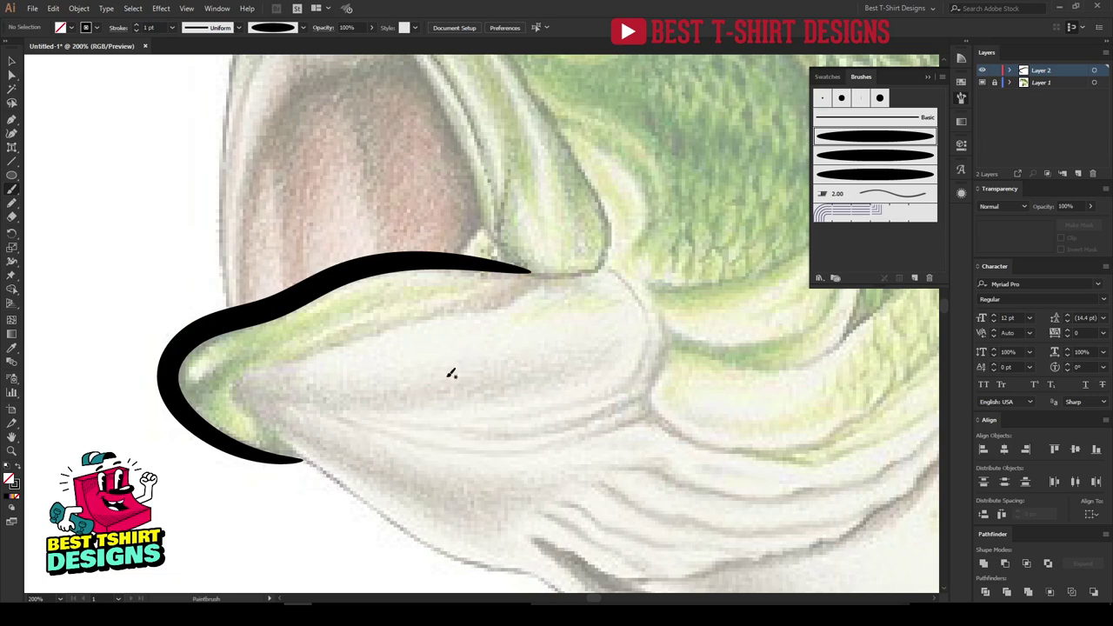
{"action": "scroll", "coordinate": [451, 373], "scroll_direction": "up", "scroll_amount": 1}
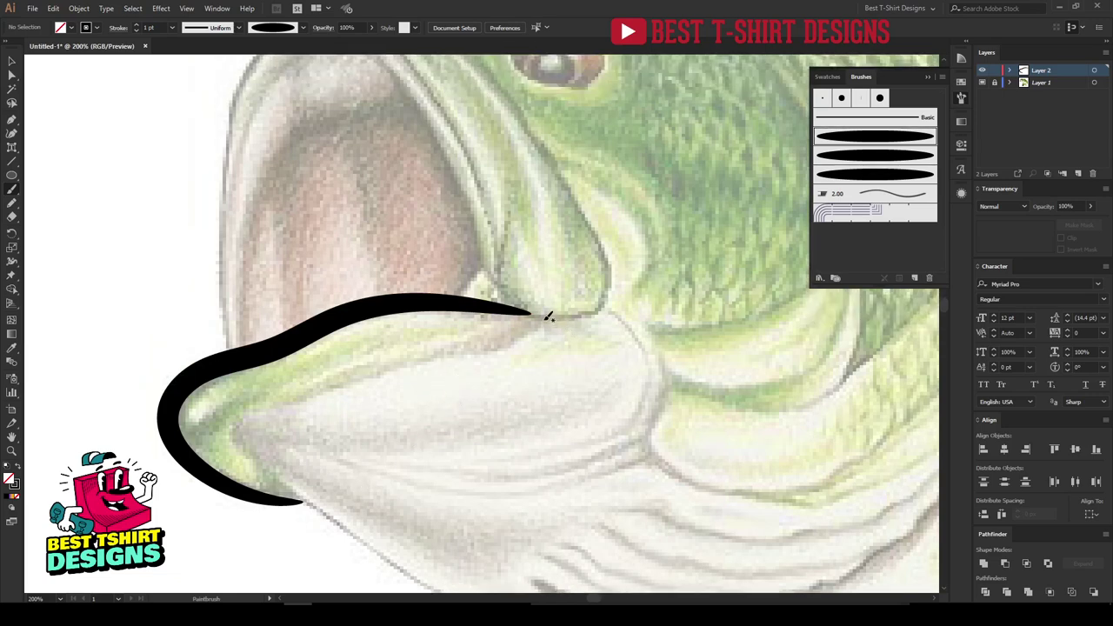
{"action": "mouse_move", "coordinate": [514, 341]}
{"action": "left_mouse_down"}
{"action": "mouse_move", "coordinate": [391, 369]}
{"action": "mouse_move", "coordinate": [240, 426]}
{"action": "mouse_move", "coordinate": [246, 454]}
{"action": "mouse_move", "coordinate": [343, 515]}
{"action": "left_mouse_up"}
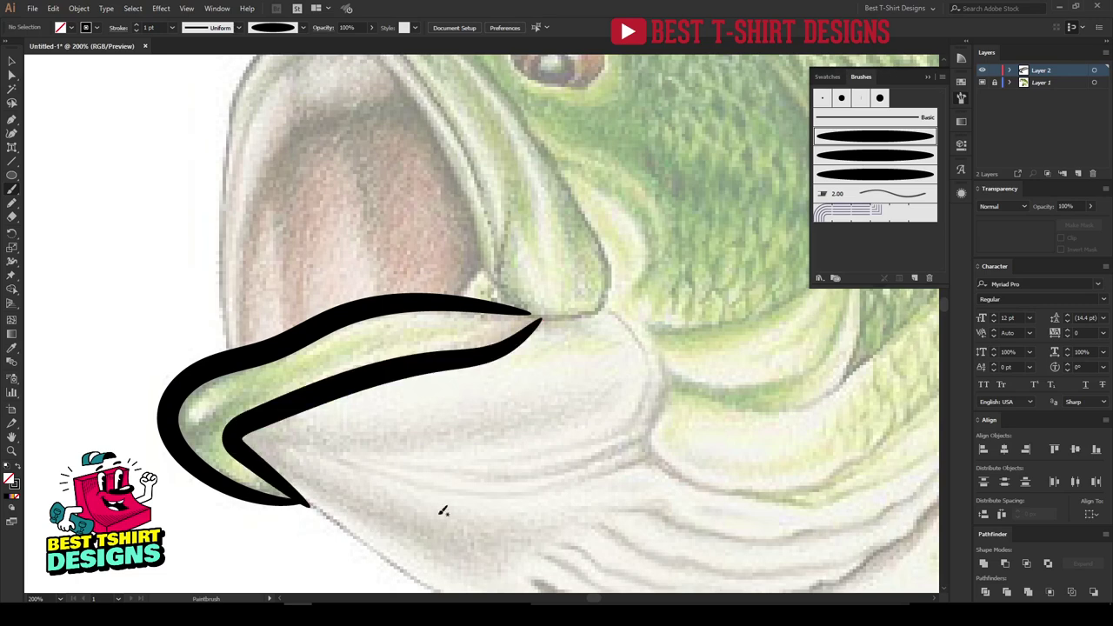
Trace the rim of the open mouth and the upper jaw plate between the mouth and the eye.
{"action": "scroll", "coordinate": [453, 511], "scroll_direction": "up", "scroll_amount": 2}
{"action": "scroll", "coordinate": [440, 223], "scroll_direction": "up", "scroll_amount": 1}
{"action": "scroll", "coordinate": [330, 305], "scroll_direction": "up", "scroll_amount": 1}
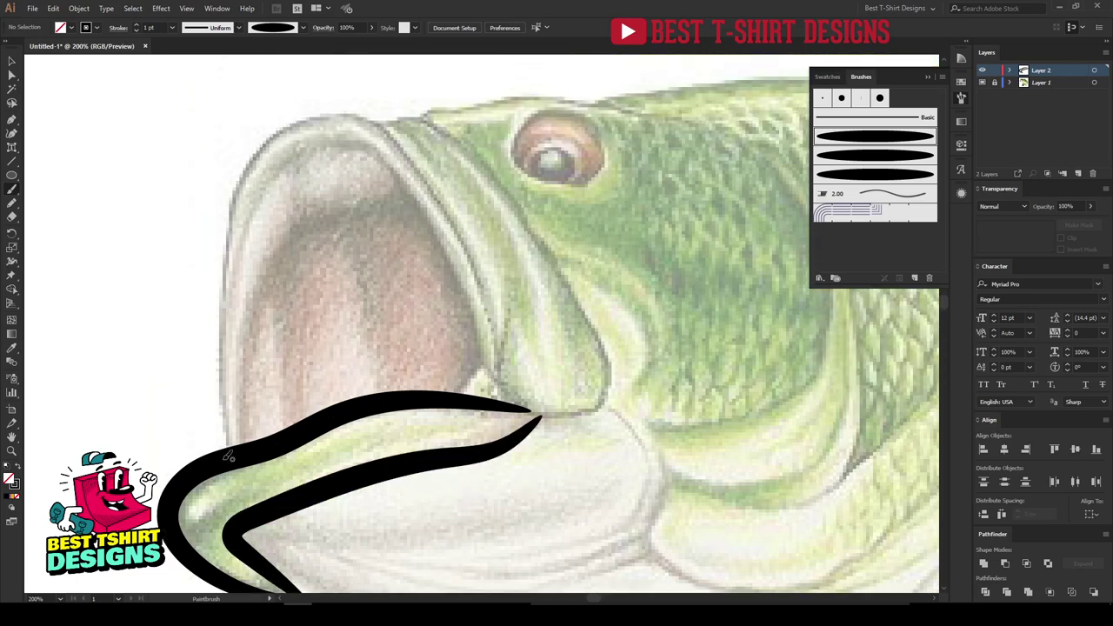
{"action": "mouse_move", "coordinate": [349, 113]}
{"action": "left_mouse_down"}
{"action": "mouse_move", "coordinate": [440, 199]}
{"action": "mouse_move", "coordinate": [489, 322]}
{"action": "left_mouse_up"}
{"action": "left_click_drag", "start_coordinate": [533, 408], "coordinate": [532, 409]}
{"action": "scroll", "coordinate": [517, 343], "scroll_direction": "up", "scroll_amount": 1}
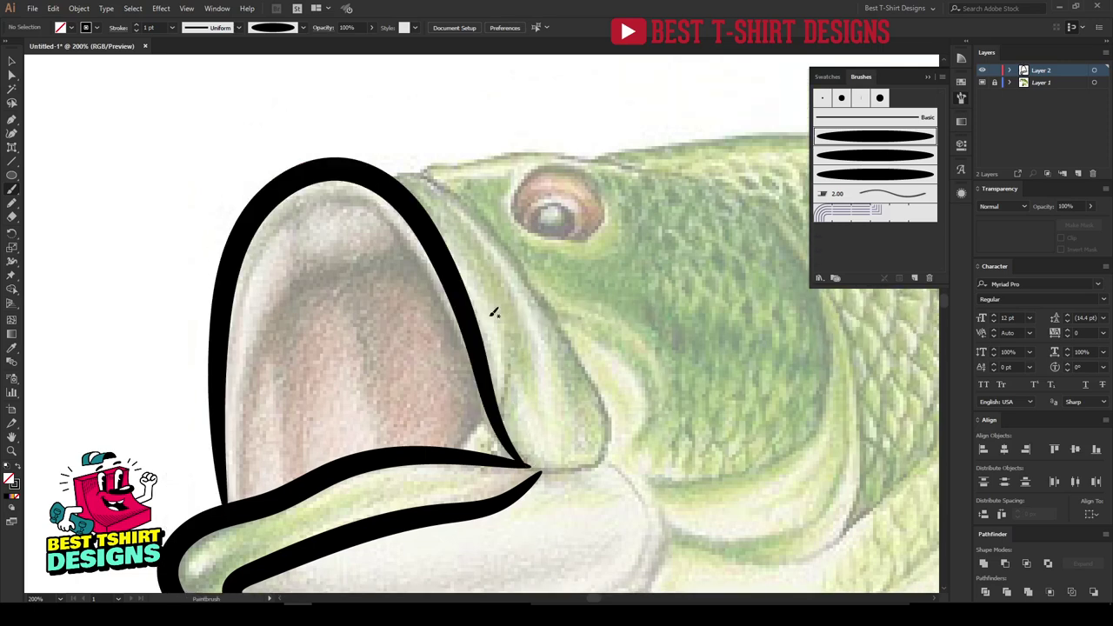
{"action": "mouse_move", "coordinate": [382, 184]}
{"action": "left_mouse_down"}
{"action": "mouse_move", "coordinate": [409, 170]}
{"action": "mouse_move", "coordinate": [440, 177]}
{"action": "left_mouse_up"}
{"action": "mouse_move", "coordinate": [578, 362]}
{"action": "left_mouse_down"}
{"action": "mouse_move", "coordinate": [615, 439]}
{"action": "mouse_move", "coordinate": [606, 464]}
{"action": "mouse_move", "coordinate": [520, 463]}
{"action": "left_mouse_up"}
Trace the top of the head in one stroke from the upper jaw over the eye to behind the forehead.
{"action": "scroll", "coordinate": [387, 324], "scroll_direction": "down", "scroll_amount": 1}
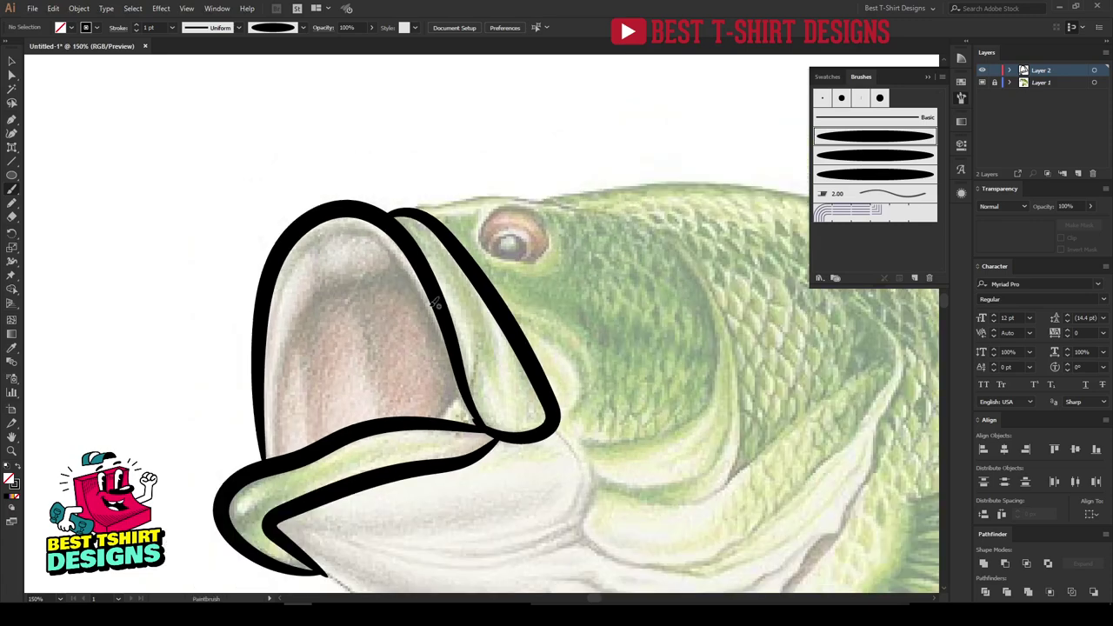
{"action": "scroll", "coordinate": [319, 266], "scroll_direction": "down", "scroll_amount": 1}
{"action": "scroll", "coordinate": [318, 325], "scroll_direction": "up", "scroll_amount": 1}
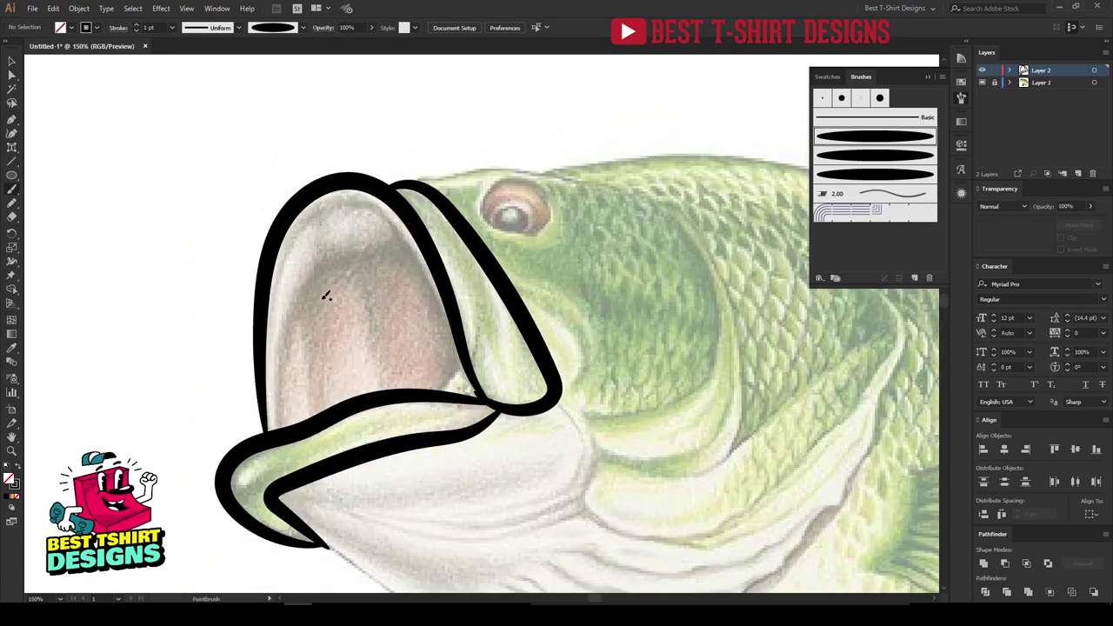
{"action": "scroll", "coordinate": [303, 291], "scroll_direction": "down", "scroll_amount": 1}
{"action": "scroll", "coordinate": [533, 221], "scroll_direction": "up", "scroll_amount": 1}
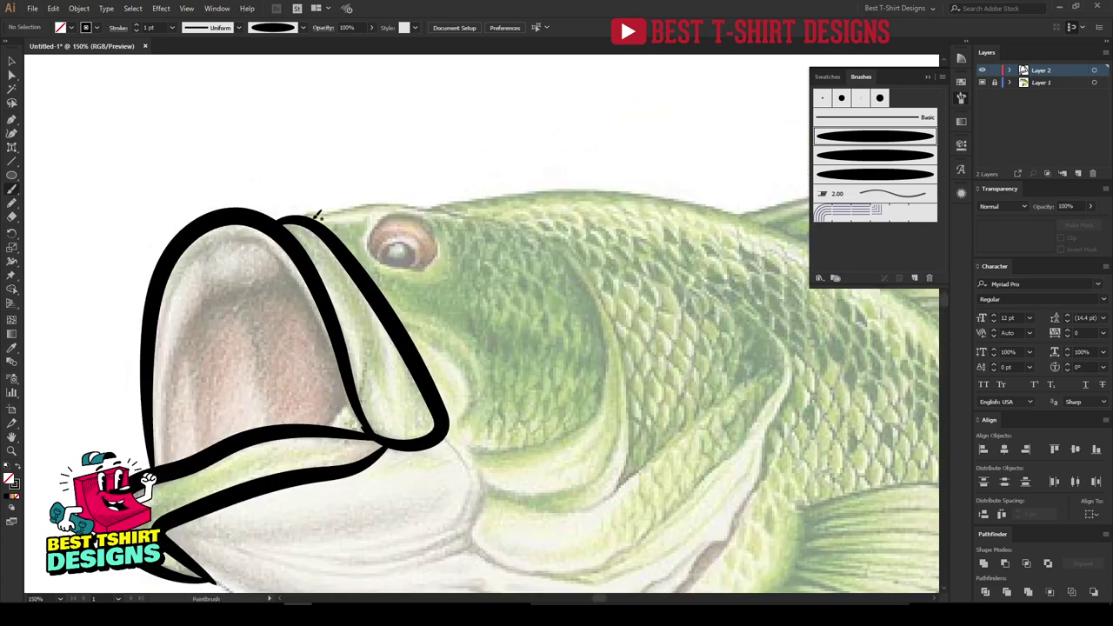
{"action": "mouse_move", "coordinate": [346, 211]}
{"action": "left_mouse_down"}
{"action": "mouse_move", "coordinate": [386, 200]}
{"action": "mouse_move", "coordinate": [443, 207]}
{"action": "left_mouse_up"}
{"action": "left_click_drag", "start_coordinate": [552, 249], "coordinate": [548, 250]}
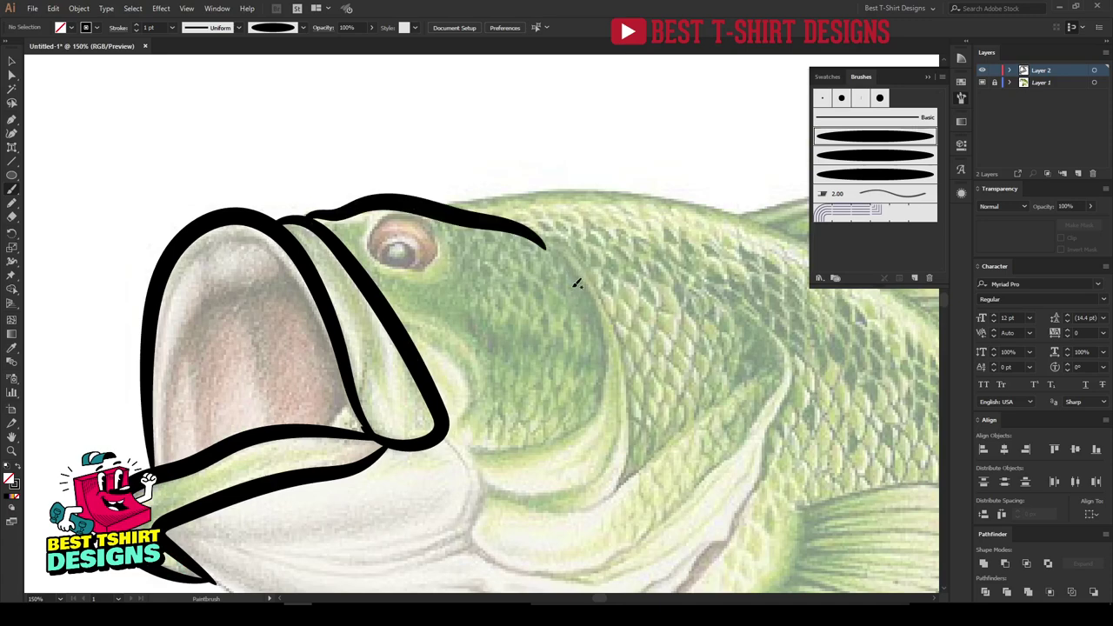
{"action": "key", "text": "ctrl+z"}
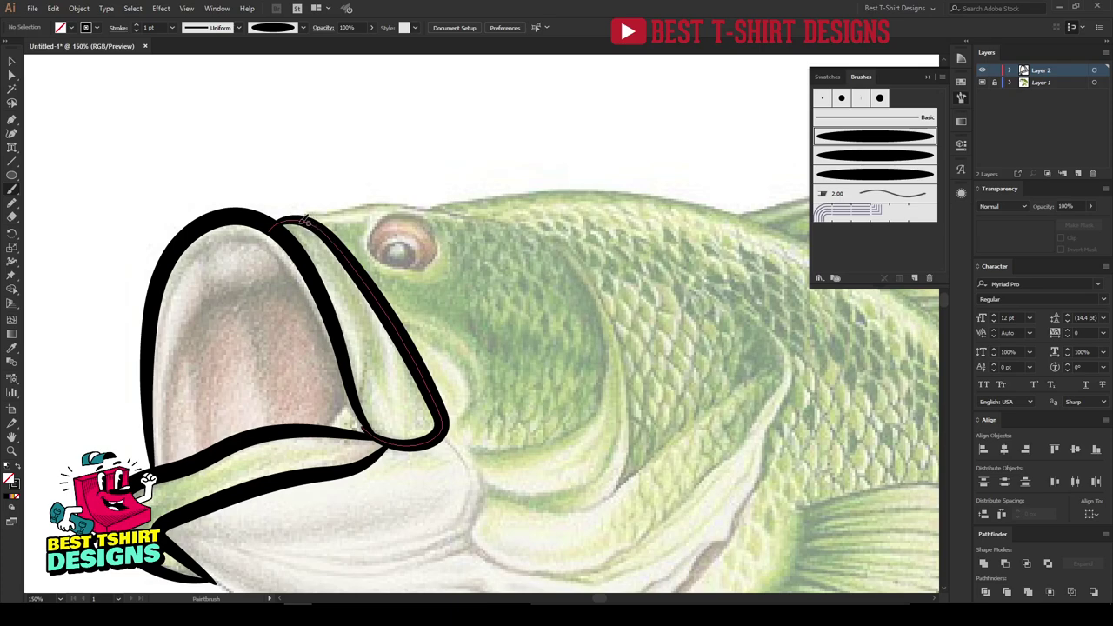
{"action": "mouse_move", "coordinate": [322, 209]}
{"action": "left_mouse_down"}
{"action": "mouse_move", "coordinate": [450, 211]}
{"action": "mouse_move", "coordinate": [574, 278]}
{"action": "left_mouse_up"}
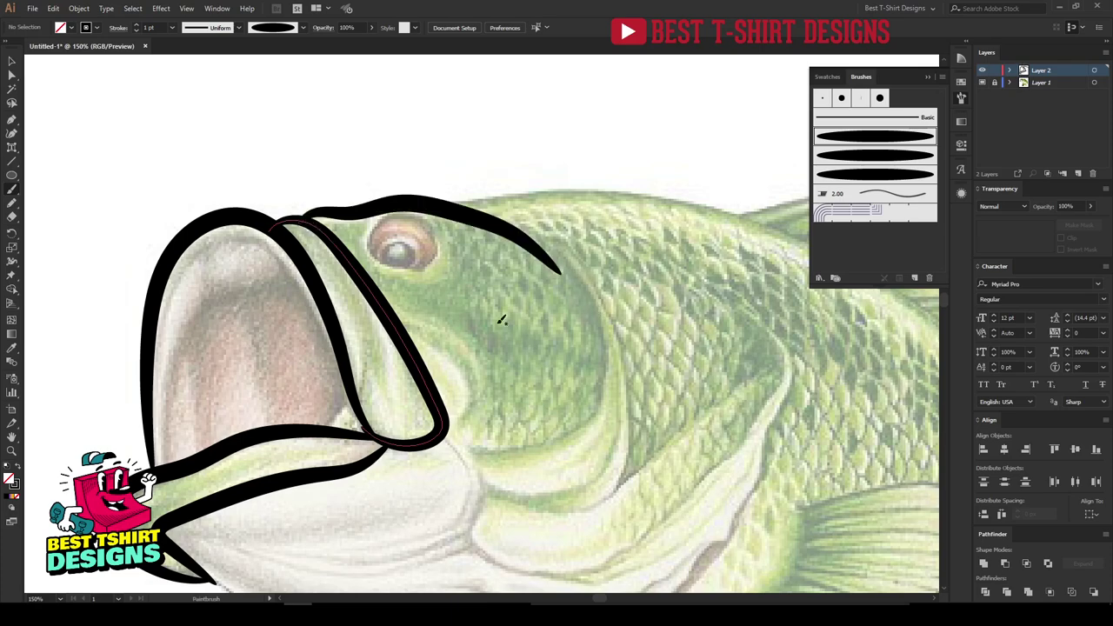
Draw zigzag and wavy test strokes above the bass's back and undo them.
{"action": "scroll", "coordinate": [470, 218], "scroll_direction": "up", "scroll_amount": 2}
{"action": "mouse_move", "coordinate": [435, 133]}
{"action": "left_mouse_down"}
{"action": "mouse_move", "coordinate": [439, 170]}
{"action": "mouse_move", "coordinate": [513, 219]}
{"action": "mouse_move", "coordinate": [508, 250]}
{"action": "mouse_move", "coordinate": [528, 278]}
{"action": "left_mouse_up"}
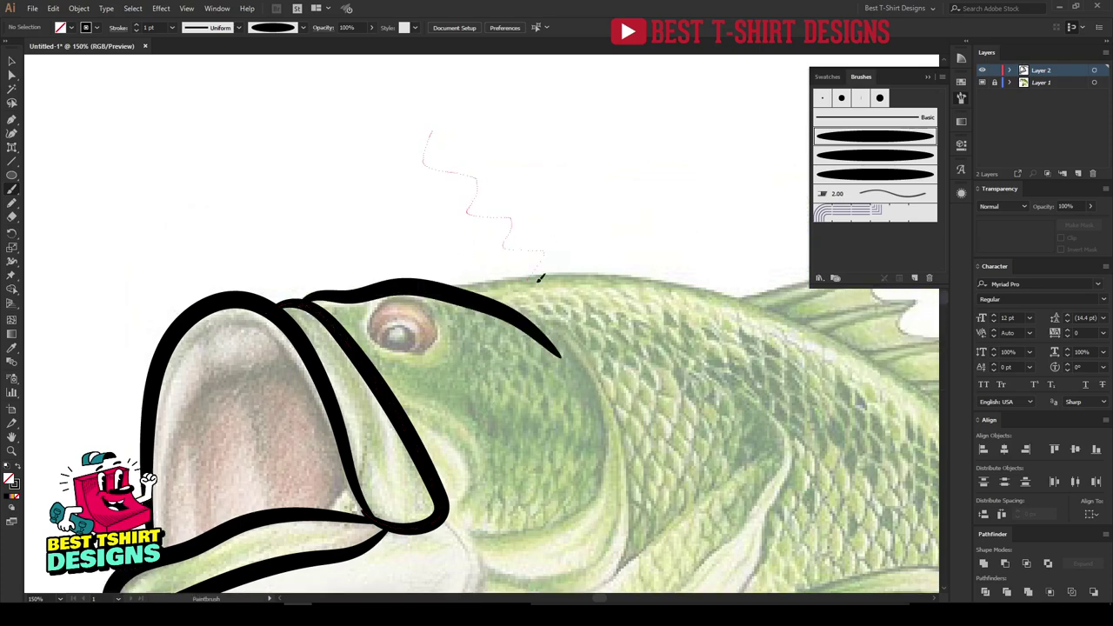
{"action": "left_click_drag", "start_coordinate": [599, 367], "coordinate": [602, 365]}
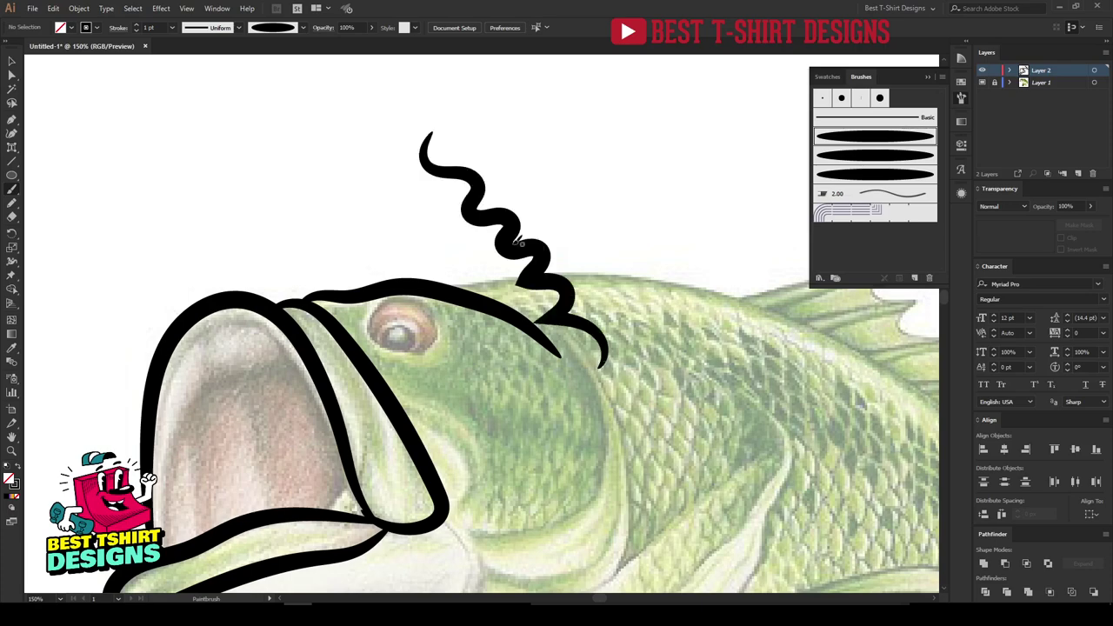
{"action": "left_click_drag", "start_coordinate": [656, 257], "coordinate": [696, 296]}
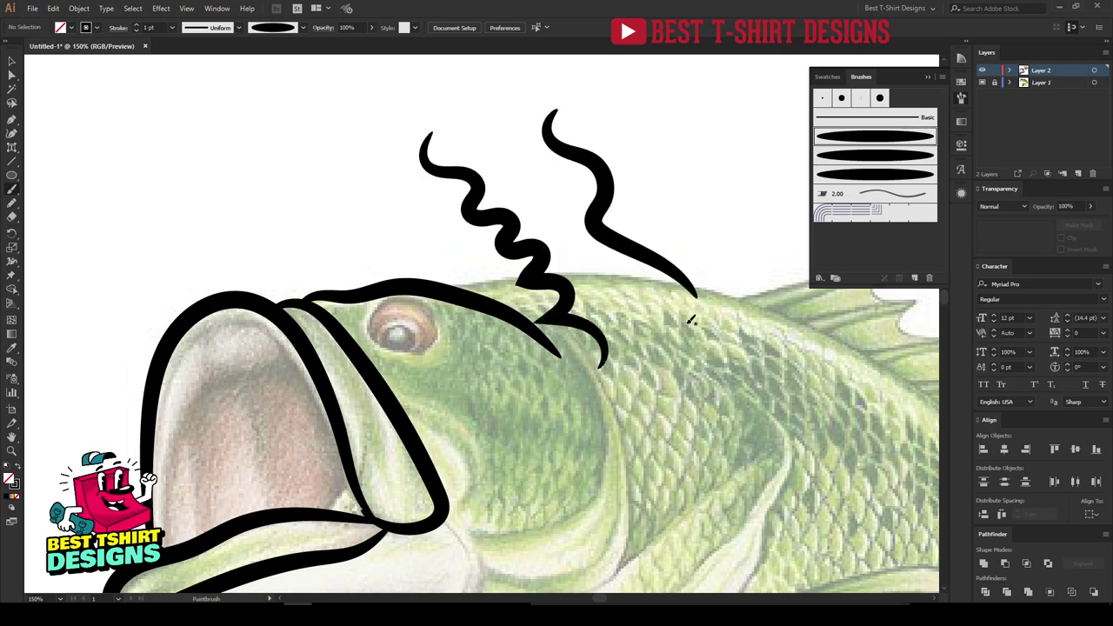
{"action": "key", "text": "ctrl+z"}
{"action": "key", "text": "ctrl+z"}
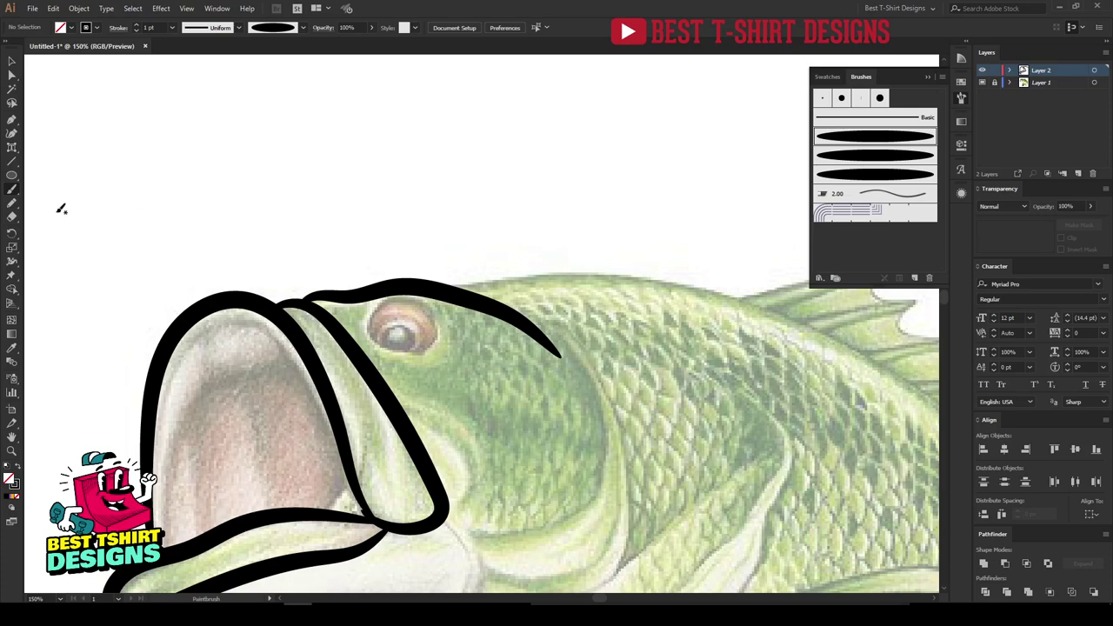
Shift the Paintbrush Tool's fidelity away from Smooth toward Accurate.
{"action": "double_click", "coordinate": [13, 192]}
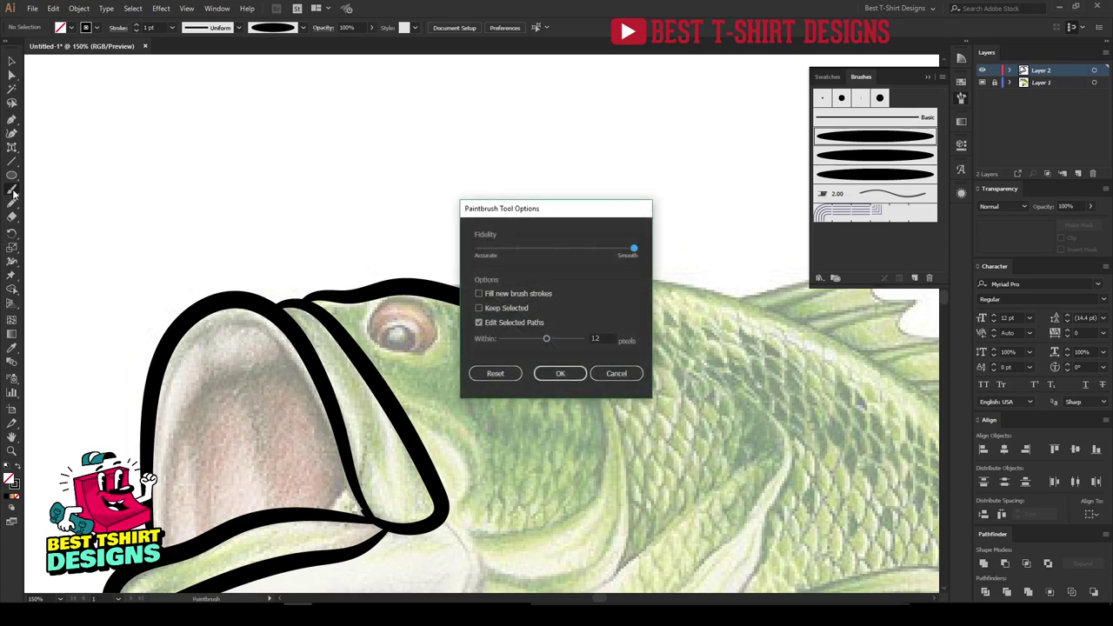
{"action": "left_click_drag", "start_coordinate": [521, 208], "coordinate": [504, 142]}
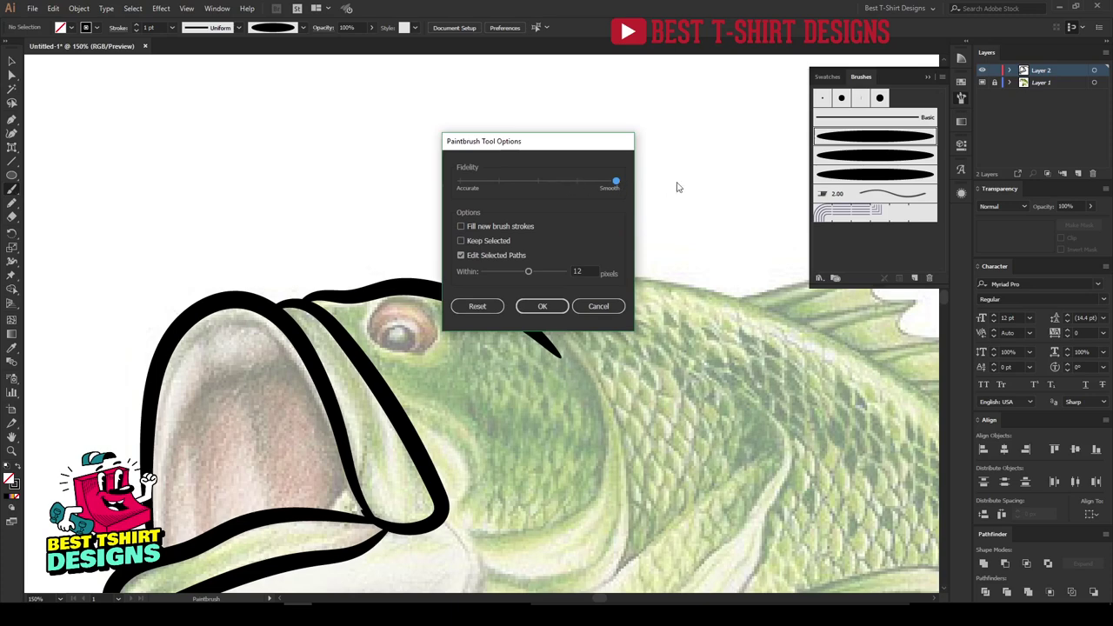
{"action": "left_click", "coordinate": [544, 180]}
{"action": "left_click", "coordinate": [542, 307]}
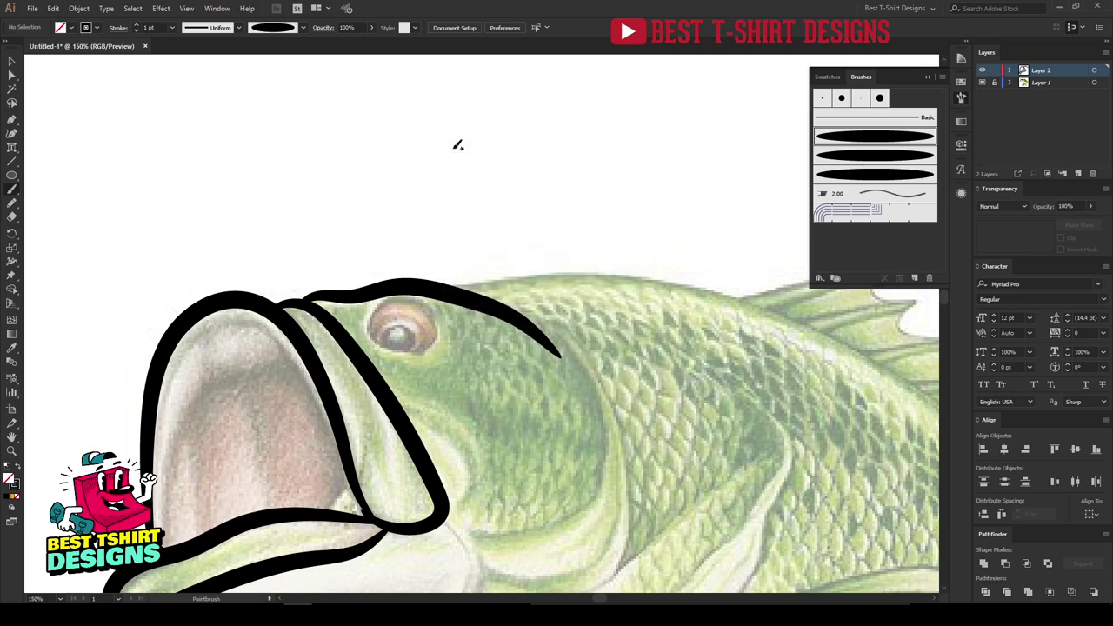
Draw three test squiggles above the bass's head to try out the changed fidelity.
{"action": "mouse_move", "coordinate": [478, 126]}
{"action": "left_mouse_down"}
{"action": "mouse_move", "coordinate": [485, 151]}
{"action": "mouse_move", "coordinate": [469, 183]}
{"action": "mouse_move", "coordinate": [488, 175]}
{"action": "mouse_move", "coordinate": [499, 190]}
{"action": "mouse_move", "coordinate": [488, 231]}
{"action": "mouse_move", "coordinate": [509, 255]}
{"action": "left_mouse_up"}
{"action": "mouse_move", "coordinate": [588, 115]}
{"action": "left_mouse_down"}
{"action": "mouse_move", "coordinate": [563, 185]}
{"action": "mouse_move", "coordinate": [597, 241]}
{"action": "mouse_move", "coordinate": [578, 273]}
{"action": "left_mouse_up"}
{"action": "mouse_move", "coordinate": [283, 113]}
{"action": "left_mouse_down"}
{"action": "mouse_move", "coordinate": [273, 151]}
{"action": "mouse_move", "coordinate": [314, 136]}
{"action": "mouse_move", "coordinate": [326, 152]}
{"action": "mouse_move", "coordinate": [296, 207]}
{"action": "mouse_move", "coordinate": [348, 193]}
{"action": "mouse_move", "coordinate": [358, 206]}
{"action": "mouse_move", "coordinate": [335, 231]}
{"action": "mouse_move", "coordinate": [397, 211]}
{"action": "left_mouse_up"}
{"action": "left_click_drag", "start_coordinate": [441, 275], "coordinate": [504, 280]}
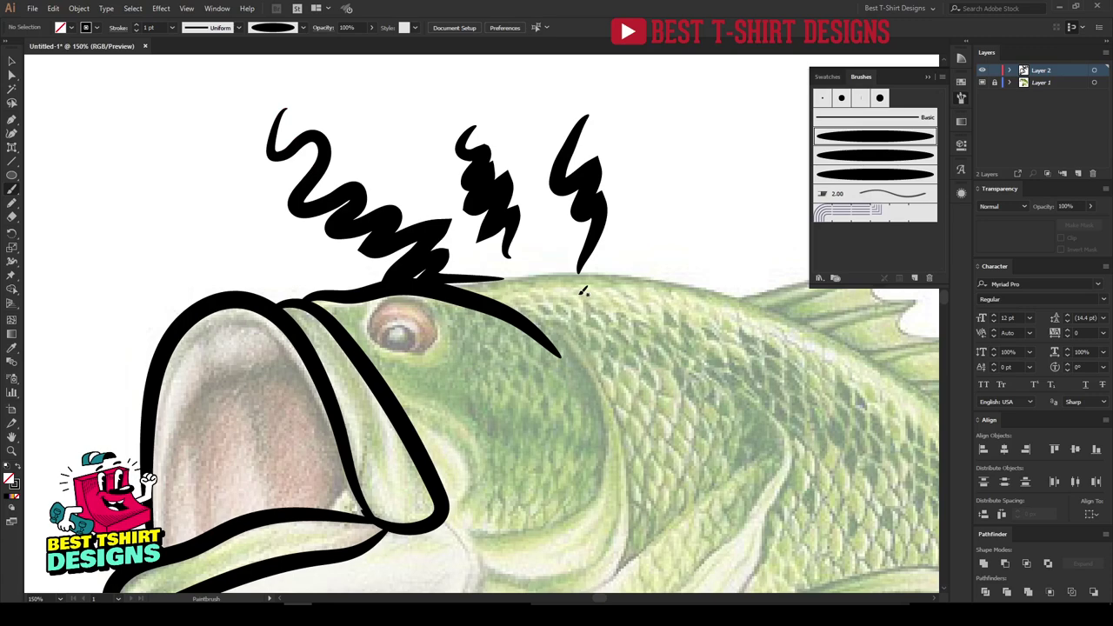
Recheck the Paintbrush fidelity, and try more test squiggles above the back and one wavy stroke across the body.
{"action": "double_click", "coordinate": [12, 193]}
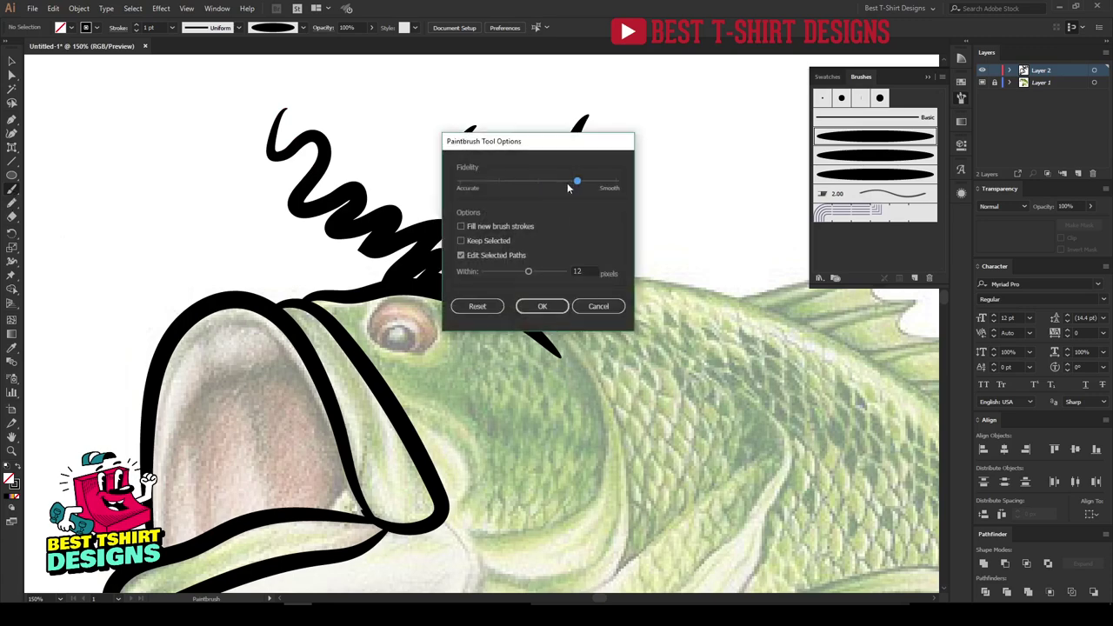
{"action": "left_click", "coordinate": [544, 306]}
{"action": "mouse_move", "coordinate": [683, 139]}
{"action": "left_mouse_down"}
{"action": "mouse_move", "coordinate": [683, 171]}
{"action": "mouse_move", "coordinate": [699, 164]}
{"action": "mouse_move", "coordinate": [720, 247]}
{"action": "left_mouse_up"}
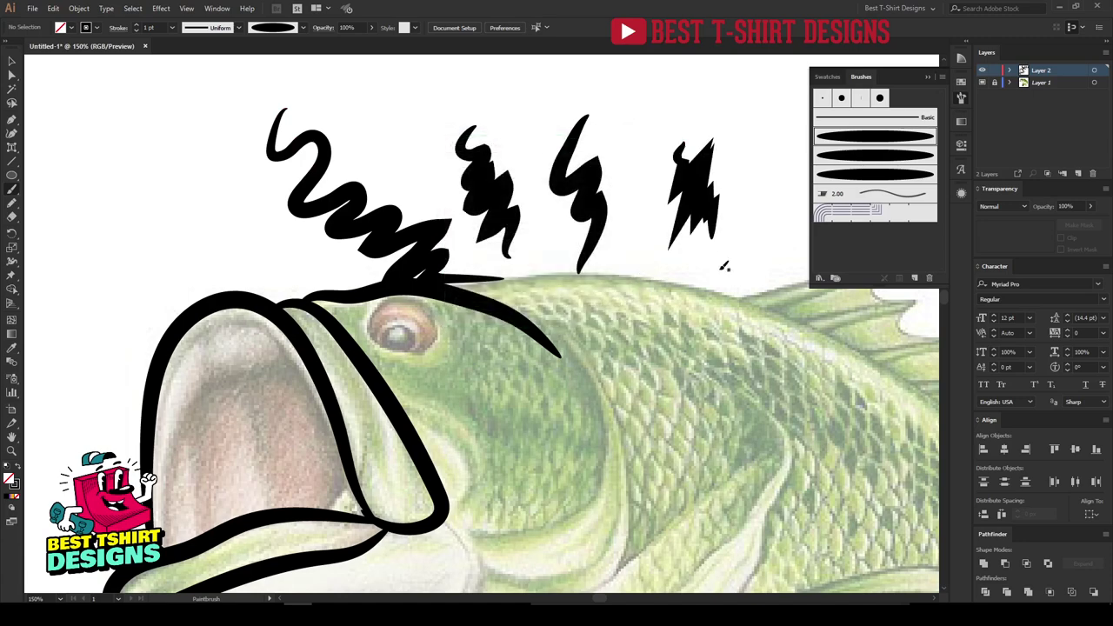
{"action": "mouse_move", "coordinate": [644, 141]}
{"action": "left_mouse_down"}
{"action": "mouse_move", "coordinate": [637, 223]}
{"action": "mouse_move", "coordinate": [652, 287]}
{"action": "mouse_move", "coordinate": [702, 323]}
{"action": "left_mouse_up"}
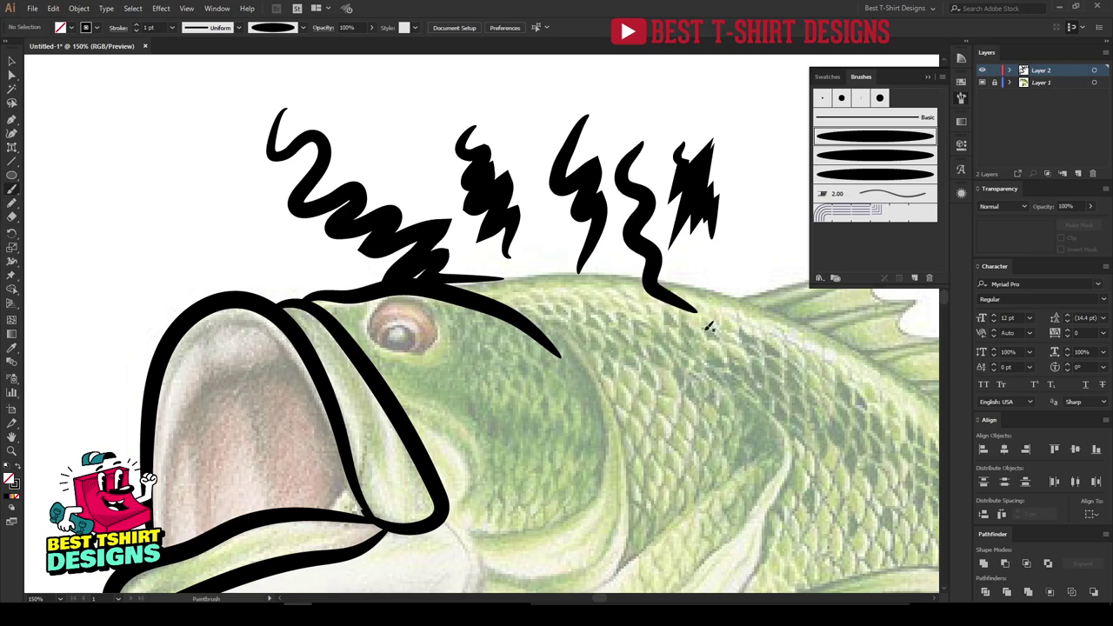
{"action": "scroll", "coordinate": [299, 222], "scroll_direction": "down", "scroll_amount": 2}
{"action": "scroll", "coordinate": [298, 222], "scroll_direction": "down", "scroll_amount": 1}
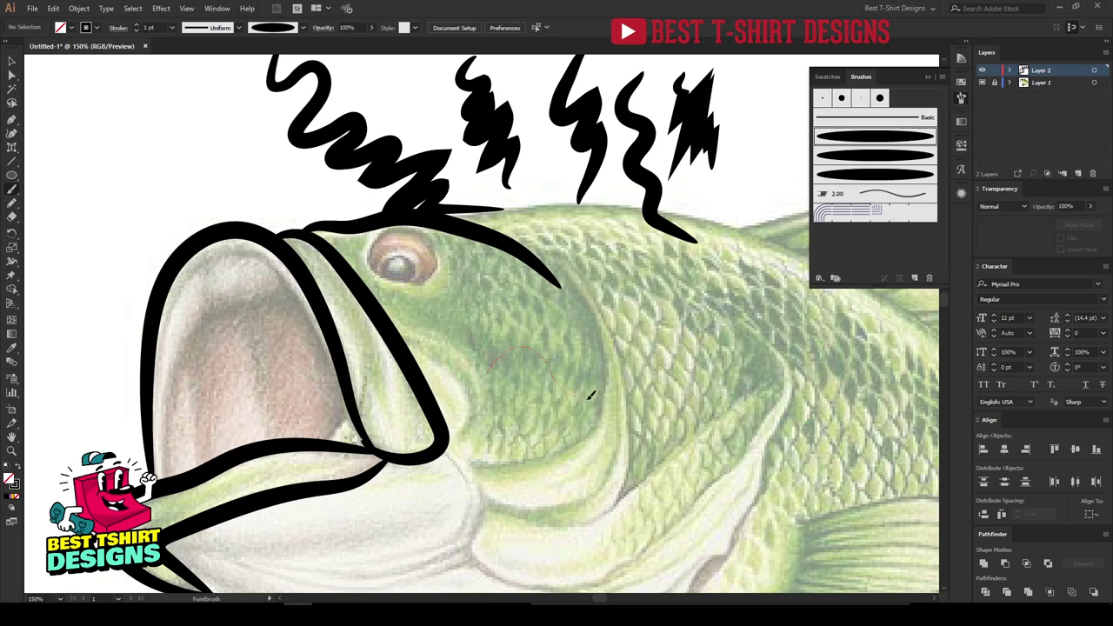
{"action": "left_click_drag", "start_coordinate": [800, 441], "coordinate": [800, 438]}
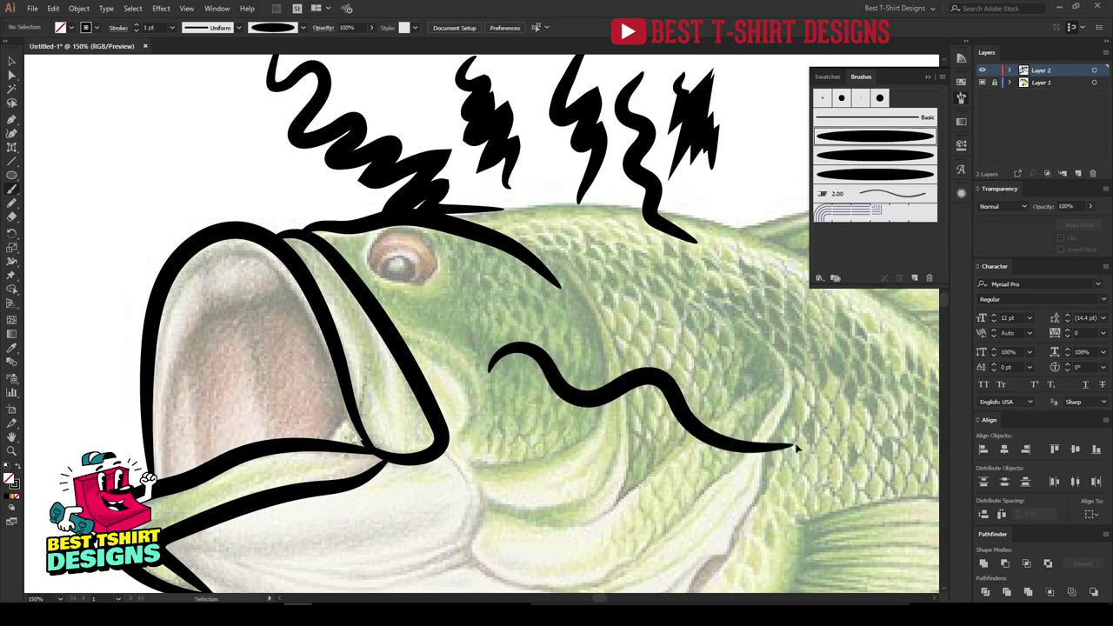
{"action": "key", "text": "ctrl+z"}
Delete all the test squiggles above the bass's back, keeping the traced head lines.
{"action": "scroll", "coordinate": [490, 342], "scroll_direction": "up", "scroll_amount": 2}
{"action": "key", "text": "v"}
{"action": "mouse_move", "coordinate": [212, 120]}
{"action": "left_mouse_down"}
{"action": "mouse_move", "coordinate": [548, 207]}
{"action": "mouse_move", "coordinate": [735, 230]}
{"action": "left_mouse_up"}
{"action": "key", "text": "Delete"}
{"action": "mouse_move", "coordinate": [299, 154]}
{"action": "left_mouse_down"}
{"action": "mouse_move", "coordinate": [537, 279]}
{"action": "mouse_move", "coordinate": [589, 236]}
{"action": "left_mouse_up"}
Trace the lower jaw's cheek fold from the jaw plate's corner curving down and back toward the chin.
{"action": "scroll", "coordinate": [378, 199], "scroll_direction": "down", "scroll_amount": 1}
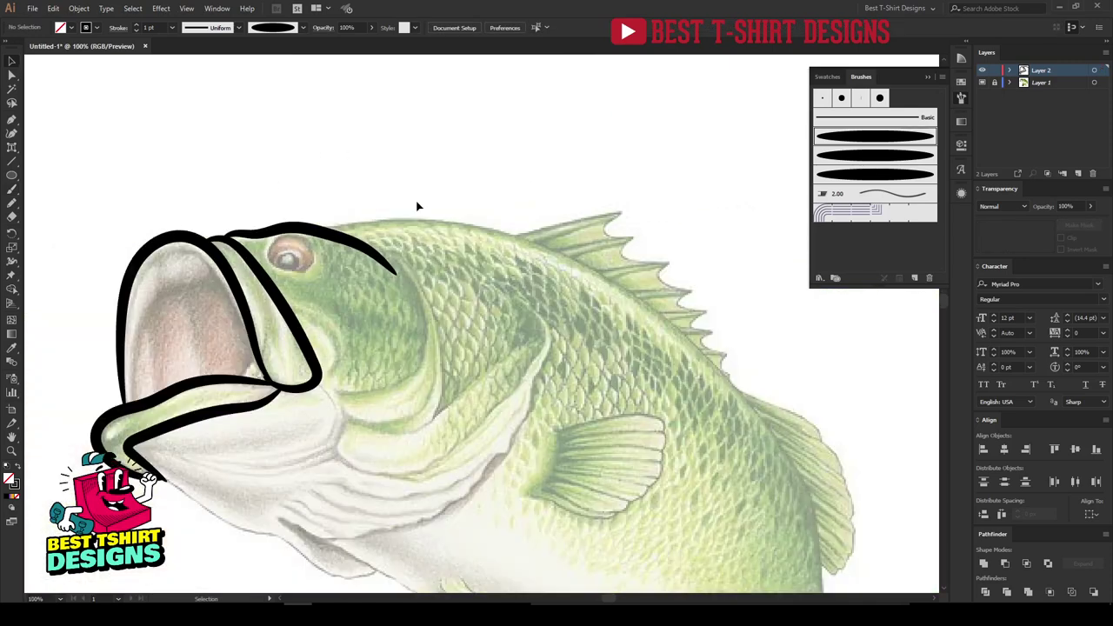
{"action": "scroll", "coordinate": [432, 288], "scroll_direction": "down", "scroll_amount": 1}
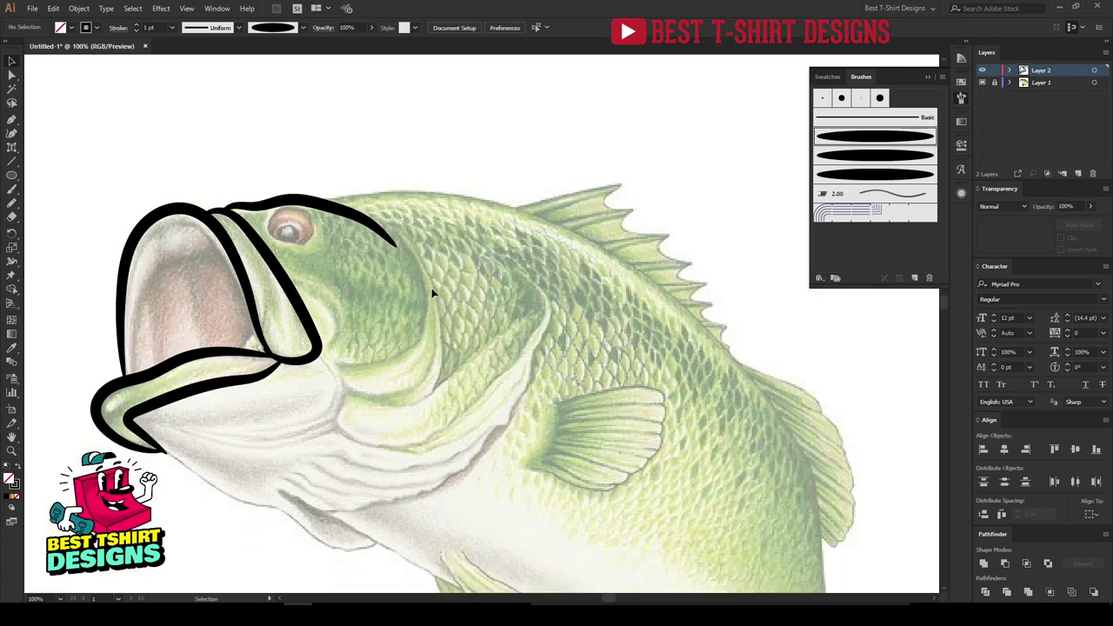
{"action": "scroll", "coordinate": [182, 421], "scroll_direction": "up", "scroll_amount": 1}
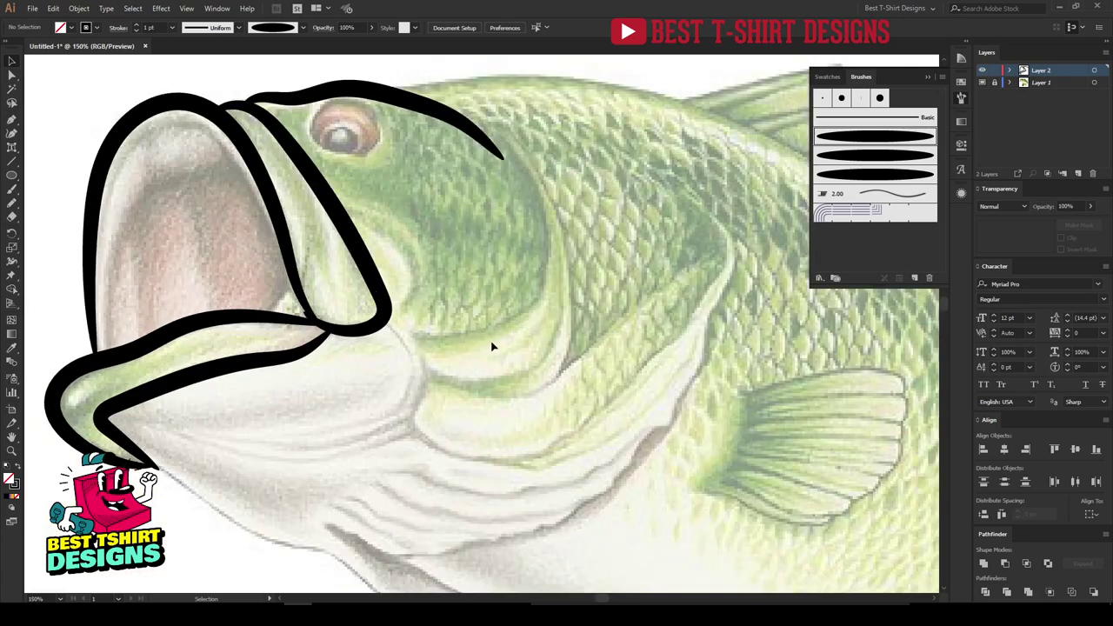
{"action": "scroll", "coordinate": [547, 329], "scroll_direction": "down", "scroll_amount": 1}
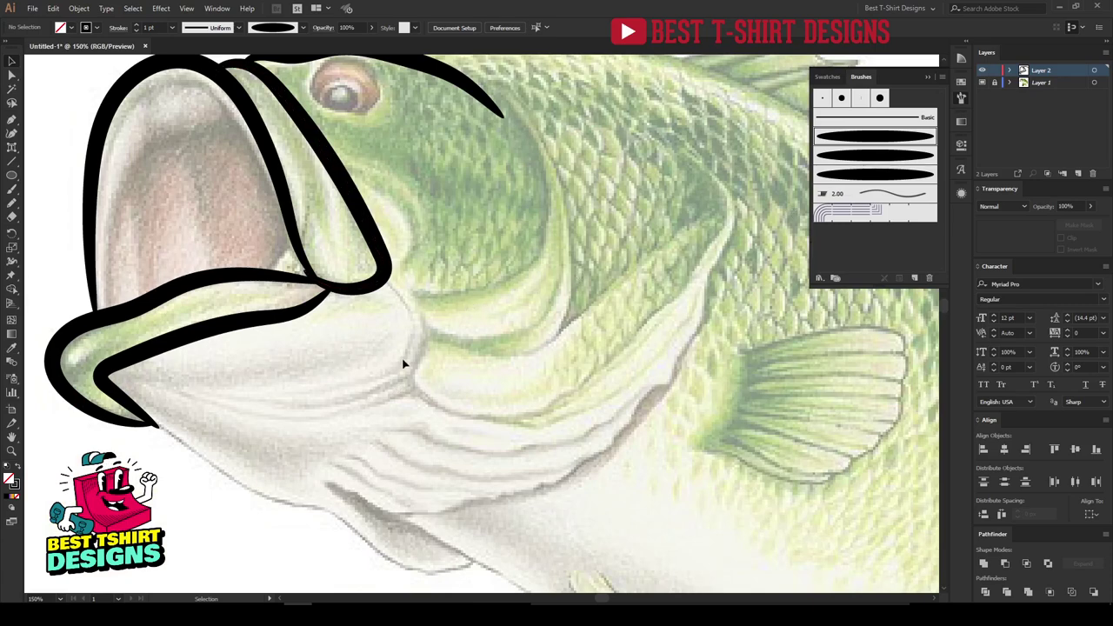
{"action": "key", "text": "b"}
{"action": "mouse_move", "coordinate": [382, 278]}
{"action": "left_mouse_down"}
{"action": "mouse_move", "coordinate": [408, 350]}
{"action": "mouse_move", "coordinate": [378, 375]}
{"action": "mouse_move", "coordinate": [297, 394]}
{"action": "mouse_move", "coordinate": [184, 384]}
{"action": "left_mouse_up"}
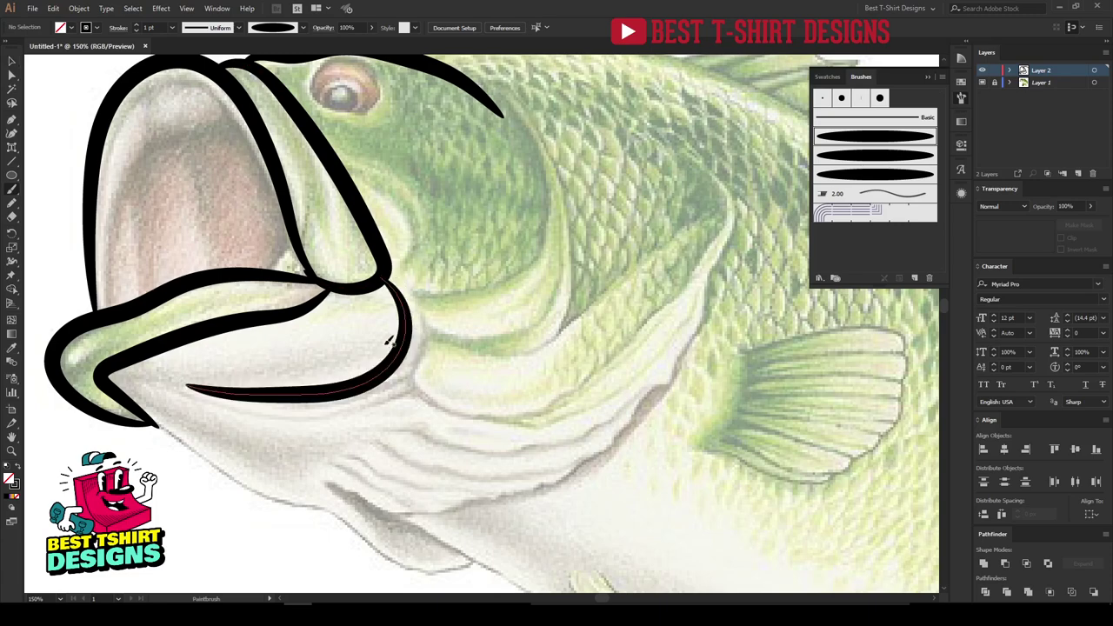
Trace the cheek's rear edge from the jaw plate's lower corner curving up behind the eye, redoing the stroke for a wider curve.
{"action": "scroll", "coordinate": [481, 352], "scroll_direction": "up", "scroll_amount": 2}
{"action": "left_click_drag", "start_coordinate": [388, 350], "coordinate": [466, 356]}
{"action": "left_click_drag", "start_coordinate": [525, 196], "coordinate": [525, 198]}
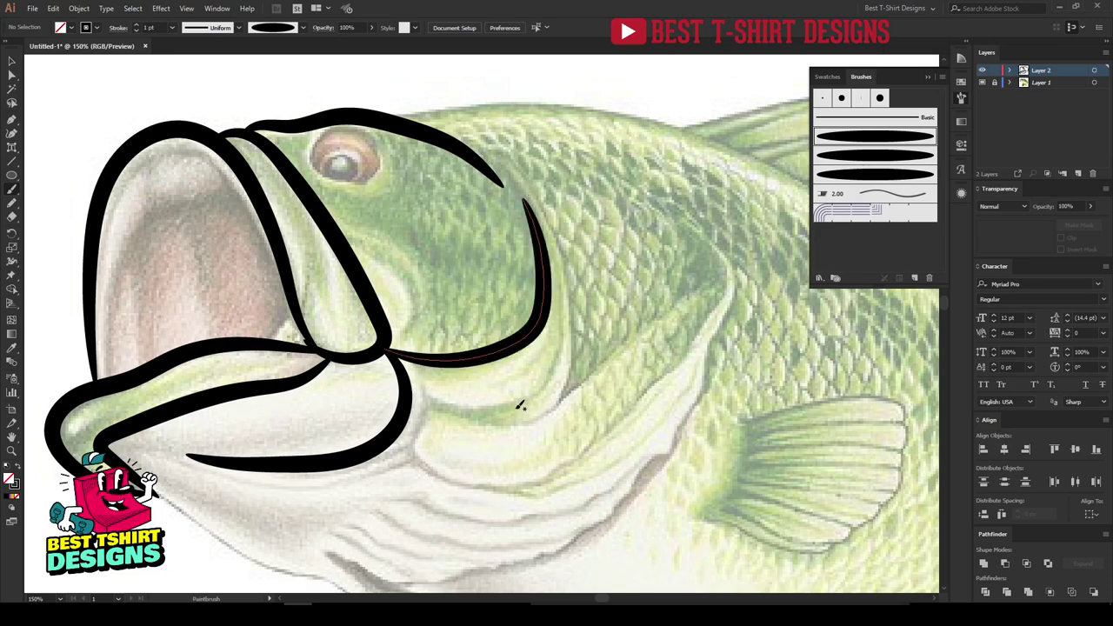
{"action": "key", "text": "ctrl+z"}
{"action": "left_click_drag", "start_coordinate": [391, 347], "coordinate": [475, 355]}
{"action": "left_click_drag", "start_coordinate": [552, 292], "coordinate": [534, 183]}
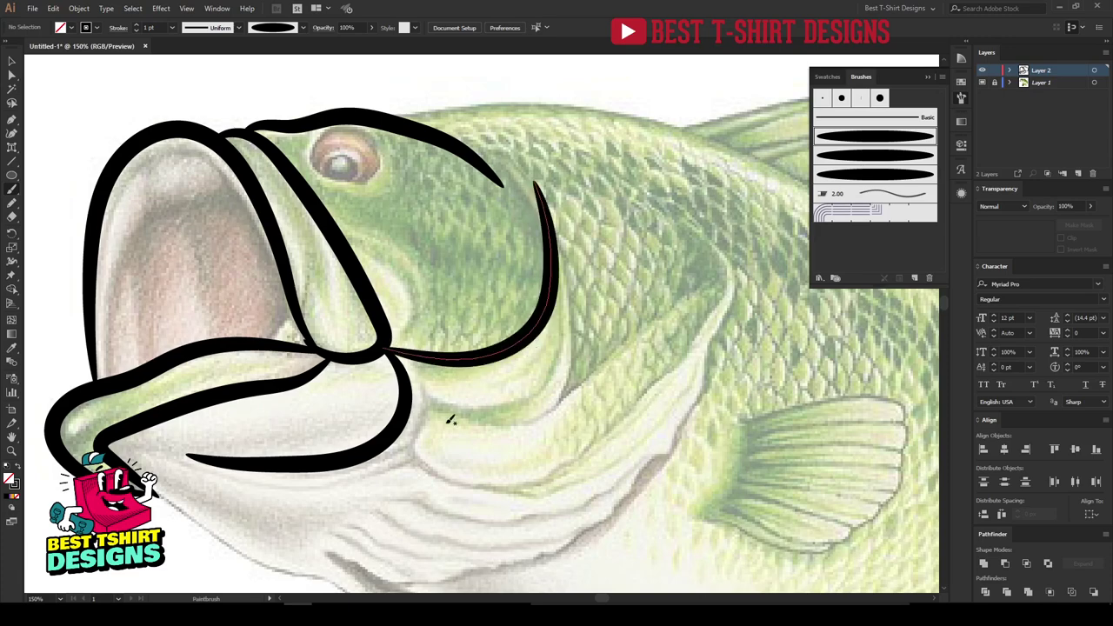
Trace the gill folds behind the jaw with a long lower curve, a short connecting curve and a curve sweeping up behind the cheek.
{"action": "scroll", "coordinate": [443, 421], "scroll_direction": "down", "scroll_amount": 2}
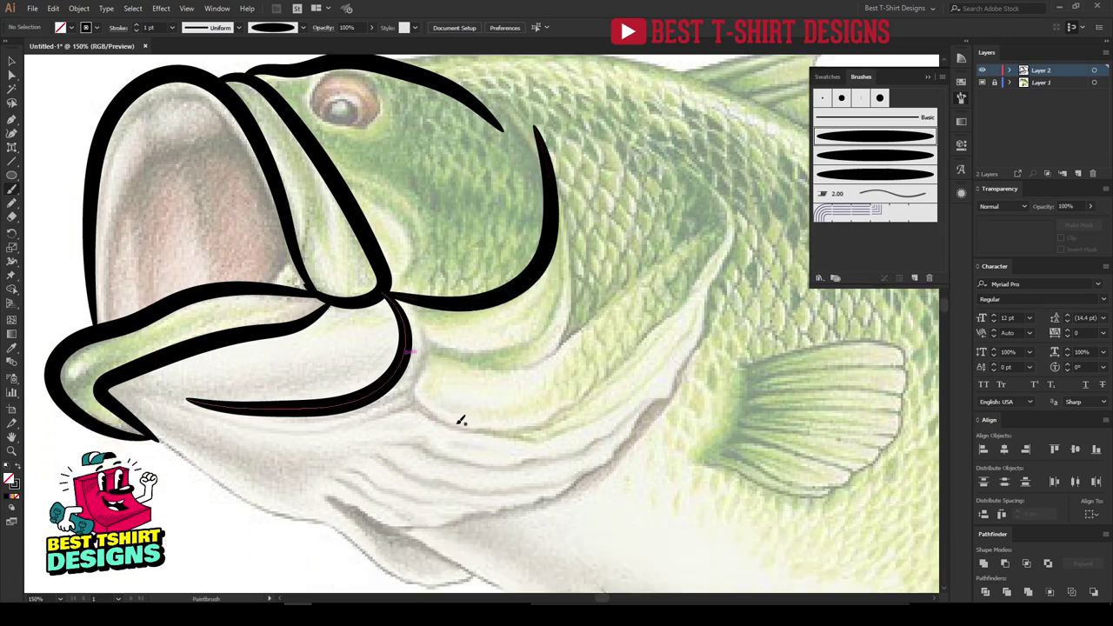
{"action": "mouse_move", "coordinate": [445, 412]}
{"action": "left_mouse_down"}
{"action": "mouse_move", "coordinate": [562, 406]}
{"action": "mouse_move", "coordinate": [654, 333]}
{"action": "left_mouse_up"}
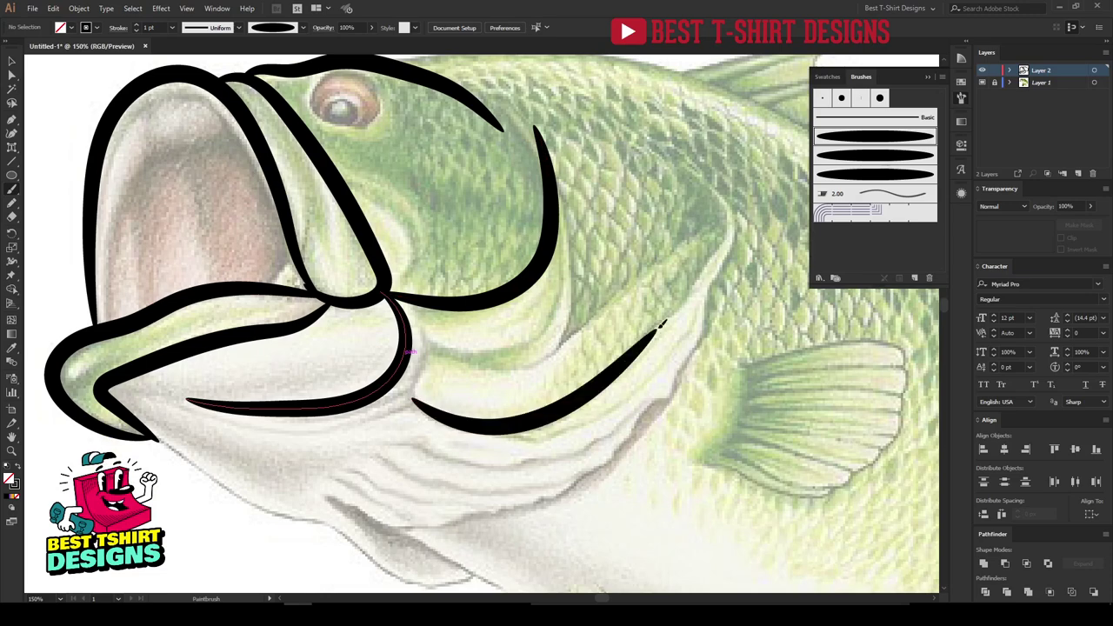
{"action": "mouse_move", "coordinate": [421, 333]}
{"action": "left_mouse_down"}
{"action": "mouse_move", "coordinate": [416, 392]}
{"action": "mouse_move", "coordinate": [362, 432]}
{"action": "left_mouse_up"}
{"action": "mouse_move", "coordinate": [429, 348]}
{"action": "left_mouse_down"}
{"action": "mouse_move", "coordinate": [458, 356]}
{"action": "mouse_move", "coordinate": [567, 322]}
{"action": "mouse_move", "coordinate": [574, 231]}
{"action": "left_mouse_up"}
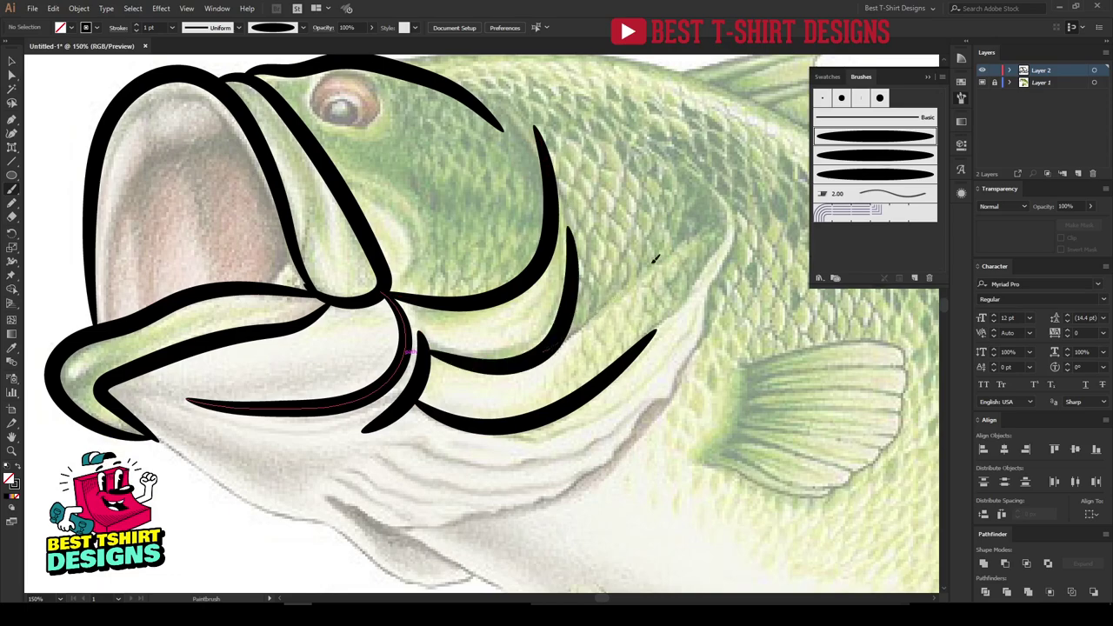
Trace the gill cover's upper edge from the fold behind the cheek, rising back toward its tip above the pectoral fin.
{"action": "scroll", "coordinate": [200, 302], "scroll_direction": "down", "scroll_amount": 1}
{"action": "key", "text": "ctrl+z"}
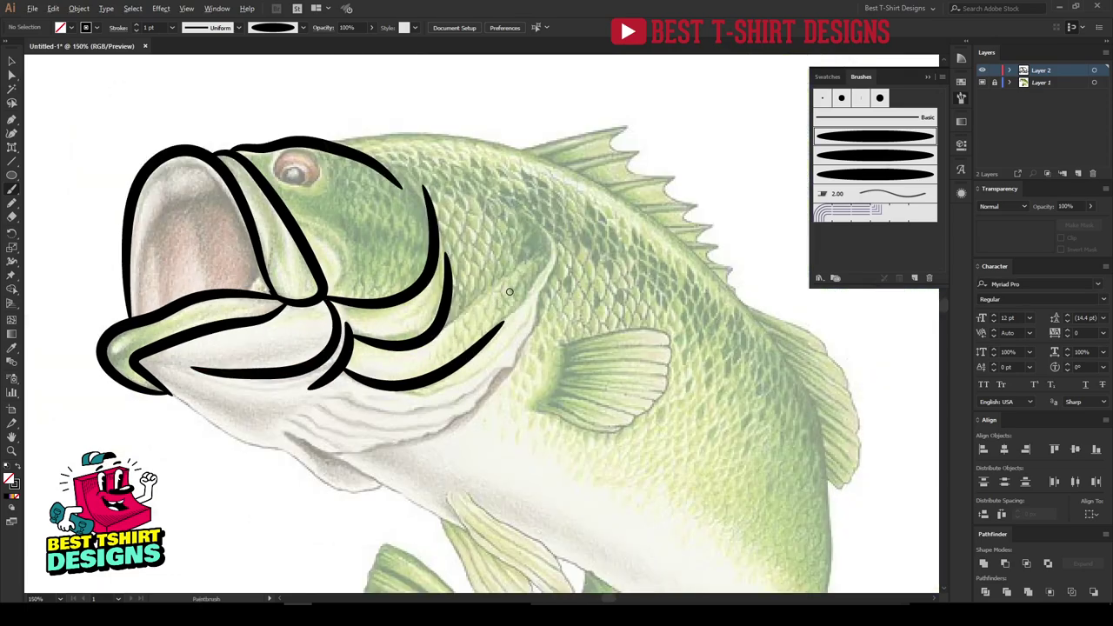
{"action": "scroll", "coordinate": [464, 324], "scroll_direction": "up", "scroll_amount": 2}
{"action": "mouse_move", "coordinate": [365, 379]}
{"action": "left_mouse_down"}
{"action": "mouse_move", "coordinate": [474, 274]}
{"action": "mouse_move", "coordinate": [598, 206]}
{"action": "left_mouse_up"}
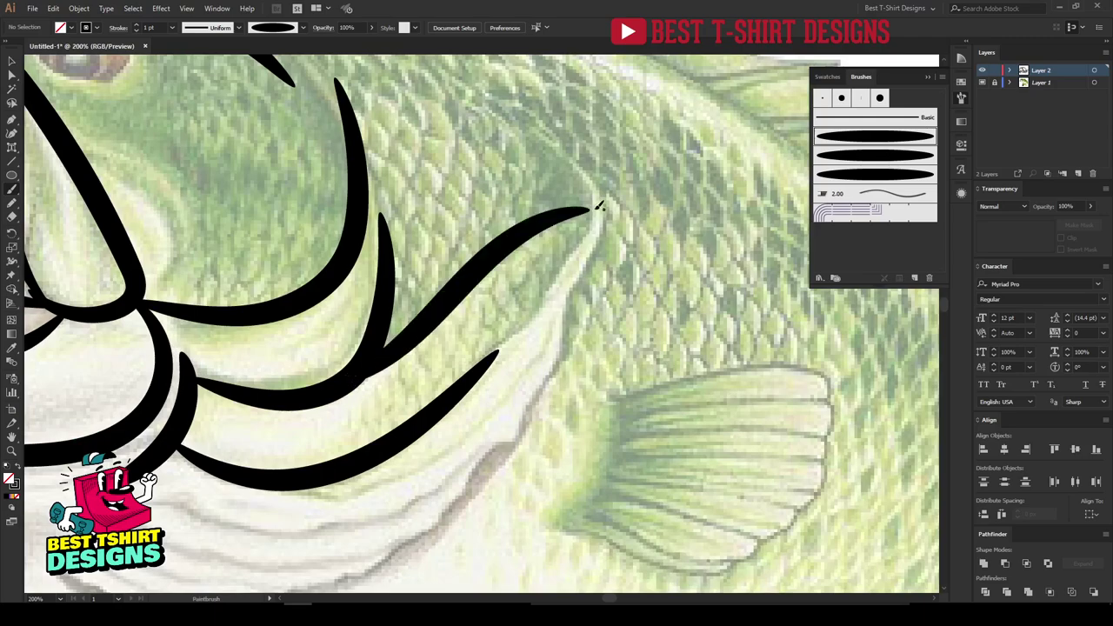
{"action": "scroll", "coordinate": [441, 273], "scroll_direction": "down", "scroll_amount": 3}
{"action": "scroll", "coordinate": [456, 347], "scroll_direction": "down", "scroll_amount": 1}
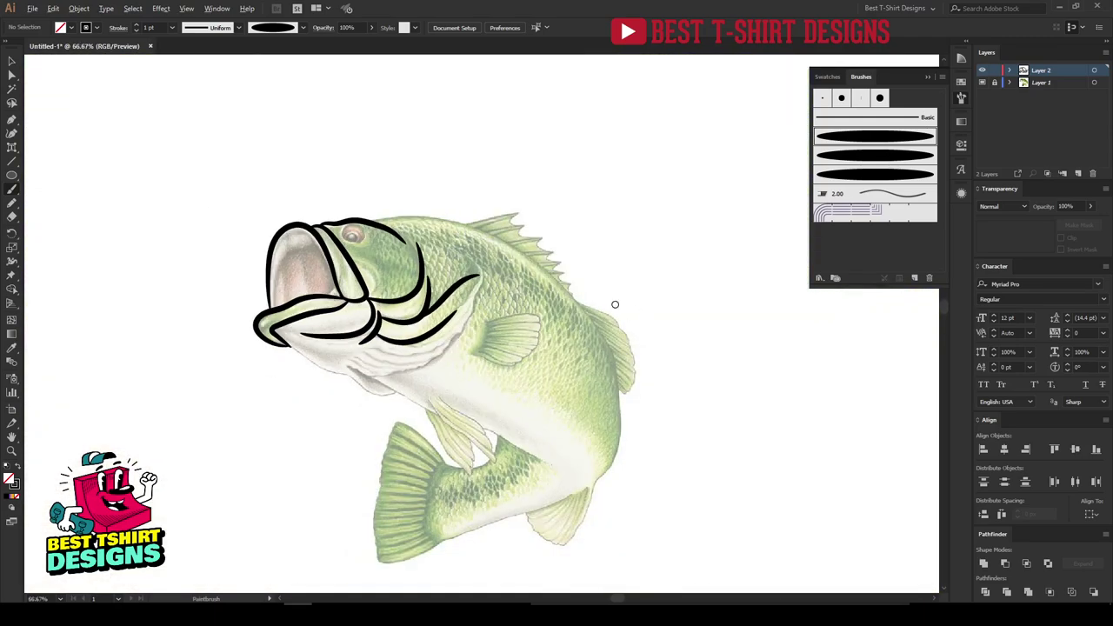
Trace the bass's back in one freehand Paintbrush stroke with the third tapered art brush, from above the eye to the rear dorsal fin.
{"action": "scroll", "coordinate": [614, 304], "scroll_direction": "up", "scroll_amount": 1}
{"action": "scroll", "coordinate": [285, 181], "scroll_direction": "up", "scroll_amount": 1}
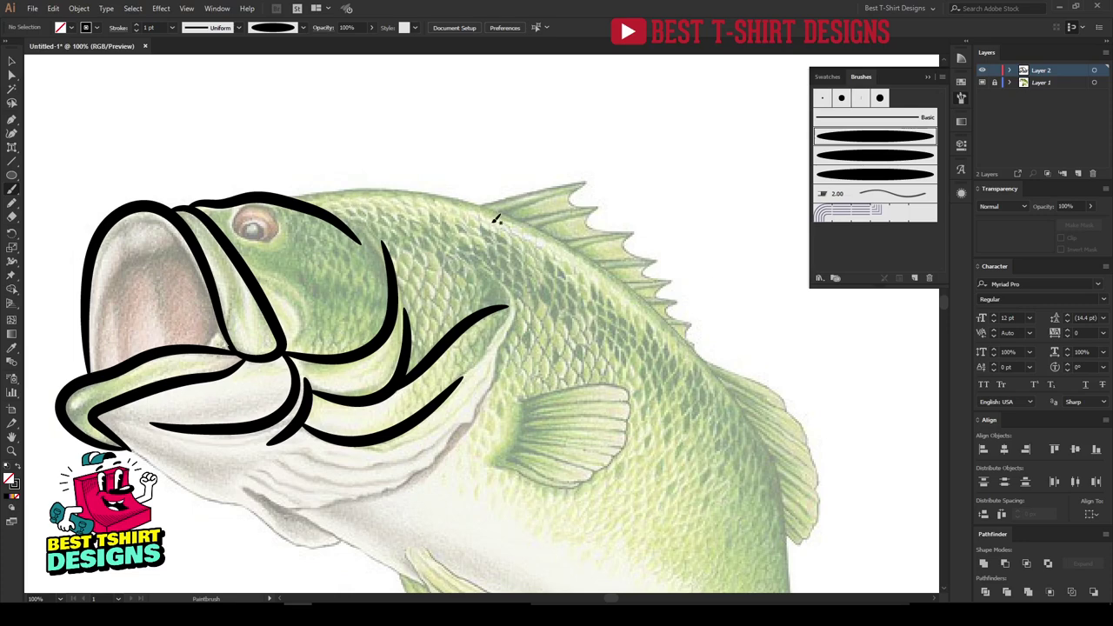
{"action": "left_click_drag", "start_coordinate": [492, 222], "coordinate": [521, 205]}
{"action": "key", "text": "v"}
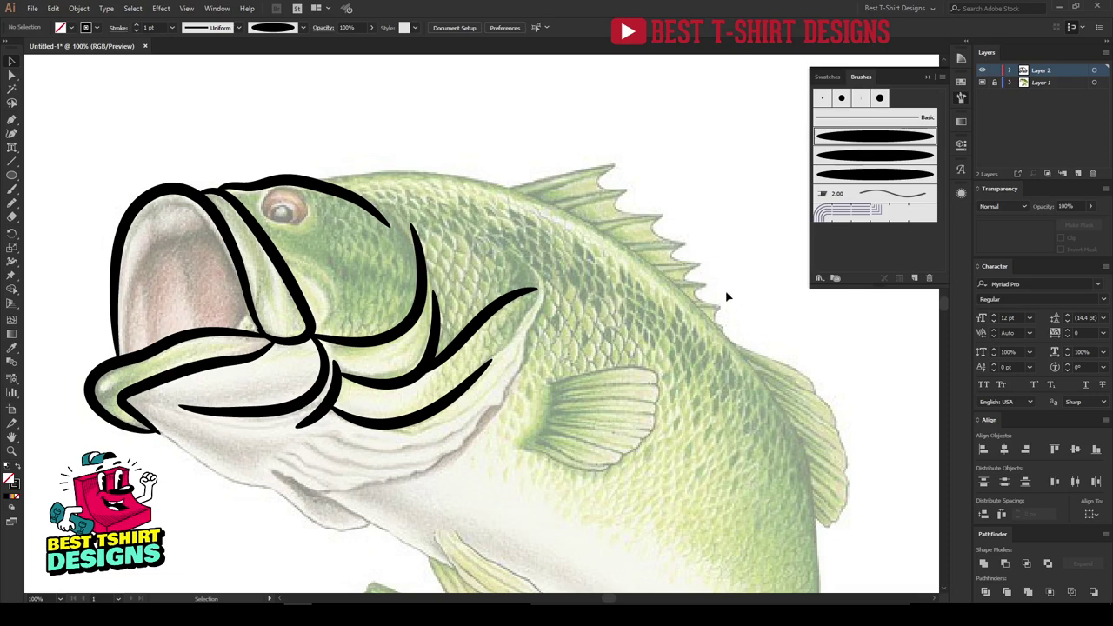
{"action": "left_click", "coordinate": [844, 175]}
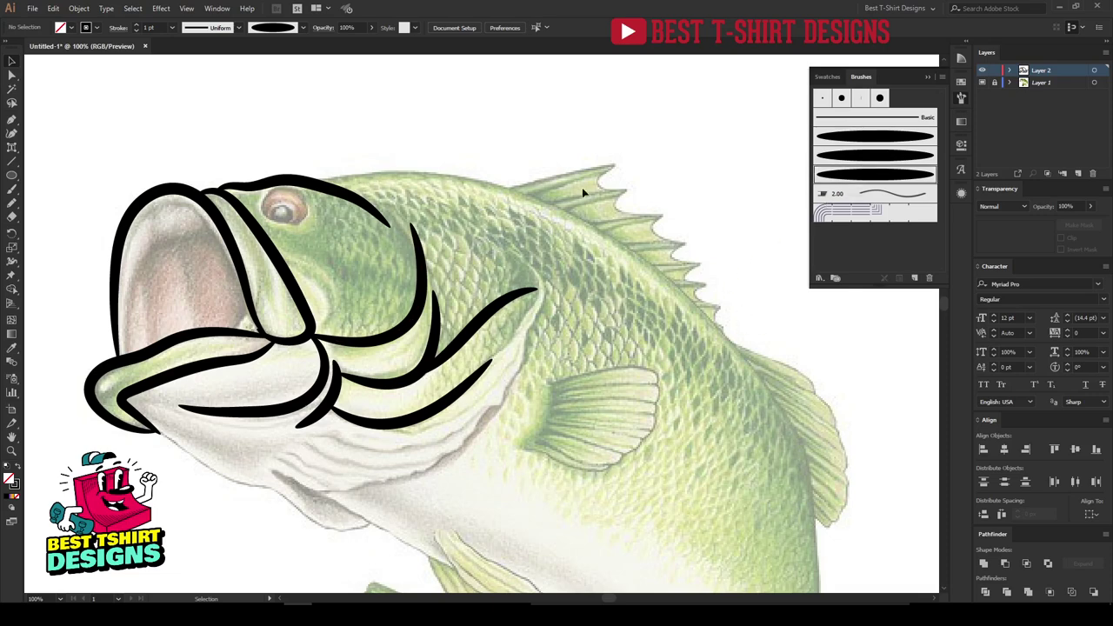
{"action": "key", "text": "b"}
{"action": "left_click_drag", "start_coordinate": [788, 426], "coordinate": [789, 426]}
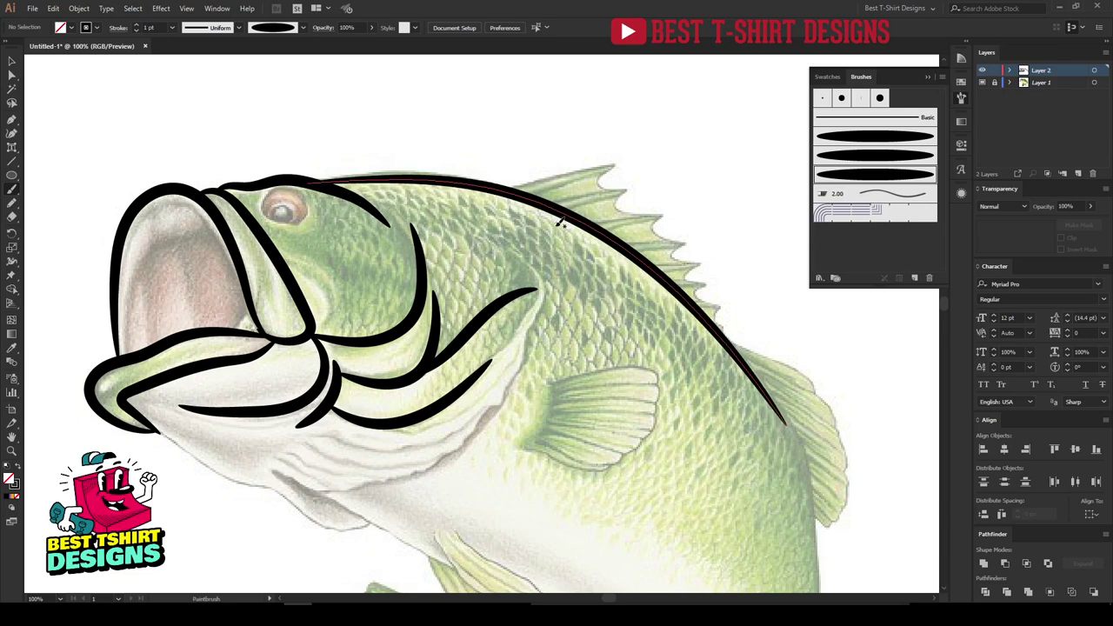
Try the other tapered art brushes on the freehand back stroke, then delete the stroke.
{"action": "key", "text": "ctrl+shift+a"}
{"action": "key", "text": "v"}
{"action": "left_click", "coordinate": [665, 287]}
{"action": "left_click", "coordinate": [838, 142]}
{"action": "left_click", "coordinate": [847, 157]}
{"action": "key", "text": "a"}
{"action": "key", "text": "v"}
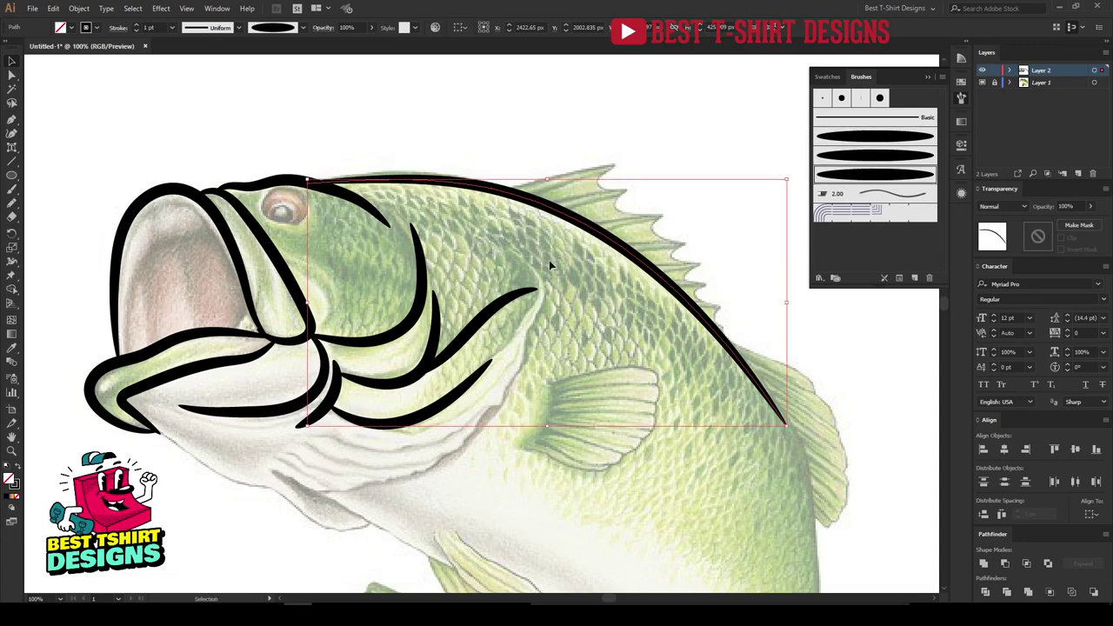
{"action": "key", "text": "Delete"}
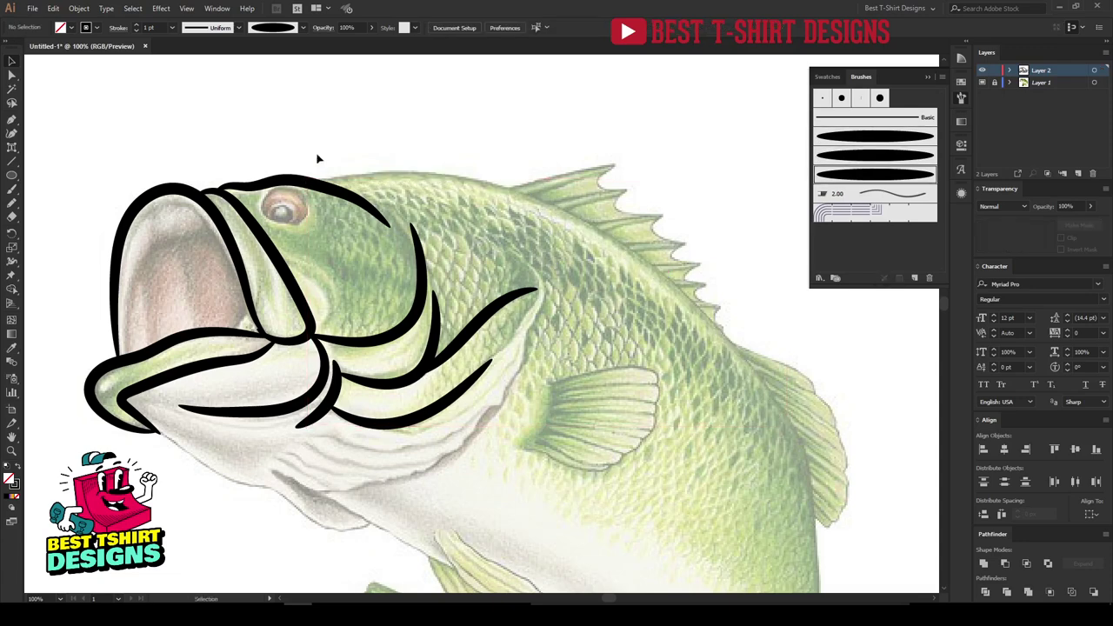
Draw the back's outline as a smooth Pen path from above the eye along the dorsal fins to the lower rear body.
{"action": "scroll", "coordinate": [289, 149], "scroll_direction": "down", "scroll_amount": 1, "text": "alt"}
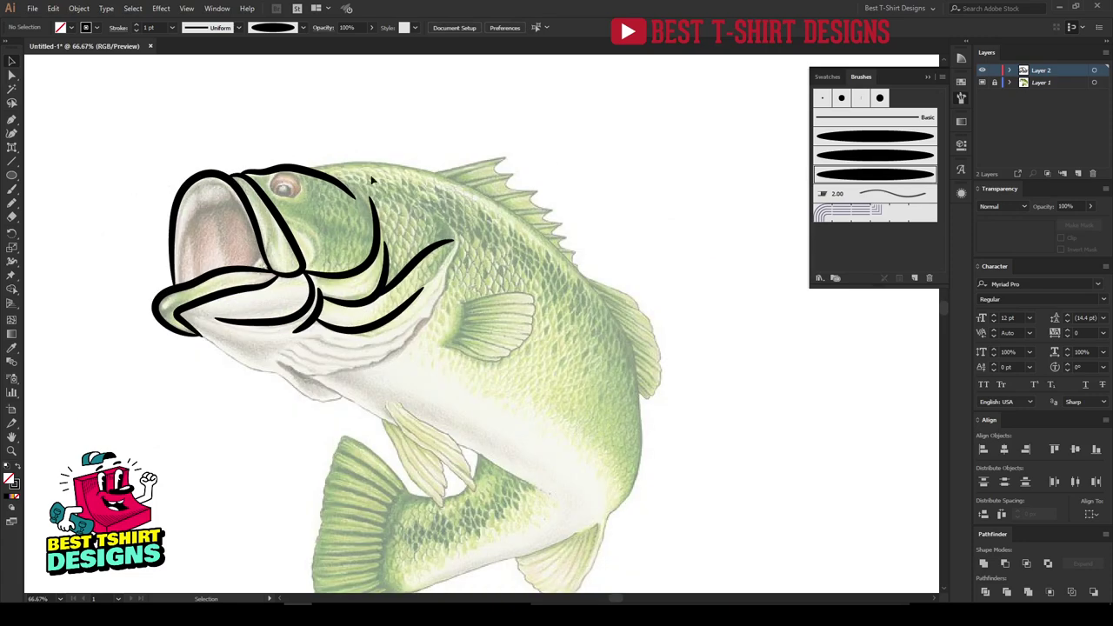
{"action": "left_click", "coordinate": [13, 121]}
{"action": "scroll", "coordinate": [422, 179], "scroll_direction": "up", "scroll_amount": 1, "text": "alt"}
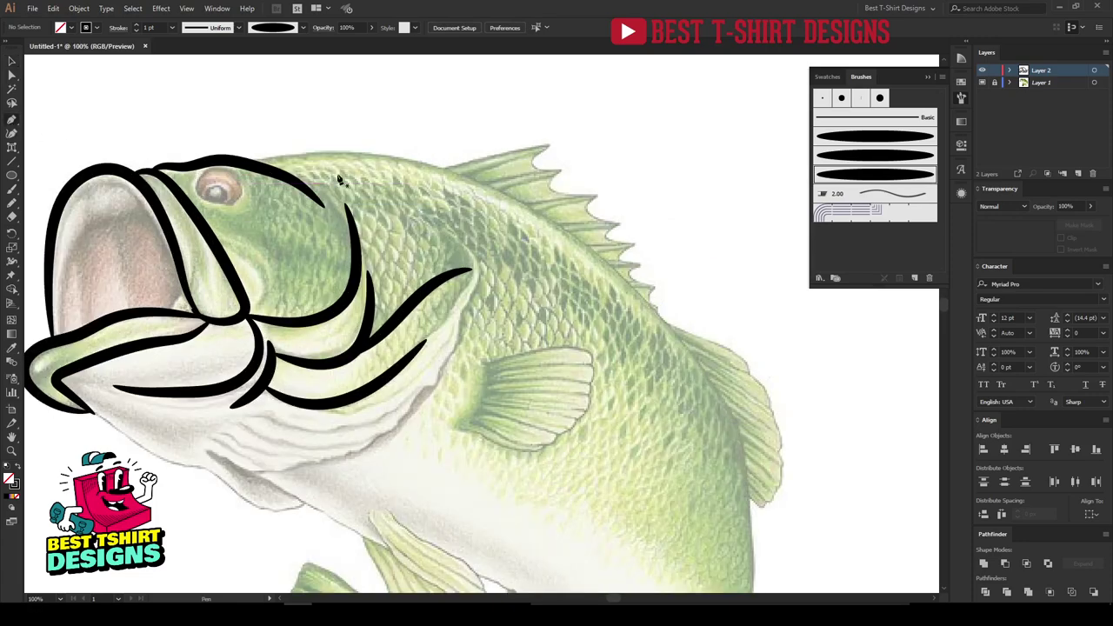
{"action": "left_click", "coordinate": [246, 162]}
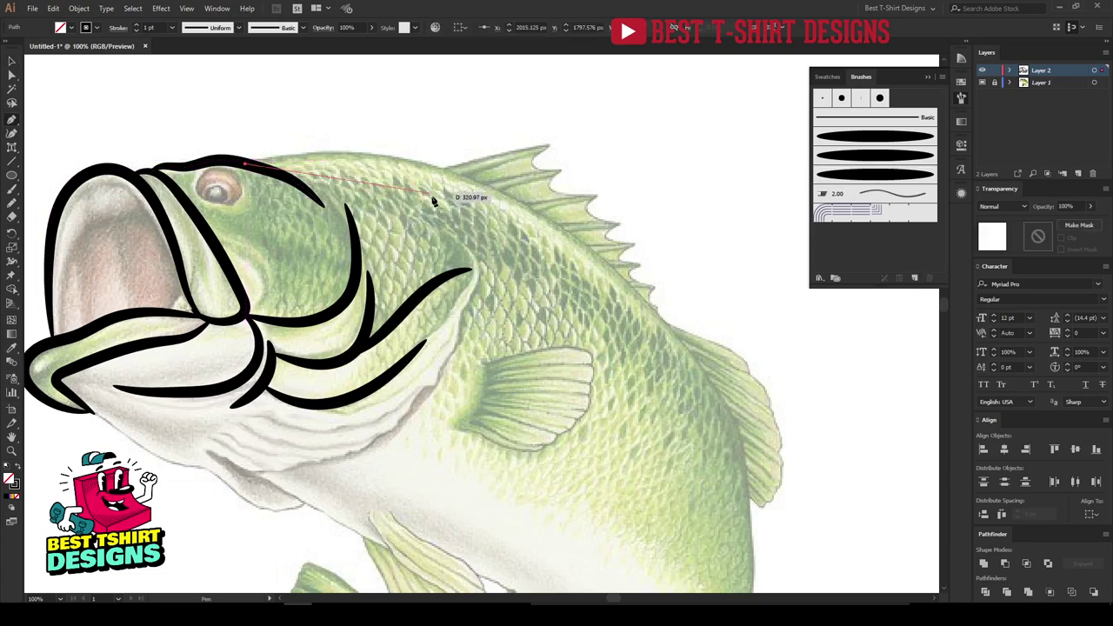
{"action": "left_click_drag", "start_coordinate": [612, 269], "coordinate": [773, 533]}
{"action": "scroll", "coordinate": [790, 297], "scroll_direction": "down", "scroll_amount": 2}
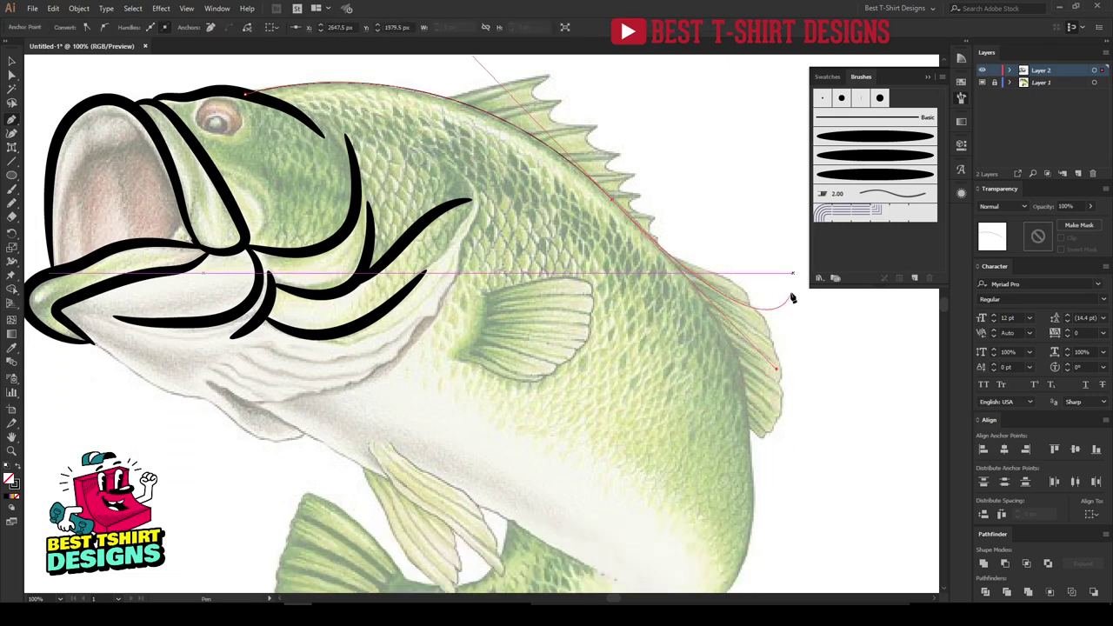
{"action": "left_click_drag", "start_coordinate": [751, 420], "coordinate": [763, 489]}
Adjust the direction handles of the back path so its rear section follows the body's edge.
{"action": "left_click_drag", "start_coordinate": [759, 351], "coordinate": [776, 343]}
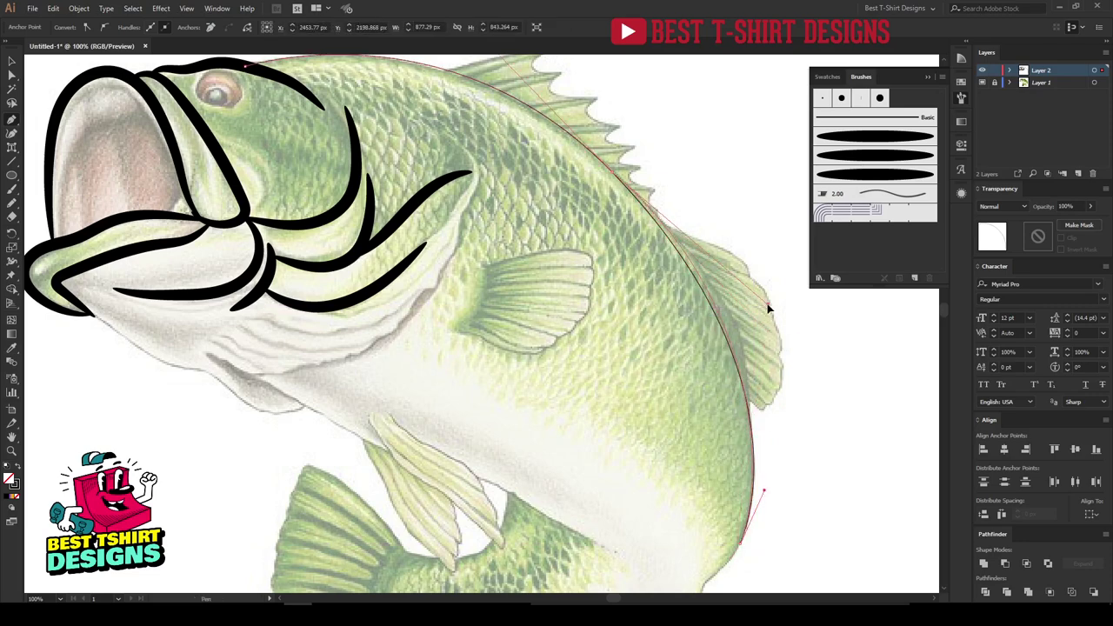
{"action": "left_click_drag", "start_coordinate": [778, 299], "coordinate": [789, 315]}
{"action": "left_click_drag", "start_coordinate": [795, 481], "coordinate": [765, 478]}
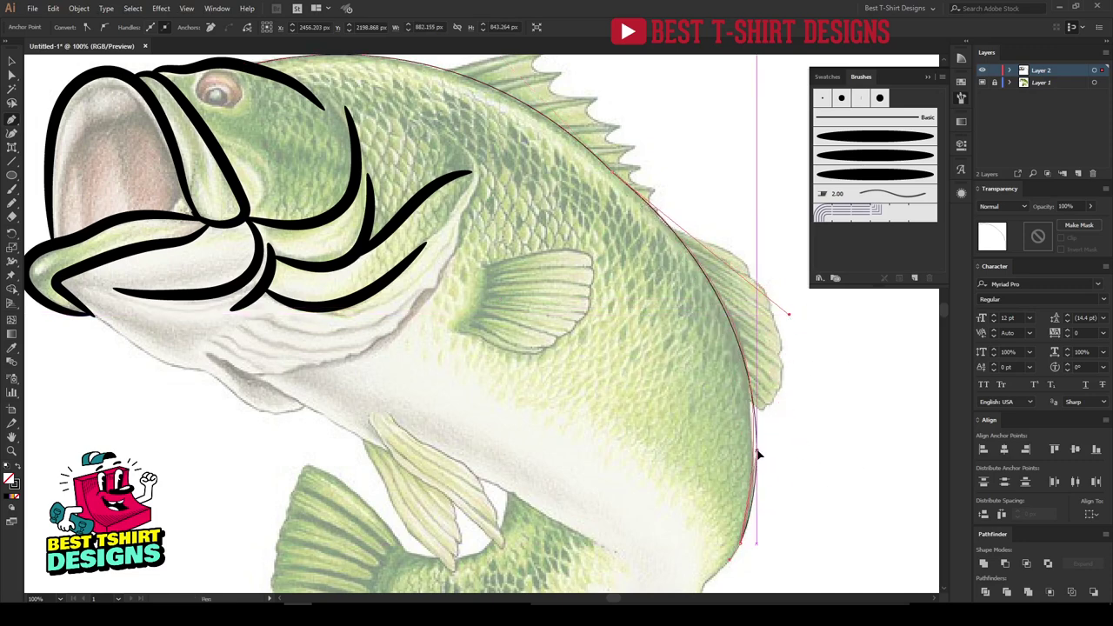
{"action": "left_click", "coordinate": [758, 448]}
Apply the first tapered art brush to the back path, comparing it with the second and third brushes.
{"action": "scroll", "coordinate": [494, 373], "scroll_direction": "down", "scroll_amount": 1}
{"action": "key", "text": "v"}
{"action": "left_click", "coordinate": [731, 403]}
{"action": "left_click_drag", "start_coordinate": [574, 201], "coordinate": [610, 283]}
{"action": "left_click", "coordinate": [611, 284]}
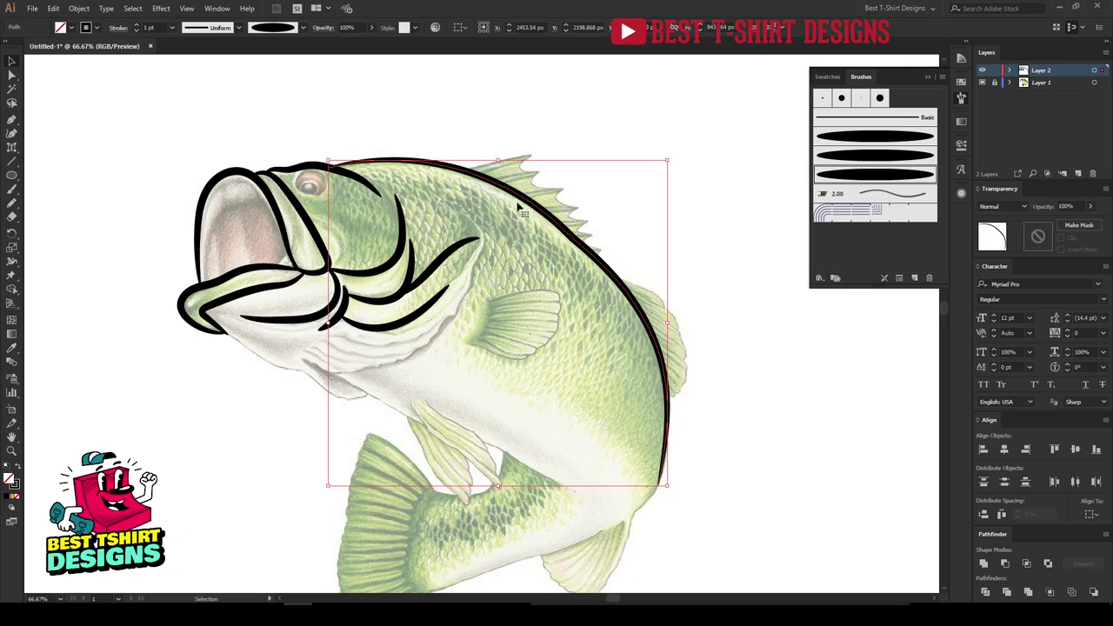
{"action": "left_click", "coordinate": [853, 158]}
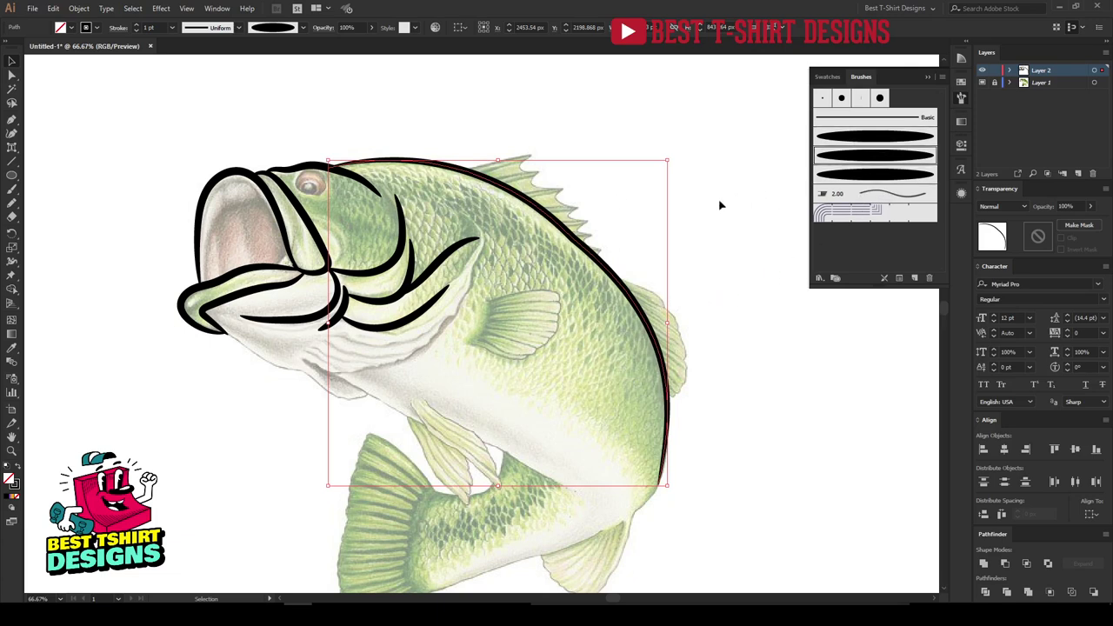
{"action": "left_click", "coordinate": [638, 222]}
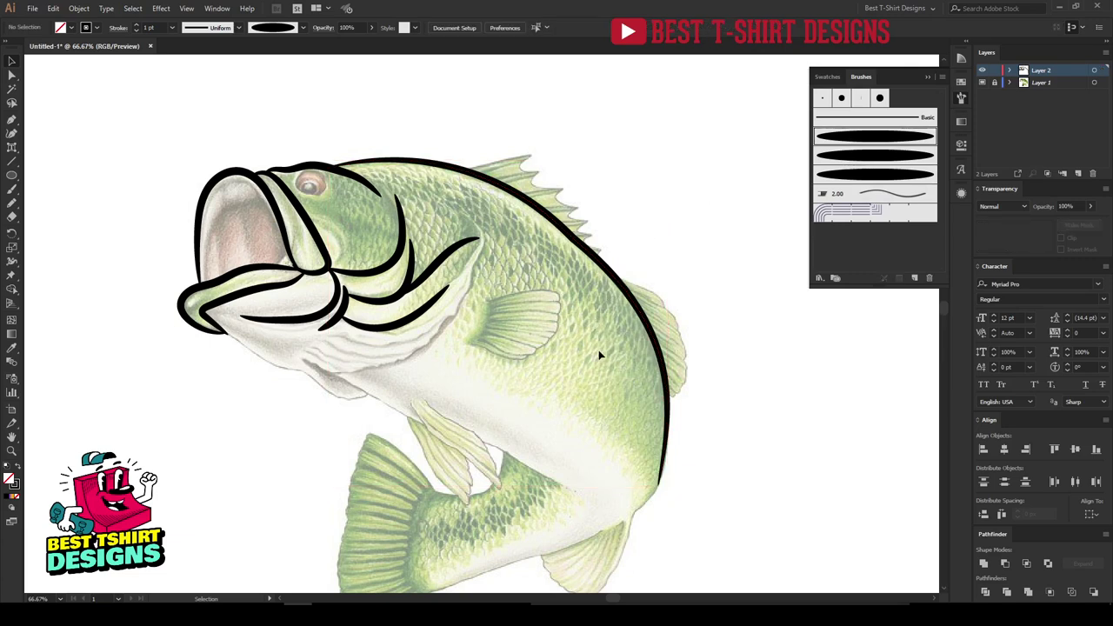
Draw a five-point path with the Curvature tool along the throat outline, from below the chin to the end of the gill flap.
{"action": "scroll", "coordinate": [642, 349], "scroll_direction": "down", "scroll_amount": 1}
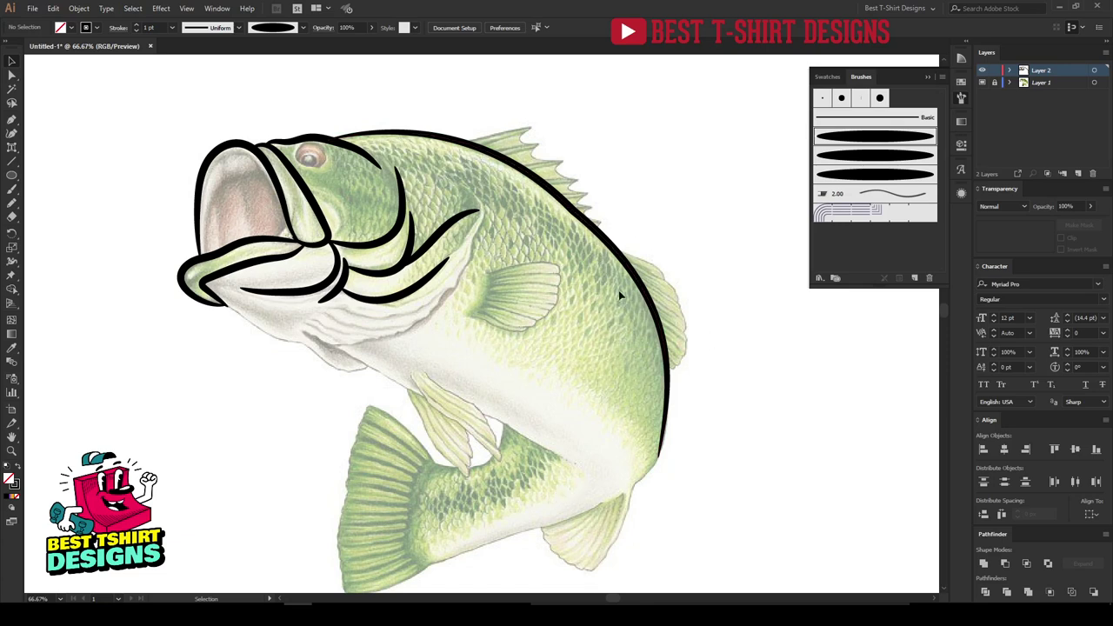
{"action": "left_click", "coordinate": [12, 134]}
{"action": "left_click", "coordinate": [251, 324]}
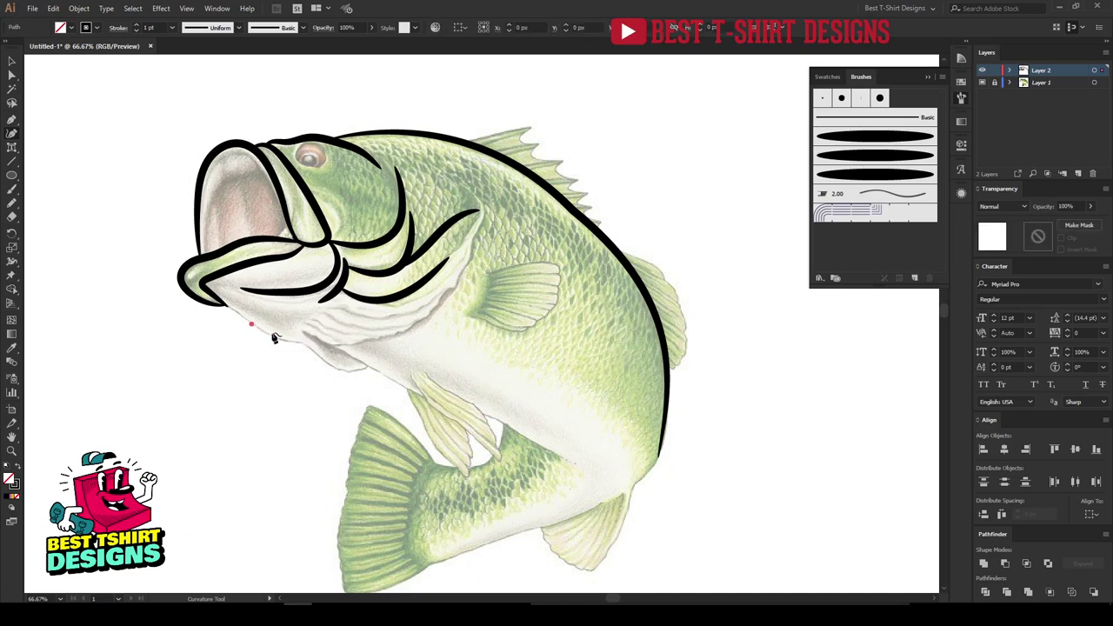
{"action": "left_click", "coordinate": [285, 339]}
{"action": "left_click", "coordinate": [301, 342]}
{"action": "left_click", "coordinate": [324, 365]}
{"action": "left_click", "coordinate": [372, 372]}
{"action": "key", "text": "v"}
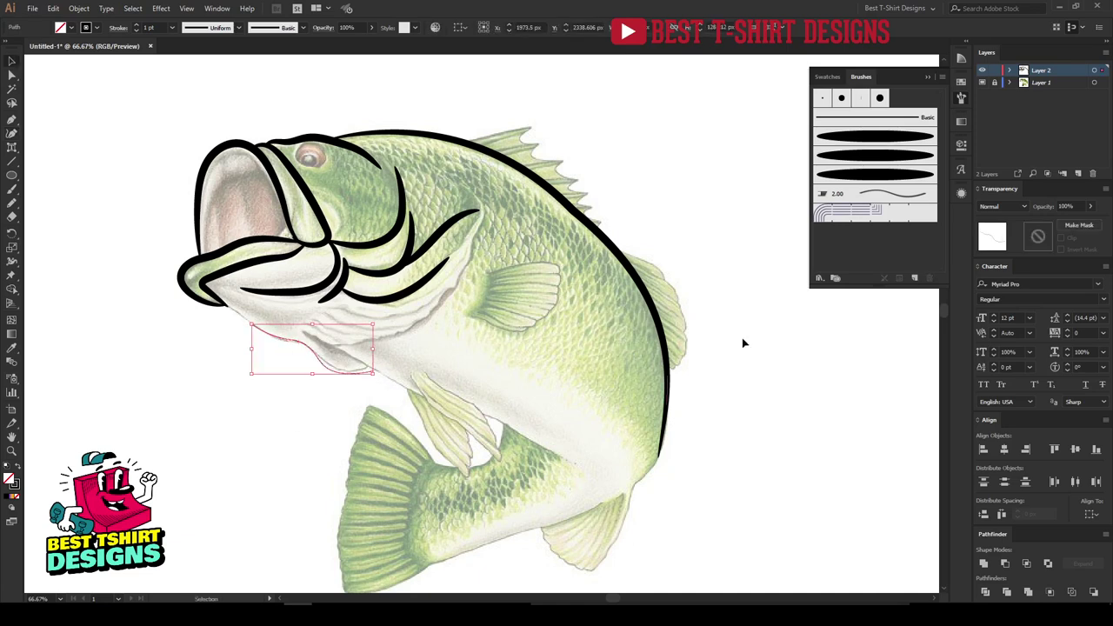
Try the three tapered art brushes on the throat path and undo the brush changes.
{"action": "left_click", "coordinate": [875, 159]}
{"action": "left_click", "coordinate": [870, 139]}
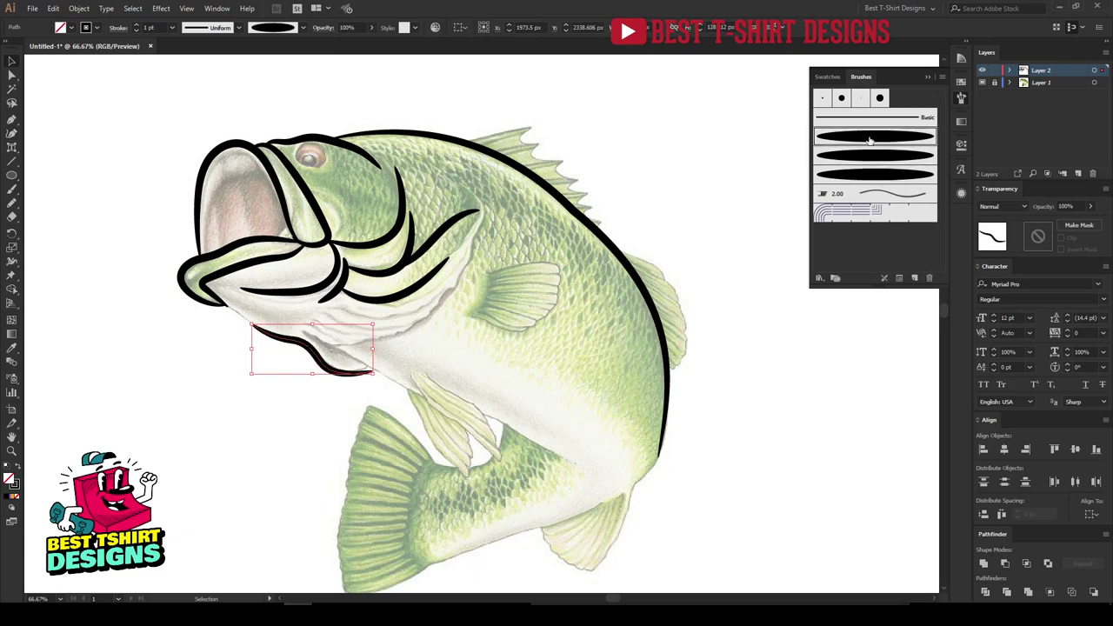
{"action": "left_click", "coordinate": [878, 179]}
{"action": "key", "text": "ctrl+z"}
{"action": "key", "text": "ctrl+z"}
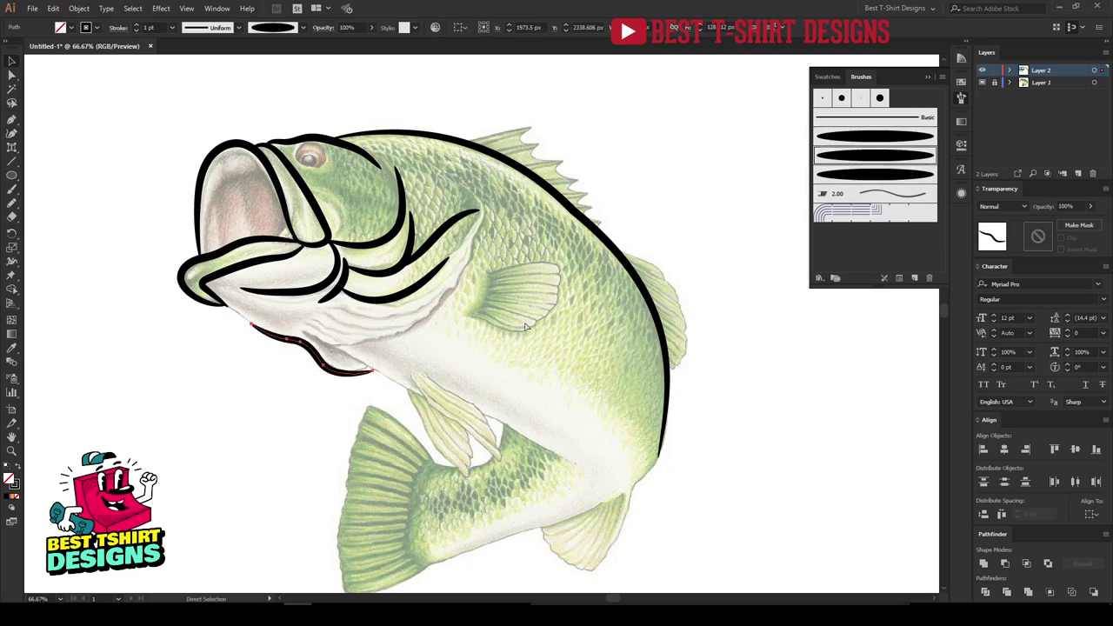
{"action": "key", "text": "v"}
{"action": "key", "text": "ctrl+z"}
Try the first tapered art brush on the throat path again, then undo it and remove the path.
{"action": "left_click", "coordinate": [855, 142]}
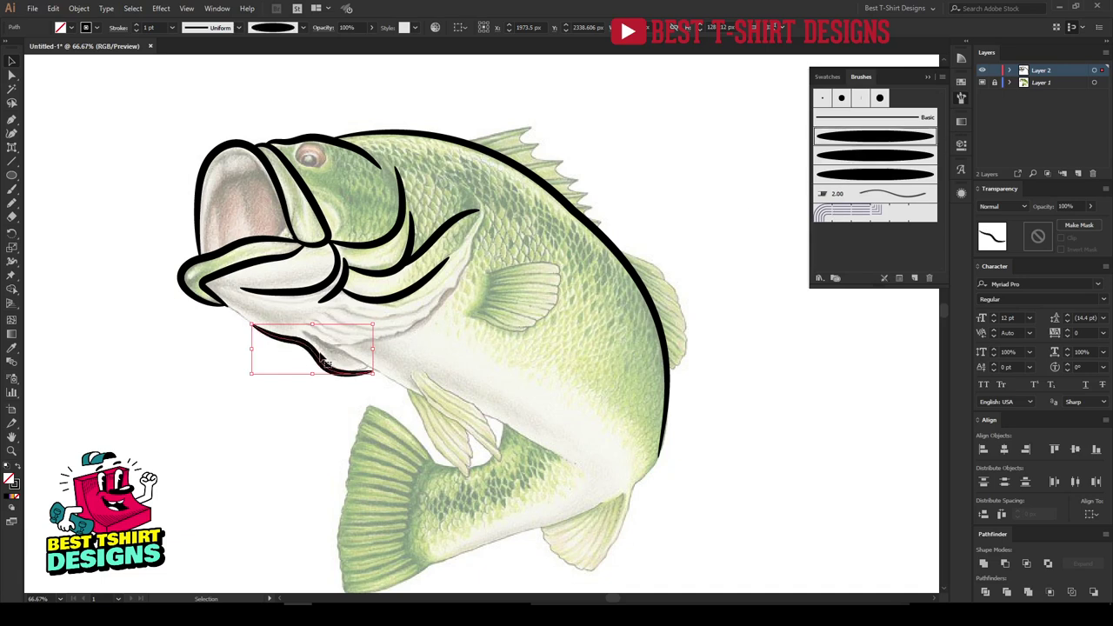
{"action": "key", "text": "a"}
{"action": "left_click", "coordinate": [308, 423]}
{"action": "key", "text": "v"}
{"action": "key", "text": "ctrl+z"}
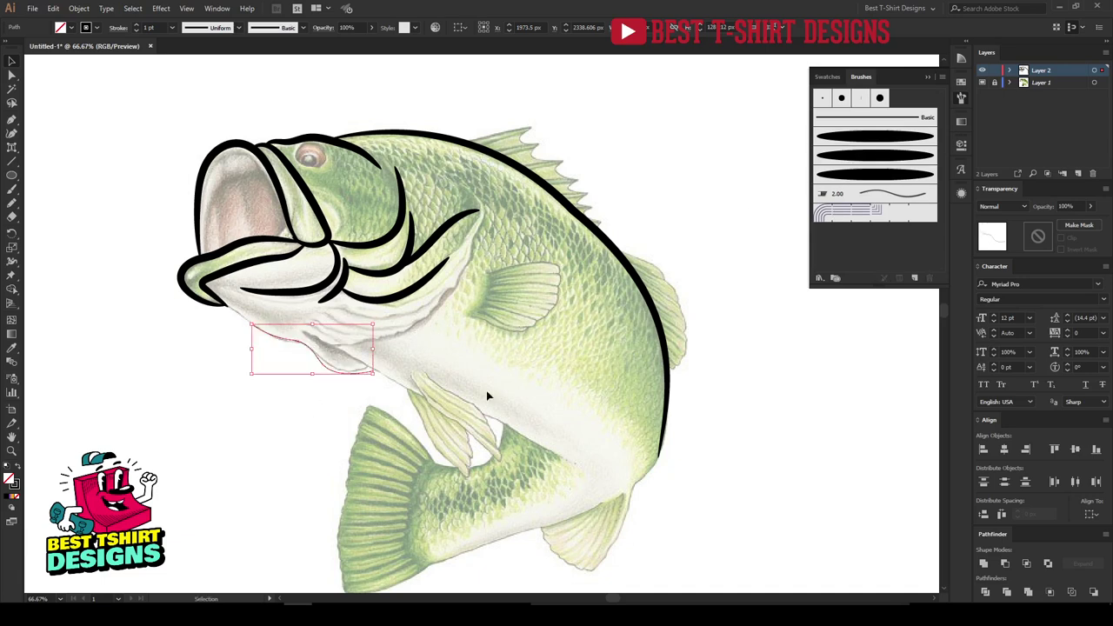
{"action": "left_click", "coordinate": [523, 359]}
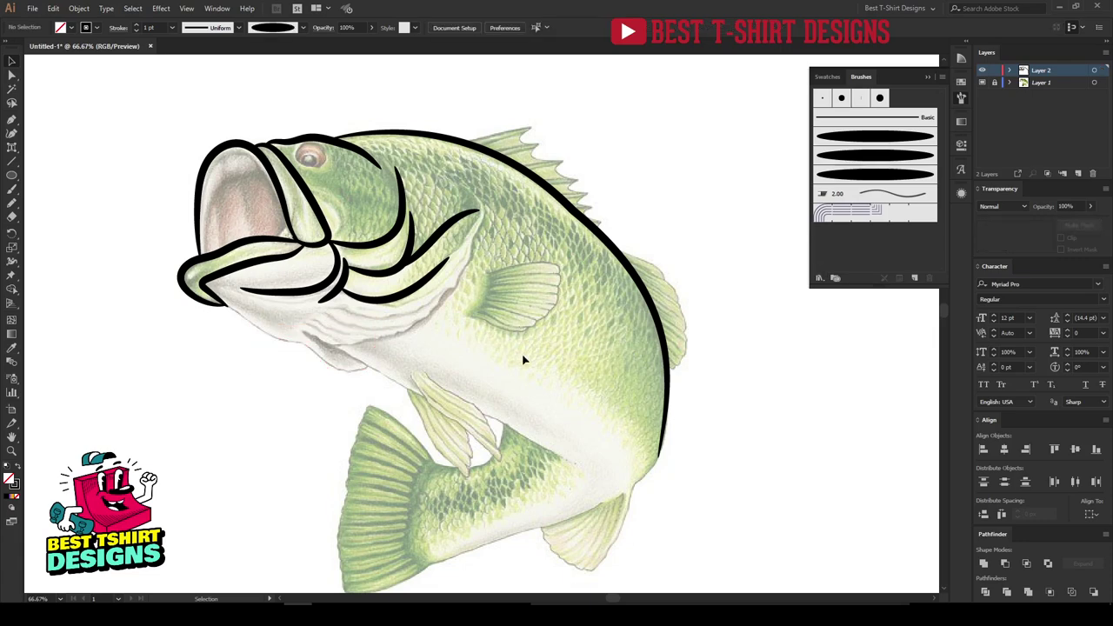
Trace the gill cover's wavy rear edge with the Paintbrush, from the throat up past the pectoral fin to a hook above the gill tip.
{"action": "scroll", "coordinate": [382, 329], "scroll_direction": "up", "scroll_amount": 2}
{"action": "key", "text": "b"}
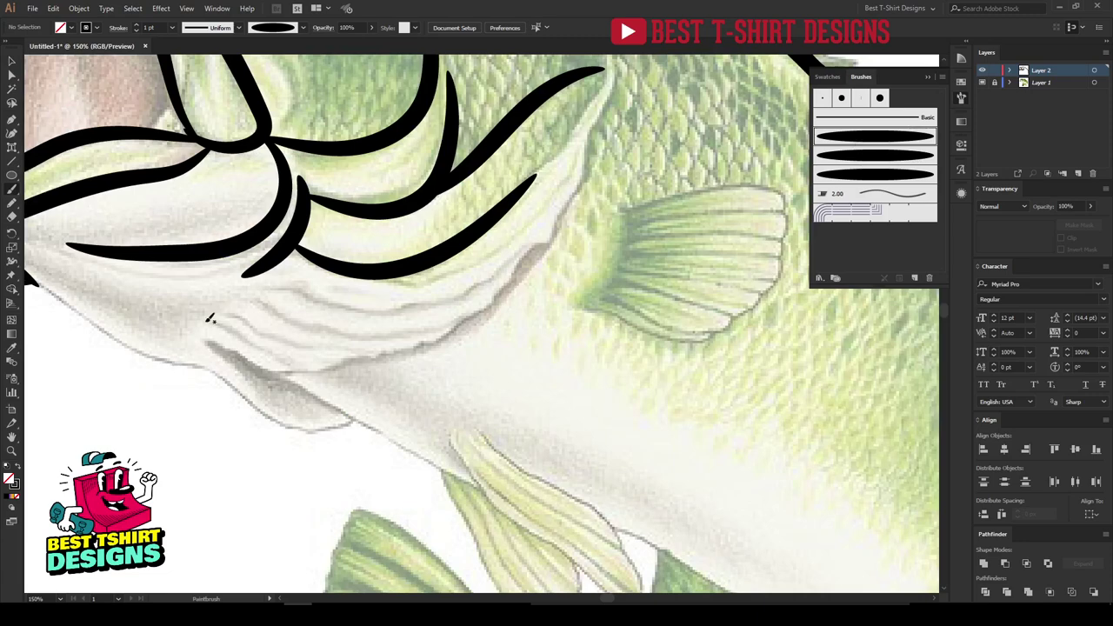
{"action": "scroll", "coordinate": [263, 455], "scroll_direction": "down", "scroll_amount": 1}
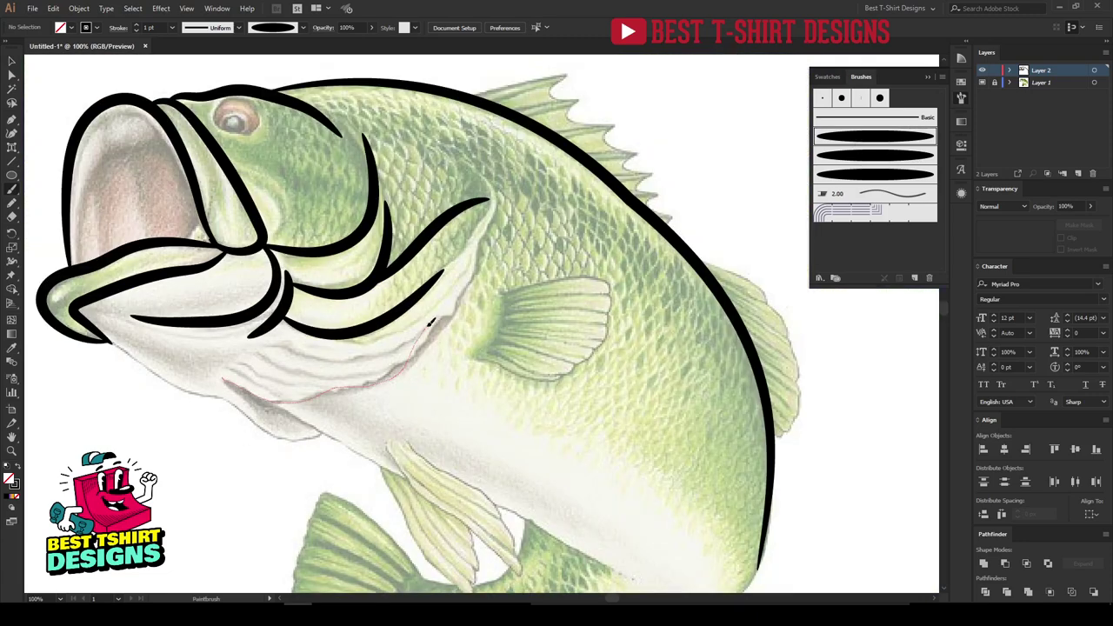
{"action": "left_click_drag", "start_coordinate": [510, 202], "coordinate": [483, 167]}
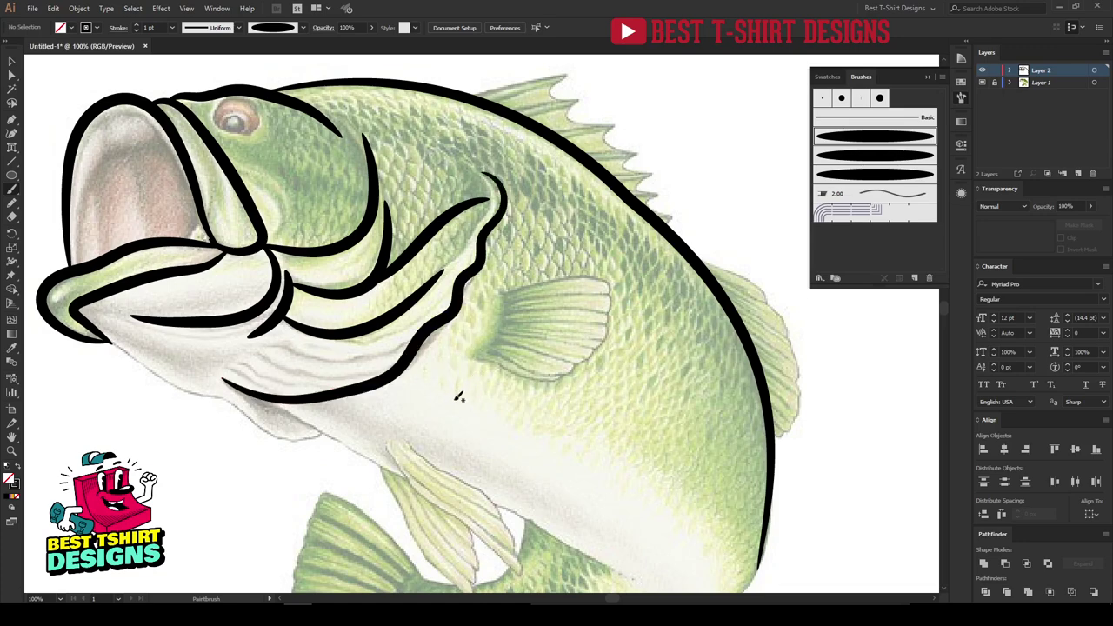
{"action": "scroll", "coordinate": [372, 332], "scroll_direction": "down", "scroll_amount": 1}
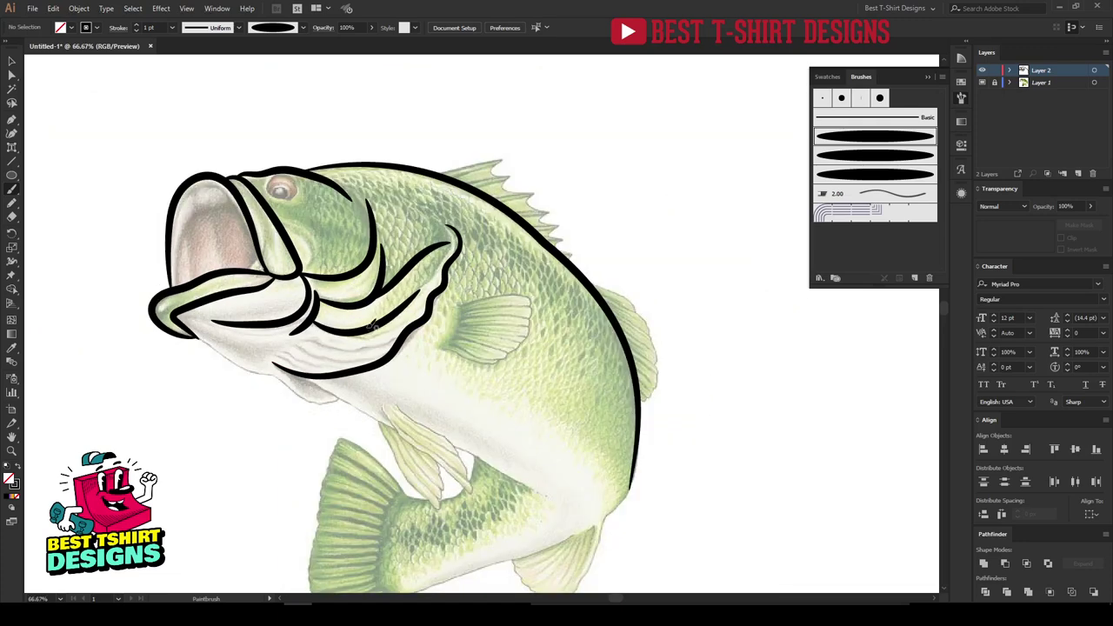
Create a calligraphic brush with its size set to 3 pt, controlled by pressure, with a 3 pt variation.
{"action": "key", "text": "v"}
{"action": "left_click", "coordinate": [281, 33]}
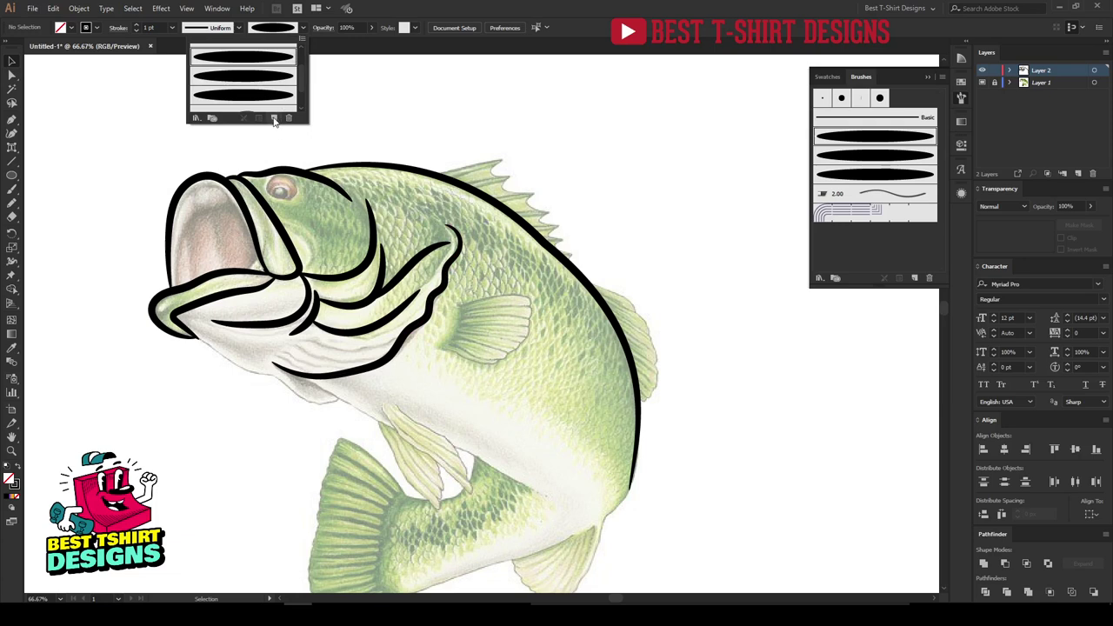
{"action": "left_click", "coordinate": [277, 118]}
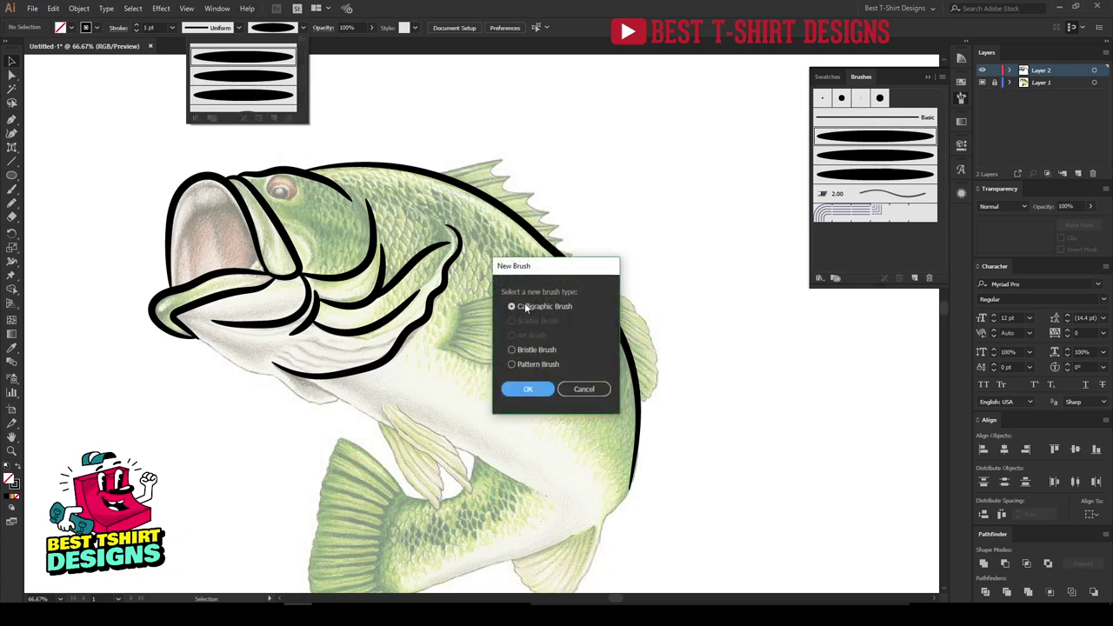
{"action": "left_click", "coordinate": [529, 392]}
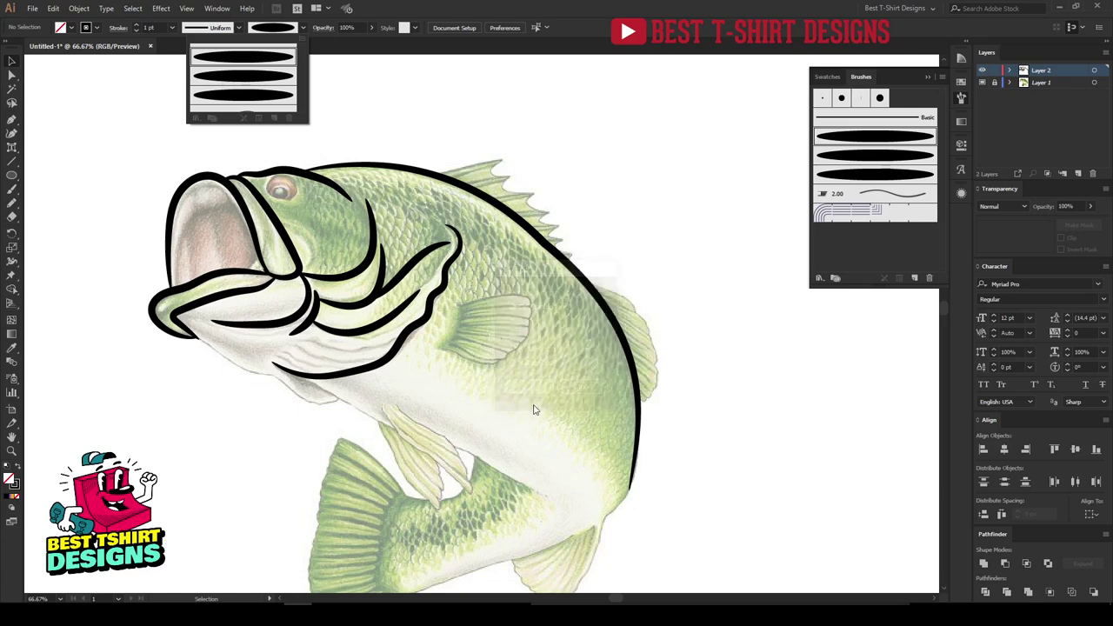
{"action": "left_click", "coordinate": [571, 376]}
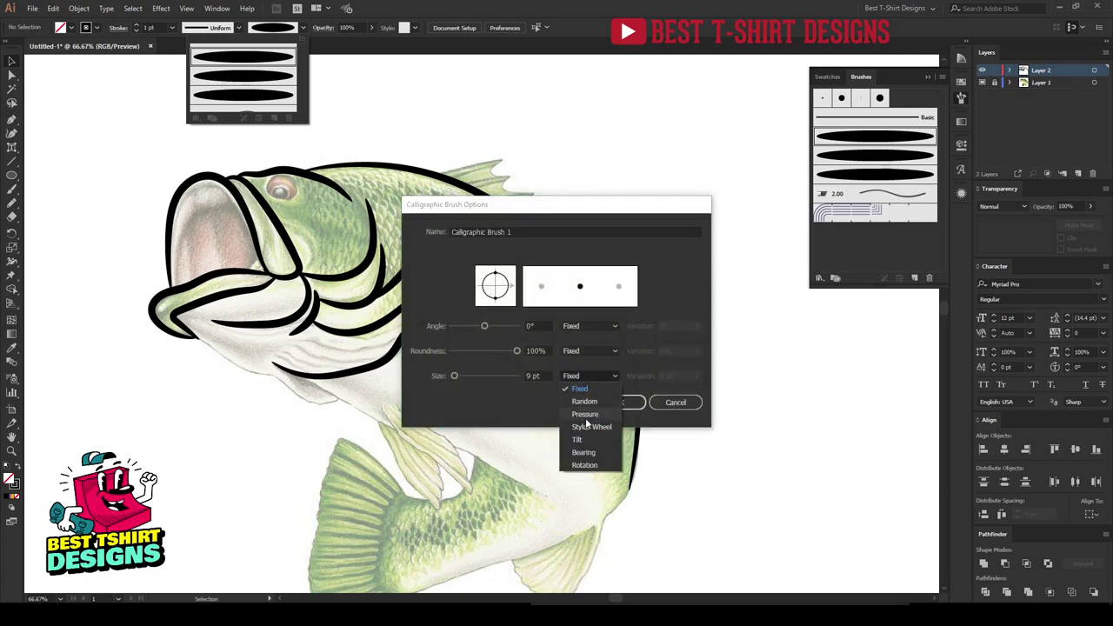
{"action": "left_click", "coordinate": [584, 415]}
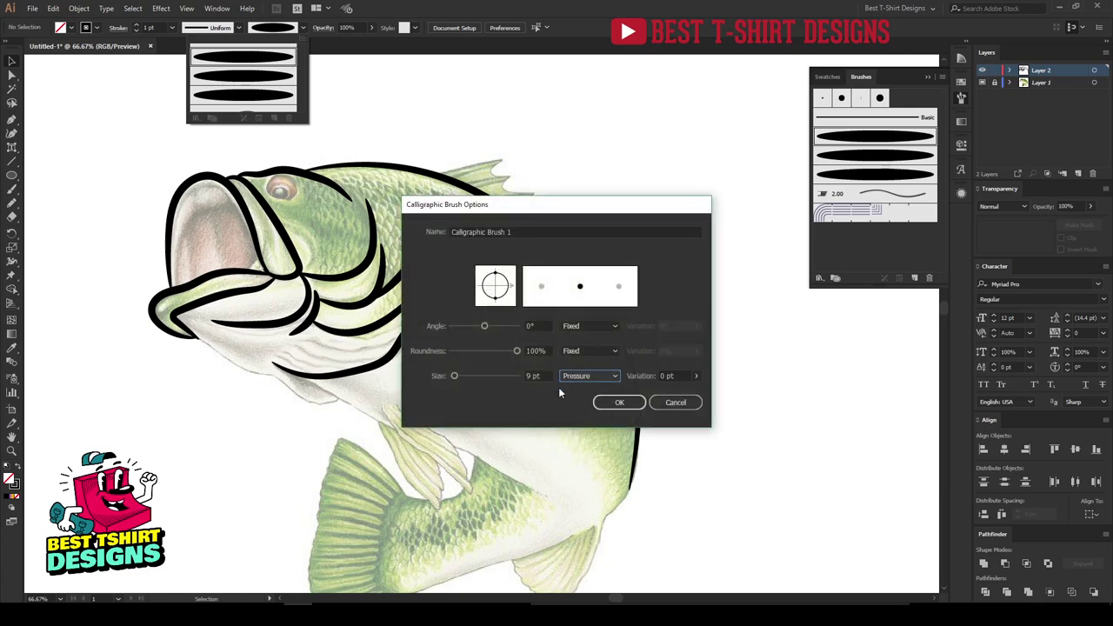
{"action": "left_click", "coordinate": [568, 375]}
{"action": "left_click", "coordinate": [576, 410]}
{"action": "double_click", "coordinate": [527, 380]}
{"action": "type", "text": "3"}
{"action": "left_click", "coordinate": [666, 375]}
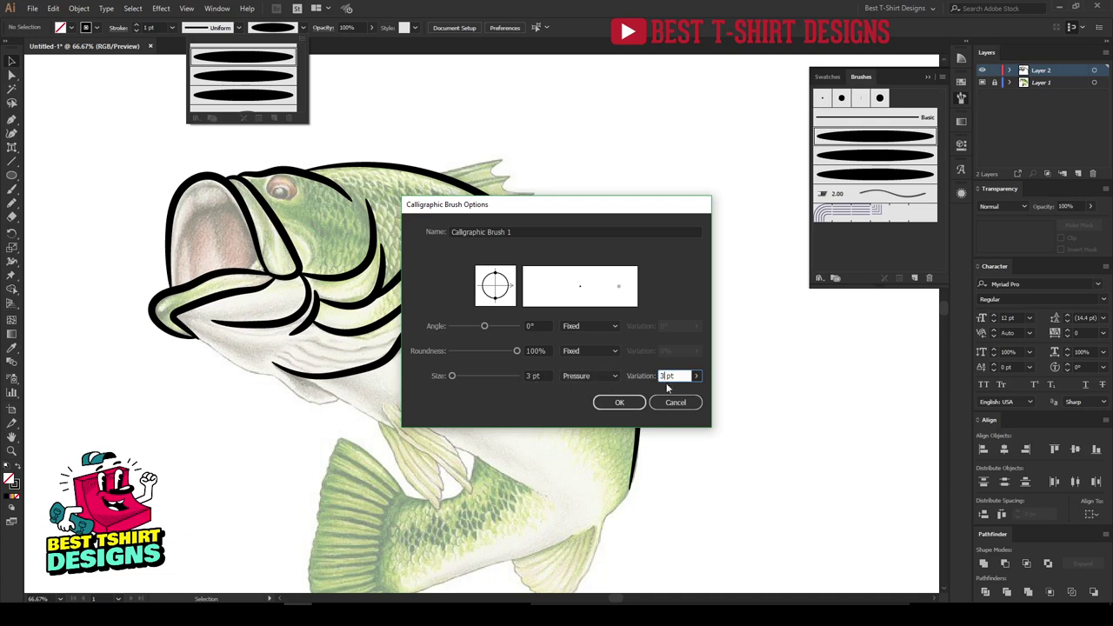
{"action": "left_click", "coordinate": [621, 405]}
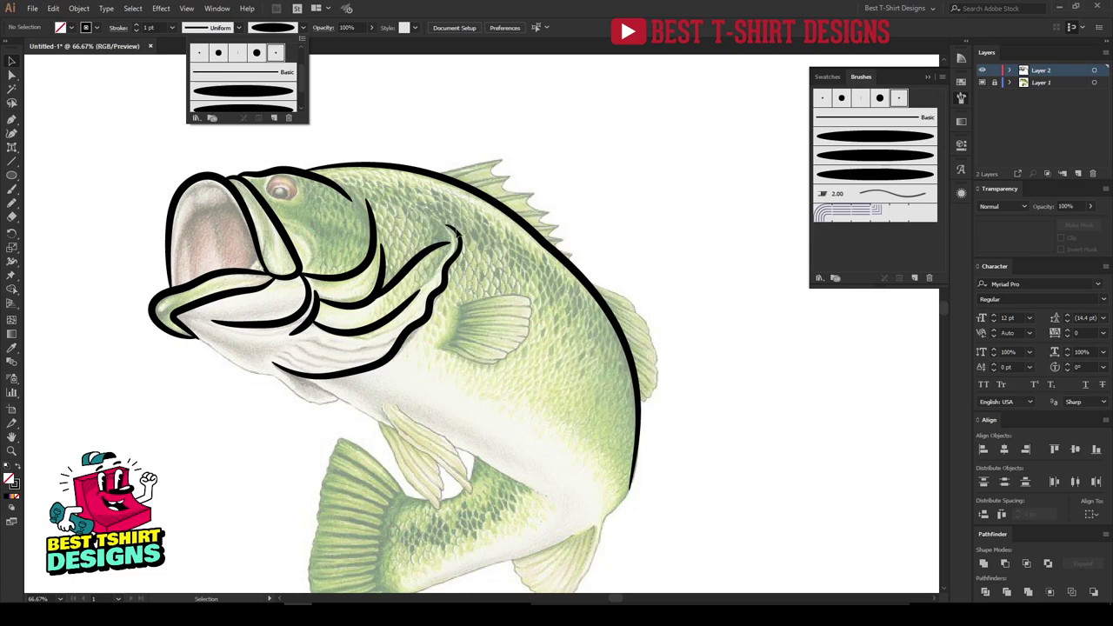
Trace the underside with the Paintbrush and the new calligraphic brush, from the lower jaw around the throat flap and along the belly to the pelvic fins.
{"action": "left_click", "coordinate": [275, 56]}
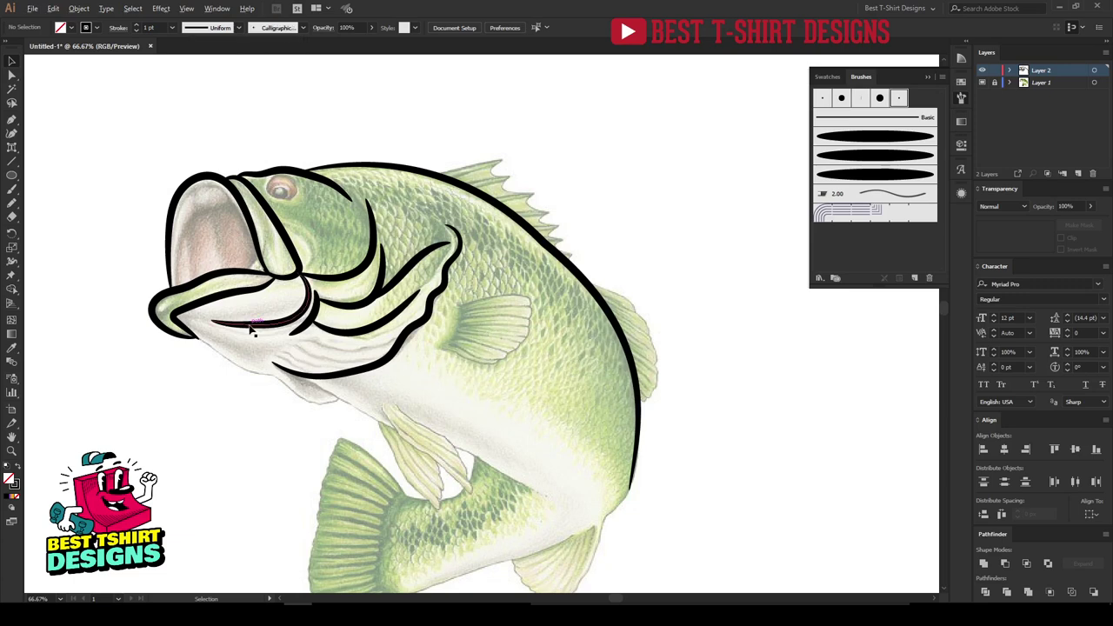
{"action": "scroll", "coordinate": [200, 370], "scroll_direction": "up", "scroll_amount": 3}
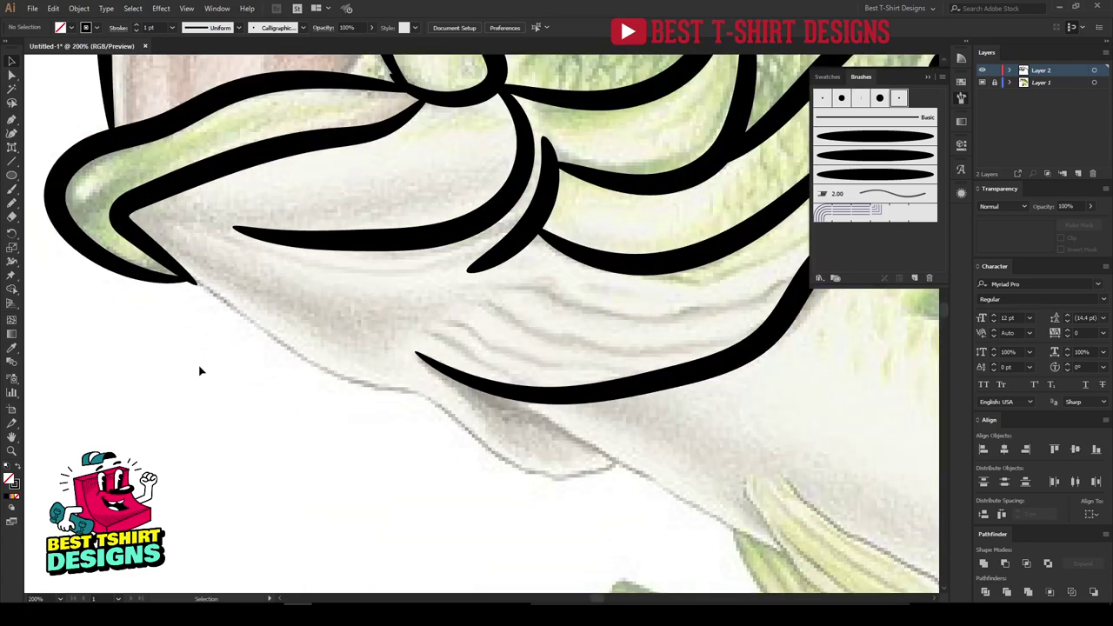
{"action": "key", "text": "b"}
{"action": "left_click", "coordinate": [280, 28]}
{"action": "left_click", "coordinate": [278, 53]}
{"action": "mouse_move", "coordinate": [191, 277]}
{"action": "left_mouse_down"}
{"action": "mouse_move", "coordinate": [314, 355]}
{"action": "mouse_move", "coordinate": [414, 388]}
{"action": "mouse_move", "coordinate": [570, 472]}
{"action": "left_mouse_up"}
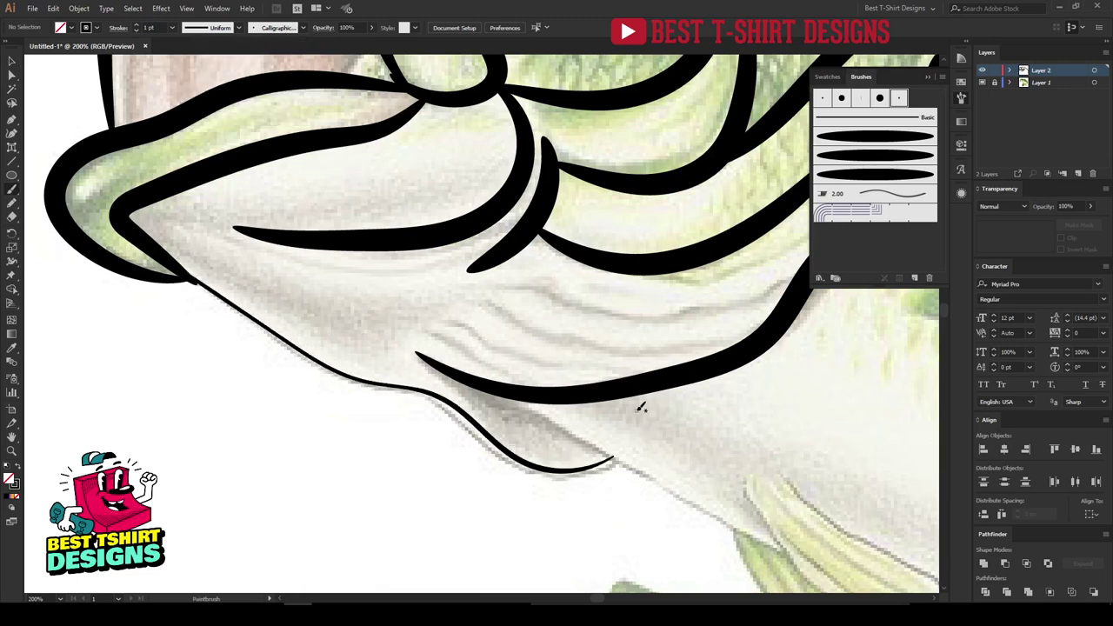
{"action": "key", "text": "ctrl+z"}
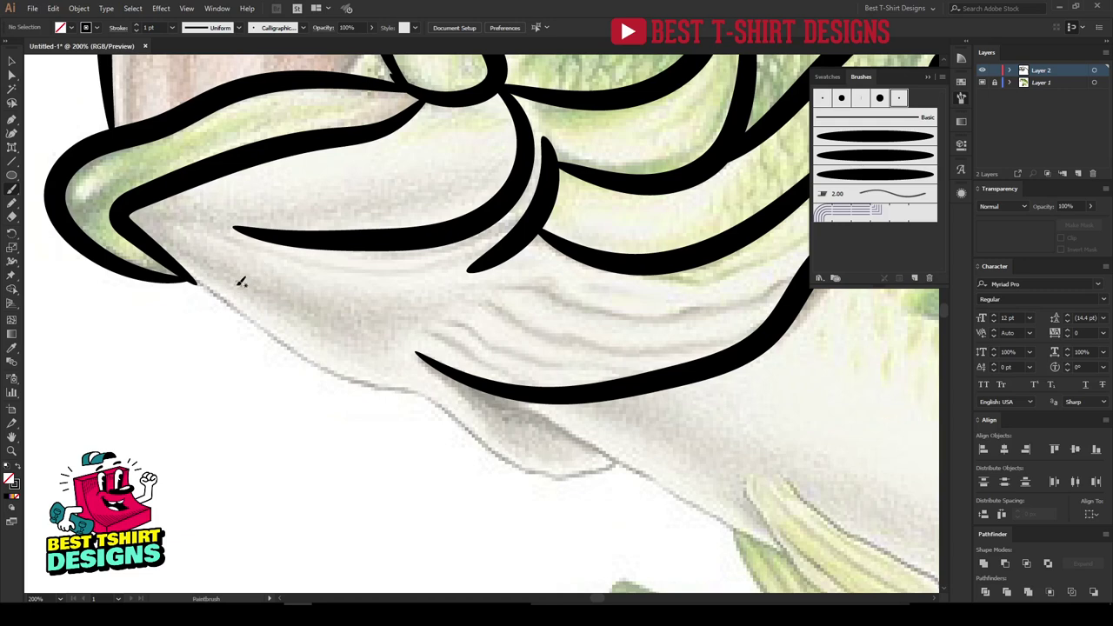
{"action": "mouse_move", "coordinate": [186, 277]}
{"action": "left_mouse_down"}
{"action": "mouse_move", "coordinate": [270, 330]}
{"action": "mouse_move", "coordinate": [366, 375]}
{"action": "mouse_move", "coordinate": [426, 387]}
{"action": "mouse_move", "coordinate": [547, 470]}
{"action": "mouse_move", "coordinate": [635, 459]}
{"action": "left_mouse_up"}
{"action": "left_click_drag", "start_coordinate": [542, 328], "coordinate": [345, 237]}
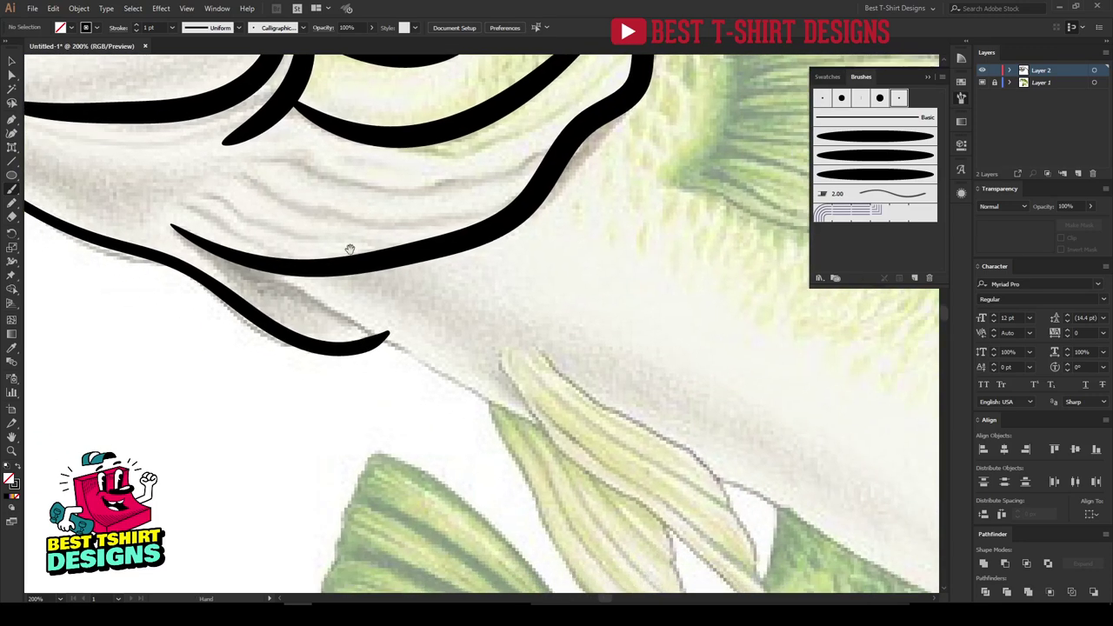
{"action": "mouse_move", "coordinate": [253, 254]}
{"action": "left_mouse_down"}
{"action": "mouse_move", "coordinate": [312, 300]}
{"action": "mouse_move", "coordinate": [555, 430]}
{"action": "left_mouse_up"}
Trace the pectoral fin's outline, with a smooth upper edge and a scalloped edge around the ray tips.
{"action": "mouse_move", "coordinate": [479, 280]}
{"action": "left_mouse_down"}
{"action": "mouse_move", "coordinate": [382, 356]}
{"action": "mouse_move", "coordinate": [296, 354]}
{"action": "left_mouse_up"}
{"action": "left_click_drag", "start_coordinate": [456, 214], "coordinate": [330, 488]}
{"action": "mouse_move", "coordinate": [433, 435]}
{"action": "left_mouse_down"}
{"action": "mouse_move", "coordinate": [440, 306]}
{"action": "mouse_move", "coordinate": [413, 246]}
{"action": "mouse_move", "coordinate": [383, 217]}
{"action": "mouse_move", "coordinate": [547, 192]}
{"action": "mouse_move", "coordinate": [597, 259]}
{"action": "mouse_move", "coordinate": [578, 270]}
{"action": "left_mouse_up"}
{"action": "key", "text": "ctrl+z"}
{"action": "mouse_move", "coordinate": [595, 228]}
{"action": "left_mouse_down"}
{"action": "mouse_move", "coordinate": [574, 264]}
{"action": "mouse_move", "coordinate": [596, 256]}
{"action": "mouse_move", "coordinate": [596, 275]}
{"action": "mouse_move", "coordinate": [545, 288]}
{"action": "mouse_move", "coordinate": [596, 290]}
{"action": "mouse_move", "coordinate": [541, 298]}
{"action": "mouse_move", "coordinate": [587, 316]}
{"action": "mouse_move", "coordinate": [481, 398]}
{"action": "mouse_move", "coordinate": [308, 352]}
{"action": "left_mouse_up"}
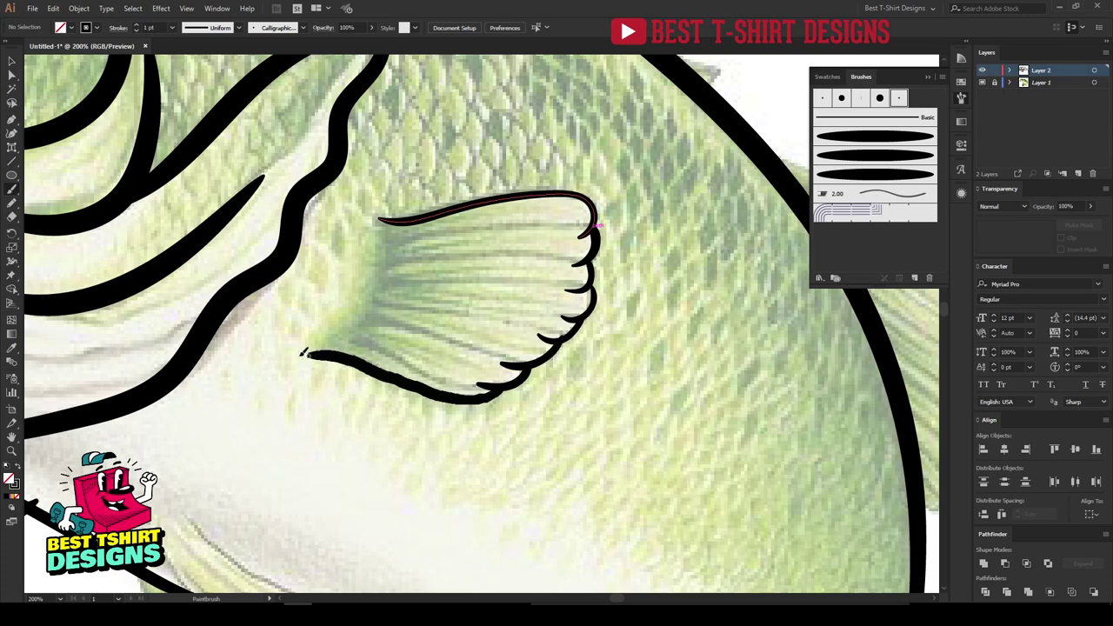
Trace both pelvic fins, adding two ray lines inside the near one and a notched edge on the far one.
{"action": "mouse_move", "coordinate": [334, 429]}
{"action": "left_mouse_down"}
{"action": "mouse_move", "coordinate": [401, 290]}
{"action": "mouse_move", "coordinate": [423, 179]}
{"action": "left_mouse_up"}
{"action": "mouse_move", "coordinate": [356, 281]}
{"action": "left_mouse_down"}
{"action": "mouse_move", "coordinate": [377, 249]}
{"action": "mouse_move", "coordinate": [336, 168]}
{"action": "mouse_move", "coordinate": [331, 205]}
{"action": "mouse_move", "coordinate": [479, 304]}
{"action": "mouse_move", "coordinate": [528, 450]}
{"action": "mouse_move", "coordinate": [446, 369]}
{"action": "mouse_move", "coordinate": [346, 298]}
{"action": "mouse_move", "coordinate": [265, 196]}
{"action": "left_mouse_up"}
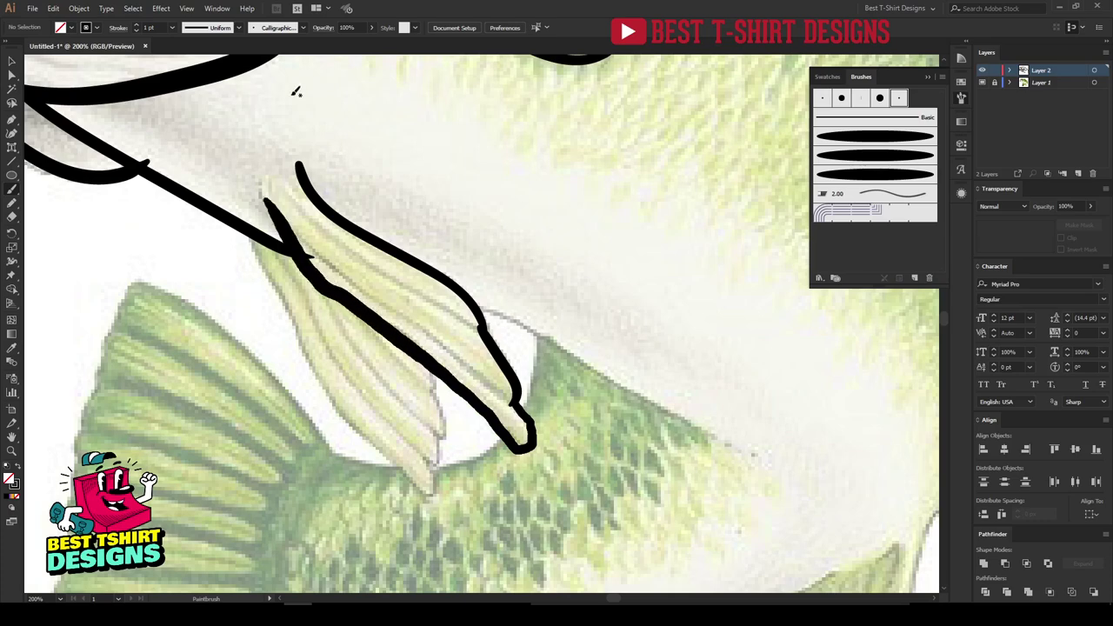
{"action": "left_click_drag", "start_coordinate": [311, 237], "coordinate": [420, 329]}
{"action": "left_click_drag", "start_coordinate": [343, 247], "coordinate": [461, 319]}
{"action": "left_click_drag", "start_coordinate": [517, 268], "coordinate": [565, 223]}
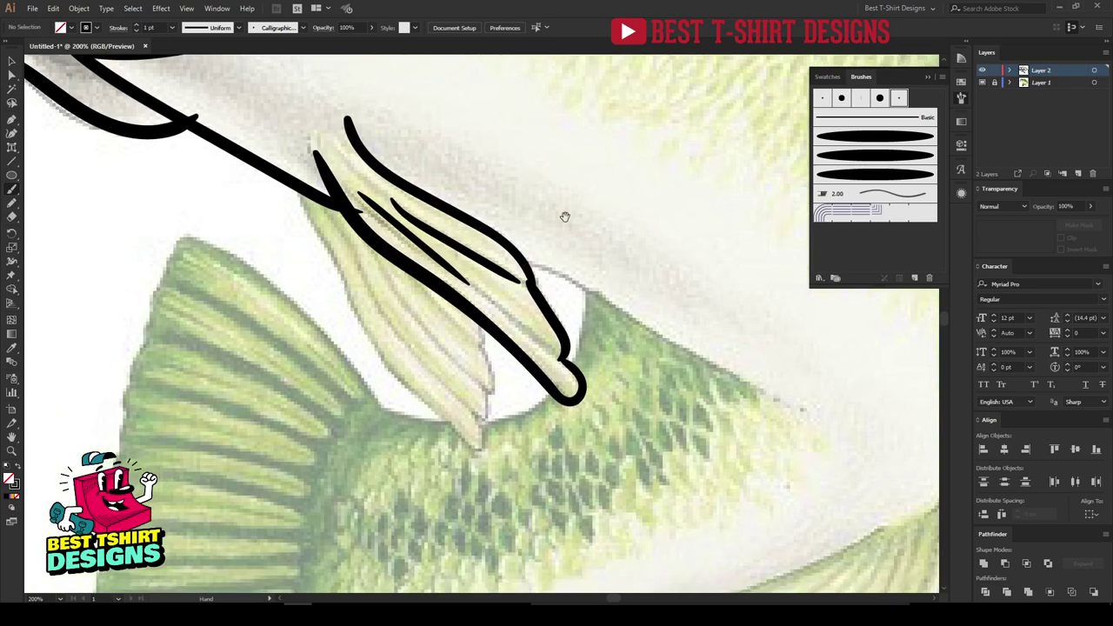
{"action": "mouse_move", "coordinate": [302, 180]}
{"action": "left_mouse_down"}
{"action": "mouse_move", "coordinate": [397, 373]}
{"action": "mouse_move", "coordinate": [459, 436]}
{"action": "mouse_move", "coordinate": [464, 393]}
{"action": "mouse_move", "coordinate": [450, 377]}
{"action": "mouse_move", "coordinate": [486, 389]}
{"action": "mouse_move", "coordinate": [492, 378]}
{"action": "mouse_move", "coordinate": [445, 321]}
{"action": "mouse_move", "coordinate": [484, 336]}
{"action": "mouse_move", "coordinate": [459, 304]}
{"action": "mouse_move", "coordinate": [458, 155]}
{"action": "left_mouse_up"}
Trace the body's lower edge from the end of the back line around the bend and past the anal fin.
{"action": "left_click_drag", "start_coordinate": [554, 106], "coordinate": [315, 100]}
{"action": "left_click_drag", "start_coordinate": [529, 270], "coordinate": [442, 304]}
{"action": "mouse_move", "coordinate": [740, 167]}
{"action": "left_mouse_down"}
{"action": "mouse_move", "coordinate": [693, 282]}
{"action": "mouse_move", "coordinate": [588, 350]}
{"action": "mouse_move", "coordinate": [323, 455]}
{"action": "left_mouse_up"}
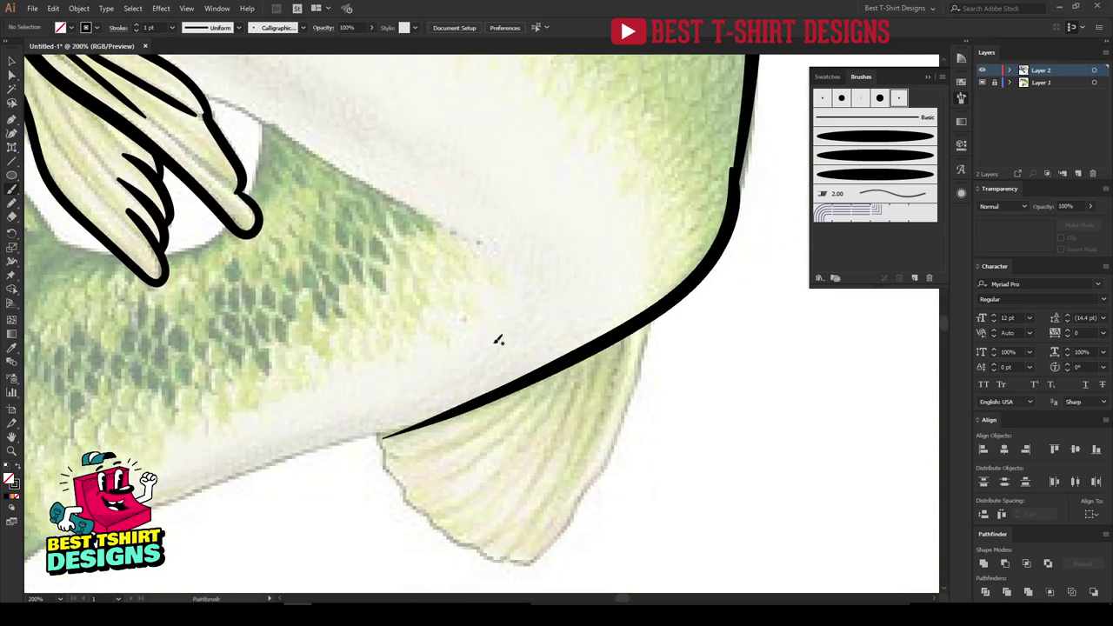
{"action": "key", "text": "ctrl+z"}
{"action": "mouse_move", "coordinate": [739, 187]}
{"action": "left_mouse_down"}
{"action": "mouse_move", "coordinate": [727, 225]}
{"action": "mouse_move", "coordinate": [628, 322]}
{"action": "mouse_move", "coordinate": [467, 406]}
{"action": "mouse_move", "coordinate": [207, 489]}
{"action": "left_mouse_up"}
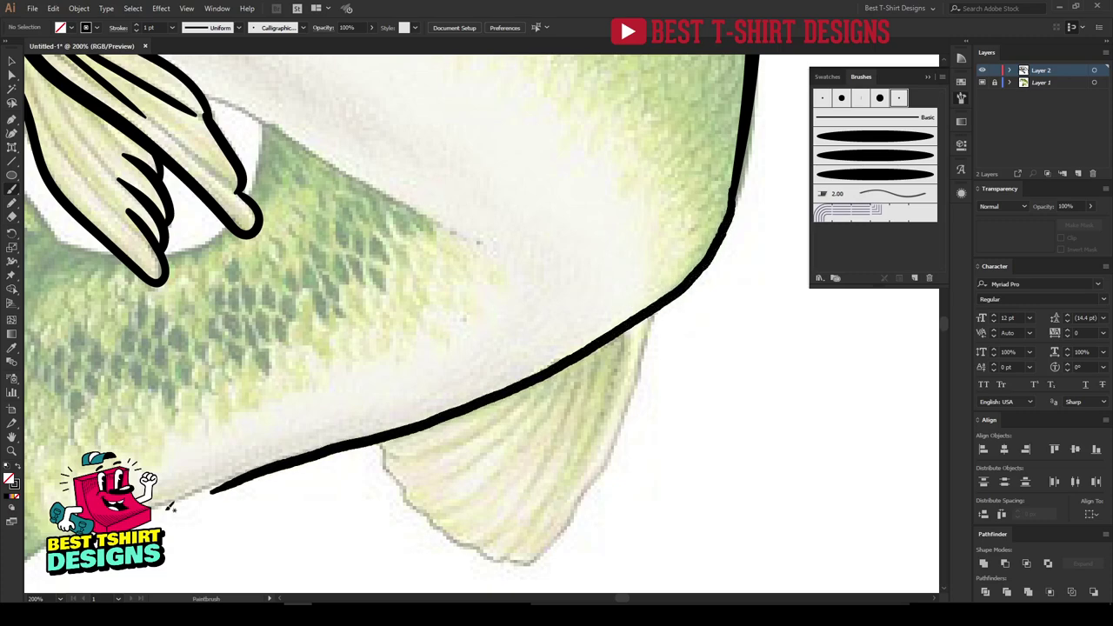
Extend the lower body line to the base of the tail and onto the tail fin's lower edge.
{"action": "left_click_drag", "start_coordinate": [460, 318], "coordinate": [581, 244]}
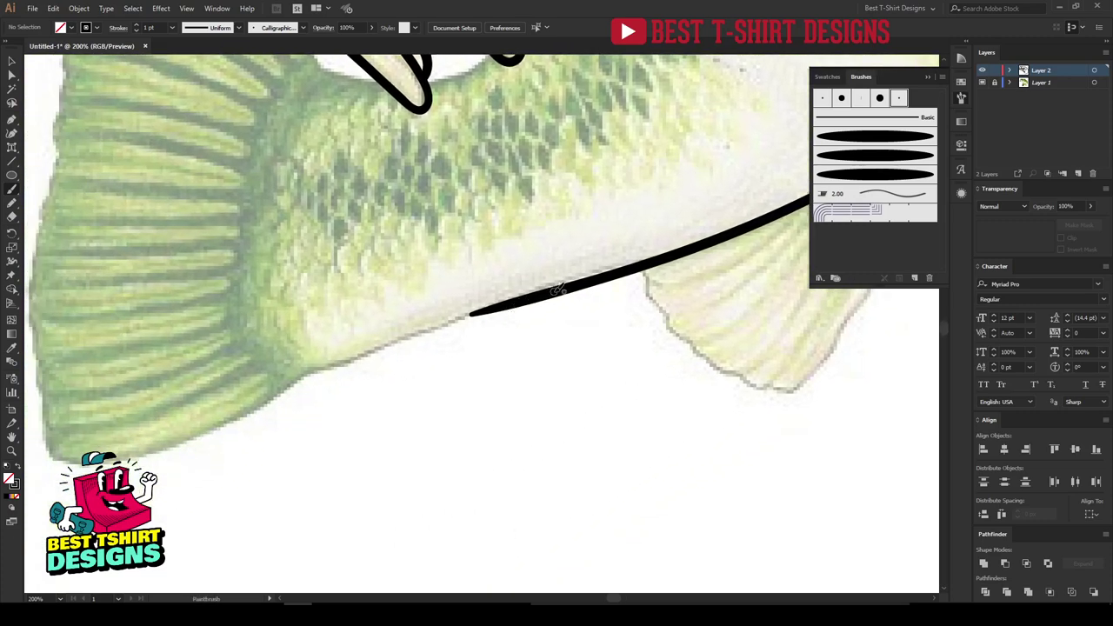
{"action": "left_click_drag", "start_coordinate": [538, 296], "coordinate": [291, 380]}
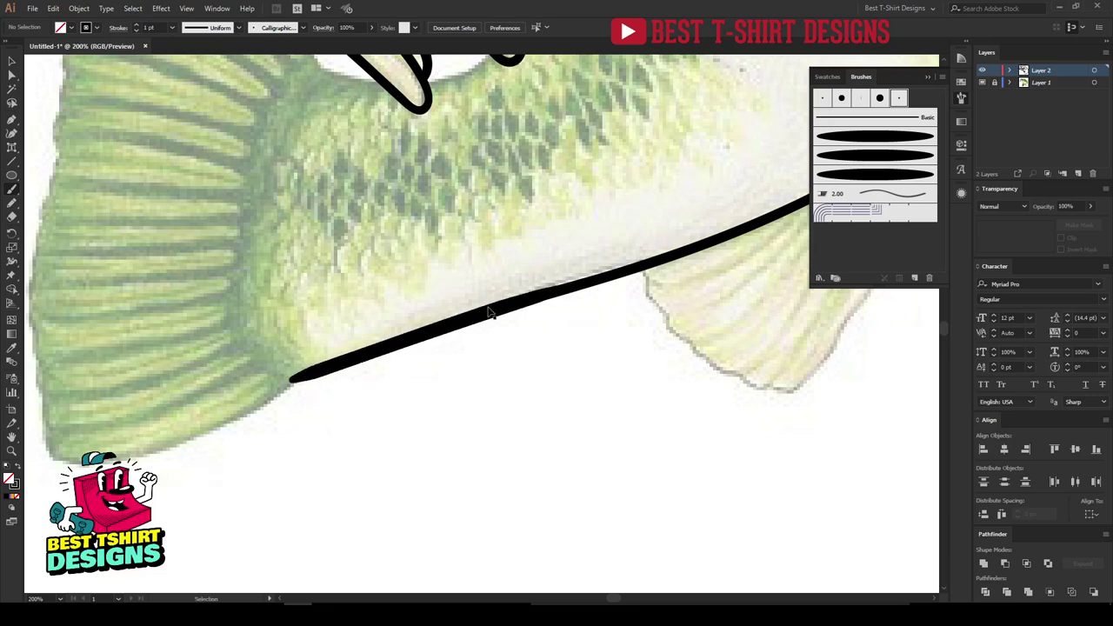
{"action": "key", "text": "ctrl+z"}
{"action": "mouse_move", "coordinate": [563, 285]}
{"action": "left_mouse_down"}
{"action": "mouse_move", "coordinate": [378, 353]}
{"action": "mouse_move", "coordinate": [263, 423]}
{"action": "left_mouse_up"}
{"action": "key", "text": "ctrl+z"}
{"action": "mouse_move", "coordinate": [546, 288]}
{"action": "left_mouse_down"}
{"action": "mouse_move", "coordinate": [447, 313]}
{"action": "mouse_move", "coordinate": [270, 402]}
{"action": "left_mouse_up"}
{"action": "key", "text": "ctrl+z"}
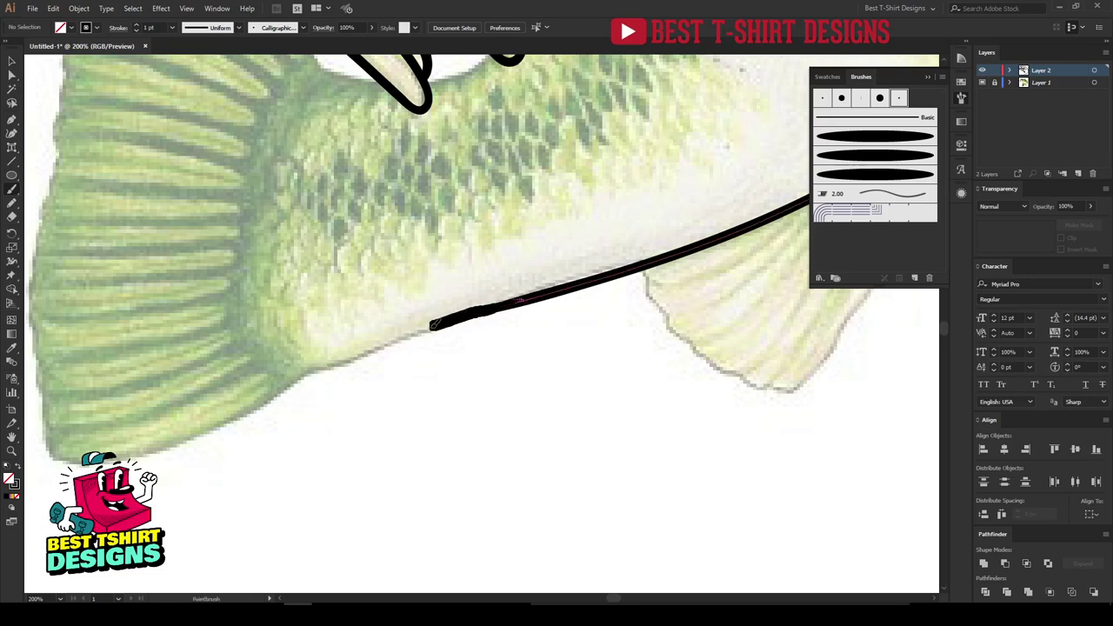
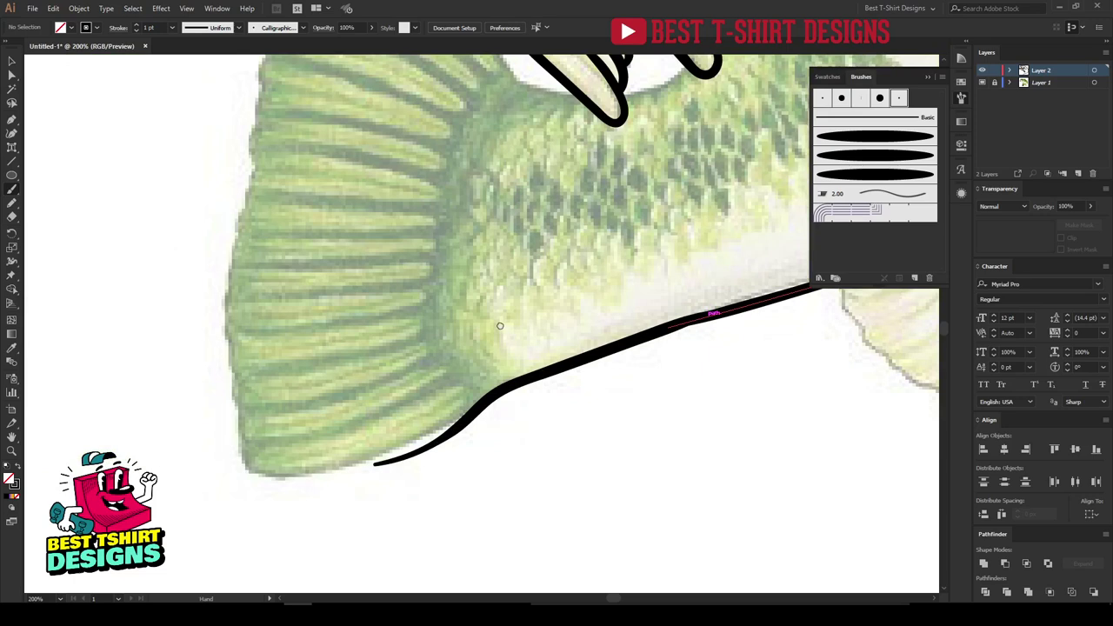
Trace the tail fin's wavy rear edge up to its tip and its front edge down to the tail base.
{"action": "mouse_move", "coordinate": [498, 380]}
{"action": "left_mouse_down"}
{"action": "mouse_move", "coordinate": [373, 447]}
{"action": "mouse_move", "coordinate": [232, 455]}
{"action": "mouse_move", "coordinate": [250, 375]}
{"action": "mouse_move", "coordinate": [238, 271]}
{"action": "mouse_move", "coordinate": [266, 178]}
{"action": "left_mouse_up"}
{"action": "left_click_drag", "start_coordinate": [293, 233], "coordinate": [356, 388]}
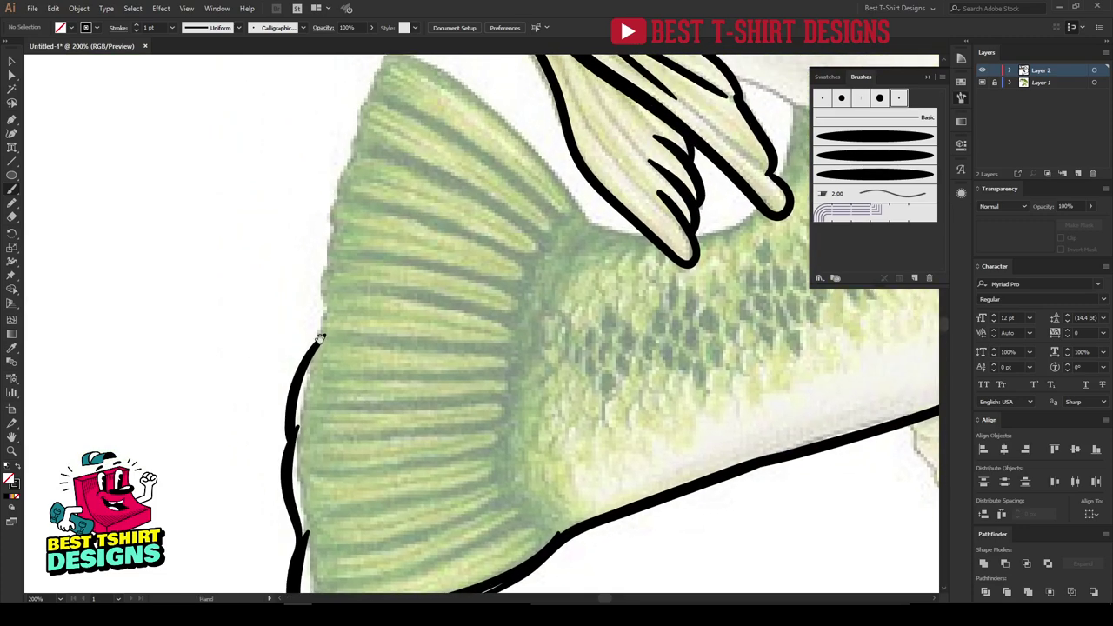
{"action": "mouse_move", "coordinate": [324, 336]}
{"action": "left_mouse_down"}
{"action": "mouse_move", "coordinate": [370, 328]}
{"action": "mouse_move", "coordinate": [356, 293]}
{"action": "mouse_move", "coordinate": [388, 172]}
{"action": "mouse_move", "coordinate": [538, 284]}
{"action": "mouse_move", "coordinate": [591, 366]}
{"action": "left_mouse_up"}
Try to trace the body edge from the tail base across behind the pelvic fins, and undo the strokes.
{"action": "mouse_move", "coordinate": [578, 259]}
{"action": "left_mouse_down"}
{"action": "mouse_move", "coordinate": [431, 271]}
{"action": "mouse_move", "coordinate": [308, 246]}
{"action": "left_mouse_up"}
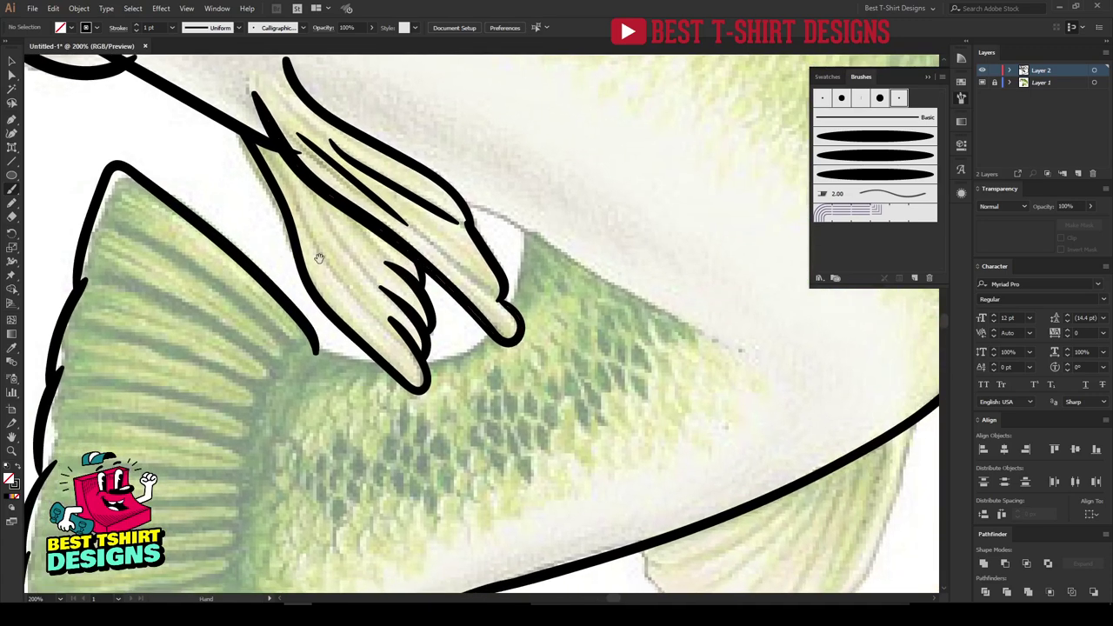
{"action": "mouse_move", "coordinate": [317, 344]}
{"action": "left_mouse_down"}
{"action": "mouse_move", "coordinate": [435, 365]}
{"action": "mouse_move", "coordinate": [513, 300]}
{"action": "mouse_move", "coordinate": [519, 222]}
{"action": "left_mouse_up"}
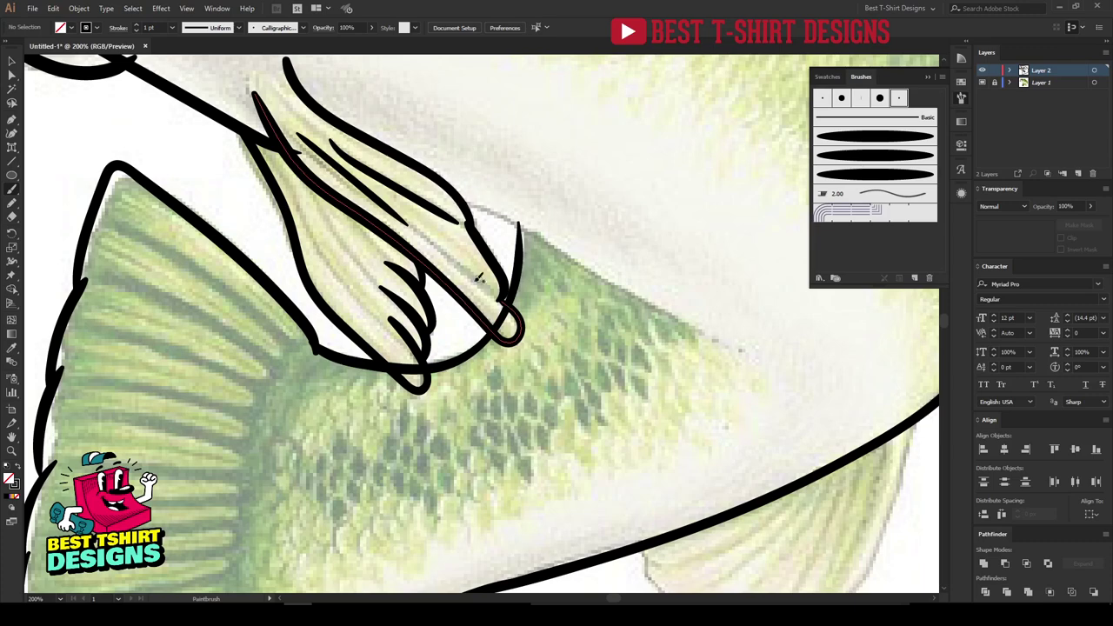
{"action": "key", "text": "ctrl+z"}
{"action": "mouse_move", "coordinate": [317, 346]}
{"action": "left_mouse_down"}
{"action": "mouse_move", "coordinate": [450, 353]}
{"action": "mouse_move", "coordinate": [426, 364]}
{"action": "mouse_move", "coordinate": [436, 365]}
{"action": "mouse_move", "coordinate": [499, 330]}
{"action": "left_mouse_up"}
{"action": "key", "text": "ctrl+z"}
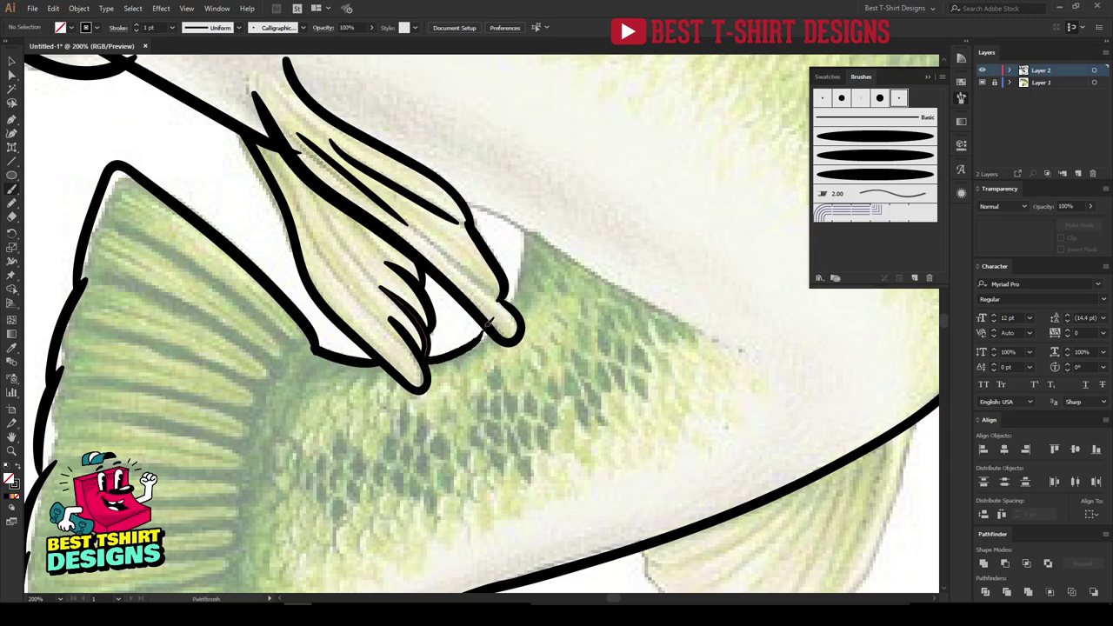
{"action": "key", "text": "ctrl+z"}
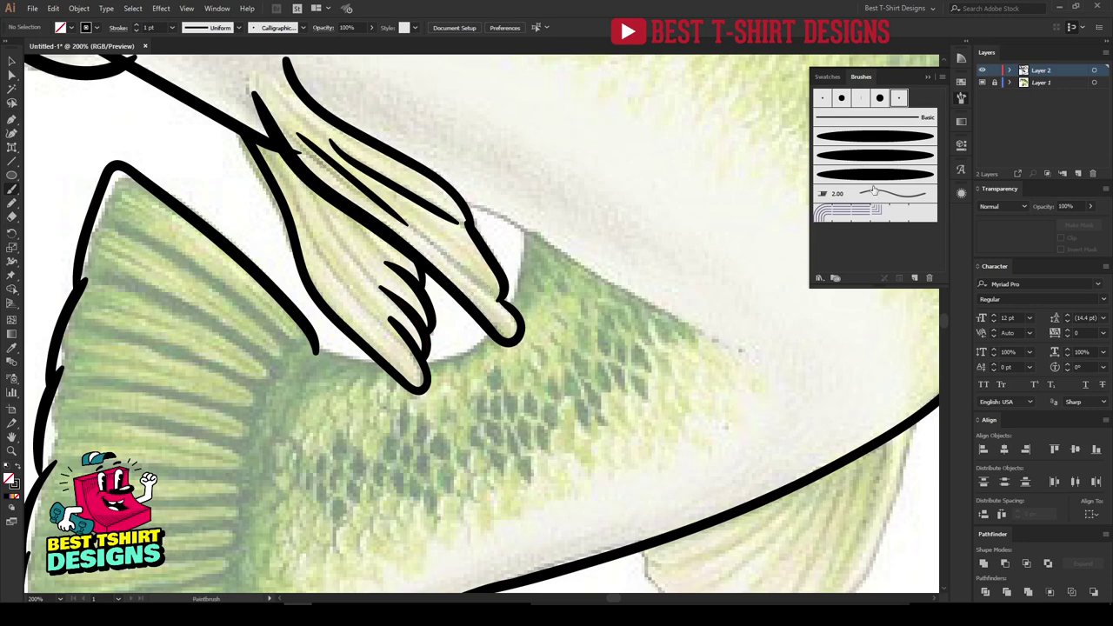
Try the first tapered art brush on the body edge either side of the far pelvic fin, and undo the strokes.
{"action": "left_click", "coordinate": [859, 139]}
{"action": "scroll", "coordinate": [348, 359], "scroll_direction": "up", "scroll_amount": 1}
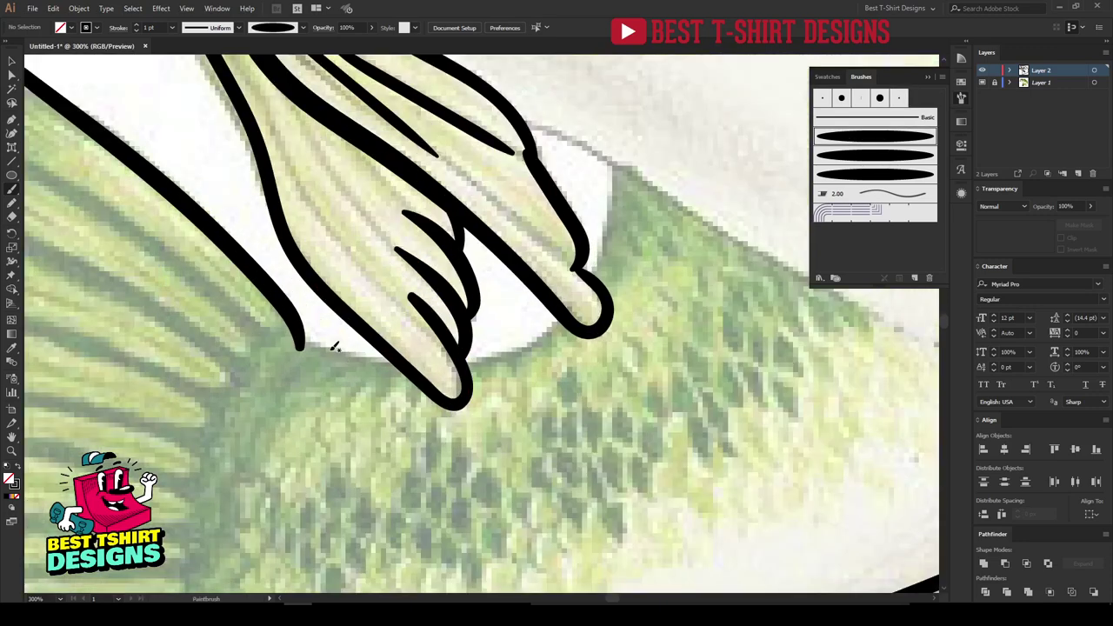
{"action": "mouse_move", "coordinate": [300, 344]}
{"action": "left_mouse_down"}
{"action": "mouse_move", "coordinate": [428, 373]}
{"action": "mouse_move", "coordinate": [582, 317]}
{"action": "left_mouse_up"}
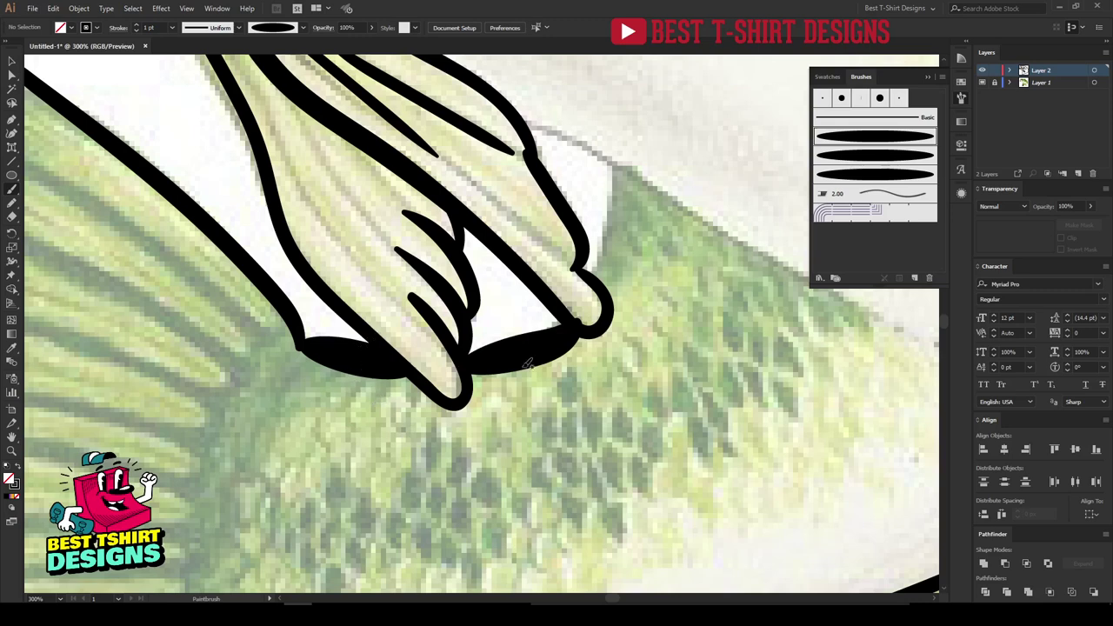
{"action": "key", "text": "ctrl+z"}
{"action": "key", "text": "ctrl+z"}
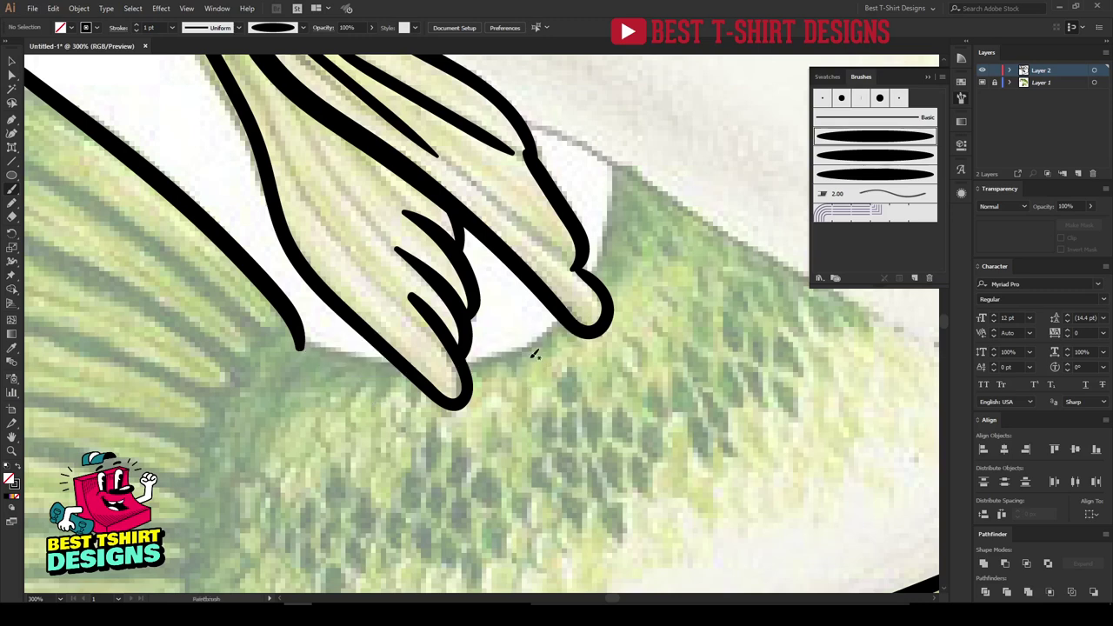
Switch back to the calligraphic brush and trace the body edge segments between the pelvic fins, plus the belly line running back from them.
{"action": "left_click", "coordinate": [272, 33]}
{"action": "left_click", "coordinate": [271, 49]}
{"action": "mouse_move", "coordinate": [299, 341]}
{"action": "left_mouse_down"}
{"action": "mouse_move", "coordinate": [395, 360]}
{"action": "mouse_move", "coordinate": [387, 358]}
{"action": "left_mouse_up"}
{"action": "mouse_move", "coordinate": [464, 360]}
{"action": "left_mouse_down"}
{"action": "mouse_move", "coordinate": [522, 345]}
{"action": "mouse_move", "coordinate": [572, 272]}
{"action": "left_mouse_up"}
{"action": "mouse_move", "coordinate": [616, 160]}
{"action": "left_mouse_down"}
{"action": "mouse_move", "coordinate": [610, 223]}
{"action": "mouse_move", "coordinate": [575, 281]}
{"action": "left_mouse_up"}
{"action": "key", "text": "ctrl+z"}
{"action": "mouse_move", "coordinate": [616, 167]}
{"action": "left_mouse_down"}
{"action": "mouse_move", "coordinate": [588, 265]}
{"action": "mouse_move", "coordinate": [507, 306]}
{"action": "left_mouse_up"}
{"action": "mouse_move", "coordinate": [538, 199]}
{"action": "left_mouse_down"}
{"action": "mouse_move", "coordinate": [301, 266]}
{"action": "mouse_move", "coordinate": [522, 406]}
{"action": "mouse_move", "coordinate": [639, 457]}
{"action": "left_mouse_up"}
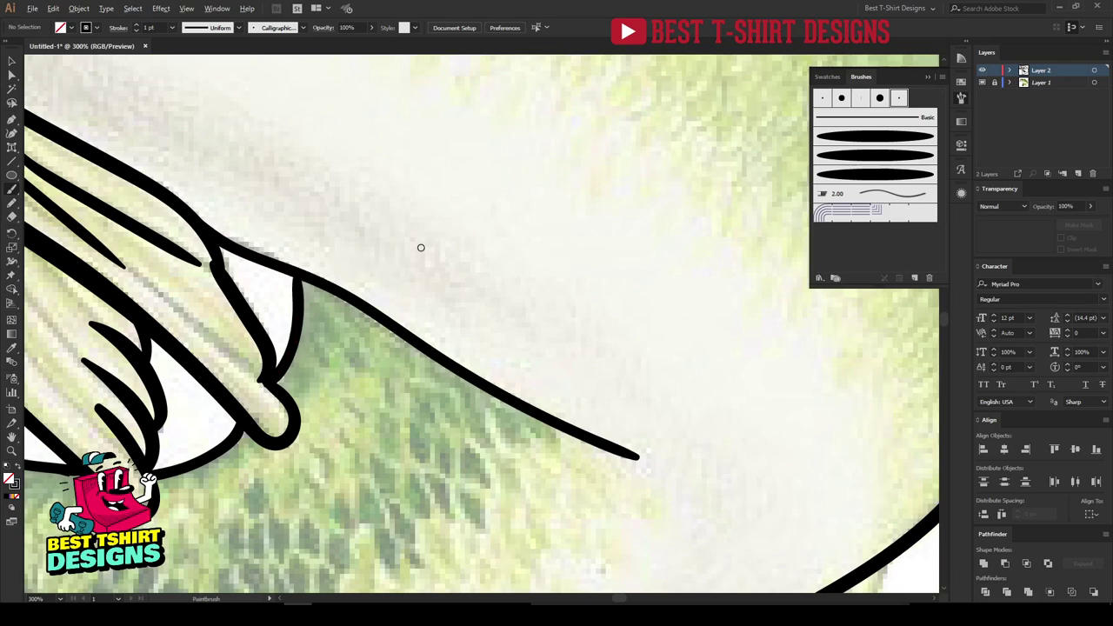
Draw three curved crease lines on the throat between the jaw and the gill cover's lower edge.
{"action": "key", "text": "ctrl+minus"}
{"action": "key", "text": "ctrl+minus"}
{"action": "key", "text": "ctrl+minus"}
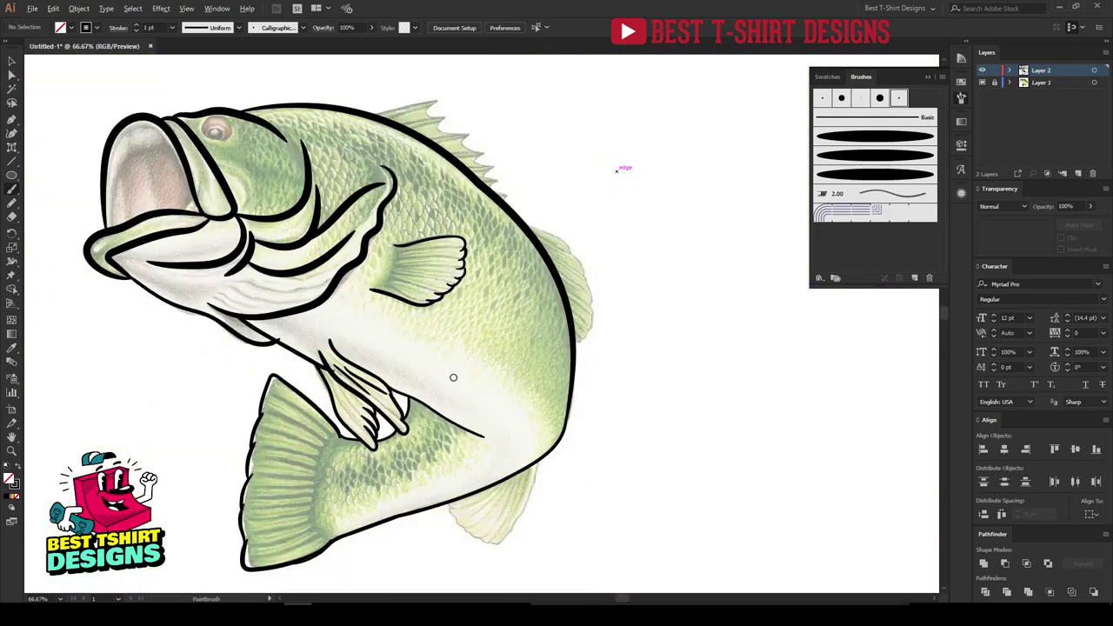
{"action": "scroll", "coordinate": [452, 372], "scroll_direction": "down", "scroll_amount": 1}
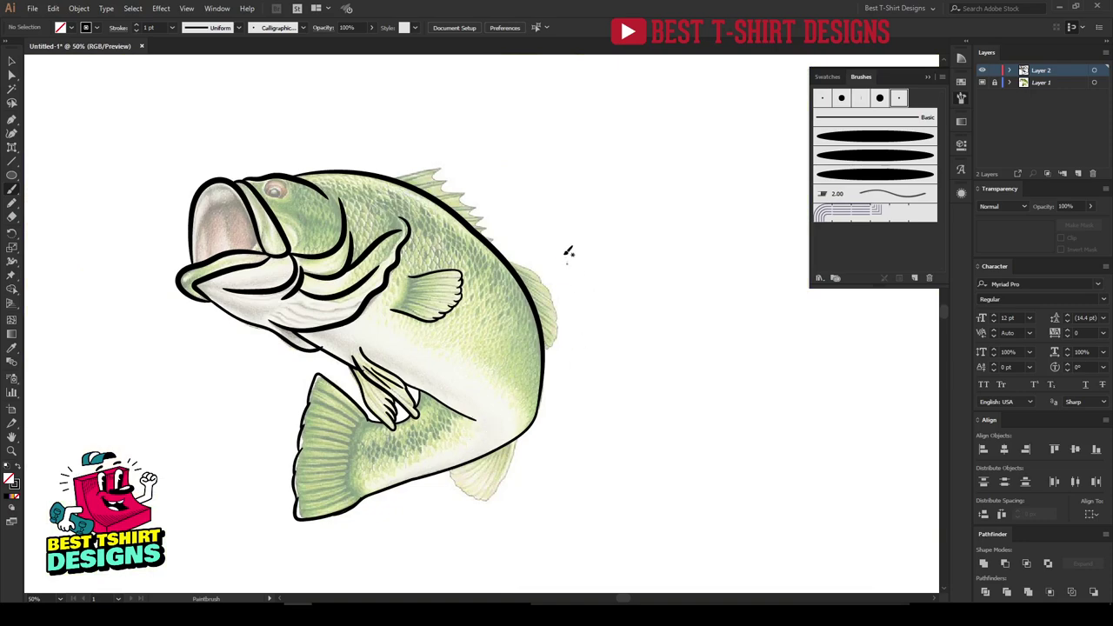
{"action": "scroll", "coordinate": [520, 308], "scroll_direction": "down", "scroll_amount": 1}
{"action": "scroll", "coordinate": [286, 288], "scroll_direction": "up", "scroll_amount": 4}
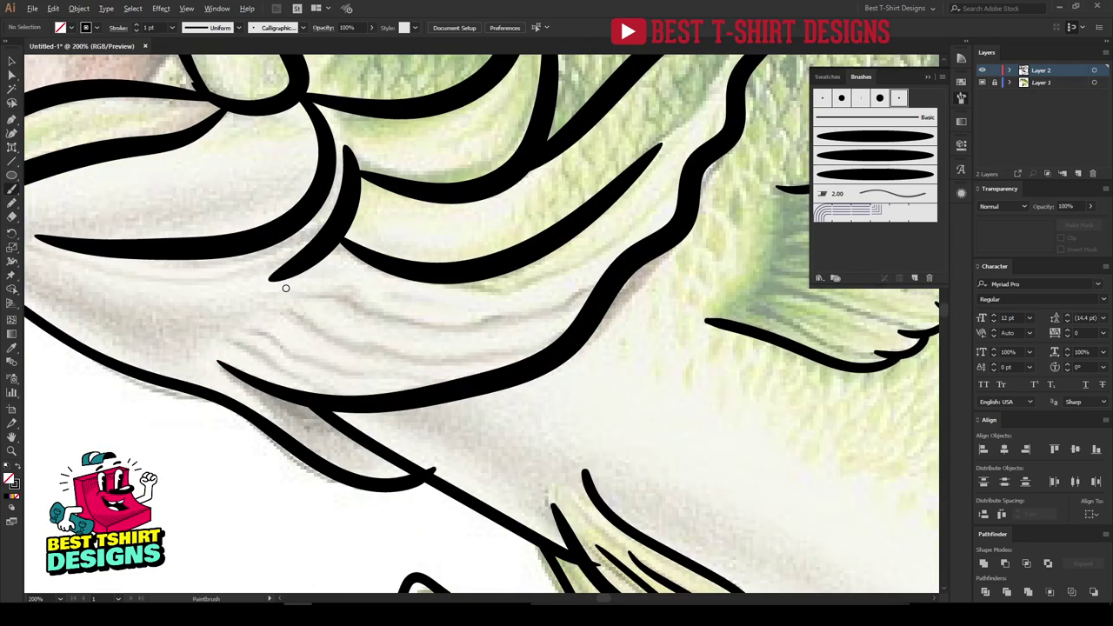
{"action": "mouse_move", "coordinate": [299, 299]}
{"action": "left_mouse_down"}
{"action": "mouse_move", "coordinate": [431, 324]}
{"action": "mouse_move", "coordinate": [590, 277]}
{"action": "left_mouse_up"}
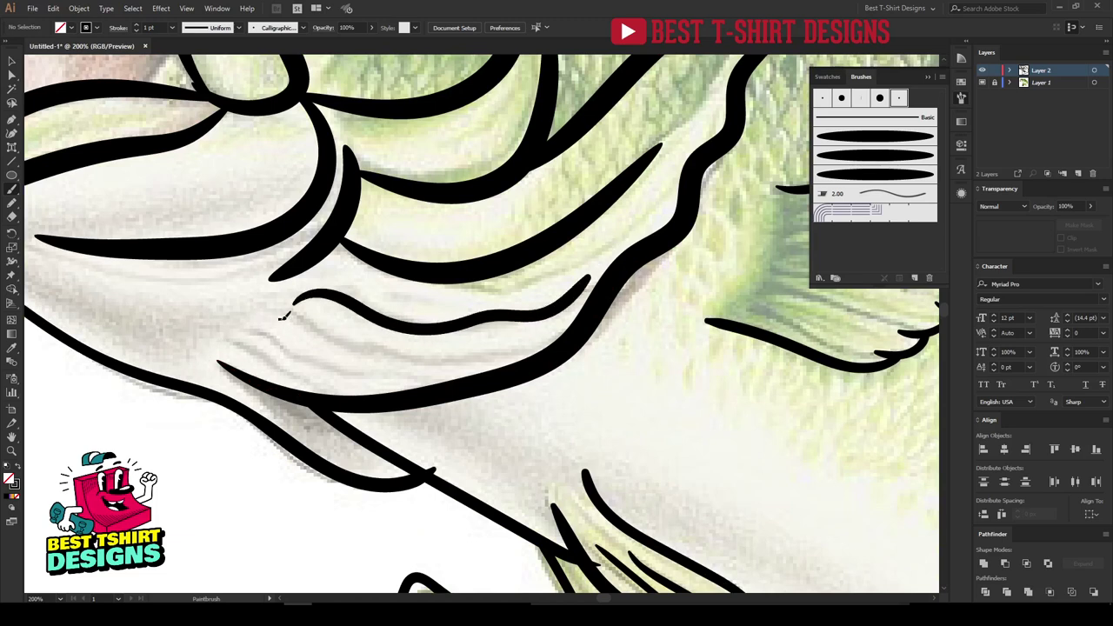
{"action": "mouse_move", "coordinate": [281, 317]}
{"action": "left_mouse_down"}
{"action": "mouse_move", "coordinate": [342, 341]}
{"action": "mouse_move", "coordinate": [499, 355]}
{"action": "left_mouse_up"}
{"action": "mouse_move", "coordinate": [259, 329]}
{"action": "left_mouse_down"}
{"action": "mouse_move", "coordinate": [336, 372]}
{"action": "mouse_move", "coordinate": [369, 369]}
{"action": "left_mouse_up"}
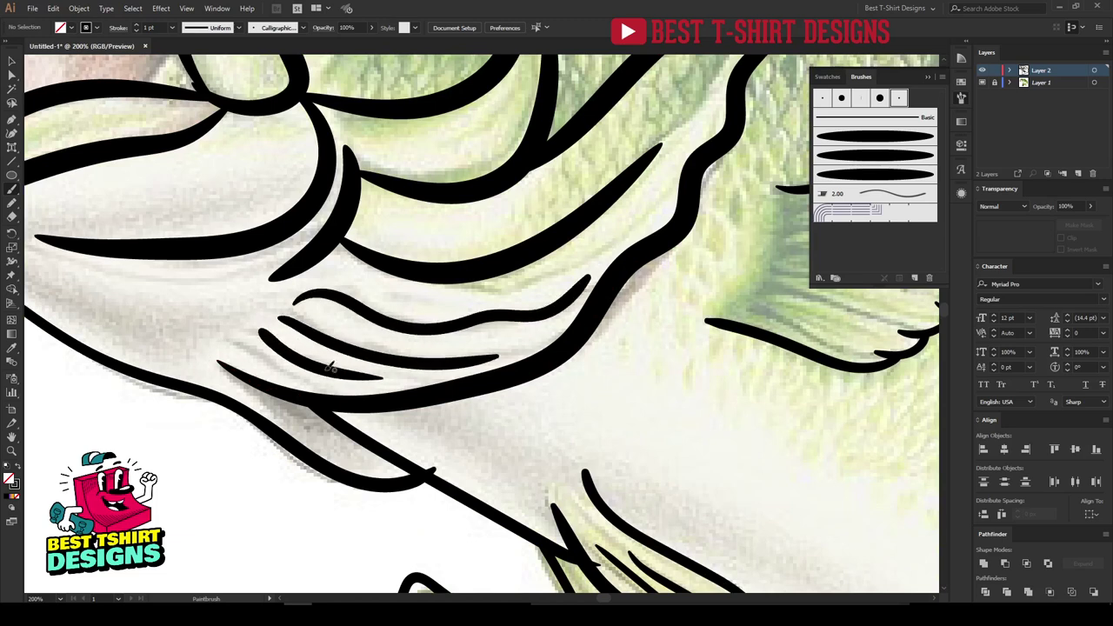
Add short curved crease strokes at the front of the throat creases, just above the lower gill cover line.
{"action": "left_click_drag", "start_coordinate": [235, 346], "coordinate": [345, 385]}
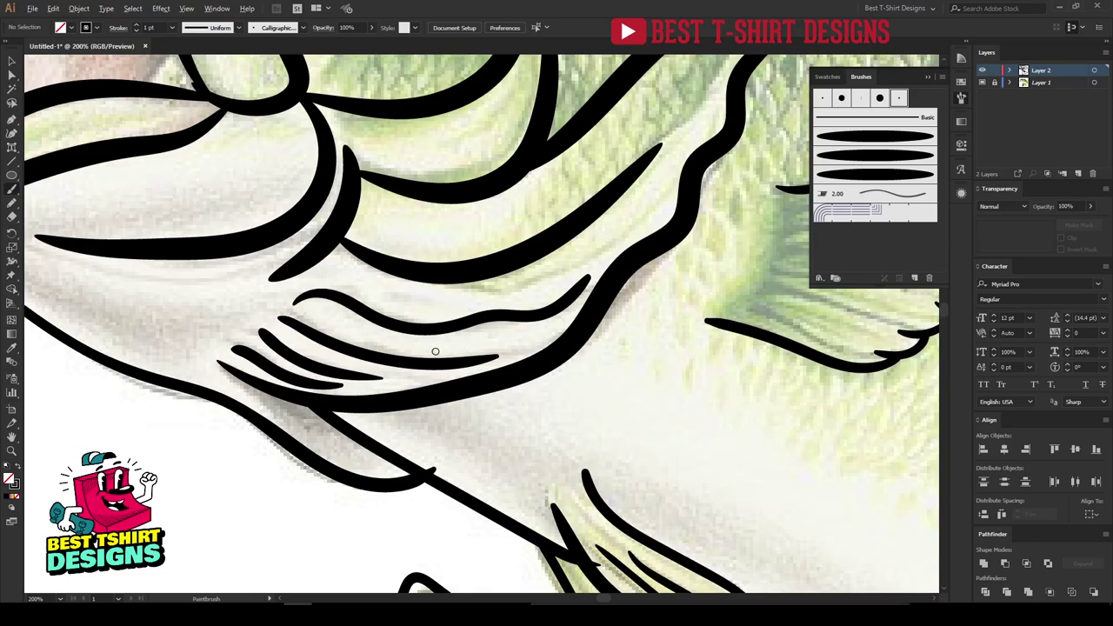
{"action": "scroll", "coordinate": [432, 351], "scroll_direction": "down", "scroll_amount": 3}
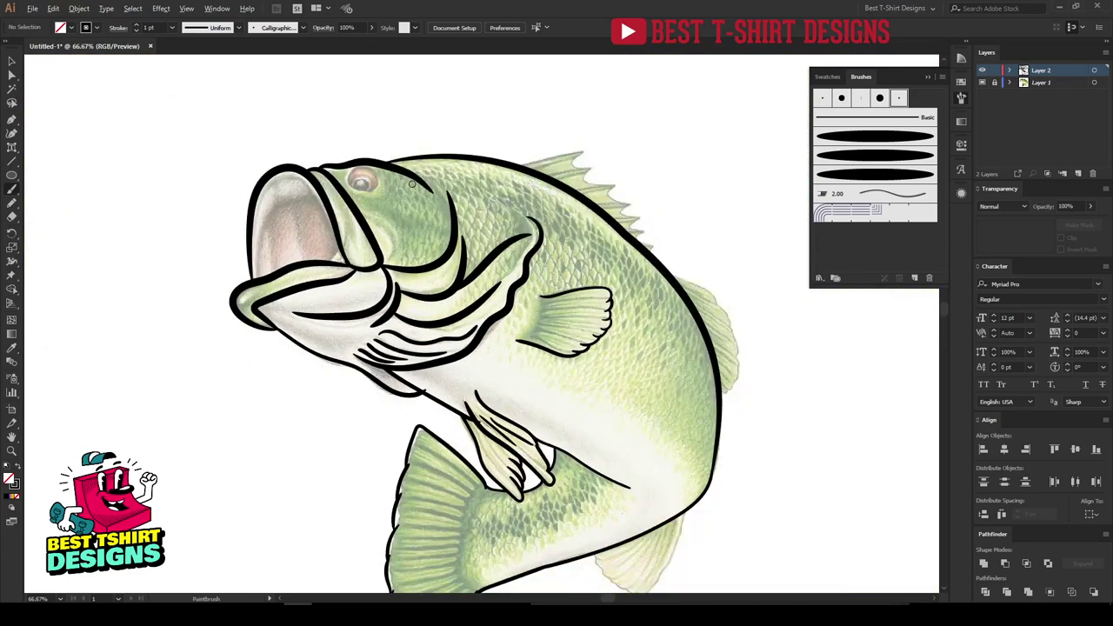
Try to trace the mouth cavity's edge and the inner lip line of the upper jaw, and undo the strokes.
{"action": "scroll", "coordinate": [419, 194], "scroll_direction": "up", "scroll_amount": 3}
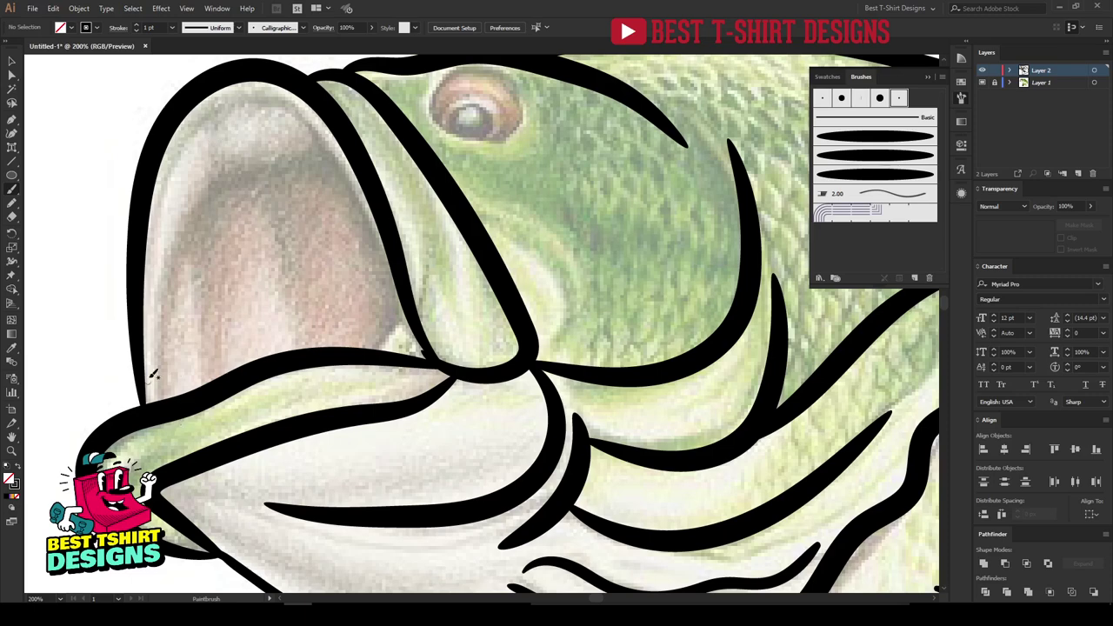
{"action": "mouse_move", "coordinate": [160, 411]}
{"action": "left_mouse_down"}
{"action": "mouse_move", "coordinate": [187, 226]}
{"action": "mouse_move", "coordinate": [230, 175]}
{"action": "mouse_move", "coordinate": [297, 145]}
{"action": "mouse_move", "coordinate": [353, 197]}
{"action": "left_mouse_up"}
{"action": "mouse_move", "coordinate": [179, 156]}
{"action": "left_mouse_down"}
{"action": "mouse_move", "coordinate": [200, 130]}
{"action": "mouse_move", "coordinate": [301, 108]}
{"action": "mouse_move", "coordinate": [405, 261]}
{"action": "left_mouse_up"}
{"action": "key", "text": "ctrl+z"}
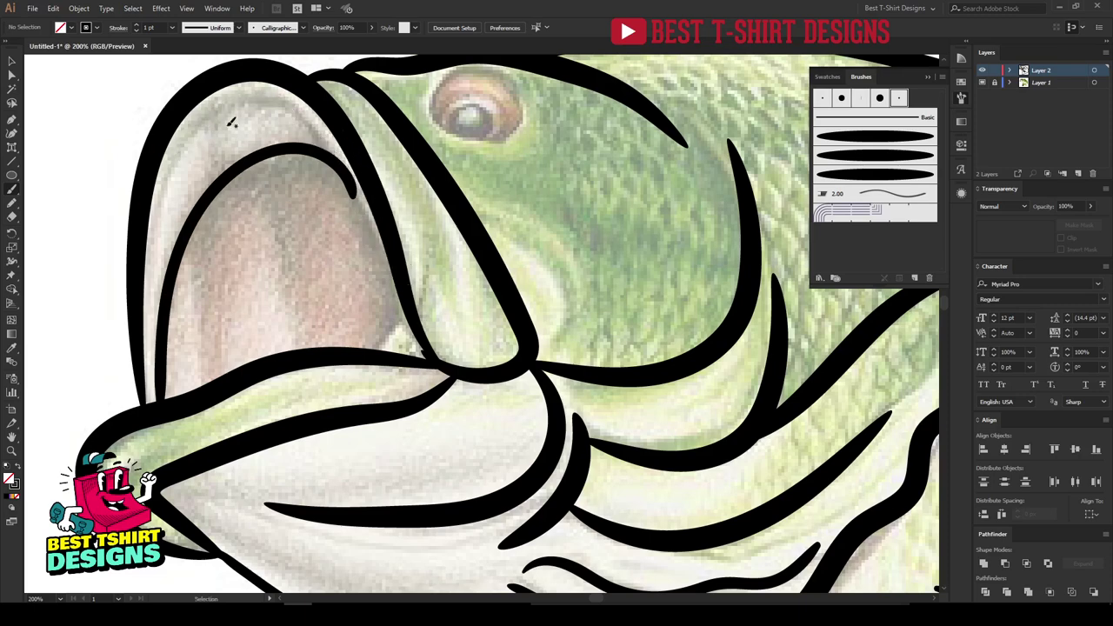
{"action": "mouse_move", "coordinate": [181, 158]}
{"action": "left_mouse_down"}
{"action": "mouse_move", "coordinate": [209, 120]}
{"action": "mouse_move", "coordinate": [266, 103]}
{"action": "mouse_move", "coordinate": [306, 124]}
{"action": "mouse_move", "coordinate": [350, 177]}
{"action": "mouse_move", "coordinate": [409, 309]}
{"action": "left_mouse_up"}
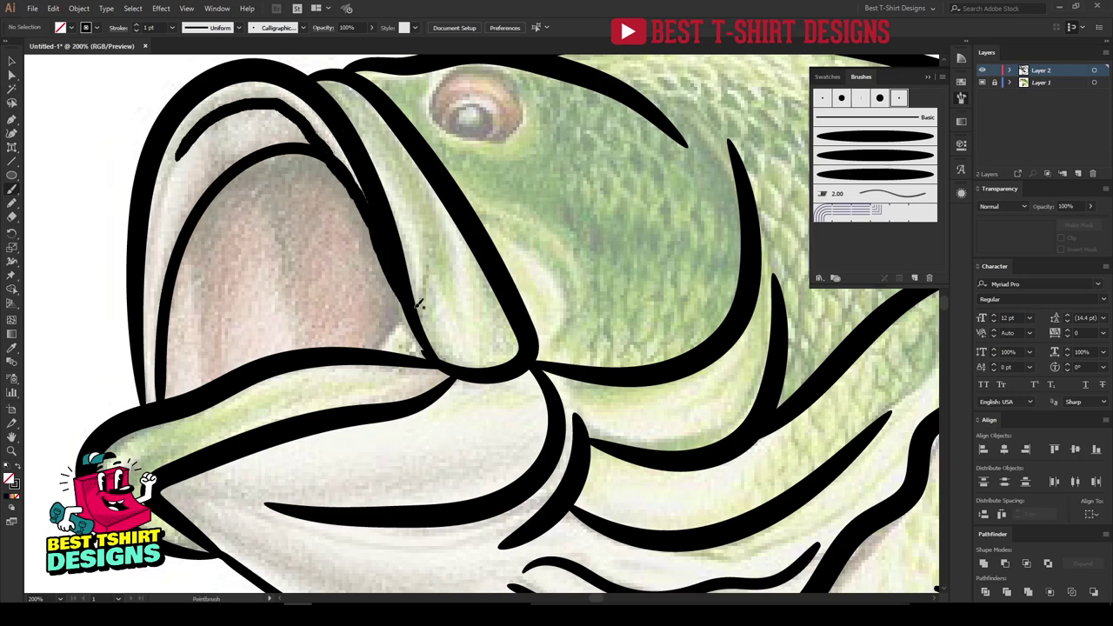
{"action": "key", "text": "ctrl+z"}
{"action": "key", "text": "ctrl+z"}
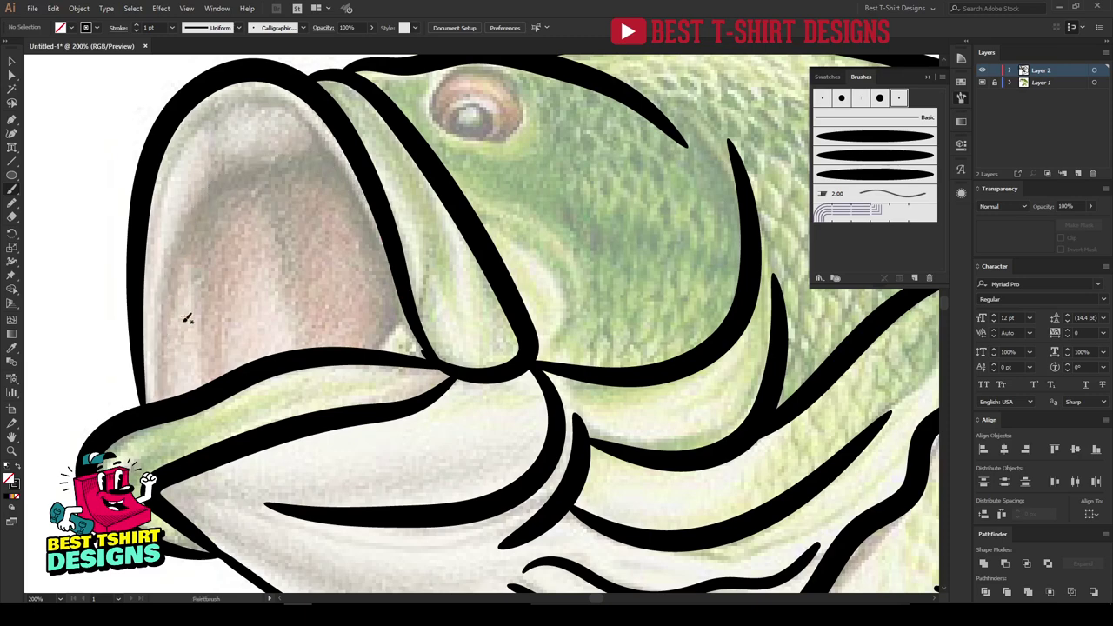
Trace the mouth cavity's curved edge and the upper jaw's inner lip line, plus a short diagonal stroke at the mouth corner.
{"action": "mouse_move", "coordinate": [161, 399]}
{"action": "left_mouse_down"}
{"action": "mouse_move", "coordinate": [175, 254]}
{"action": "mouse_move", "coordinate": [224, 184]}
{"action": "mouse_move", "coordinate": [323, 158]}
{"action": "left_mouse_up"}
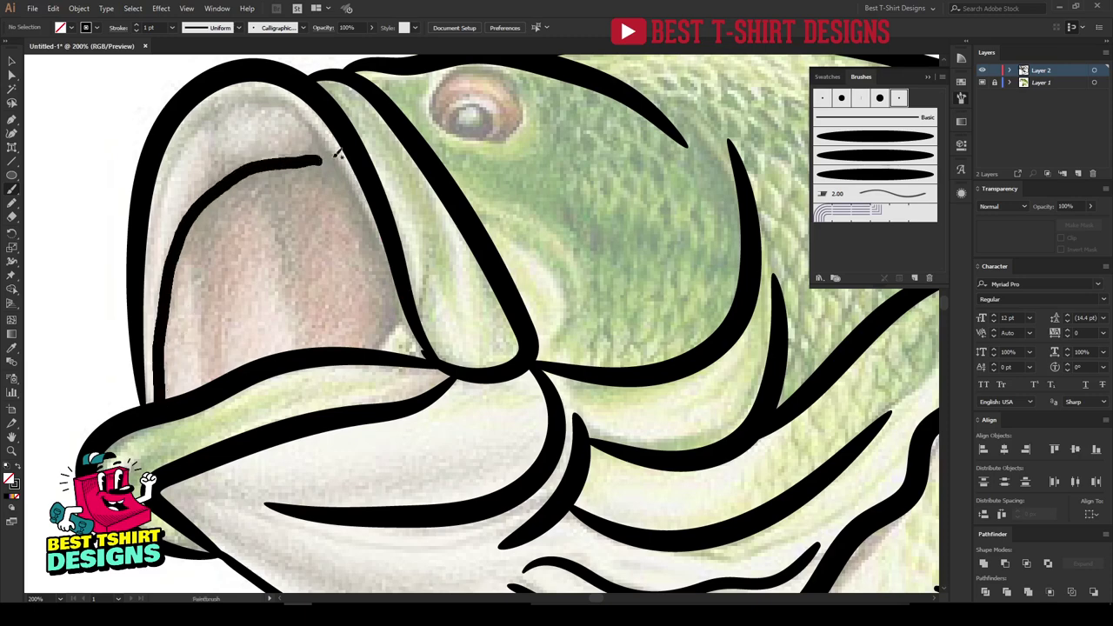
{"action": "mouse_move", "coordinate": [169, 186]}
{"action": "left_mouse_down"}
{"action": "mouse_move", "coordinate": [250, 97]}
{"action": "mouse_move", "coordinate": [321, 158]}
{"action": "mouse_move", "coordinate": [372, 252]}
{"action": "mouse_move", "coordinate": [388, 335]}
{"action": "left_mouse_up"}
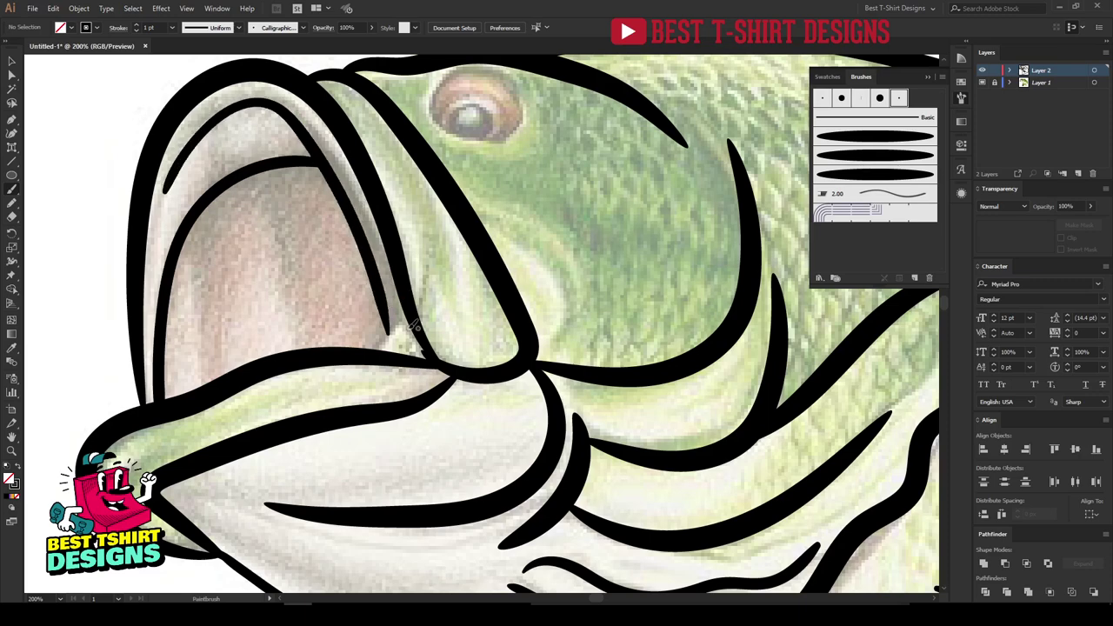
{"action": "scroll", "coordinate": [405, 330], "scroll_direction": "down", "scroll_amount": 1}
{"action": "scroll", "coordinate": [384, 335], "scroll_direction": "up", "scroll_amount": 2}
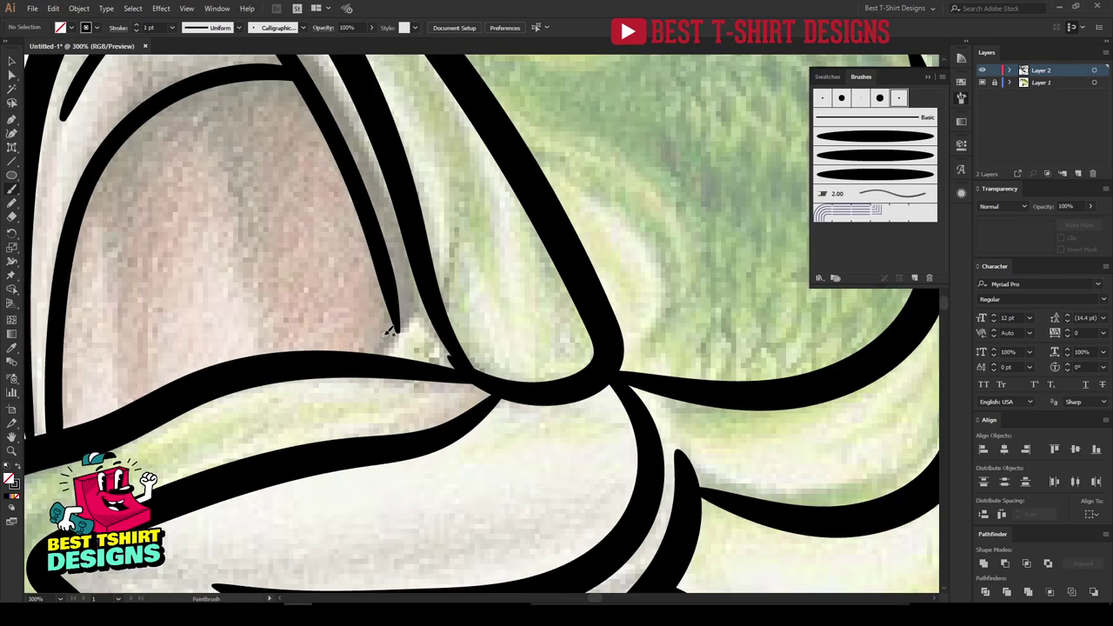
{"action": "left_click_drag", "start_coordinate": [428, 299], "coordinate": [370, 355]}
{"action": "scroll", "coordinate": [255, 386], "scroll_direction": "down", "scroll_amount": 5}
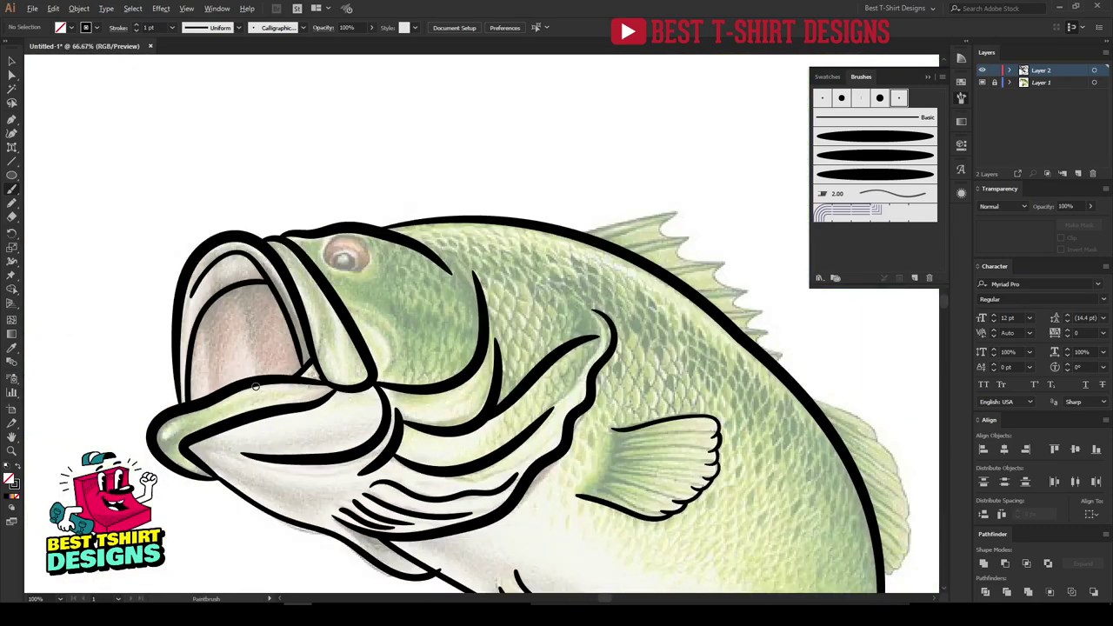
Trace the scalloped outer edge of the rear dorsal fin and draw four tapered ray lines inside it.
{"action": "scroll", "coordinate": [603, 460], "scroll_direction": "up", "scroll_amount": 4}
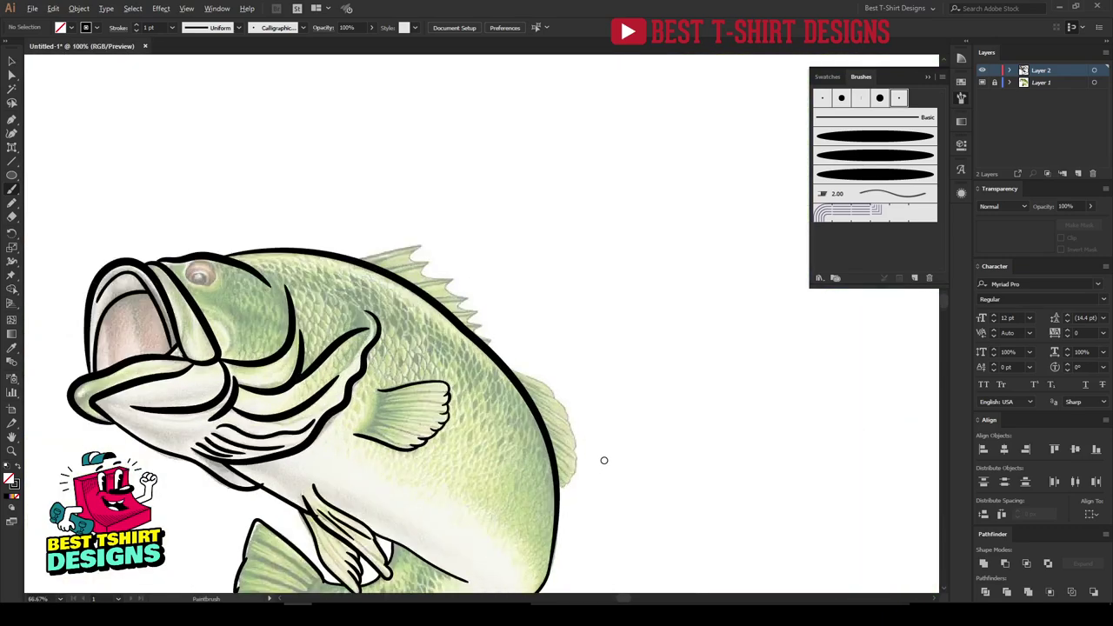
{"action": "left_click_drag", "start_coordinate": [397, 189], "coordinate": [358, 231]}
{"action": "mouse_move", "coordinate": [272, 224]}
{"action": "left_mouse_down"}
{"action": "mouse_move", "coordinate": [390, 275]}
{"action": "mouse_move", "coordinate": [426, 318]}
{"action": "left_mouse_up"}
{"action": "key", "text": "ctrl+z"}
{"action": "mouse_move", "coordinate": [274, 219]}
{"action": "left_mouse_down"}
{"action": "mouse_move", "coordinate": [389, 277]}
{"action": "mouse_move", "coordinate": [418, 330]}
{"action": "mouse_move", "coordinate": [455, 357]}
{"action": "mouse_move", "coordinate": [456, 402]}
{"action": "left_mouse_up"}
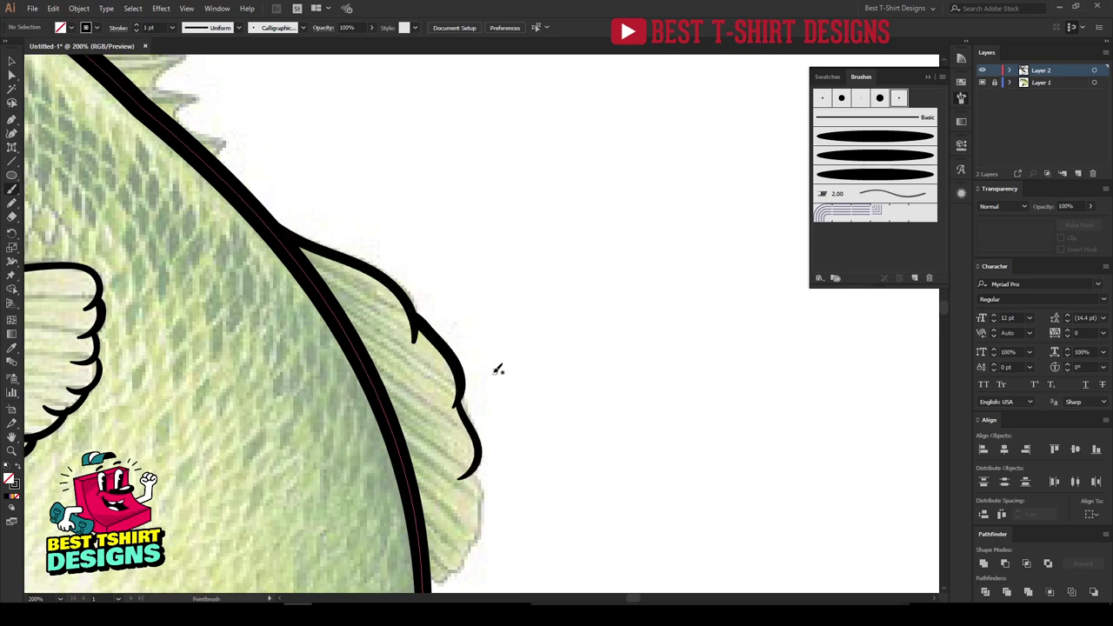
{"action": "scroll", "coordinate": [487, 331], "scroll_direction": "down", "scroll_amount": 3}
{"action": "left_click_drag", "start_coordinate": [464, 294], "coordinate": [449, 383]}
{"action": "key", "text": "ctrl+z"}
{"action": "mouse_move", "coordinate": [466, 284]}
{"action": "left_mouse_down"}
{"action": "mouse_move", "coordinate": [475, 328]}
{"action": "mouse_move", "coordinate": [444, 373]}
{"action": "mouse_move", "coordinate": [470, 356]}
{"action": "mouse_move", "coordinate": [421, 409]}
{"action": "left_mouse_up"}
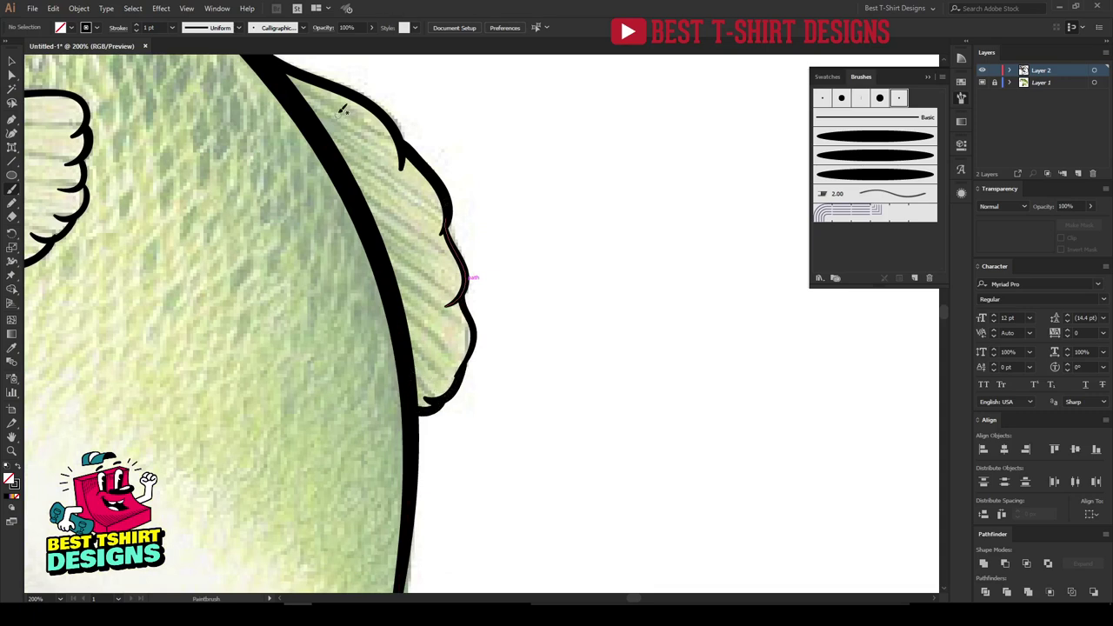
{"action": "mouse_move", "coordinate": [320, 116]}
{"action": "left_mouse_down"}
{"action": "mouse_move", "coordinate": [383, 160]}
{"action": "mouse_move", "coordinate": [428, 243]}
{"action": "mouse_move", "coordinate": [450, 352]}
{"action": "left_mouse_up"}
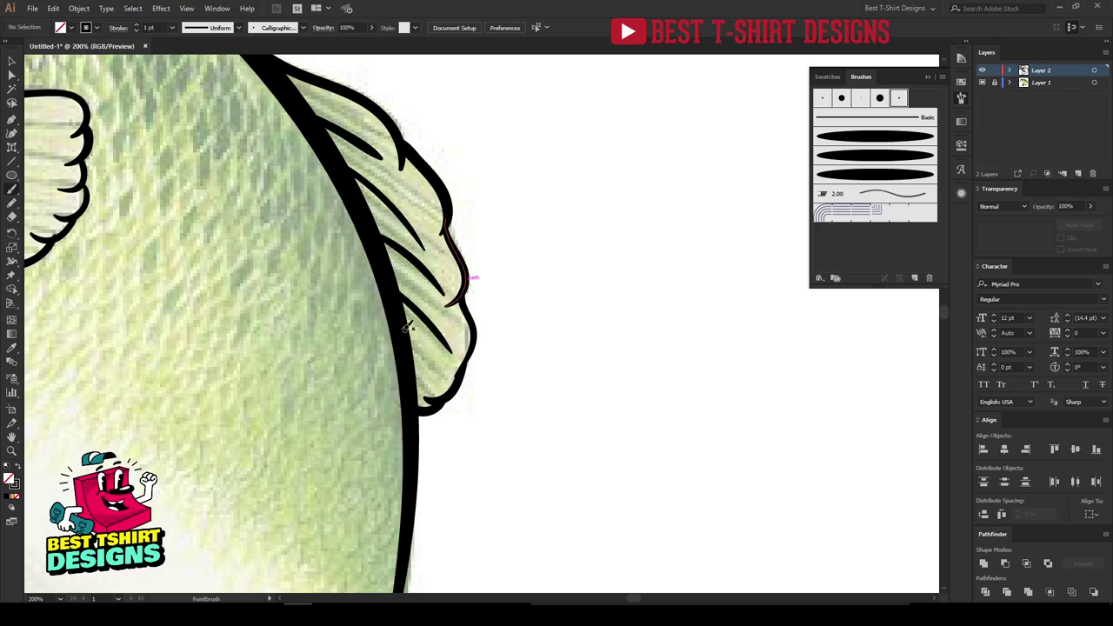
{"action": "scroll", "coordinate": [487, 343], "scroll_direction": "down", "scroll_amount": 4}
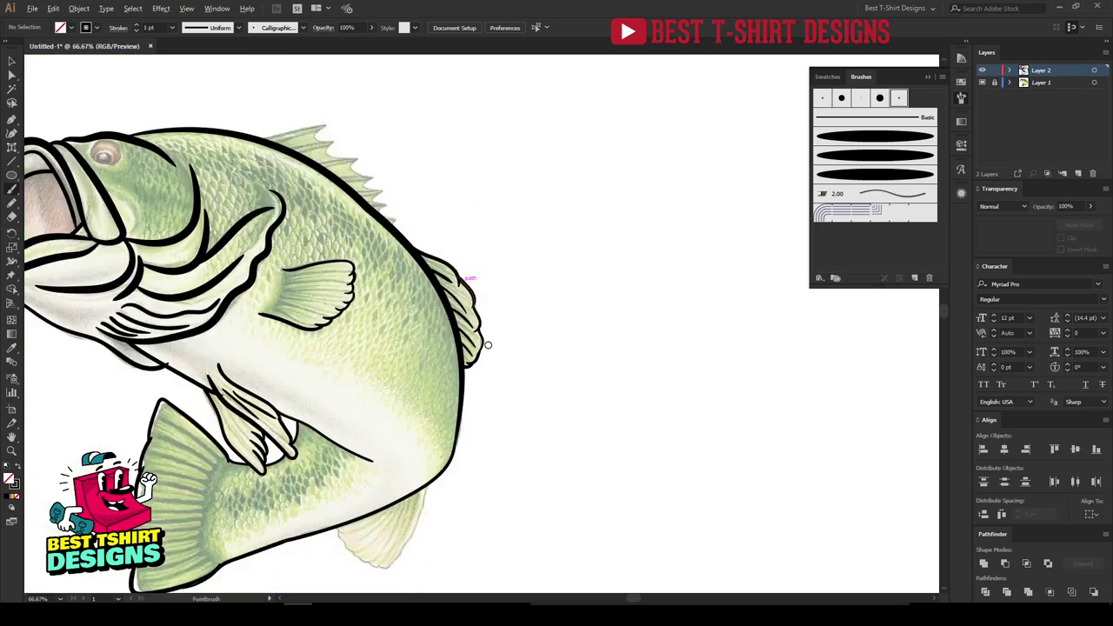
Trace the wavy outline of the anal fin from the lower body edge around its tip and back to the body.
{"action": "scroll", "coordinate": [421, 520], "scroll_direction": "up", "scroll_amount": 4}
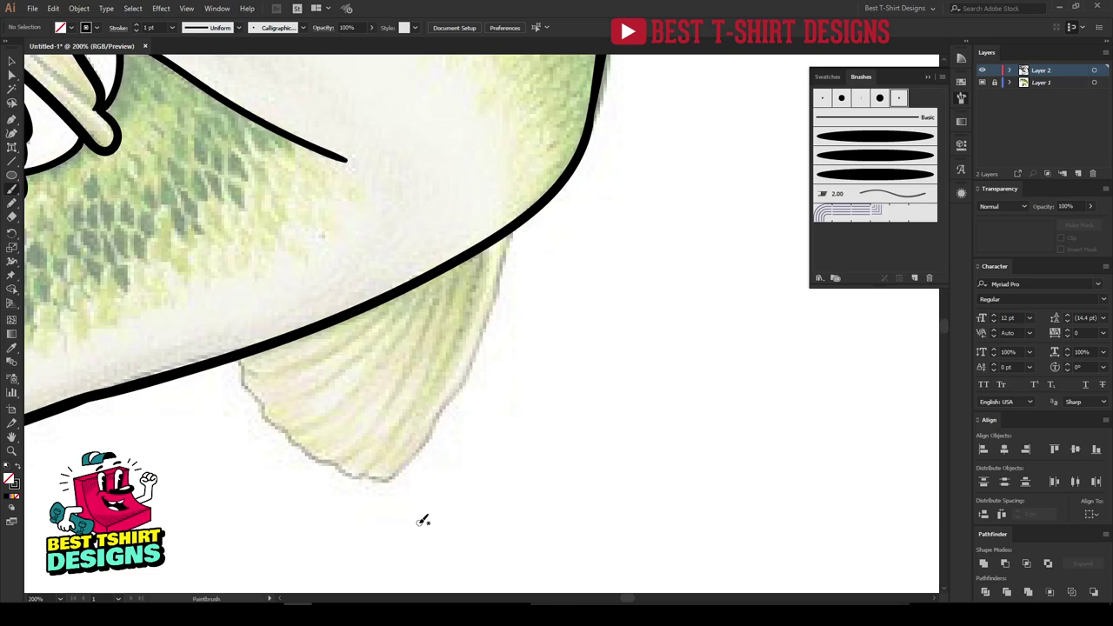
{"action": "mouse_move", "coordinate": [236, 358]}
{"action": "left_mouse_down"}
{"action": "mouse_move", "coordinate": [303, 448]}
{"action": "mouse_move", "coordinate": [383, 479]}
{"action": "mouse_move", "coordinate": [470, 357]}
{"action": "left_mouse_up"}
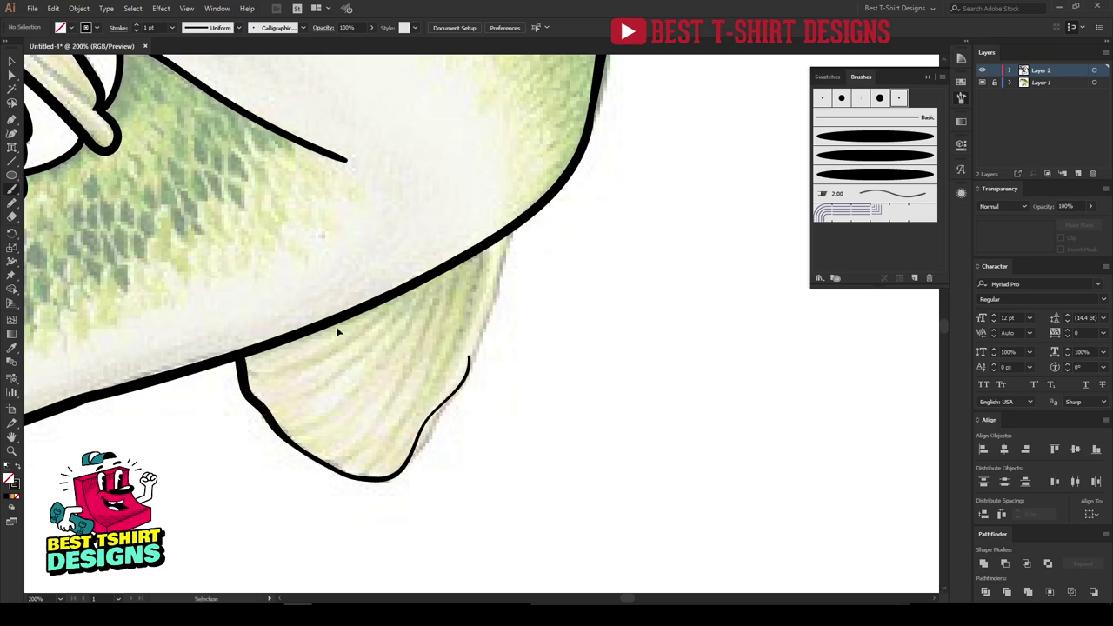
{"action": "key", "text": "ctrl+z"}
{"action": "mouse_move", "coordinate": [239, 353]}
{"action": "left_mouse_down"}
{"action": "mouse_move", "coordinate": [284, 435]}
{"action": "mouse_move", "coordinate": [367, 479]}
{"action": "mouse_move", "coordinate": [404, 465]}
{"action": "mouse_move", "coordinate": [435, 436]}
{"action": "mouse_move", "coordinate": [479, 355]}
{"action": "mouse_move", "coordinate": [521, 223]}
{"action": "left_mouse_up"}
Draw five tapered ray lines in the anal fin, running from the body edge toward the fin's outer edge.
{"action": "left_click_drag", "start_coordinate": [480, 254], "coordinate": [427, 387]}
{"action": "key", "text": "ctrl+z"}
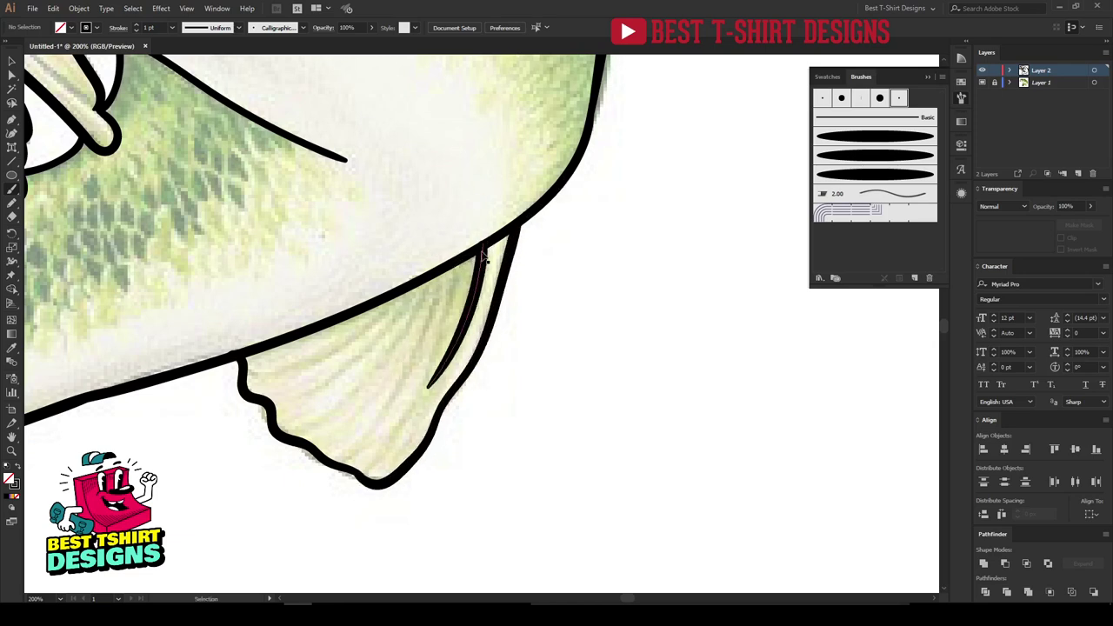
{"action": "left_click_drag", "start_coordinate": [483, 248], "coordinate": [433, 365]}
{"action": "mouse_move", "coordinate": [460, 258]}
{"action": "left_mouse_down"}
{"action": "mouse_move", "coordinate": [432, 333]}
{"action": "mouse_move", "coordinate": [401, 376]}
{"action": "left_mouse_up"}
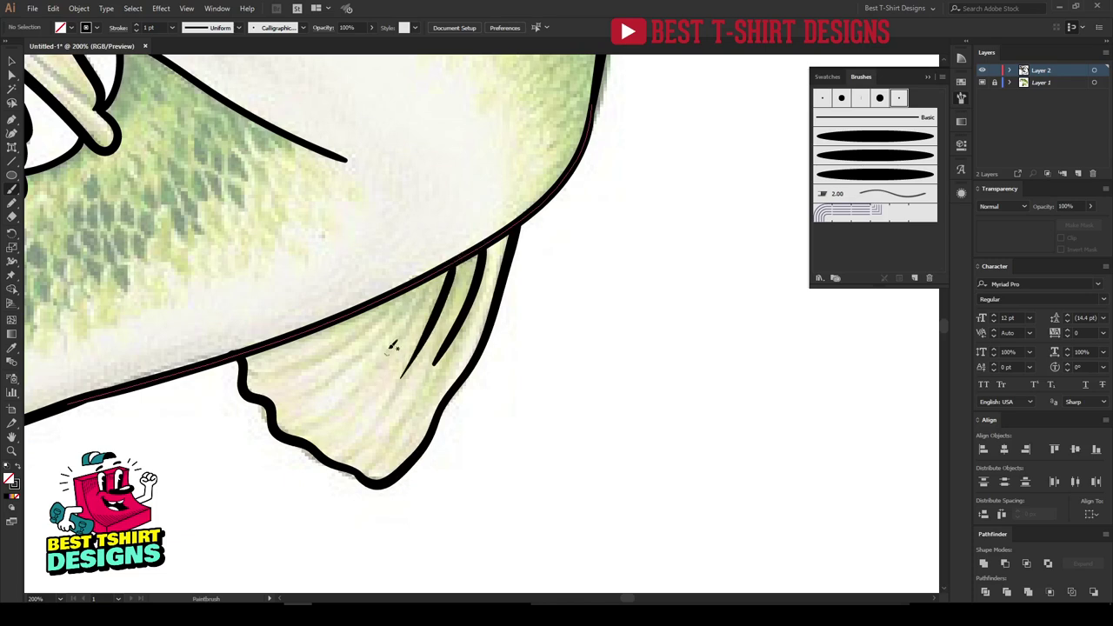
{"action": "left_click_drag", "start_coordinate": [421, 280], "coordinate": [350, 386]}
{"action": "left_click_drag", "start_coordinate": [382, 298], "coordinate": [313, 376]}
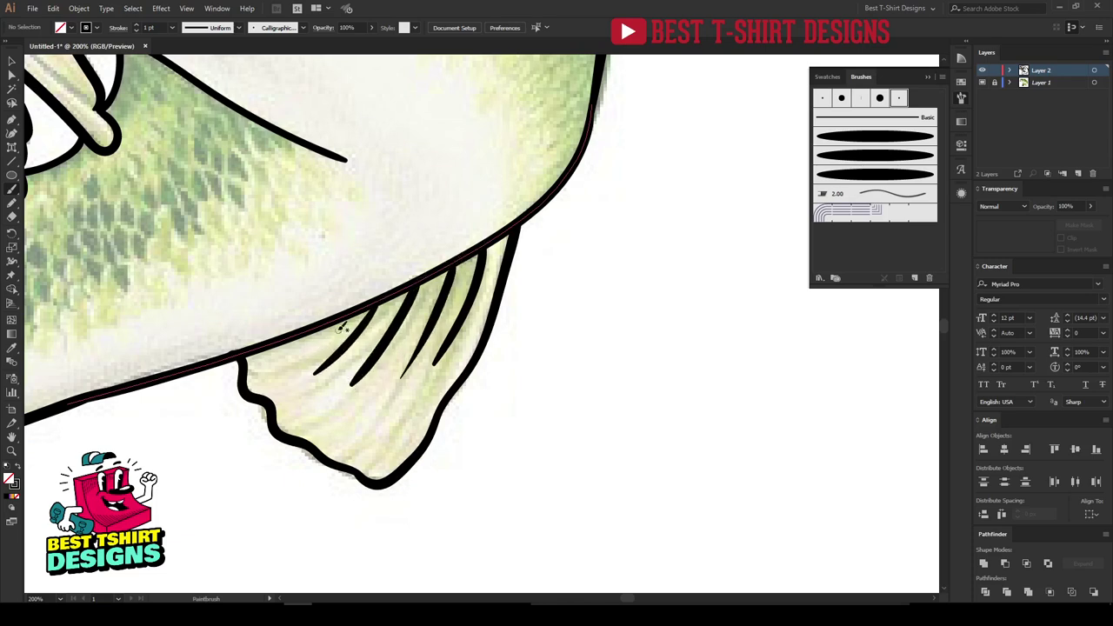
{"action": "left_click_drag", "start_coordinate": [340, 323], "coordinate": [290, 373]}
Hide the reference image layer to check the whole line art, and show it again.
{"action": "scroll", "coordinate": [268, 359], "scroll_direction": "down", "scroll_amount": 6}
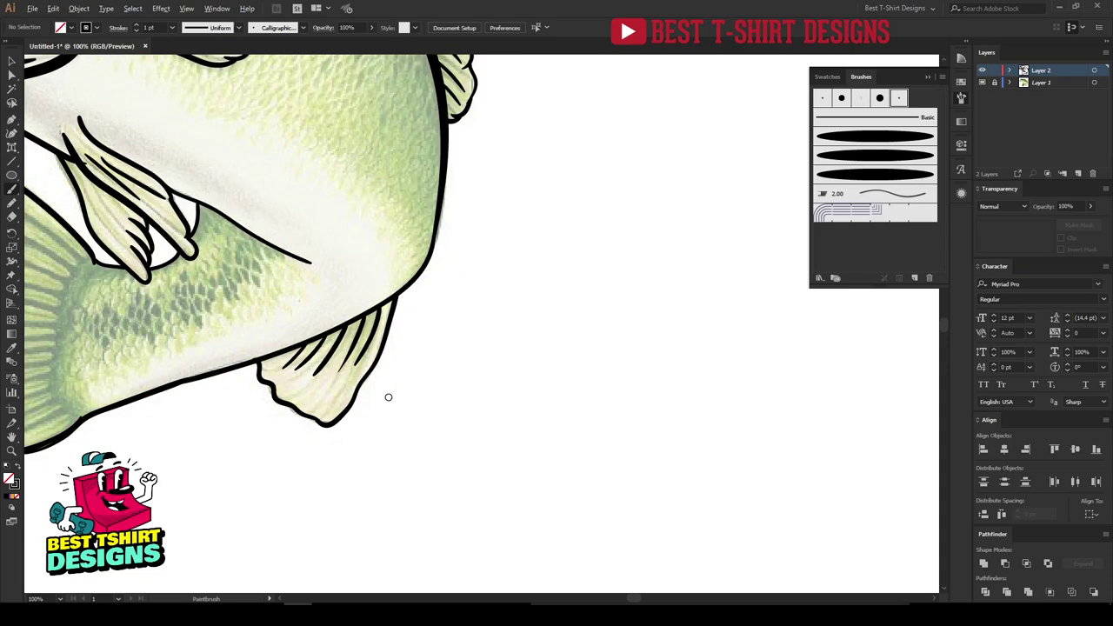
{"action": "scroll", "coordinate": [374, 376], "scroll_direction": "up", "scroll_amount": 1}
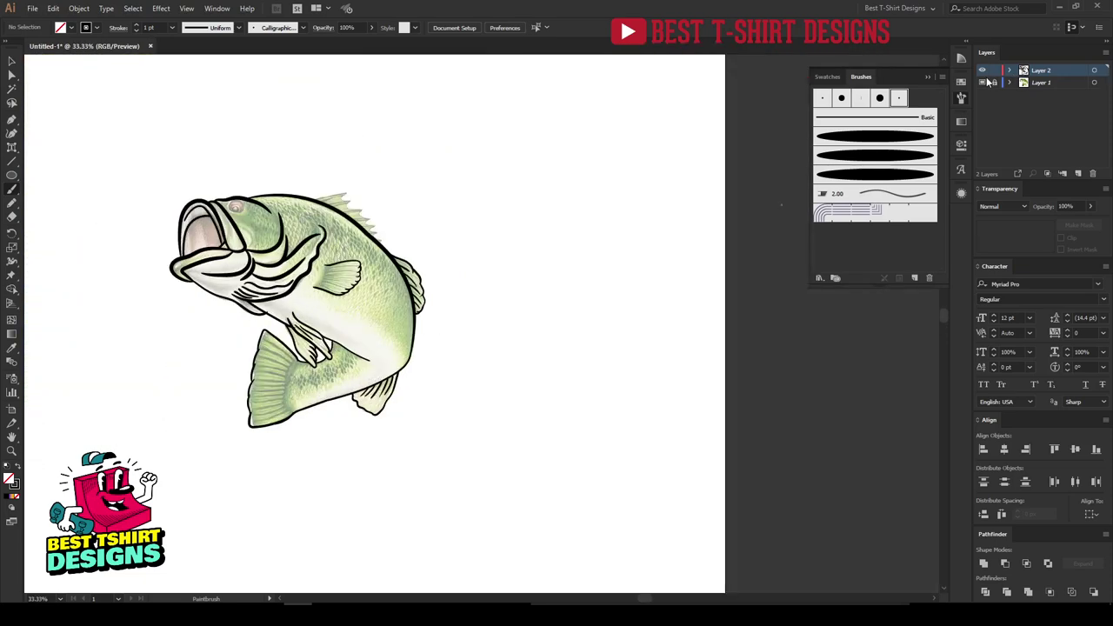
{"action": "left_click", "coordinate": [984, 81]}
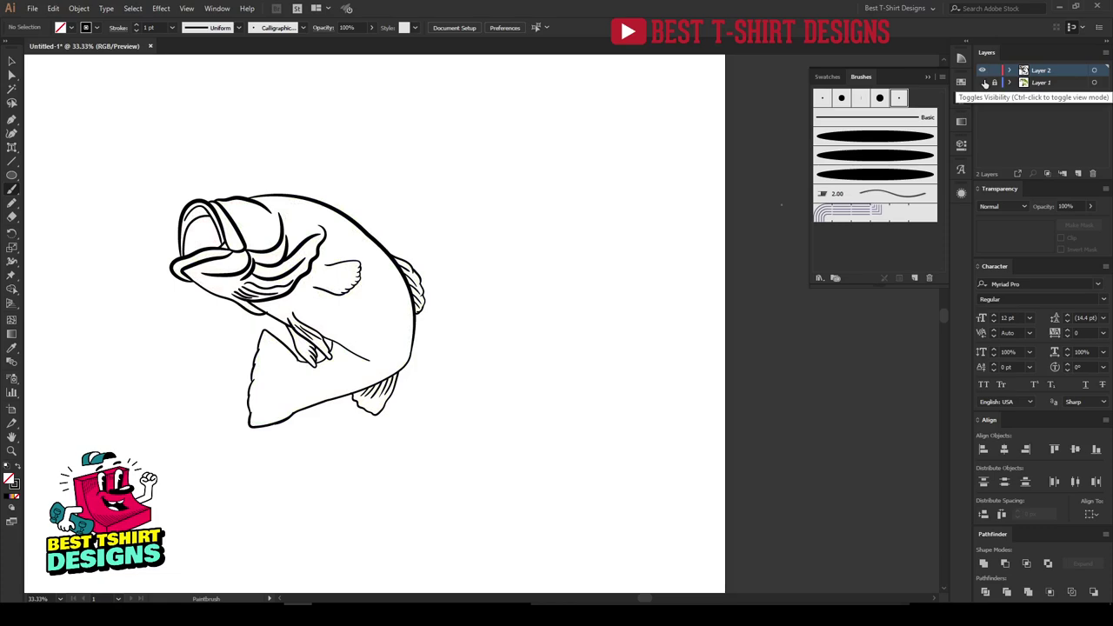
{"action": "left_click", "coordinate": [984, 82]}
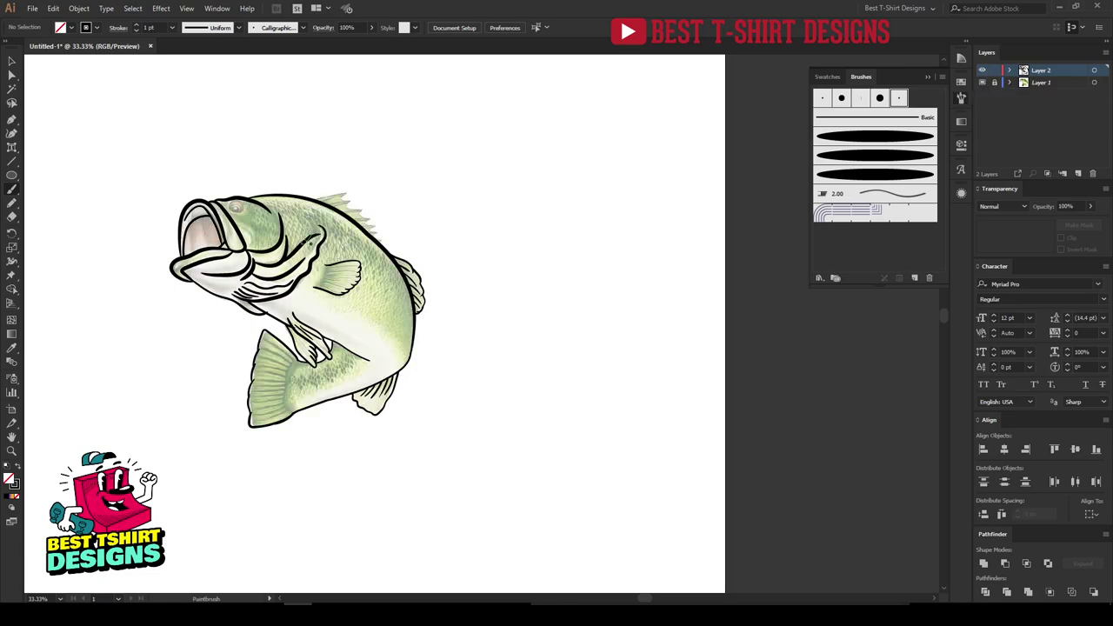
Draw a tapered curved crease on the cheek below the eye, starting at the rear edge of the upper jaw.
{"action": "scroll", "coordinate": [246, 223], "scroll_direction": "up", "scroll_amount": 5}
{"action": "scroll", "coordinate": [252, 218], "scroll_direction": "down", "scroll_amount": 3}
{"action": "scroll", "coordinate": [261, 213], "scroll_direction": "up", "scroll_amount": 4}
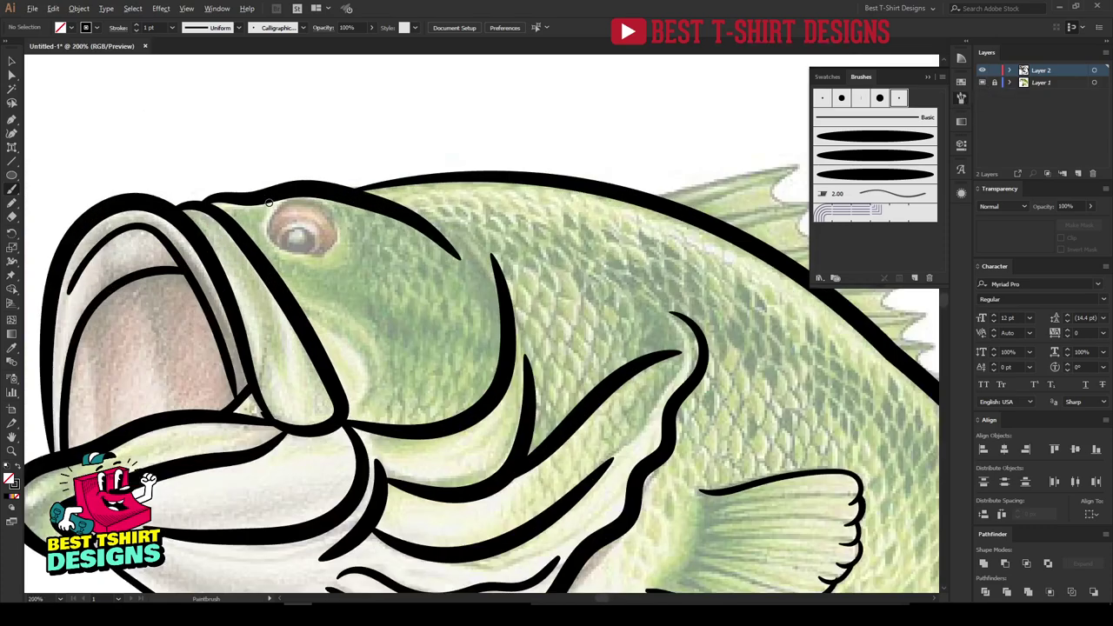
{"action": "mouse_move", "coordinate": [295, 320]}
{"action": "left_mouse_down"}
{"action": "mouse_move", "coordinate": [379, 375]}
{"action": "mouse_move", "coordinate": [414, 472]}
{"action": "left_mouse_up"}
{"action": "left_click", "coordinate": [310, 309], "text": "ctrl"}
{"action": "key", "text": "ctrl+z"}
{"action": "left_click_drag", "start_coordinate": [288, 302], "coordinate": [413, 451]}
Trace the eye's oval outline, the pupil arc at its lower edge and a thin curved line above the pupil.
{"action": "key", "text": "space"}
{"action": "left_click_drag", "start_coordinate": [380, 240], "coordinate": [401, 299]}
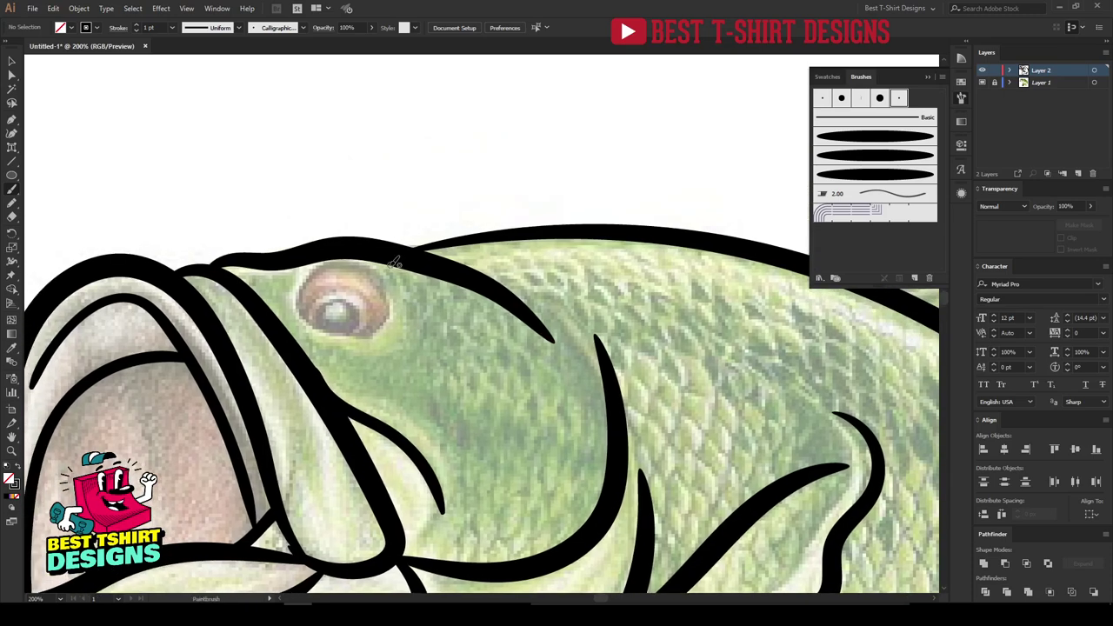
{"action": "scroll", "coordinate": [396, 261], "scroll_direction": "up", "scroll_amount": 3}
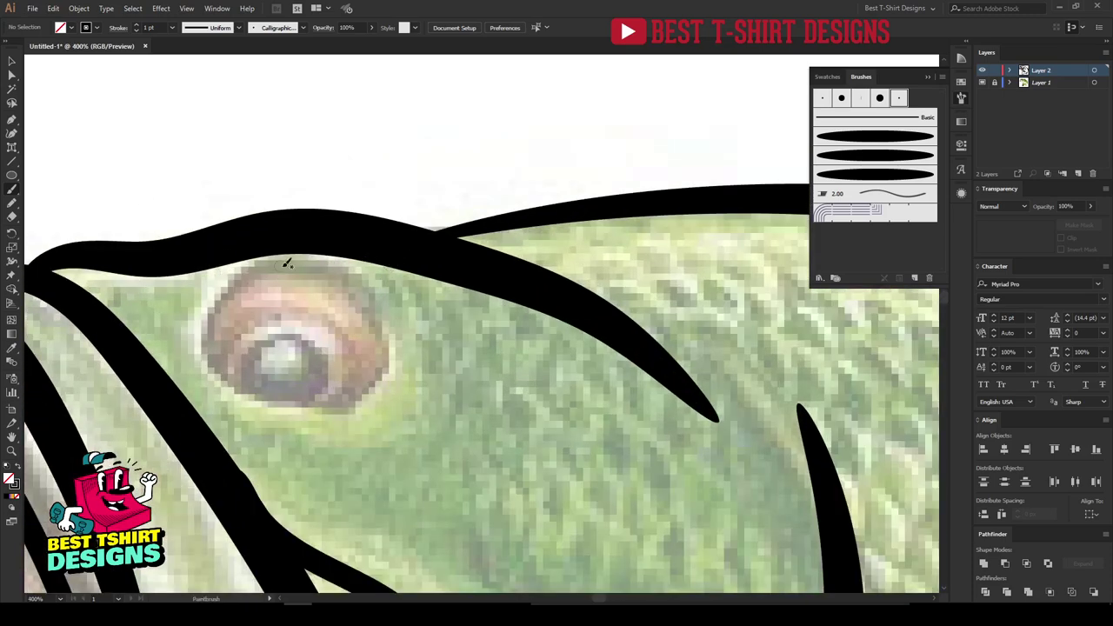
{"action": "mouse_move", "coordinate": [284, 264]}
{"action": "left_mouse_down"}
{"action": "mouse_move", "coordinate": [235, 280]}
{"action": "mouse_move", "coordinate": [210, 383]}
{"action": "mouse_move", "coordinate": [352, 423]}
{"action": "mouse_move", "coordinate": [341, 292]}
{"action": "mouse_move", "coordinate": [287, 265]}
{"action": "mouse_move", "coordinate": [254, 272]}
{"action": "mouse_move", "coordinate": [208, 315]}
{"action": "mouse_move", "coordinate": [289, 417]}
{"action": "mouse_move", "coordinate": [396, 341]}
{"action": "mouse_move", "coordinate": [306, 262]}
{"action": "mouse_move", "coordinate": [228, 298]}
{"action": "left_mouse_up"}
{"action": "key", "text": "ctrl+z"}
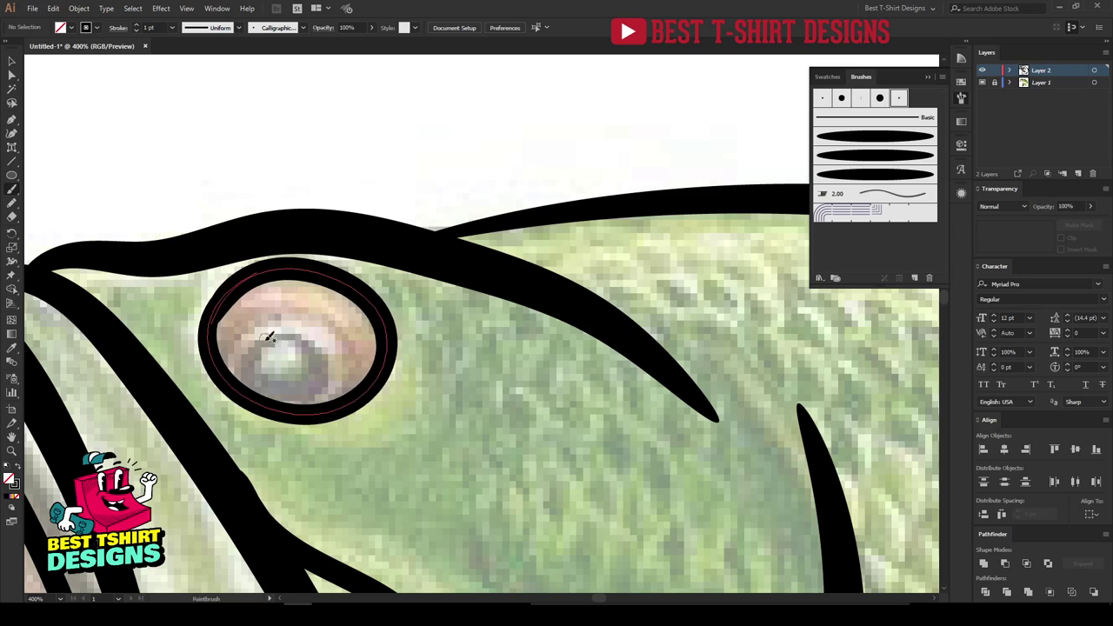
{"action": "mouse_move", "coordinate": [236, 387]}
{"action": "left_mouse_down"}
{"action": "mouse_move", "coordinate": [248, 352]}
{"action": "mouse_move", "coordinate": [296, 343]}
{"action": "mouse_move", "coordinate": [325, 368]}
{"action": "mouse_move", "coordinate": [322, 403]}
{"action": "left_mouse_up"}
{"action": "mouse_move", "coordinate": [239, 322]}
{"action": "left_mouse_down"}
{"action": "mouse_move", "coordinate": [348, 320]}
{"action": "mouse_move", "coordinate": [352, 365]}
{"action": "left_mouse_up"}
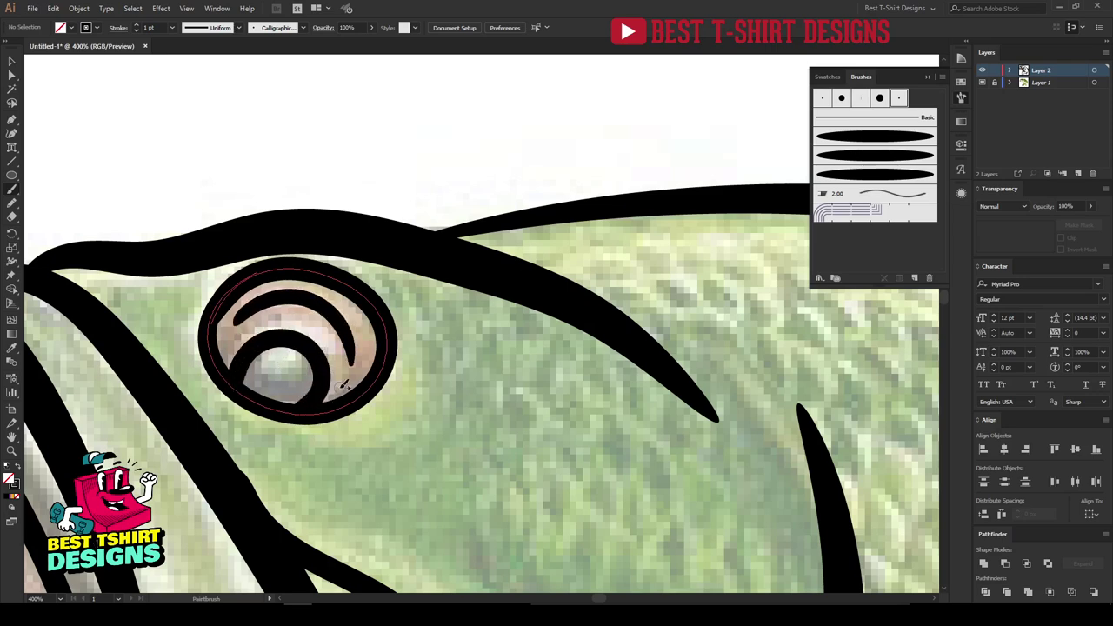
Hide the reference image layer to check the head's line art with the finished eye.
{"action": "scroll", "coordinate": [344, 386], "scroll_direction": "down", "scroll_amount": 5}
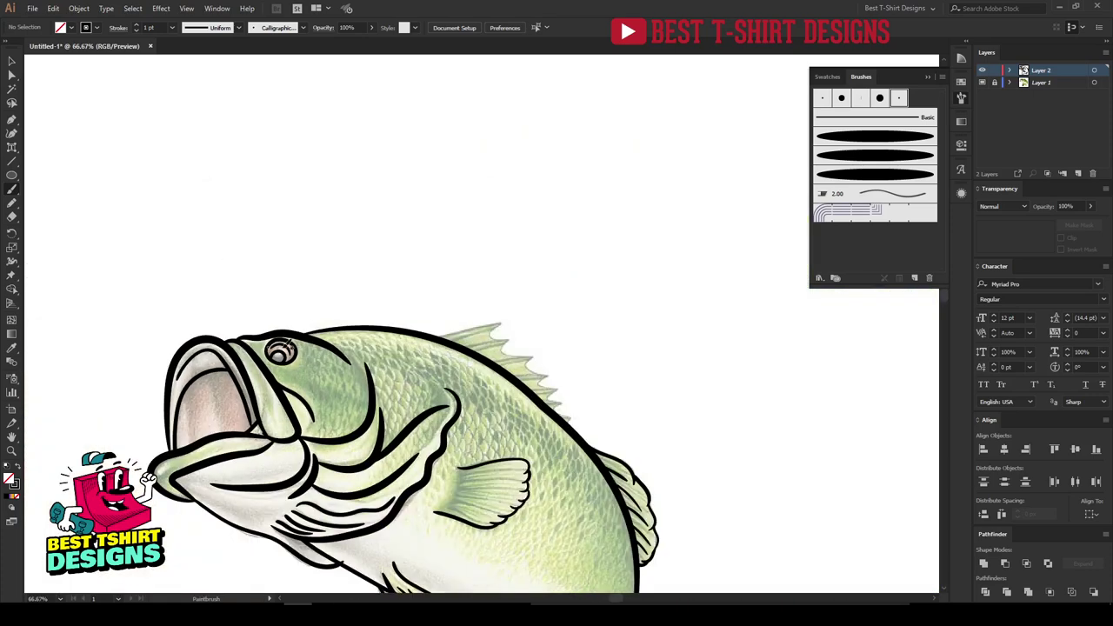
{"action": "left_click", "coordinate": [983, 83]}
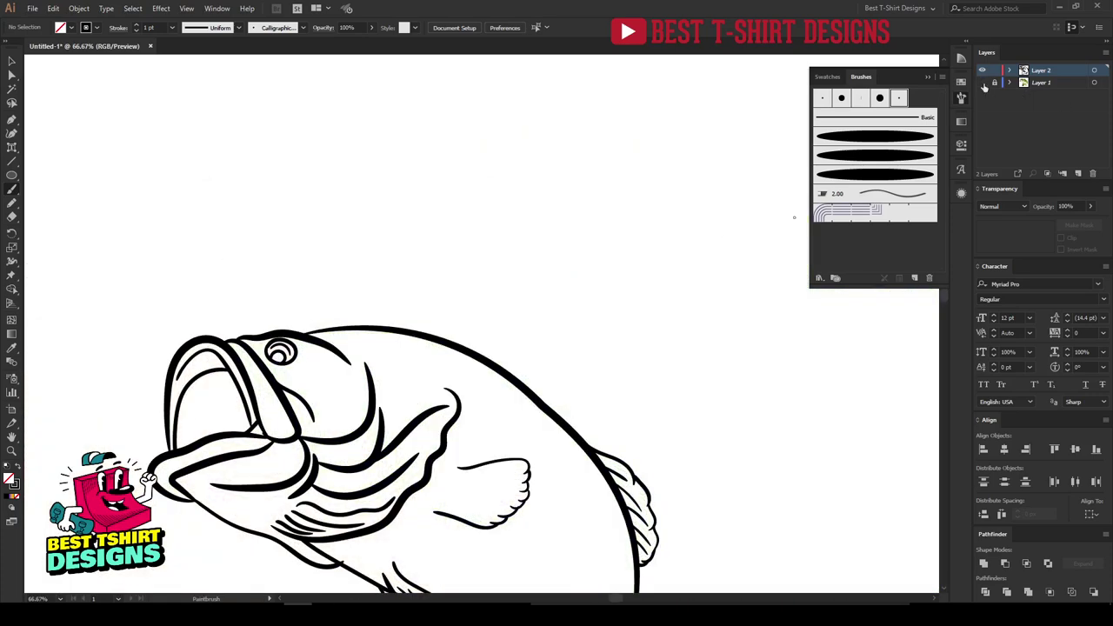
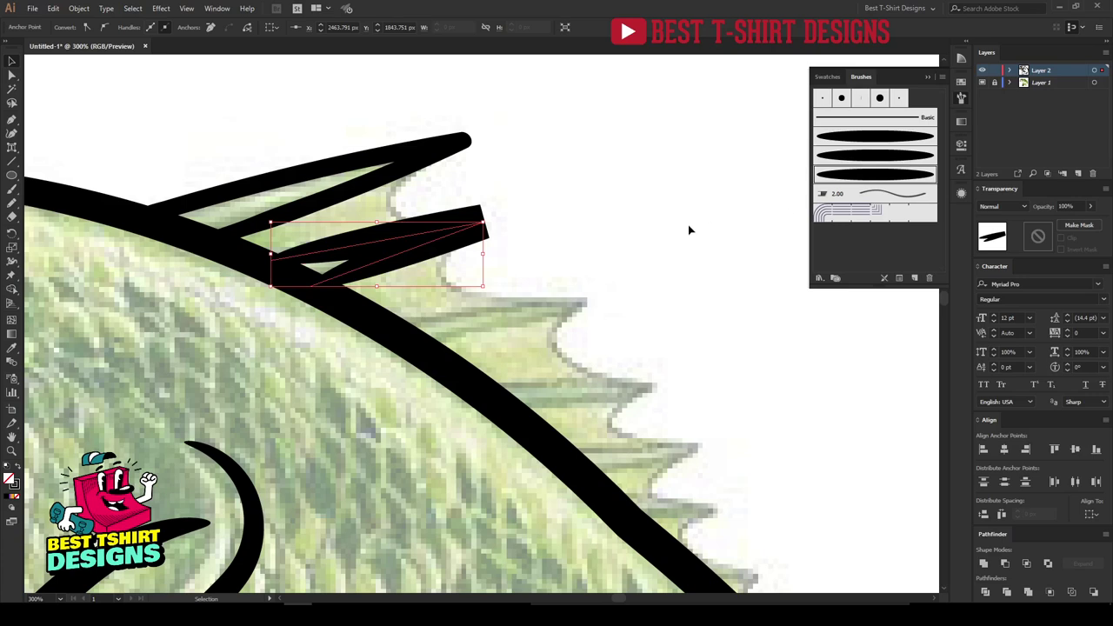
Undo the art brush strokes on the second dorsal spine, try redrawing it with the Paintbrush, and undo that stroke.
{"action": "key", "text": "ctrl+z"}
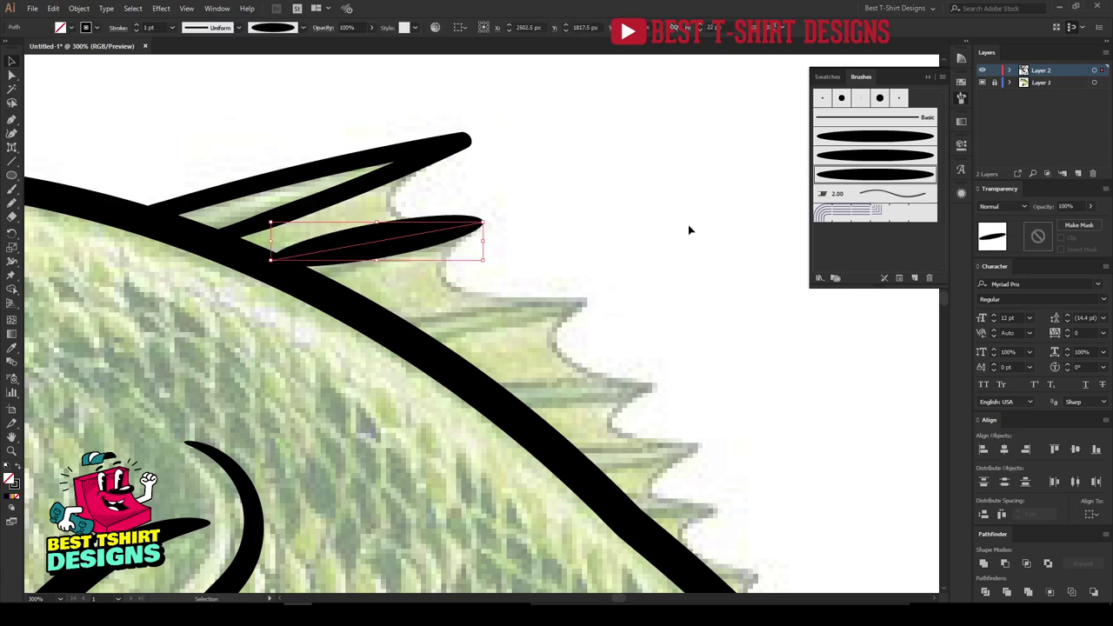
{"action": "key", "text": "ctrl+z"}
{"action": "key", "text": "b"}
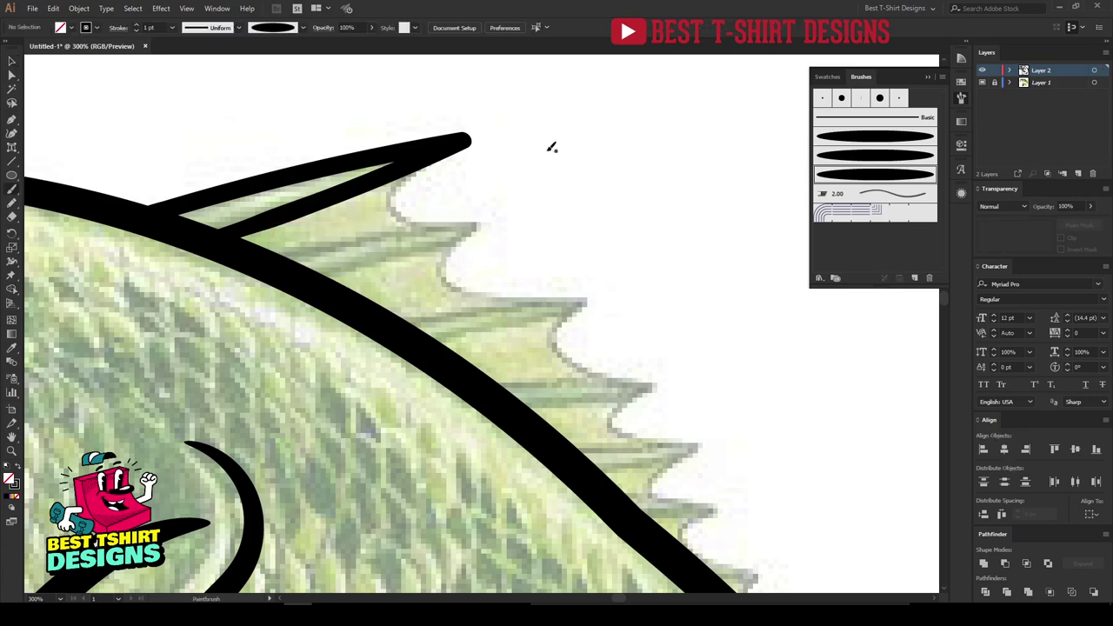
{"action": "mouse_move", "coordinate": [261, 248]}
{"action": "left_mouse_down"}
{"action": "mouse_move", "coordinate": [393, 223]}
{"action": "mouse_move", "coordinate": [489, 222]}
{"action": "mouse_move", "coordinate": [279, 275]}
{"action": "left_mouse_up"}
{"action": "key", "text": "ctrl+z"}
{"action": "left_click", "coordinate": [279, 30]}
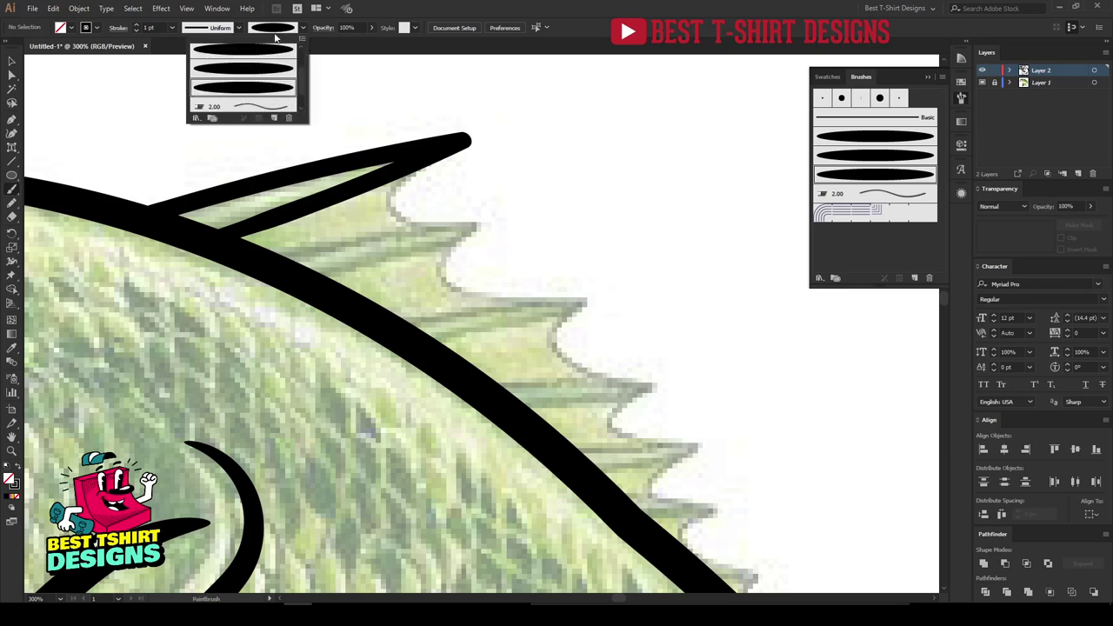
{"action": "left_click", "coordinate": [221, 28]}
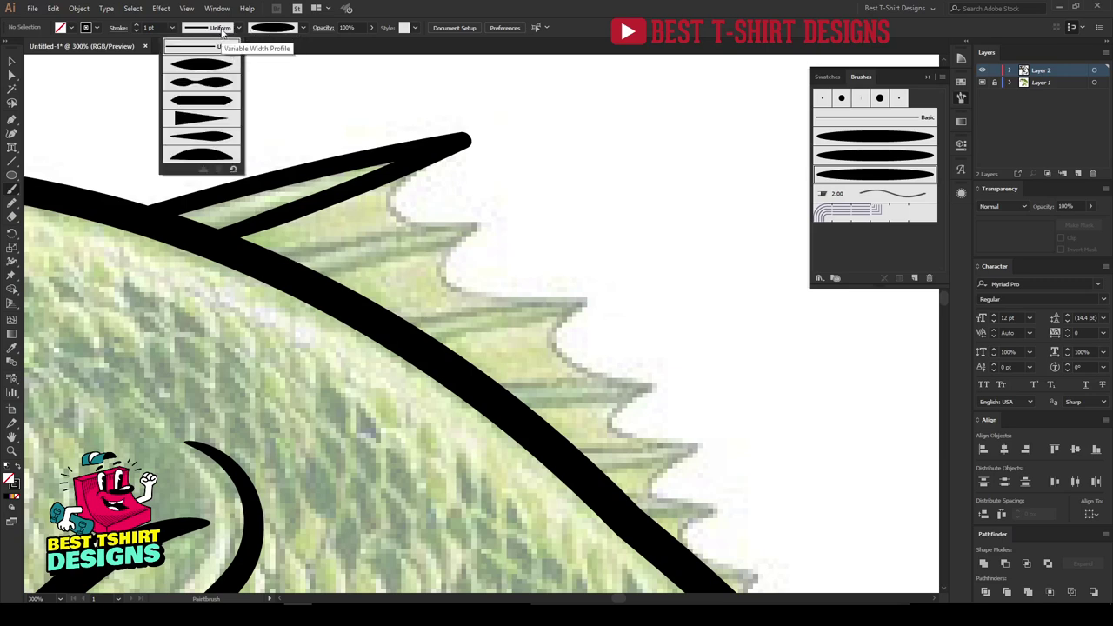
{"action": "left_click", "coordinate": [280, 30]}
{"action": "left_click", "coordinate": [336, 73]}
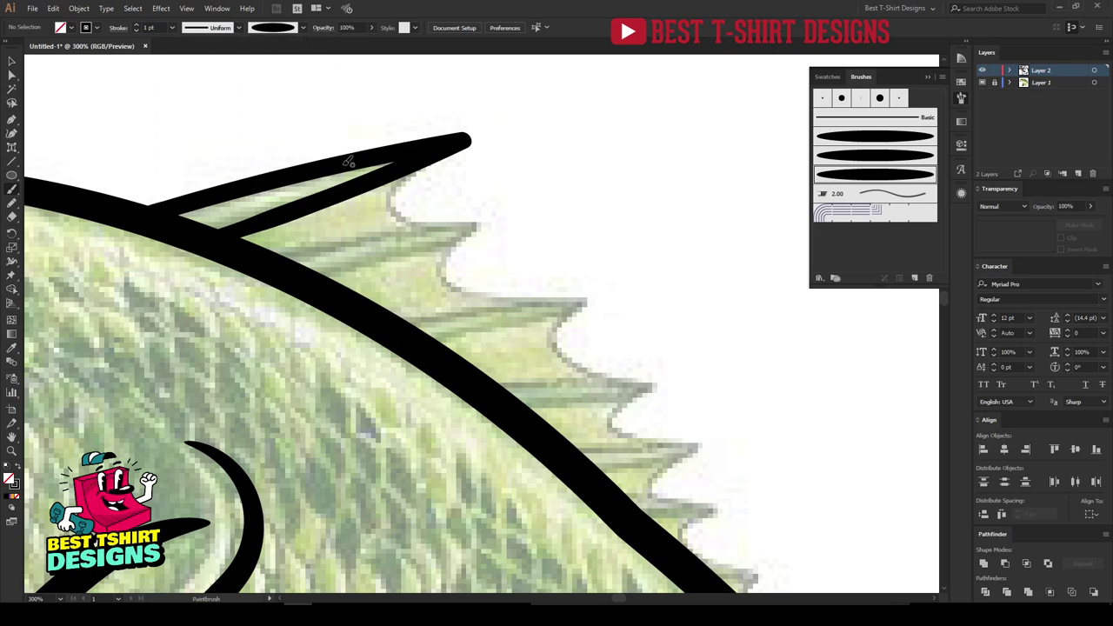
{"action": "left_click", "coordinate": [277, 29]}
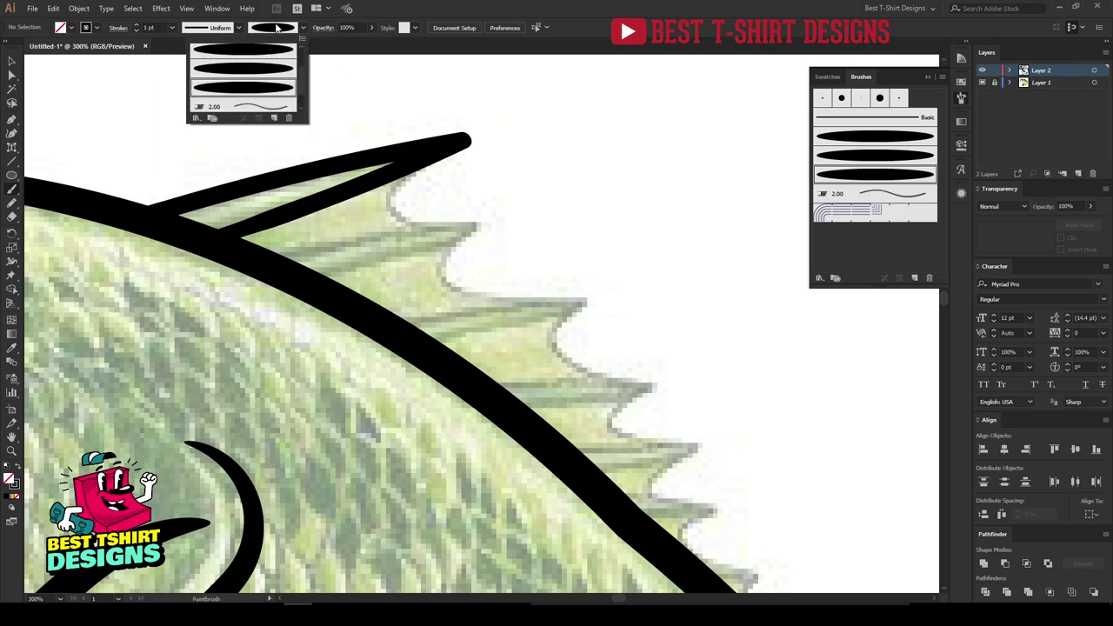
{"action": "left_click", "coordinate": [278, 29]}
{"action": "left_click", "coordinate": [223, 29]}
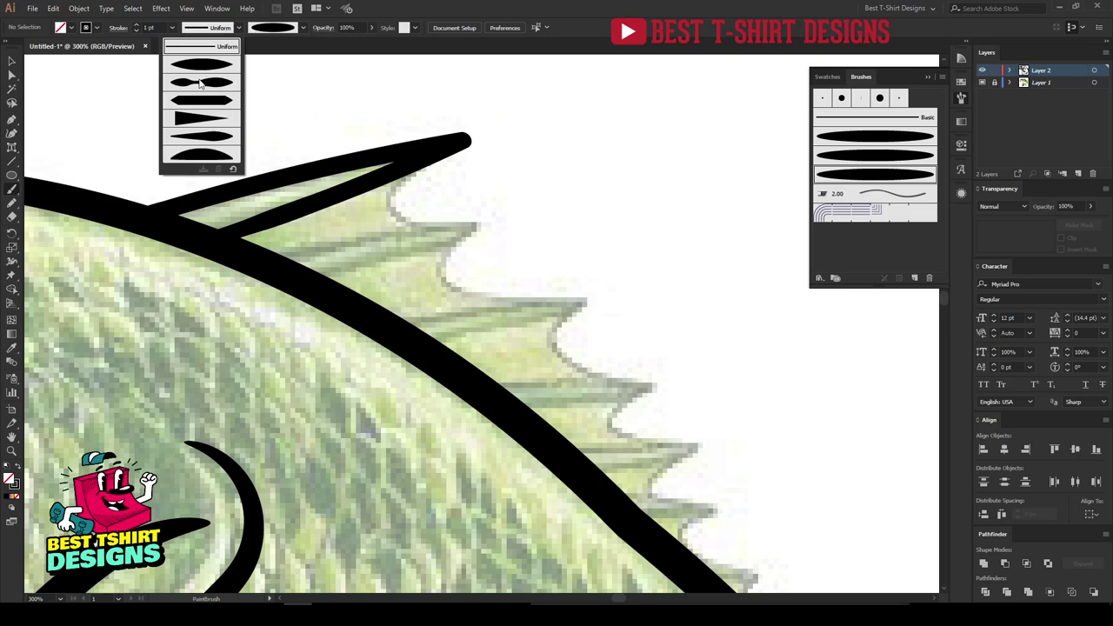
{"action": "left_click", "coordinate": [265, 28]}
Choose the last small calligraphic brush in the brush library as the Paintbrush's stroke.
{"action": "left_click", "coordinate": [275, 29]}
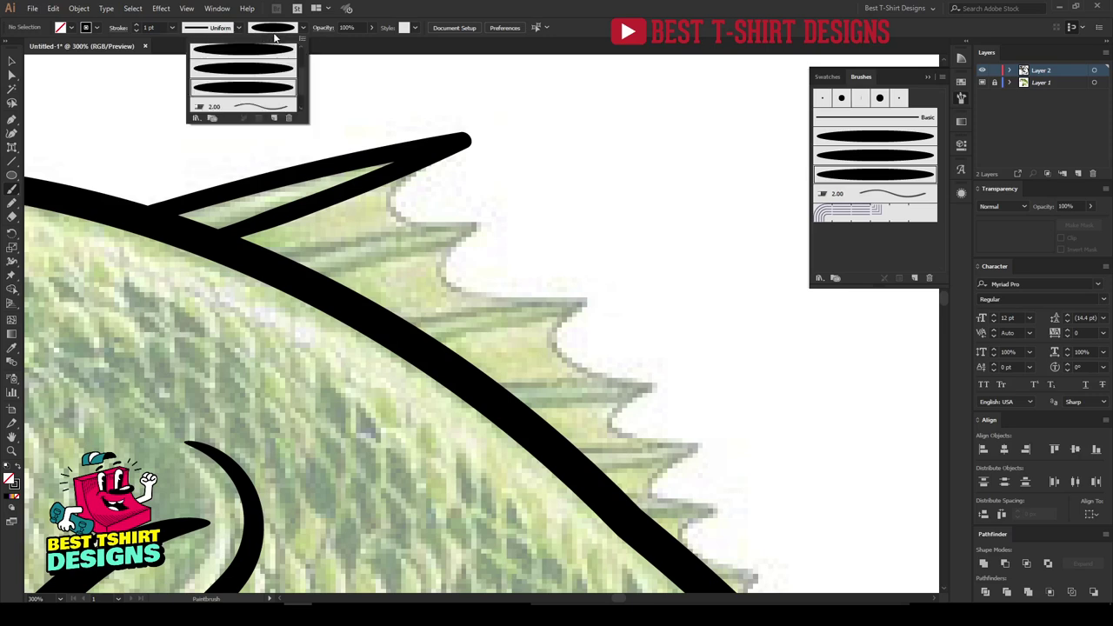
{"action": "scroll", "coordinate": [276, 87], "scroll_direction": "down", "scroll_amount": 2}
{"action": "scroll", "coordinate": [276, 88], "scroll_direction": "up", "scroll_amount": 2}
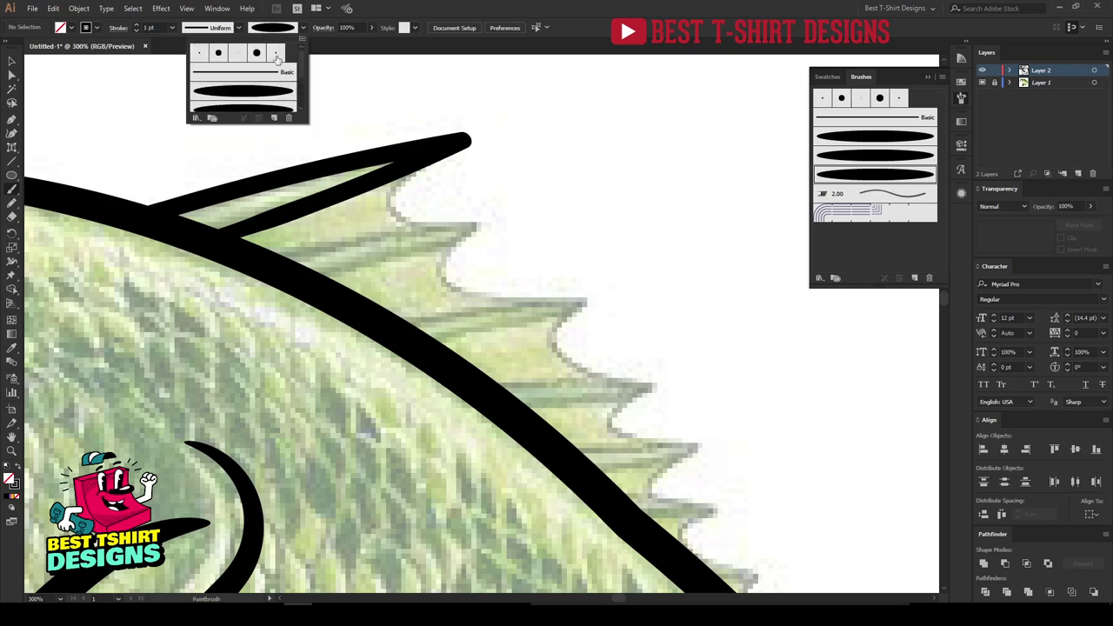
{"action": "left_click", "coordinate": [277, 57]}
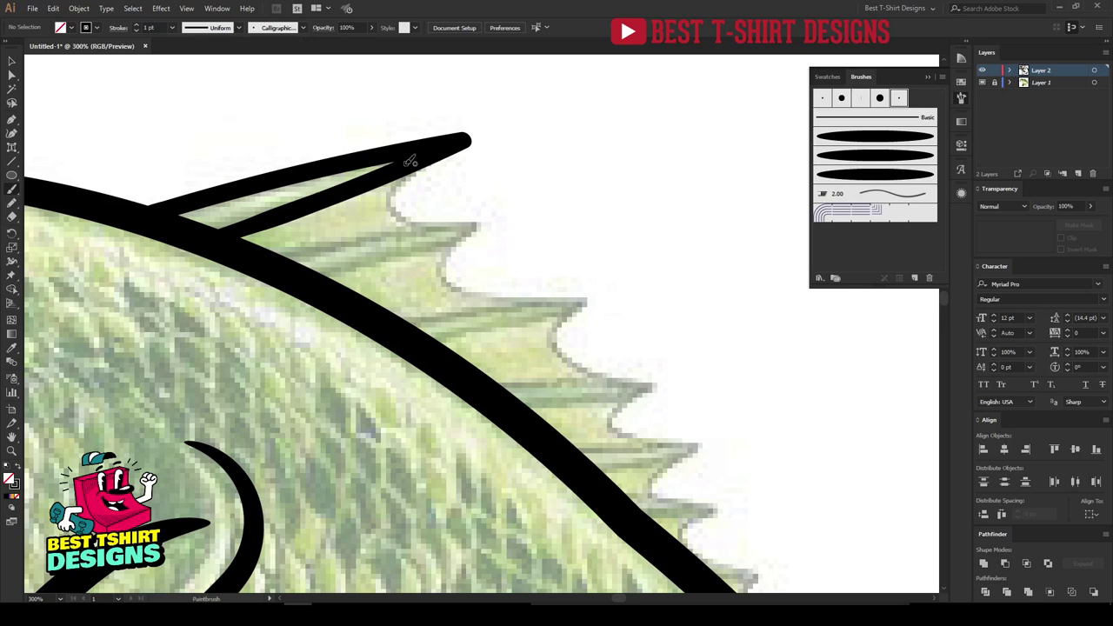
Try outlining the second dorsal spine with the small calligraphic brush, and delete the resulting thin stroke.
{"action": "mouse_move", "coordinate": [273, 254]}
{"action": "left_mouse_down"}
{"action": "mouse_move", "coordinate": [488, 221]}
{"action": "mouse_move", "coordinate": [291, 280]}
{"action": "left_mouse_up"}
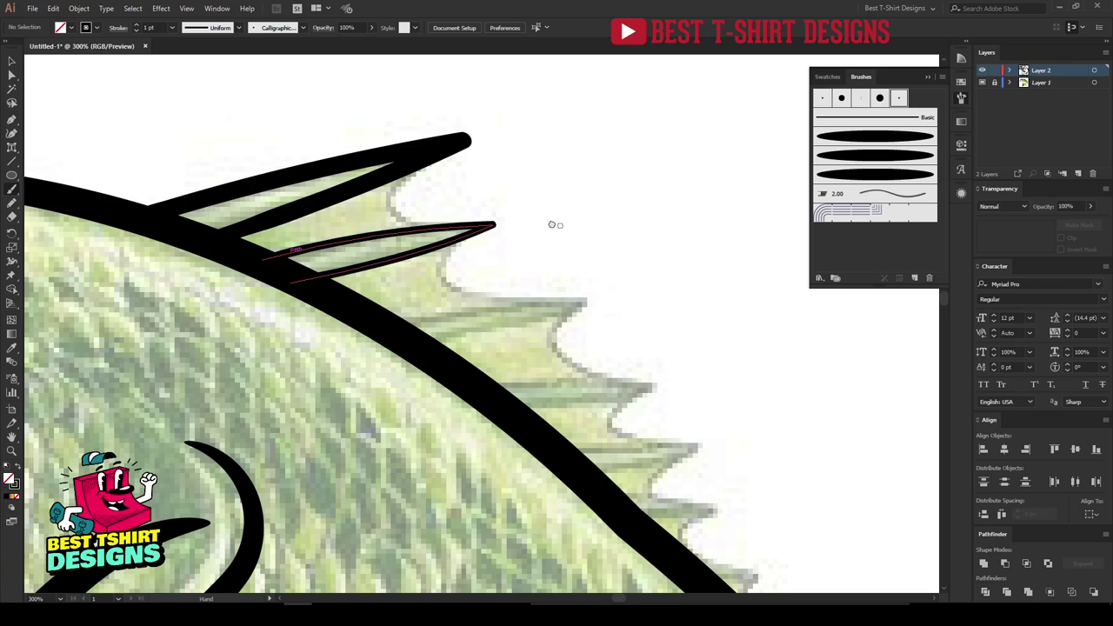
{"action": "left_click_drag", "start_coordinate": [551, 225], "coordinate": [522, 169]}
{"action": "key", "text": "v"}
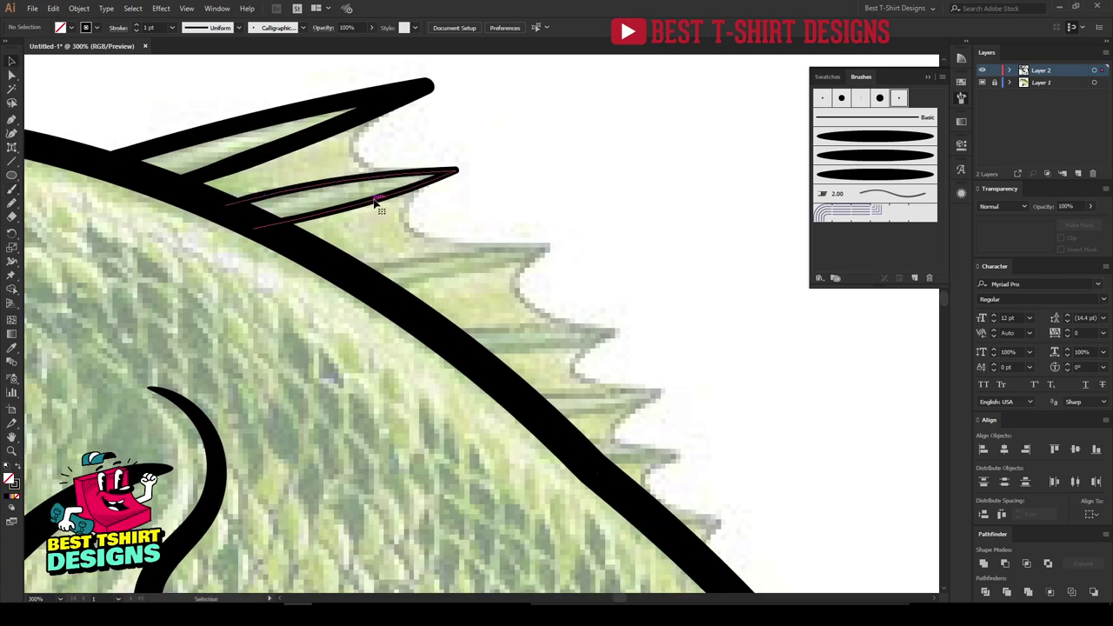
{"action": "left_click", "coordinate": [377, 201]}
{"action": "key", "text": "Delete"}
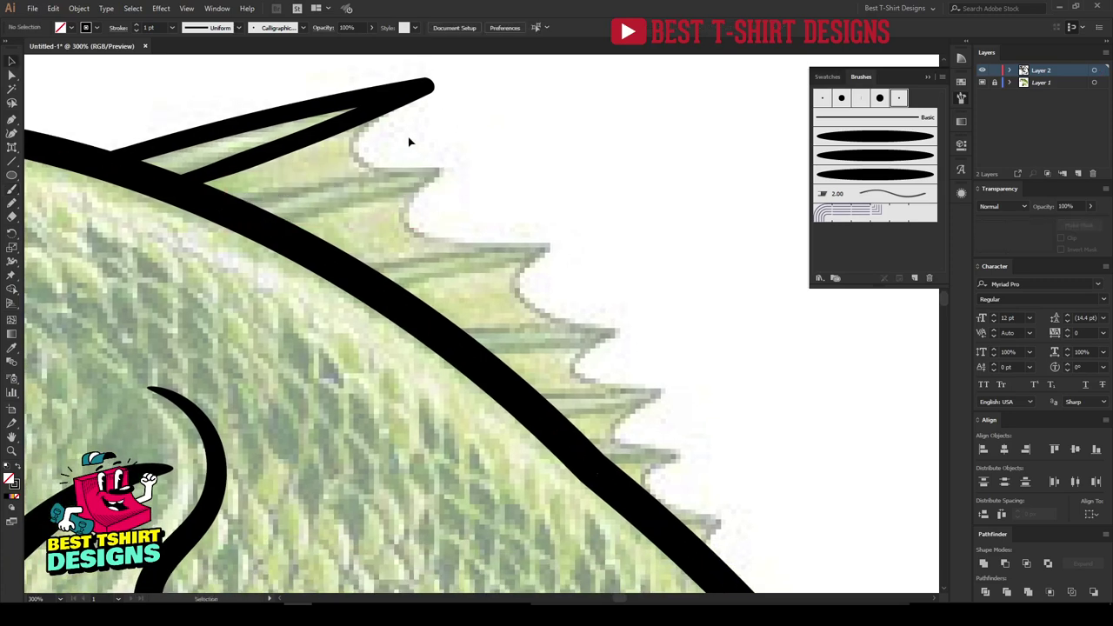
Pick up the first dorsal spine's stroke appearance and outline the second spine as a pointed spike with the Paintbrush.
{"action": "left_click", "coordinate": [340, 114]}
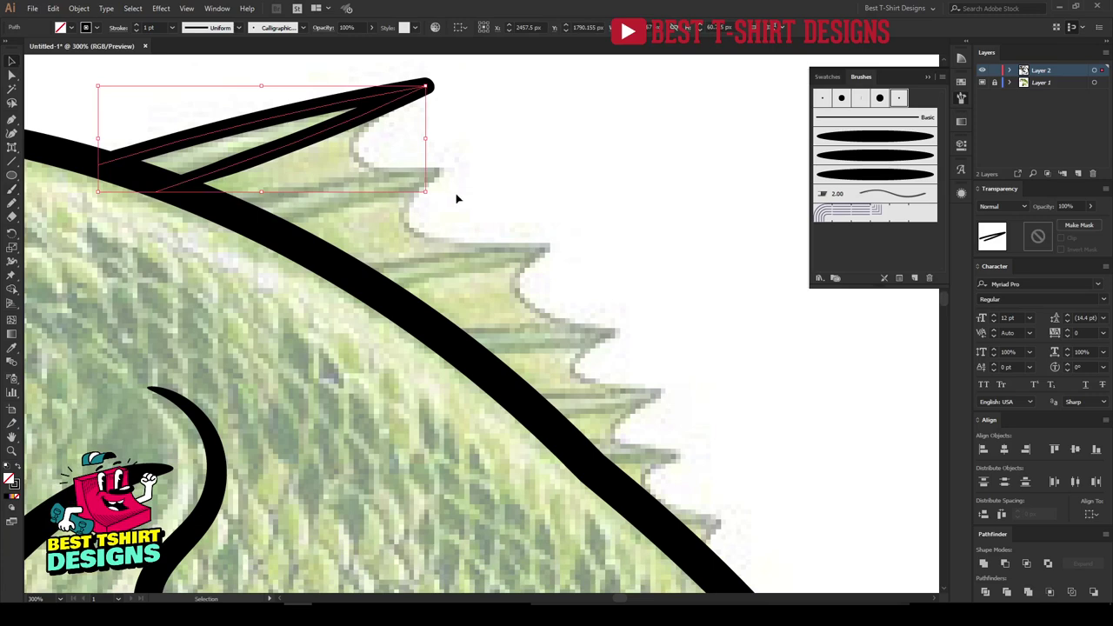
{"action": "key", "text": "b"}
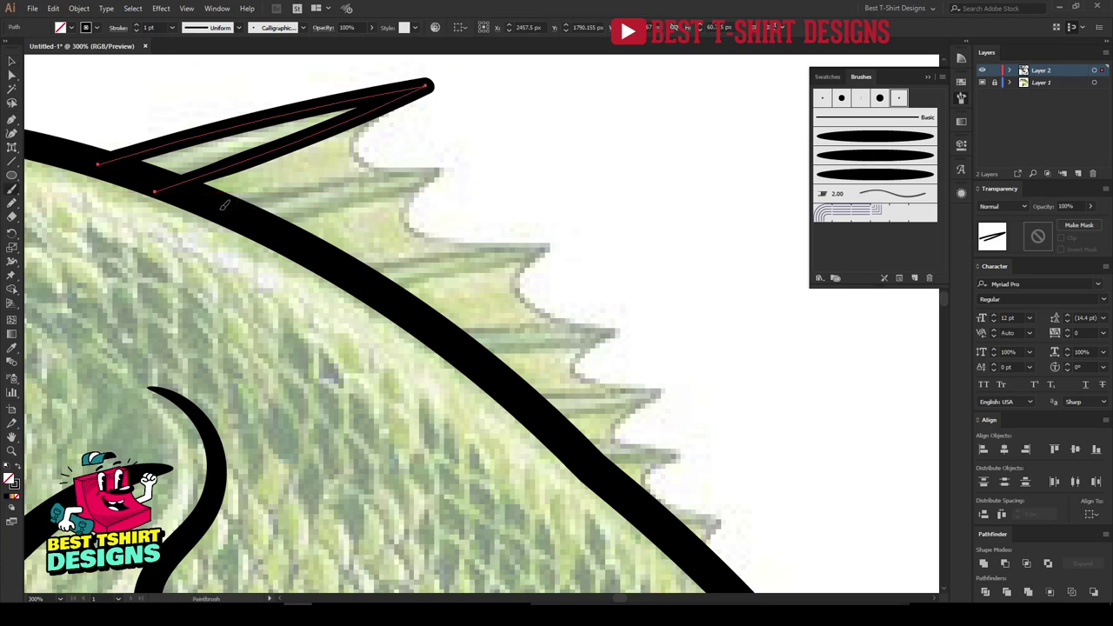
{"action": "left_click_drag", "start_coordinate": [233, 204], "coordinate": [461, 171]}
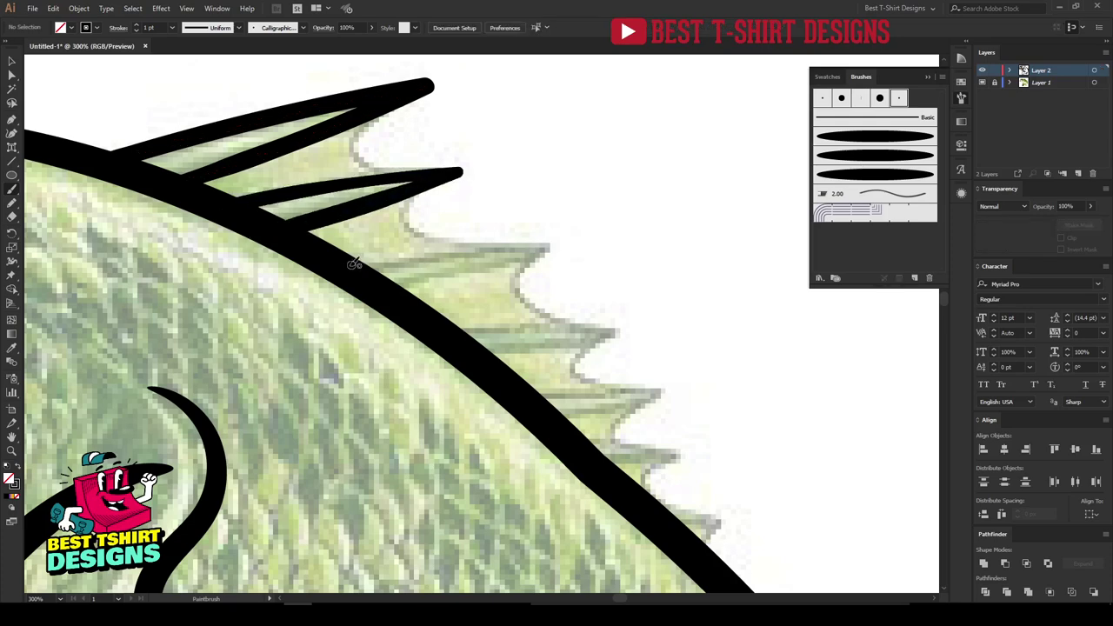
Outline the five remaining dorsal spines as pointed spikes rising from the thick back contour.
{"action": "mouse_move", "coordinate": [363, 267]}
{"action": "left_mouse_down"}
{"action": "mouse_move", "coordinate": [564, 241]}
{"action": "mouse_move", "coordinate": [401, 291]}
{"action": "left_mouse_up"}
{"action": "left_click_drag", "start_coordinate": [553, 271], "coordinate": [472, 161]}
{"action": "mouse_move", "coordinate": [362, 224]}
{"action": "left_mouse_down"}
{"action": "mouse_move", "coordinate": [547, 219]}
{"action": "mouse_move", "coordinate": [391, 246]}
{"action": "left_mouse_up"}
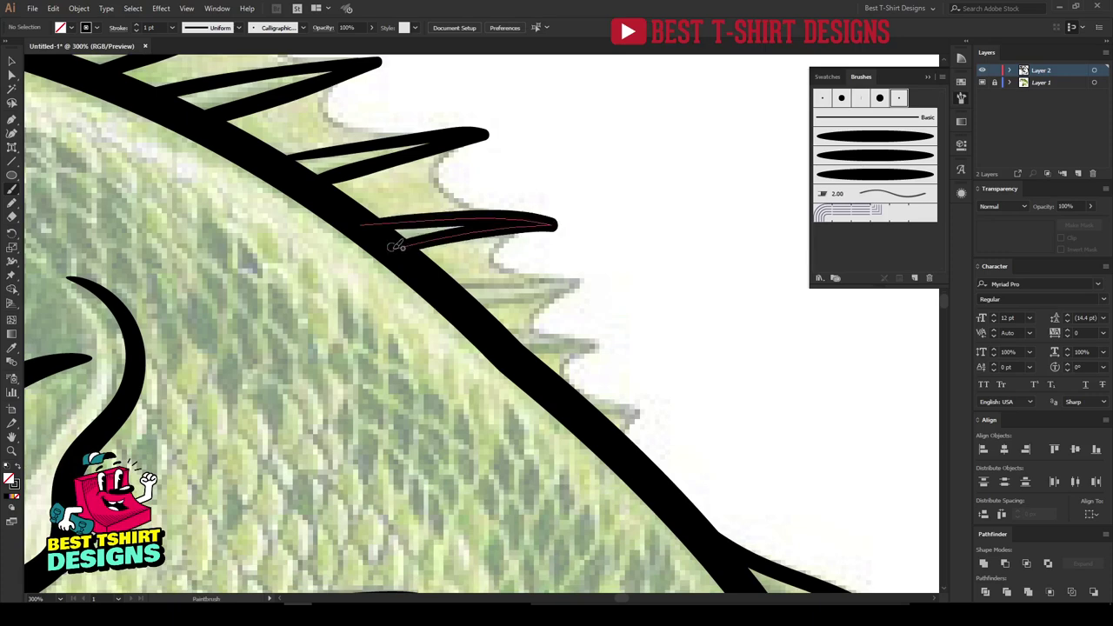
{"action": "left_click_drag", "start_coordinate": [528, 247], "coordinate": [462, 165]}
{"action": "mouse_move", "coordinate": [397, 201]}
{"action": "left_mouse_down"}
{"action": "mouse_move", "coordinate": [522, 193]}
{"action": "mouse_move", "coordinate": [401, 230]}
{"action": "mouse_move", "coordinate": [384, 223]}
{"action": "mouse_move", "coordinate": [368, 165]}
{"action": "mouse_move", "coordinate": [475, 187]}
{"action": "mouse_move", "coordinate": [407, 216]}
{"action": "left_mouse_up"}
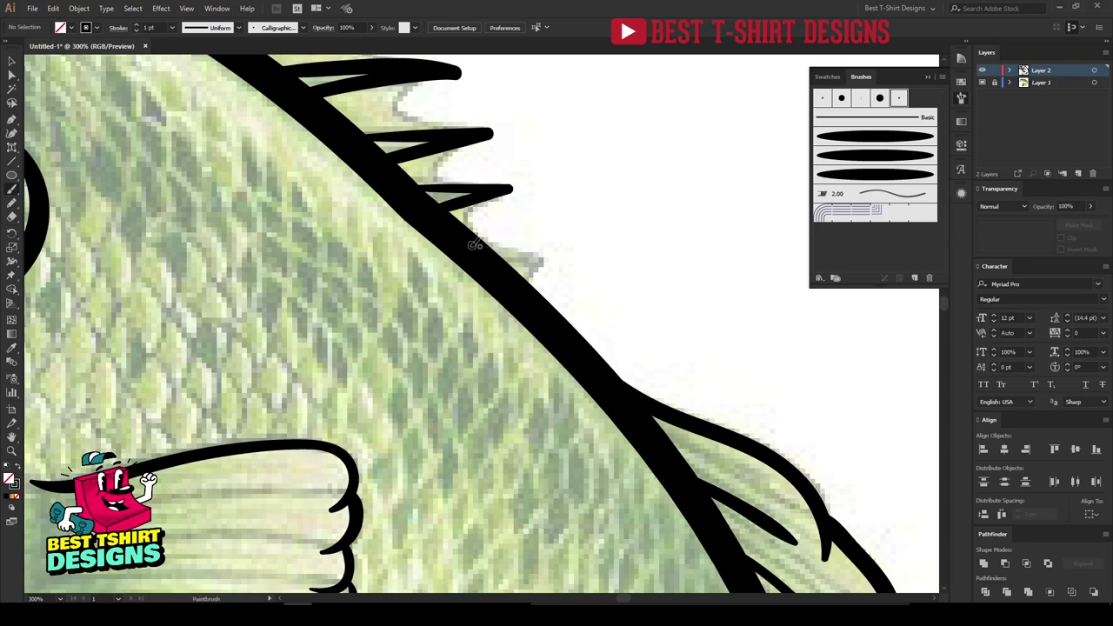
{"action": "mouse_move", "coordinate": [487, 252]}
{"action": "left_mouse_down"}
{"action": "mouse_move", "coordinate": [517, 256]}
{"action": "mouse_move", "coordinate": [492, 273]}
{"action": "left_mouse_up"}
Trace the curved membrane edges between all neighbouring dorsal spines, redrawing the last curve before the rearmost spine.
{"action": "mouse_move", "coordinate": [529, 191]}
{"action": "left_mouse_down"}
{"action": "mouse_move", "coordinate": [524, 328]}
{"action": "mouse_move", "coordinate": [540, 311]}
{"action": "left_mouse_up"}
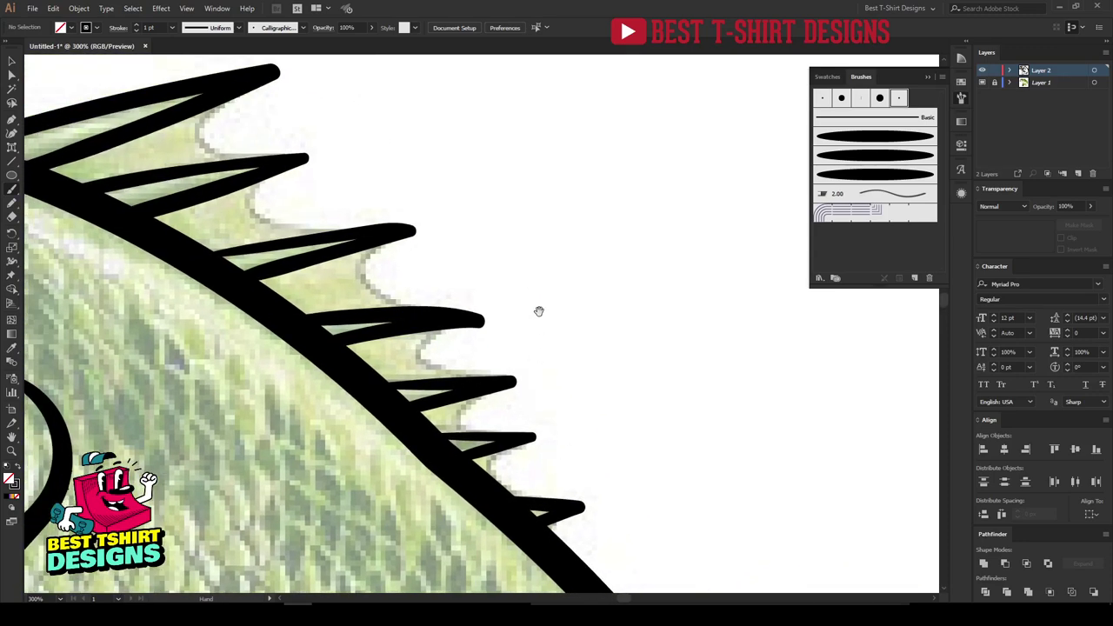
{"action": "mouse_move", "coordinate": [222, 96]}
{"action": "left_mouse_down"}
{"action": "mouse_move", "coordinate": [215, 145]}
{"action": "mouse_move", "coordinate": [261, 156]}
{"action": "mouse_move", "coordinate": [269, 220]}
{"action": "mouse_move", "coordinate": [319, 234]}
{"action": "mouse_move", "coordinate": [375, 227]}
{"action": "mouse_move", "coordinate": [364, 274]}
{"action": "mouse_move", "coordinate": [427, 315]}
{"action": "left_mouse_up"}
{"action": "left_click_drag", "start_coordinate": [470, 251], "coordinate": [462, 149]}
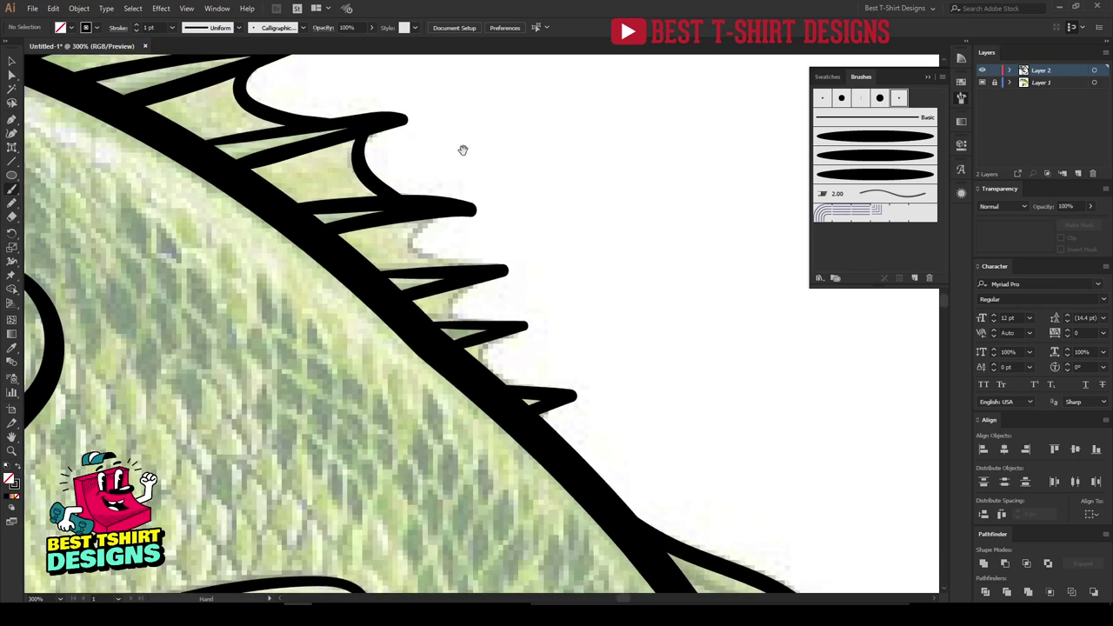
{"action": "mouse_move", "coordinate": [442, 212]}
{"action": "left_mouse_down"}
{"action": "mouse_move", "coordinate": [407, 244]}
{"action": "mouse_move", "coordinate": [474, 269]}
{"action": "left_mouse_up"}
{"action": "scroll", "coordinate": [512, 206], "scroll_direction": "down", "scroll_amount": 2}
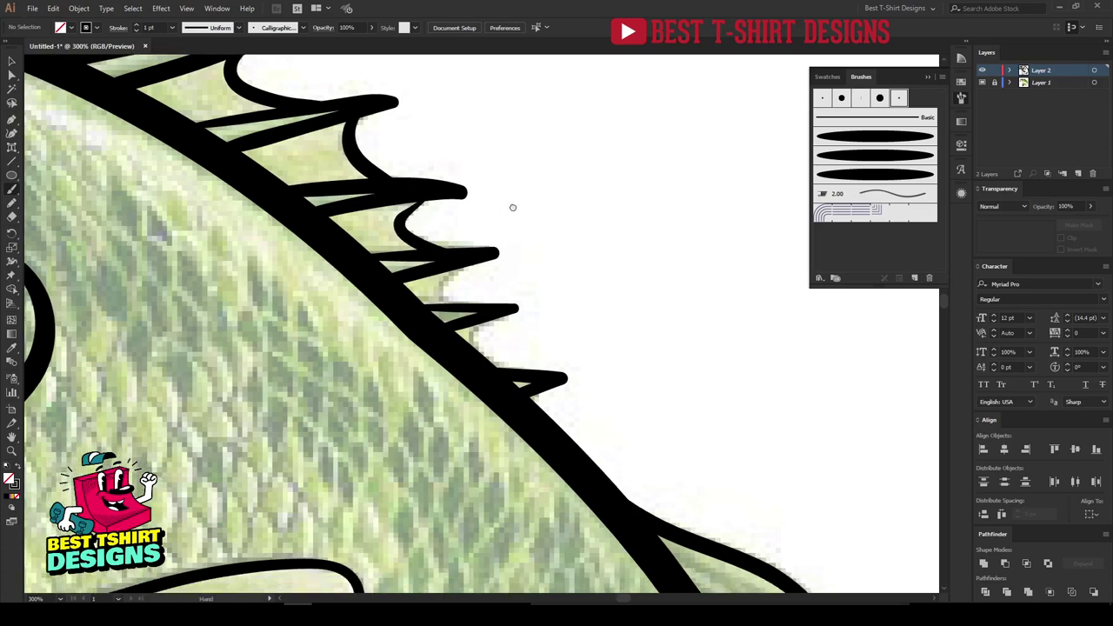
{"action": "mouse_move", "coordinate": [488, 206]}
{"action": "left_mouse_down"}
{"action": "mouse_move", "coordinate": [450, 227]}
{"action": "mouse_move", "coordinate": [491, 251]}
{"action": "mouse_move", "coordinate": [515, 206]}
{"action": "mouse_move", "coordinate": [486, 250]}
{"action": "mouse_move", "coordinate": [551, 276]}
{"action": "left_mouse_up"}
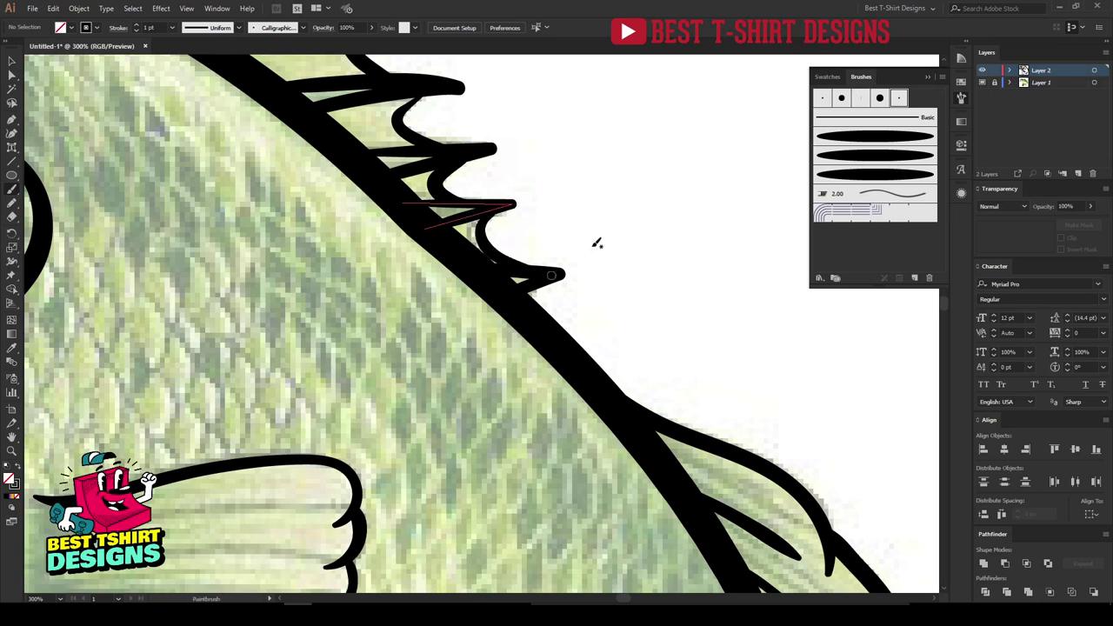
{"action": "key", "text": "ctrl+z"}
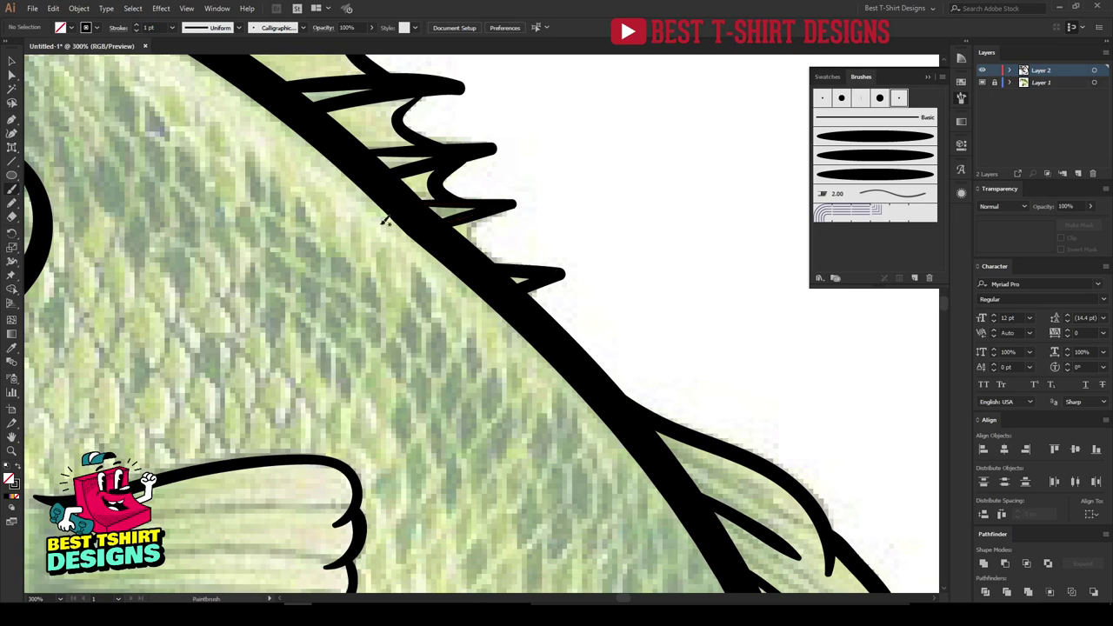
{"action": "mouse_move", "coordinate": [504, 206]}
{"action": "left_mouse_down"}
{"action": "mouse_move", "coordinate": [502, 258]}
{"action": "mouse_move", "coordinate": [545, 267]}
{"action": "left_mouse_up"}
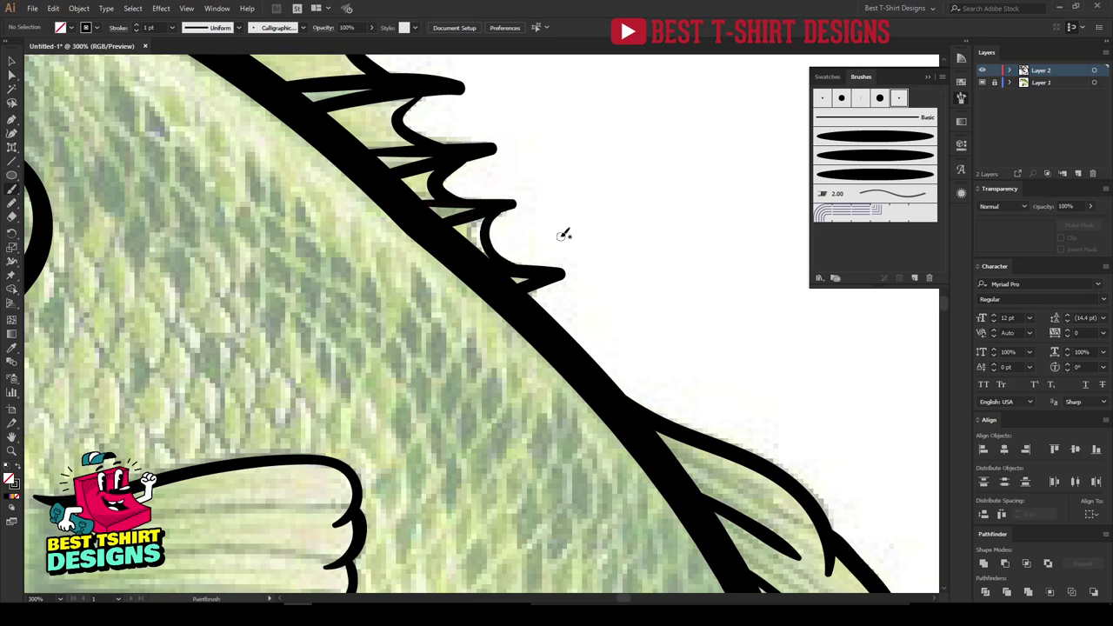
Draw tapered ray lines across the lower half of the tail fin, following the reference's dark stripes.
{"action": "scroll", "coordinate": [529, 236], "scroll_direction": "down", "scroll_amount": 5}
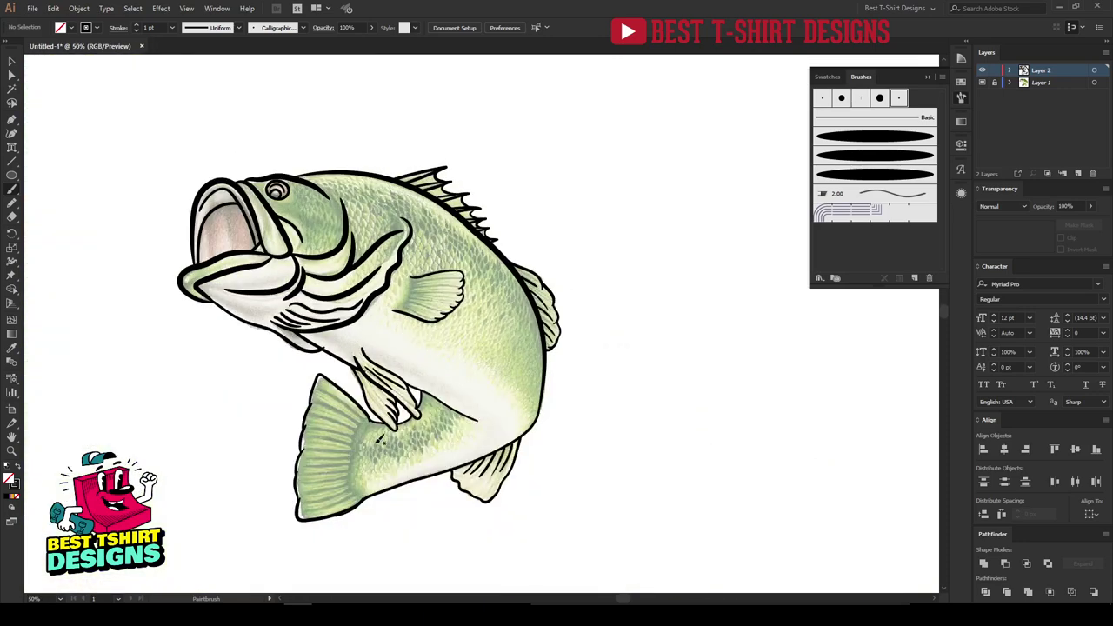
{"action": "scroll", "coordinate": [388, 496], "scroll_direction": "up", "scroll_amount": 3}
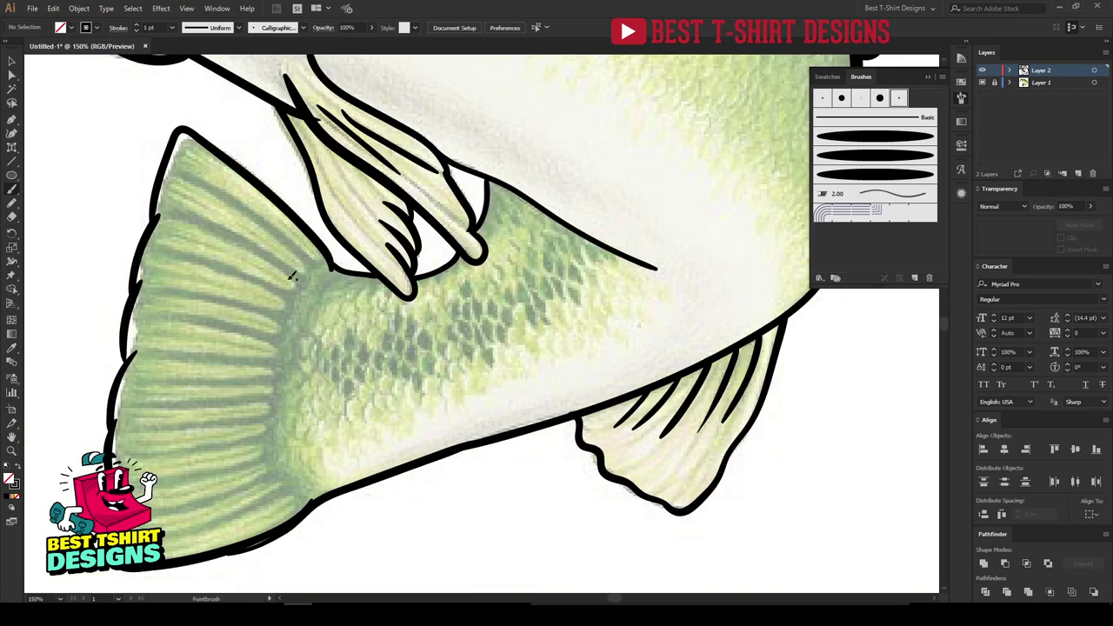
{"action": "left_click_drag", "start_coordinate": [374, 372], "coordinate": [464, 266]}
{"action": "mouse_move", "coordinate": [375, 376]}
{"action": "left_mouse_down"}
{"action": "mouse_move", "coordinate": [332, 406]}
{"action": "mouse_move", "coordinate": [245, 427]}
{"action": "left_mouse_up"}
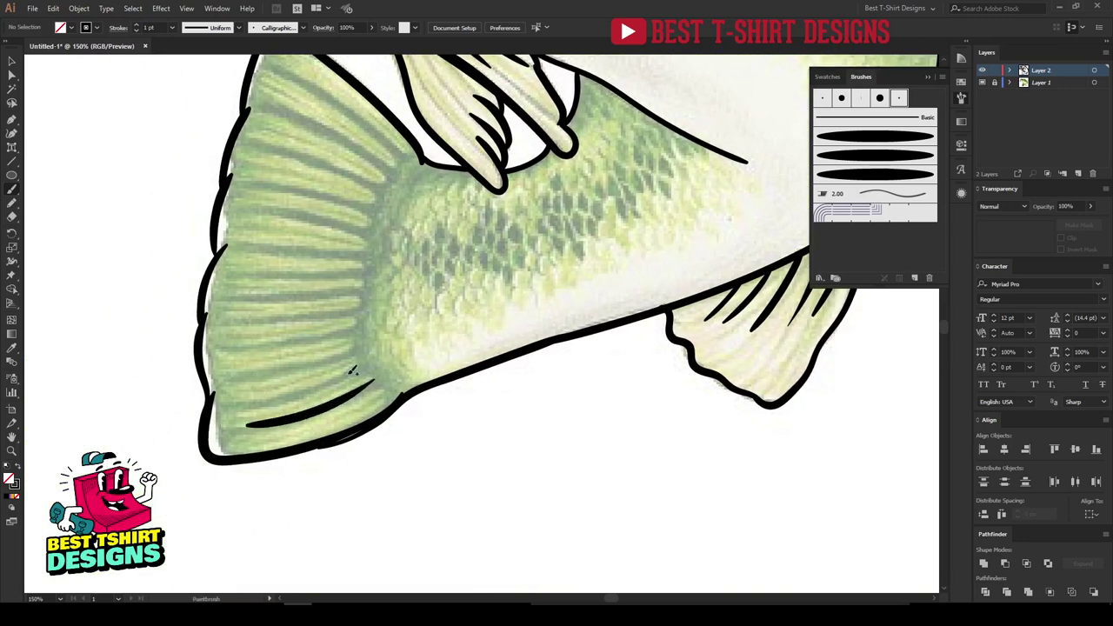
{"action": "mouse_move", "coordinate": [360, 366]}
{"action": "left_mouse_down"}
{"action": "mouse_move", "coordinate": [242, 400]}
{"action": "mouse_move", "coordinate": [244, 377]}
{"action": "left_mouse_up"}
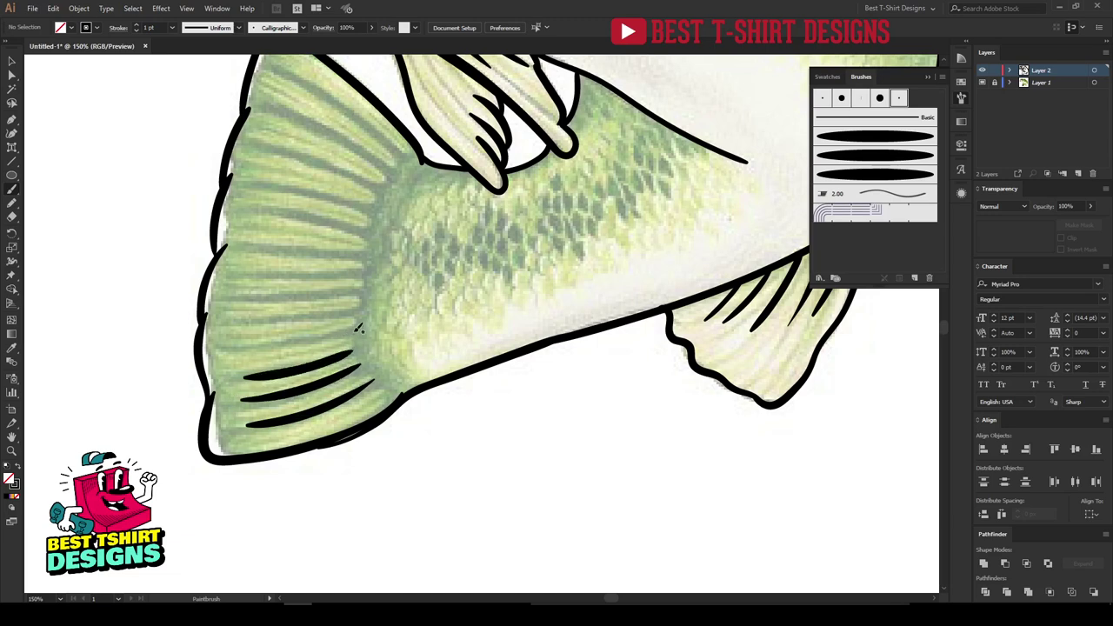
{"action": "left_click_drag", "start_coordinate": [357, 331], "coordinate": [244, 355]}
{"action": "left_click_drag", "start_coordinate": [363, 308], "coordinate": [246, 316]}
{"action": "mouse_move", "coordinate": [358, 285]}
{"action": "left_mouse_down"}
{"action": "mouse_move", "coordinate": [251, 298]}
{"action": "mouse_move", "coordinate": [248, 278]}
{"action": "left_mouse_up"}
Try two versions of the ray line across the middle of the tail fin and undo both.
{"action": "left_click_drag", "start_coordinate": [365, 249], "coordinate": [306, 248]}
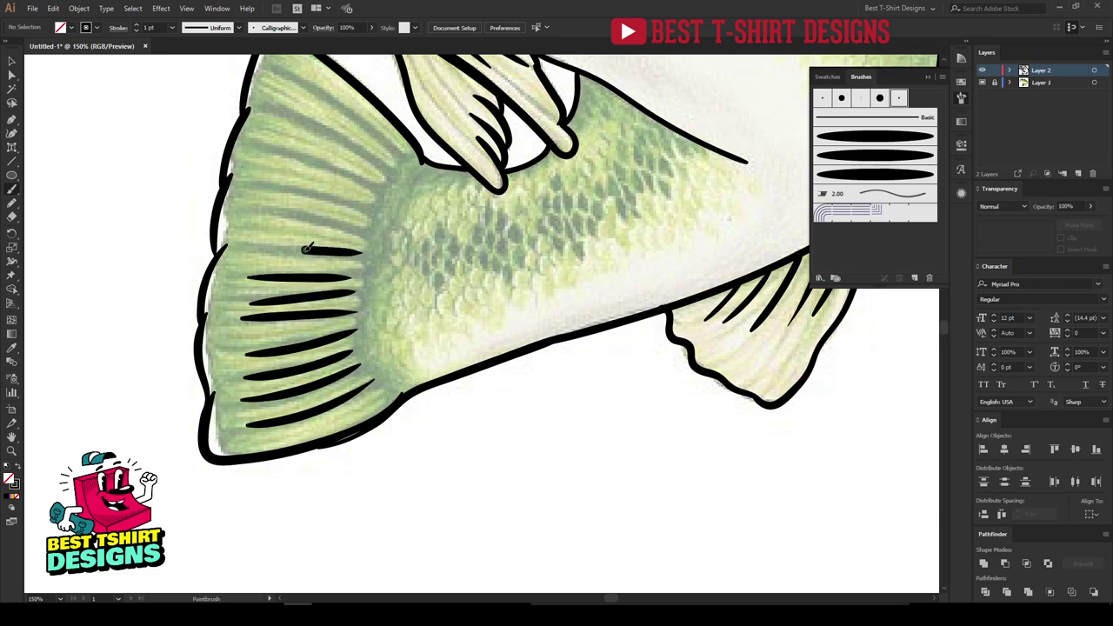
{"action": "key", "text": "ctrl+z"}
{"action": "left_click_drag", "start_coordinate": [356, 255], "coordinate": [231, 245]}
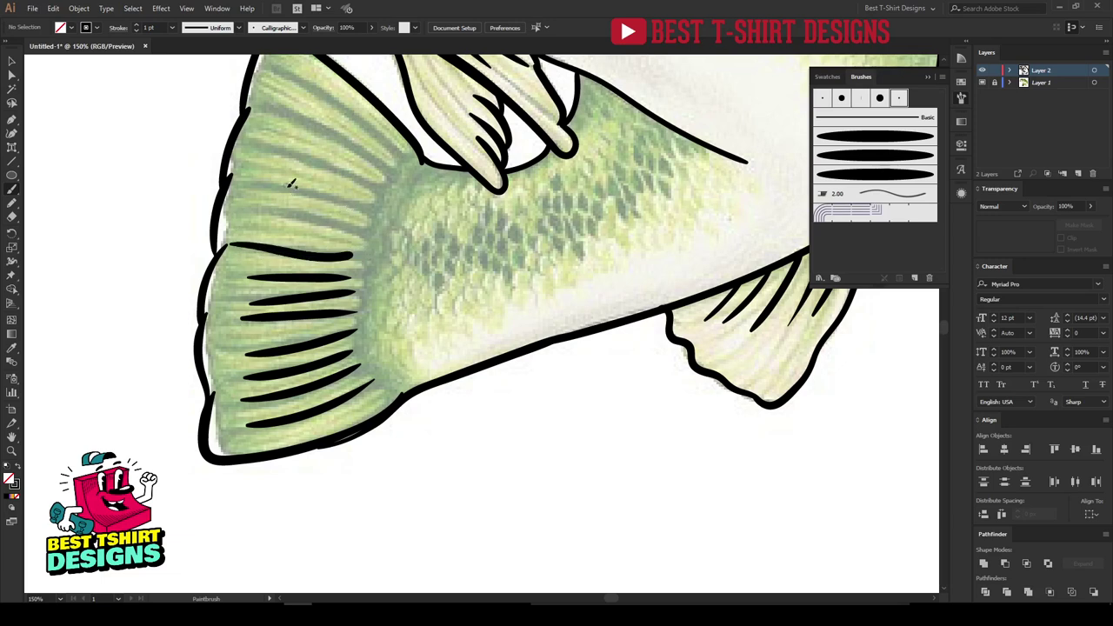
{"action": "key", "text": "ctrl+z"}
Draw the tail fin's middle ray line and fan tapered ray lines across its upper half.
{"action": "left_click_drag", "start_coordinate": [351, 256], "coordinate": [227, 242]}
{"action": "left_click_drag", "start_coordinate": [360, 224], "coordinate": [254, 212]}
{"action": "left_click_drag", "start_coordinate": [368, 200], "coordinate": [233, 185]}
{"action": "left_click_drag", "start_coordinate": [381, 188], "coordinate": [287, 160]}
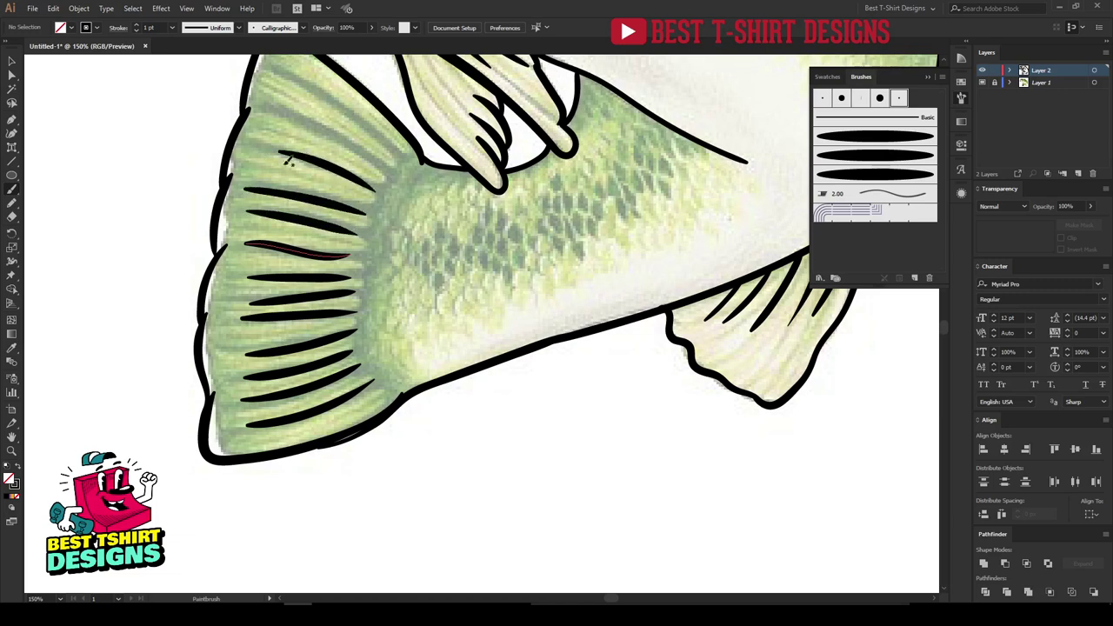
{"action": "left_click_drag", "start_coordinate": [387, 171], "coordinate": [266, 119]}
{"action": "left_click_drag", "start_coordinate": [395, 157], "coordinate": [304, 85]}
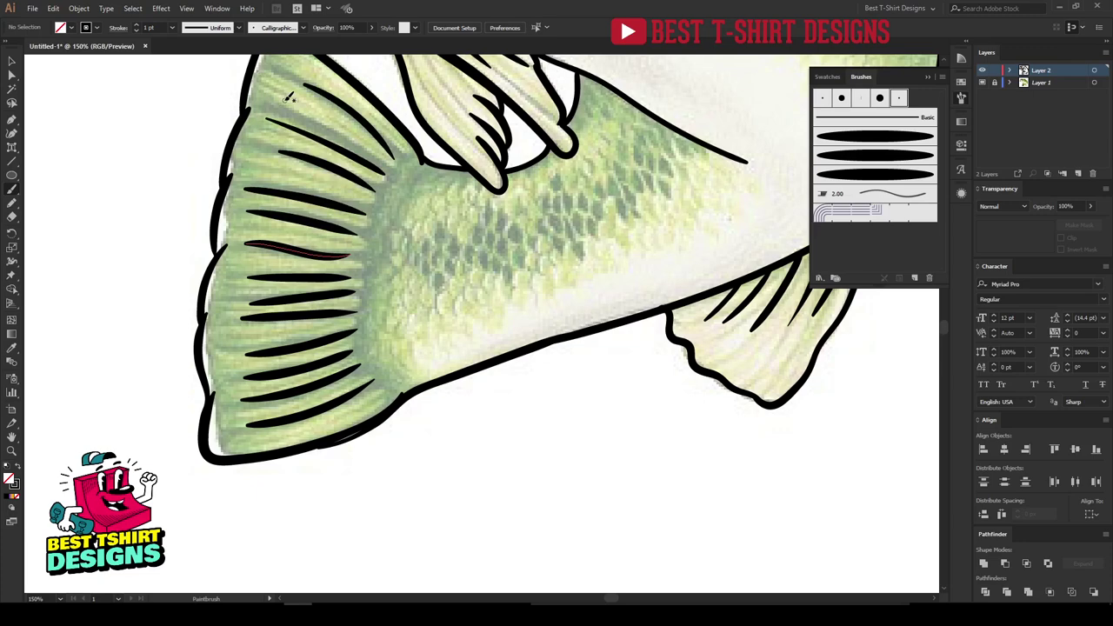
Examine the tail fin's ray lines and the traced line art over the whole bass.
{"action": "scroll", "coordinate": [314, 205], "scroll_direction": "down", "scroll_amount": 1}
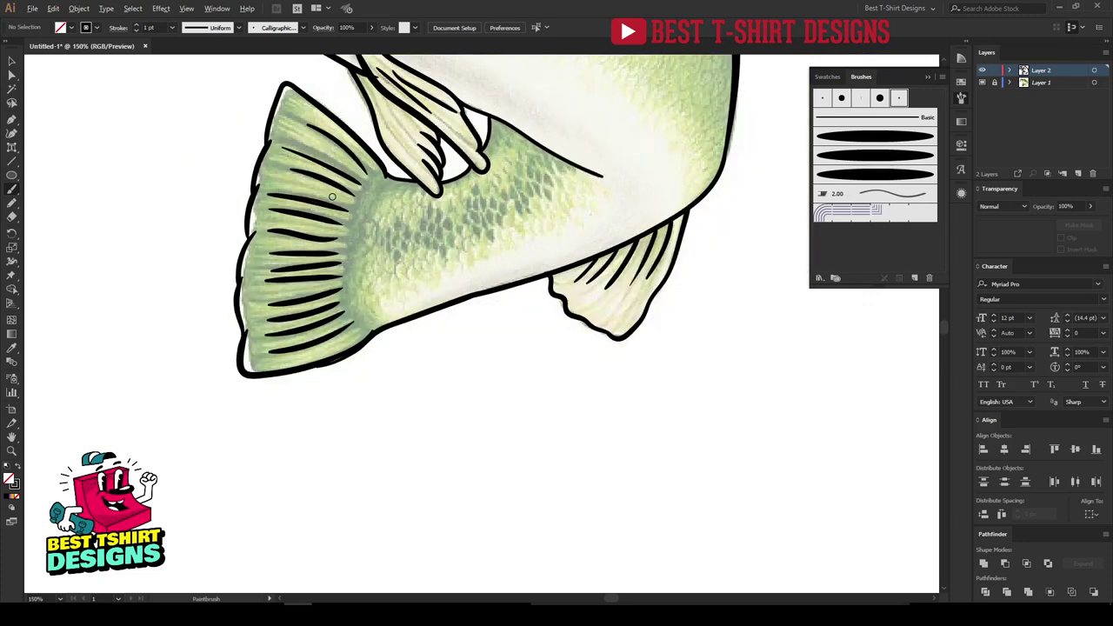
{"action": "scroll", "coordinate": [331, 197], "scroll_direction": "up", "scroll_amount": 1}
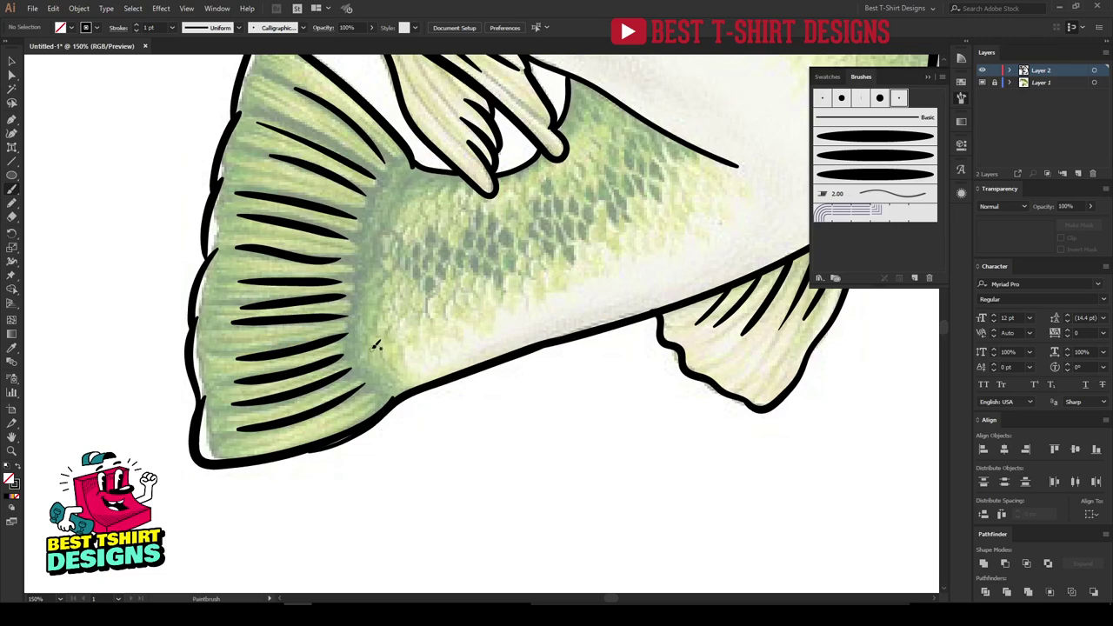
{"action": "scroll", "coordinate": [340, 322], "scroll_direction": "down", "scroll_amount": 2}
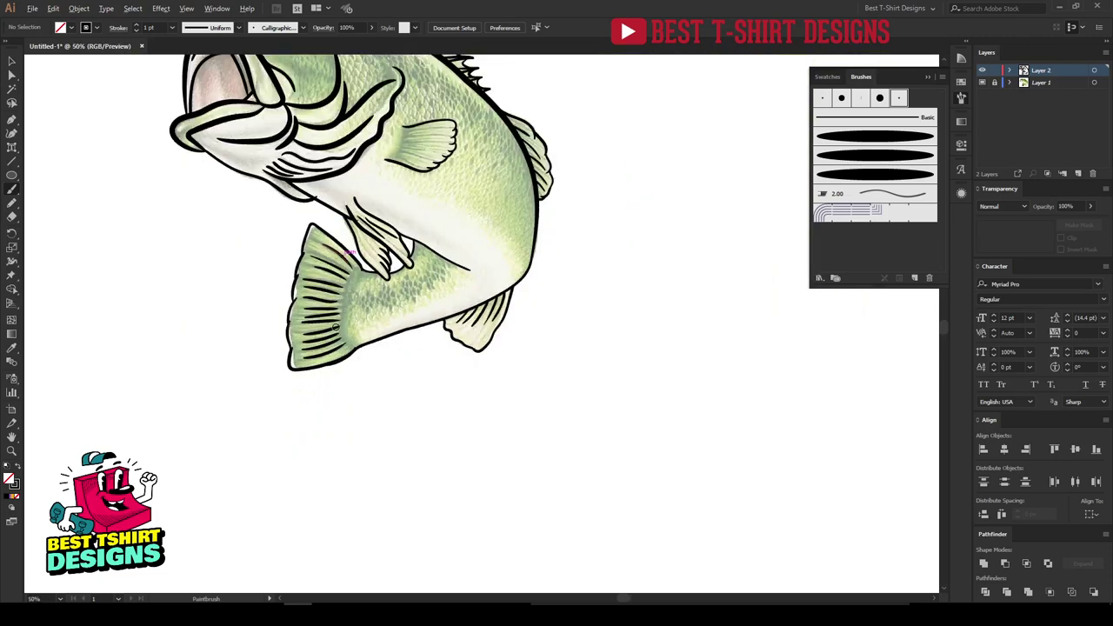
{"action": "key", "text": "v"}
{"action": "key", "text": "ctrl+minus"}
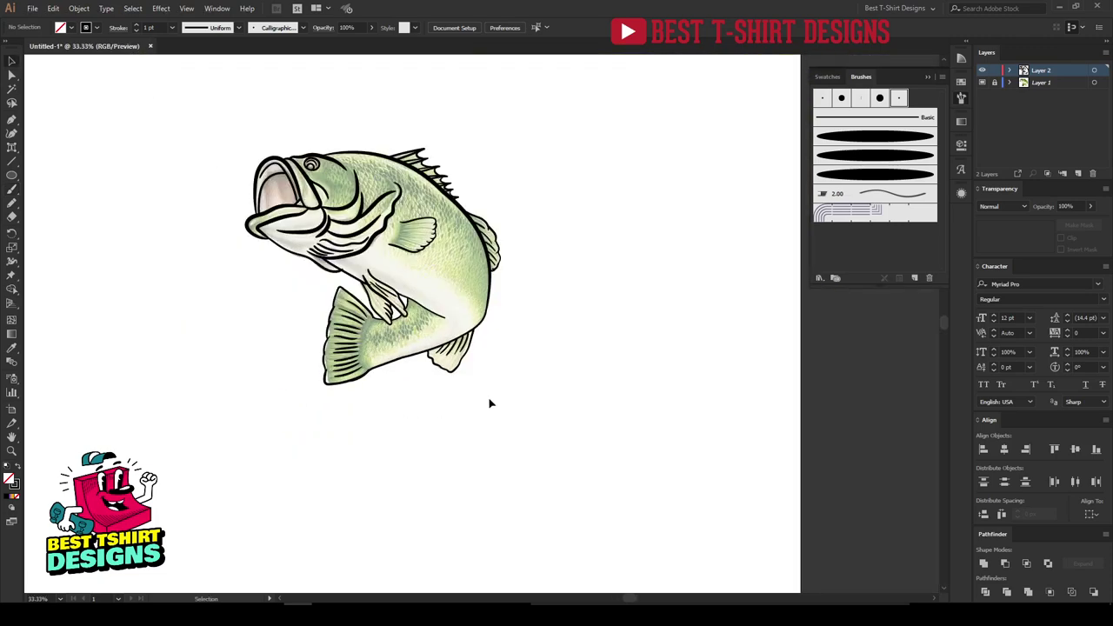
{"action": "scroll", "coordinate": [551, 350], "scroll_direction": "up", "scroll_amount": 1}
{"action": "scroll", "coordinate": [336, 288], "scroll_direction": "up", "scroll_amount": 1}
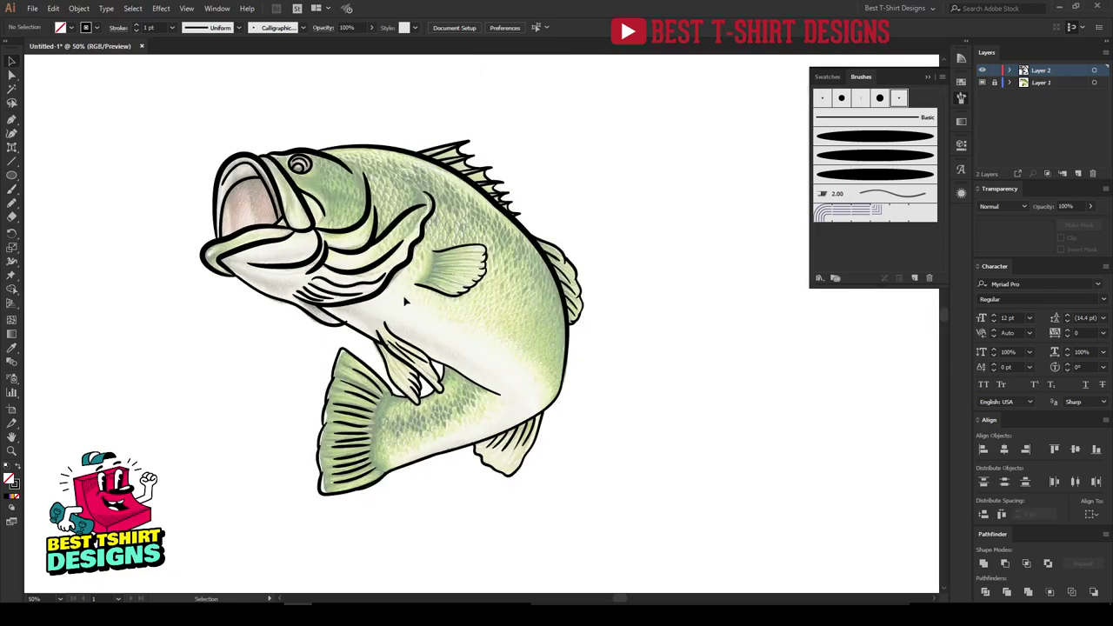
Set the stroke weight of the heavy head lines (gill covers, cheek, jaw, lips and forehead) to 0.75 pt.
{"action": "scroll", "coordinate": [297, 176], "scroll_direction": "up", "scroll_amount": 1}
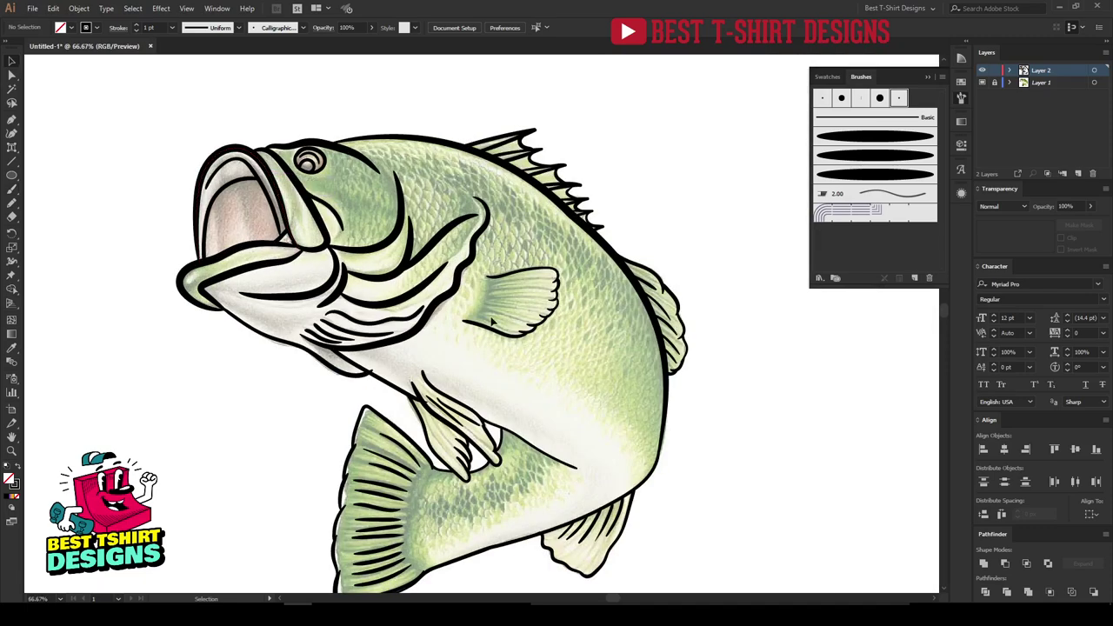
{"action": "left_click", "coordinate": [440, 309]}
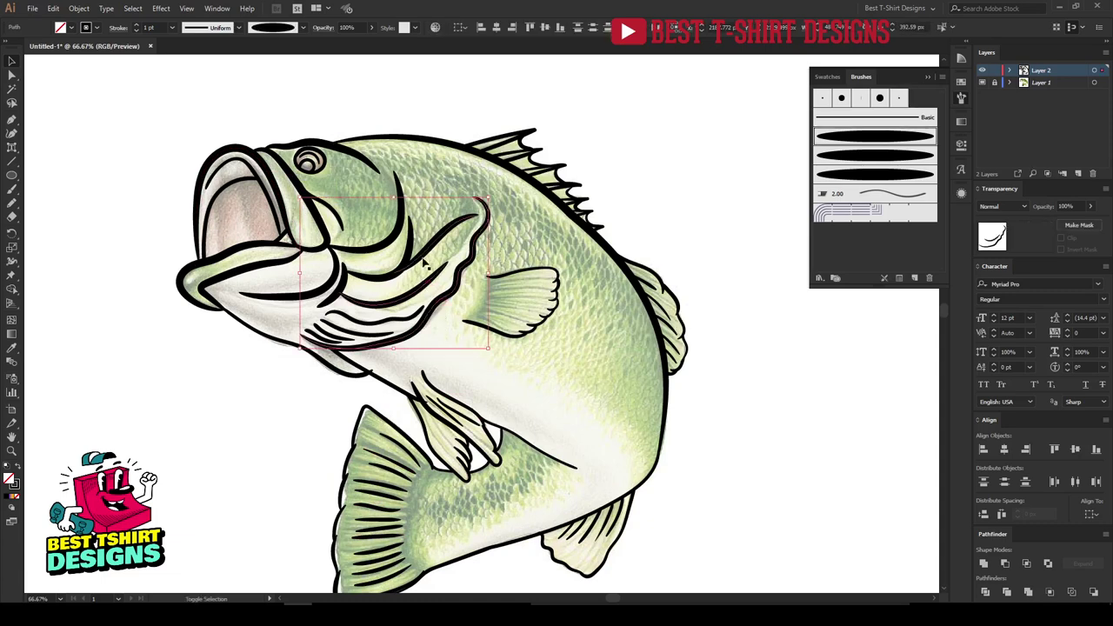
{"action": "left_click", "coordinate": [322, 291], "text": "shift"}
{"action": "left_click", "coordinate": [374, 252], "text": "shift"}
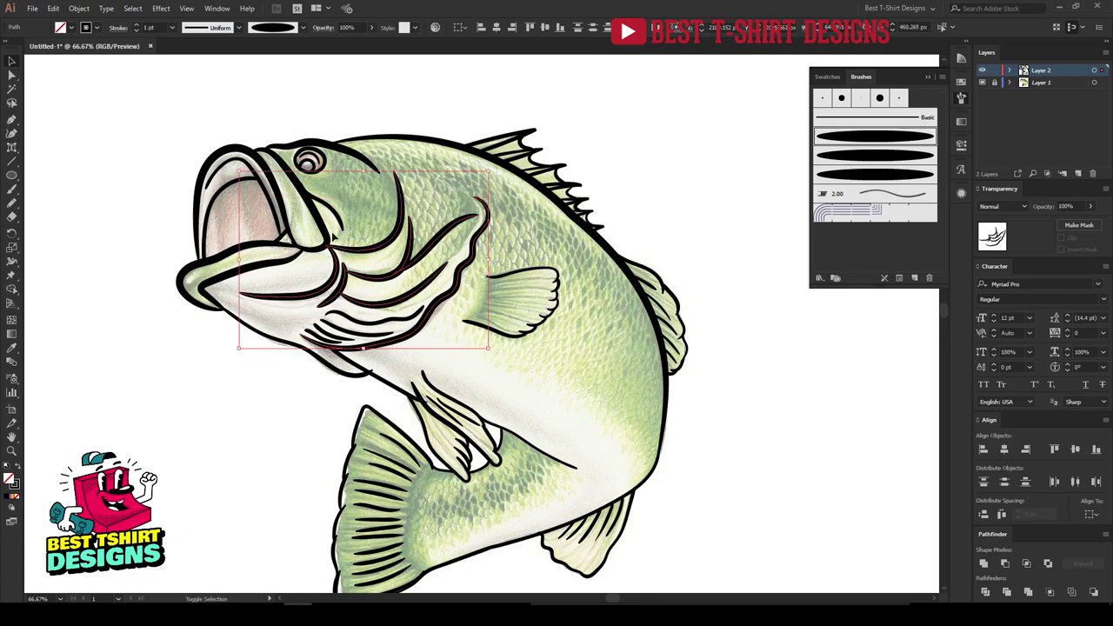
{"action": "left_click", "coordinate": [330, 235], "text": "shift"}
{"action": "left_click", "coordinate": [258, 254], "text": "shift"}
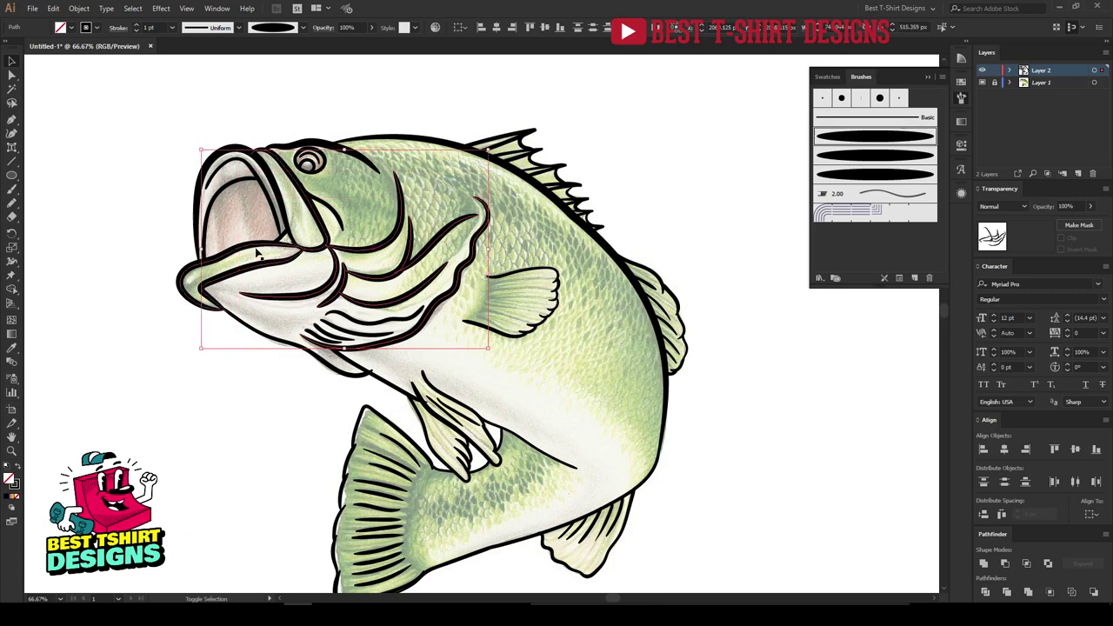
{"action": "left_click", "coordinate": [257, 254], "text": "shift"}
{"action": "left_click", "coordinate": [277, 200], "text": "shift"}
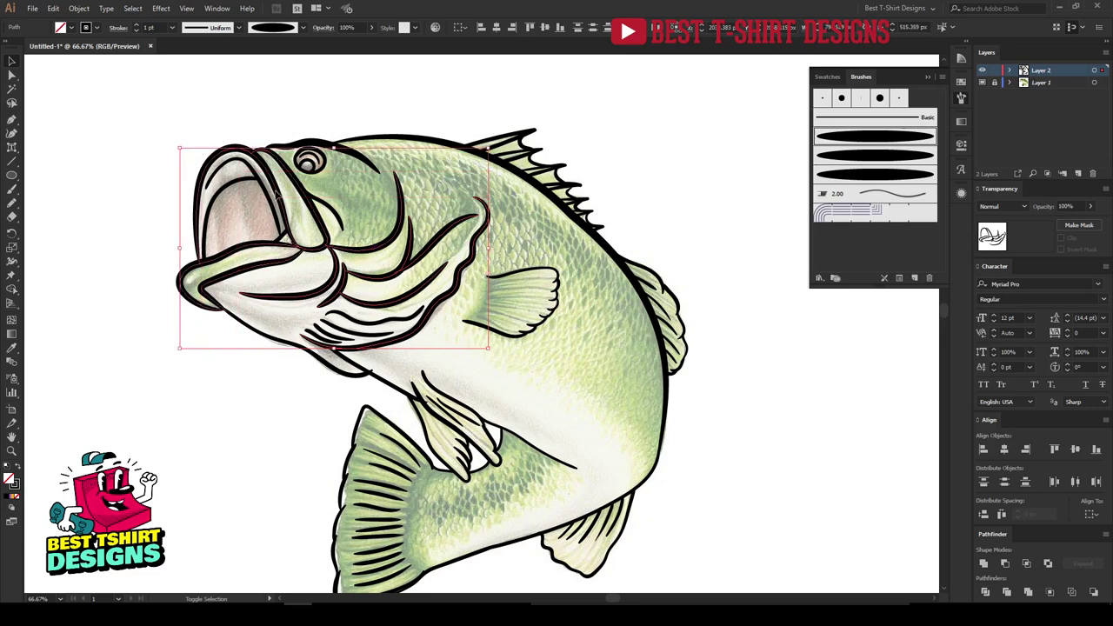
{"action": "left_click", "coordinate": [364, 159], "text": "shift"}
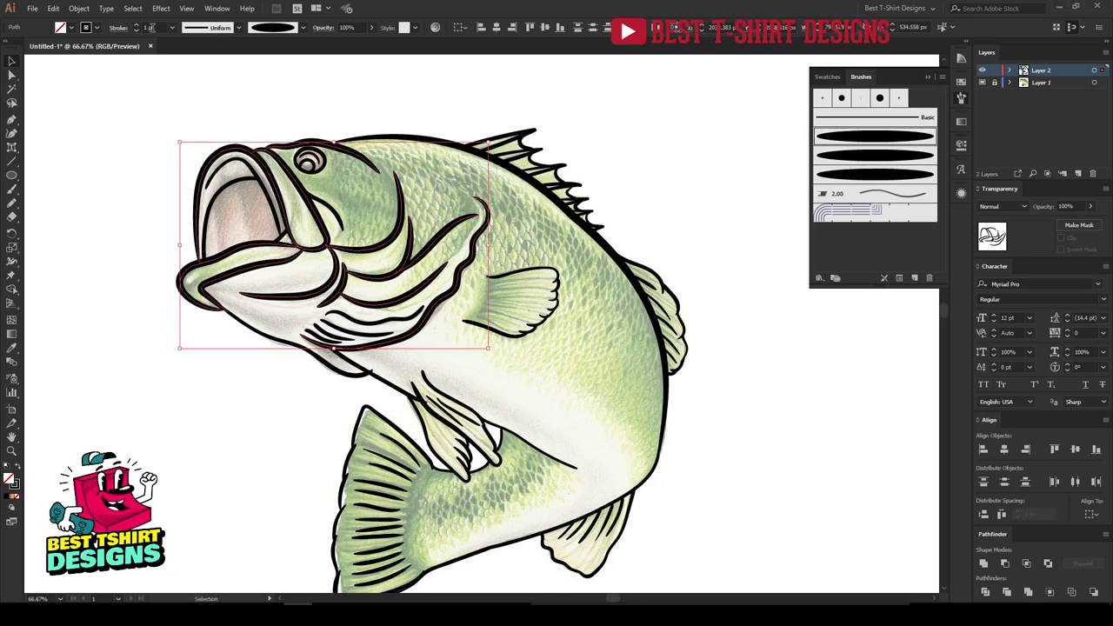
{"action": "scroll", "coordinate": [152, 28], "scroll_direction": "down", "scroll_amount": 1}
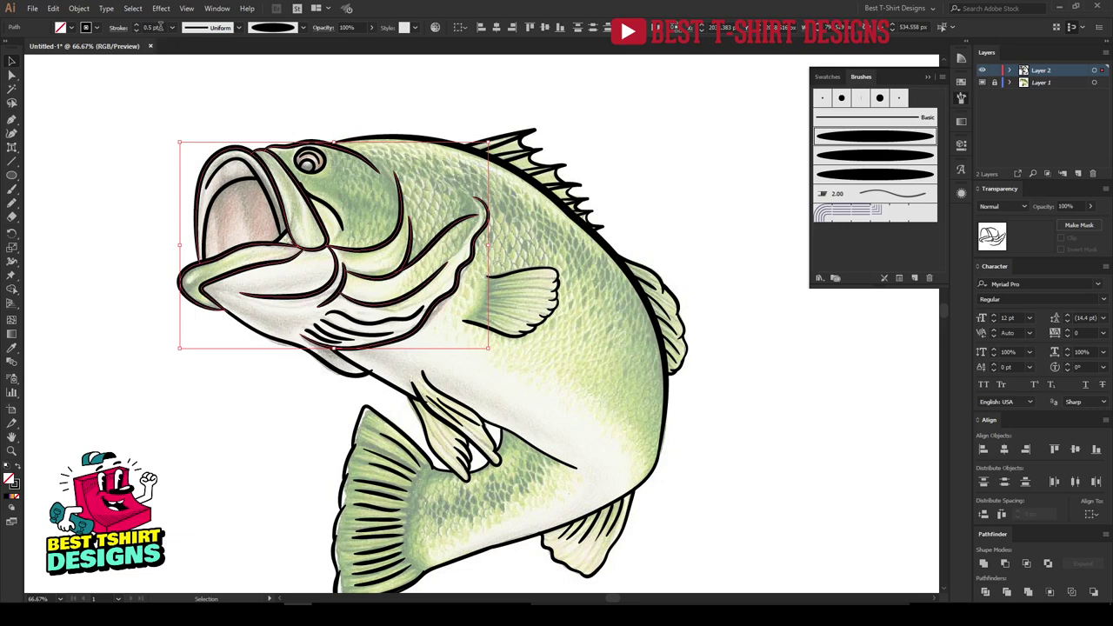
{"action": "key", "text": "Up"}
{"action": "left_click", "coordinate": [432, 187]}
Move the upper end point of the short cheek line below the eye to meet the jaw outline.
{"action": "scroll", "coordinate": [406, 193], "scroll_direction": "up", "scroll_amount": 3}
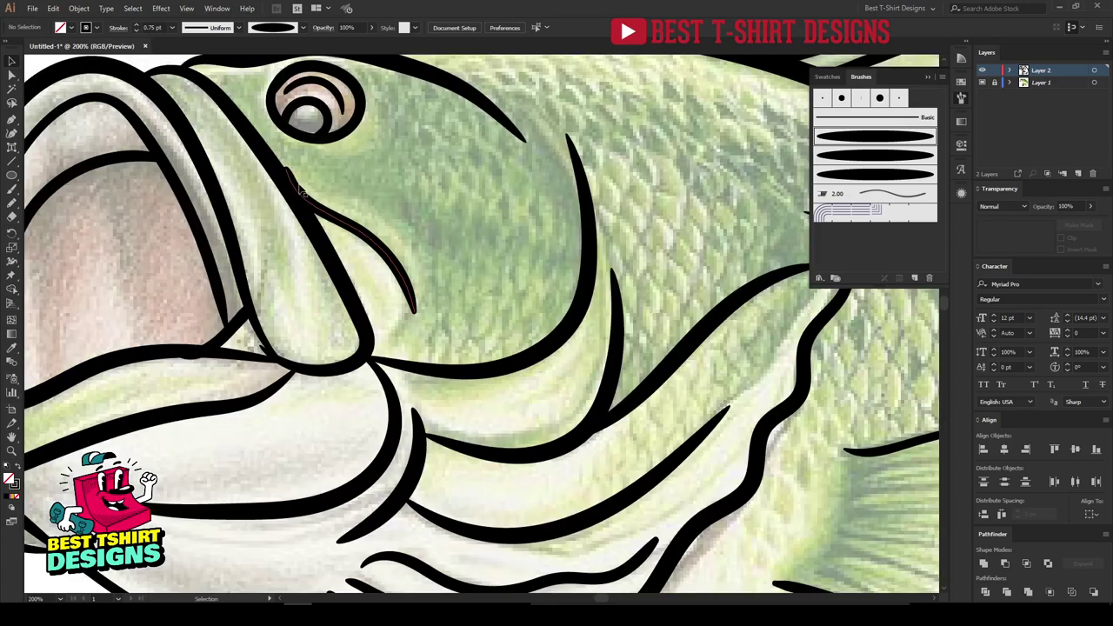
{"action": "key", "text": "a"}
{"action": "left_click_drag", "start_coordinate": [287, 171], "coordinate": [284, 174]}
{"action": "key", "text": "v"}
{"action": "scroll", "coordinate": [335, 187], "scroll_direction": "down", "scroll_amount": 3}
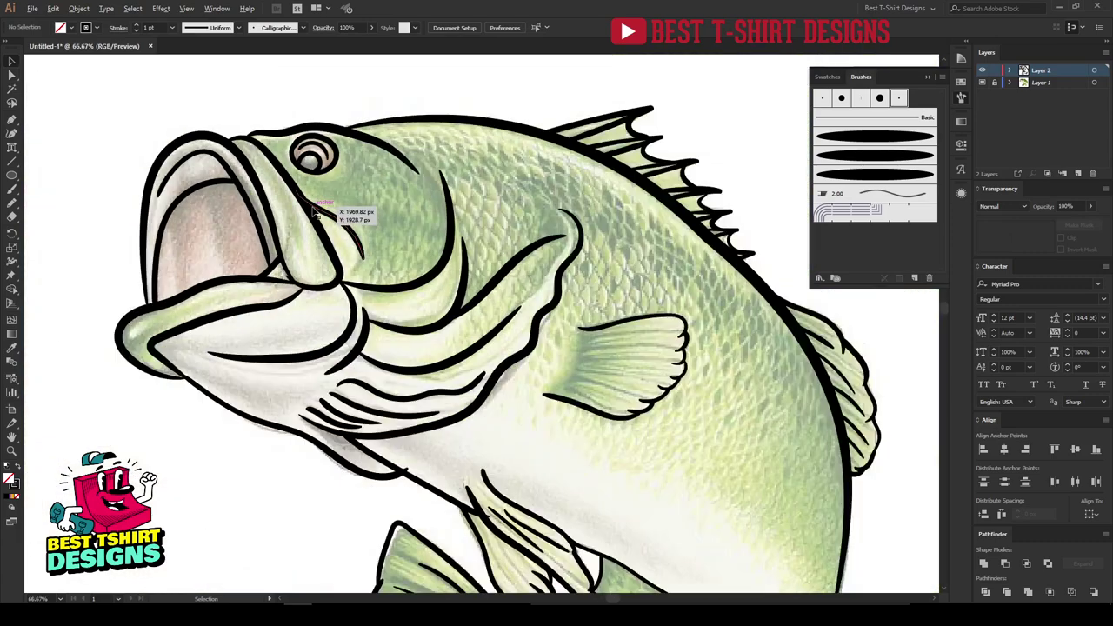
Move the throat flap outline's end point onto the belly line.
{"action": "scroll", "coordinate": [315, 207], "scroll_direction": "down", "scroll_amount": 1}
{"action": "scroll", "coordinate": [368, 391], "scroll_direction": "up", "scroll_amount": 3}
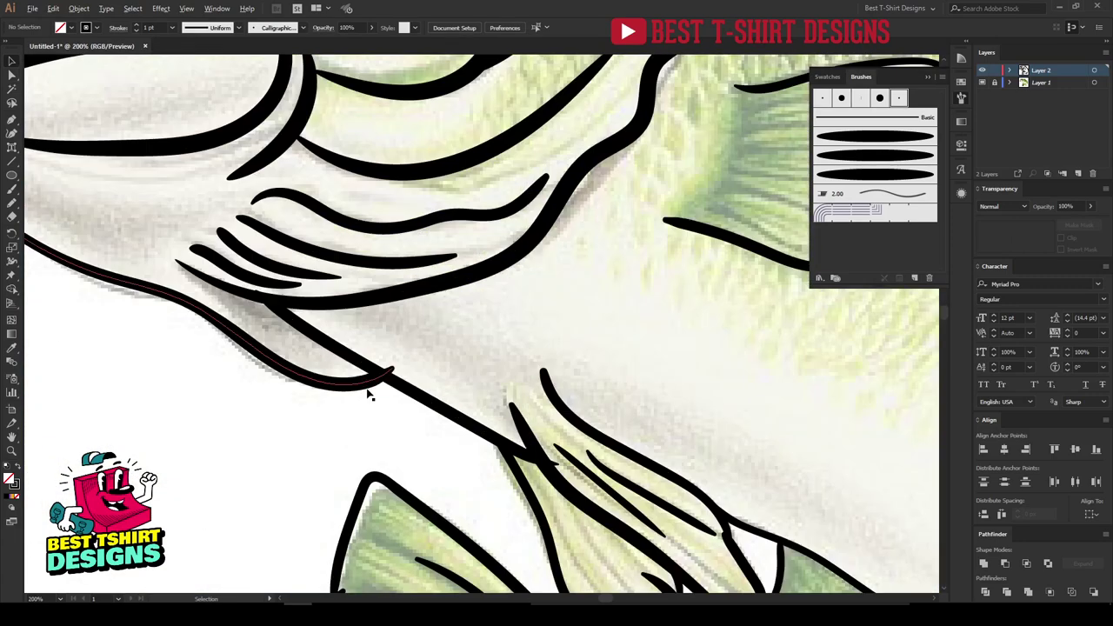
{"action": "key", "text": "a"}
{"action": "left_click", "coordinate": [393, 372]}
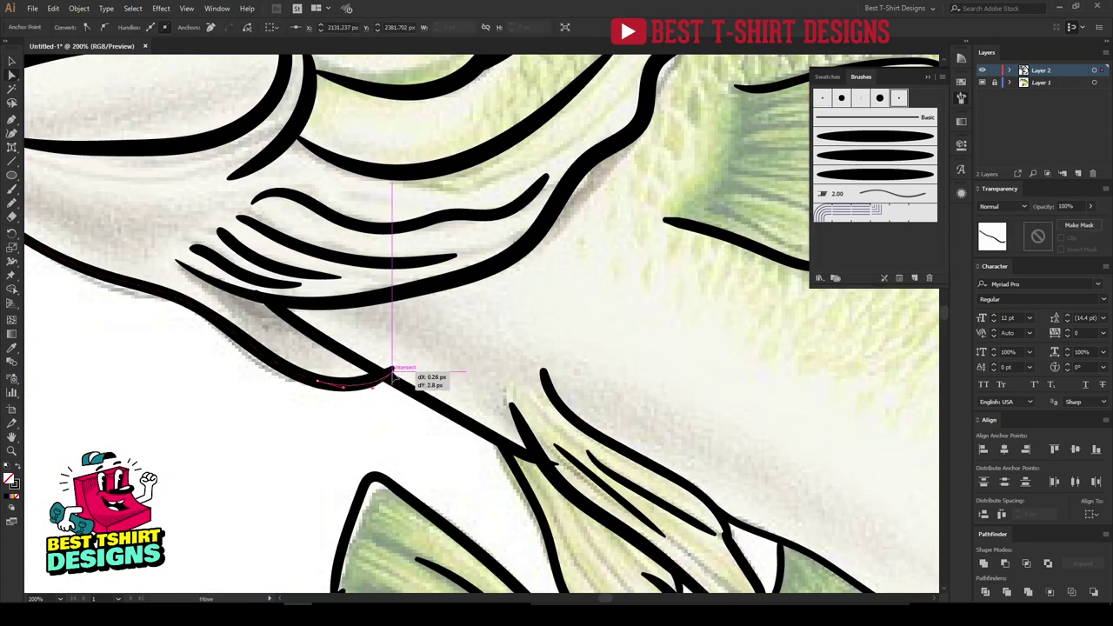
{"action": "left_click", "coordinate": [428, 369]}
{"action": "scroll", "coordinate": [423, 365], "scroll_direction": "down", "scroll_amount": 3}
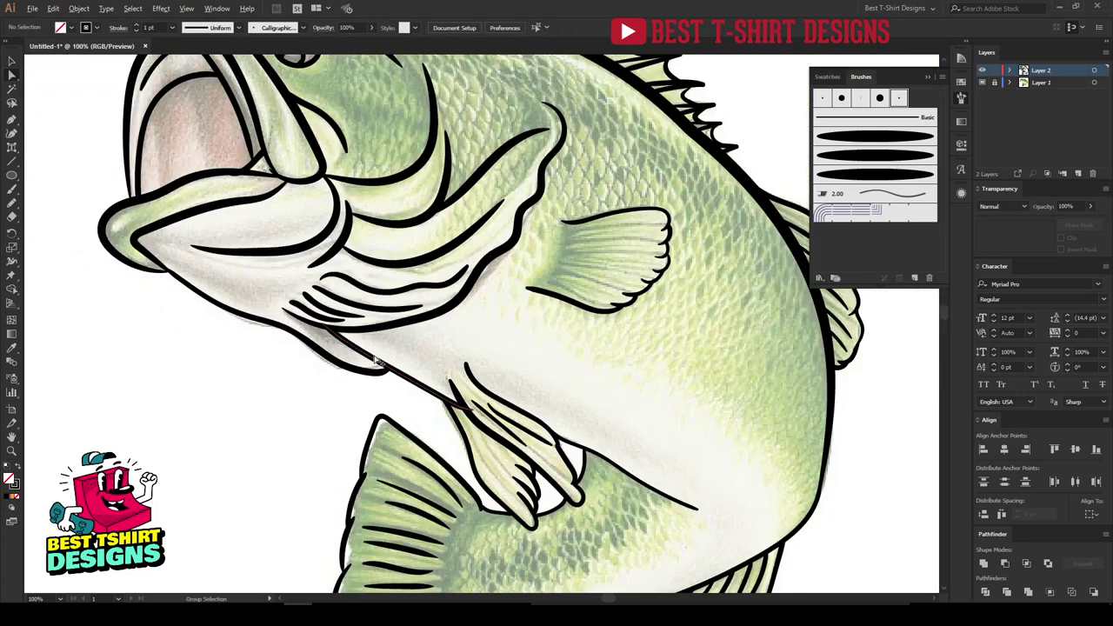
Pull the belly line's end point back so it stops inside the pelvic fin's outline.
{"action": "scroll", "coordinate": [472, 413], "scroll_direction": "up", "scroll_amount": 4}
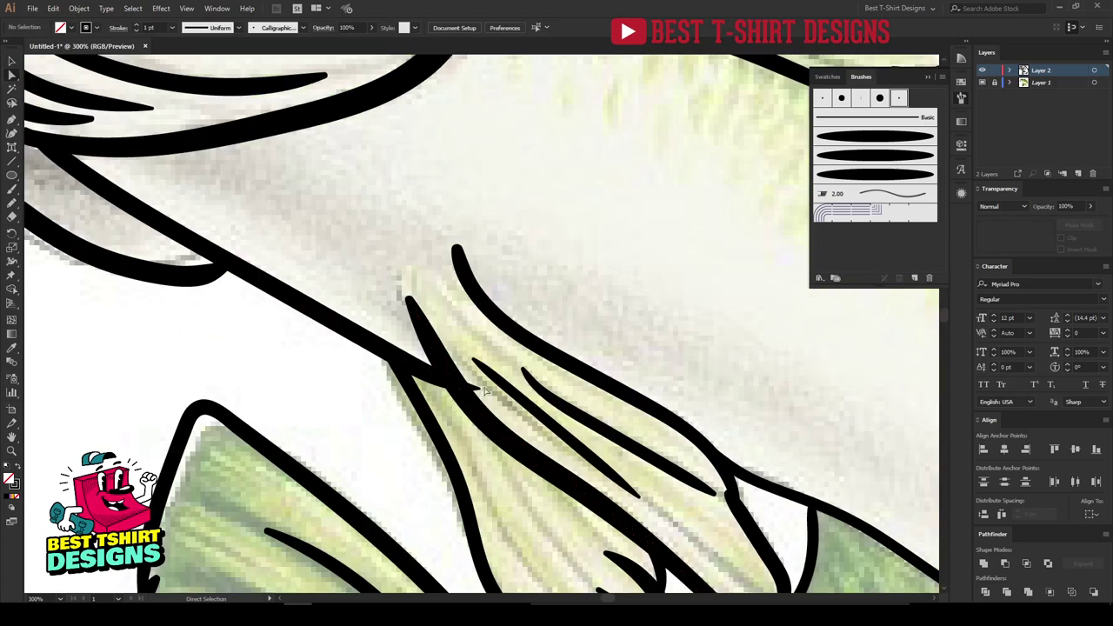
{"action": "left_click_drag", "start_coordinate": [485, 390], "coordinate": [459, 386]}
{"action": "left_click", "coordinate": [424, 352]}
{"action": "scroll", "coordinate": [407, 350], "scroll_direction": "down", "scroll_amount": 3}
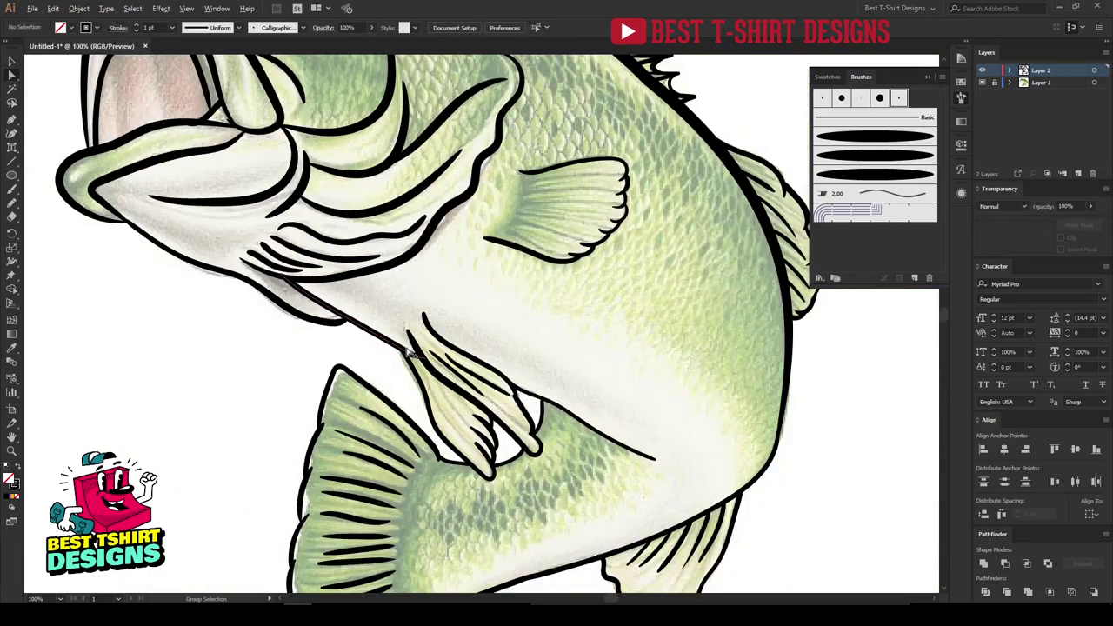
Hide the reference layer to examine the bass line art on its own, and show the reference again.
{"action": "scroll", "coordinate": [409, 351], "scroll_direction": "down", "scroll_amount": 1}
{"action": "scroll", "coordinate": [409, 351], "scroll_direction": "down", "scroll_amount": 1}
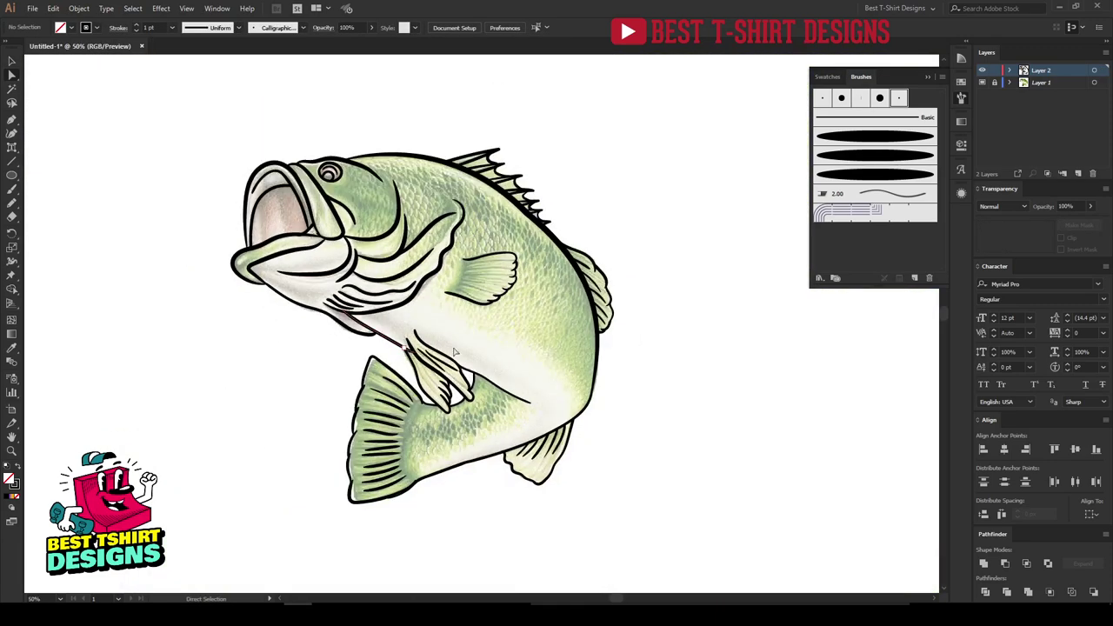
{"action": "key", "text": "v"}
{"action": "left_click", "coordinate": [982, 82]}
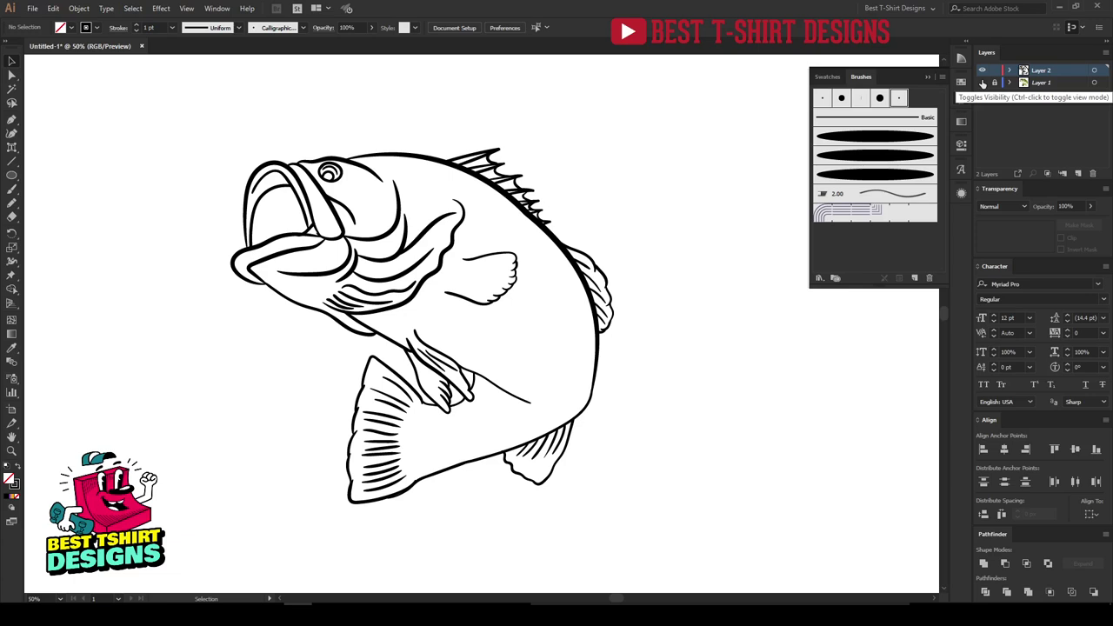
{"action": "left_click", "coordinate": [983, 83]}
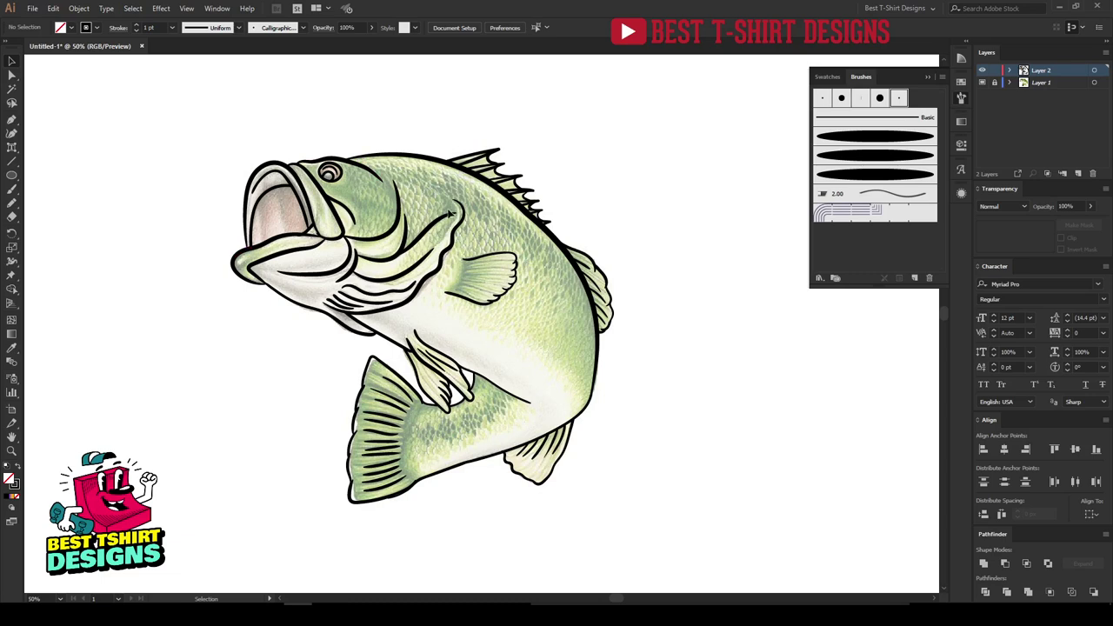
Expand the appearance of all the bass line art into filled shapes and group them.
{"action": "scroll", "coordinate": [458, 382], "scroll_direction": "down", "scroll_amount": 1}
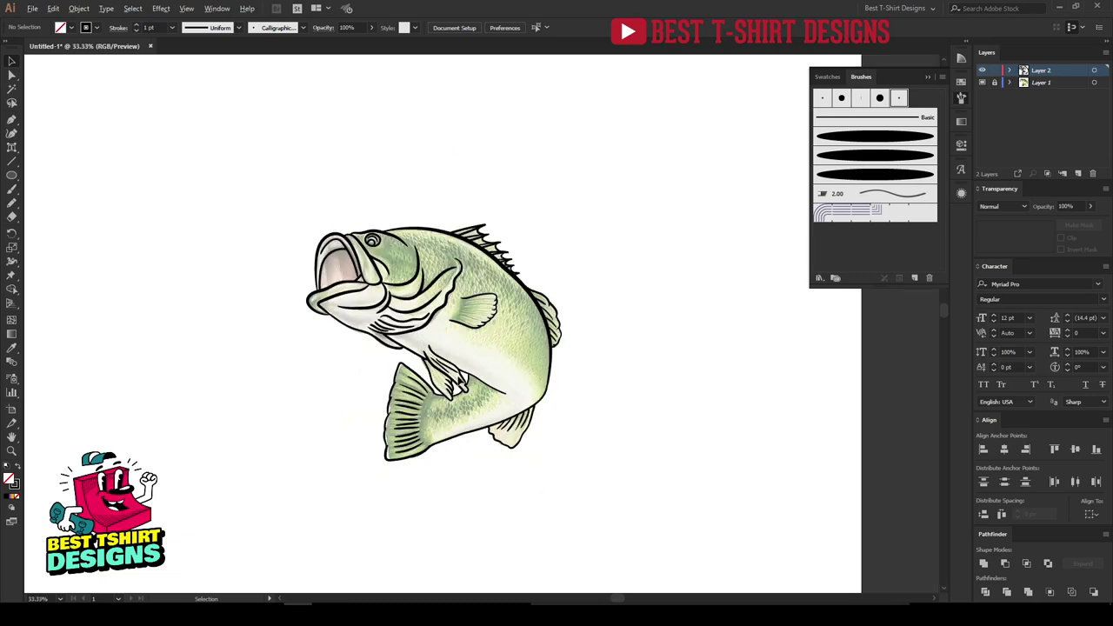
{"action": "left_click_drag", "start_coordinate": [266, 189], "coordinate": [582, 541]}
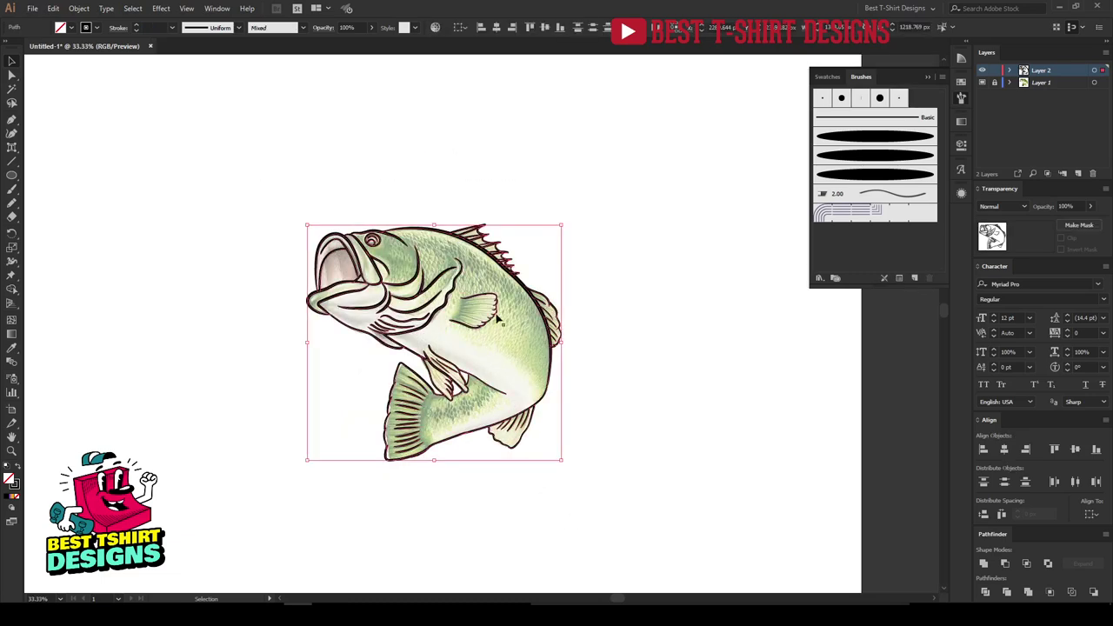
{"action": "scroll", "coordinate": [235, 323], "scroll_direction": "down", "scroll_amount": 1}
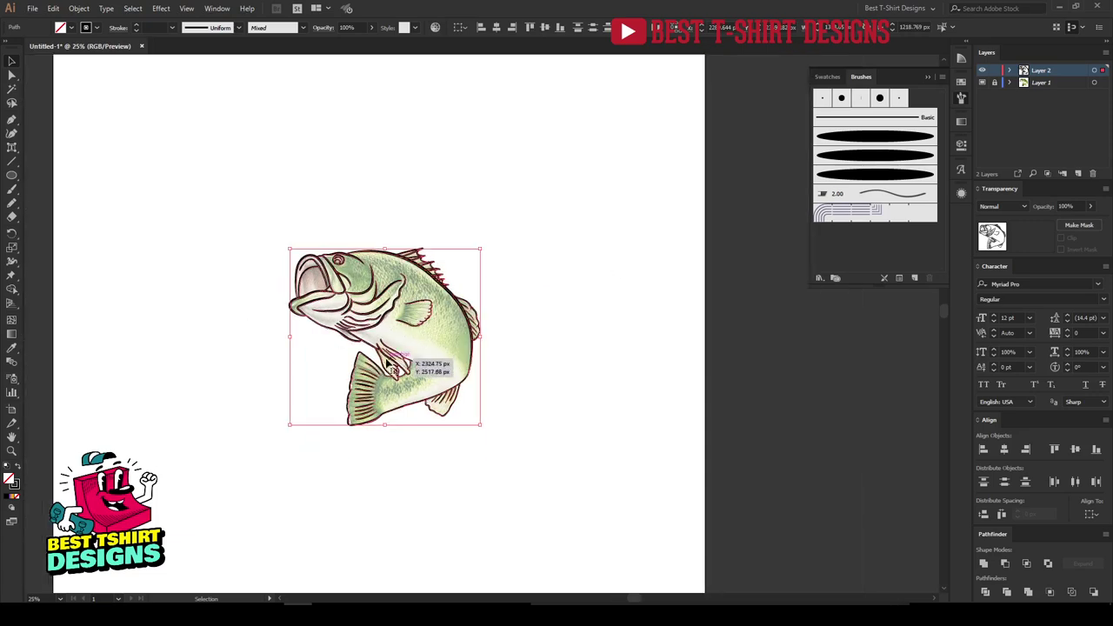
{"action": "scroll", "coordinate": [373, 359], "scroll_direction": "up", "scroll_amount": 1}
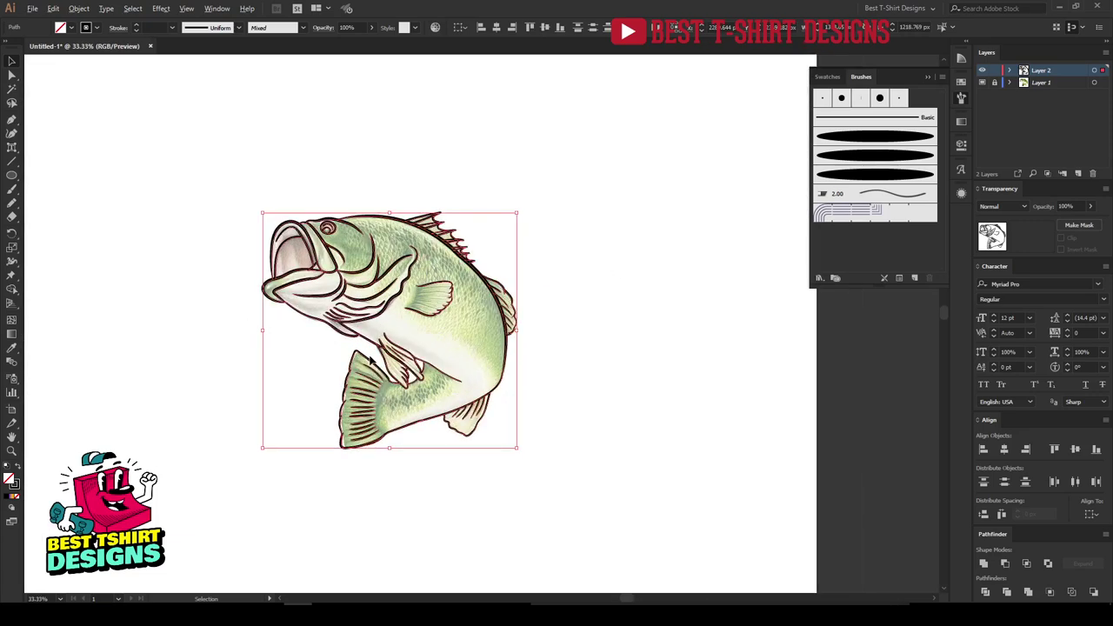
{"action": "left_click", "coordinate": [79, 8]}
{"action": "left_click", "coordinate": [109, 146]}
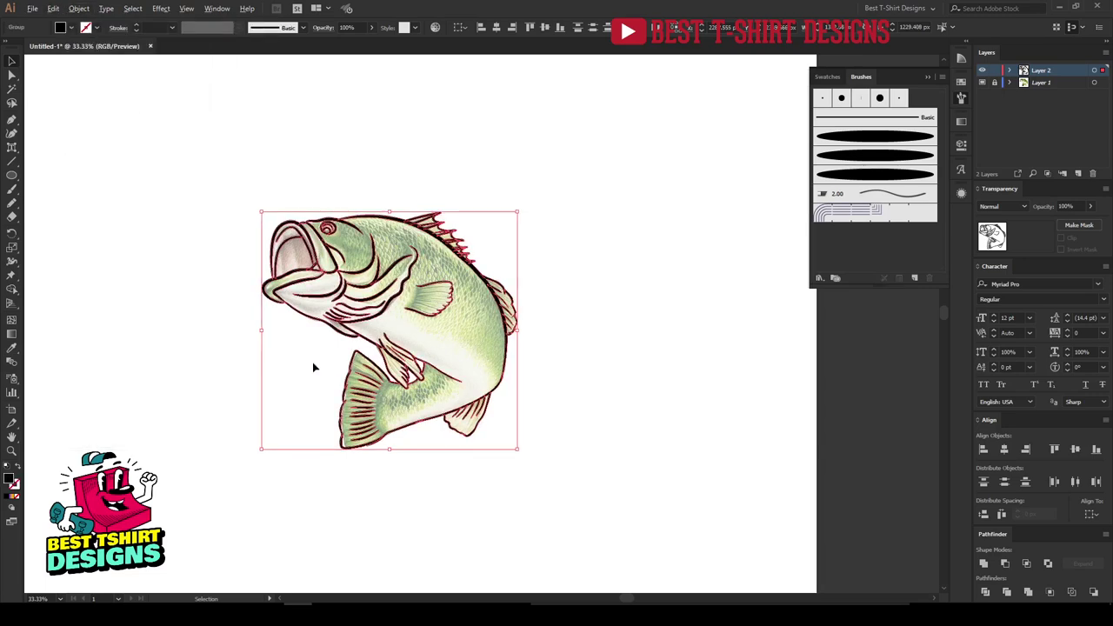
{"action": "scroll", "coordinate": [312, 362], "scroll_direction": "up", "scroll_amount": 1}
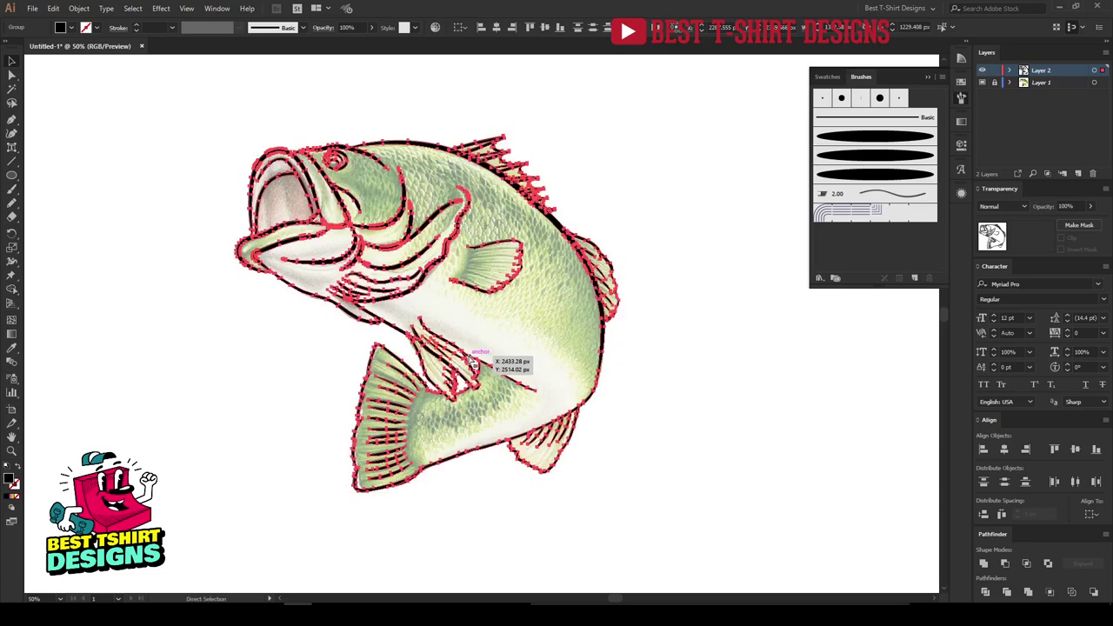
{"action": "key", "text": "ctrl+g"}
{"action": "scroll", "coordinate": [472, 321], "scroll_direction": "down", "scroll_amount": 1}
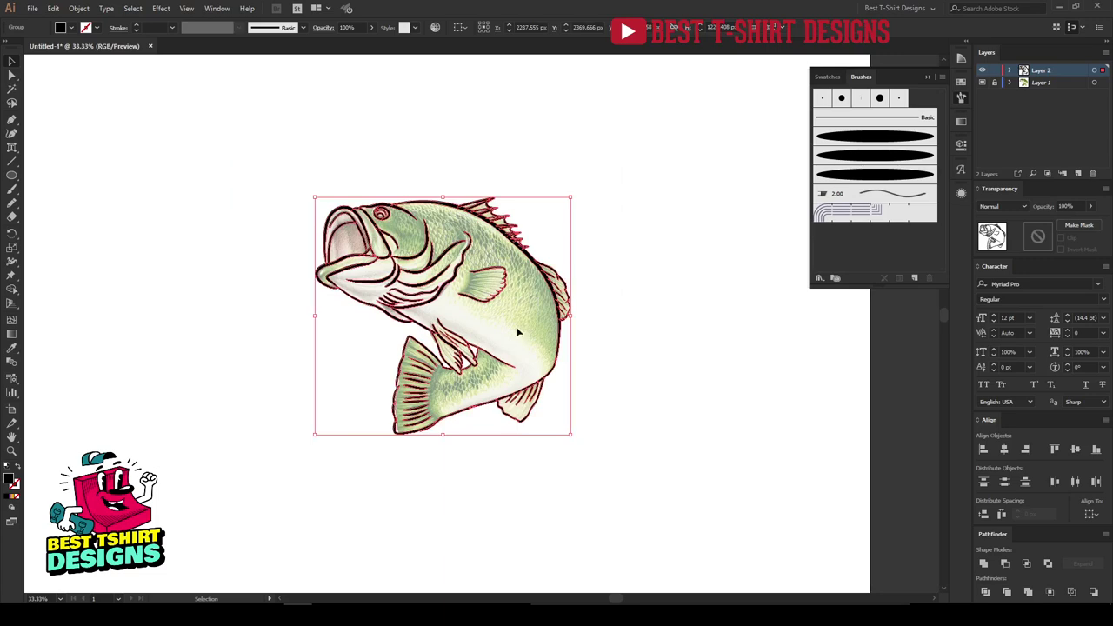
Lock Layer 2 and add a new layer between it and the reference layer.
{"action": "key", "text": "a"}
{"action": "key", "text": "v"}
{"action": "left_click", "coordinate": [994, 73]}
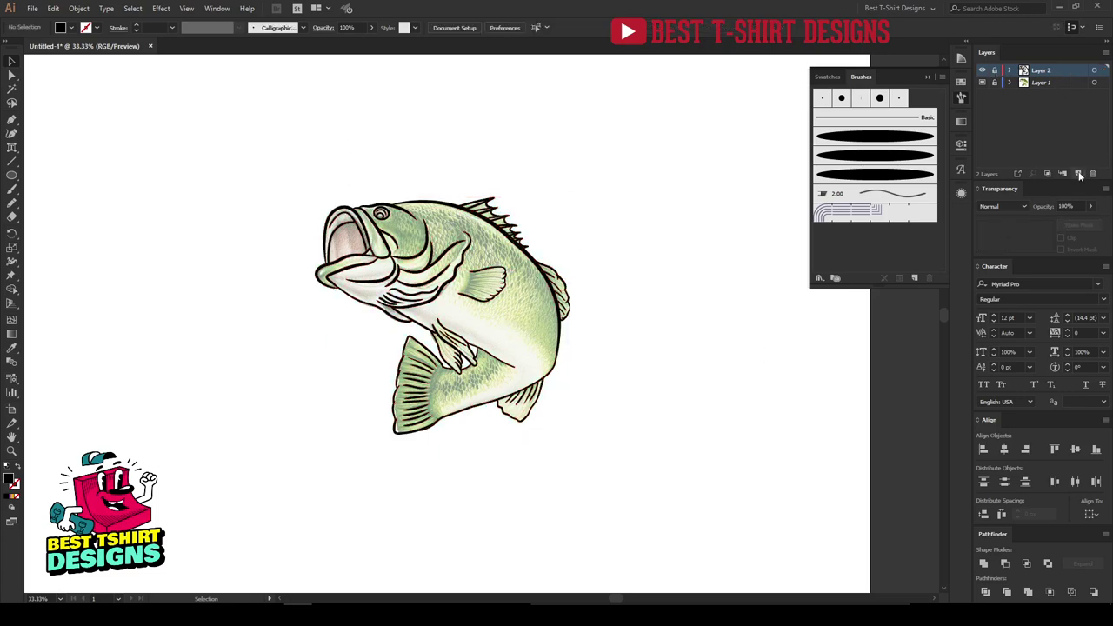
{"action": "left_click", "coordinate": [1079, 174]}
{"action": "left_click_drag", "start_coordinate": [1041, 73], "coordinate": [1040, 87]}
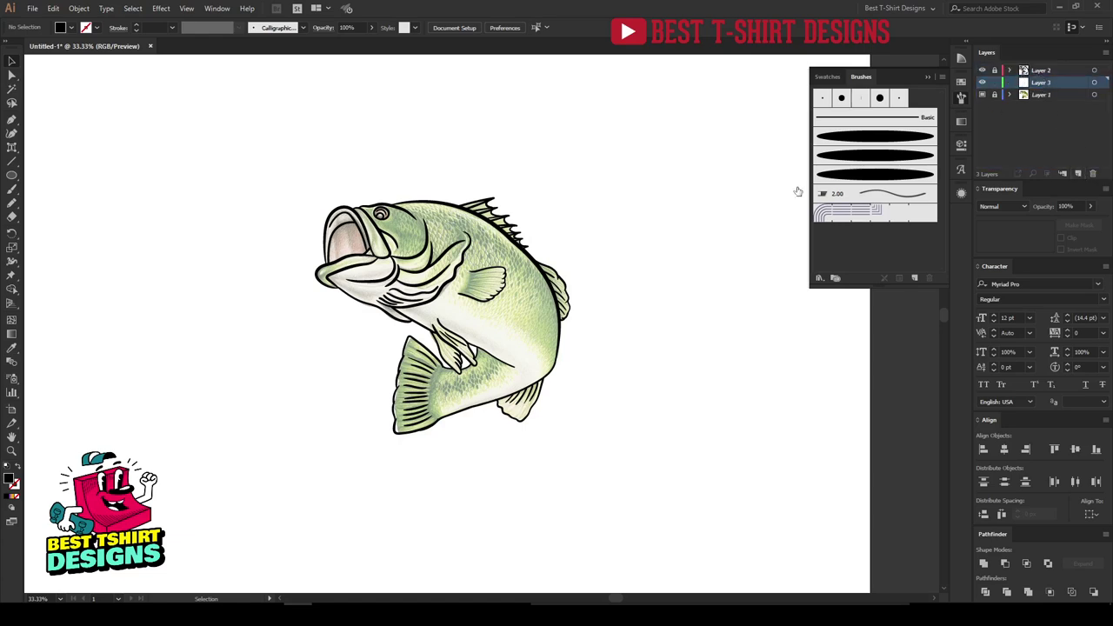
Paste a copy of the expanded bass line art in place on Layer 3.
{"action": "key", "text": "a"}
{"action": "key", "text": "ctrl+a"}
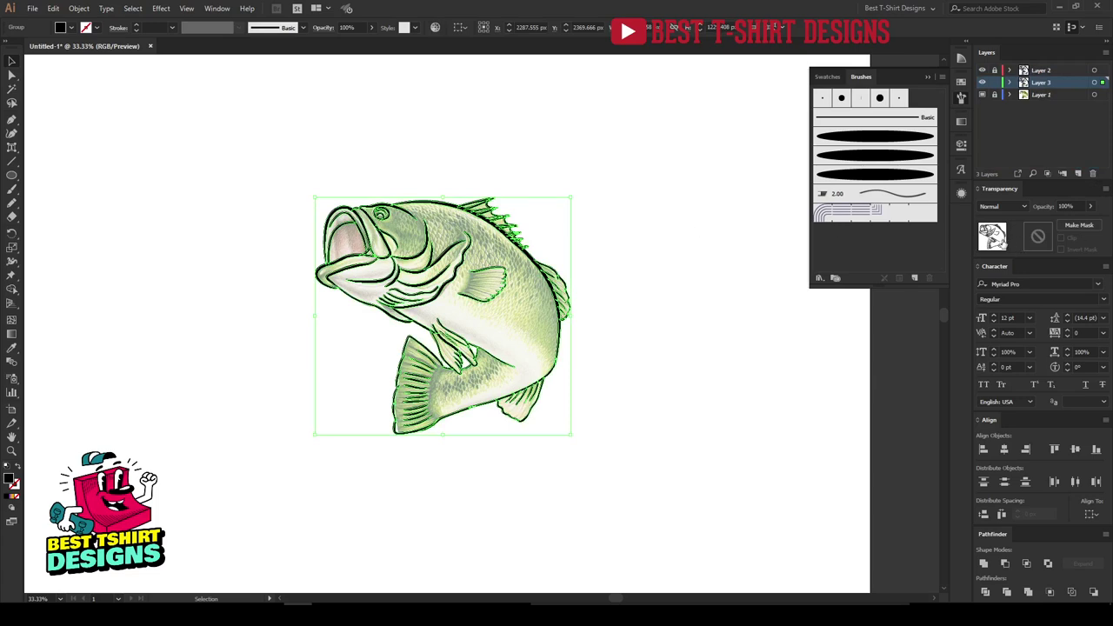
{"action": "scroll", "coordinate": [396, 293], "scroll_direction": "up", "scroll_amount": 1}
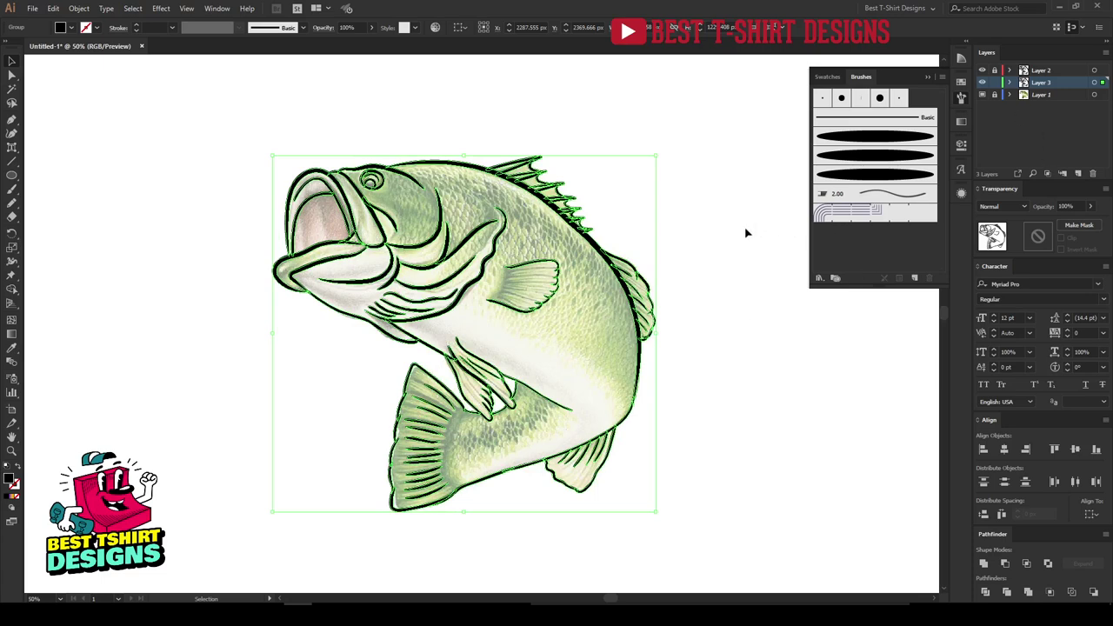
{"action": "left_click", "coordinate": [715, 233]}
Hide Layer 2 and check the copied line art around the mouth on Layer 3.
{"action": "left_click", "coordinate": [996, 71]}
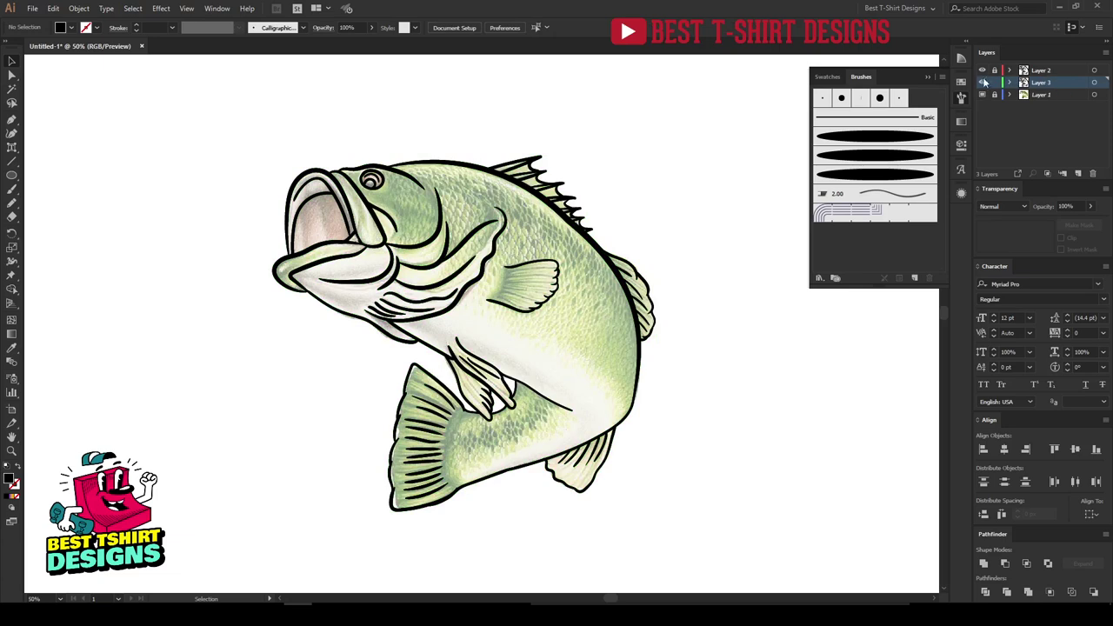
{"action": "left_click", "coordinate": [983, 71]}
{"action": "scroll", "coordinate": [346, 252], "scroll_direction": "up", "scroll_amount": 2}
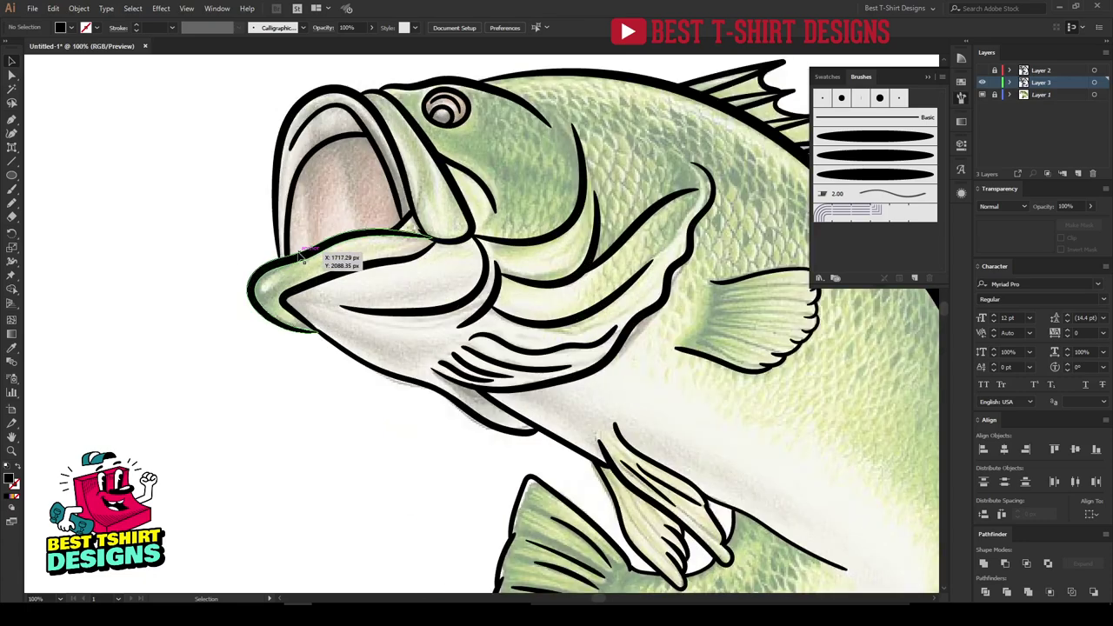
{"action": "left_click", "coordinate": [355, 274]}
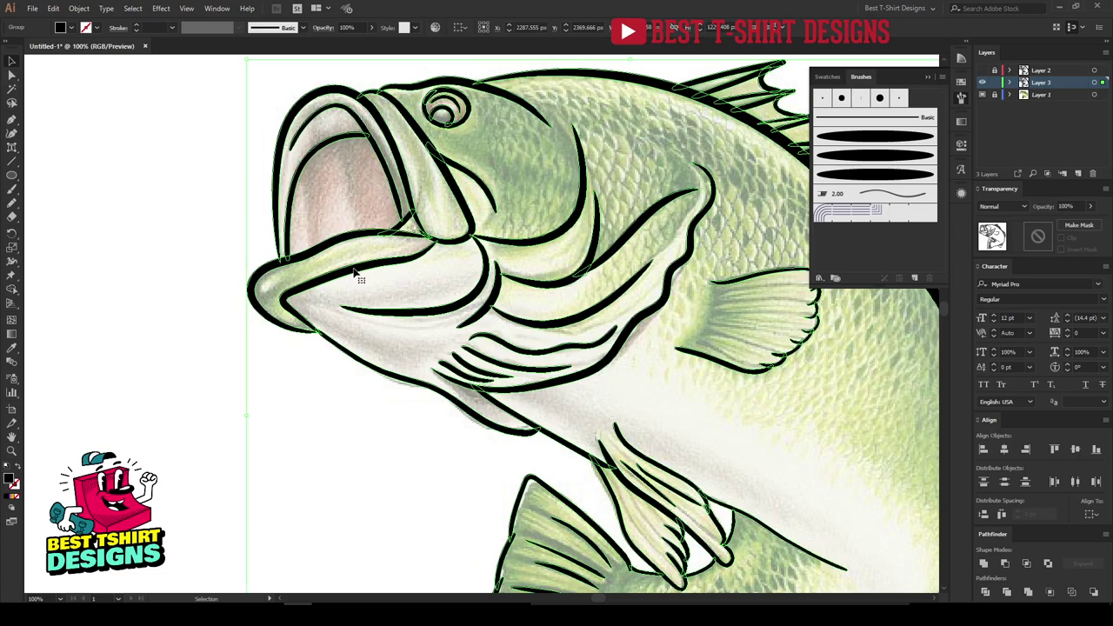
{"action": "left_click", "coordinate": [392, 290]}
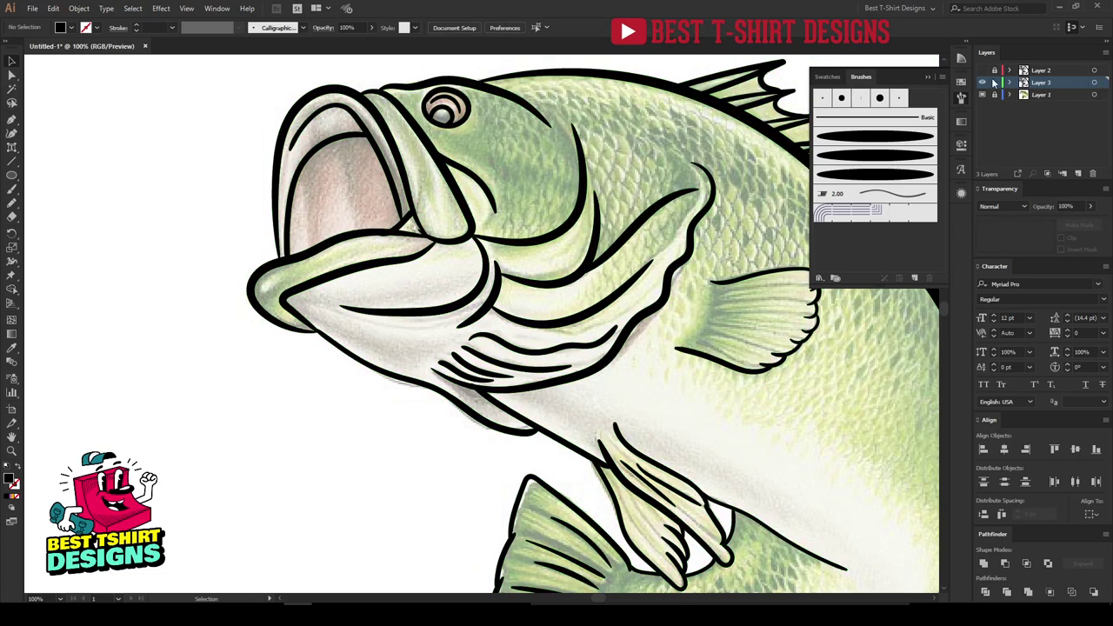
Lock Layer 3 and add another new layer between it and the reference layer.
{"action": "left_click", "coordinate": [1078, 175]}
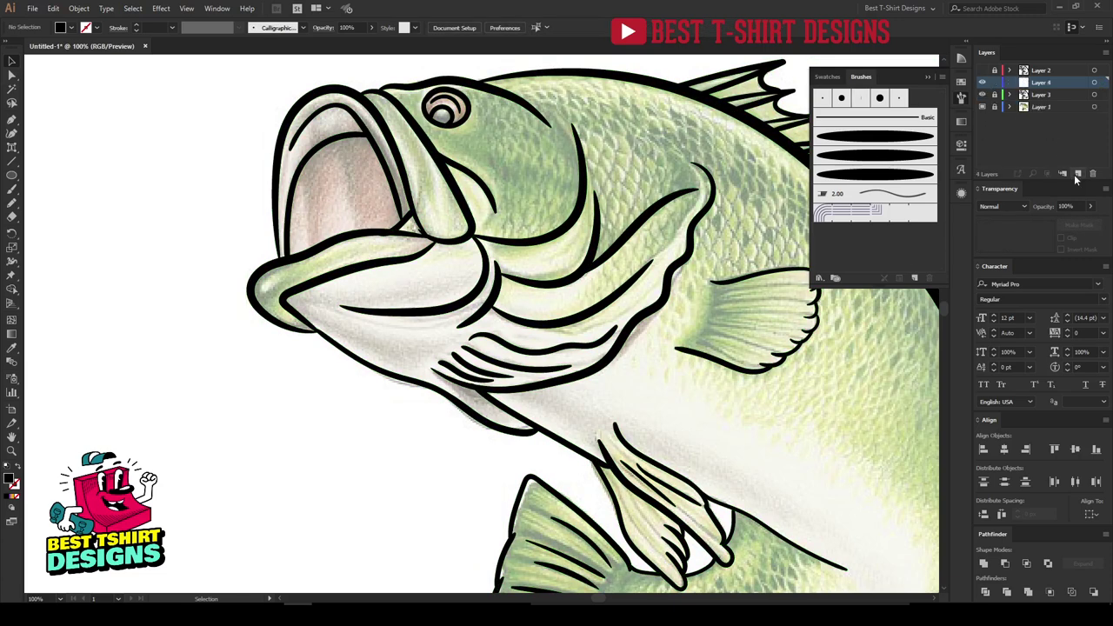
{"action": "left_click_drag", "start_coordinate": [1040, 85], "coordinate": [1040, 106]}
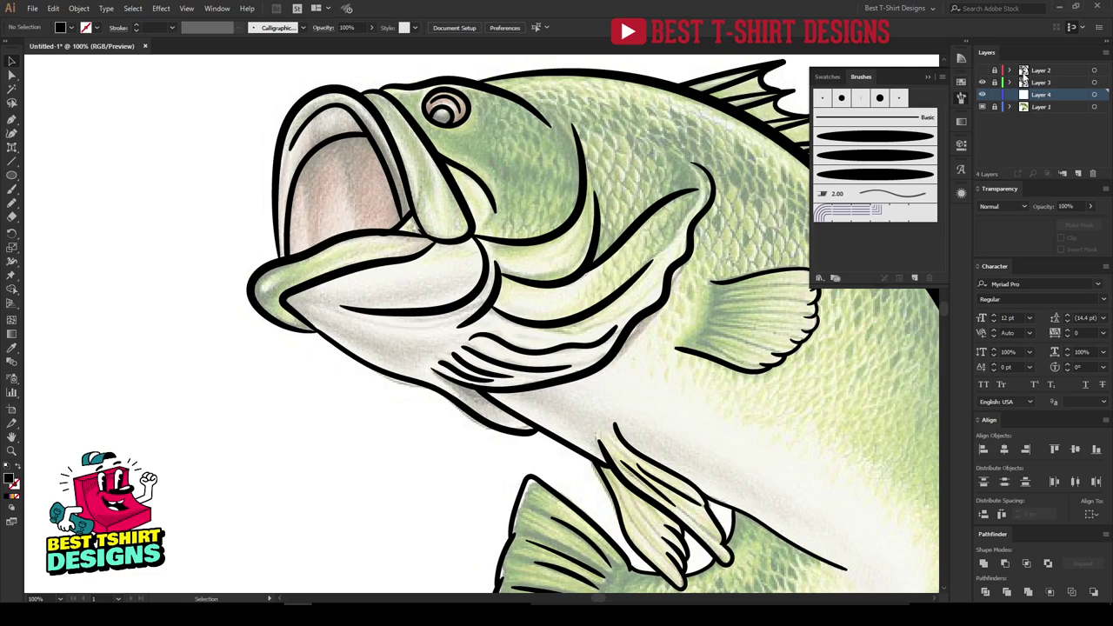
{"action": "left_click", "coordinate": [995, 83]}
{"action": "scroll", "coordinate": [323, 258], "scroll_direction": "up", "scroll_amount": 2}
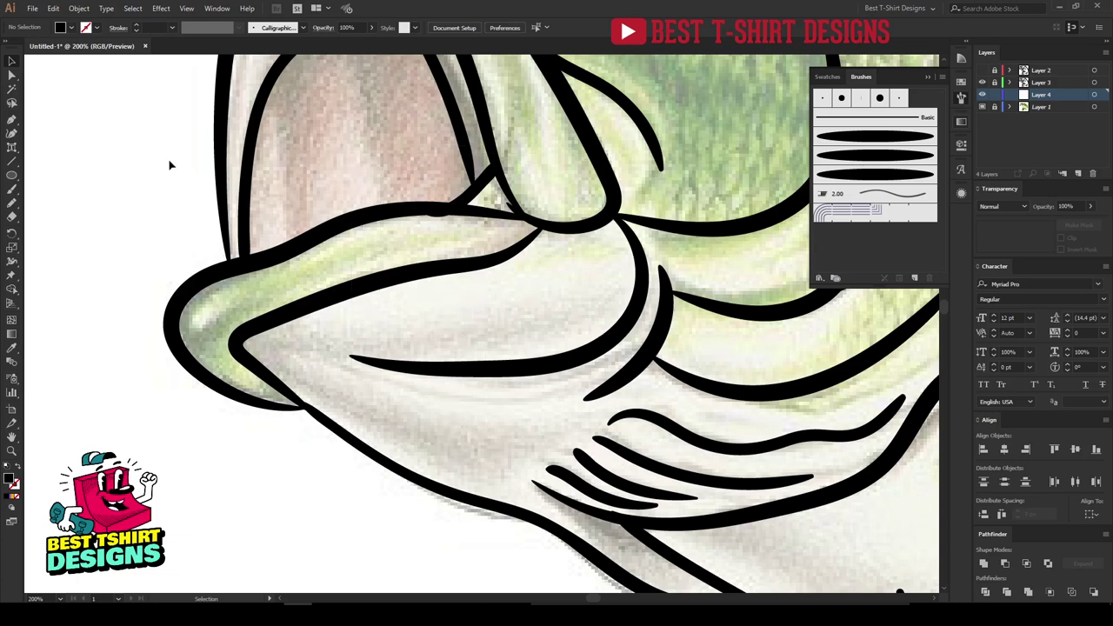
Try out the Pencil tool with a filled black freeform shape over the mouth, and delete it.
{"action": "left_click_drag", "start_coordinate": [162, 148], "coordinate": [533, 387]}
{"action": "key", "text": "n"}
{"action": "mouse_move", "coordinate": [372, 136]}
{"action": "left_mouse_down"}
{"action": "mouse_move", "coordinate": [363, 238]}
{"action": "mouse_move", "coordinate": [388, 293]}
{"action": "mouse_move", "coordinate": [448, 336]}
{"action": "mouse_move", "coordinate": [493, 246]}
{"action": "mouse_move", "coordinate": [483, 120]}
{"action": "left_mouse_up"}
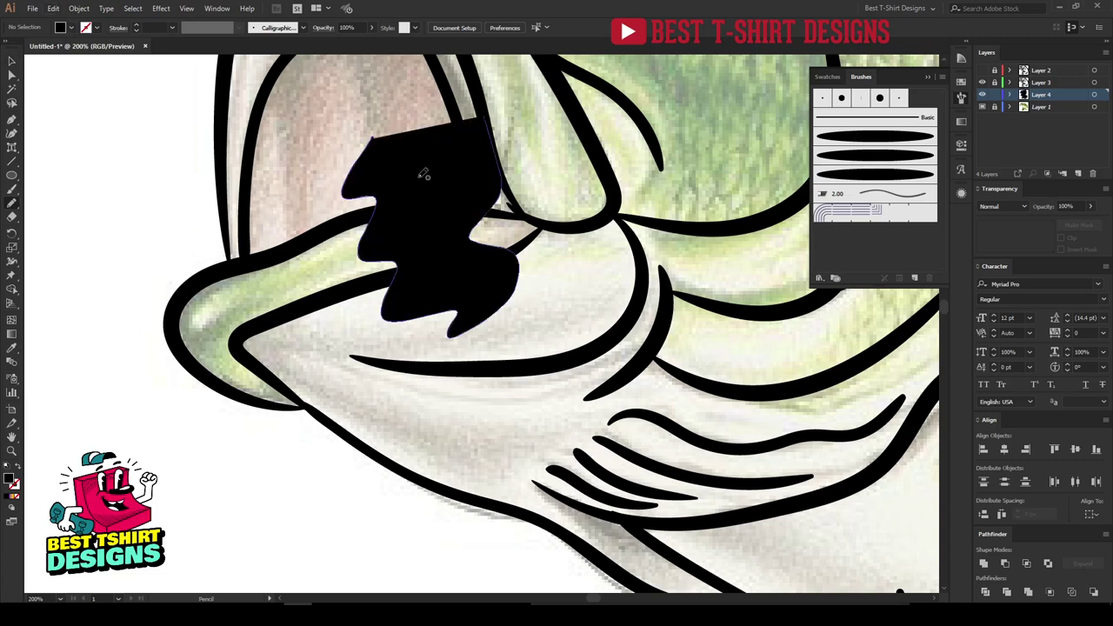
{"action": "key", "text": "v"}
{"action": "key", "text": "Delete"}
Set the Pencil tool's fidelity one notch smoother than Accurate, then draw a filled test shape on the lower jaw and undo it.
{"action": "key", "text": "n"}
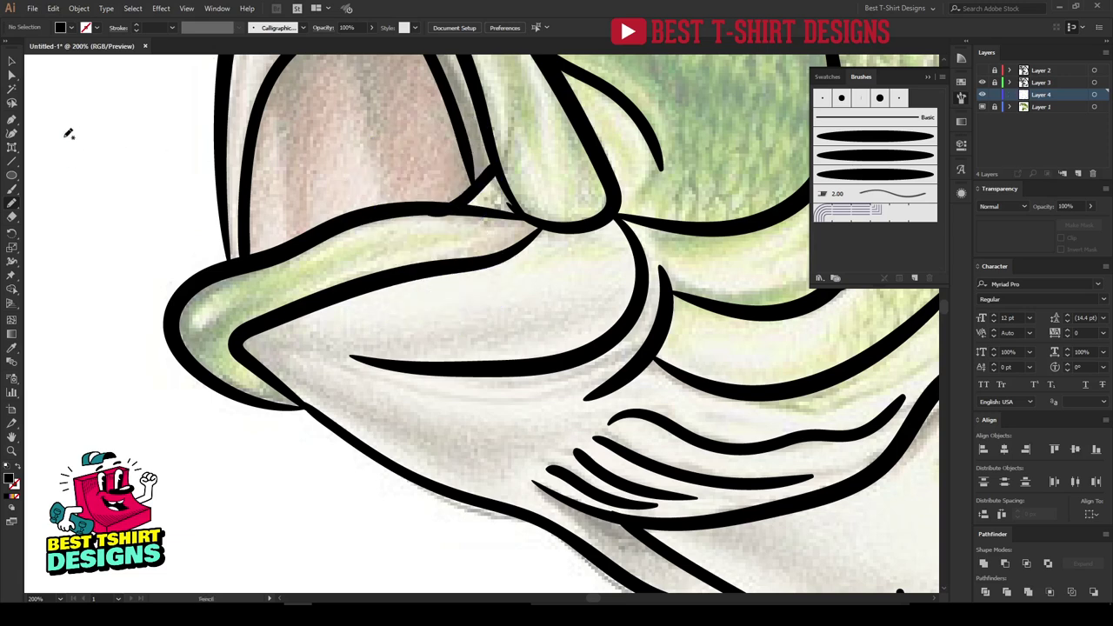
{"action": "double_click", "coordinate": [12, 204]}
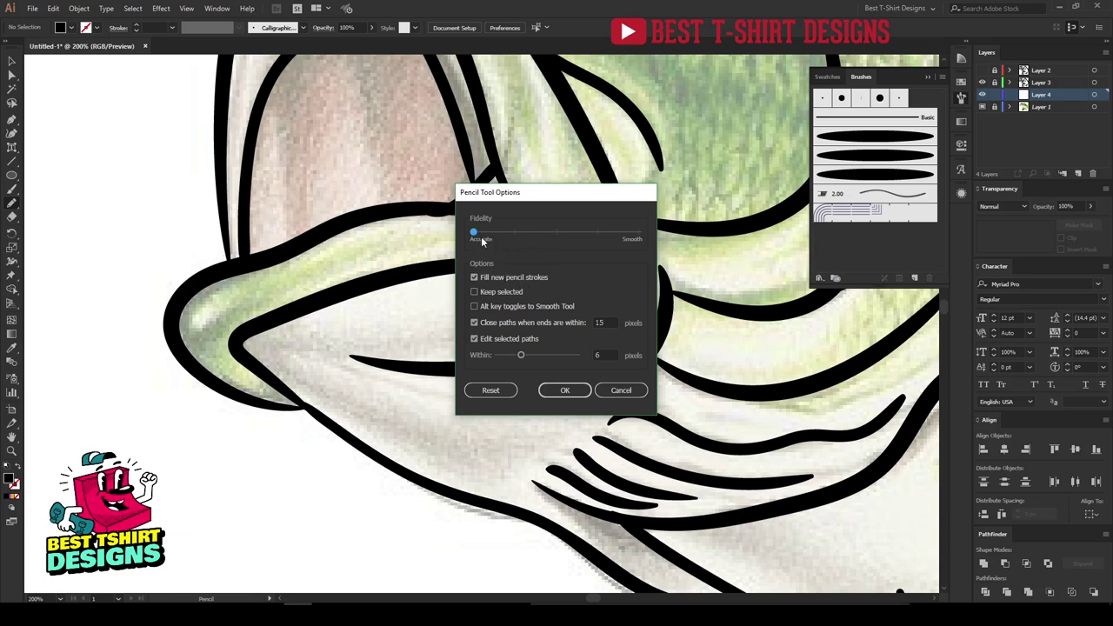
{"action": "left_click_drag", "start_coordinate": [529, 200], "coordinate": [385, 168]}
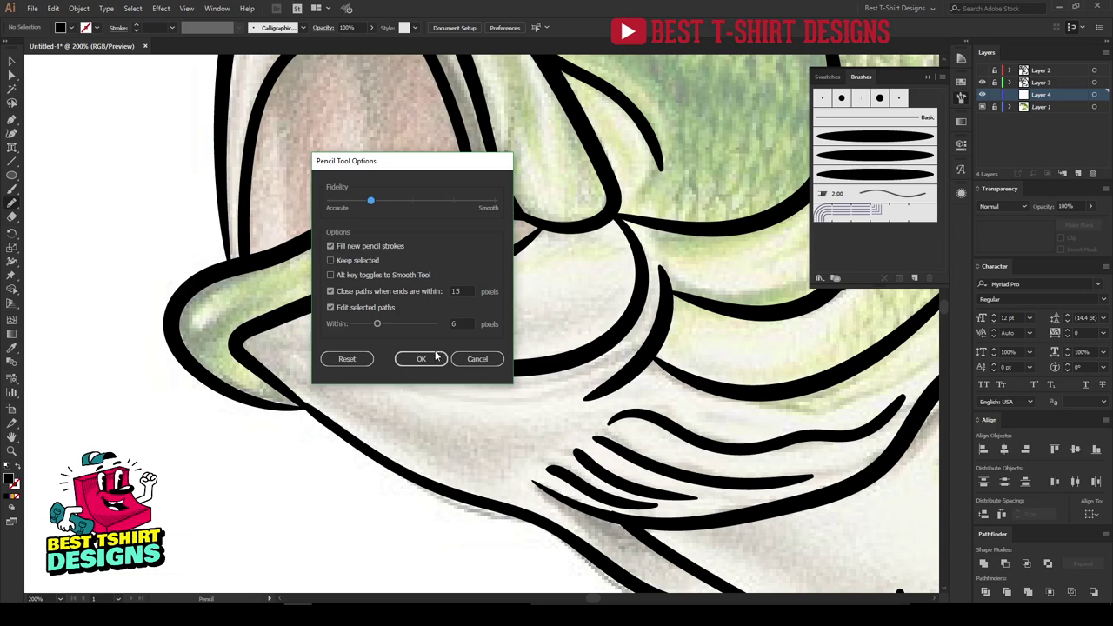
{"action": "left_click", "coordinate": [423, 359]}
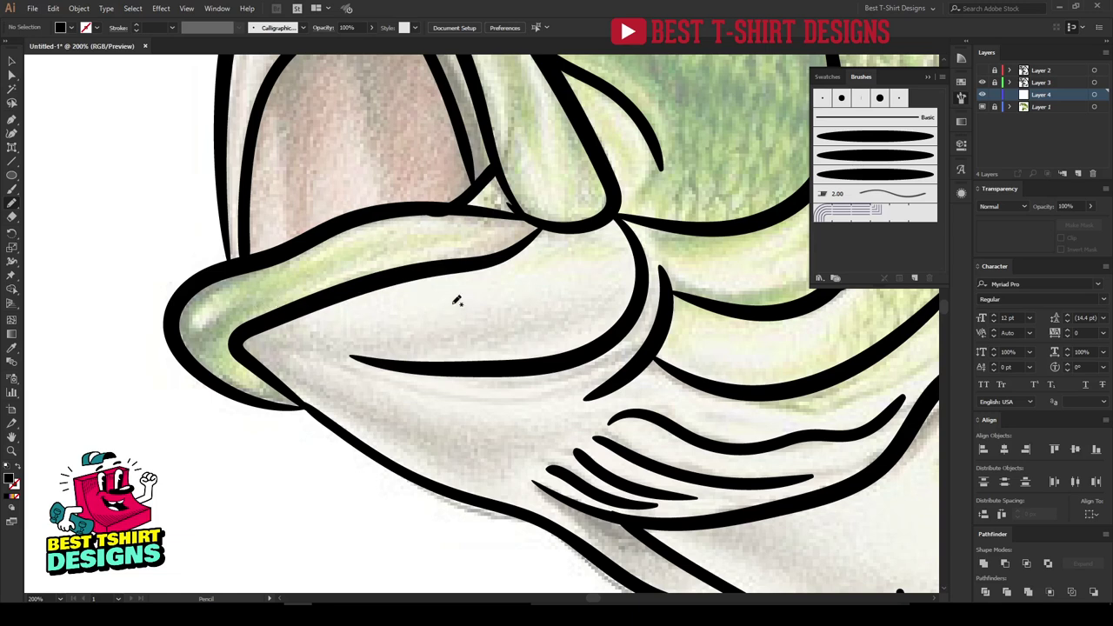
{"action": "mouse_move", "coordinate": [451, 303]}
{"action": "left_mouse_down"}
{"action": "mouse_move", "coordinate": [419, 364]}
{"action": "mouse_move", "coordinate": [455, 421]}
{"action": "mouse_move", "coordinate": [546, 402]}
{"action": "left_mouse_up"}
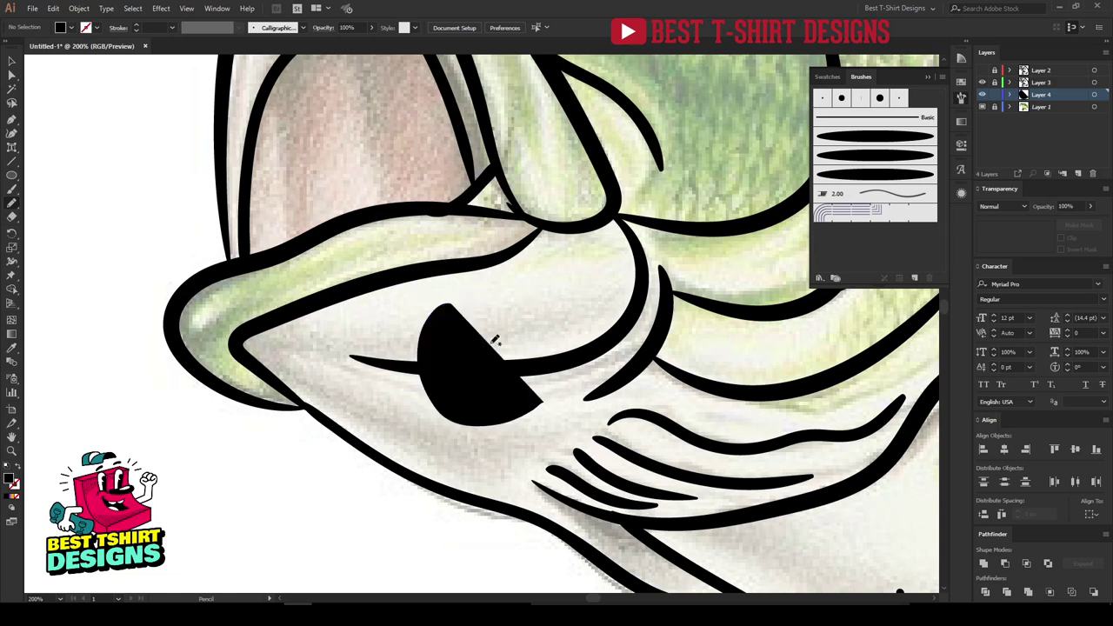
{"action": "key", "text": "ctrl+z"}
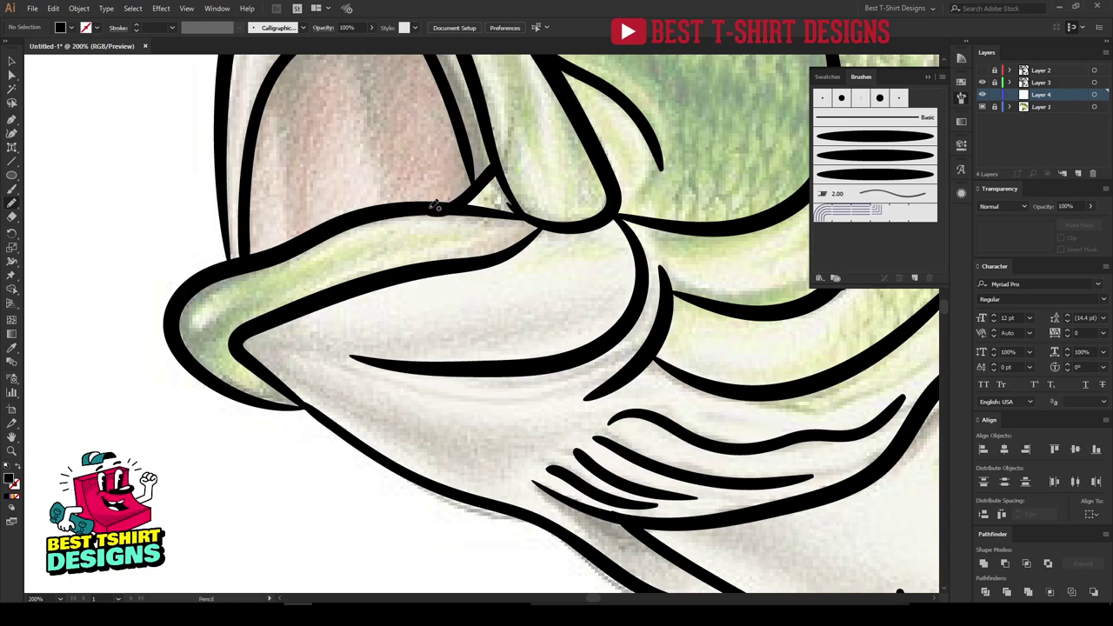
Draw filled black shadow shapes along the lower lip and down the jaw plate beside the mouth, ending in pointed streaks.
{"action": "mouse_move", "coordinate": [434, 206]}
{"action": "left_mouse_down"}
{"action": "mouse_move", "coordinate": [476, 218]}
{"action": "mouse_move", "coordinate": [374, 237]}
{"action": "mouse_move", "coordinate": [233, 304]}
{"action": "mouse_move", "coordinate": [237, 352]}
{"action": "mouse_move", "coordinate": [305, 406]}
{"action": "mouse_move", "coordinate": [235, 395]}
{"action": "mouse_move", "coordinate": [181, 347]}
{"action": "mouse_move", "coordinate": [181, 308]}
{"action": "mouse_move", "coordinate": [208, 282]}
{"action": "mouse_move", "coordinate": [372, 213]}
{"action": "mouse_move", "coordinate": [429, 207]}
{"action": "left_mouse_up"}
{"action": "mouse_move", "coordinate": [254, 369]}
{"action": "left_mouse_down"}
{"action": "mouse_move", "coordinate": [304, 393]}
{"action": "mouse_move", "coordinate": [283, 402]}
{"action": "left_mouse_up"}
{"action": "key", "text": "space"}
{"action": "left_click_drag", "start_coordinate": [362, 259], "coordinate": [314, 479]}
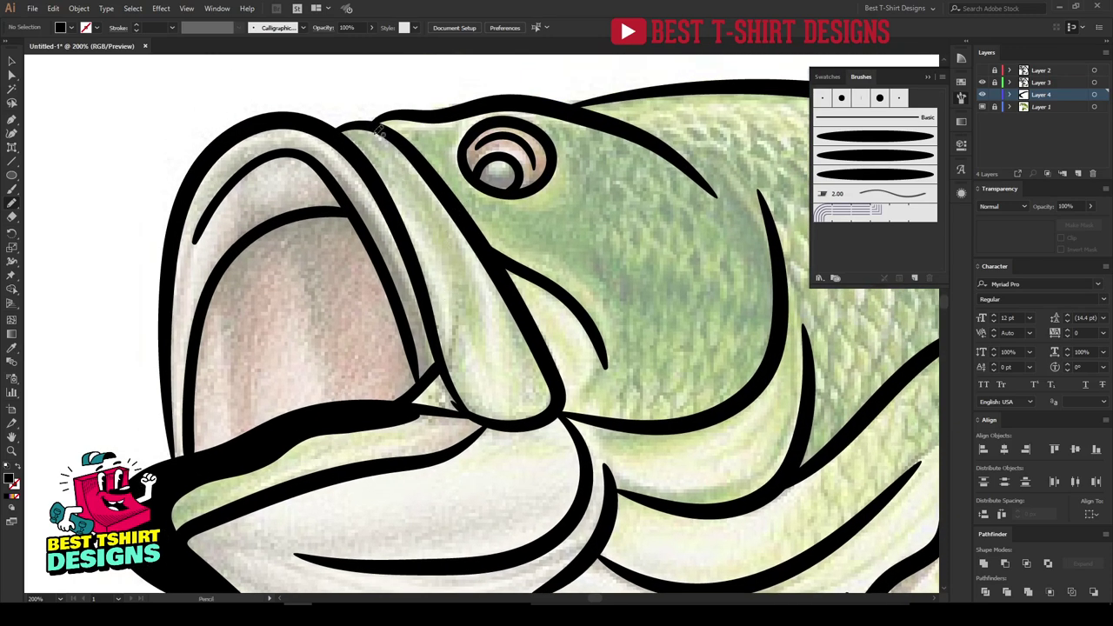
{"action": "mouse_move", "coordinate": [362, 162]}
{"action": "left_mouse_down"}
{"action": "mouse_move", "coordinate": [428, 228]}
{"action": "mouse_move", "coordinate": [452, 328]}
{"action": "mouse_move", "coordinate": [465, 302]}
{"action": "mouse_move", "coordinate": [493, 369]}
{"action": "mouse_move", "coordinate": [472, 253]}
{"action": "mouse_move", "coordinate": [496, 295]}
{"action": "mouse_move", "coordinate": [493, 265]}
{"action": "mouse_move", "coordinate": [392, 132]}
{"action": "mouse_move", "coordinate": [349, 122]}
{"action": "mouse_move", "coordinate": [369, 171]}
{"action": "mouse_move", "coordinate": [364, 164]}
{"action": "left_mouse_up"}
Draw a black shadow with pointed streaks across the roof of the open mouth and thicken the line along the mouth's inner edge.
{"action": "mouse_move", "coordinate": [516, 227]}
{"action": "left_mouse_down"}
{"action": "mouse_move", "coordinate": [404, 259]}
{"action": "mouse_move", "coordinate": [578, 255]}
{"action": "left_mouse_up"}
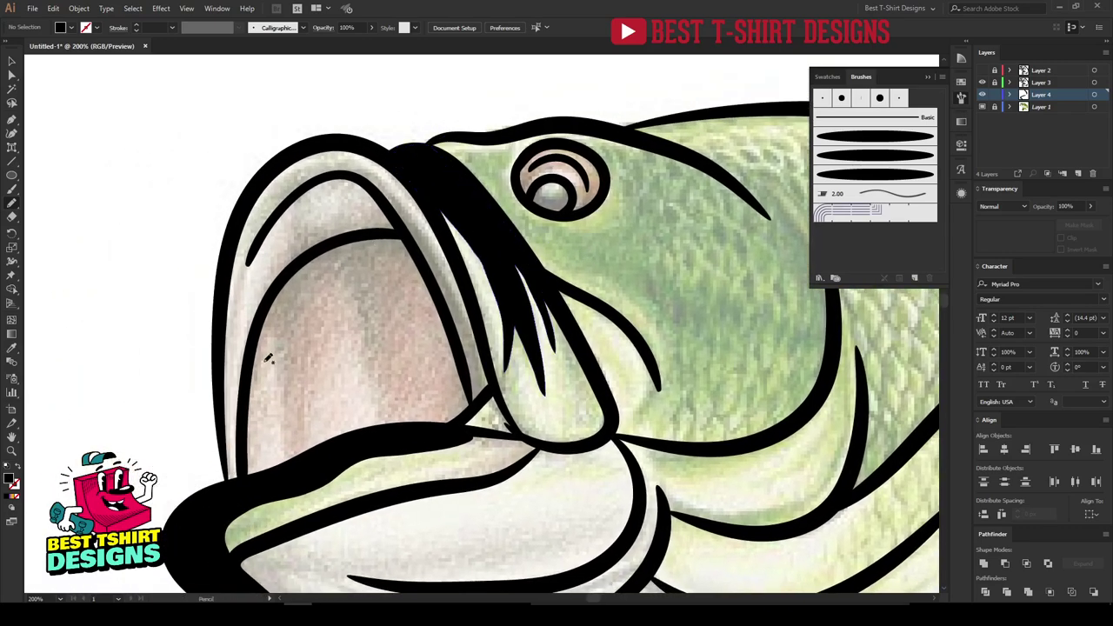
{"action": "mouse_move", "coordinate": [251, 382]}
{"action": "left_mouse_down"}
{"action": "mouse_move", "coordinate": [259, 332]}
{"action": "mouse_move", "coordinate": [280, 343]}
{"action": "mouse_move", "coordinate": [293, 417]}
{"action": "mouse_move", "coordinate": [310, 291]}
{"action": "mouse_move", "coordinate": [341, 279]}
{"action": "mouse_move", "coordinate": [377, 390]}
{"action": "mouse_move", "coordinate": [370, 277]}
{"action": "mouse_move", "coordinate": [394, 258]}
{"action": "mouse_move", "coordinate": [426, 274]}
{"action": "mouse_move", "coordinate": [410, 238]}
{"action": "mouse_move", "coordinate": [324, 245]}
{"action": "mouse_move", "coordinate": [274, 288]}
{"action": "mouse_move", "coordinate": [251, 344]}
{"action": "mouse_move", "coordinate": [250, 407]}
{"action": "left_mouse_up"}
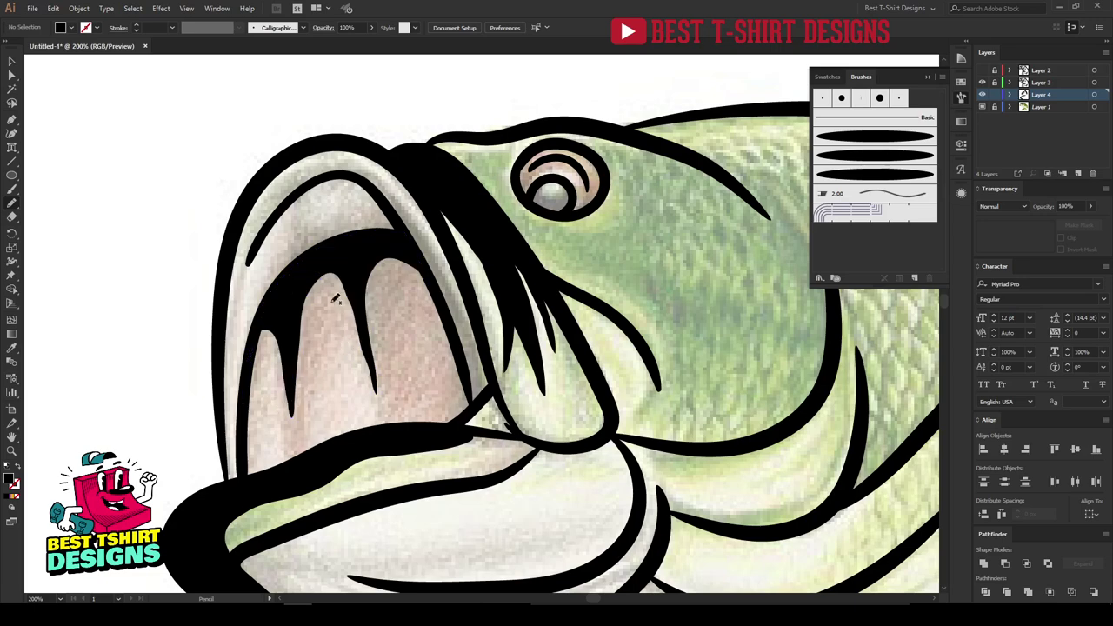
{"action": "scroll", "coordinate": [326, 309], "scroll_direction": "up", "scroll_amount": 2}
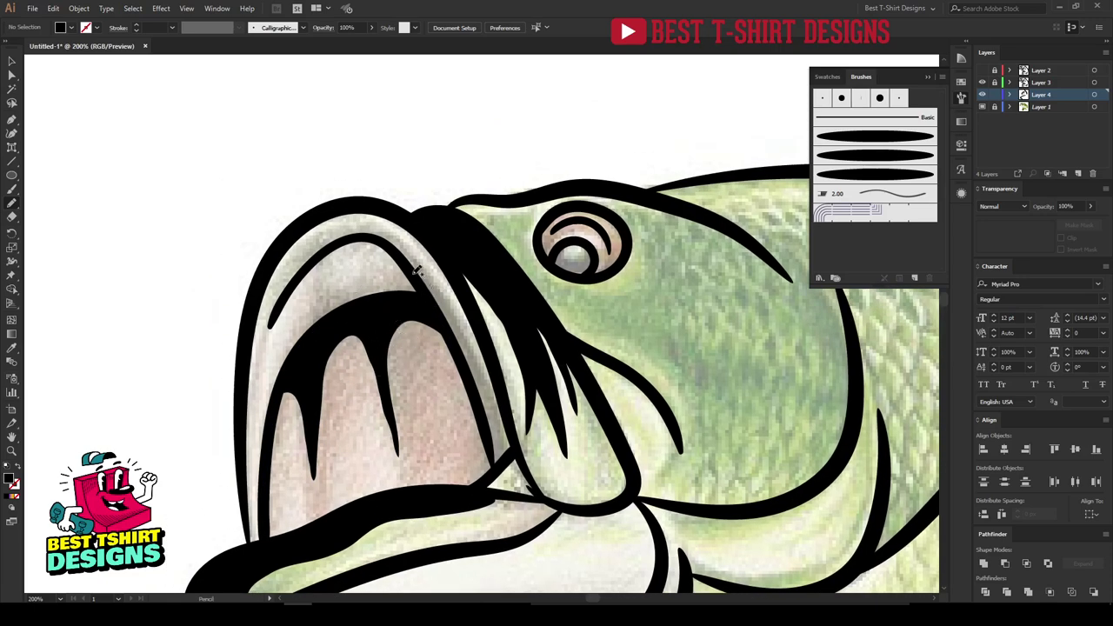
{"action": "mouse_move", "coordinate": [417, 272]}
{"action": "left_mouse_down"}
{"action": "mouse_move", "coordinate": [474, 338]}
{"action": "mouse_move", "coordinate": [505, 459]}
{"action": "mouse_move", "coordinate": [484, 430]}
{"action": "mouse_move", "coordinate": [459, 343]}
{"action": "mouse_move", "coordinate": [407, 264]}
{"action": "left_mouse_up"}
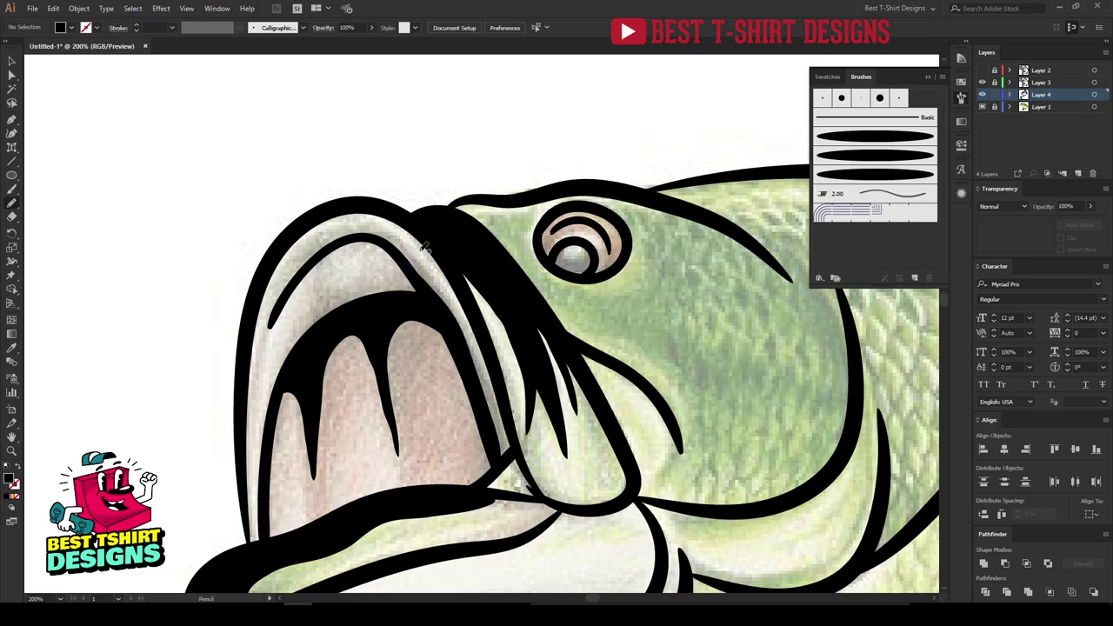
Handwrite the notes "Base" and "Shadow" in the empty area above the fish's head with the Paintbrush.
{"action": "mouse_move", "coordinate": [442, 356]}
{"action": "left_mouse_down"}
{"action": "mouse_move", "coordinate": [331, 159]}
{"action": "mouse_move", "coordinate": [284, 186]}
{"action": "mouse_move", "coordinate": [249, 244]}
{"action": "mouse_move", "coordinate": [274, 313]}
{"action": "left_mouse_up"}
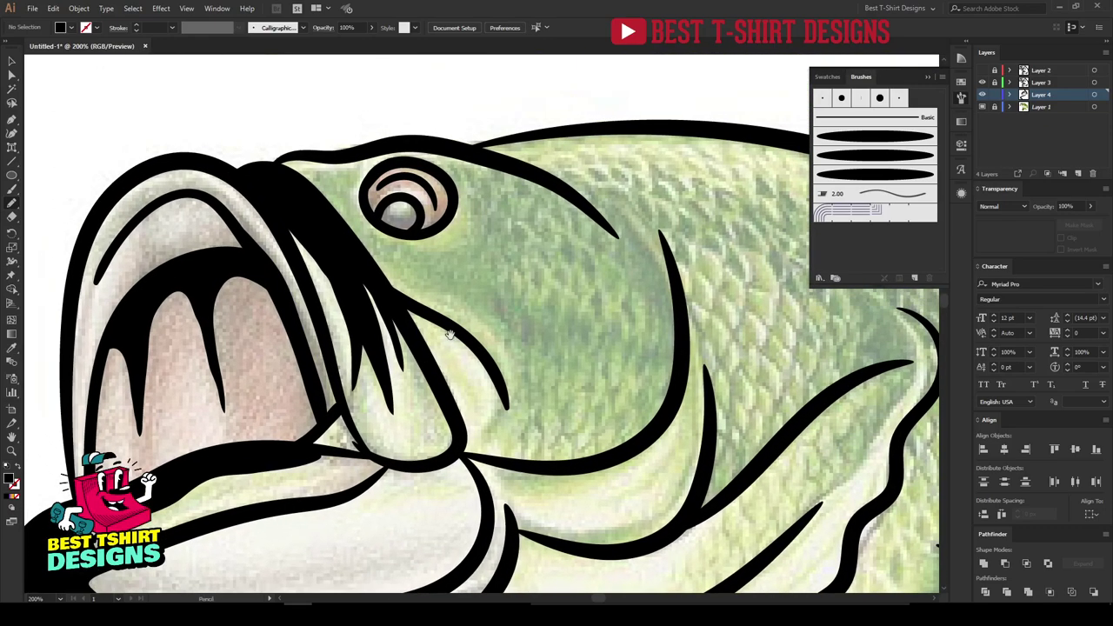
{"action": "left_click_drag", "start_coordinate": [450, 335], "coordinate": [443, 408]}
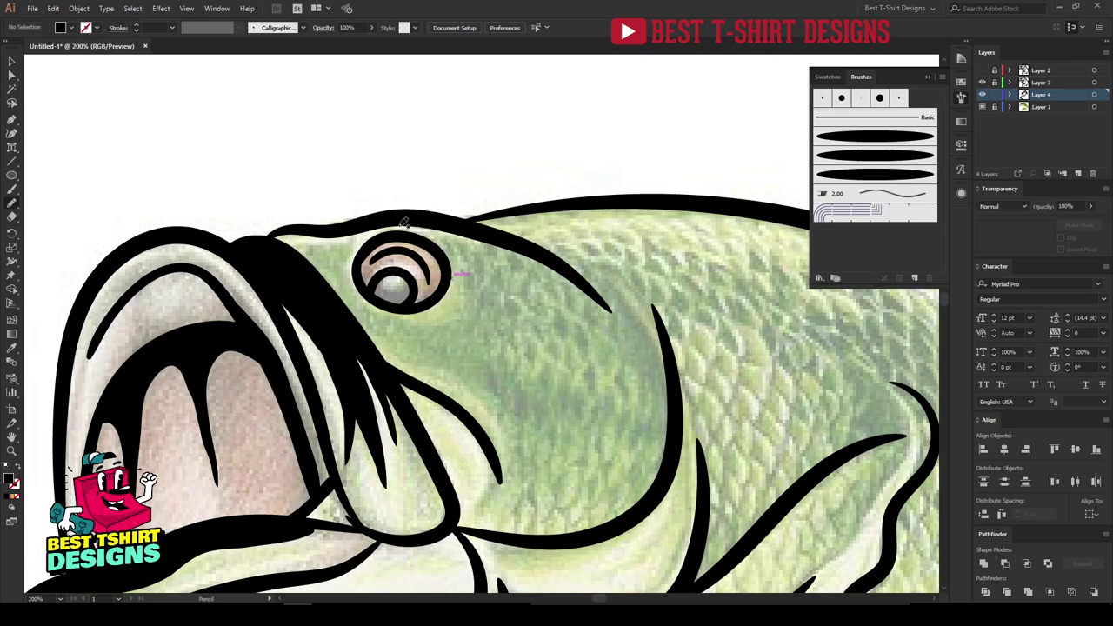
{"action": "left_click_drag", "start_coordinate": [399, 266], "coordinate": [416, 366]}
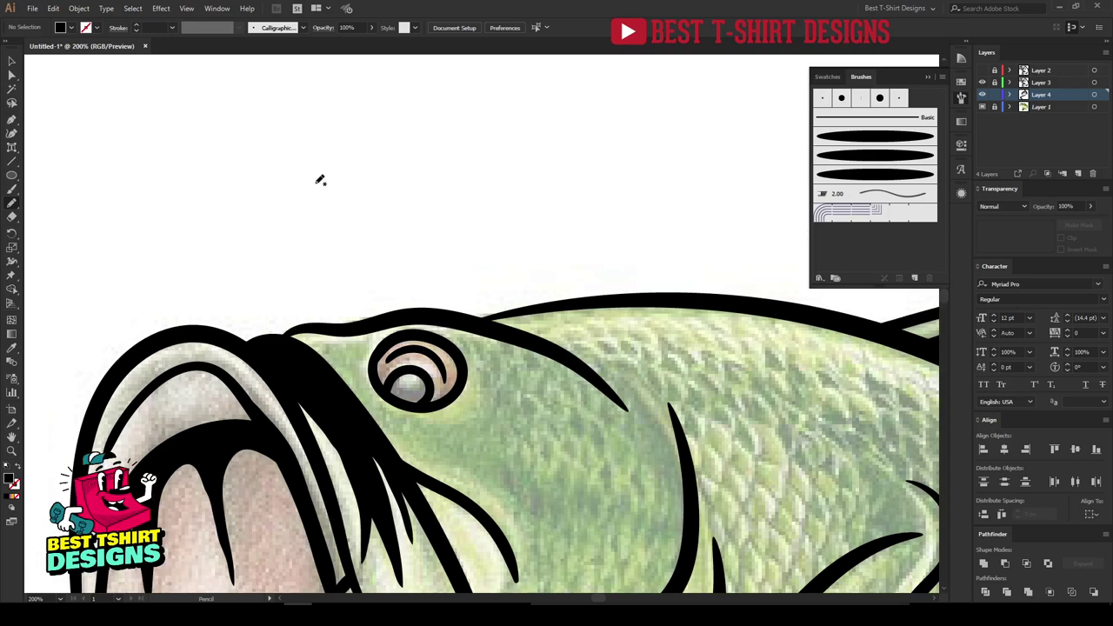
{"action": "key", "text": "b"}
{"action": "mouse_move", "coordinate": [282, 150]}
{"action": "left_mouse_down"}
{"action": "mouse_move", "coordinate": [308, 138]}
{"action": "mouse_move", "coordinate": [303, 211]}
{"action": "left_mouse_up"}
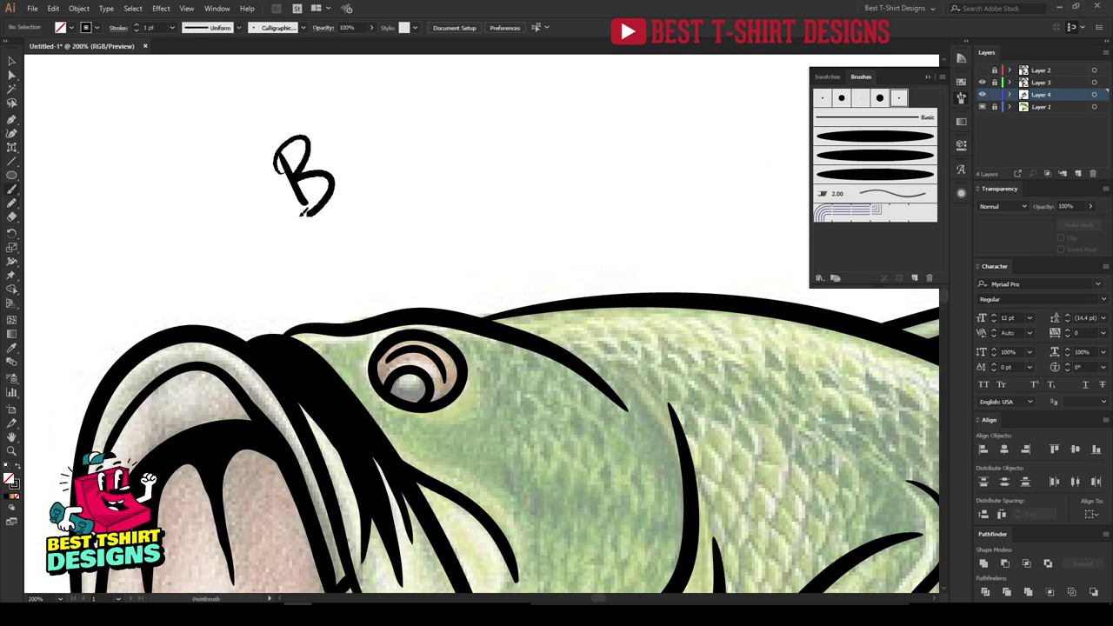
{"action": "left_click_drag", "start_coordinate": [357, 131], "coordinate": [355, 170]}
{"action": "left_click_drag", "start_coordinate": [383, 111], "coordinate": [386, 184]}
{"action": "left_click_drag", "start_coordinate": [402, 130], "coordinate": [483, 108]}
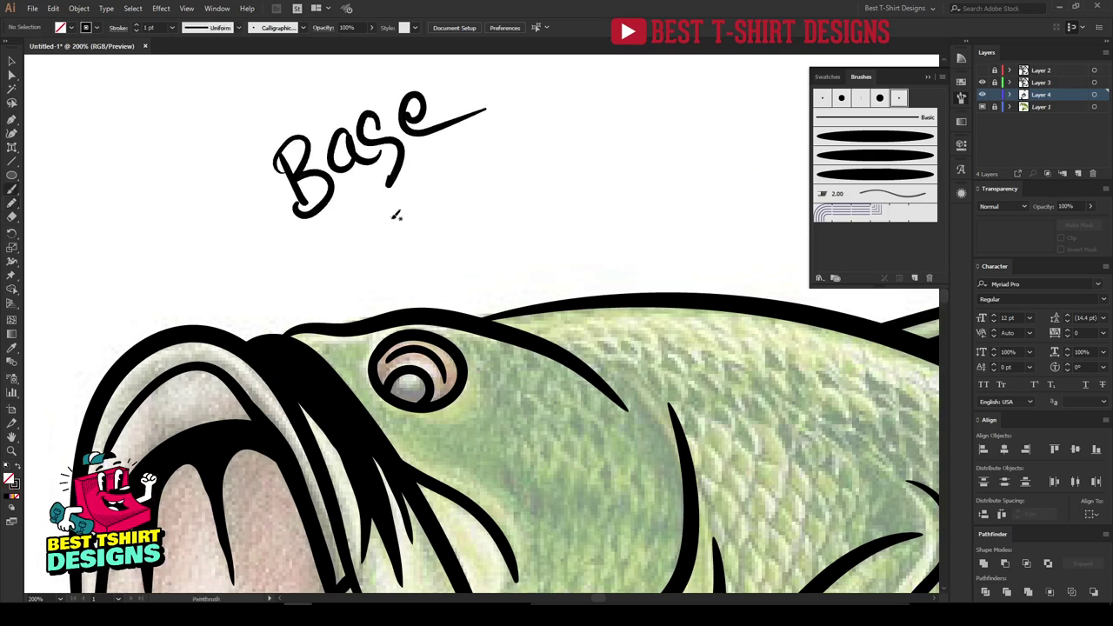
{"action": "mouse_move", "coordinate": [376, 209]}
{"action": "left_mouse_down"}
{"action": "mouse_move", "coordinate": [384, 268]}
{"action": "mouse_move", "coordinate": [424, 170]}
{"action": "left_mouse_up"}
{"action": "mouse_move", "coordinate": [411, 228]}
{"action": "left_mouse_down"}
{"action": "mouse_move", "coordinate": [460, 199]}
{"action": "mouse_move", "coordinate": [484, 207]}
{"action": "left_mouse_up"}
{"action": "mouse_move", "coordinate": [508, 163]}
{"action": "left_mouse_down"}
{"action": "mouse_move", "coordinate": [524, 197]}
{"action": "mouse_move", "coordinate": [543, 150]}
{"action": "left_mouse_up"}
{"action": "mouse_move", "coordinate": [562, 103]}
{"action": "left_mouse_down"}
{"action": "mouse_move", "coordinate": [589, 145]}
{"action": "mouse_move", "coordinate": [606, 89]}
{"action": "left_mouse_up"}
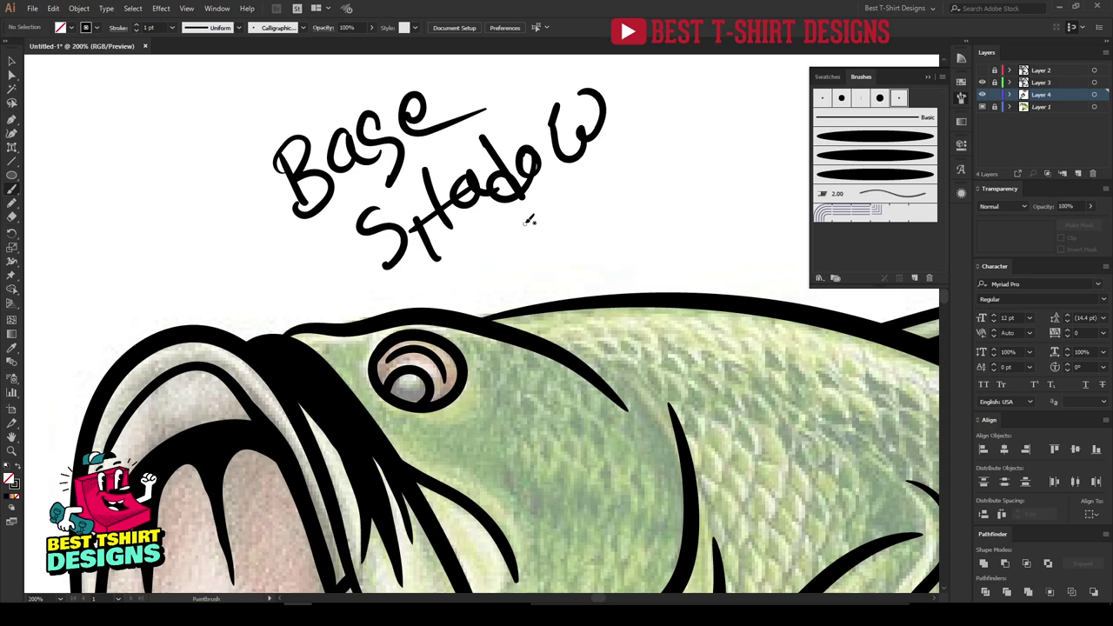
Handwrite the note "Highlight" below the other words above the fish.
{"action": "left_click_drag", "start_coordinate": [553, 208], "coordinate": [532, 264]}
{"action": "mouse_move", "coordinate": [572, 184]}
{"action": "left_mouse_down"}
{"action": "mouse_move", "coordinate": [560, 268]}
{"action": "mouse_move", "coordinate": [578, 208]}
{"action": "left_mouse_up"}
{"action": "left_click_drag", "start_coordinate": [595, 204], "coordinate": [598, 240]}
{"action": "mouse_move", "coordinate": [576, 174]}
{"action": "left_mouse_down"}
{"action": "mouse_move", "coordinate": [654, 263]}
{"action": "mouse_move", "coordinate": [658, 193]}
{"action": "mouse_move", "coordinate": [711, 87]}
{"action": "mouse_move", "coordinate": [753, 183]}
{"action": "left_mouse_up"}
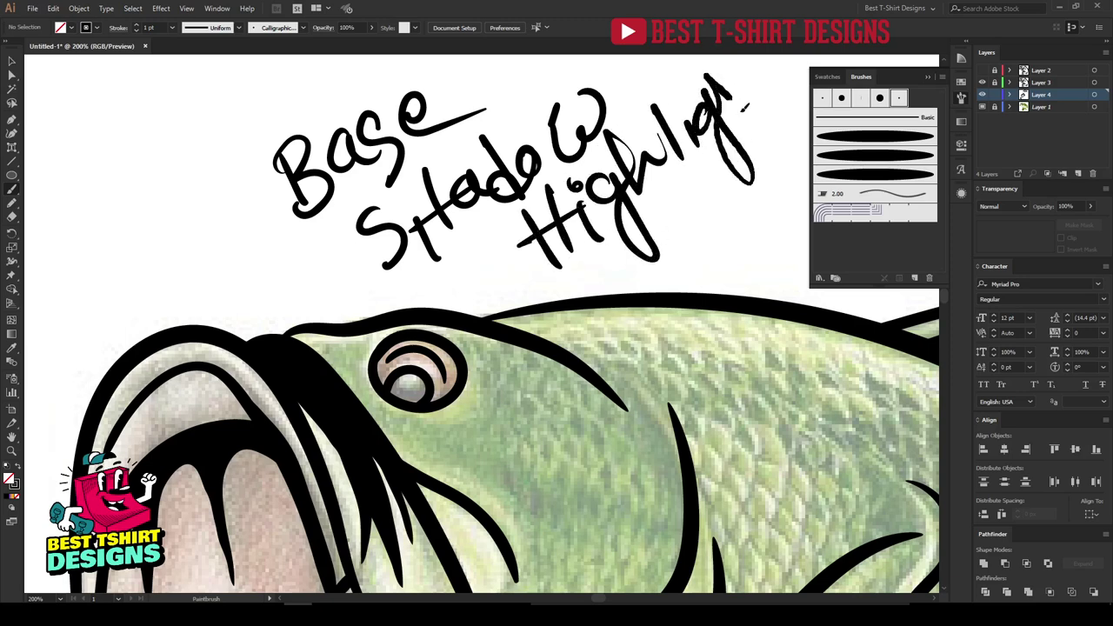
{"action": "left_click_drag", "start_coordinate": [745, 110], "coordinate": [779, 85]}
{"action": "mouse_move", "coordinate": [774, 65]}
{"action": "left_mouse_down"}
{"action": "mouse_move", "coordinate": [805, 37]}
{"action": "mouse_move", "coordinate": [786, 55]}
{"action": "left_mouse_up"}
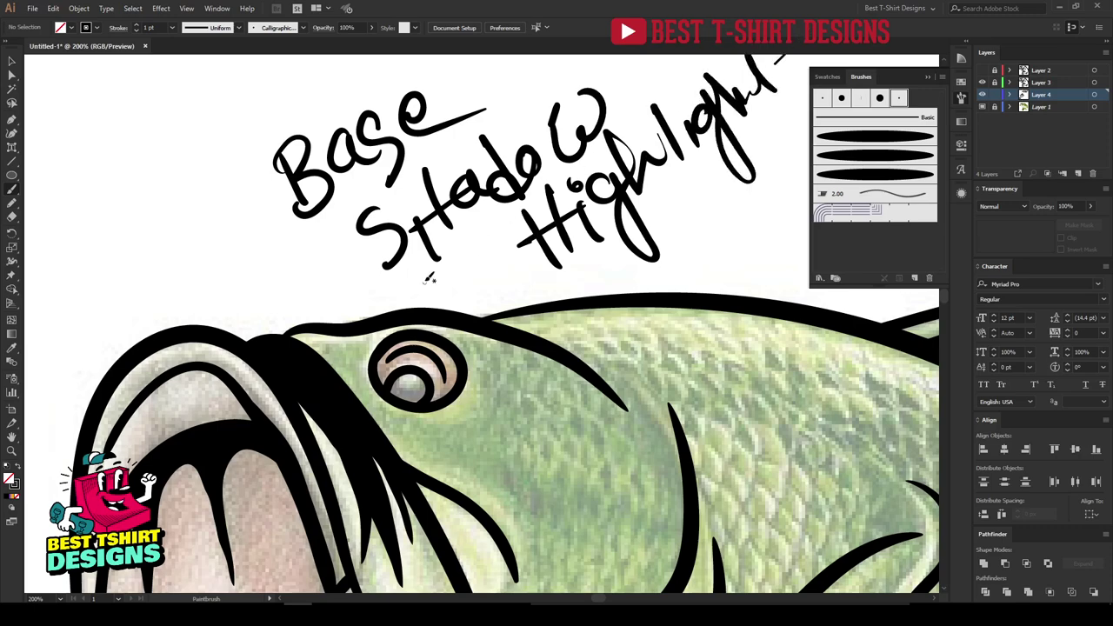
Examine the head, mouth, back and dorsal fin of the bass to plan where base, shadow and highlight areas go.
{"action": "left_click_drag", "start_coordinate": [429, 278], "coordinate": [422, 206]}
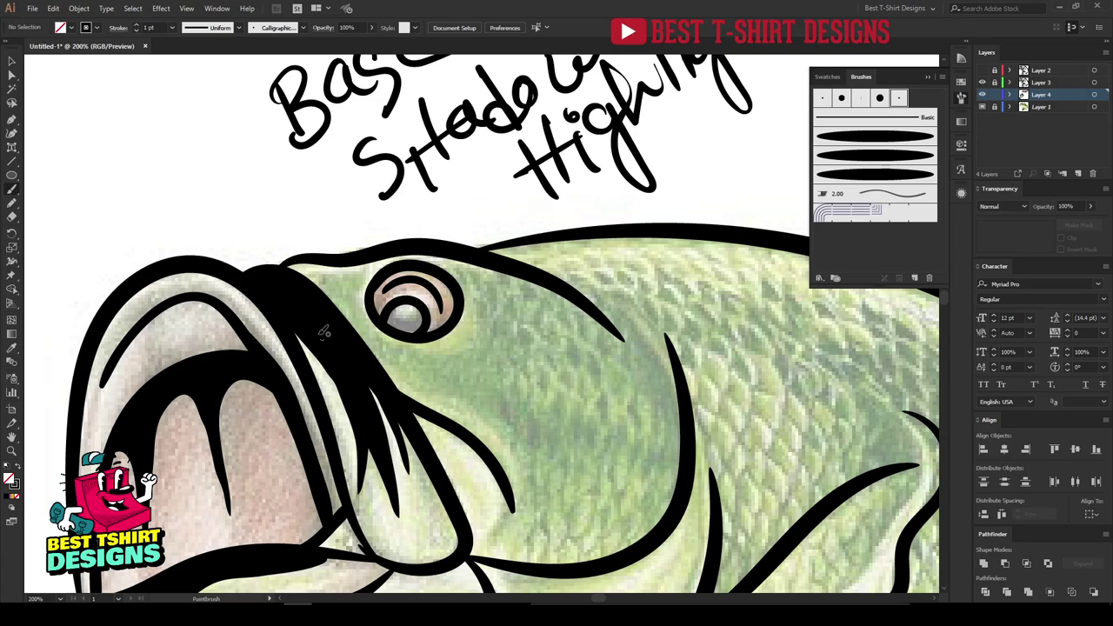
{"action": "left_click_drag", "start_coordinate": [478, 194], "coordinate": [455, 208]}
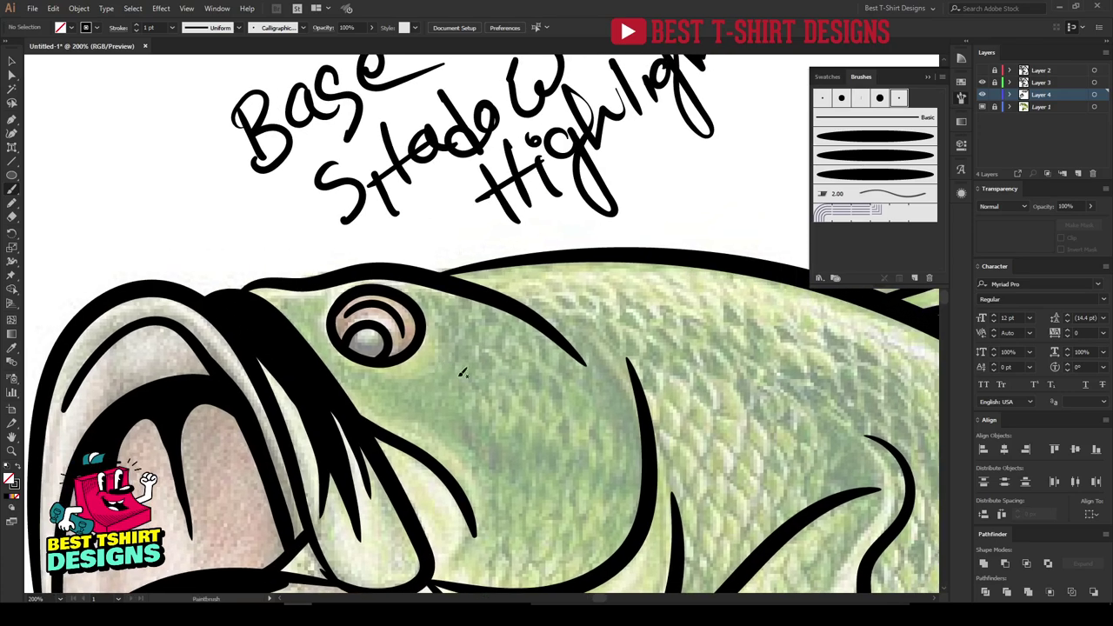
{"action": "left_click_drag", "start_coordinate": [292, 381], "coordinate": [321, 294]}
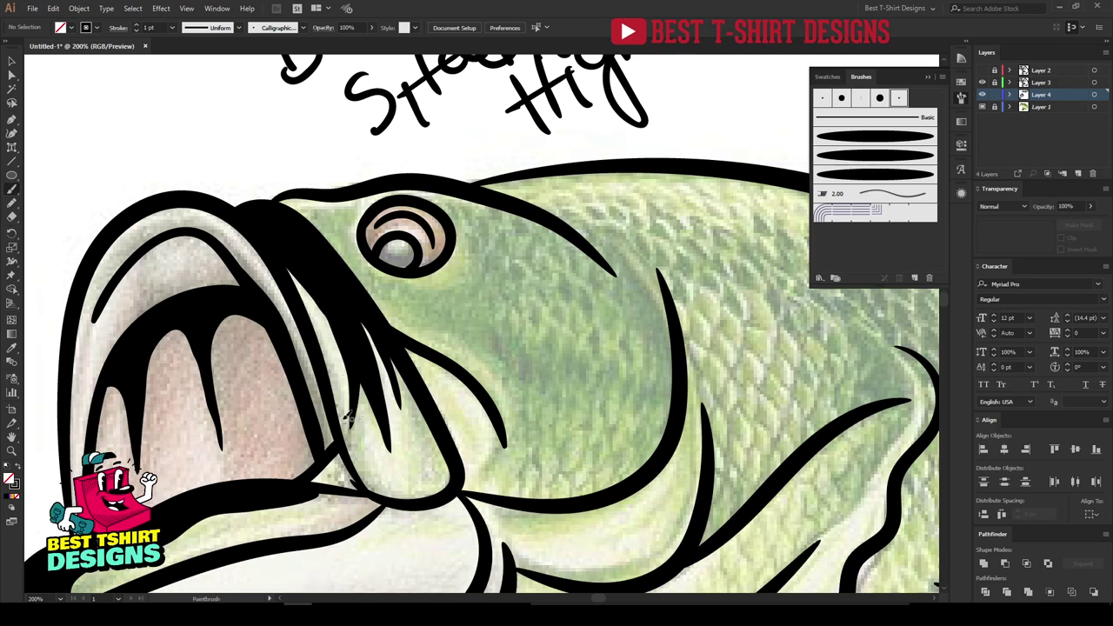
{"action": "scroll", "coordinate": [375, 315], "scroll_direction": "up", "scroll_amount": 3}
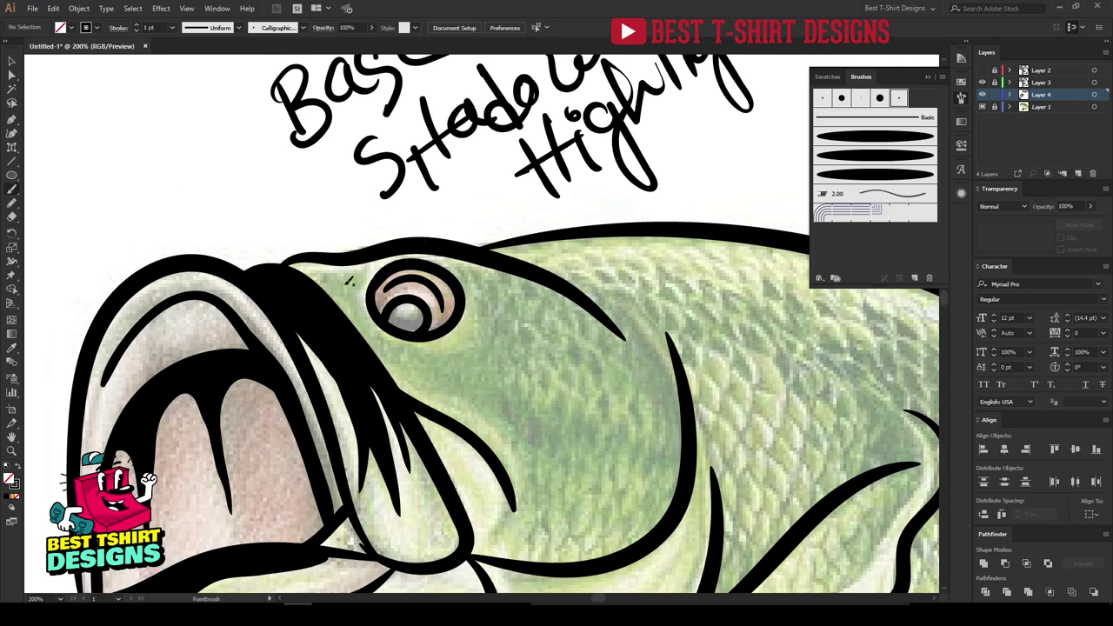
{"action": "scroll", "coordinate": [428, 223], "scroll_direction": "right", "scroll_amount": 2}
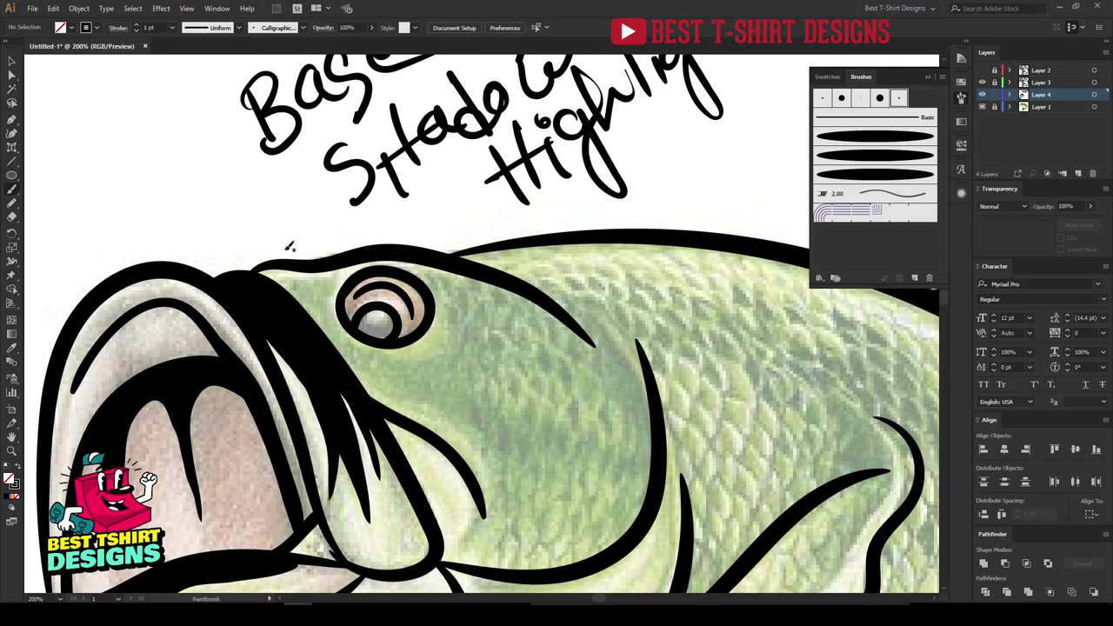
{"action": "left_click_drag", "start_coordinate": [276, 271], "coordinate": [430, 259]}
{"action": "scroll", "coordinate": [566, 206], "scroll_direction": "right", "scroll_amount": 5}
{"action": "scroll", "coordinate": [513, 278], "scroll_direction": "right", "scroll_amount": 4}
{"action": "scroll", "coordinate": [478, 287], "scroll_direction": "down", "scroll_amount": 2}
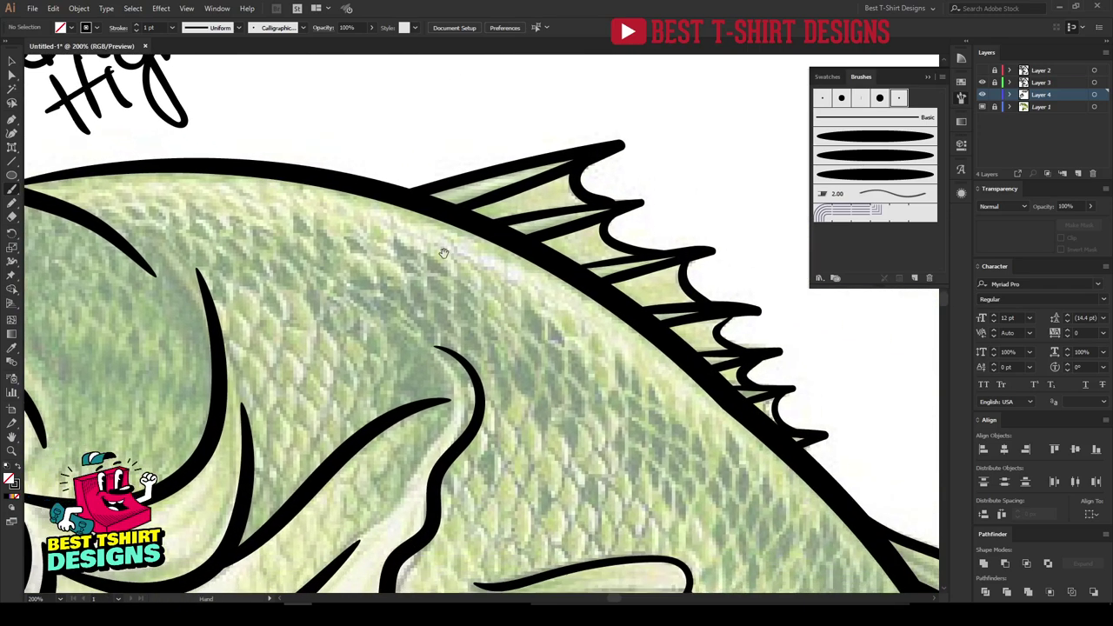
{"action": "mouse_move", "coordinate": [393, 221]}
{"action": "left_mouse_down"}
{"action": "mouse_move", "coordinate": [539, 290]}
{"action": "mouse_move", "coordinate": [670, 391]}
{"action": "left_mouse_up"}
{"action": "key", "text": "ctrl+z"}
{"action": "left_click_drag", "start_coordinate": [376, 286], "coordinate": [611, 299]}
{"action": "left_click_drag", "start_coordinate": [299, 270], "coordinate": [421, 369]}
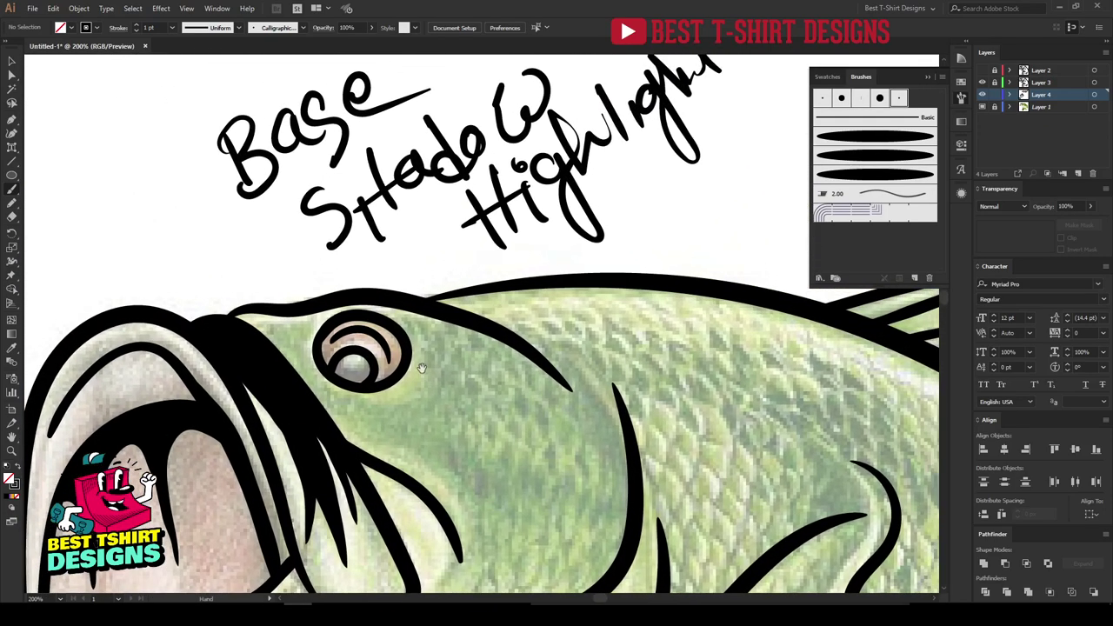
Delete all the handwritten notes above the fish.
{"action": "scroll", "coordinate": [421, 335], "scroll_direction": "down", "scroll_amount": 2}
{"action": "key", "text": "v"}
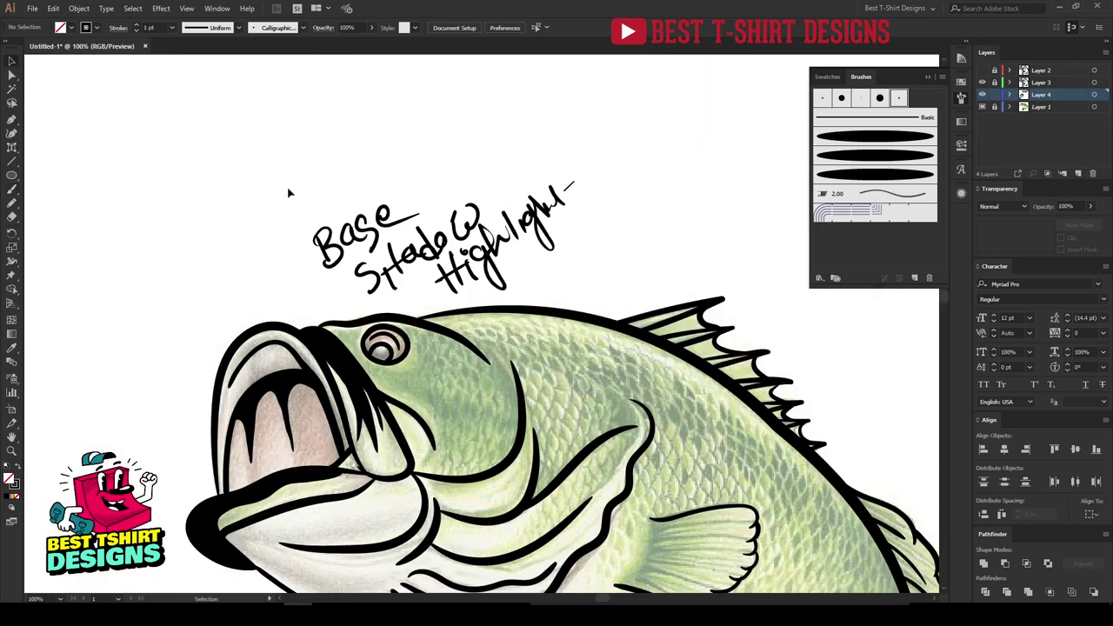
{"action": "mouse_move", "coordinate": [266, 177]}
{"action": "left_mouse_down"}
{"action": "mouse_move", "coordinate": [621, 315]}
{"action": "mouse_move", "coordinate": [631, 299]}
{"action": "left_mouse_up"}
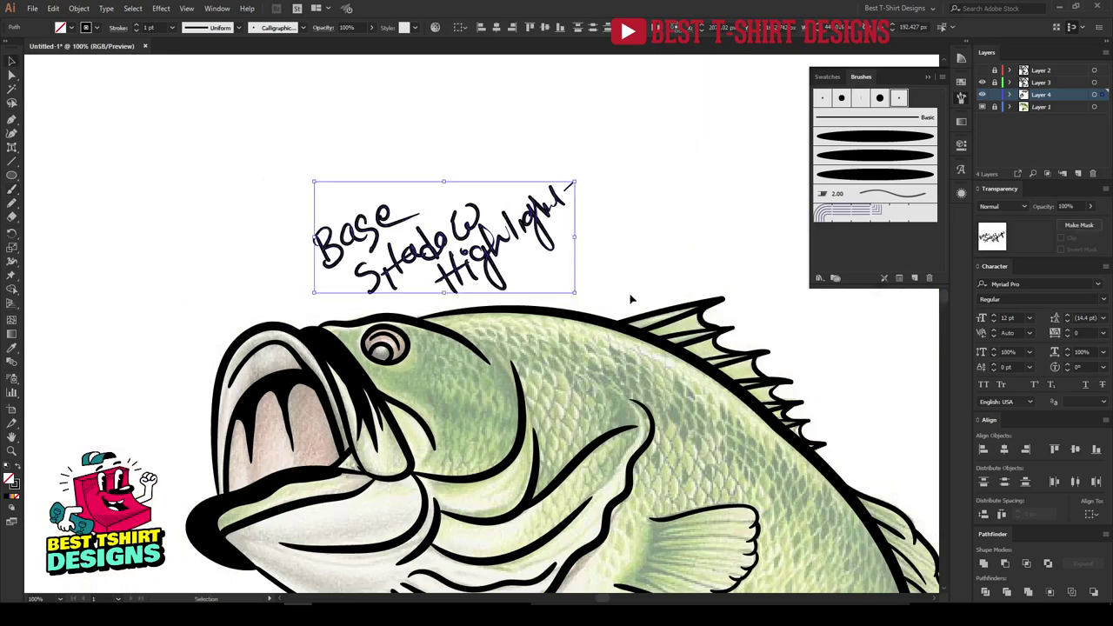
{"action": "key", "text": "Delete"}
Switch the Pencil back to a black fill without stroke and fill the small gap at the corner of the mouth.
{"action": "scroll", "coordinate": [383, 492], "scroll_direction": "up", "scroll_amount": 3}
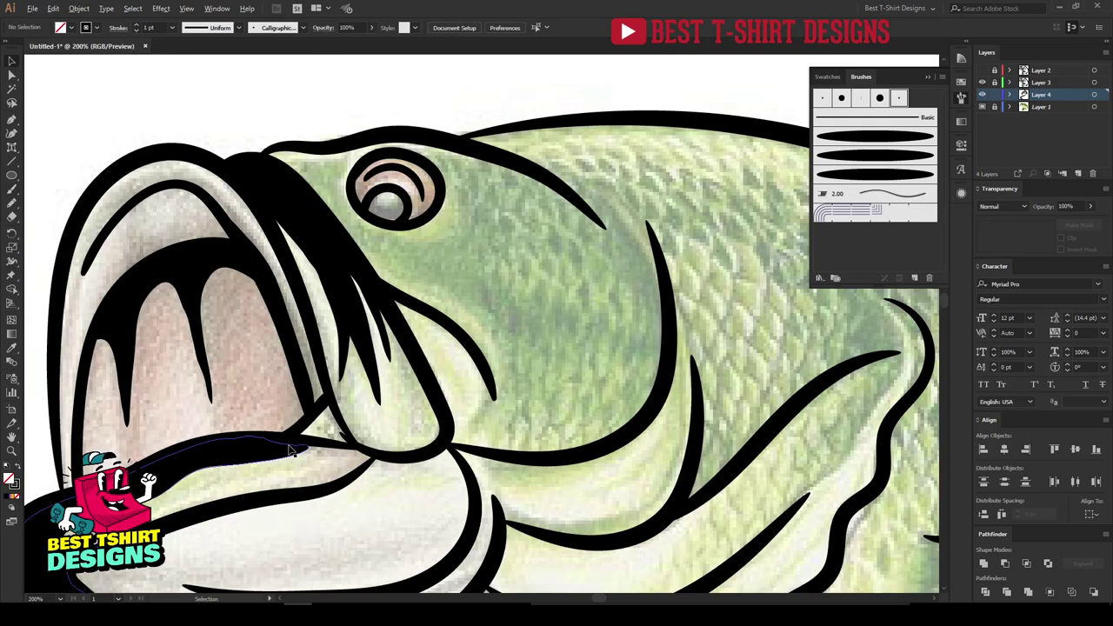
{"action": "key", "text": "n"}
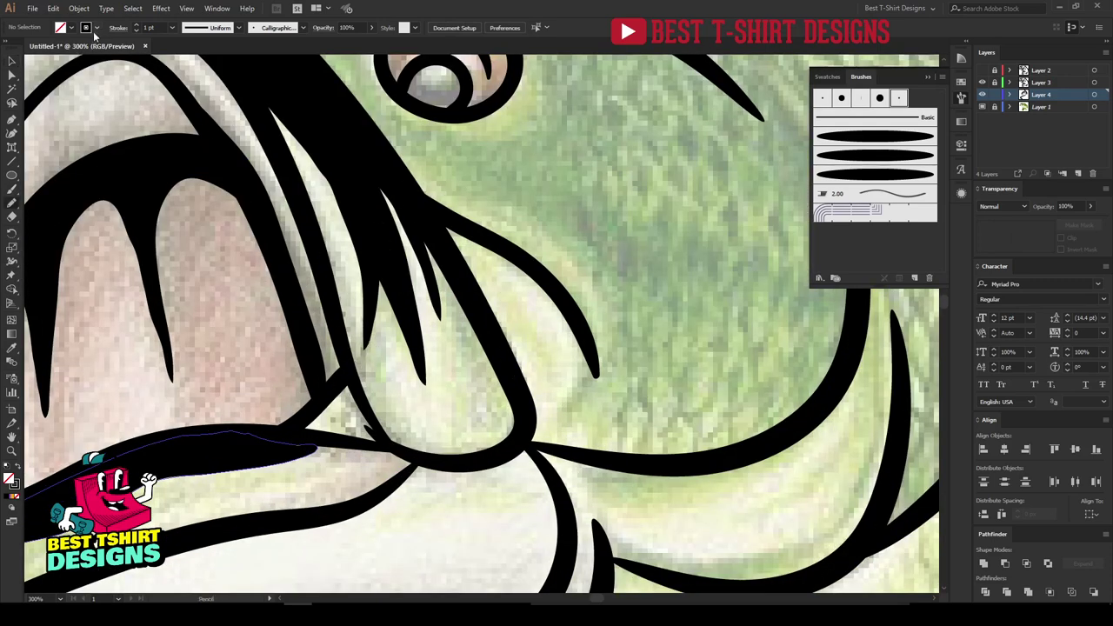
{"action": "key", "text": "shift+x"}
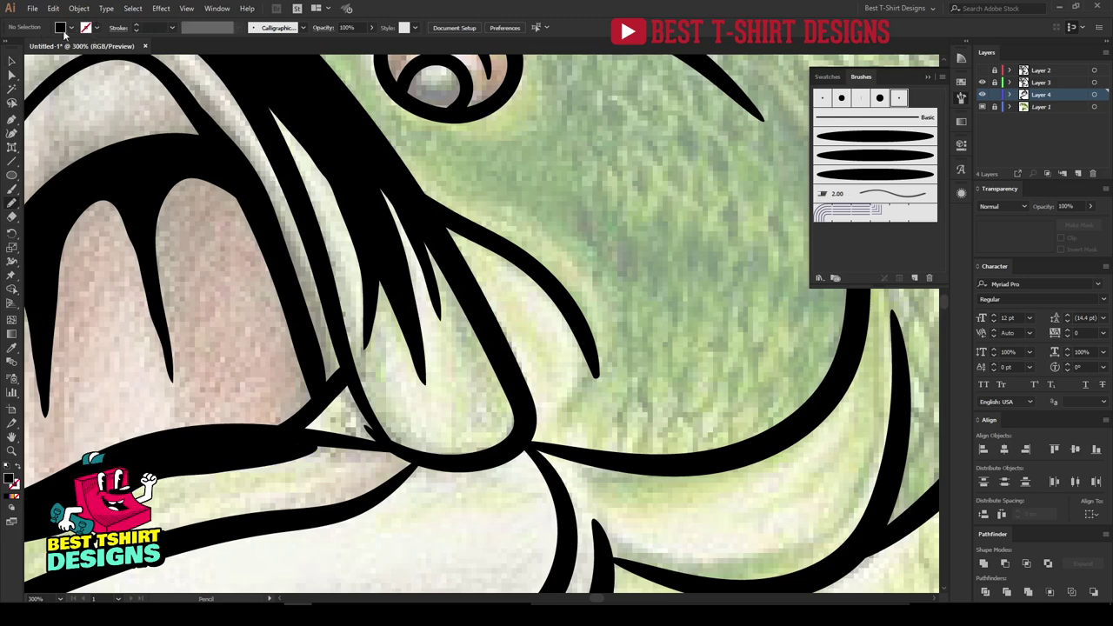
{"action": "mouse_move", "coordinate": [352, 372]}
{"action": "left_mouse_down"}
{"action": "mouse_move", "coordinate": [296, 426]}
{"action": "mouse_move", "coordinate": [376, 439]}
{"action": "mouse_move", "coordinate": [348, 420]}
{"action": "mouse_move", "coordinate": [350, 376]}
{"action": "mouse_move", "coordinate": [290, 423]}
{"action": "mouse_move", "coordinate": [355, 387]}
{"action": "mouse_move", "coordinate": [388, 435]}
{"action": "mouse_move", "coordinate": [309, 416]}
{"action": "left_mouse_up"}
Thicken the black shadow along the mouth's inner edge, rounding it into the mouth corner.
{"action": "mouse_move", "coordinate": [414, 284]}
{"action": "left_mouse_down"}
{"action": "mouse_move", "coordinate": [371, 424]}
{"action": "mouse_move", "coordinate": [440, 366]}
{"action": "left_mouse_up"}
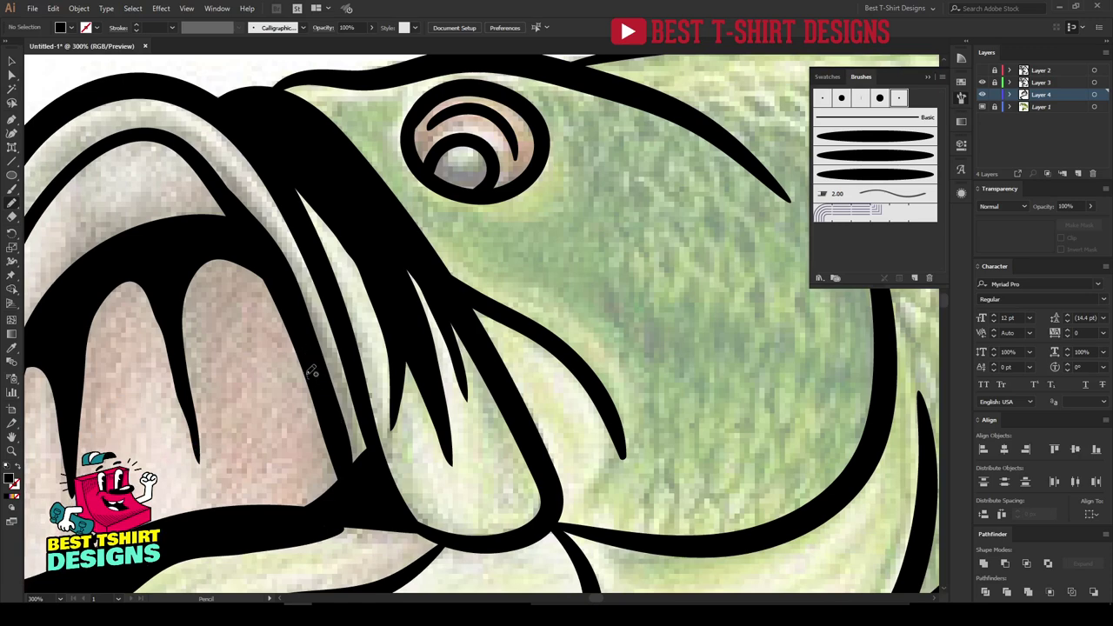
{"action": "mouse_move", "coordinate": [309, 377]}
{"action": "left_mouse_down"}
{"action": "mouse_move", "coordinate": [316, 518]}
{"action": "mouse_move", "coordinate": [314, 379]}
{"action": "left_mouse_up"}
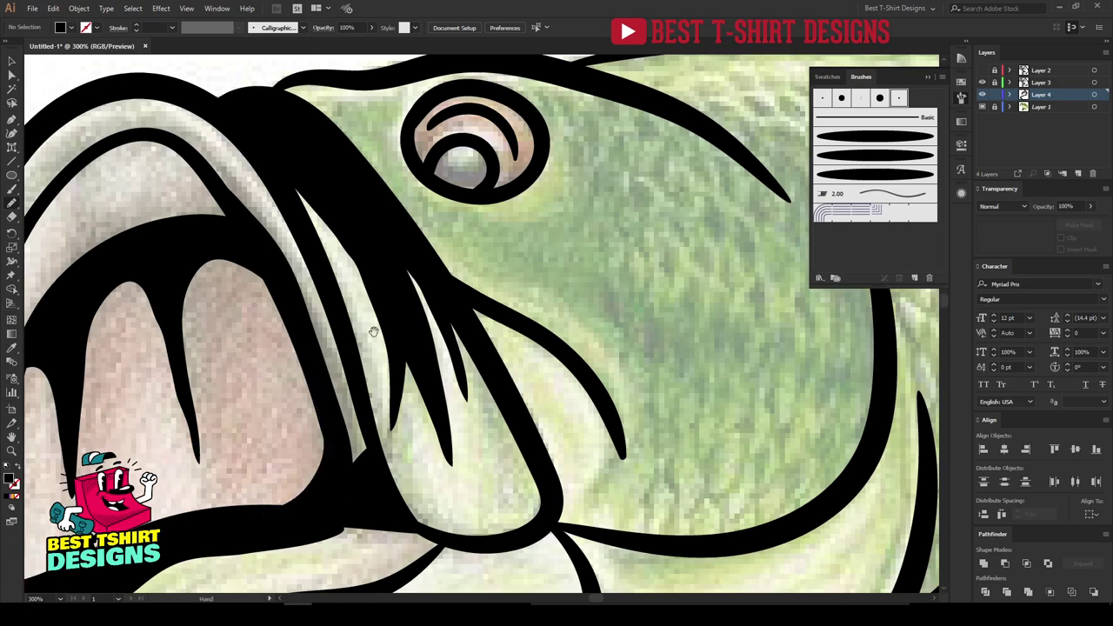
{"action": "mouse_move", "coordinate": [374, 333]}
{"action": "left_mouse_down"}
{"action": "mouse_move", "coordinate": [336, 421]}
{"action": "mouse_move", "coordinate": [261, 416]}
{"action": "mouse_move", "coordinate": [246, 466]}
{"action": "left_mouse_up"}
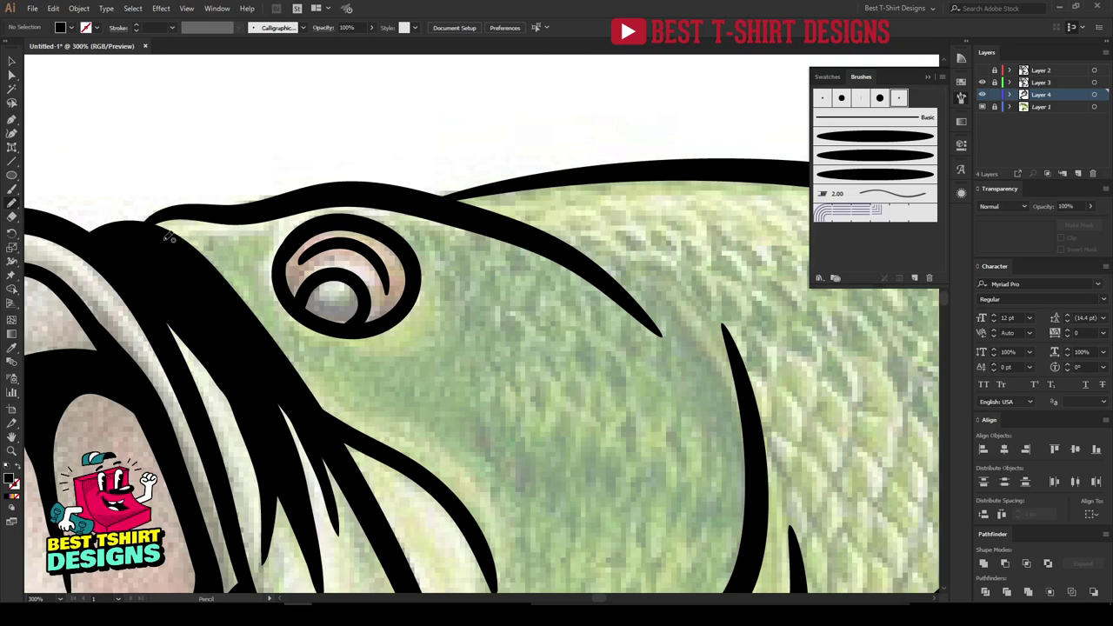
Fill black shadows in front of the eye and across the cheek below it, ending the cheek shadow in jagged spikes.
{"action": "mouse_move", "coordinate": [268, 233]}
{"action": "left_mouse_down"}
{"action": "mouse_move", "coordinate": [256, 265]}
{"action": "mouse_move", "coordinate": [314, 354]}
{"action": "mouse_move", "coordinate": [381, 362]}
{"action": "mouse_move", "coordinate": [463, 410]}
{"action": "mouse_move", "coordinate": [321, 387]}
{"action": "mouse_move", "coordinate": [190, 267]}
{"action": "mouse_move", "coordinate": [140, 251]}
{"action": "left_mouse_up"}
{"action": "mouse_move", "coordinate": [510, 371]}
{"action": "left_mouse_down"}
{"action": "mouse_move", "coordinate": [461, 290]}
{"action": "mouse_move", "coordinate": [448, 168]}
{"action": "left_mouse_up"}
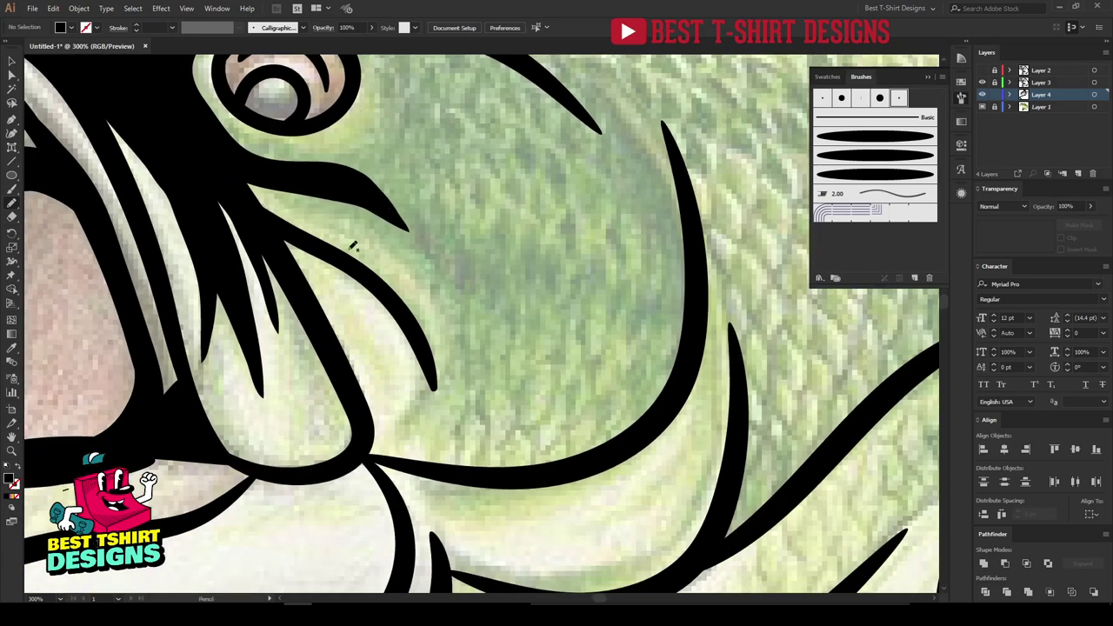
{"action": "mouse_move", "coordinate": [246, 172]}
{"action": "left_mouse_down"}
{"action": "mouse_move", "coordinate": [434, 295]}
{"action": "mouse_move", "coordinate": [457, 394]}
{"action": "mouse_move", "coordinate": [446, 433]}
{"action": "mouse_move", "coordinate": [499, 360]}
{"action": "mouse_move", "coordinate": [495, 425]}
{"action": "mouse_move", "coordinate": [538, 342]}
{"action": "mouse_move", "coordinate": [537, 395]}
{"action": "mouse_move", "coordinate": [546, 395]}
{"action": "mouse_move", "coordinate": [583, 322]}
{"action": "mouse_move", "coordinate": [567, 410]}
{"action": "mouse_move", "coordinate": [619, 324]}
{"action": "mouse_move", "coordinate": [632, 333]}
{"action": "mouse_move", "coordinate": [630, 366]}
{"action": "mouse_move", "coordinate": [662, 286]}
{"action": "mouse_move", "coordinate": [662, 364]}
{"action": "mouse_move", "coordinate": [688, 317]}
{"action": "mouse_move", "coordinate": [695, 246]}
{"action": "mouse_move", "coordinate": [680, 185]}
{"action": "mouse_move", "coordinate": [628, 135]}
{"action": "mouse_move", "coordinate": [565, 130]}
{"action": "mouse_move", "coordinate": [417, 79]}
{"action": "mouse_move", "coordinate": [399, 114]}
{"action": "mouse_move", "coordinate": [338, 161]}
{"action": "mouse_move", "coordinate": [295, 174]}
{"action": "mouse_move", "coordinate": [218, 163]}
{"action": "left_mouse_up"}
{"action": "left_click_drag", "start_coordinate": [409, 221], "coordinate": [412, 409]}
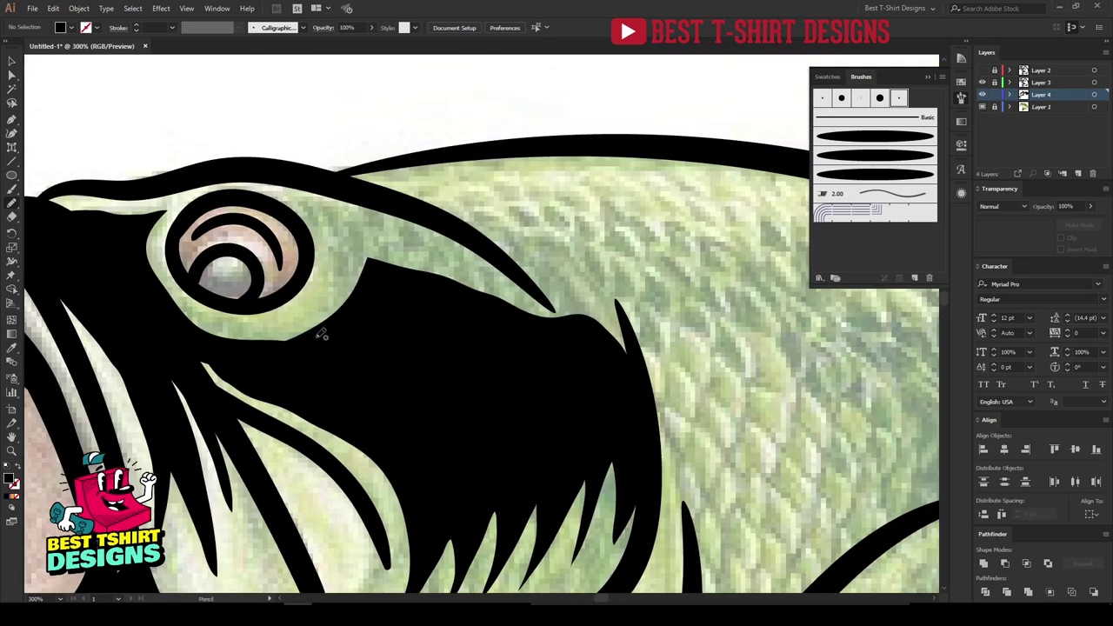
{"action": "mouse_move", "coordinate": [316, 337]}
{"action": "left_mouse_down"}
{"action": "mouse_move", "coordinate": [337, 250]}
{"action": "mouse_move", "coordinate": [316, 196]}
{"action": "mouse_move", "coordinate": [449, 264]}
{"action": "mouse_move", "coordinate": [513, 373]}
{"action": "left_mouse_up"}
{"action": "key", "text": "ctrl+z"}
{"action": "key", "text": "n"}
{"action": "mouse_move", "coordinate": [320, 343]}
{"action": "left_mouse_down"}
{"action": "mouse_move", "coordinate": [322, 203]}
{"action": "mouse_move", "coordinate": [395, 222]}
{"action": "mouse_move", "coordinate": [465, 265]}
{"action": "mouse_move", "coordinate": [514, 318]}
{"action": "mouse_move", "coordinate": [529, 369]}
{"action": "left_mouse_up"}
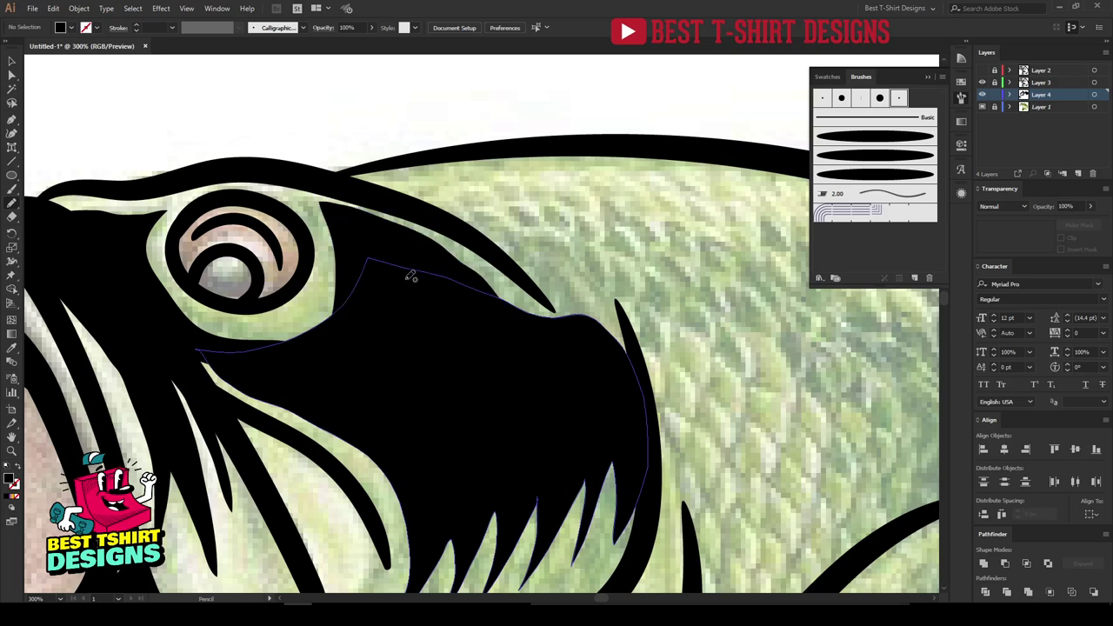
{"action": "key", "text": "ctrl+z"}
Extend the black cheek shadow behind the eye up to the head line, with a jagged rear edge over the scales.
{"action": "mouse_move", "coordinate": [331, 324]}
{"action": "left_mouse_down"}
{"action": "mouse_move", "coordinate": [349, 236]}
{"action": "mouse_move", "coordinate": [324, 193]}
{"action": "mouse_move", "coordinate": [350, 190]}
{"action": "mouse_move", "coordinate": [482, 242]}
{"action": "mouse_move", "coordinate": [570, 326]}
{"action": "left_mouse_up"}
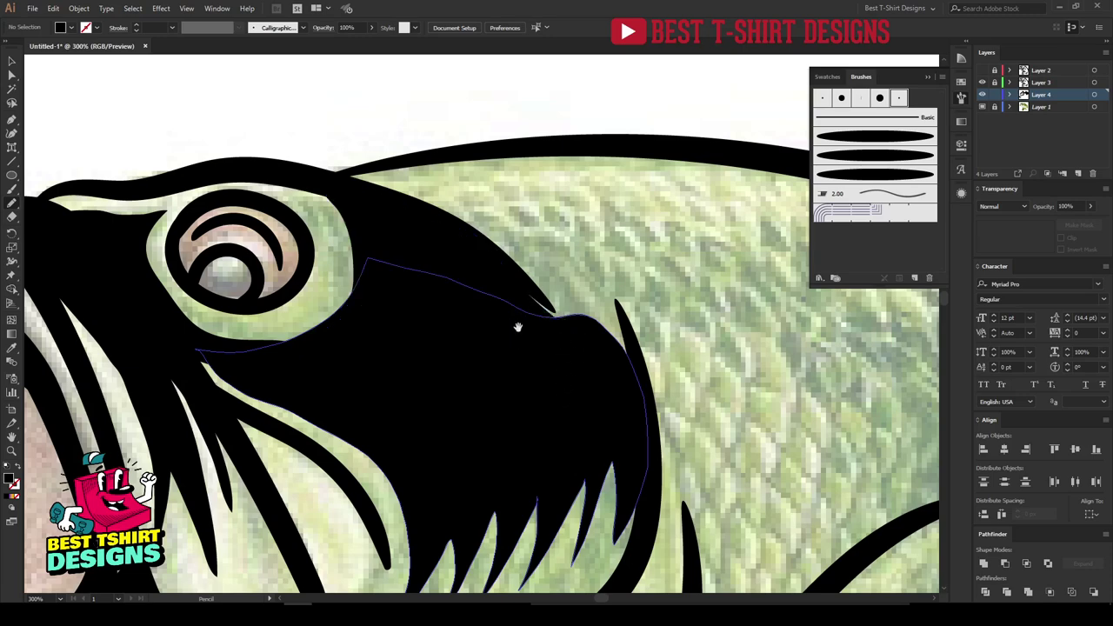
{"action": "mouse_move", "coordinate": [487, 250]}
{"action": "left_mouse_down"}
{"action": "mouse_move", "coordinate": [409, 272]}
{"action": "mouse_move", "coordinate": [393, 254]}
{"action": "mouse_move", "coordinate": [402, 241]}
{"action": "mouse_move", "coordinate": [538, 245]}
{"action": "mouse_move", "coordinate": [600, 263]}
{"action": "mouse_move", "coordinate": [661, 314]}
{"action": "mouse_move", "coordinate": [633, 299]}
{"action": "mouse_move", "coordinate": [624, 389]}
{"action": "mouse_move", "coordinate": [604, 384]}
{"action": "mouse_move", "coordinate": [600, 433]}
{"action": "mouse_move", "coordinate": [560, 386]}
{"action": "mouse_move", "coordinate": [422, 320]}
{"action": "left_mouse_up"}
{"action": "scroll", "coordinate": [270, 222], "scroll_direction": "down", "scroll_amount": 2}
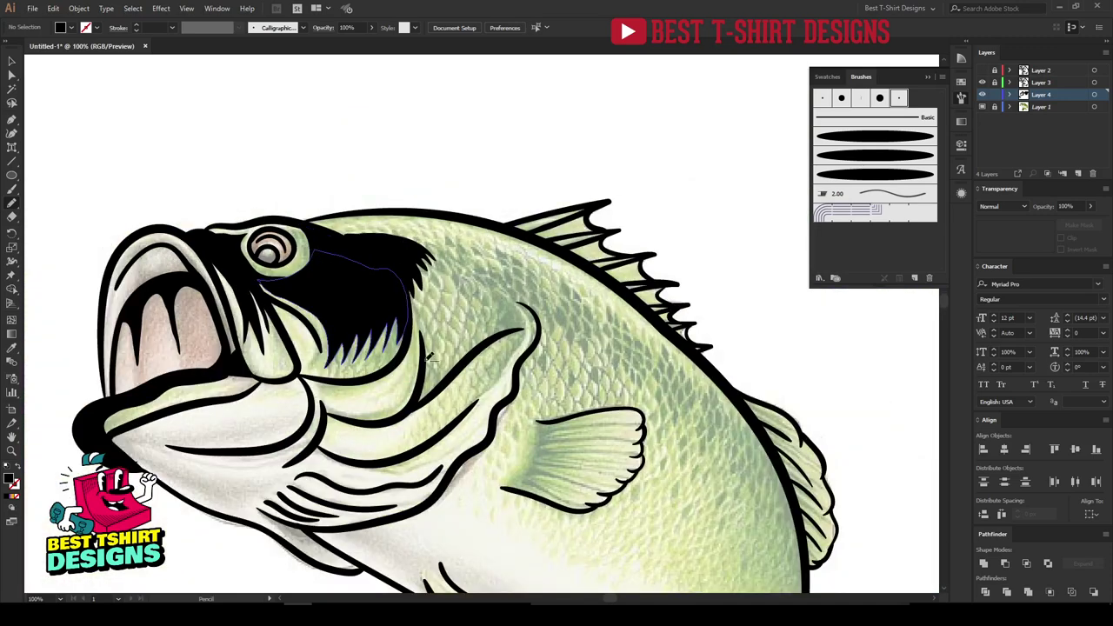
{"action": "scroll", "coordinate": [430, 357], "scroll_direction": "down", "scroll_amount": 1}
Add tapered black shadows along the two curved gill cover lines below the cheek, with pointed, split ends.
{"action": "scroll", "coordinate": [401, 395], "scroll_direction": "up", "scroll_amount": 5}
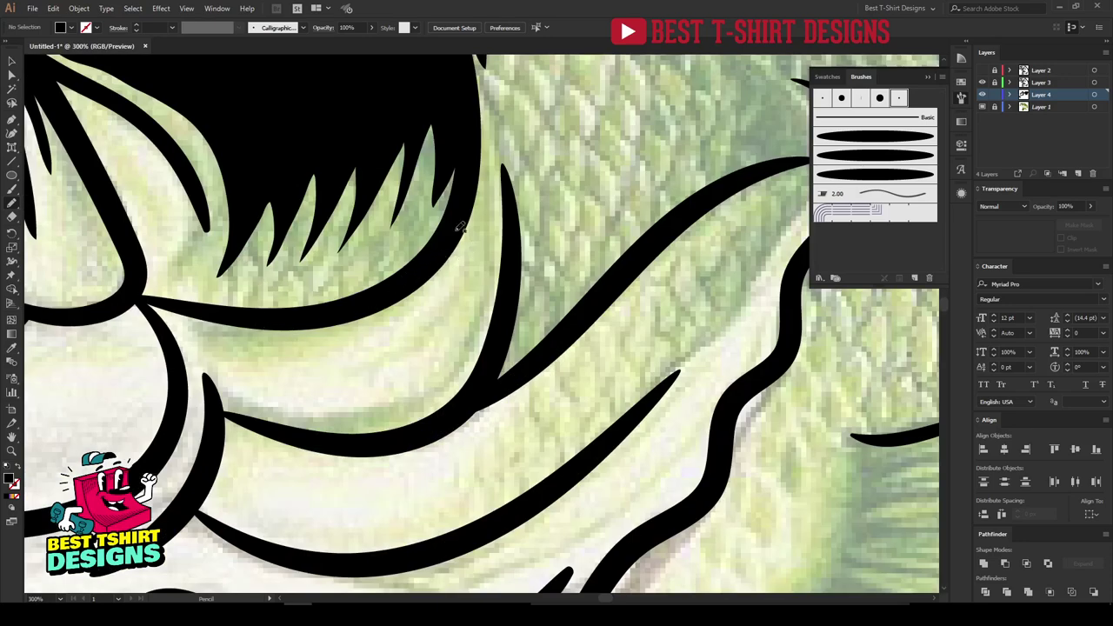
{"action": "mouse_move", "coordinate": [462, 222]}
{"action": "left_mouse_down"}
{"action": "mouse_move", "coordinate": [428, 284]}
{"action": "mouse_move", "coordinate": [358, 331]}
{"action": "mouse_move", "coordinate": [259, 359]}
{"action": "mouse_move", "coordinate": [220, 350]}
{"action": "mouse_move", "coordinate": [254, 350]}
{"action": "mouse_move", "coordinate": [210, 328]}
{"action": "mouse_move", "coordinate": [348, 304]}
{"action": "mouse_move", "coordinate": [452, 233]}
{"action": "left_mouse_up"}
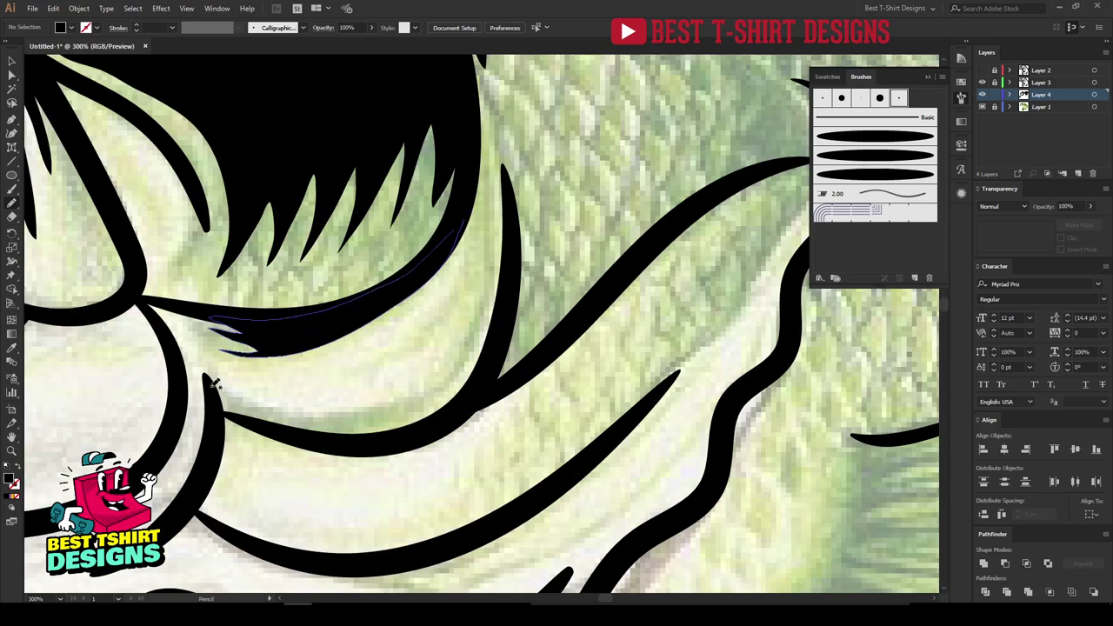
{"action": "mouse_move", "coordinate": [214, 381]}
{"action": "left_mouse_down"}
{"action": "mouse_move", "coordinate": [363, 404]}
{"action": "mouse_move", "coordinate": [443, 364]}
{"action": "mouse_move", "coordinate": [482, 304]}
{"action": "mouse_move", "coordinate": [425, 401]}
{"action": "mouse_move", "coordinate": [489, 324]}
{"action": "mouse_move", "coordinate": [491, 350]}
{"action": "mouse_move", "coordinate": [448, 418]}
{"action": "mouse_move", "coordinate": [369, 446]}
{"action": "mouse_move", "coordinate": [216, 386]}
{"action": "left_mouse_up"}
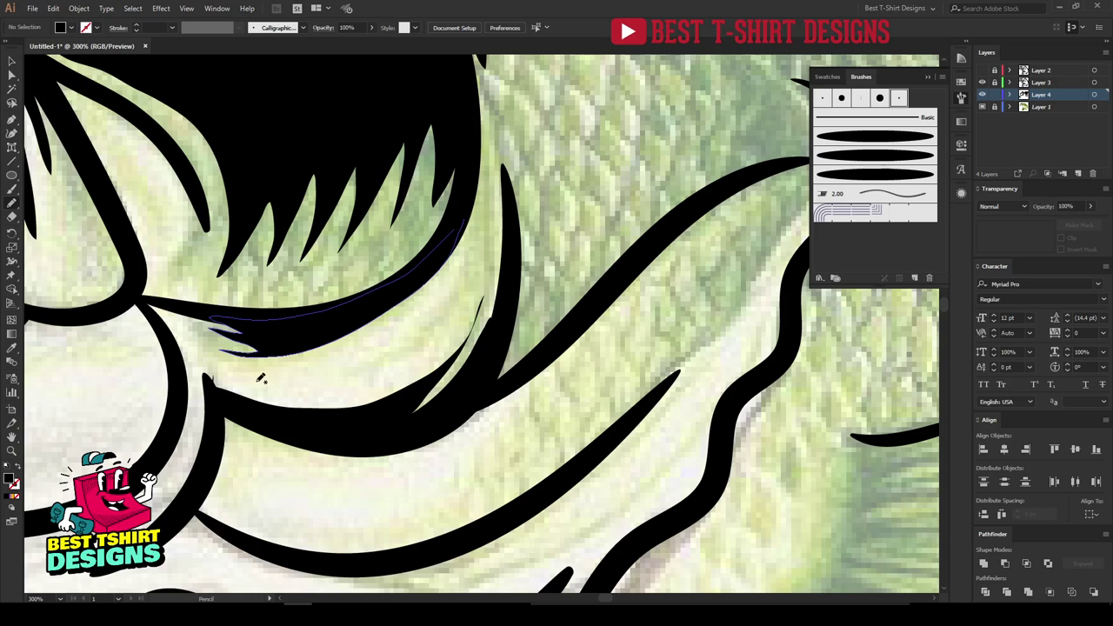
{"action": "key", "text": "ctrl+z"}
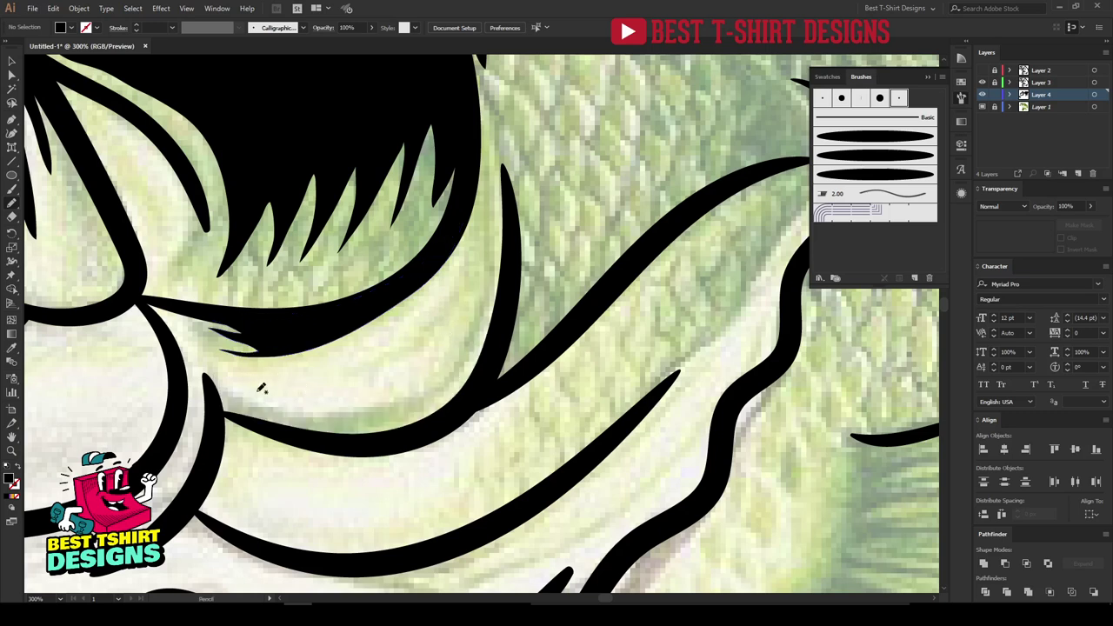
{"action": "mouse_move", "coordinate": [209, 375]}
{"action": "left_mouse_down"}
{"action": "mouse_move", "coordinate": [296, 407]}
{"action": "mouse_move", "coordinate": [388, 391]}
{"action": "mouse_move", "coordinate": [464, 335]}
{"action": "mouse_move", "coordinate": [414, 401]}
{"action": "mouse_move", "coordinate": [490, 312]}
{"action": "mouse_move", "coordinate": [475, 383]}
{"action": "mouse_move", "coordinate": [430, 430]}
{"action": "mouse_move", "coordinate": [310, 445]}
{"action": "mouse_move", "coordinate": [228, 423]}
{"action": "mouse_move", "coordinate": [209, 376]}
{"action": "left_mouse_up"}
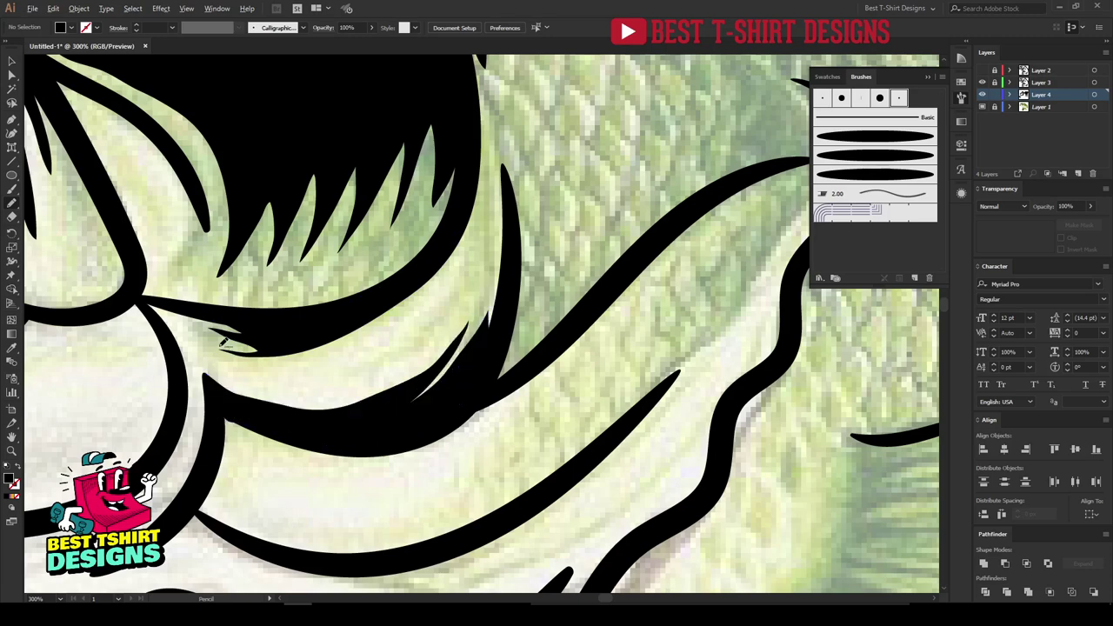
Fill the wedge between the rear gill cover line and the adjoining long curved line with a tapering black shadow.
{"action": "key", "text": "ctrl+minus"}
{"action": "key", "text": "ctrl+minus"}
{"action": "key", "text": "ctrl+minus"}
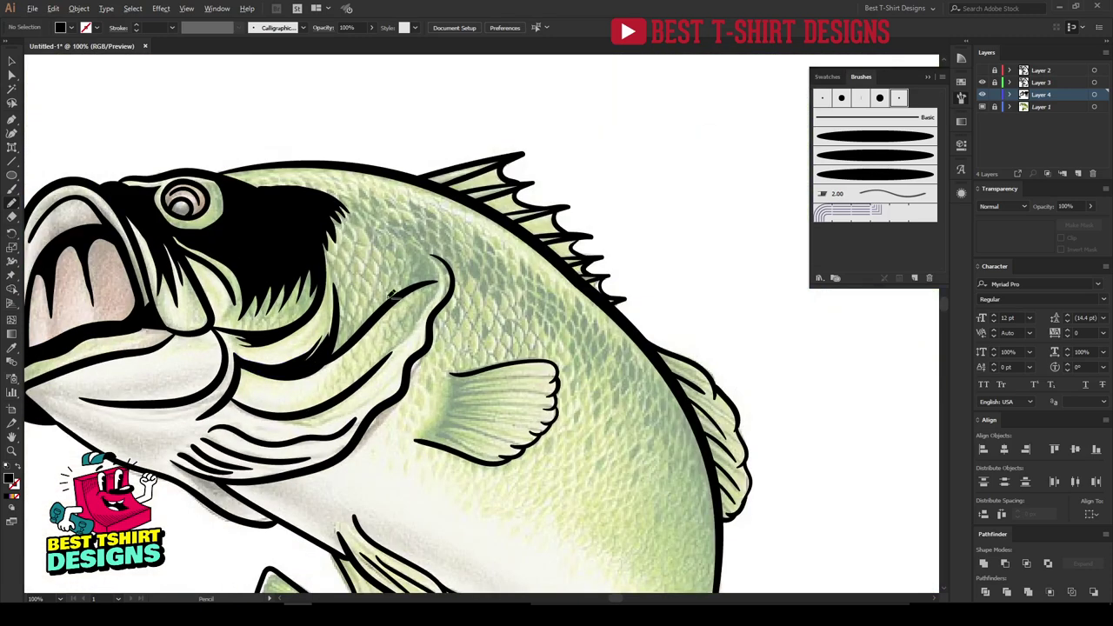
{"action": "scroll", "coordinate": [393, 294], "scroll_direction": "up", "scroll_amount": 2}
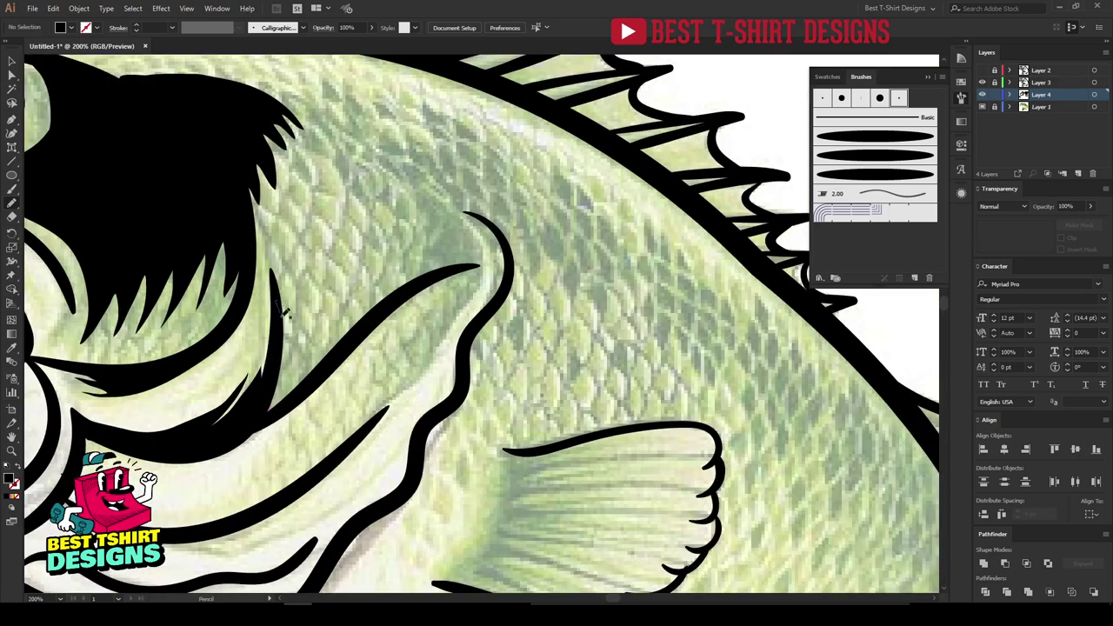
{"action": "mouse_move", "coordinate": [280, 307]}
{"action": "left_mouse_down"}
{"action": "mouse_move", "coordinate": [314, 342]}
{"action": "mouse_move", "coordinate": [433, 271]}
{"action": "mouse_move", "coordinate": [257, 425]}
{"action": "mouse_move", "coordinate": [278, 302]}
{"action": "left_mouse_up"}
{"action": "mouse_move", "coordinate": [423, 262]}
{"action": "left_mouse_down"}
{"action": "mouse_move", "coordinate": [383, 261]}
{"action": "mouse_move", "coordinate": [378, 280]}
{"action": "mouse_move", "coordinate": [403, 287]}
{"action": "mouse_move", "coordinate": [404, 302]}
{"action": "mouse_move", "coordinate": [532, 152]}
{"action": "left_mouse_up"}
Thicken the lower outer side of the wavy gill edge with a black shadow shape.
{"action": "left_click_drag", "start_coordinate": [448, 217], "coordinate": [420, 213]}
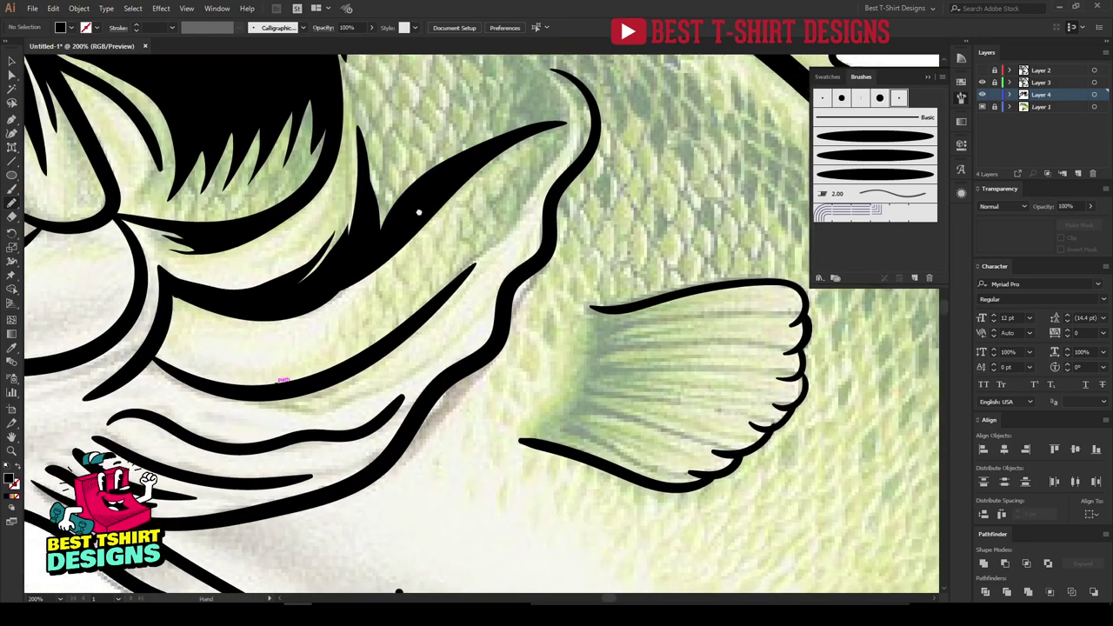
{"action": "left_click_drag", "start_coordinate": [457, 393], "coordinate": [358, 372]}
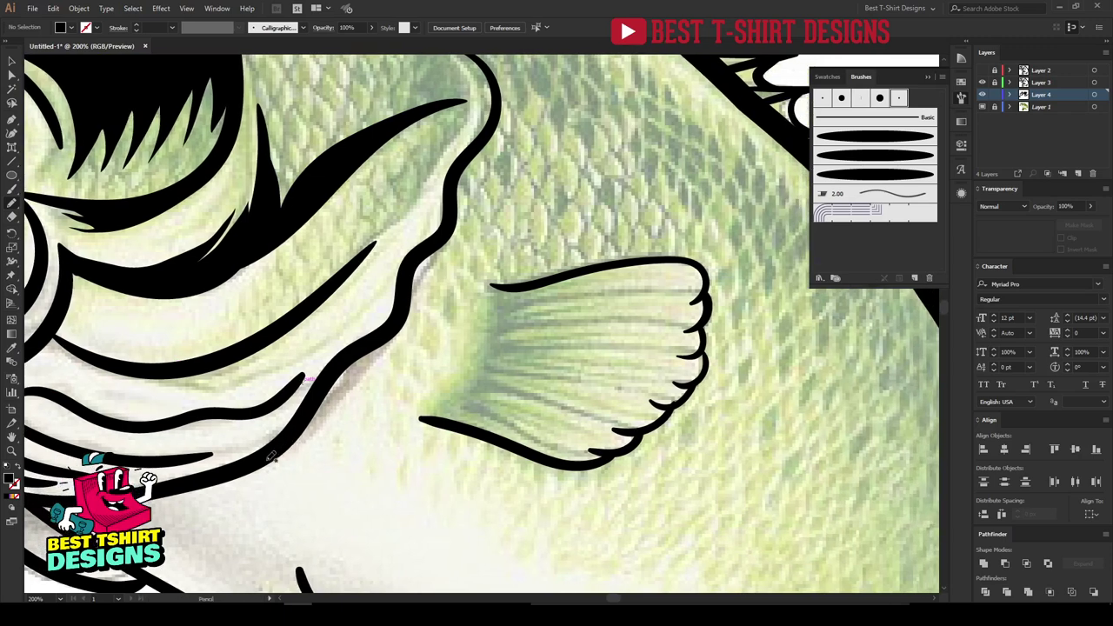
{"action": "mouse_move", "coordinate": [271, 459]}
{"action": "left_mouse_down"}
{"action": "mouse_move", "coordinate": [317, 437]}
{"action": "mouse_move", "coordinate": [353, 384]}
{"action": "mouse_move", "coordinate": [403, 347]}
{"action": "mouse_move", "coordinate": [419, 306]}
{"action": "mouse_move", "coordinate": [415, 262]}
{"action": "mouse_move", "coordinate": [388, 329]}
{"action": "mouse_move", "coordinate": [278, 447]}
{"action": "left_mouse_up"}
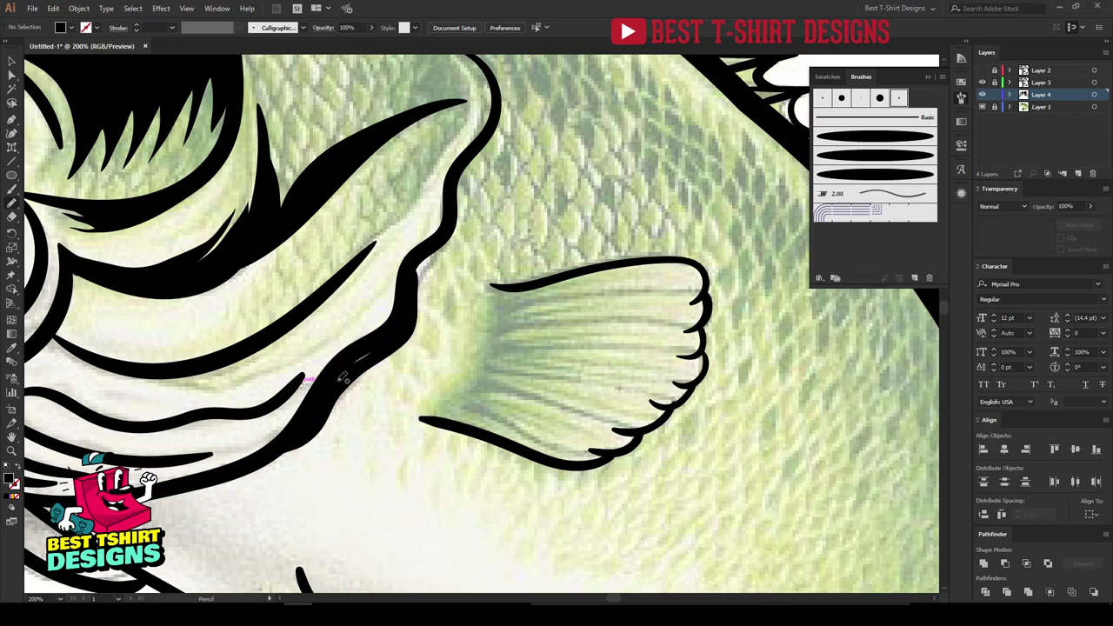
Draw a black shadow along the base of the side fin, with pointed spikes running outward along the fin rays.
{"action": "left_click_drag", "start_coordinate": [487, 261], "coordinate": [334, 292]}
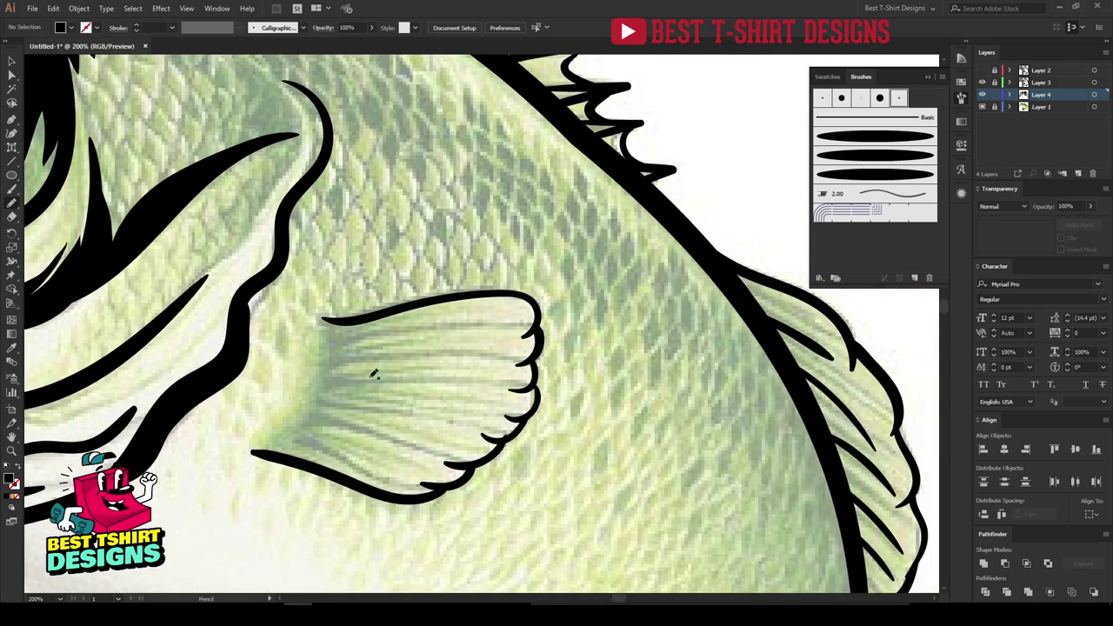
{"action": "left_click_drag", "start_coordinate": [393, 366], "coordinate": [472, 318]}
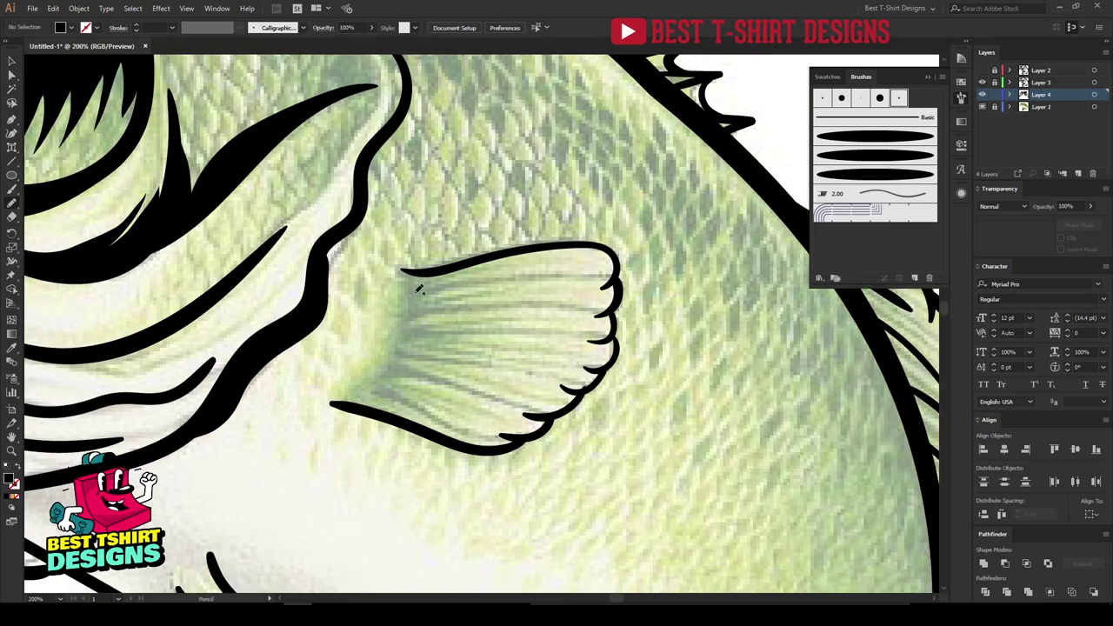
{"action": "left_click_drag", "start_coordinate": [454, 315], "coordinate": [484, 318]}
{"action": "left_click_drag", "start_coordinate": [375, 392], "coordinate": [438, 420]}
{"action": "mouse_move", "coordinate": [384, 380]}
{"action": "left_mouse_down"}
{"action": "mouse_move", "coordinate": [463, 393]}
{"action": "mouse_move", "coordinate": [402, 362]}
{"action": "mouse_move", "coordinate": [485, 363]}
{"action": "mouse_move", "coordinate": [417, 348]}
{"action": "mouse_move", "coordinate": [419, 338]}
{"action": "mouse_move", "coordinate": [494, 330]}
{"action": "left_mouse_up"}
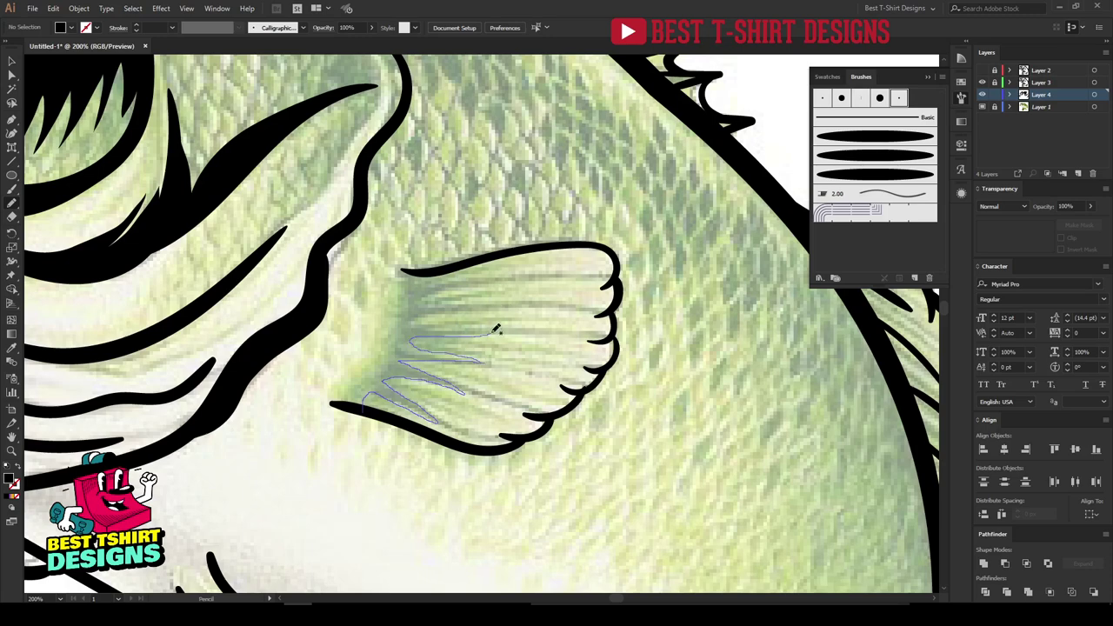
{"action": "mouse_move", "coordinate": [426, 324]}
{"action": "left_mouse_down"}
{"action": "mouse_move", "coordinate": [496, 308]}
{"action": "mouse_move", "coordinate": [425, 302]}
{"action": "mouse_move", "coordinate": [489, 283]}
{"action": "mouse_move", "coordinate": [405, 266]}
{"action": "left_mouse_up"}
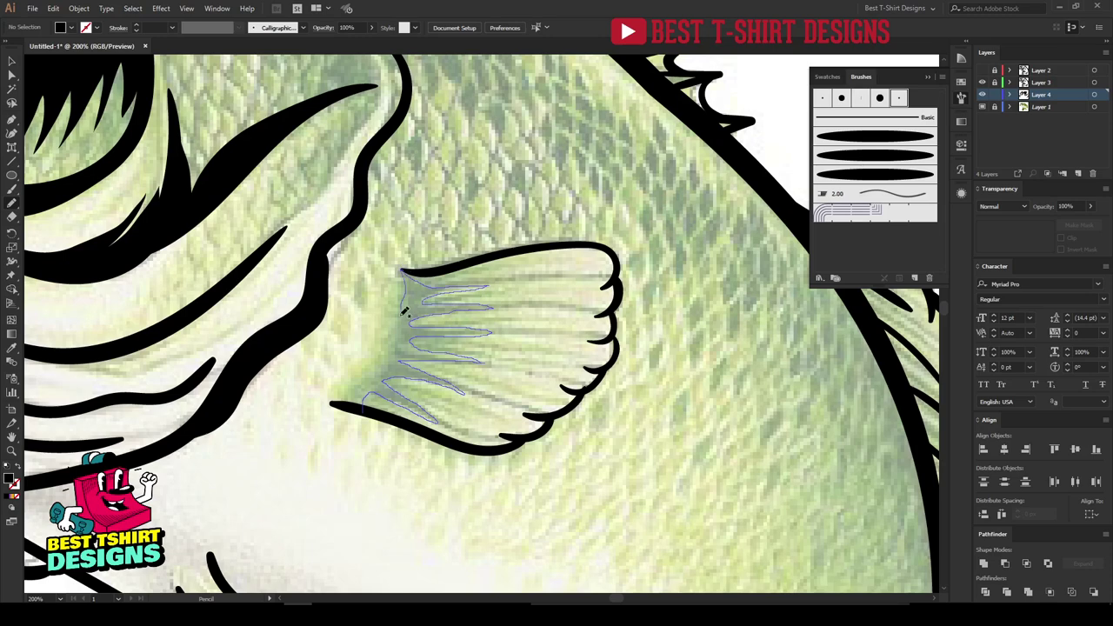
{"action": "left_click_drag", "start_coordinate": [333, 398], "coordinate": [332, 399]}
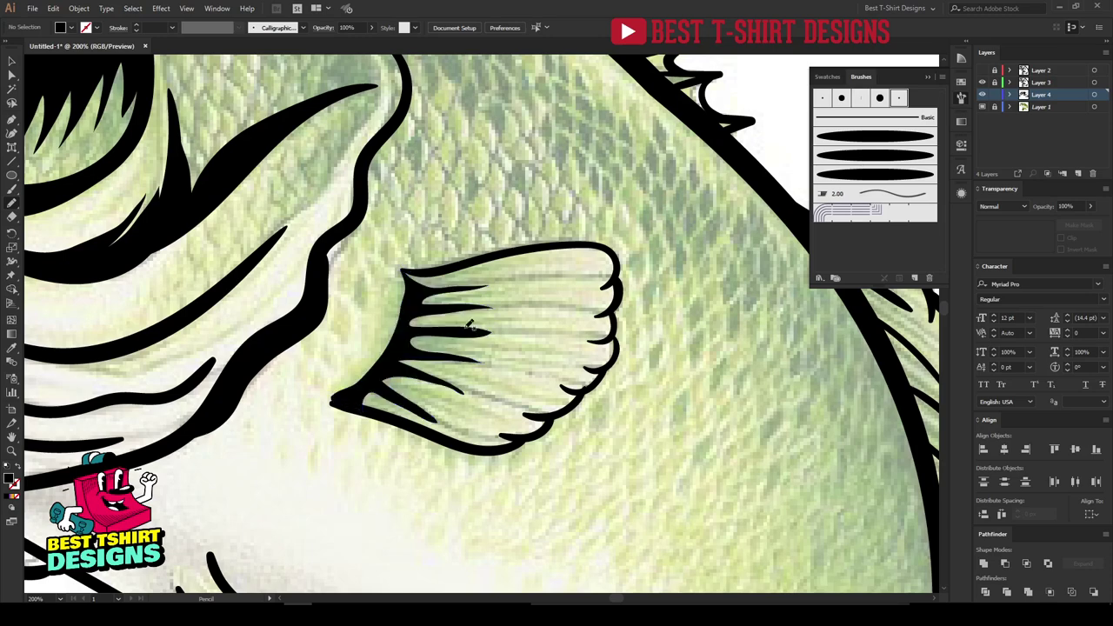
{"action": "left_click_drag", "start_coordinate": [490, 334], "coordinate": [543, 298]}
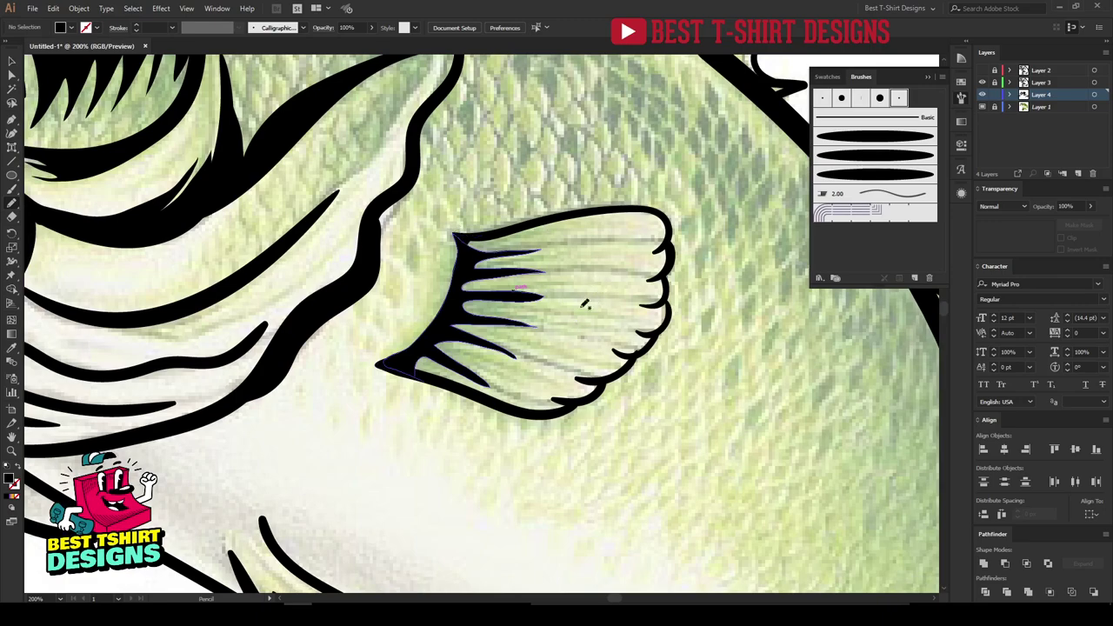
Fill the bases of the two belly fins with black shadows that taper into spikes along their rays.
{"action": "left_click_drag", "start_coordinate": [580, 268], "coordinate": [445, 381]}
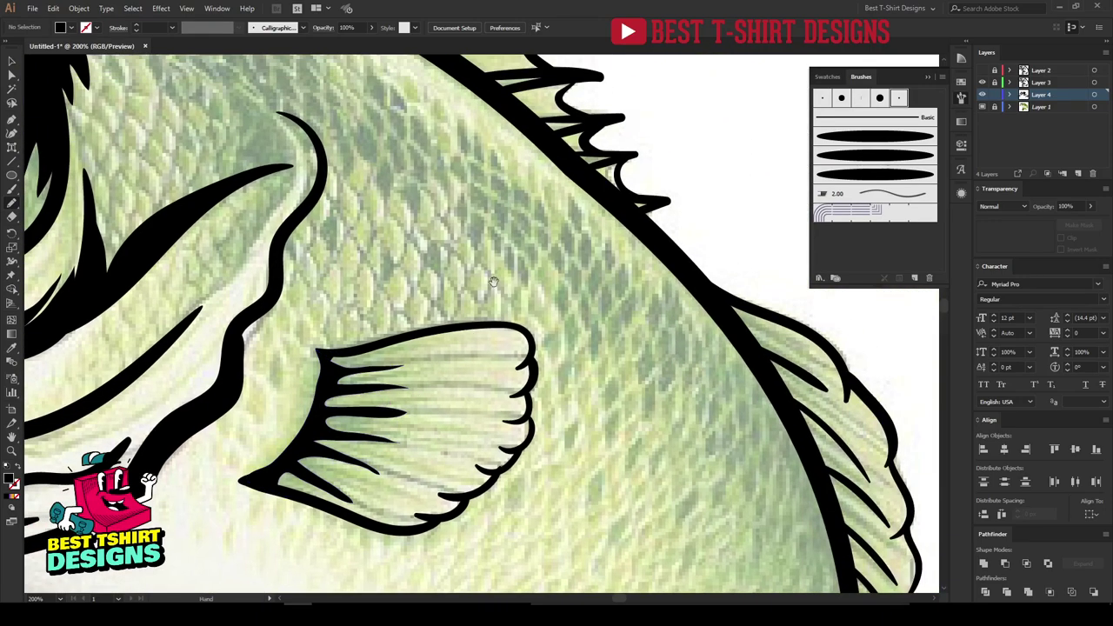
{"action": "left_click_drag", "start_coordinate": [375, 414], "coordinate": [465, 177]}
{"action": "scroll", "coordinate": [465, 177], "scroll_direction": "down", "scroll_amount": 3}
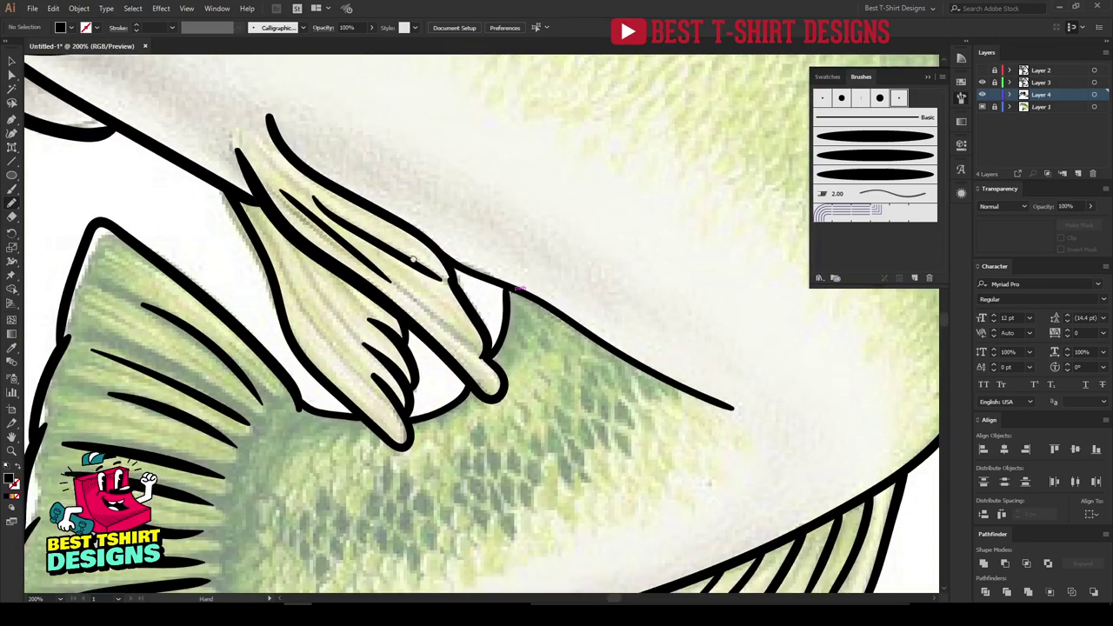
{"action": "scroll", "coordinate": [450, 261], "scroll_direction": "up", "scroll_amount": 2}
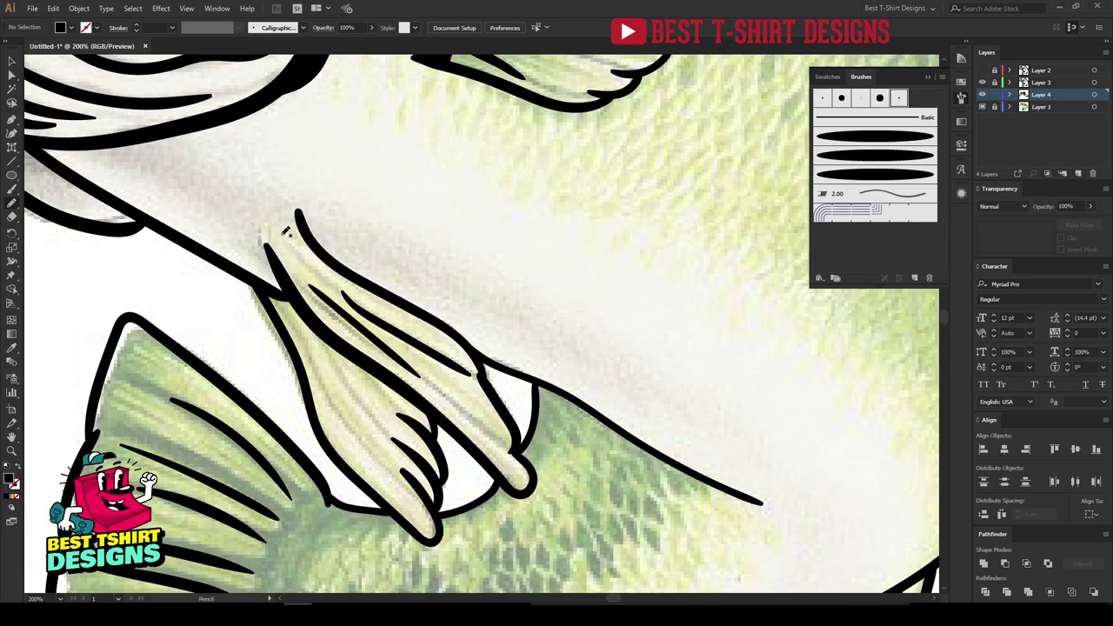
{"action": "mouse_move", "coordinate": [267, 243]}
{"action": "left_mouse_down"}
{"action": "mouse_move", "coordinate": [298, 210]}
{"action": "mouse_move", "coordinate": [316, 254]}
{"action": "mouse_move", "coordinate": [345, 278]}
{"action": "mouse_move", "coordinate": [289, 222]}
{"action": "mouse_move", "coordinate": [296, 214]}
{"action": "mouse_move", "coordinate": [332, 272]}
{"action": "left_mouse_up"}
{"action": "key", "text": "ctrl+z"}
{"action": "mouse_move", "coordinate": [365, 330]}
{"action": "left_mouse_down"}
{"action": "mouse_move", "coordinate": [296, 270]}
{"action": "mouse_move", "coordinate": [310, 305]}
{"action": "mouse_move", "coordinate": [297, 206]}
{"action": "mouse_move", "coordinate": [266, 224]}
{"action": "mouse_move", "coordinate": [272, 254]}
{"action": "left_mouse_up"}
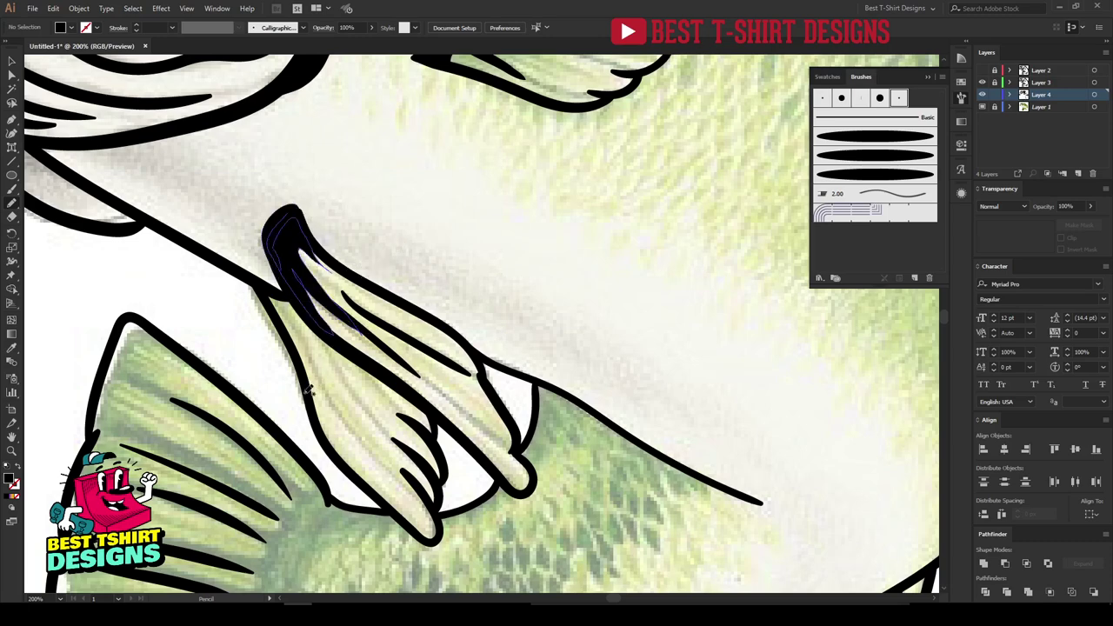
{"action": "mouse_move", "coordinate": [331, 393]}
{"action": "left_mouse_down"}
{"action": "mouse_move", "coordinate": [343, 400]}
{"action": "mouse_move", "coordinate": [320, 350]}
{"action": "mouse_move", "coordinate": [373, 422]}
{"action": "mouse_move", "coordinate": [290, 291]}
{"action": "mouse_move", "coordinate": [266, 292]}
{"action": "mouse_move", "coordinate": [315, 400]}
{"action": "left_mouse_up"}
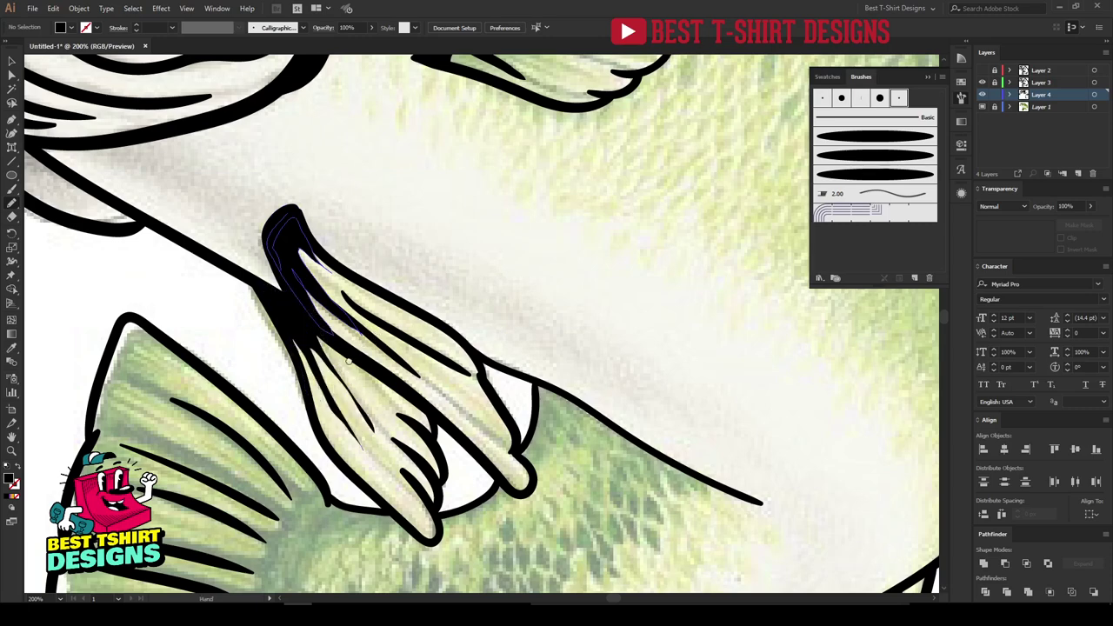
Fill a scalloped black shadow along the base of the lower fin near the tail, joining the upper ends of its ray lines.
{"action": "scroll", "coordinate": [347, 361], "scroll_direction": "down", "scroll_amount": 10}
{"action": "scroll", "coordinate": [347, 361], "scroll_direction": "right", "scroll_amount": 8}
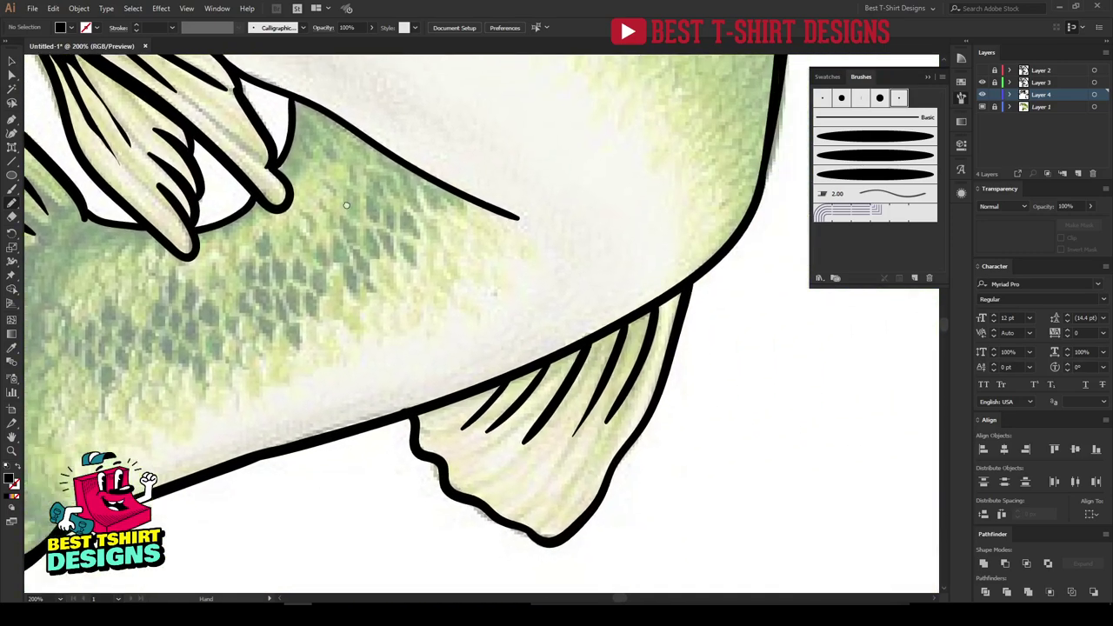
{"action": "scroll", "coordinate": [346, 205], "scroll_direction": "down", "scroll_amount": 2}
{"action": "scroll", "coordinate": [346, 205], "scroll_direction": "right", "scroll_amount": 4}
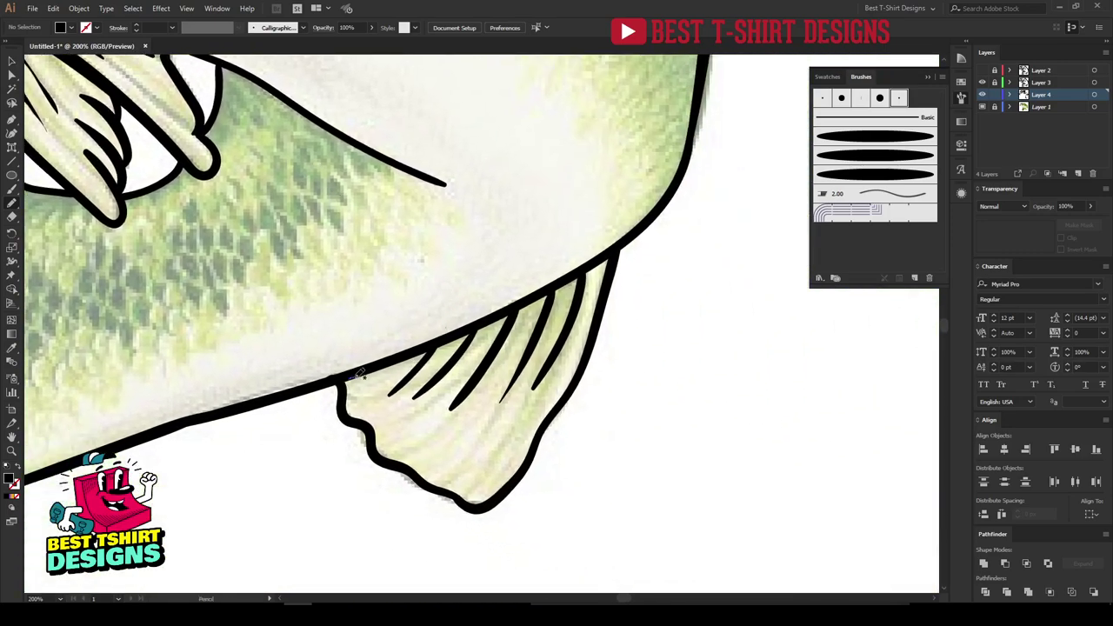
{"action": "left_click_drag", "start_coordinate": [359, 373], "coordinate": [572, 320]}
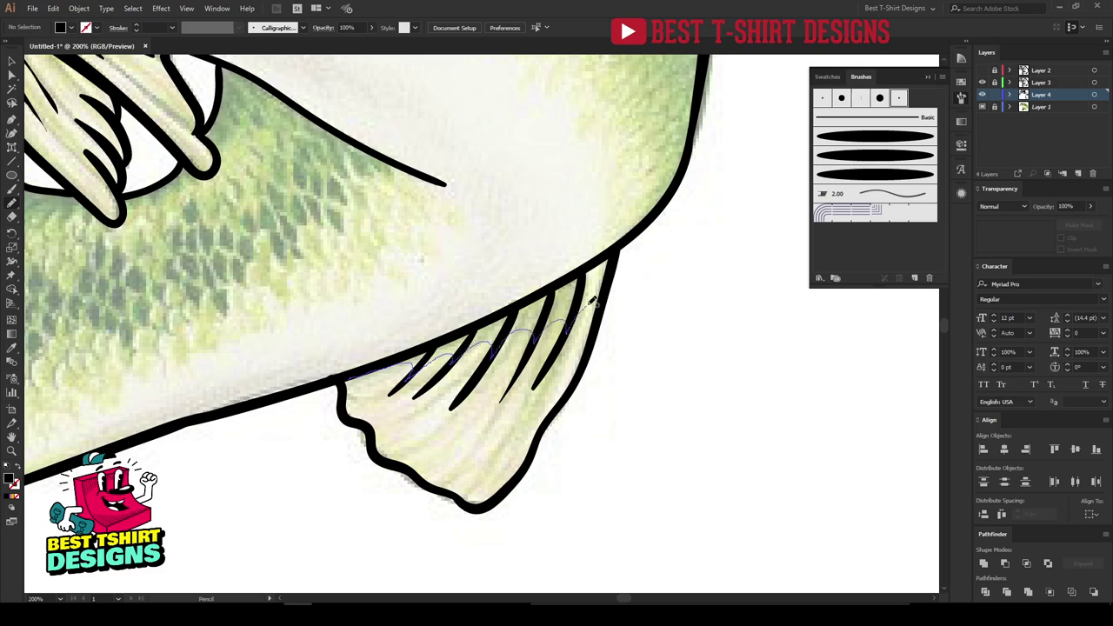
{"action": "mouse_move", "coordinate": [612, 290]}
{"action": "left_mouse_down"}
{"action": "mouse_move", "coordinate": [617, 247]}
{"action": "mouse_move", "coordinate": [382, 363]}
{"action": "left_mouse_up"}
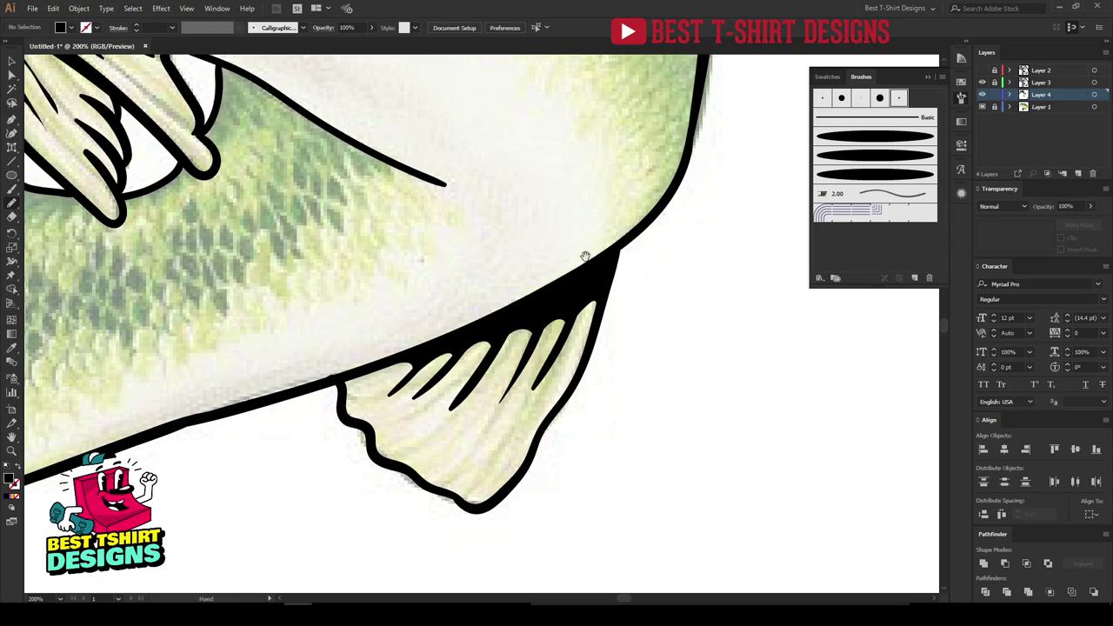
Add a scalloped black shadow along the base of the rear back fin, rounding the gaps between its ray lines.
{"action": "left_click_drag", "start_coordinate": [585, 256], "coordinate": [524, 336]}
{"action": "left_click_drag", "start_coordinate": [578, 75], "coordinate": [513, 333]}
{"action": "left_click_drag", "start_coordinate": [506, 66], "coordinate": [522, 326]}
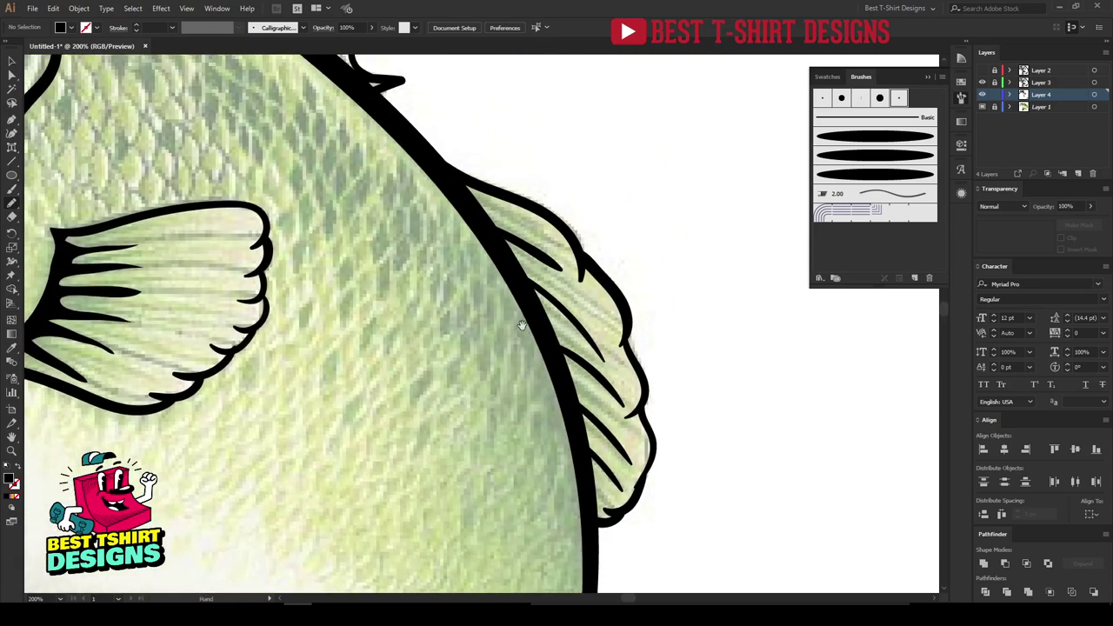
{"action": "mouse_move", "coordinate": [454, 295]}
{"action": "left_mouse_down"}
{"action": "mouse_move", "coordinate": [504, 306]}
{"action": "mouse_move", "coordinate": [514, 284]}
{"action": "mouse_move", "coordinate": [560, 375]}
{"action": "left_mouse_up"}
{"action": "left_click_drag", "start_coordinate": [446, 262], "coordinate": [410, 266]}
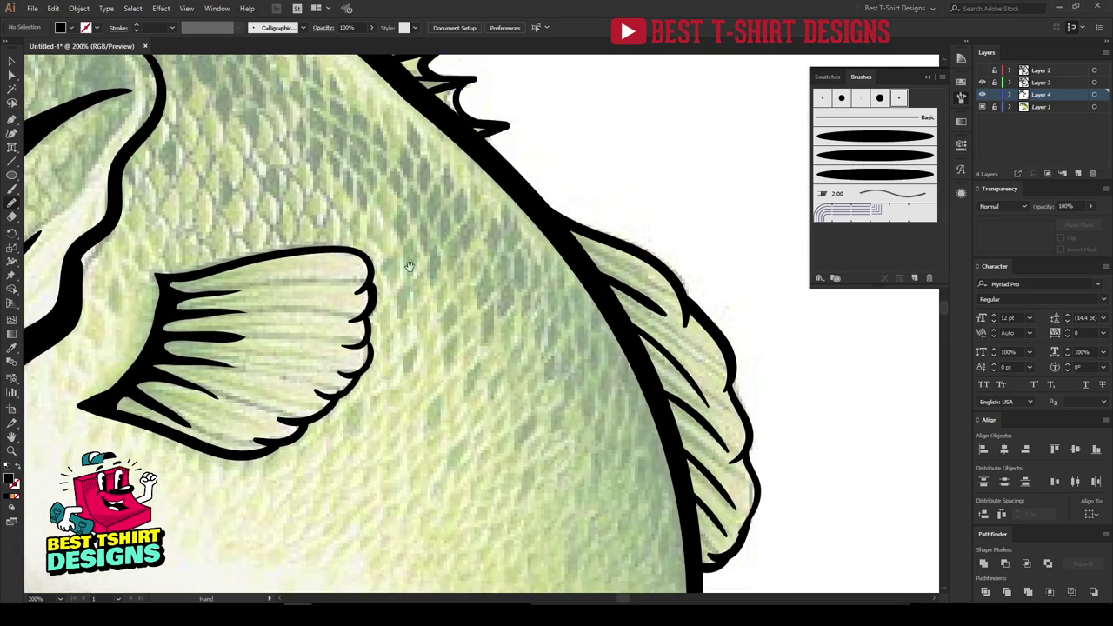
{"action": "left_click_drag", "start_coordinate": [571, 314], "coordinate": [415, 248]}
{"action": "mouse_move", "coordinate": [484, 183]}
{"action": "left_mouse_down"}
{"action": "mouse_move", "coordinate": [447, 180]}
{"action": "mouse_move", "coordinate": [480, 230]}
{"action": "mouse_move", "coordinate": [483, 266]}
{"action": "mouse_move", "coordinate": [432, 202]}
{"action": "mouse_move", "coordinate": [414, 158]}
{"action": "left_mouse_up"}
{"action": "left_click_drag", "start_coordinate": [493, 228], "coordinate": [460, 142]}
{"action": "mouse_move", "coordinate": [471, 198]}
{"action": "left_mouse_down"}
{"action": "mouse_move", "coordinate": [492, 247]}
{"action": "mouse_move", "coordinate": [466, 235]}
{"action": "mouse_move", "coordinate": [443, 173]}
{"action": "mouse_move", "coordinate": [472, 200]}
{"action": "left_mouse_up"}
{"action": "left_click_drag", "start_coordinate": [510, 236], "coordinate": [503, 173]}
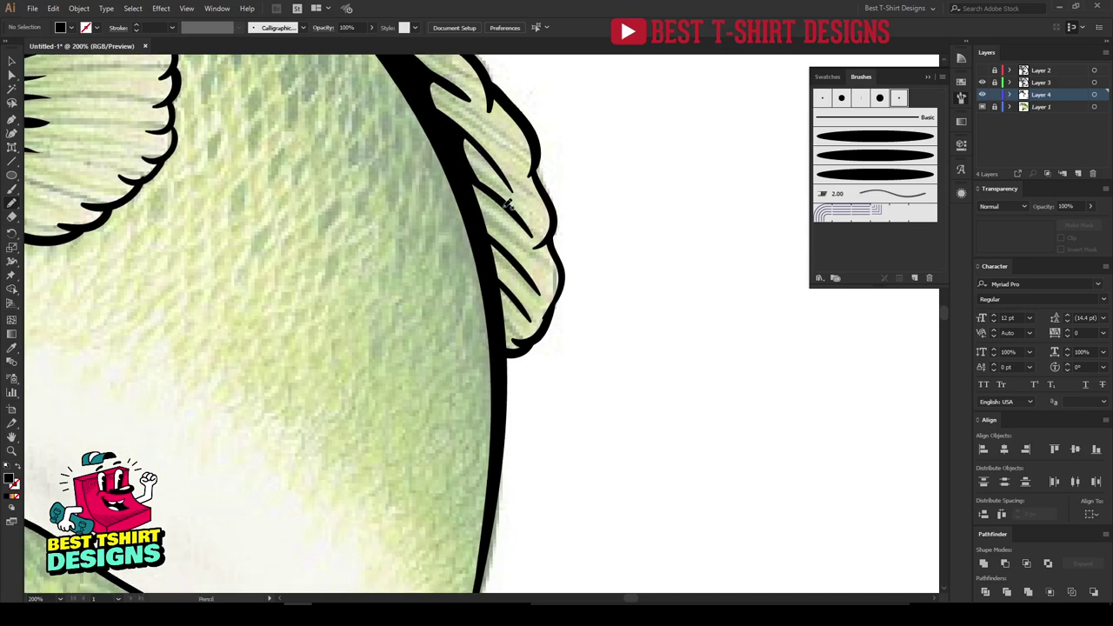
{"action": "mouse_move", "coordinate": [487, 234]}
{"action": "left_mouse_down"}
{"action": "mouse_move", "coordinate": [466, 180]}
{"action": "mouse_move", "coordinate": [491, 195]}
{"action": "mouse_move", "coordinate": [527, 194]}
{"action": "mouse_move", "coordinate": [532, 172]}
{"action": "left_mouse_up"}
{"action": "mouse_move", "coordinate": [514, 246]}
{"action": "left_mouse_down"}
{"action": "mouse_move", "coordinate": [498, 183]}
{"action": "mouse_move", "coordinate": [531, 231]}
{"action": "left_mouse_up"}
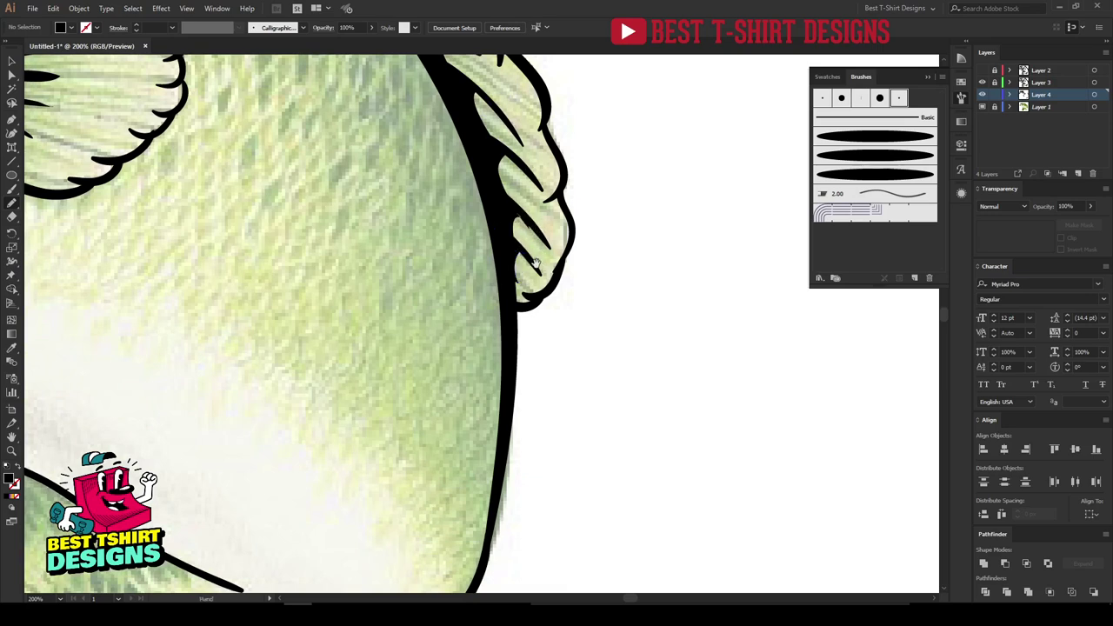
{"action": "mouse_move", "coordinate": [525, 261]}
{"action": "left_mouse_down"}
{"action": "mouse_move", "coordinate": [538, 229]}
{"action": "mouse_move", "coordinate": [527, 233]}
{"action": "left_mouse_up"}
{"action": "mouse_move", "coordinate": [530, 218]}
{"action": "left_mouse_down"}
{"action": "mouse_move", "coordinate": [540, 258]}
{"action": "mouse_move", "coordinate": [519, 197]}
{"action": "left_mouse_up"}
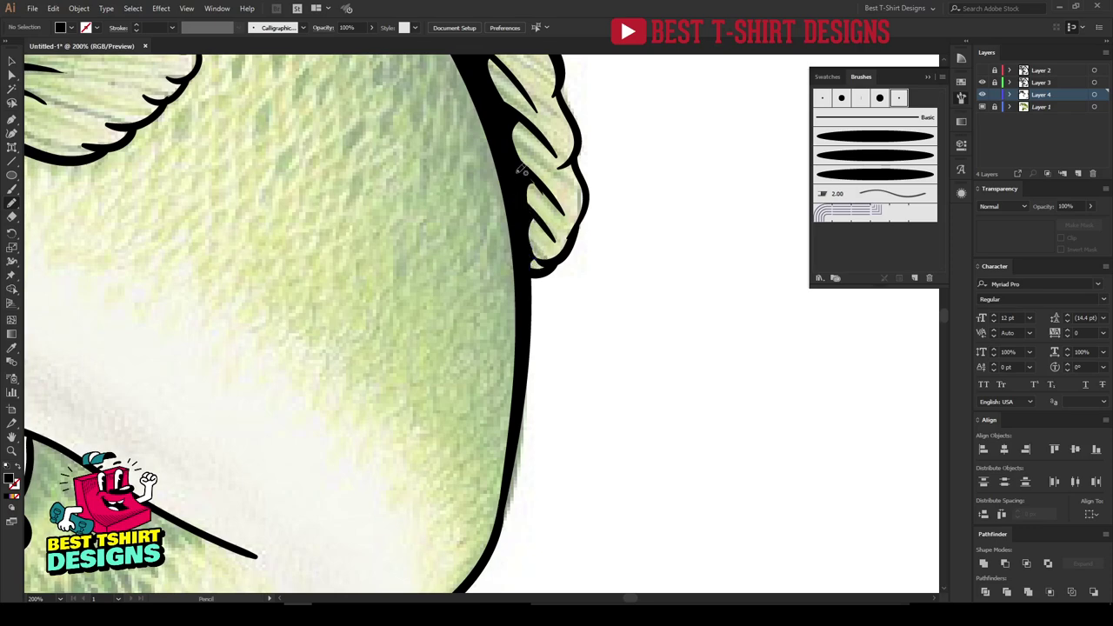
Check the shadows across the whole bass, looking closely at the lower gill folds, side fin and upper back.
{"action": "scroll", "coordinate": [646, 251], "scroll_direction": "down", "scroll_amount": 2}
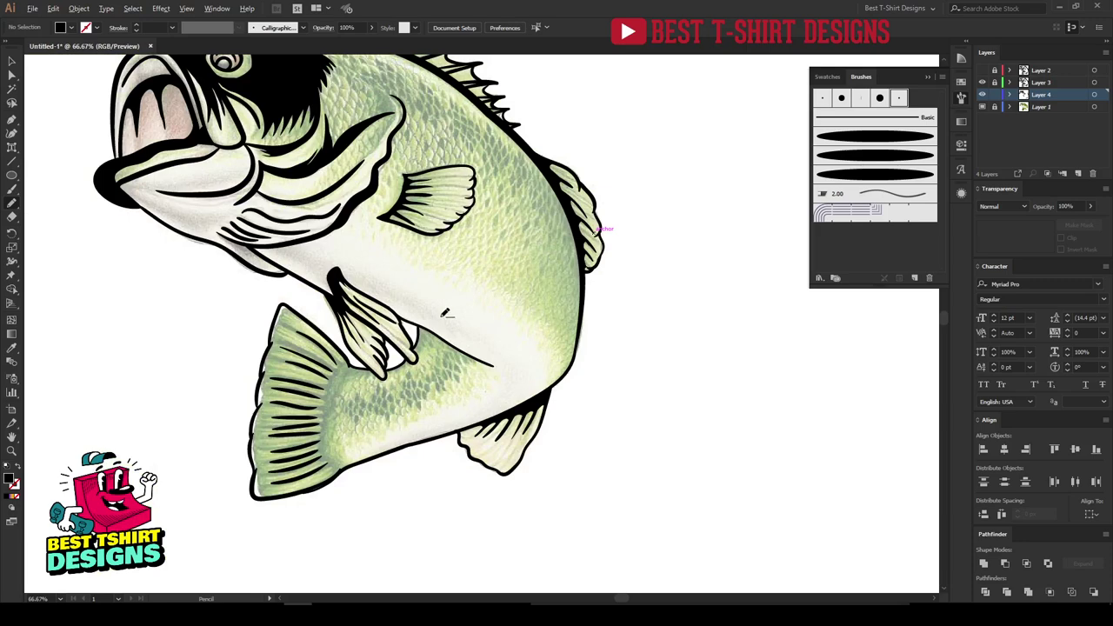
{"action": "key", "text": "ctrl+minus"}
{"action": "scroll", "coordinate": [483, 315], "scroll_direction": "up", "scroll_amount": 2}
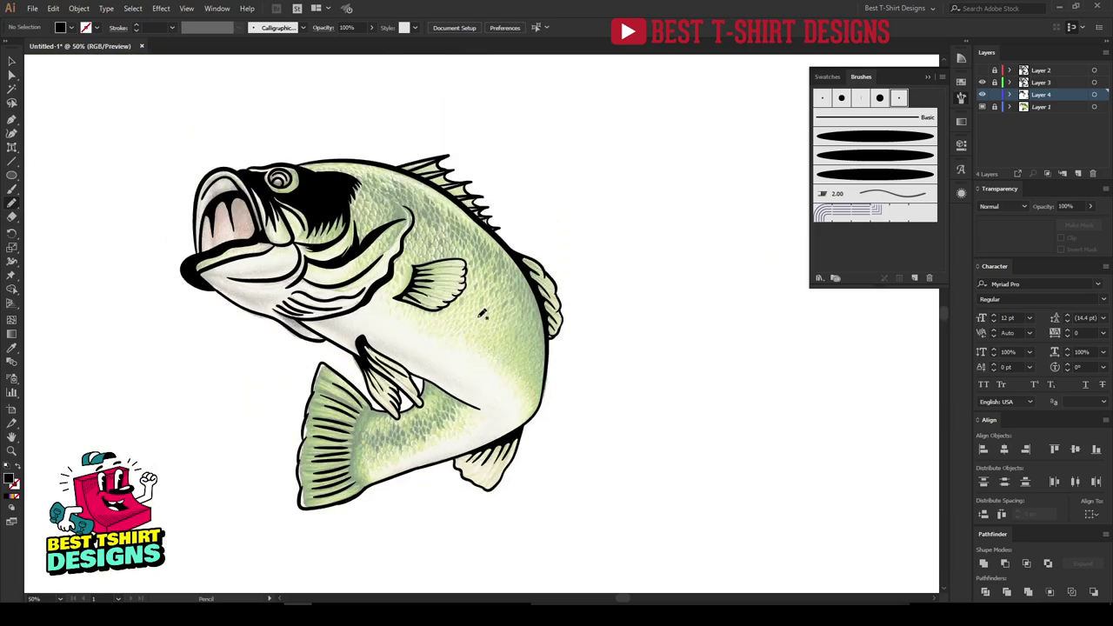
{"action": "scroll", "coordinate": [339, 441], "scroll_direction": "up", "scroll_amount": 1}
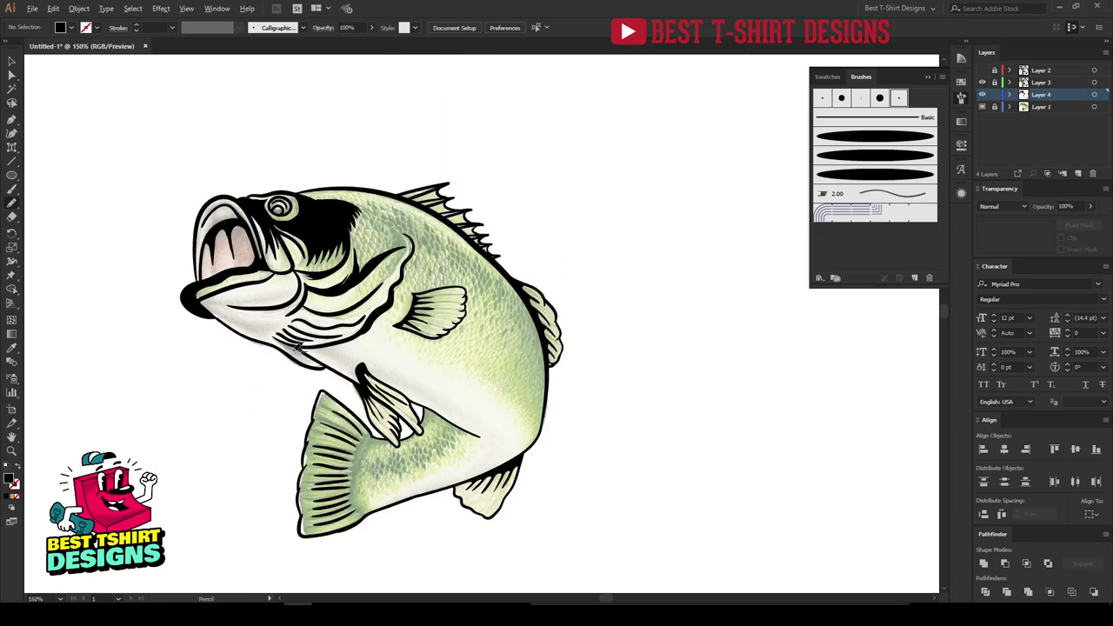
{"action": "scroll", "coordinate": [297, 348], "scroll_direction": "up", "scroll_amount": 4}
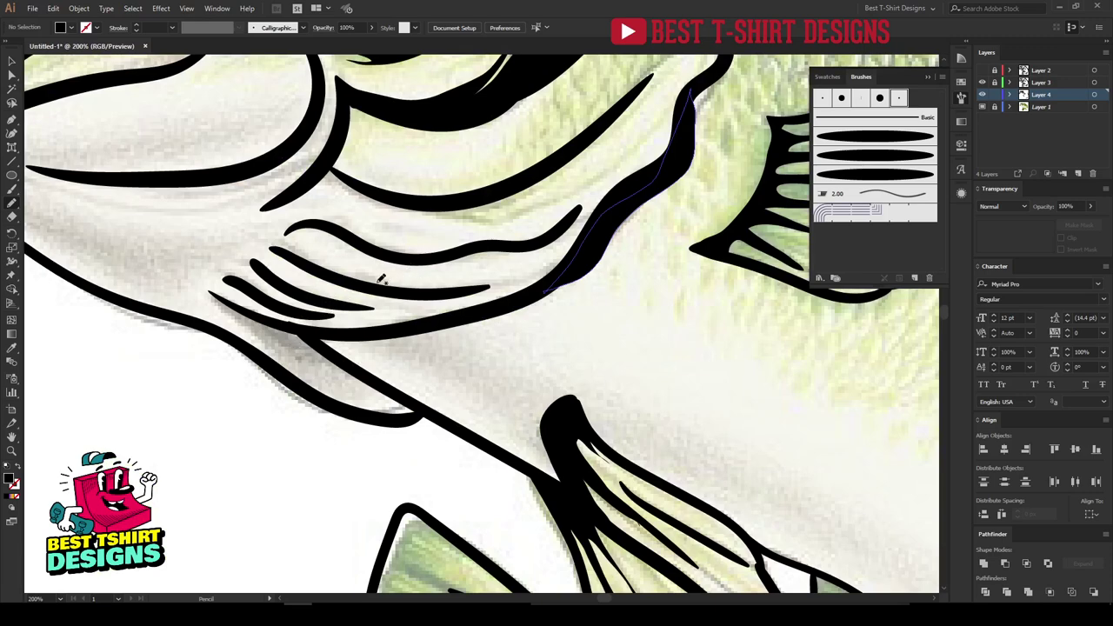
{"action": "left_click_drag", "start_coordinate": [394, 286], "coordinate": [330, 374]}
{"action": "left_click_drag", "start_coordinate": [480, 255], "coordinate": [313, 372]}
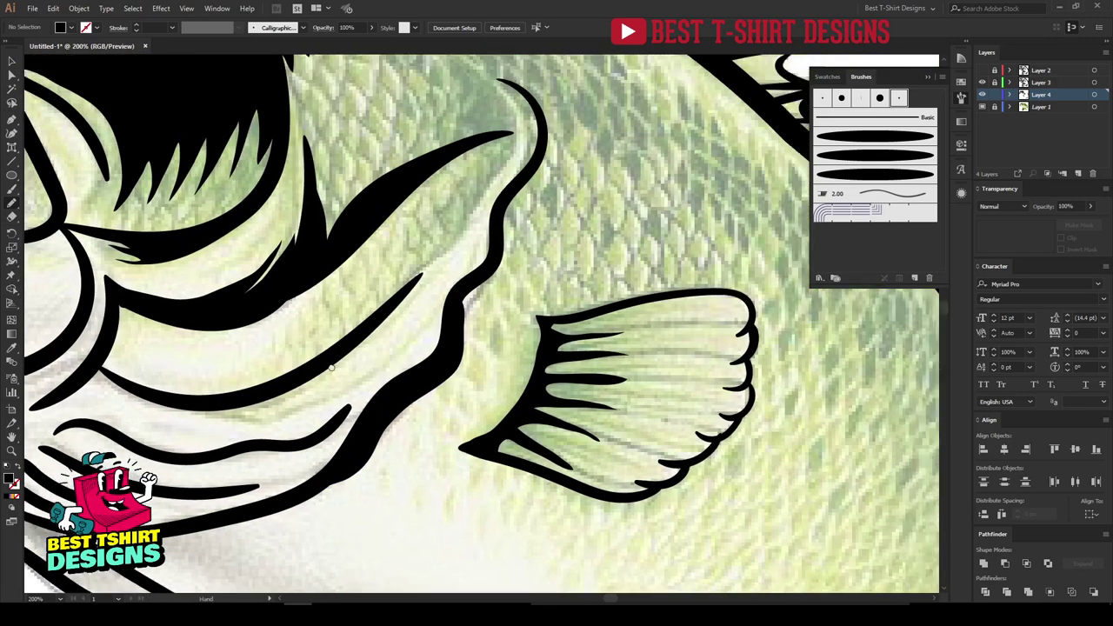
{"action": "left_click_drag", "start_coordinate": [508, 171], "coordinate": [421, 321]}
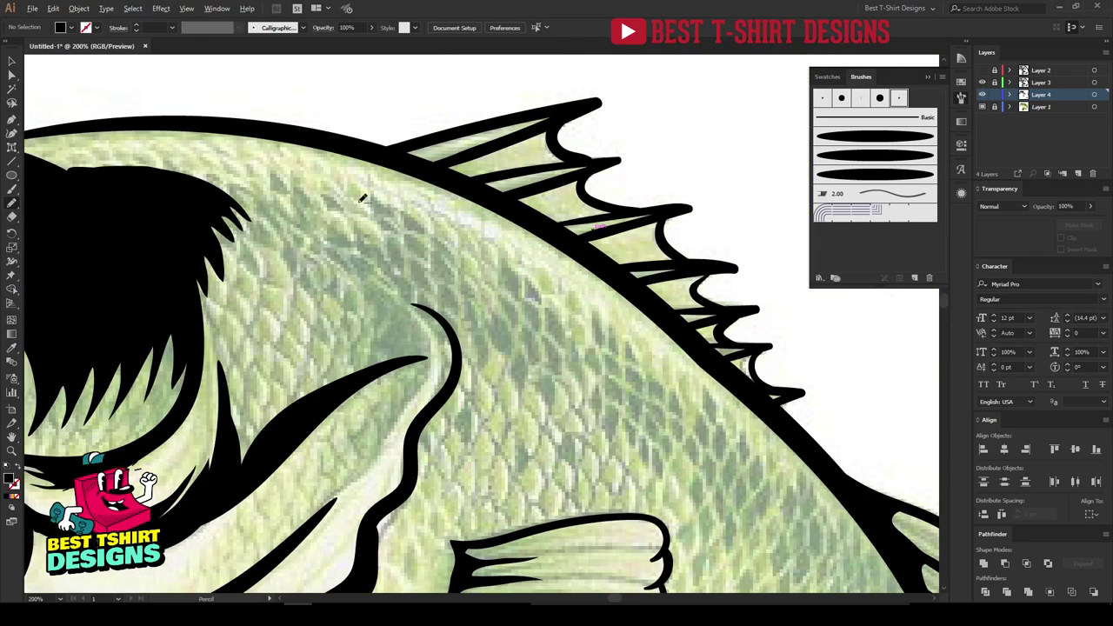
Draw a filled black shadow from the head patch along the upper back, with jagged spikes on its lower edge.
{"action": "scroll", "coordinate": [363, 198], "scroll_direction": "down", "scroll_amount": 3}
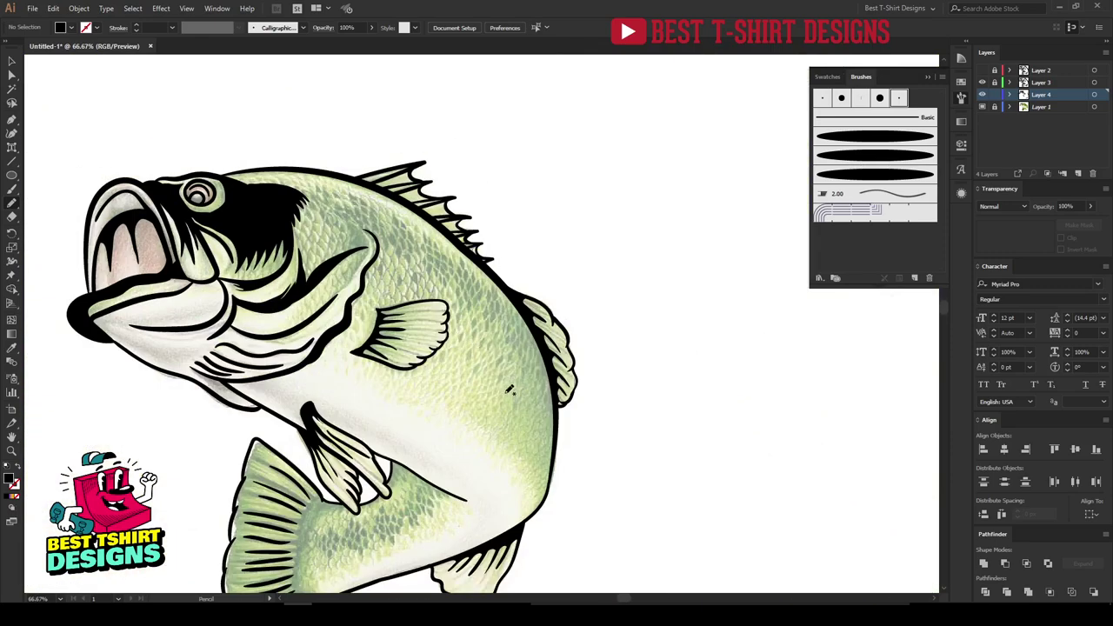
{"action": "scroll", "coordinate": [493, 310], "scroll_direction": "up", "scroll_amount": 1}
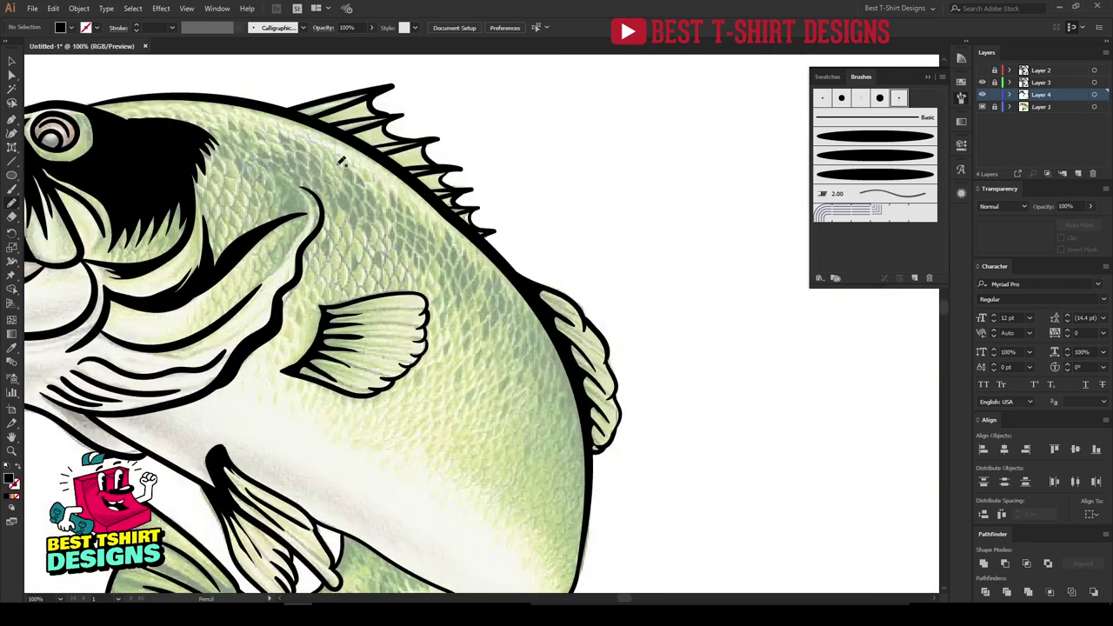
{"action": "mouse_move", "coordinate": [195, 131]}
{"action": "left_mouse_down"}
{"action": "mouse_move", "coordinate": [245, 166]}
{"action": "mouse_move", "coordinate": [261, 200]}
{"action": "mouse_move", "coordinate": [264, 179]}
{"action": "mouse_move", "coordinate": [286, 196]}
{"action": "mouse_move", "coordinate": [290, 178]}
{"action": "mouse_move", "coordinate": [309, 187]}
{"action": "mouse_move", "coordinate": [349, 242]}
{"action": "mouse_move", "coordinate": [352, 222]}
{"action": "mouse_move", "coordinate": [380, 272]}
{"action": "mouse_move", "coordinate": [383, 244]}
{"action": "mouse_move", "coordinate": [418, 294]}
{"action": "mouse_move", "coordinate": [429, 274]}
{"action": "mouse_move", "coordinate": [447, 318]}
{"action": "left_mouse_up"}
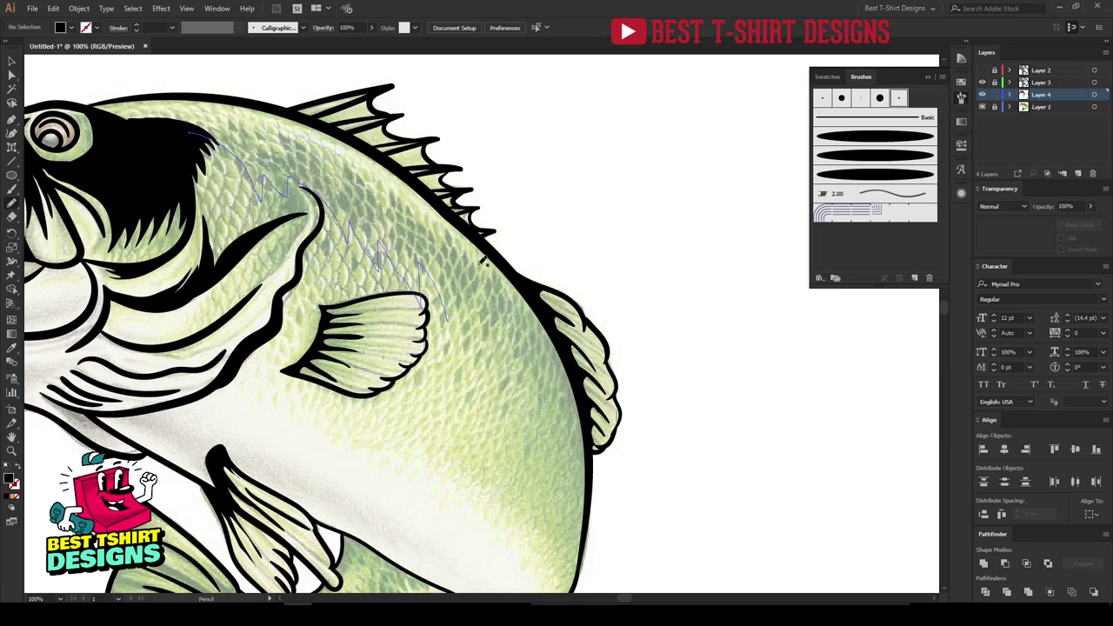
{"action": "key", "text": "ctrl+z"}
{"action": "mouse_move", "coordinate": [190, 130]}
{"action": "left_mouse_down"}
{"action": "mouse_move", "coordinate": [290, 200]}
{"action": "mouse_move", "coordinate": [294, 175]}
{"action": "mouse_move", "coordinate": [388, 244]}
{"action": "mouse_move", "coordinate": [392, 225]}
{"action": "mouse_move", "coordinate": [356, 180]}
{"action": "mouse_move", "coordinate": [312, 151]}
{"action": "mouse_move", "coordinate": [200, 121]}
{"action": "left_mouse_up"}
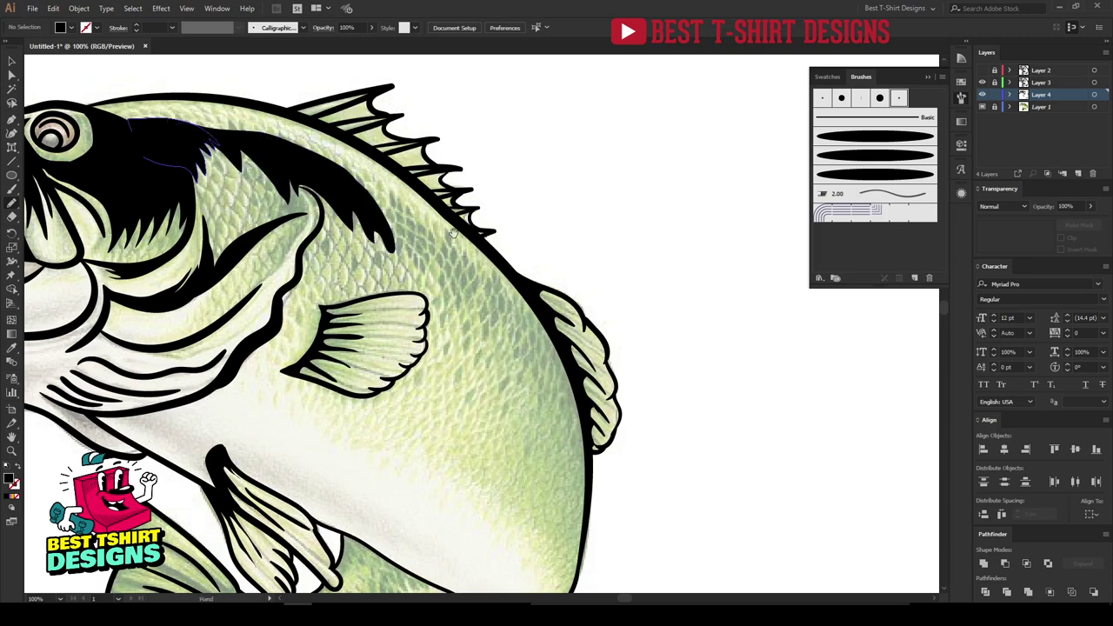
Extend the black back shadow below the spiny fin and down the rear curve of the body, with jagged spikes facing the belly.
{"action": "mouse_move", "coordinate": [452, 233]}
{"action": "left_mouse_down"}
{"action": "mouse_move", "coordinate": [424, 182]}
{"action": "mouse_move", "coordinate": [378, 151]}
{"action": "mouse_move", "coordinate": [342, 156]}
{"action": "mouse_move", "coordinate": [370, 200]}
{"action": "mouse_move", "coordinate": [419, 239]}
{"action": "mouse_move", "coordinate": [448, 309]}
{"action": "mouse_move", "coordinate": [485, 341]}
{"action": "mouse_move", "coordinate": [498, 393]}
{"action": "mouse_move", "coordinate": [508, 348]}
{"action": "mouse_move", "coordinate": [485, 273]}
{"action": "mouse_move", "coordinate": [368, 144]}
{"action": "mouse_move", "coordinate": [333, 150]}
{"action": "left_mouse_up"}
{"action": "mouse_move", "coordinate": [510, 279]}
{"action": "left_mouse_down"}
{"action": "mouse_move", "coordinate": [479, 240]}
{"action": "mouse_move", "coordinate": [465, 189]}
{"action": "mouse_move", "coordinate": [490, 327]}
{"action": "mouse_move", "coordinate": [476, 431]}
{"action": "mouse_move", "coordinate": [459, 469]}
{"action": "mouse_move", "coordinate": [509, 415]}
{"action": "mouse_move", "coordinate": [514, 364]}
{"action": "mouse_move", "coordinate": [496, 231]}
{"action": "mouse_move", "coordinate": [457, 169]}
{"action": "mouse_move", "coordinate": [413, 283]}
{"action": "mouse_move", "coordinate": [450, 303]}
{"action": "left_mouse_up"}
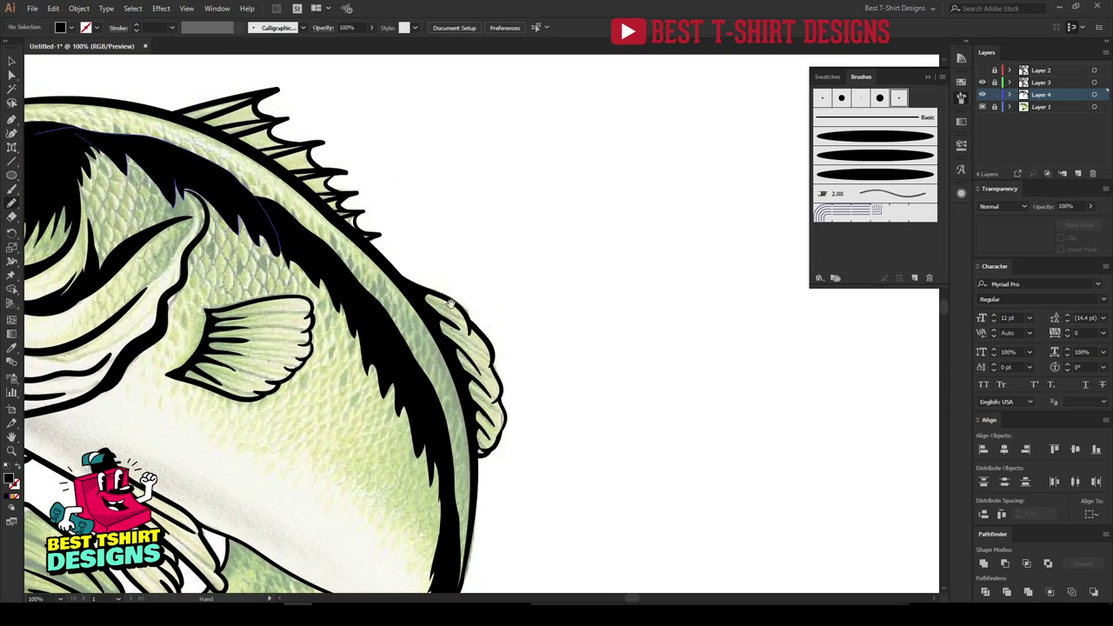
{"action": "left_click_drag", "start_coordinate": [425, 223], "coordinate": [498, 203]}
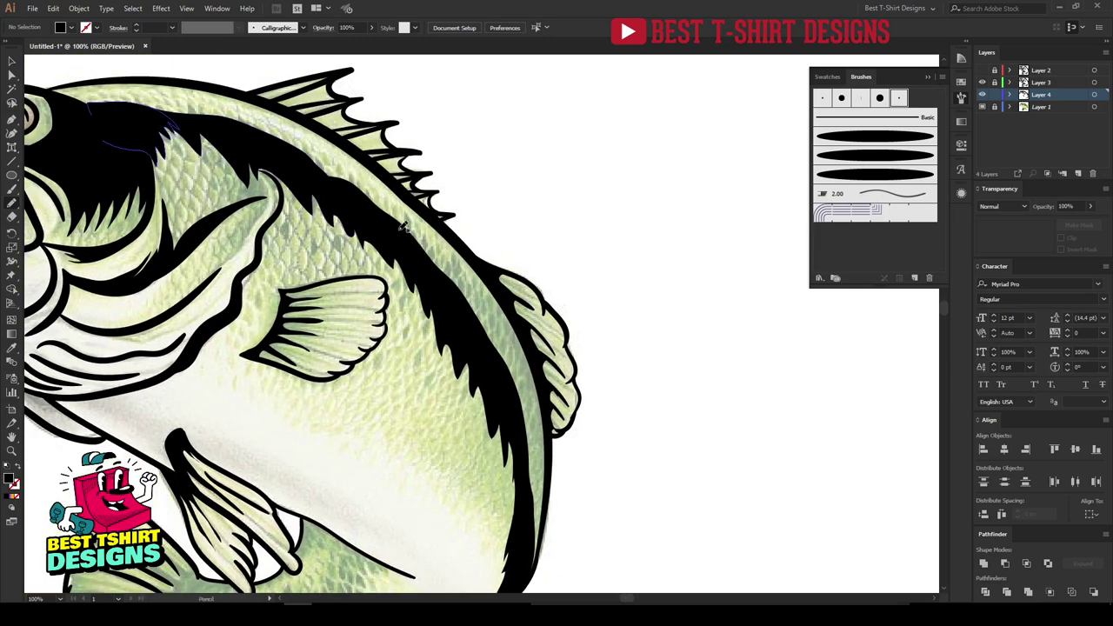
Draw a filled black shape with the Pencil tool along the upper edge of the fish's dark back stripe, starting behind the eye.
{"action": "mouse_move", "coordinate": [401, 229]}
{"action": "left_mouse_down"}
{"action": "mouse_move", "coordinate": [480, 289]}
{"action": "mouse_move", "coordinate": [524, 372]}
{"action": "mouse_move", "coordinate": [538, 447]}
{"action": "mouse_move", "coordinate": [530, 518]}
{"action": "mouse_move", "coordinate": [524, 451]}
{"action": "mouse_move", "coordinate": [471, 327]}
{"action": "mouse_move", "coordinate": [380, 186]}
{"action": "mouse_move", "coordinate": [522, 318]}
{"action": "left_mouse_up"}
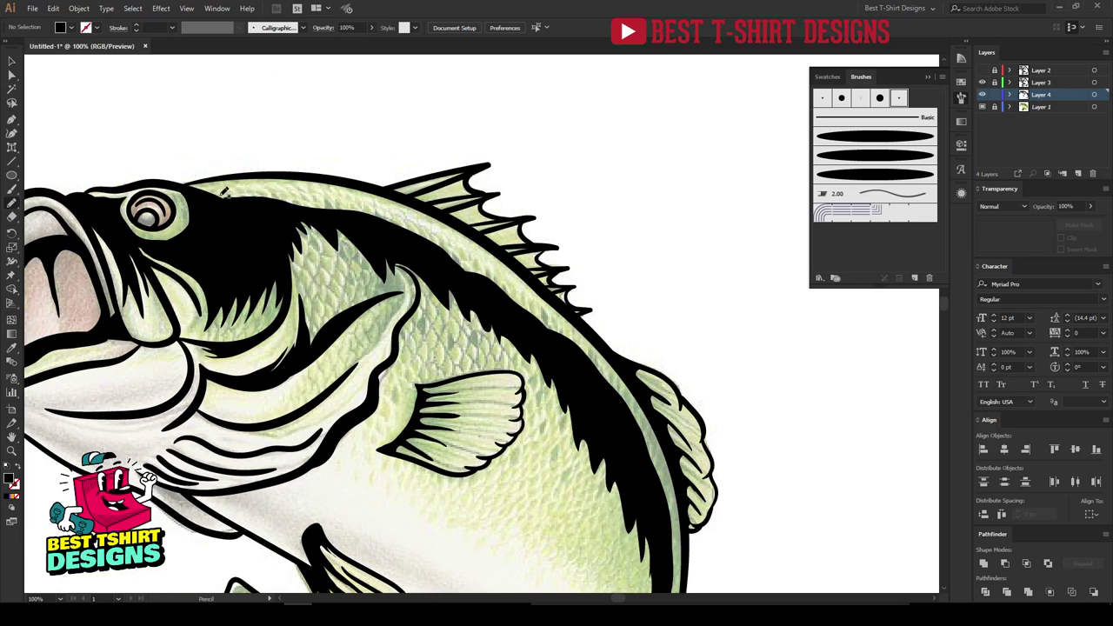
{"action": "mouse_move", "coordinate": [191, 184]}
{"action": "left_mouse_down"}
{"action": "mouse_move", "coordinate": [308, 192]}
{"action": "mouse_move", "coordinate": [381, 214]}
{"action": "mouse_move", "coordinate": [423, 229]}
{"action": "mouse_move", "coordinate": [511, 296]}
{"action": "mouse_move", "coordinate": [377, 226]}
{"action": "mouse_move", "coordinate": [229, 207]}
{"action": "mouse_move", "coordinate": [188, 183]}
{"action": "left_mouse_up"}
{"action": "mouse_move", "coordinate": [470, 251]}
{"action": "left_mouse_down"}
{"action": "mouse_move", "coordinate": [415, 163]}
{"action": "mouse_move", "coordinate": [527, 265]}
{"action": "mouse_move", "coordinate": [311, 137]}
{"action": "mouse_move", "coordinate": [424, 168]}
{"action": "mouse_move", "coordinate": [531, 281]}
{"action": "left_mouse_up"}
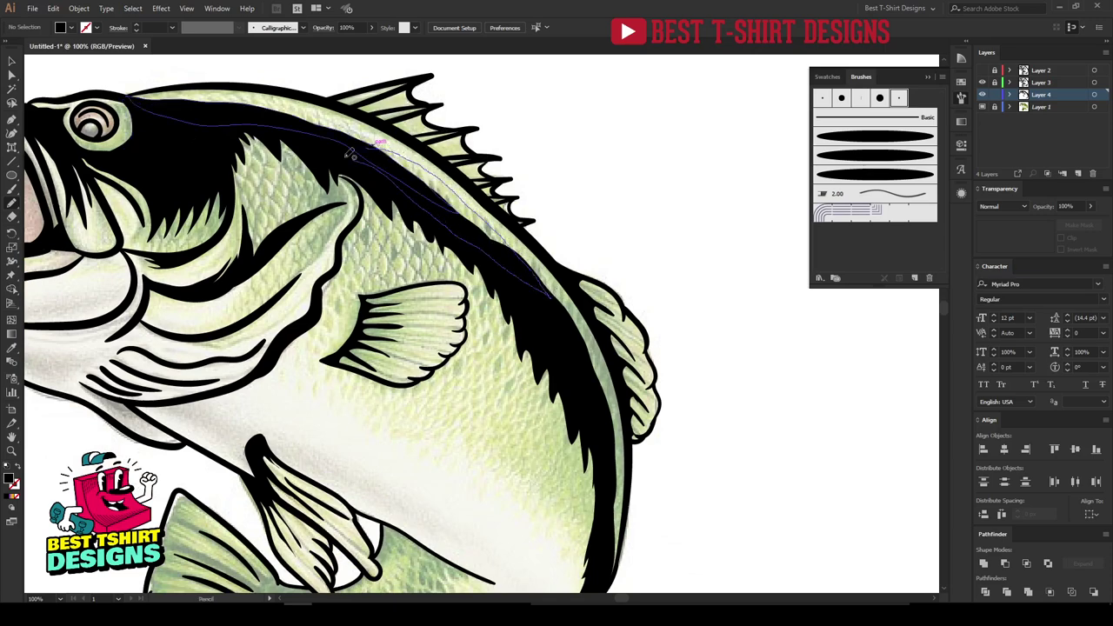
Hide the reference image on Layer 1 to review the black artwork of the whole fish, and show it again.
{"action": "key", "text": "ctrl+minus"}
{"action": "key", "text": "ctrl+minus"}
{"action": "key", "text": "v"}
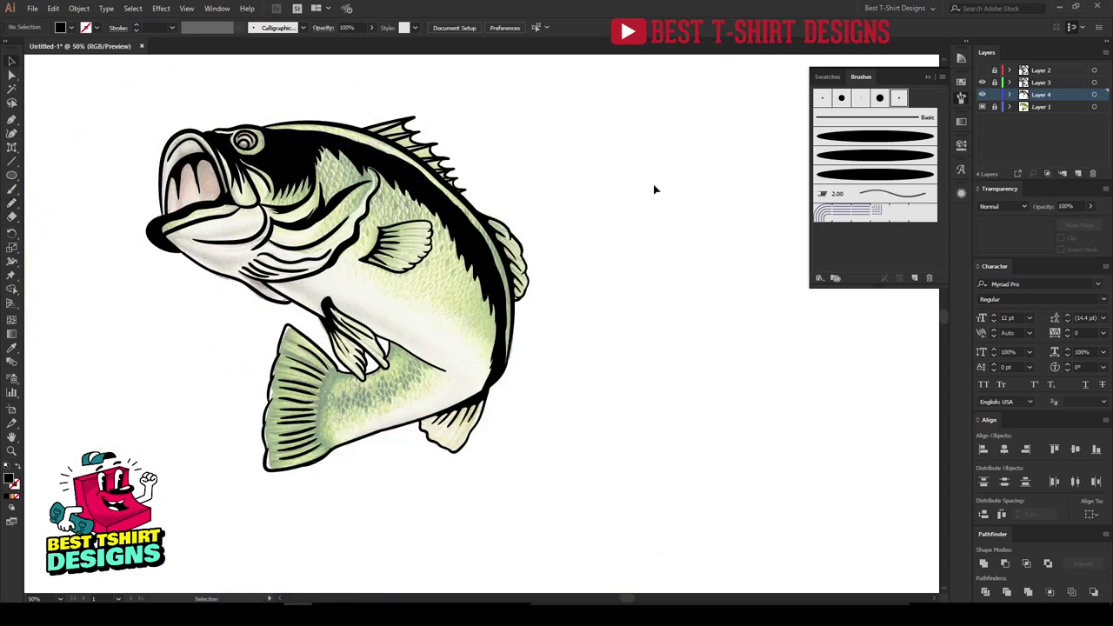
{"action": "scroll", "coordinate": [583, 211], "scroll_direction": "down", "scroll_amount": 1}
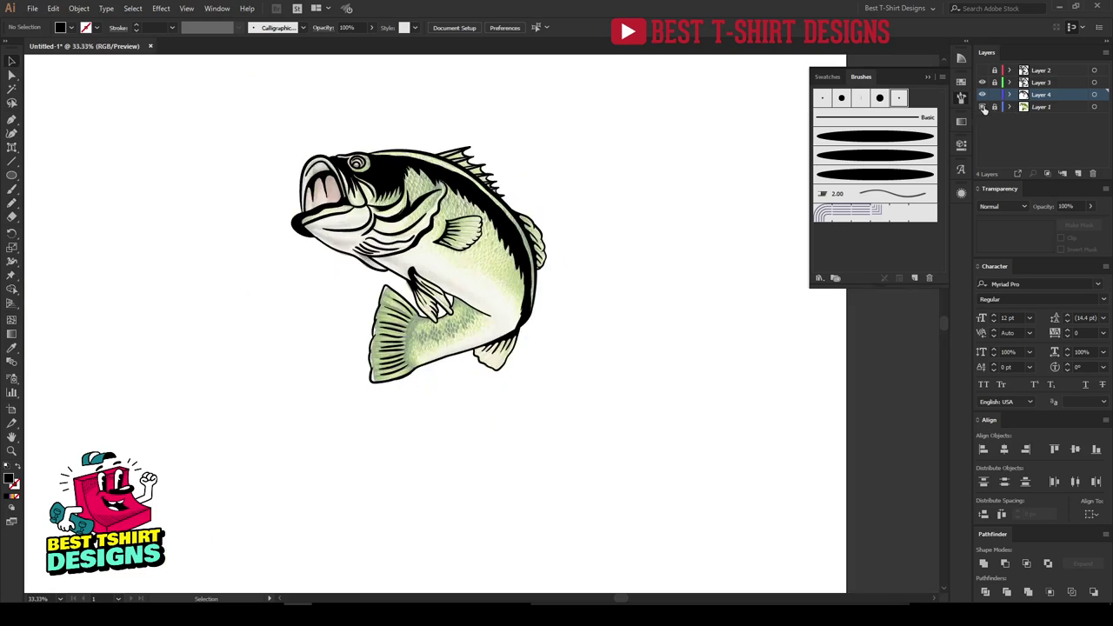
{"action": "left_click", "coordinate": [983, 106]}
{"action": "scroll", "coordinate": [531, 148], "scroll_direction": "up", "scroll_amount": 1}
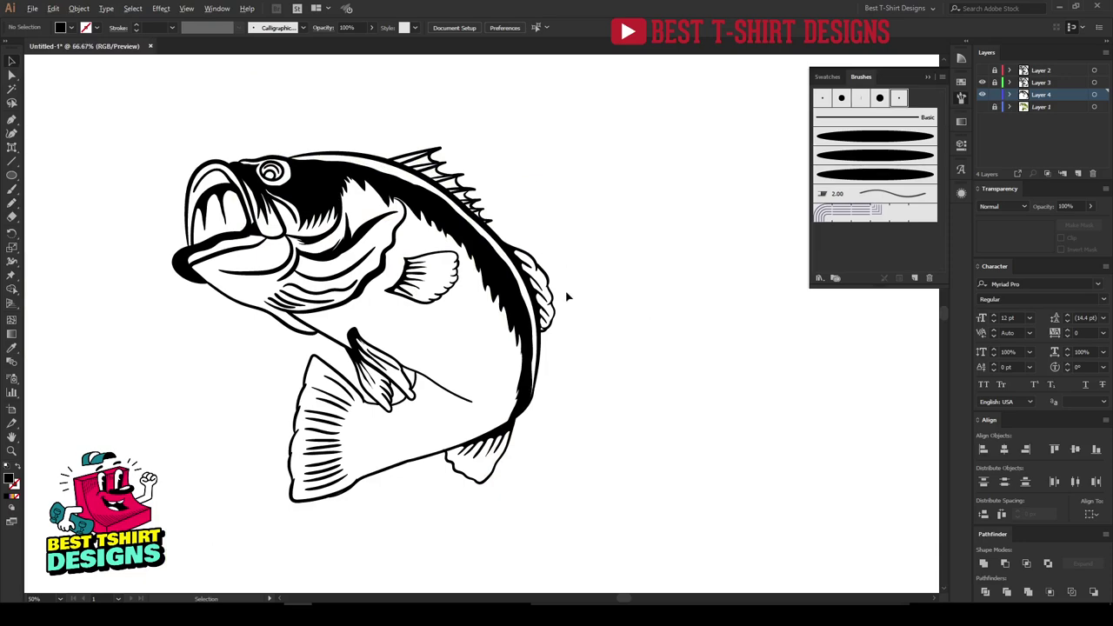
{"action": "scroll", "coordinate": [567, 297], "scroll_direction": "up", "scroll_amount": 2}
{"action": "scroll", "coordinate": [567, 297], "scroll_direction": "down", "scroll_amount": 1}
{"action": "scroll", "coordinate": [442, 368], "scroll_direction": "down", "scroll_amount": 1}
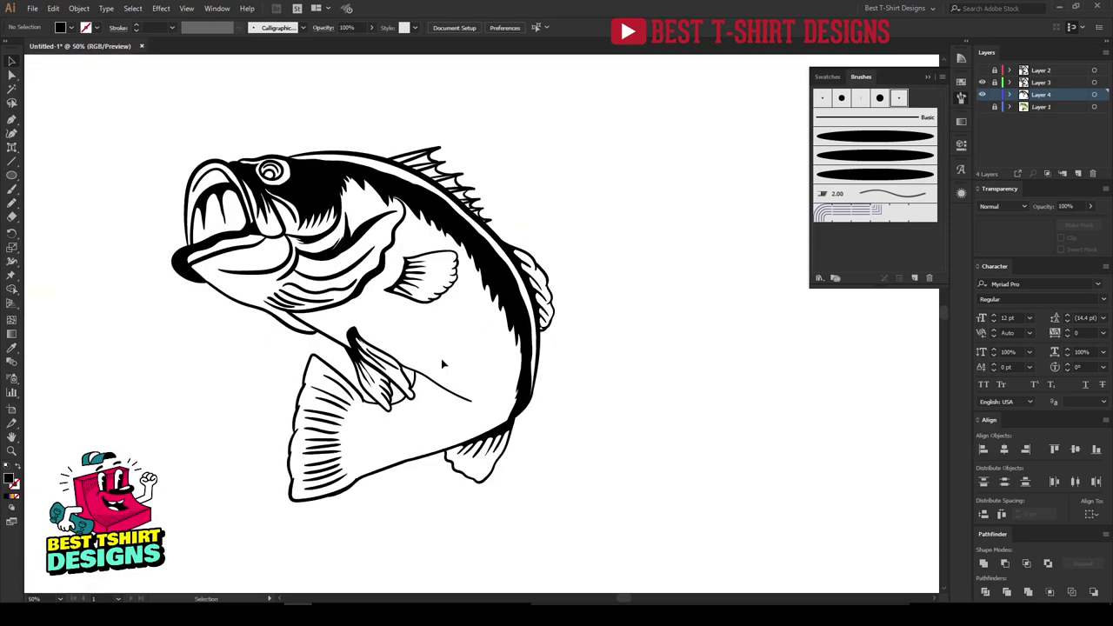
{"action": "scroll", "coordinate": [438, 369], "scroll_direction": "up", "scroll_amount": 1}
{"action": "scroll", "coordinate": [438, 366], "scroll_direction": "up", "scroll_amount": 1}
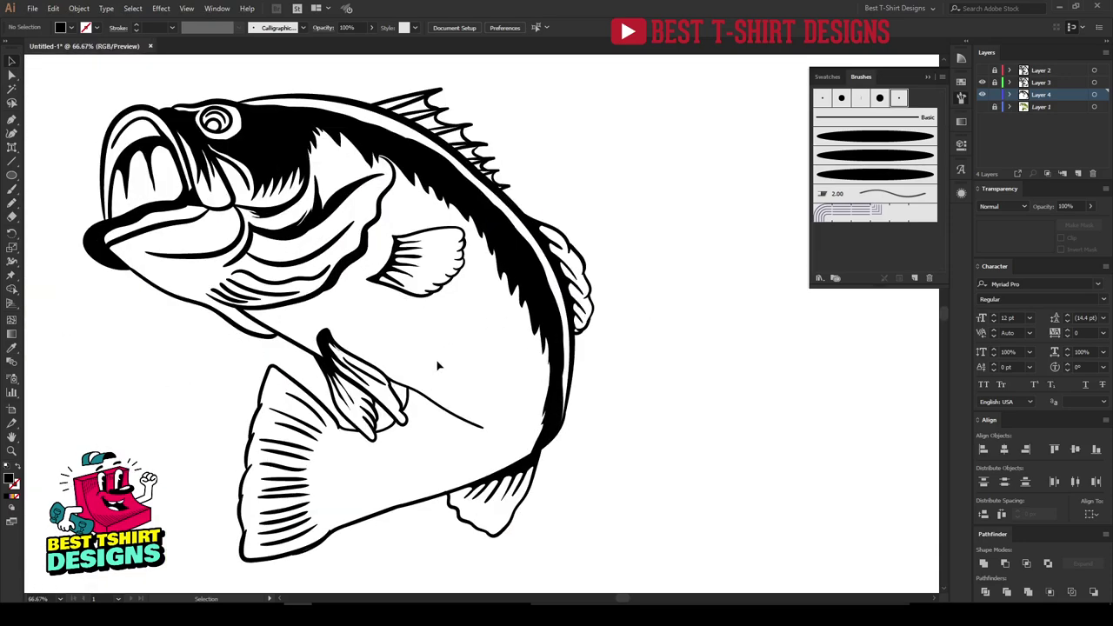
{"action": "left_click", "coordinate": [984, 106]}
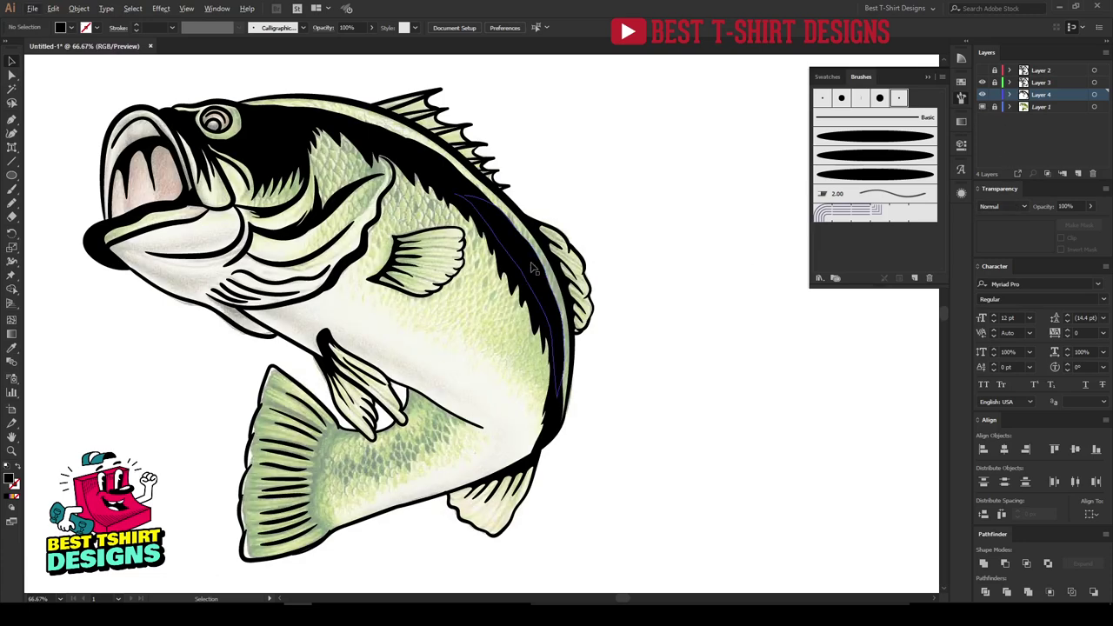
Draw a filled black zigzag band with the Pencil tool over the dark scales between the belly line and the tail fin.
{"action": "scroll", "coordinate": [533, 261], "scroll_direction": "up", "scroll_amount": 1}
{"action": "scroll", "coordinate": [389, 350], "scroll_direction": "down", "scroll_amount": 3}
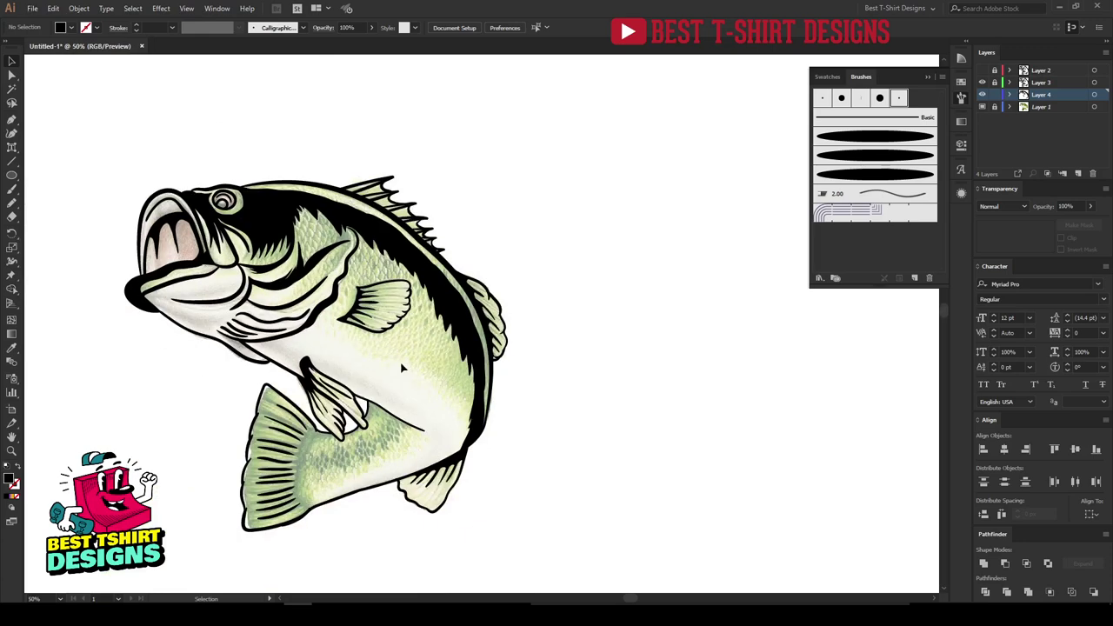
{"action": "scroll", "coordinate": [389, 350], "scroll_direction": "up", "scroll_amount": 3}
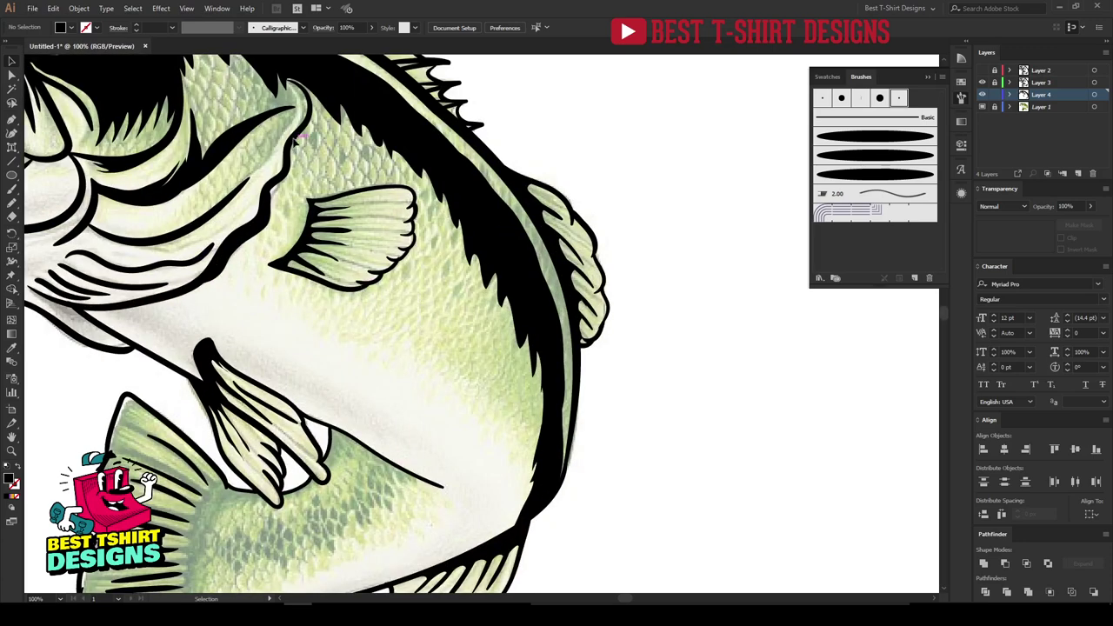
{"action": "scroll", "coordinate": [503, 349], "scroll_direction": "down", "scroll_amount": 2}
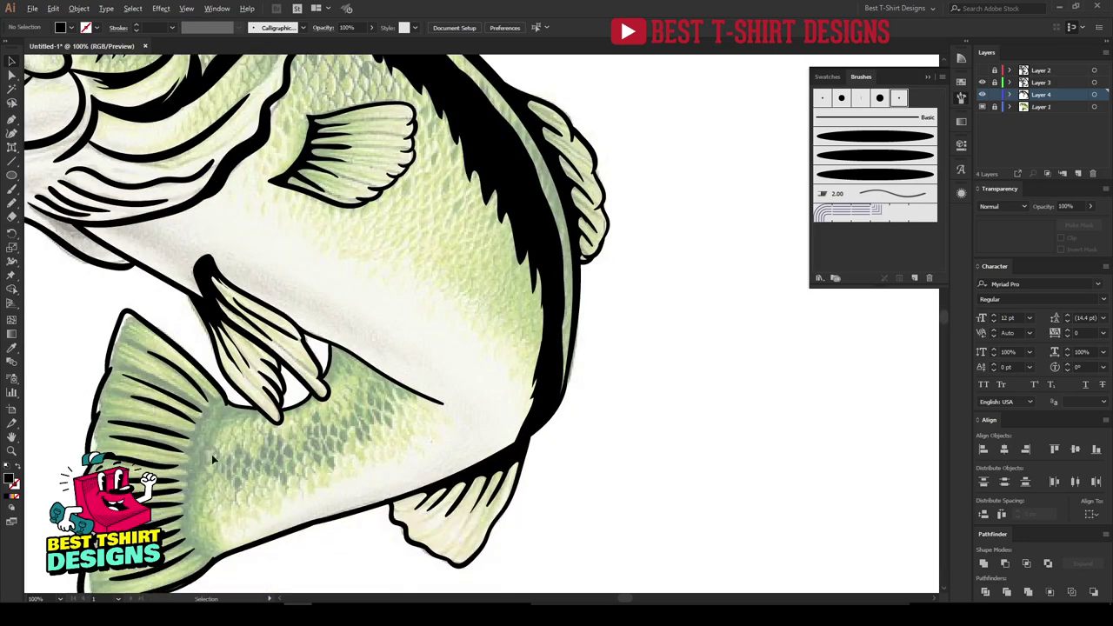
{"action": "scroll", "coordinate": [212, 454], "scroll_direction": "up", "scroll_amount": 1}
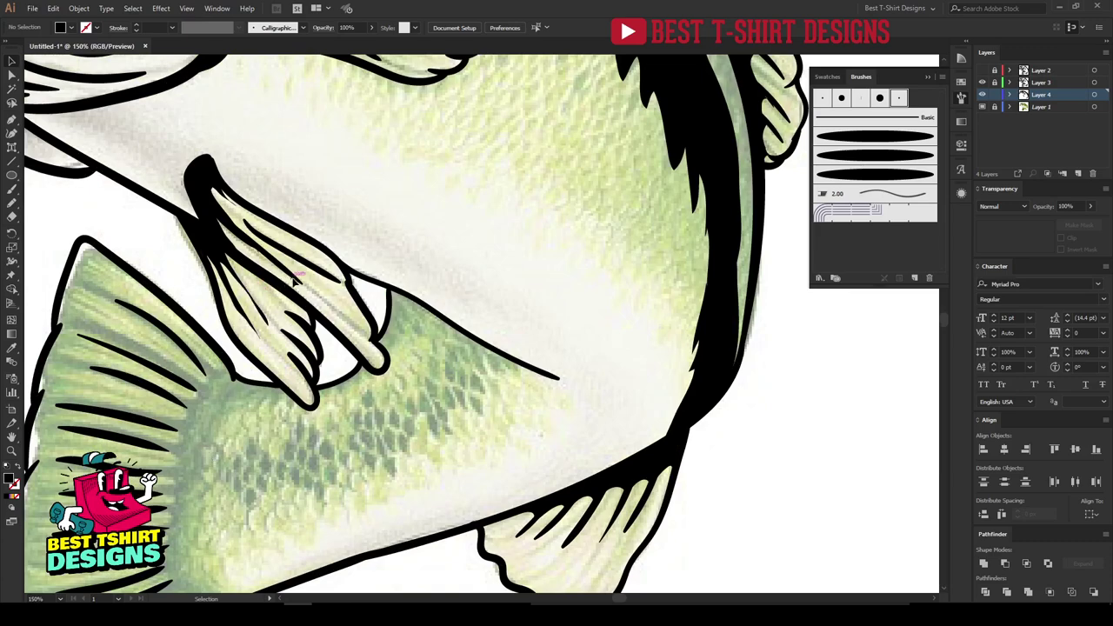
{"action": "key", "text": "n"}
{"action": "mouse_move", "coordinate": [214, 481]}
{"action": "left_mouse_down"}
{"action": "mouse_move", "coordinate": [249, 514]}
{"action": "mouse_move", "coordinate": [273, 481]}
{"action": "mouse_move", "coordinate": [333, 495]}
{"action": "mouse_move", "coordinate": [353, 452]}
{"action": "mouse_move", "coordinate": [400, 468]}
{"action": "mouse_move", "coordinate": [414, 418]}
{"action": "mouse_move", "coordinate": [454, 442]}
{"action": "mouse_move", "coordinate": [452, 401]}
{"action": "mouse_move", "coordinate": [482, 416]}
{"action": "mouse_move", "coordinate": [489, 377]}
{"action": "mouse_move", "coordinate": [526, 372]}
{"action": "mouse_move", "coordinate": [463, 320]}
{"action": "left_mouse_up"}
{"action": "mouse_move", "coordinate": [454, 364]}
{"action": "left_mouse_down"}
{"action": "mouse_move", "coordinate": [427, 354]}
{"action": "mouse_move", "coordinate": [407, 405]}
{"action": "mouse_move", "coordinate": [368, 387]}
{"action": "mouse_move", "coordinate": [350, 442]}
{"action": "mouse_move", "coordinate": [312, 417]}
{"action": "left_mouse_up"}
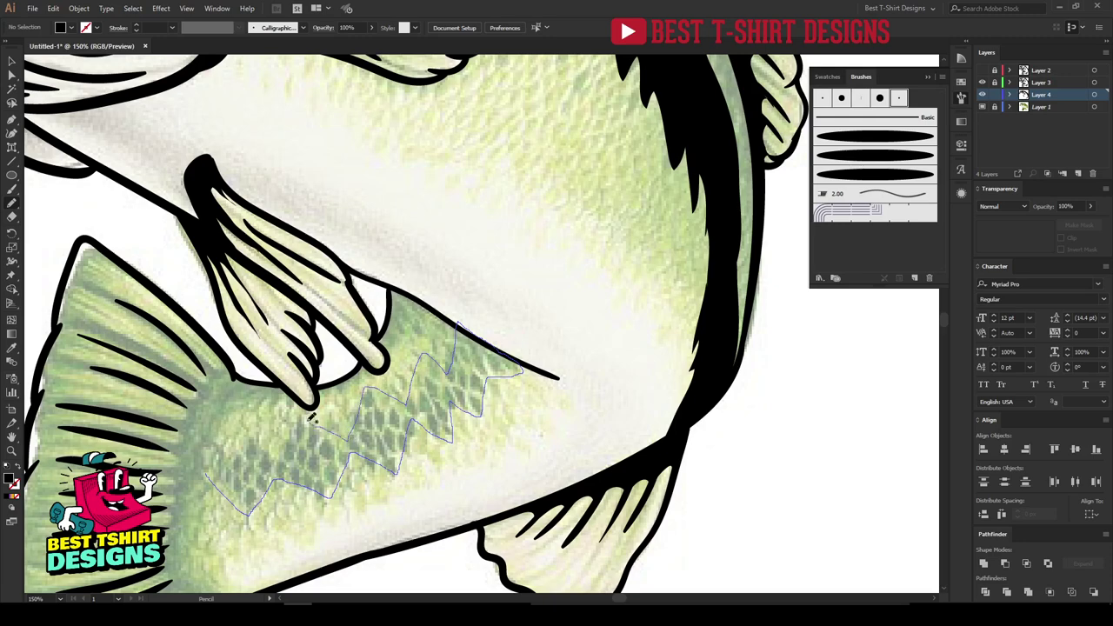
{"action": "left_click_drag", "start_coordinate": [202, 454], "coordinate": [203, 457]}
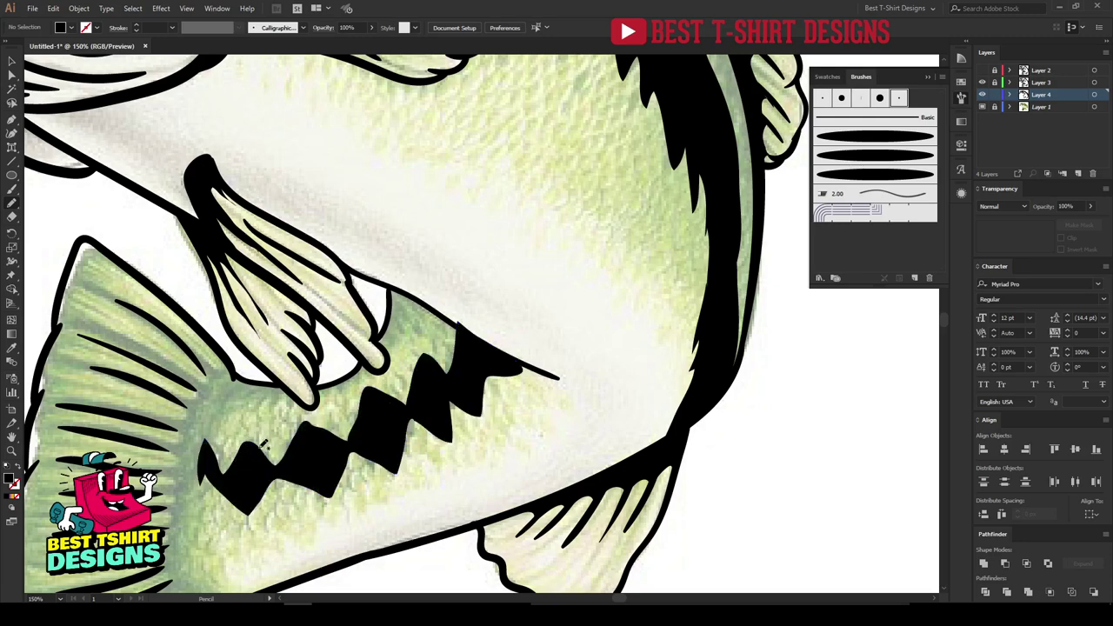
Draw a filled black curved shape along the base of the tail fin, with its outer edge following the fin rays.
{"action": "left_click_drag", "start_coordinate": [282, 409], "coordinate": [405, 282]}
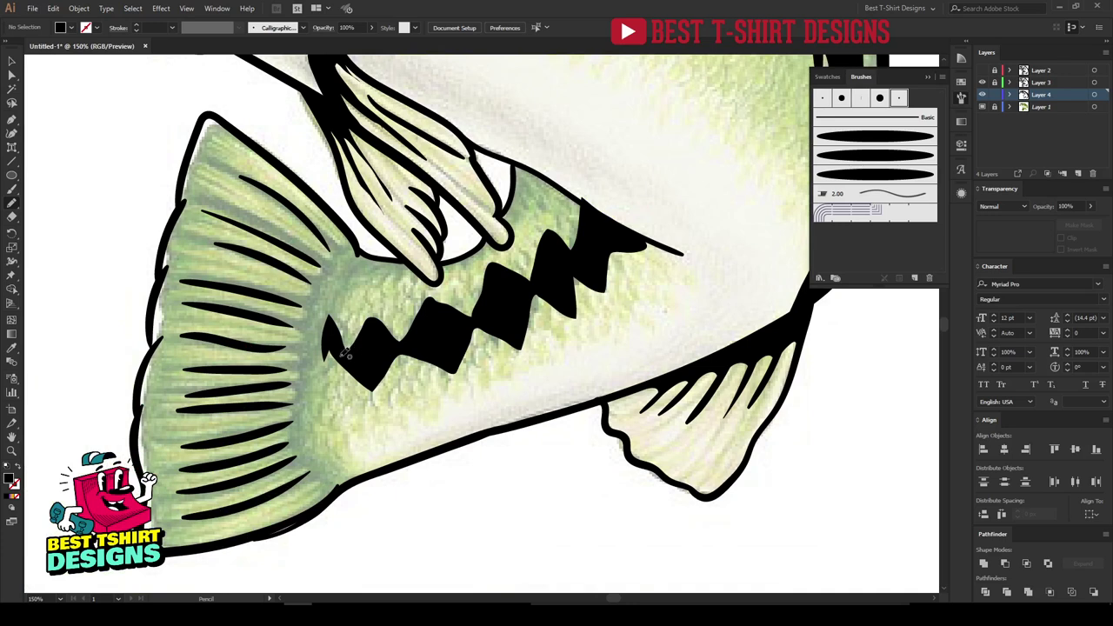
{"action": "mouse_move", "coordinate": [340, 351]}
{"action": "left_mouse_down"}
{"action": "mouse_move", "coordinate": [331, 386]}
{"action": "mouse_move", "coordinate": [342, 439]}
{"action": "mouse_move", "coordinate": [377, 471]}
{"action": "mouse_move", "coordinate": [314, 507]}
{"action": "mouse_move", "coordinate": [322, 488]}
{"action": "mouse_move", "coordinate": [300, 466]}
{"action": "left_mouse_up"}
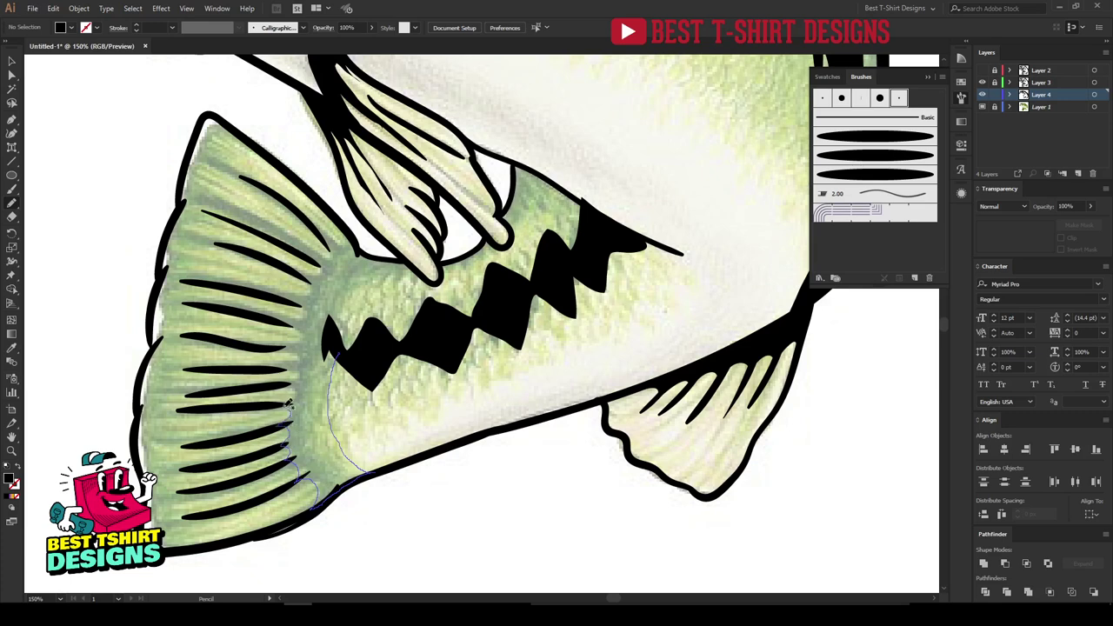
{"action": "mouse_move", "coordinate": [290, 373]}
{"action": "left_mouse_down"}
{"action": "mouse_move", "coordinate": [275, 345]}
{"action": "mouse_move", "coordinate": [288, 332]}
{"action": "mouse_move", "coordinate": [288, 301]}
{"action": "left_mouse_up"}
{"action": "mouse_move", "coordinate": [329, 248]}
{"action": "left_mouse_down"}
{"action": "mouse_move", "coordinate": [417, 262]}
{"action": "mouse_move", "coordinate": [422, 274]}
{"action": "mouse_move", "coordinate": [349, 291]}
{"action": "mouse_move", "coordinate": [337, 312]}
{"action": "mouse_move", "coordinate": [339, 362]}
{"action": "mouse_move", "coordinate": [410, 301]}
{"action": "left_mouse_up"}
Draw a small black shape joining the end of the zigzag band to the black area at the tail fin's base.
{"action": "scroll", "coordinate": [362, 356], "scroll_direction": "up", "scroll_amount": 2}
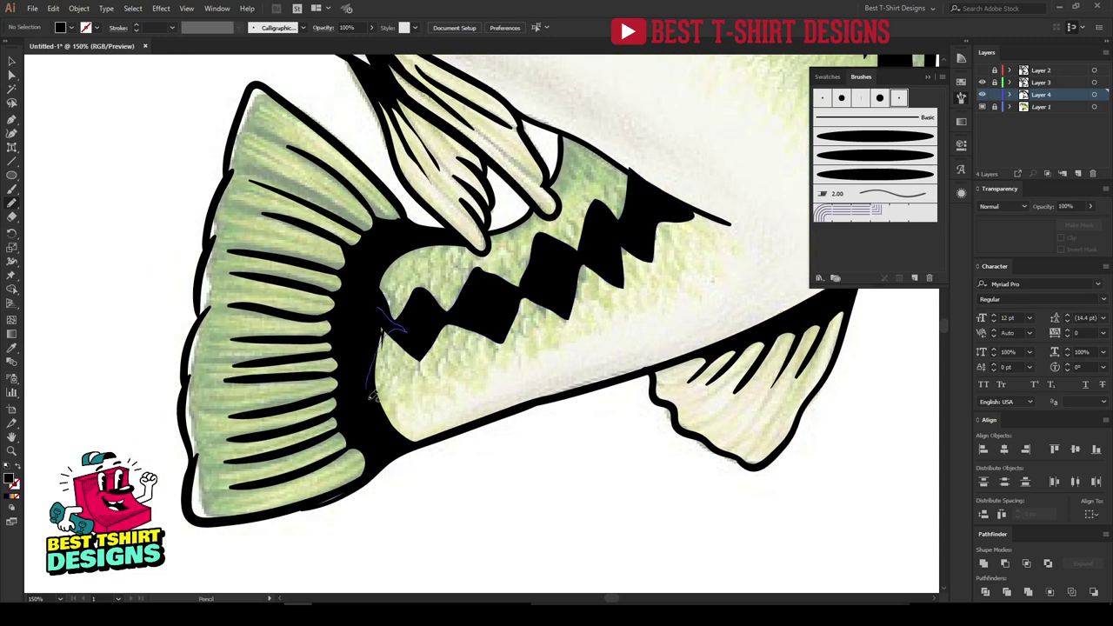
{"action": "left_click_drag", "start_coordinate": [383, 346], "coordinate": [375, 388]}
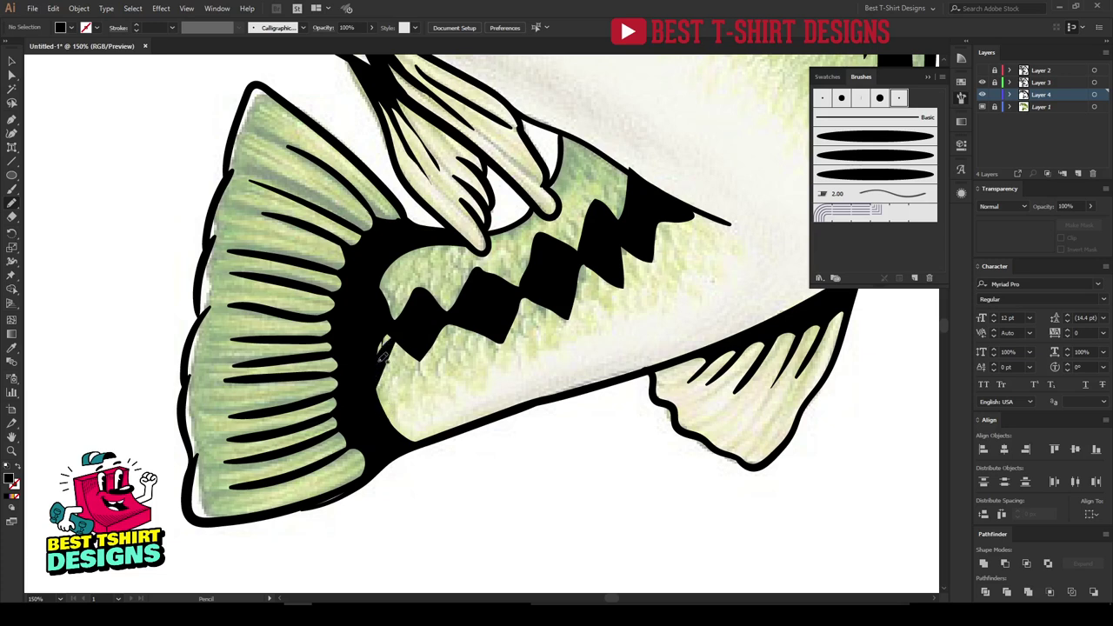
{"action": "key", "text": "ctrl+z"}
{"action": "mouse_move", "coordinate": [392, 346]}
{"action": "left_mouse_down"}
{"action": "mouse_move", "coordinate": [364, 368]}
{"action": "mouse_move", "coordinate": [401, 329]}
{"action": "left_mouse_up"}
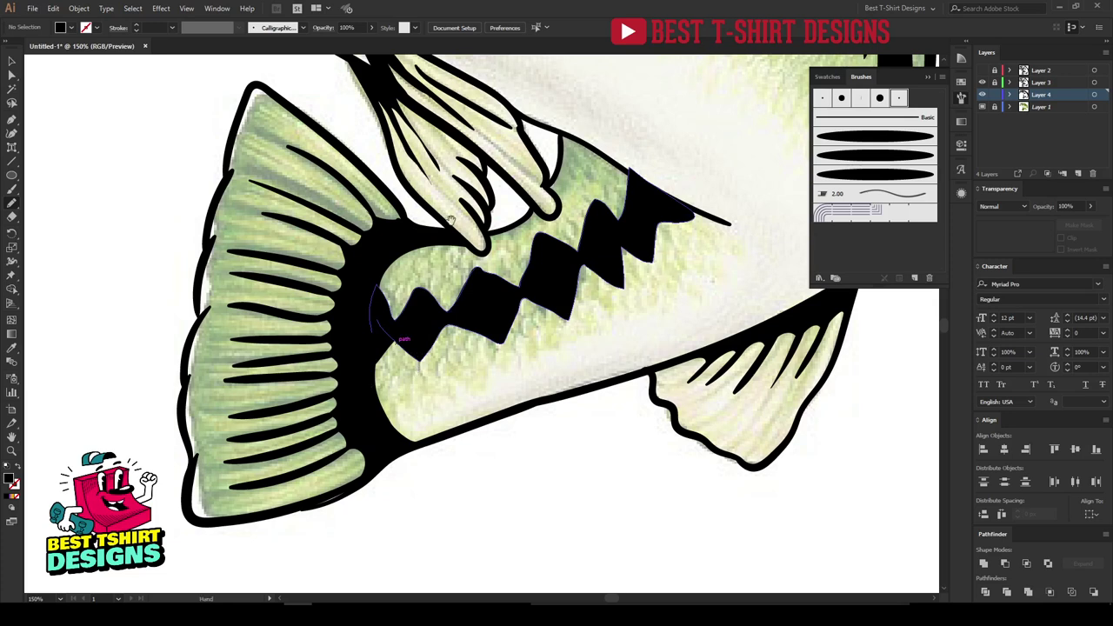
Draw a filled black shape from the pelvic fin tip to the zigzag band, leaving a thin highlight under the belly line.
{"action": "left_click_drag", "start_coordinate": [450, 220], "coordinate": [471, 250]}
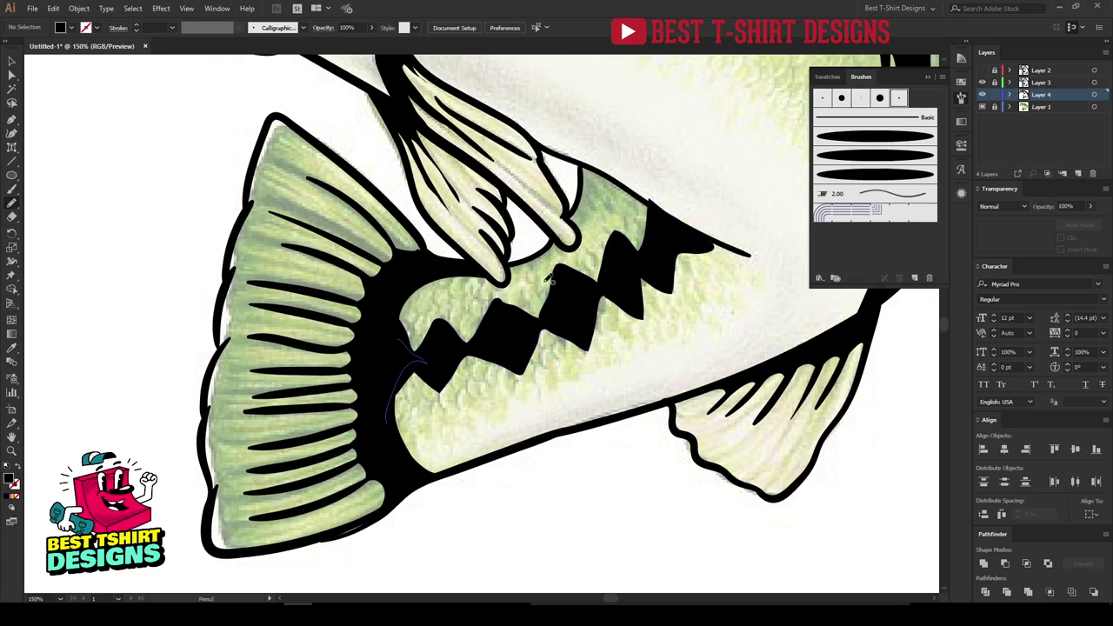
{"action": "mouse_move", "coordinate": [592, 238]}
{"action": "left_mouse_down"}
{"action": "mouse_move", "coordinate": [471, 292]}
{"action": "mouse_move", "coordinate": [509, 272]}
{"action": "mouse_move", "coordinate": [519, 312]}
{"action": "mouse_move", "coordinate": [534, 277]}
{"action": "mouse_move", "coordinate": [478, 228]}
{"action": "mouse_move", "coordinate": [449, 274]}
{"action": "left_mouse_up"}
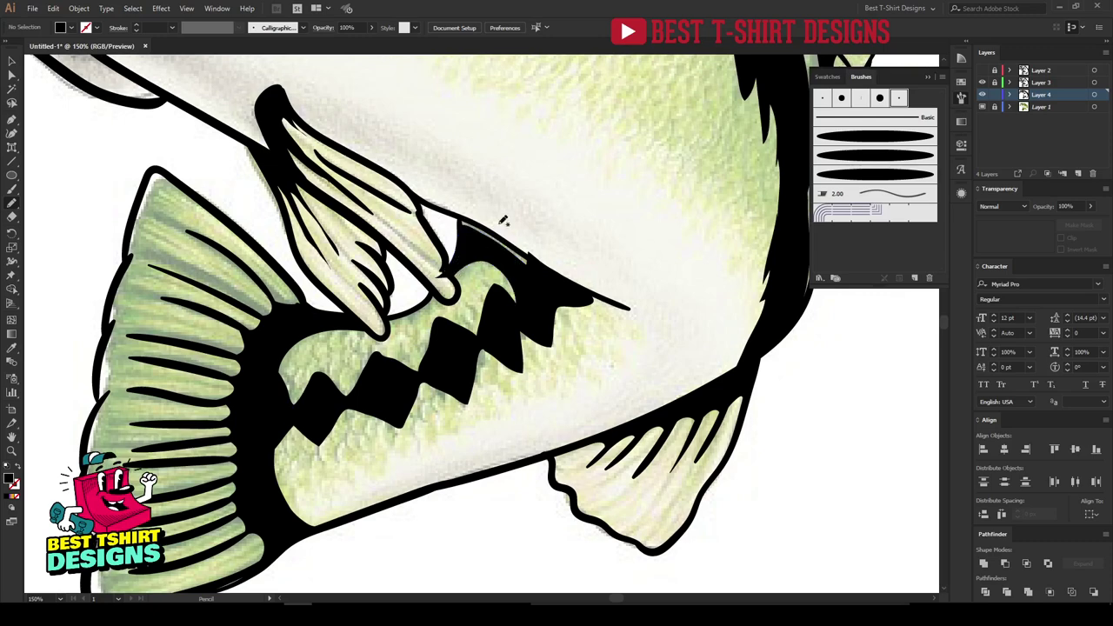
{"action": "key", "text": "ctrl+z"}
{"action": "scroll", "coordinate": [490, 189], "scroll_direction": "up", "scroll_amount": 2}
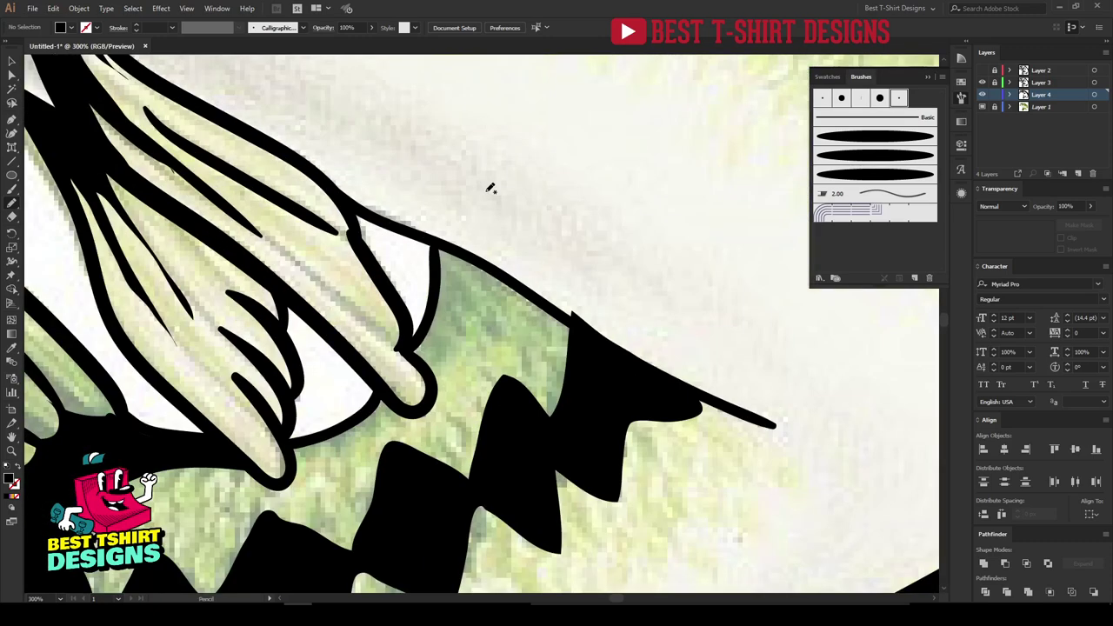
{"action": "mouse_move", "coordinate": [458, 302]}
{"action": "left_mouse_down"}
{"action": "mouse_move", "coordinate": [405, 249]}
{"action": "mouse_move", "coordinate": [402, 223]}
{"action": "left_mouse_up"}
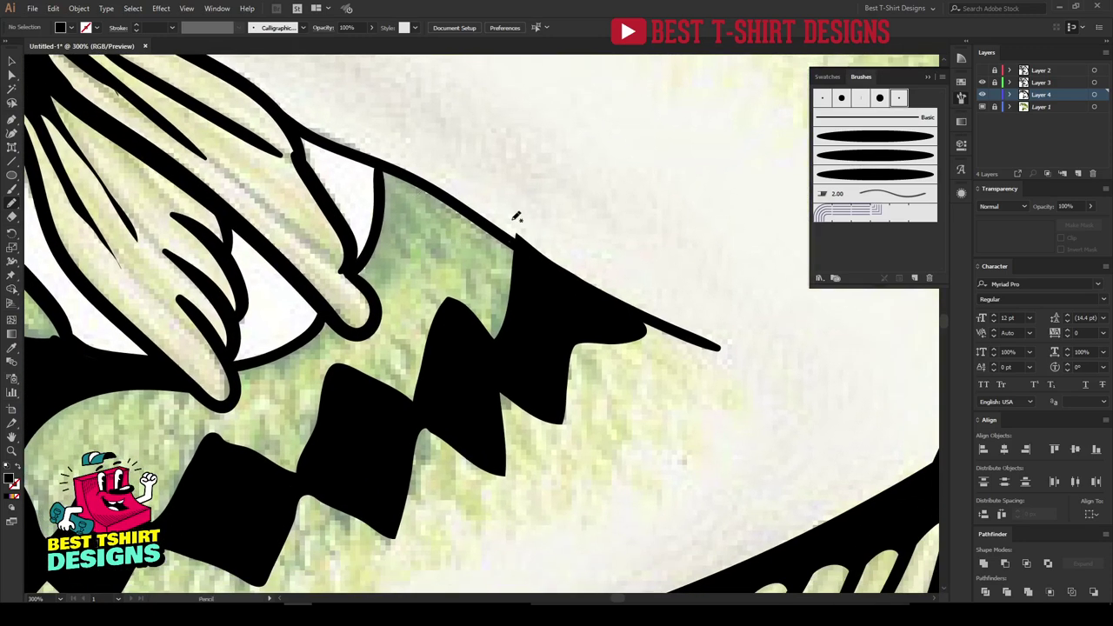
{"action": "mouse_move", "coordinate": [366, 256]}
{"action": "left_mouse_down"}
{"action": "mouse_move", "coordinate": [404, 211]}
{"action": "mouse_move", "coordinate": [465, 238]}
{"action": "mouse_move", "coordinate": [489, 261]}
{"action": "mouse_move", "coordinate": [499, 296]}
{"action": "mouse_move", "coordinate": [482, 366]}
{"action": "mouse_move", "coordinate": [495, 351]}
{"action": "mouse_move", "coordinate": [516, 275]}
{"action": "mouse_move", "coordinate": [492, 245]}
{"action": "mouse_move", "coordinate": [384, 184]}
{"action": "mouse_move", "coordinate": [353, 274]}
{"action": "mouse_move", "coordinate": [434, 258]}
{"action": "mouse_move", "coordinate": [465, 305]}
{"action": "mouse_move", "coordinate": [464, 367]}
{"action": "mouse_move", "coordinate": [508, 322]}
{"action": "mouse_move", "coordinate": [500, 269]}
{"action": "mouse_move", "coordinate": [471, 238]}
{"action": "mouse_move", "coordinate": [402, 198]}
{"action": "mouse_move", "coordinate": [387, 205]}
{"action": "mouse_move", "coordinate": [345, 263]}
{"action": "left_mouse_up"}
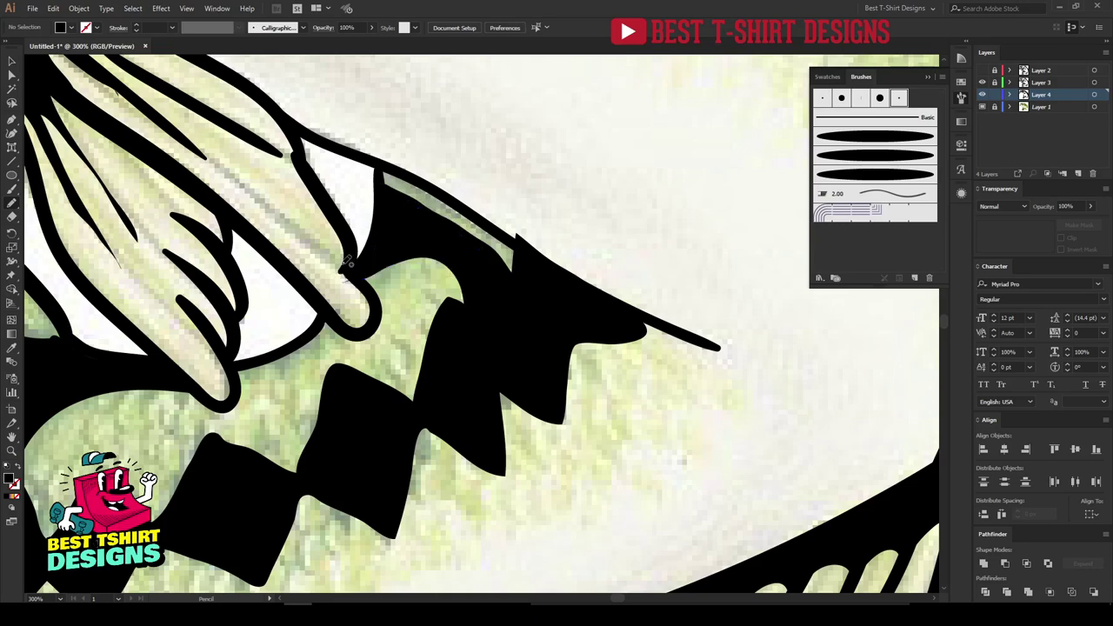
Add filled black shading along the tail's upper contour beneath the pelvic fin tips.
{"action": "scroll", "coordinate": [440, 365], "scroll_direction": "down", "scroll_amount": 3}
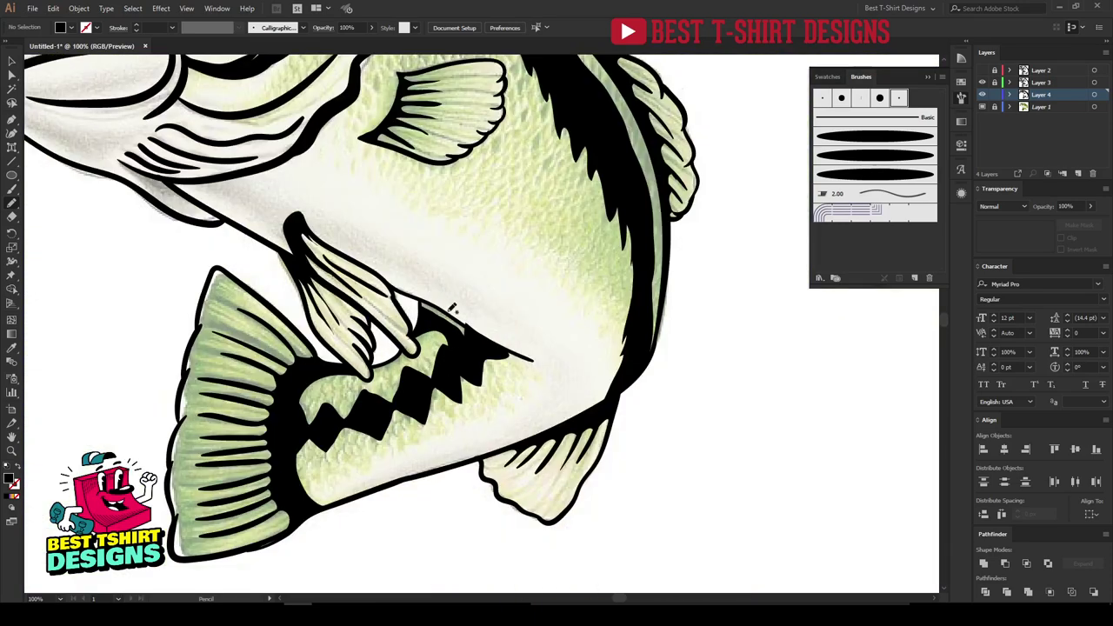
{"action": "scroll", "coordinate": [385, 362], "scroll_direction": "up", "scroll_amount": 3}
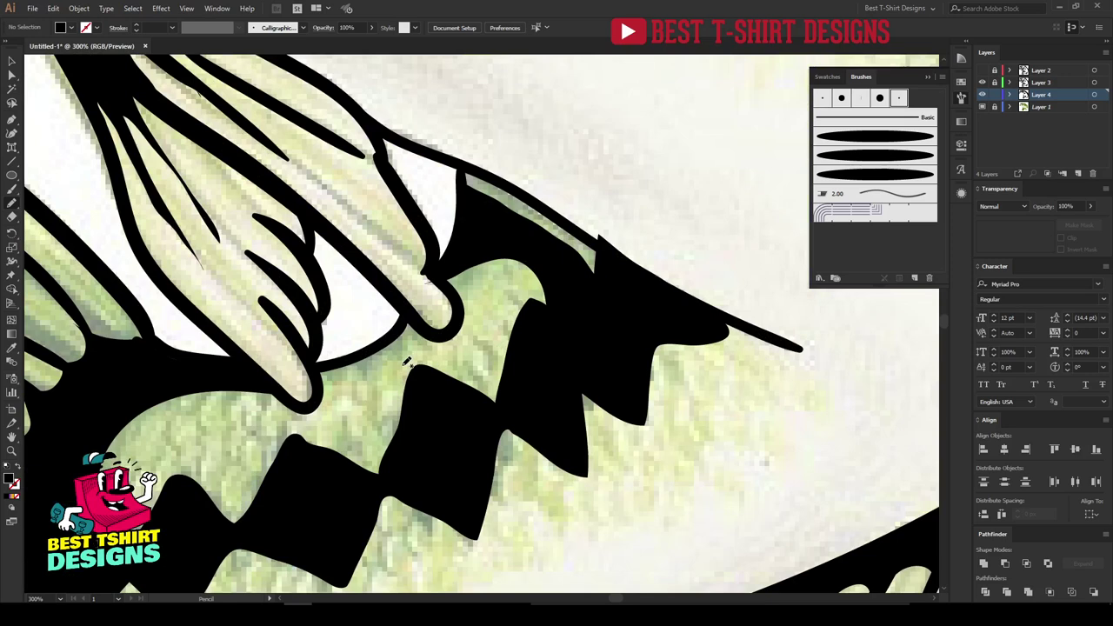
{"action": "mouse_move", "coordinate": [315, 404]}
{"action": "left_mouse_down"}
{"action": "mouse_move", "coordinate": [437, 357]}
{"action": "mouse_move", "coordinate": [463, 318]}
{"action": "mouse_move", "coordinate": [438, 332]}
{"action": "mouse_move", "coordinate": [414, 315]}
{"action": "mouse_move", "coordinate": [367, 350]}
{"action": "mouse_move", "coordinate": [316, 366]}
{"action": "mouse_move", "coordinate": [312, 405]}
{"action": "left_mouse_up"}
{"action": "mouse_move", "coordinate": [386, 340]}
{"action": "left_mouse_down"}
{"action": "mouse_move", "coordinate": [348, 233]}
{"action": "mouse_move", "coordinate": [426, 228]}
{"action": "left_mouse_up"}
{"action": "mouse_move", "coordinate": [176, 439]}
{"action": "left_mouse_down"}
{"action": "mouse_move", "coordinate": [173, 383]}
{"action": "mouse_move", "coordinate": [303, 292]}
{"action": "mouse_move", "coordinate": [341, 280]}
{"action": "mouse_move", "coordinate": [259, 271]}
{"action": "mouse_move", "coordinate": [136, 373]}
{"action": "mouse_move", "coordinate": [174, 433]}
{"action": "left_mouse_up"}
{"action": "scroll", "coordinate": [183, 419], "scroll_direction": "down", "scroll_amount": 4}
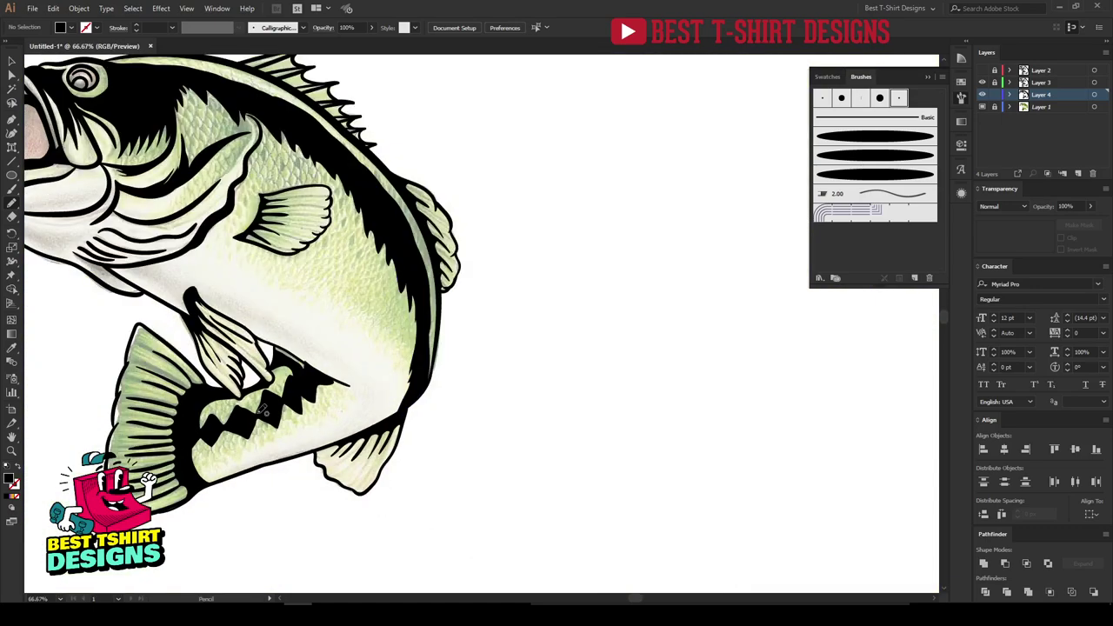
Draw a filled black shadow along the base of the anal fin, where its rays meet the underside of the body.
{"action": "scroll", "coordinate": [280, 360], "scroll_direction": "up", "scroll_amount": 2}
{"action": "scroll", "coordinate": [283, 356], "scroll_direction": "down", "scroll_amount": 1}
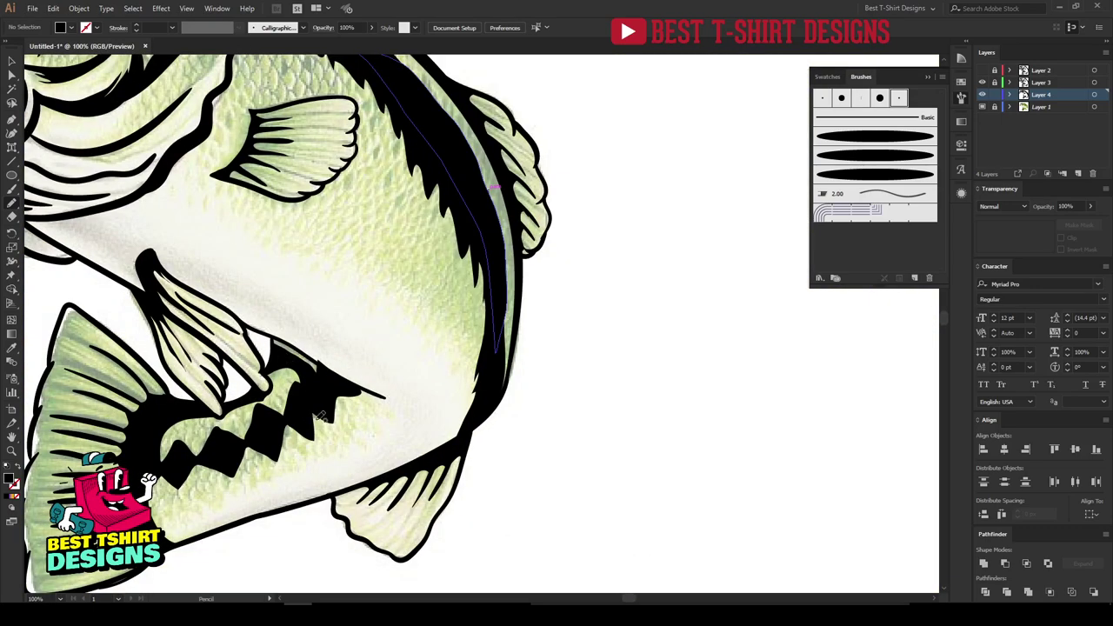
{"action": "scroll", "coordinate": [320, 418], "scroll_direction": "down", "scroll_amount": 1}
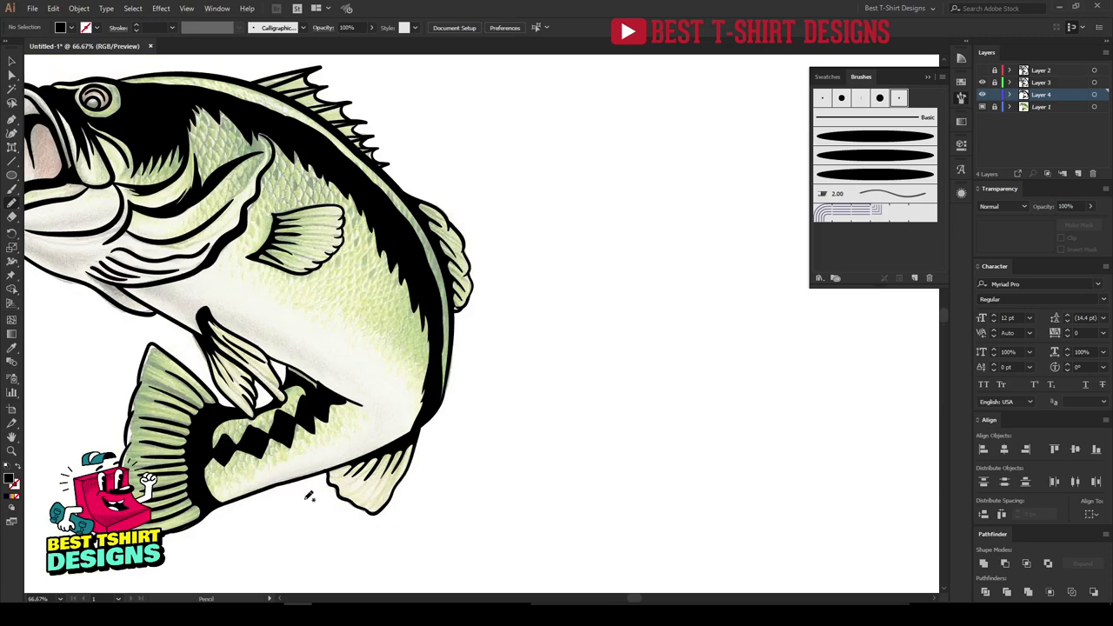
{"action": "scroll", "coordinate": [385, 484], "scroll_direction": "up", "scroll_amount": 3}
{"action": "scroll", "coordinate": [385, 484], "scroll_direction": "up", "scroll_amount": 1}
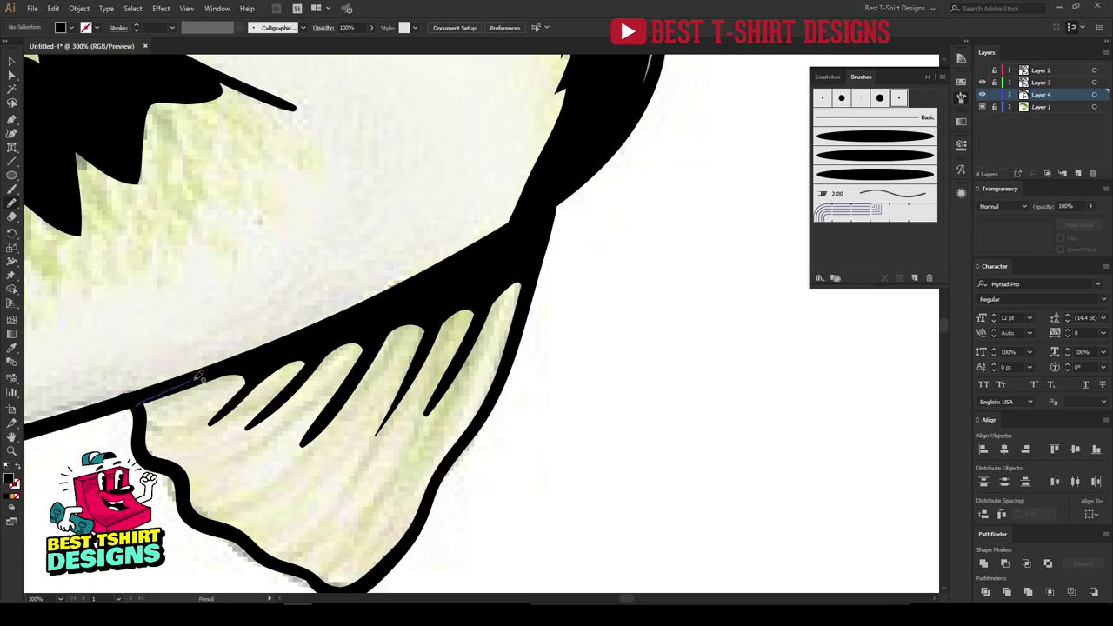
{"action": "mouse_move", "coordinate": [138, 405]}
{"action": "left_mouse_down"}
{"action": "mouse_move", "coordinate": [347, 367]}
{"action": "mouse_move", "coordinate": [402, 340]}
{"action": "mouse_move", "coordinate": [427, 352]}
{"action": "mouse_move", "coordinate": [514, 323]}
{"action": "mouse_move", "coordinate": [531, 287]}
{"action": "mouse_move", "coordinate": [460, 278]}
{"action": "left_mouse_up"}
{"action": "mouse_move", "coordinate": [323, 332]}
{"action": "left_mouse_down"}
{"action": "mouse_move", "coordinate": [228, 369]}
{"action": "mouse_move", "coordinate": [113, 384]}
{"action": "left_mouse_up"}
{"action": "scroll", "coordinate": [384, 478], "scroll_direction": "down", "scroll_amount": 4}
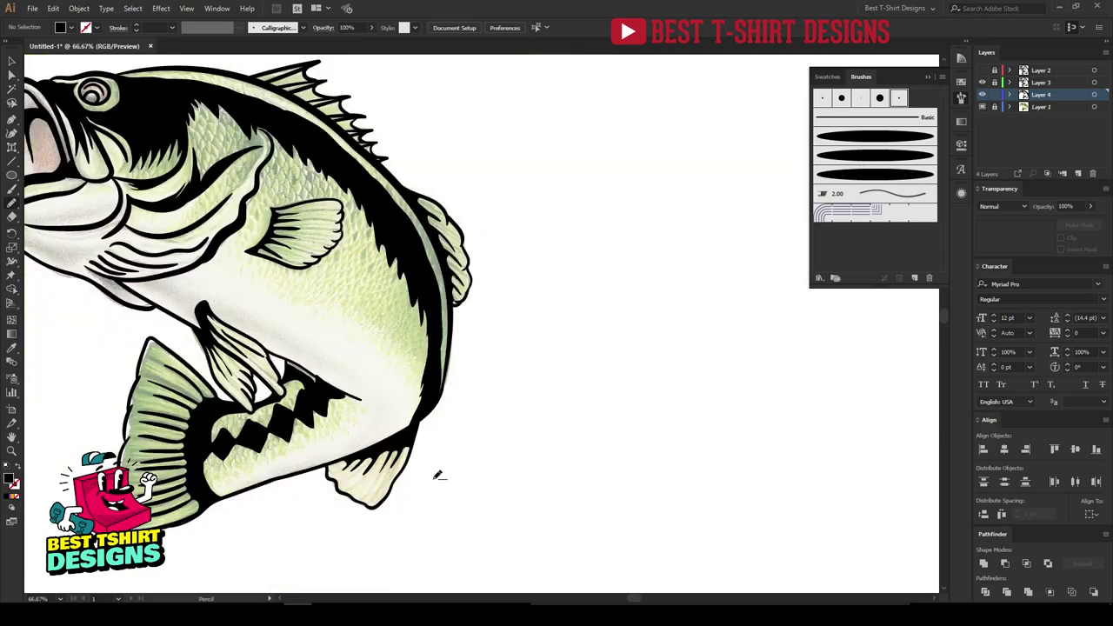
{"action": "scroll", "coordinate": [440, 475], "scroll_direction": "down", "scroll_amount": 1}
{"action": "scroll", "coordinate": [268, 322], "scroll_direction": "up", "scroll_amount": 1}
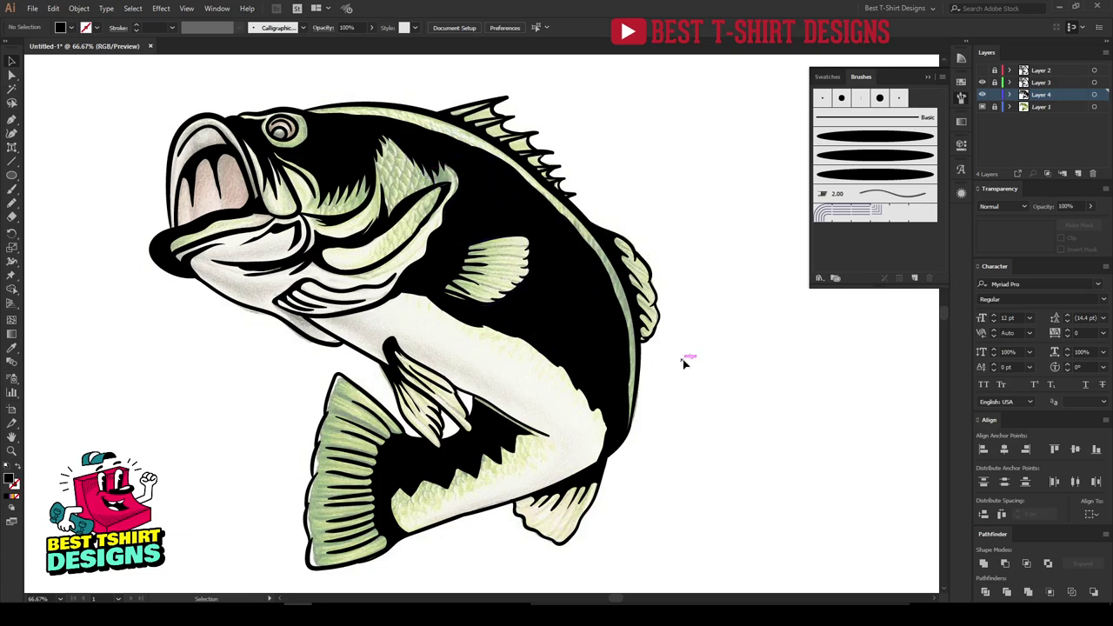
Hide the black shading on Layer 4 to compare the fish without it, show it again and inspect the tail area.
{"action": "left_click", "coordinate": [983, 95]}
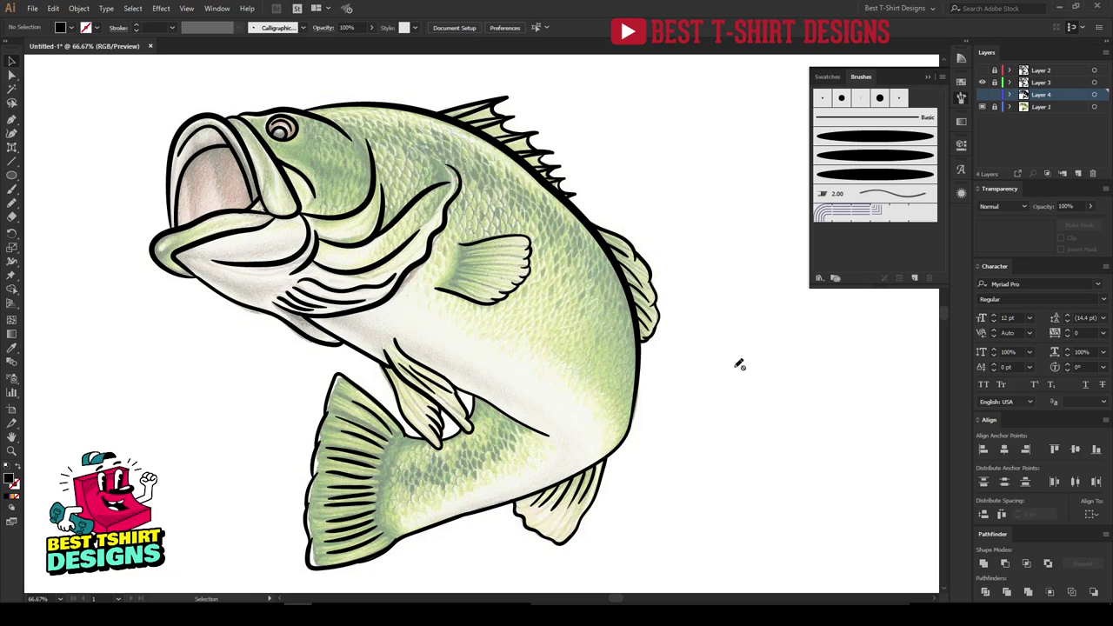
{"action": "left_click", "coordinate": [983, 95]}
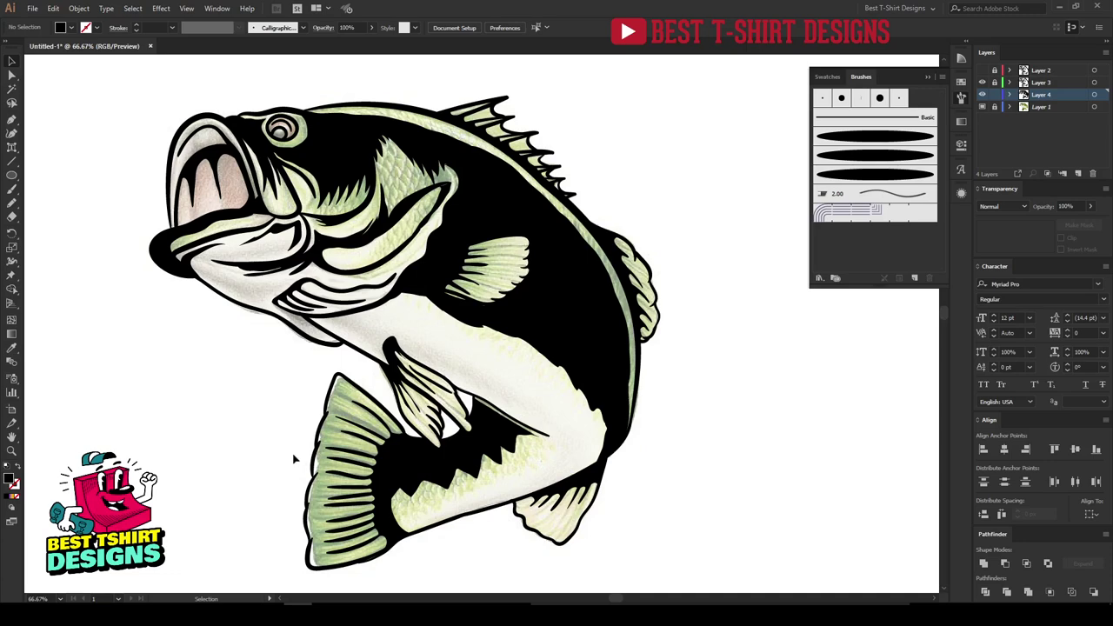
{"action": "scroll", "coordinate": [342, 512], "scroll_direction": "up", "scroll_amount": 2}
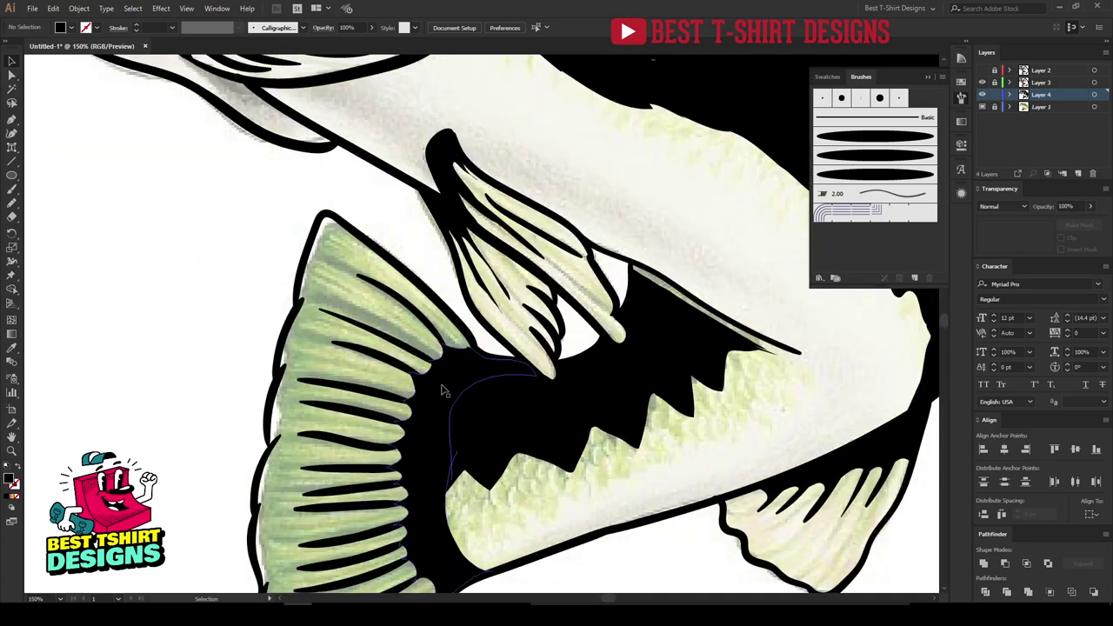
Draw filled black spikes between the tail fin rays, running up the edge of the dark shading at the fin base.
{"action": "left_click_drag", "start_coordinate": [438, 392], "coordinate": [477, 239]}
{"action": "key", "text": "n"}
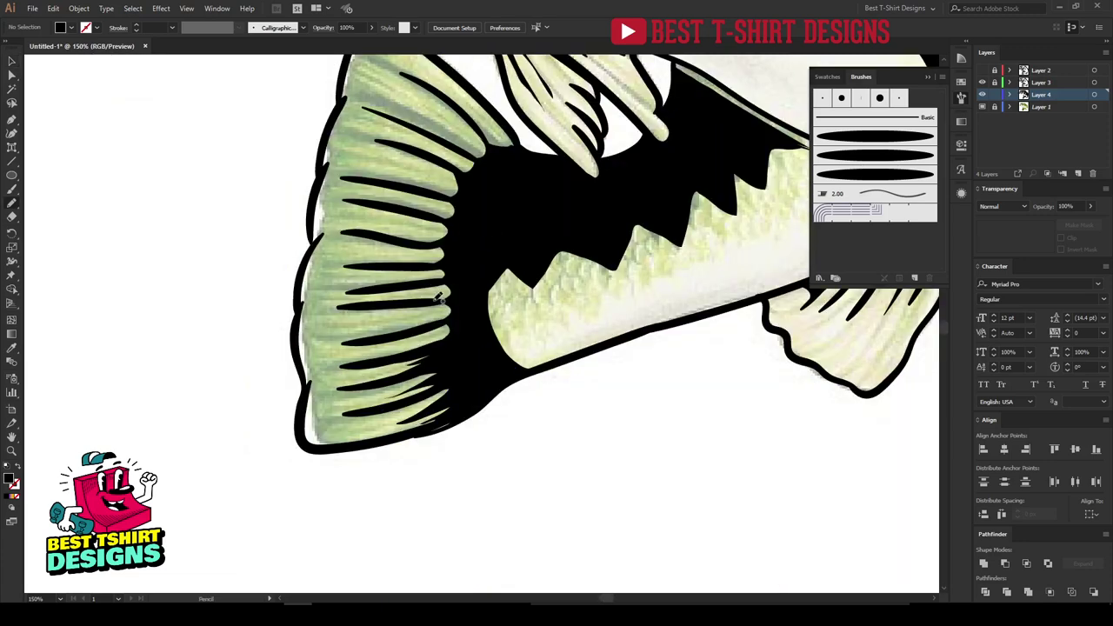
{"action": "mouse_move", "coordinate": [439, 299]}
{"action": "left_mouse_down"}
{"action": "mouse_move", "coordinate": [388, 306]}
{"action": "mouse_move", "coordinate": [442, 348]}
{"action": "mouse_move", "coordinate": [471, 313]}
{"action": "left_mouse_up"}
{"action": "mouse_move", "coordinate": [437, 266]}
{"action": "left_mouse_down"}
{"action": "mouse_move", "coordinate": [395, 285]}
{"action": "mouse_move", "coordinate": [423, 302]}
{"action": "mouse_move", "coordinate": [467, 283]}
{"action": "mouse_move", "coordinate": [412, 258]}
{"action": "mouse_move", "coordinate": [432, 268]}
{"action": "mouse_move", "coordinate": [446, 236]}
{"action": "mouse_move", "coordinate": [405, 218]}
{"action": "mouse_move", "coordinate": [411, 240]}
{"action": "mouse_move", "coordinate": [464, 224]}
{"action": "mouse_move", "coordinate": [414, 195]}
{"action": "mouse_move", "coordinate": [457, 227]}
{"action": "mouse_move", "coordinate": [425, 189]}
{"action": "mouse_move", "coordinate": [449, 190]}
{"action": "mouse_move", "coordinate": [440, 166]}
{"action": "mouse_move", "coordinate": [478, 186]}
{"action": "mouse_move", "coordinate": [436, 148]}
{"action": "mouse_move", "coordinate": [484, 162]}
{"action": "mouse_move", "coordinate": [454, 145]}
{"action": "mouse_move", "coordinate": [471, 139]}
{"action": "mouse_move", "coordinate": [467, 115]}
{"action": "mouse_move", "coordinate": [470, 171]}
{"action": "mouse_move", "coordinate": [466, 107]}
{"action": "mouse_move", "coordinate": [499, 116]}
{"action": "mouse_move", "coordinate": [522, 159]}
{"action": "mouse_move", "coordinate": [470, 137]}
{"action": "left_mouse_up"}
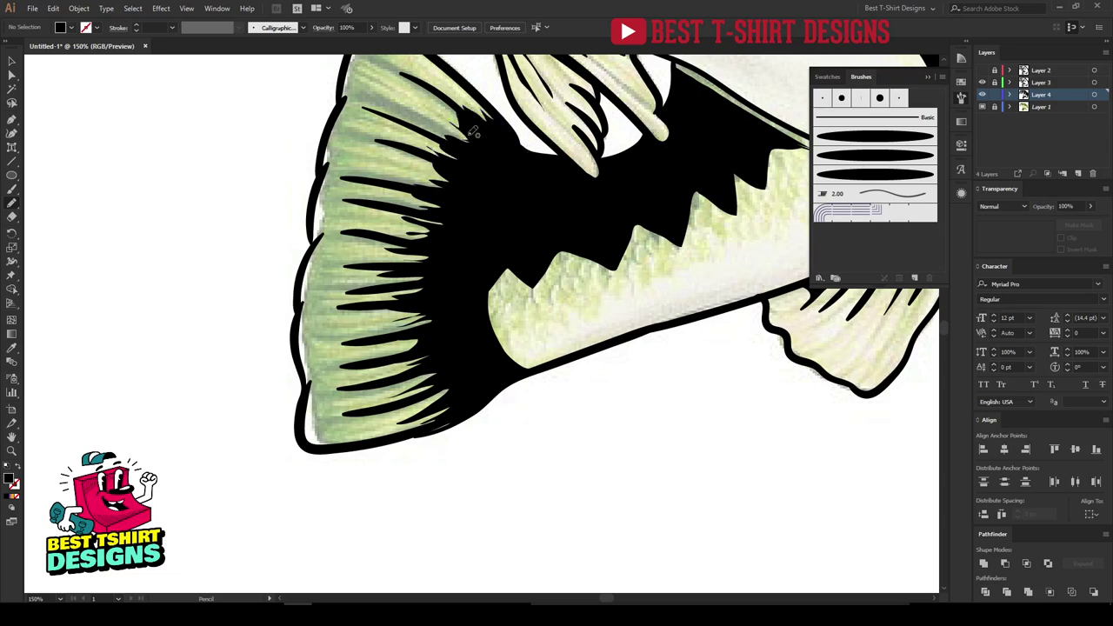
Extend the tail shading with extra jagged black shapes between the lower, middle and upper fin rays.
{"action": "scroll", "coordinate": [402, 327], "scroll_direction": "down", "scroll_amount": 2}
{"action": "scroll", "coordinate": [418, 363], "scroll_direction": "up", "scroll_amount": 3}
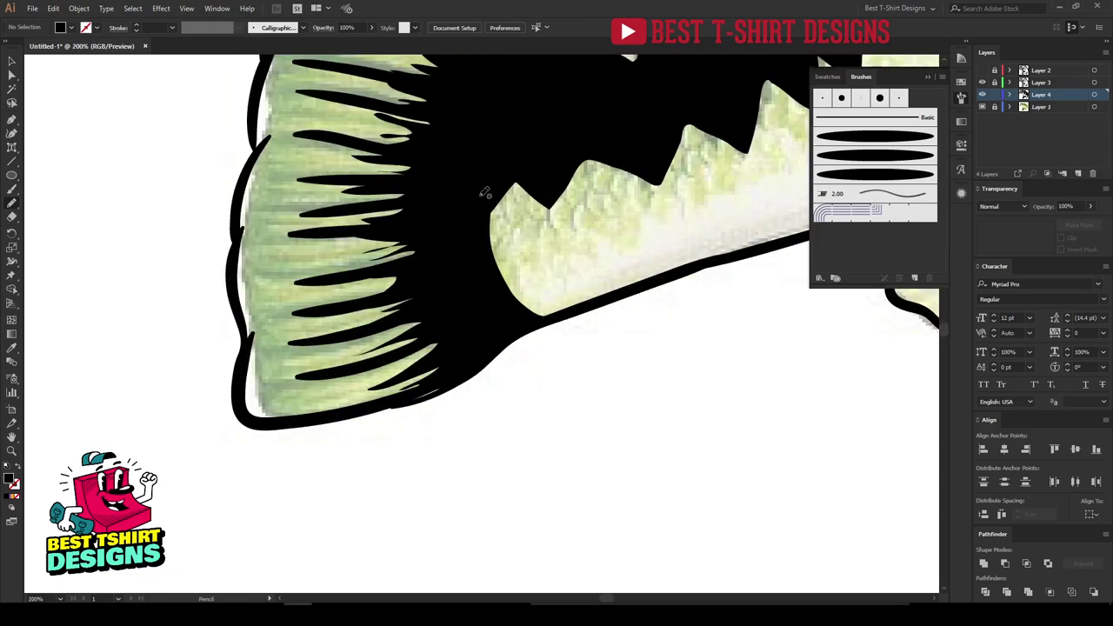
{"action": "mouse_move", "coordinate": [416, 265]}
{"action": "left_mouse_down"}
{"action": "mouse_move", "coordinate": [432, 310]}
{"action": "mouse_move", "coordinate": [495, 318]}
{"action": "mouse_move", "coordinate": [452, 291]}
{"action": "mouse_move", "coordinate": [384, 304]}
{"action": "mouse_move", "coordinate": [488, 301]}
{"action": "left_mouse_up"}
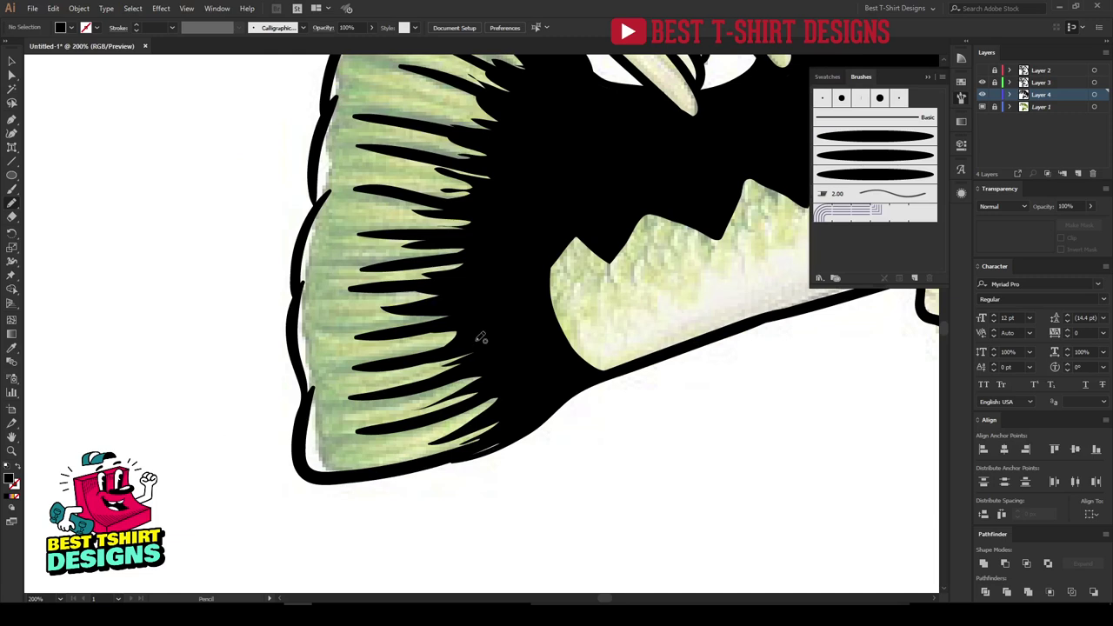
{"action": "left_click_drag", "start_coordinate": [461, 348], "coordinate": [516, 353]}
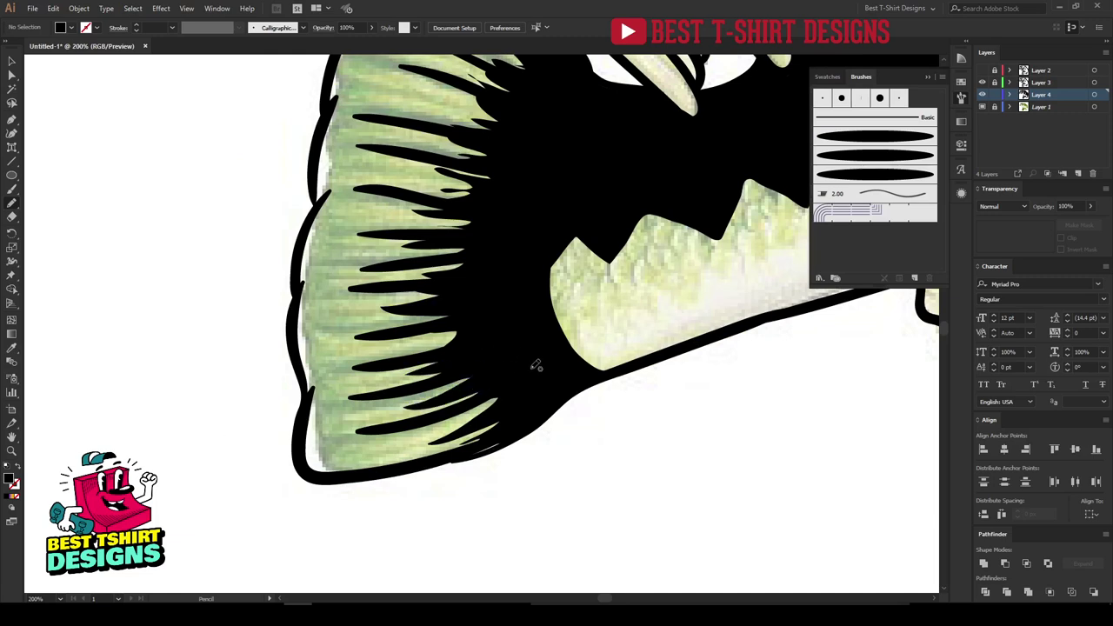
{"action": "mouse_move", "coordinate": [482, 253]}
{"action": "left_mouse_down"}
{"action": "mouse_move", "coordinate": [510, 312]}
{"action": "mouse_move", "coordinate": [500, 337]}
{"action": "mouse_move", "coordinate": [508, 318]}
{"action": "mouse_move", "coordinate": [536, 333]}
{"action": "mouse_move", "coordinate": [530, 315]}
{"action": "left_mouse_up"}
{"action": "key", "text": "ctrl+z"}
{"action": "mouse_move", "coordinate": [517, 274]}
{"action": "left_mouse_down"}
{"action": "mouse_move", "coordinate": [447, 274]}
{"action": "mouse_move", "coordinate": [503, 295]}
{"action": "left_mouse_up"}
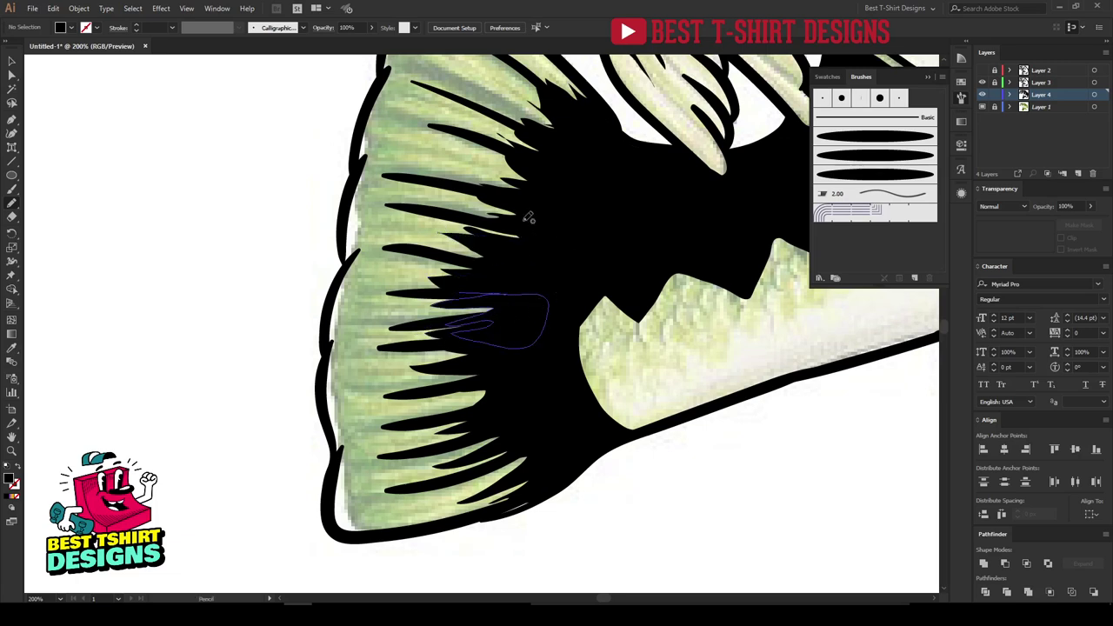
{"action": "mouse_move", "coordinate": [528, 222]}
{"action": "left_mouse_down"}
{"action": "mouse_move", "coordinate": [454, 203]}
{"action": "mouse_move", "coordinate": [506, 183]}
{"action": "mouse_move", "coordinate": [493, 129]}
{"action": "mouse_move", "coordinate": [559, 152]}
{"action": "mouse_move", "coordinate": [517, 94]}
{"action": "mouse_move", "coordinate": [532, 230]}
{"action": "left_mouse_up"}
{"action": "left_click_drag", "start_coordinate": [541, 188], "coordinate": [552, 179]}
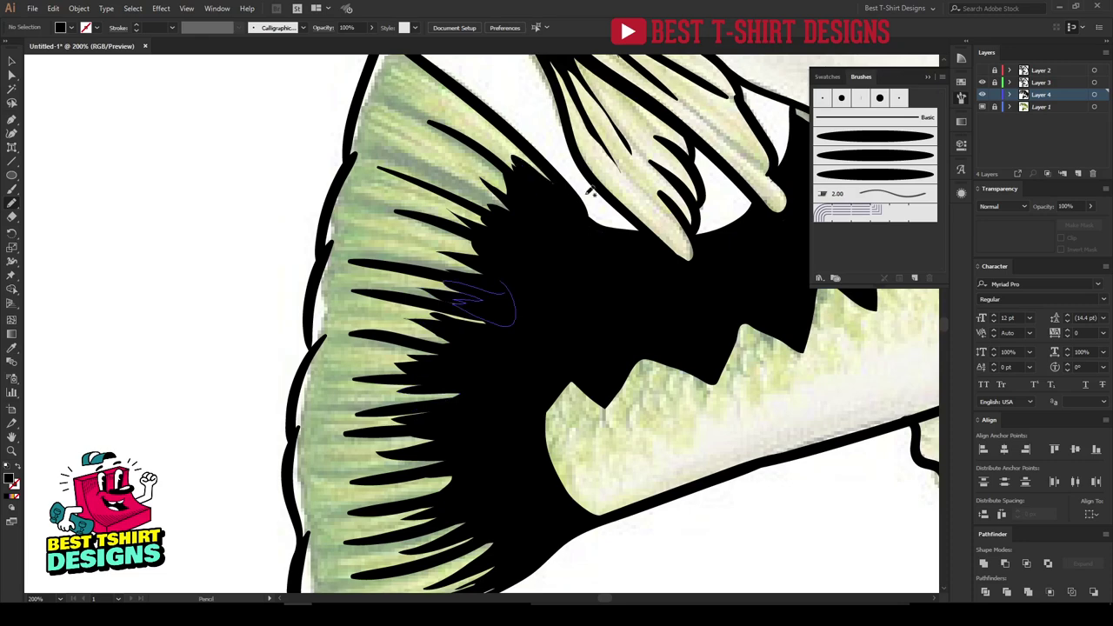
Hide the reference image on Layer 1 to view the whole fish in black and white.
{"action": "scroll", "coordinate": [322, 252], "scroll_direction": "down", "scroll_amount": 6}
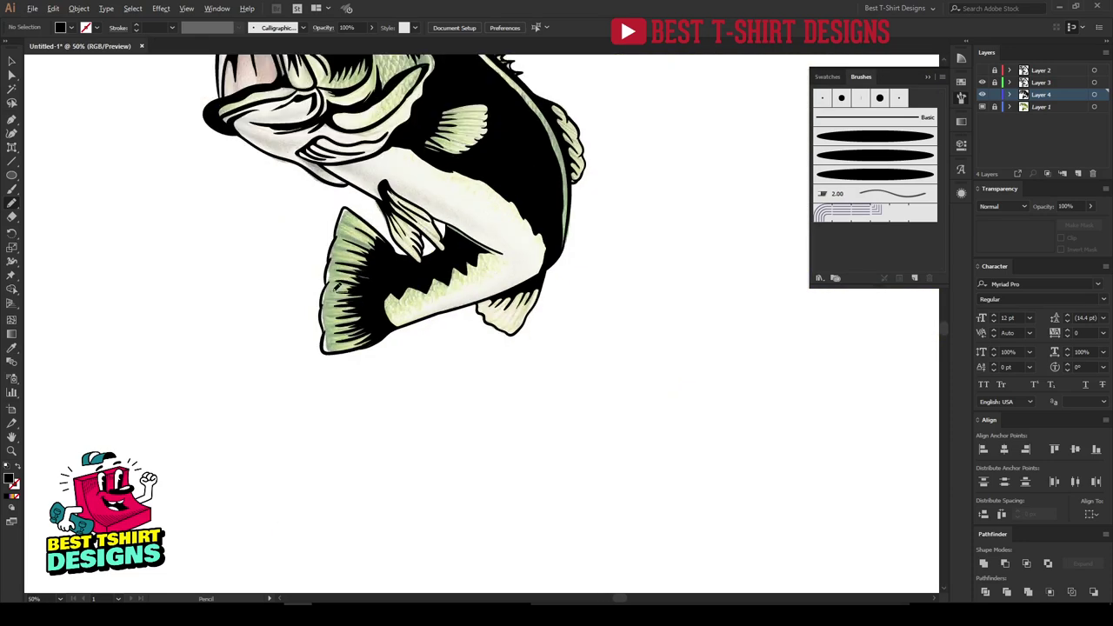
{"action": "key", "text": "v"}
{"action": "scroll", "coordinate": [463, 388], "scroll_direction": "down", "scroll_amount": 2}
{"action": "scroll", "coordinate": [421, 235], "scroll_direction": "up", "scroll_amount": 2}
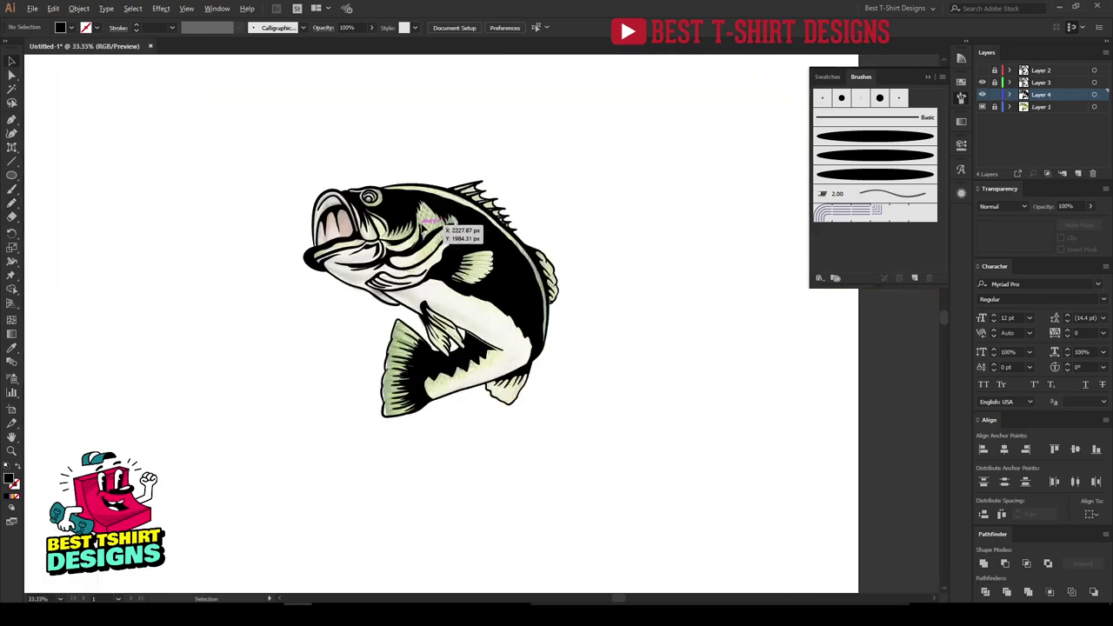
{"action": "left_click", "coordinate": [982, 106]}
{"action": "key", "text": "ctrl+minus"}
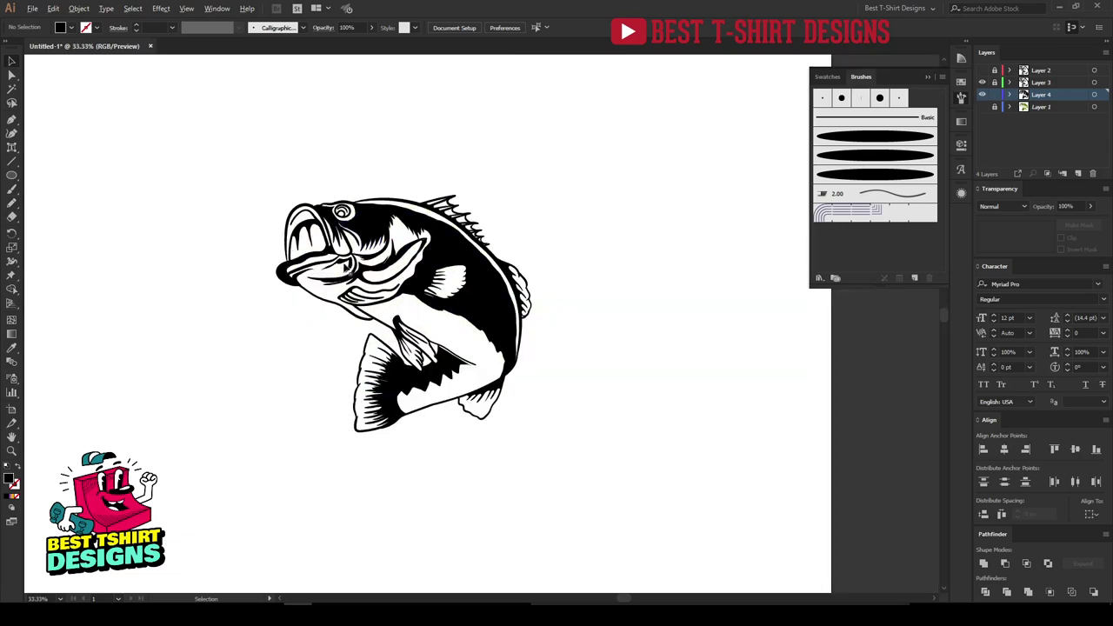
{"action": "left_click_drag", "start_coordinate": [201, 159], "coordinate": [666, 546]}
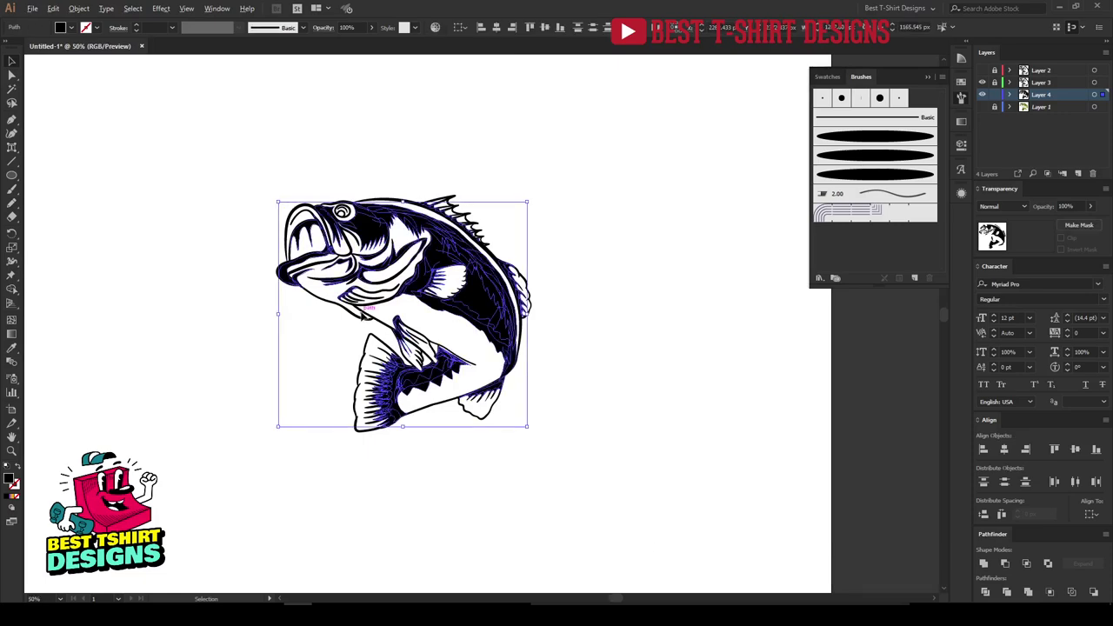
{"action": "key", "text": "ctrl+plus"}
{"action": "left_click", "coordinate": [747, 379]}
{"action": "left_click_drag", "start_coordinate": [178, 103], "coordinate": [702, 530]}
{"action": "left_click", "coordinate": [663, 454]}
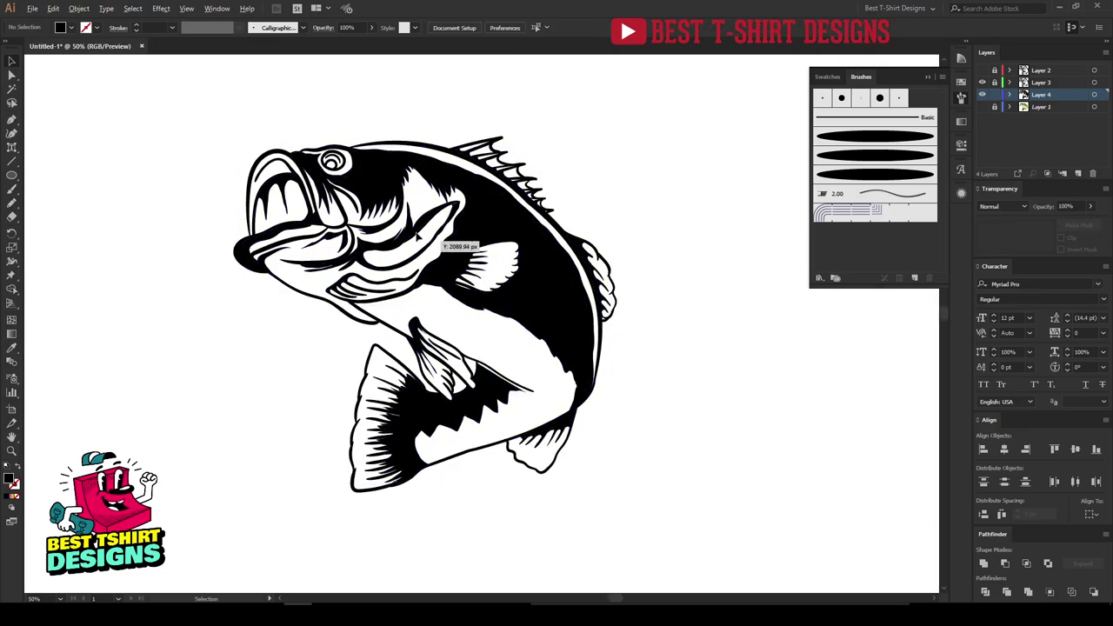
{"action": "scroll", "coordinate": [415, 233], "scroll_direction": "up", "scroll_amount": 6}
{"action": "scroll", "coordinate": [416, 233], "scroll_direction": "down", "scroll_amount": 6}
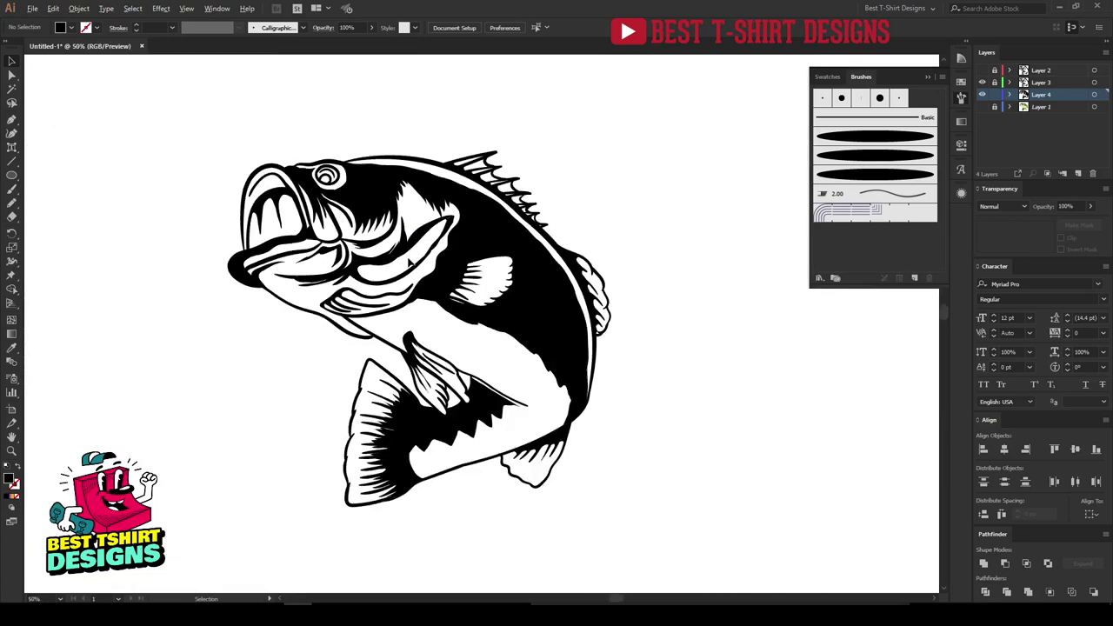
Group all the black shading paths on Layer 4 and clear the selection.
{"action": "scroll", "coordinate": [374, 254], "scroll_direction": "down", "scroll_amount": 1}
{"action": "left_click_drag", "start_coordinate": [211, 142], "coordinate": [619, 518]}
{"action": "left_click", "coordinate": [249, 165]}
{"action": "left_click_drag", "start_coordinate": [234, 147], "coordinate": [624, 514]}
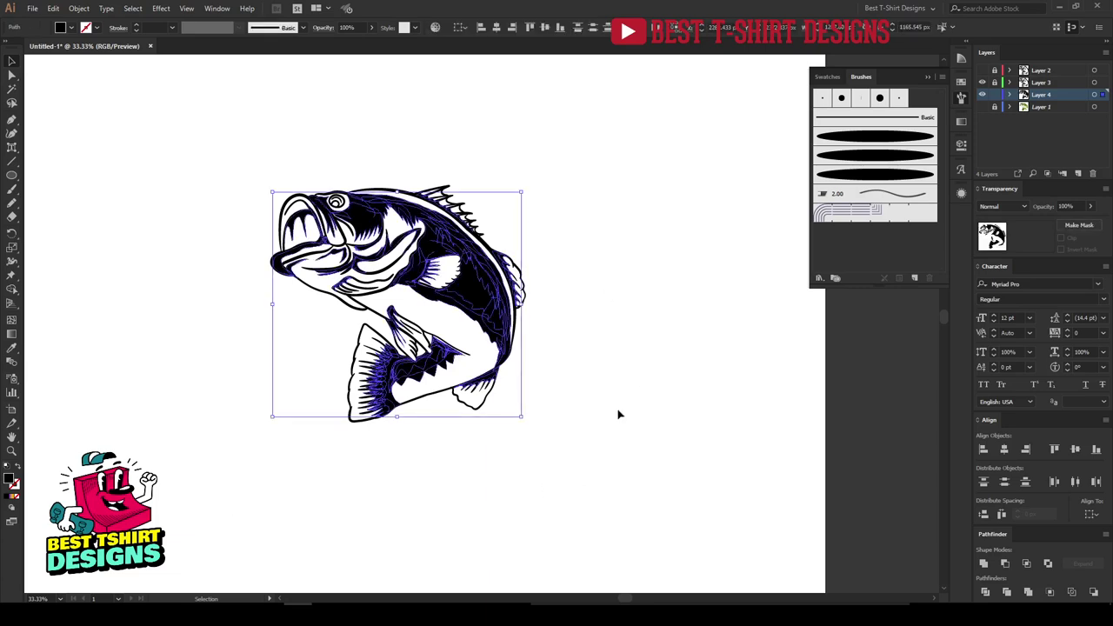
{"action": "key", "text": "ctrl+g"}
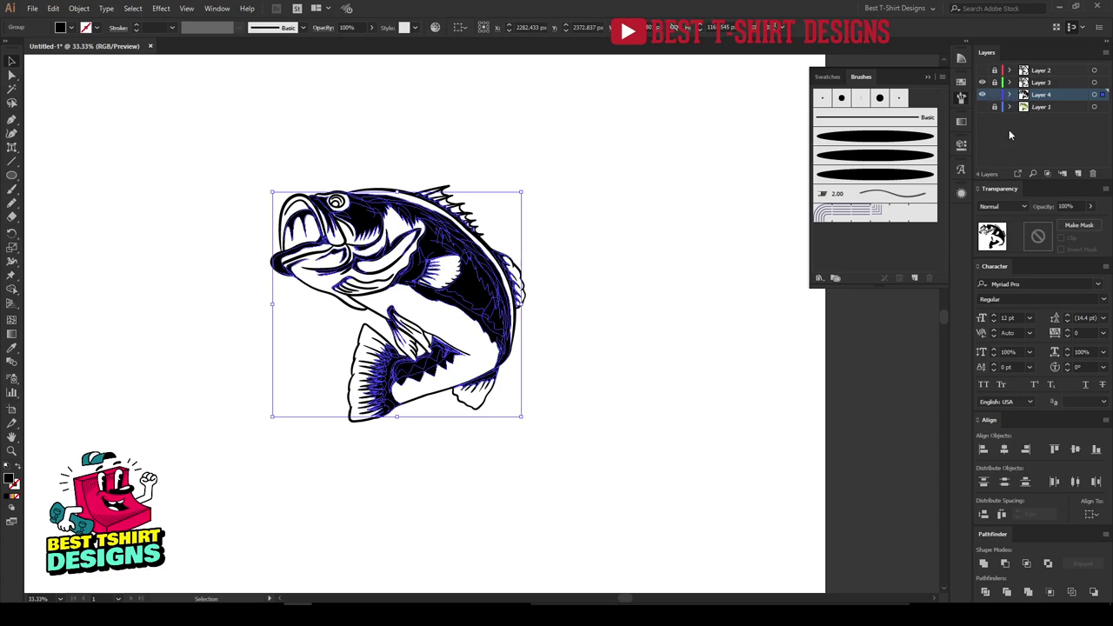
{"action": "key", "text": "ctrl+shift+a"}
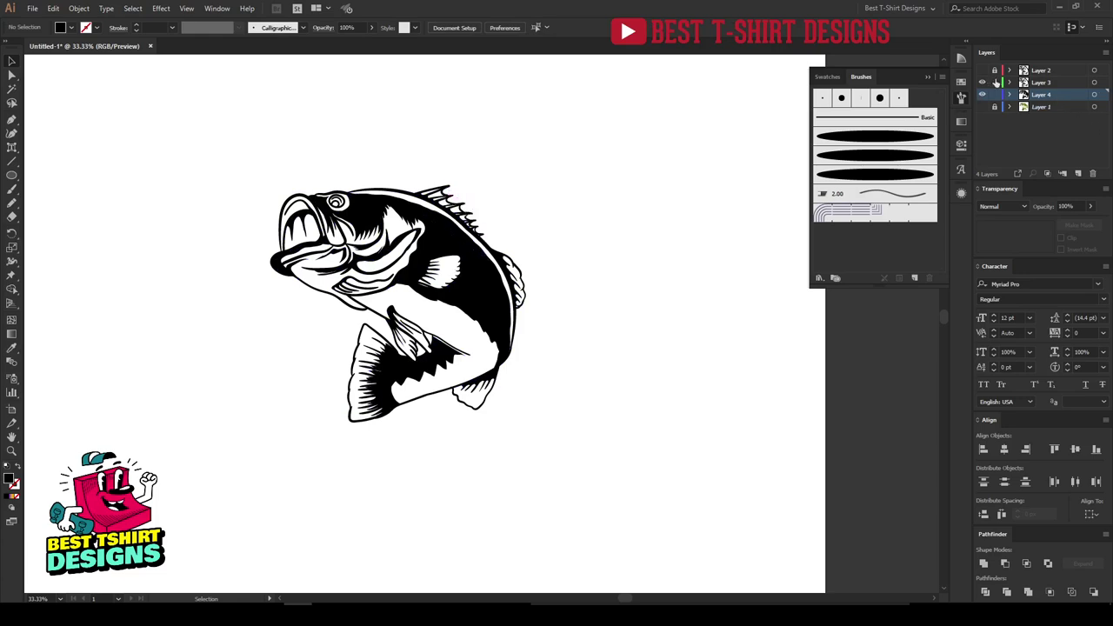
Unlock Layer 3 and select the line art and the Layer 4 shading, together and separately, to check the two groups.
{"action": "left_click_drag", "start_coordinate": [135, 90], "coordinate": [646, 520]}
{"action": "scroll", "coordinate": [437, 341], "scroll_direction": "up", "scroll_amount": 2}
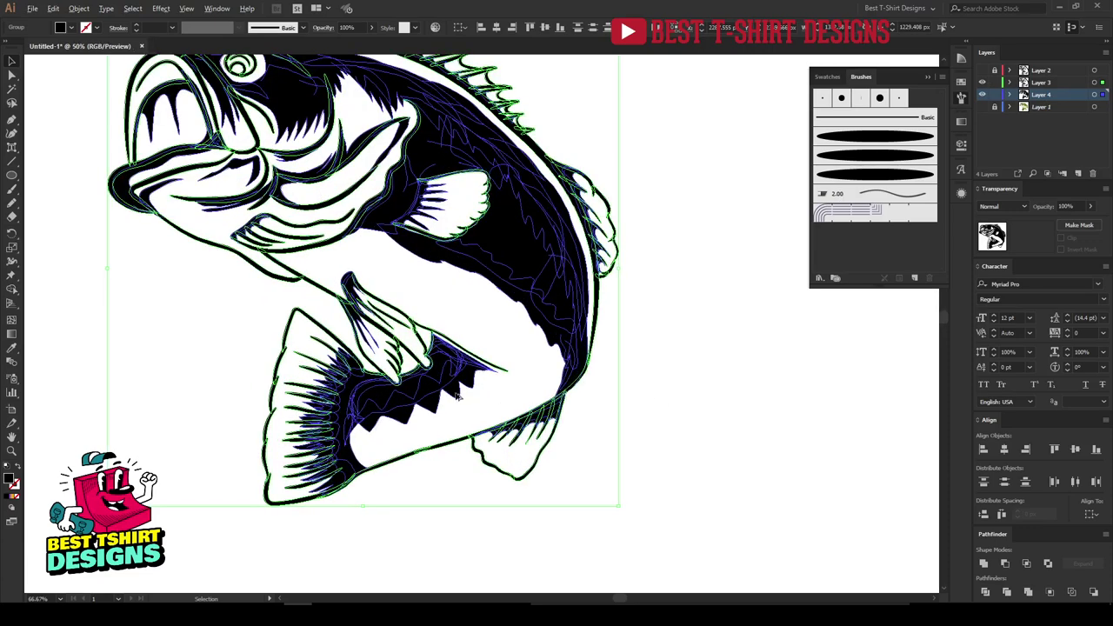
{"action": "scroll", "coordinate": [462, 396], "scroll_direction": "down", "scroll_amount": 1}
{"action": "left_click", "coordinate": [686, 456]}
{"action": "left_click_drag", "start_coordinate": [663, 535], "coordinate": [189, 97]}
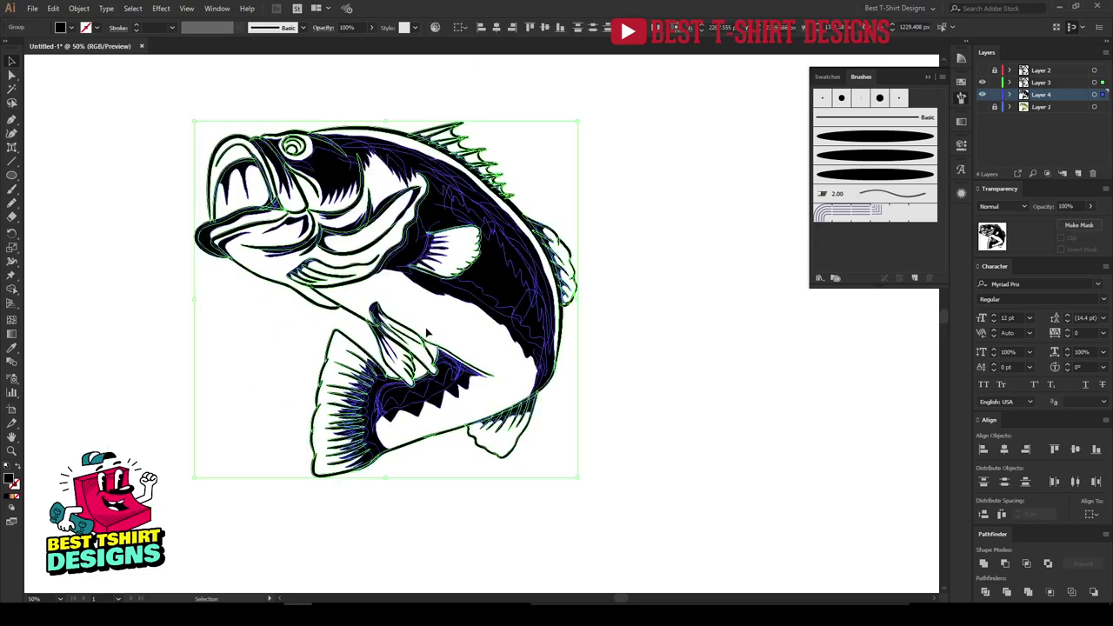
{"action": "left_click", "coordinate": [438, 300]}
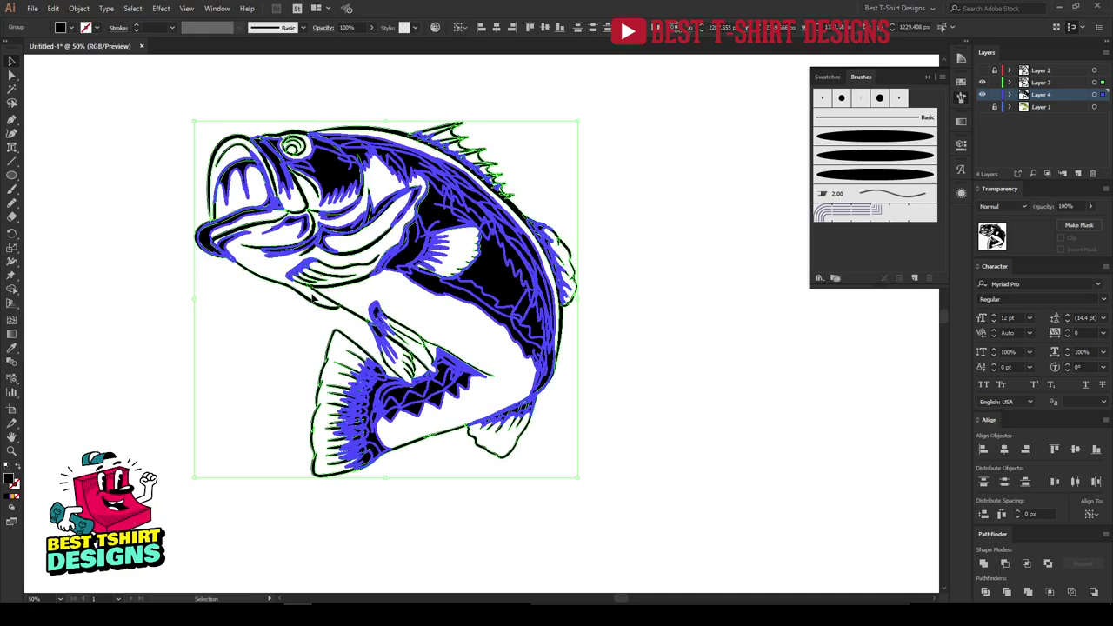
{"action": "left_click", "coordinate": [311, 300]}
{"action": "left_click", "coordinate": [291, 321]}
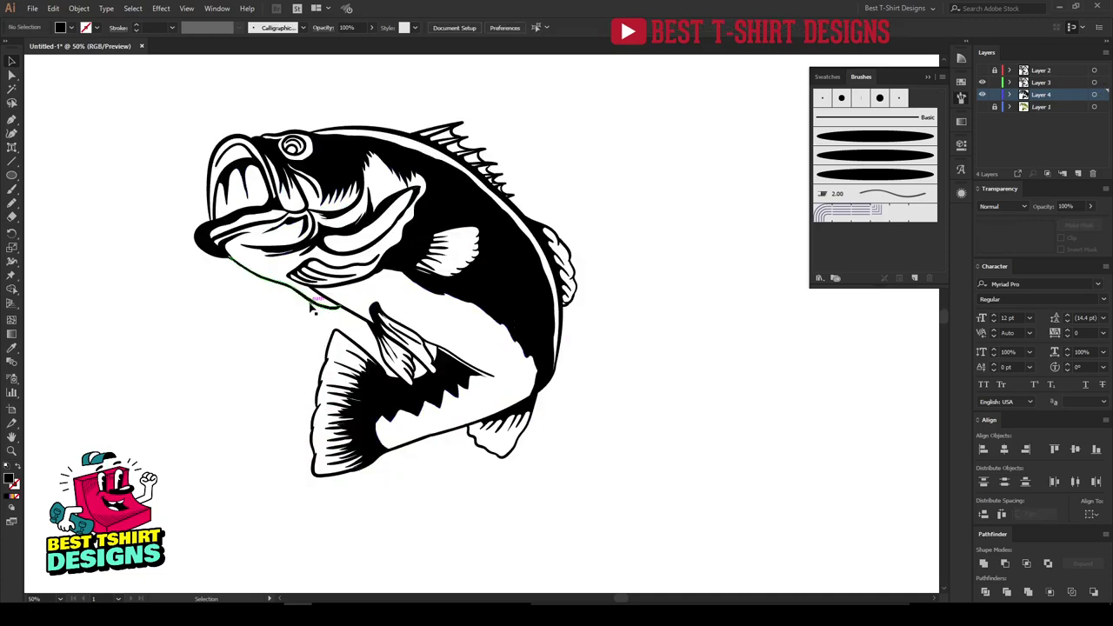
{"action": "left_click", "coordinate": [318, 307]}
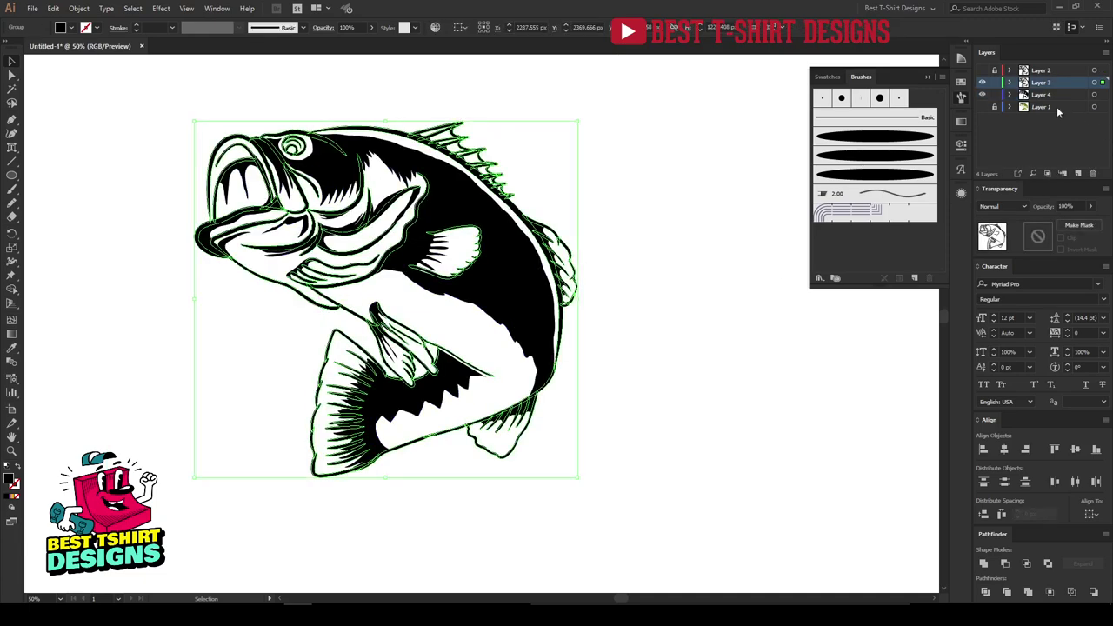
{"action": "left_click", "coordinate": [470, 294]}
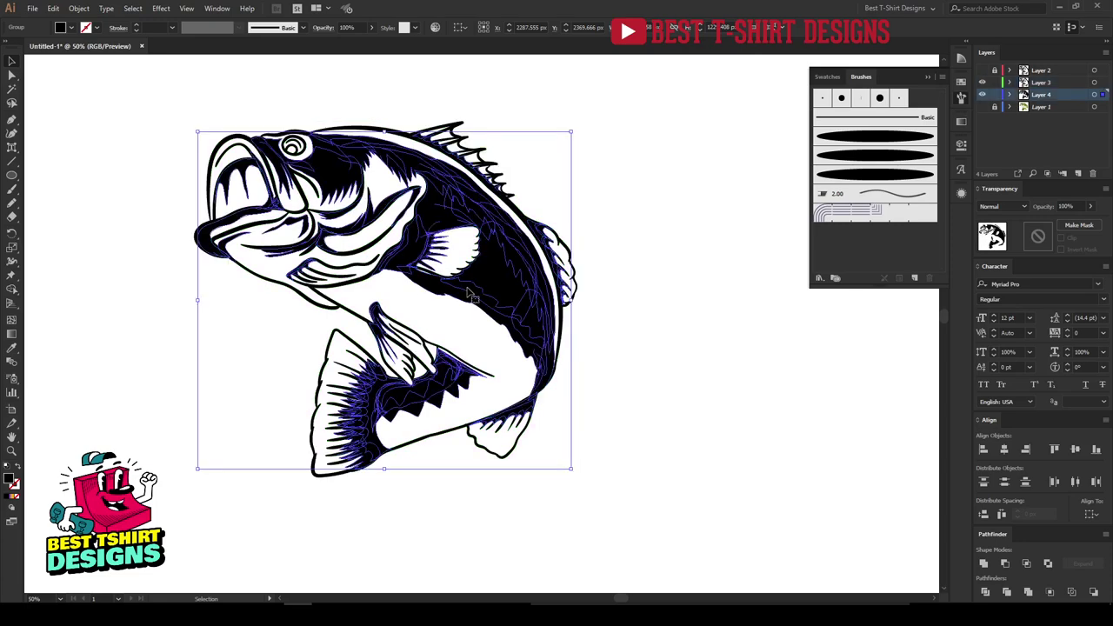
Group the fish line art and the black shading into a single object on Layer 3.
{"action": "left_click_drag", "start_coordinate": [122, 94], "coordinate": [735, 525]}
{"action": "key", "text": "ctrl+g"}
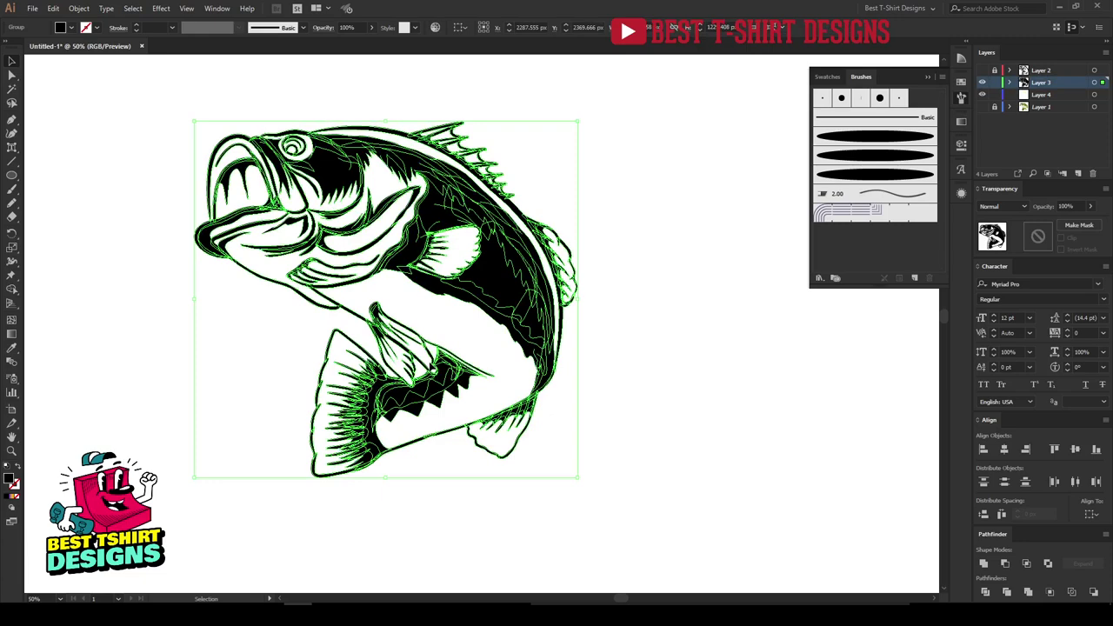
{"action": "key", "text": "ctrl+minus"}
{"action": "left_click", "coordinate": [236, 223]}
{"action": "left_click_drag", "start_coordinate": [181, 162], "coordinate": [644, 478]}
{"action": "key", "text": "ctrl+plus"}
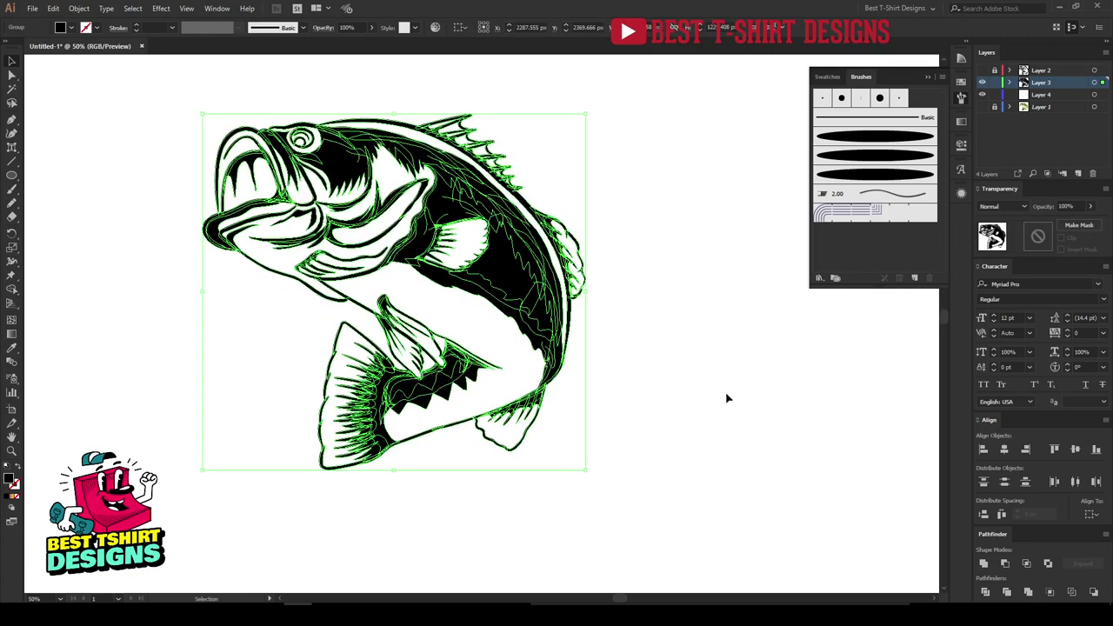
{"action": "left_click", "coordinate": [258, 290]}
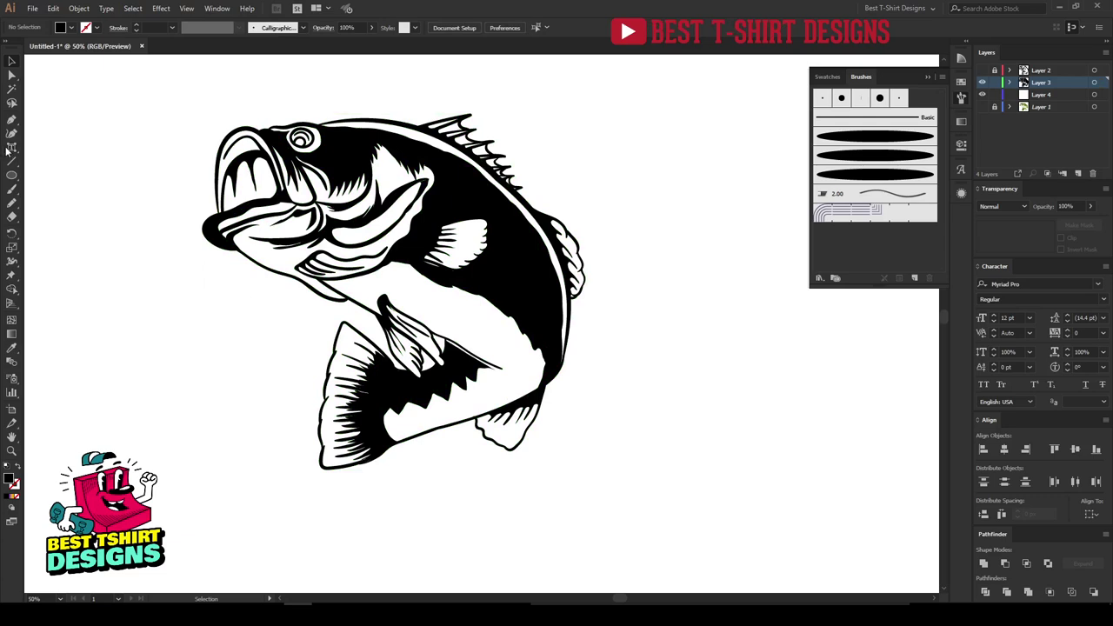
Draw a black rectangle about 1712 by 1552 px covering the whole fish.
{"action": "left_click_drag", "start_coordinate": [13, 175], "coordinate": [52, 178]}
{"action": "left_click_drag", "start_coordinate": [163, 72], "coordinate": [658, 521]}
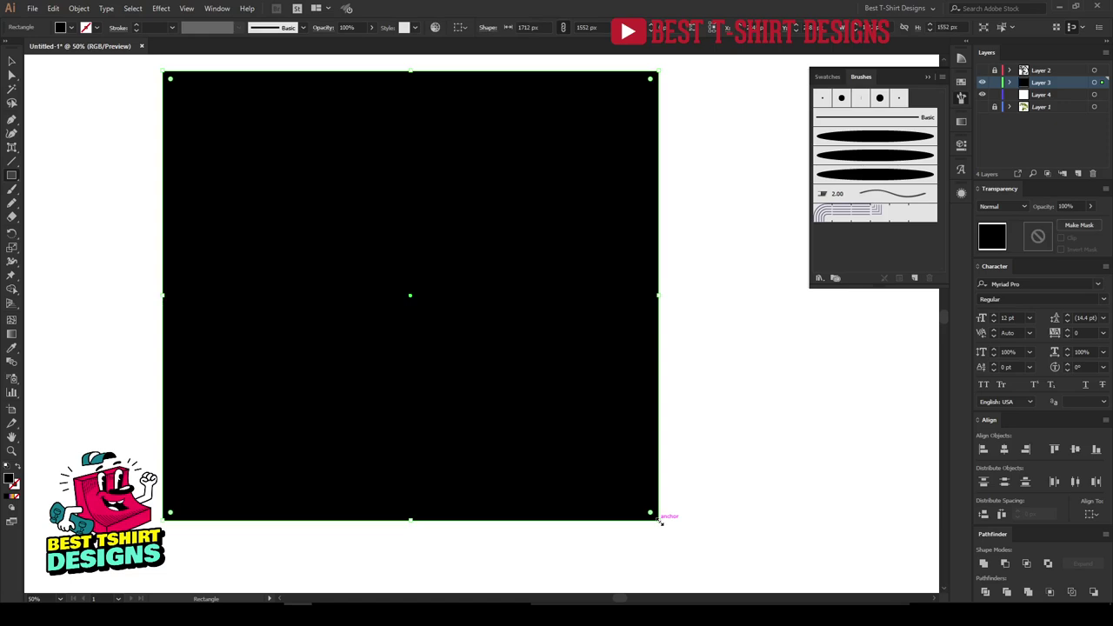
{"action": "key", "text": "ctrl+z"}
{"action": "key", "text": "ctrl+shift+z"}
{"action": "key", "text": "v"}
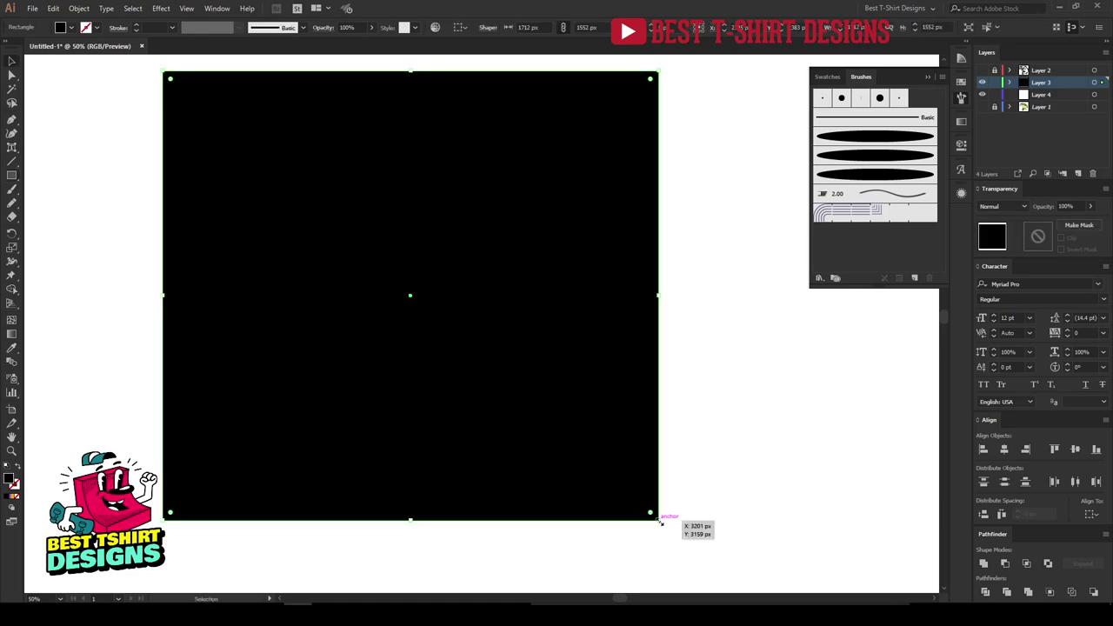
Fill the rectangle with orange and send it behind the fish as a background.
{"action": "left_click", "coordinate": [963, 84]}
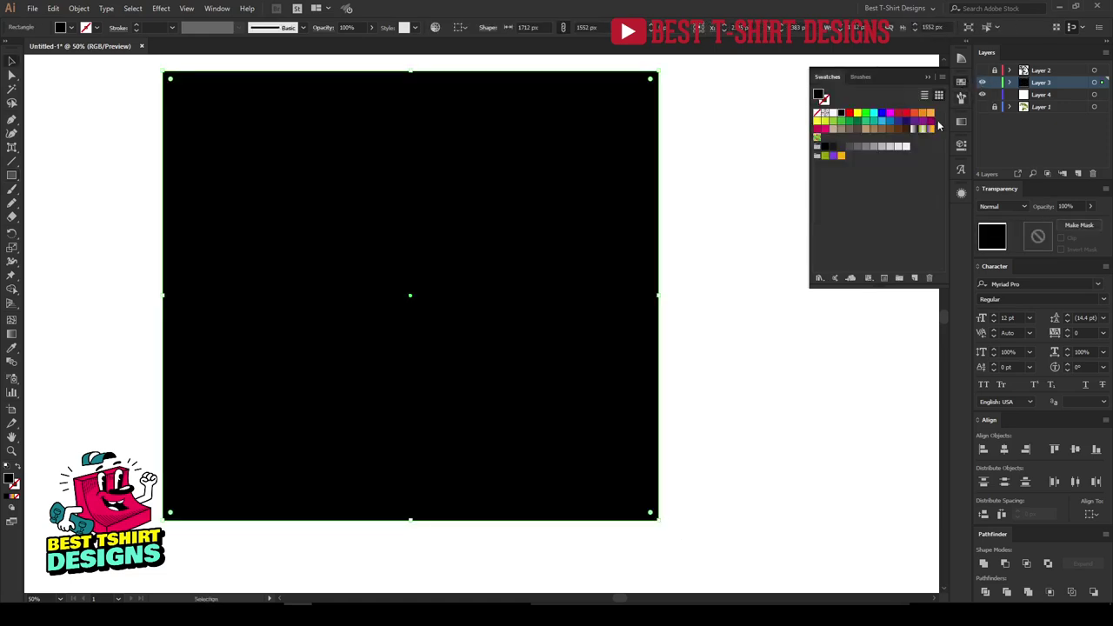
{"action": "left_click", "coordinate": [841, 112]}
{"action": "left_click", "coordinate": [961, 87]}
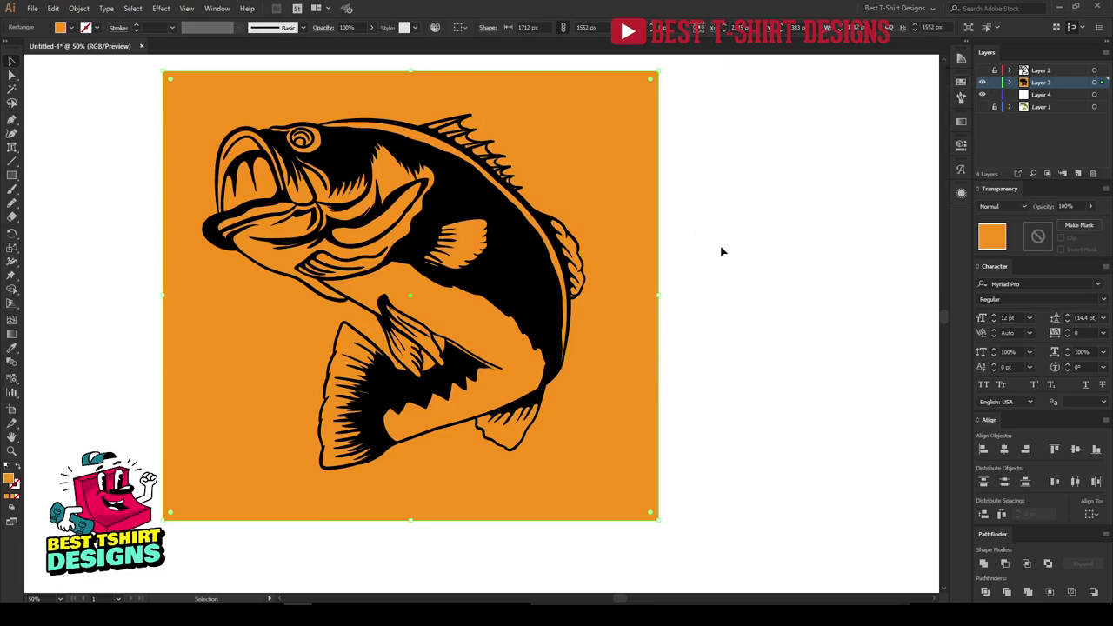
{"action": "left_click", "coordinate": [721, 251]}
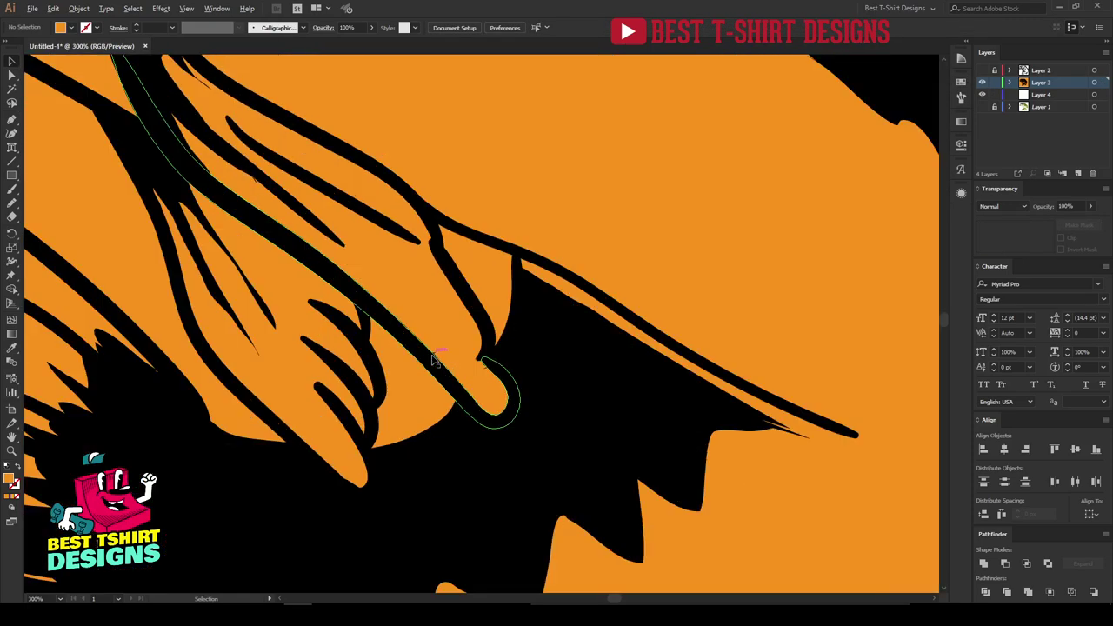
Erase a short gap in the lower outline of the anal fin on the grouped fish artwork.
{"action": "scroll", "coordinate": [432, 346], "scroll_direction": "up", "scroll_amount": 5}
{"action": "scroll", "coordinate": [432, 346], "scroll_direction": "down", "scroll_amount": 5}
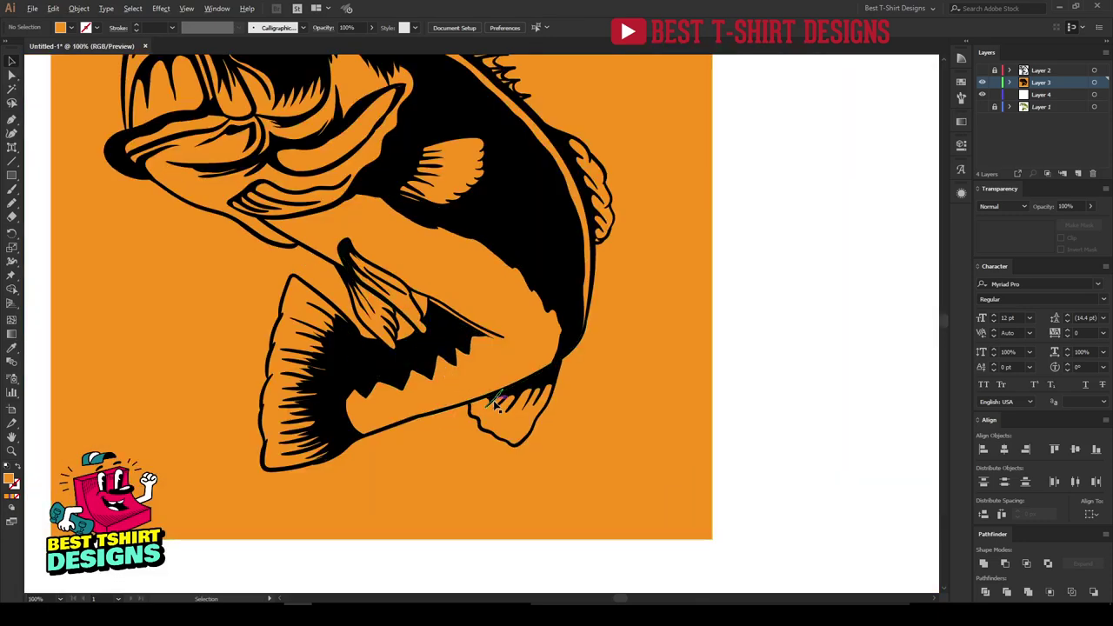
{"action": "scroll", "coordinate": [496, 405], "scroll_direction": "up", "scroll_amount": 3}
{"action": "scroll", "coordinate": [480, 481], "scroll_direction": "up", "scroll_amount": 2}
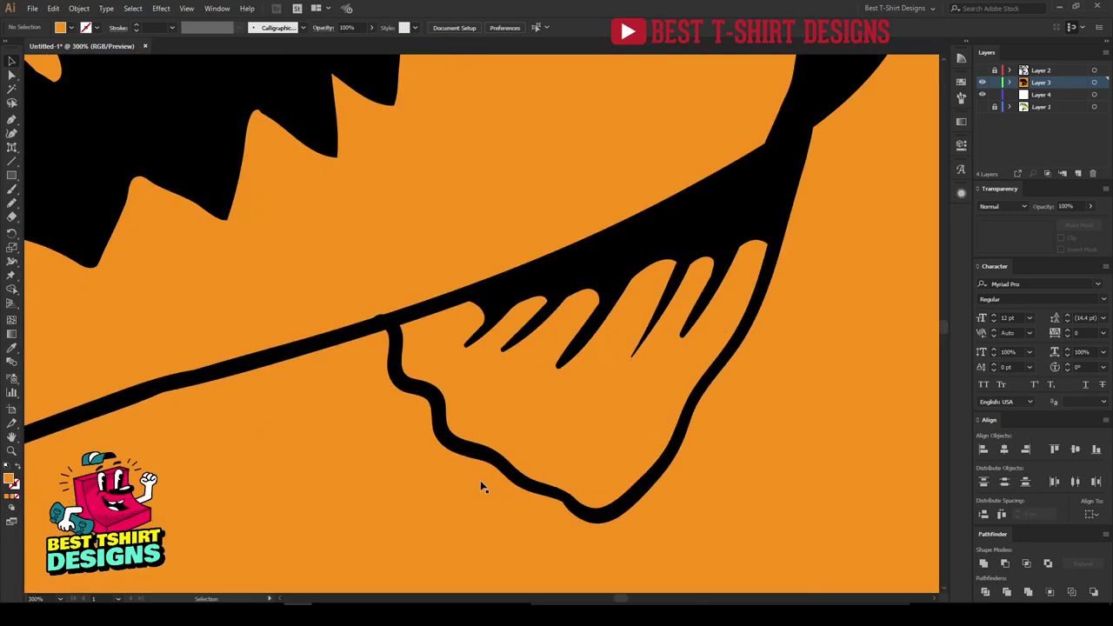
{"action": "left_click", "coordinate": [488, 461]}
{"action": "key", "text": "shift+e"}
{"action": "left_click_drag", "start_coordinate": [498, 440], "coordinate": [461, 479]}
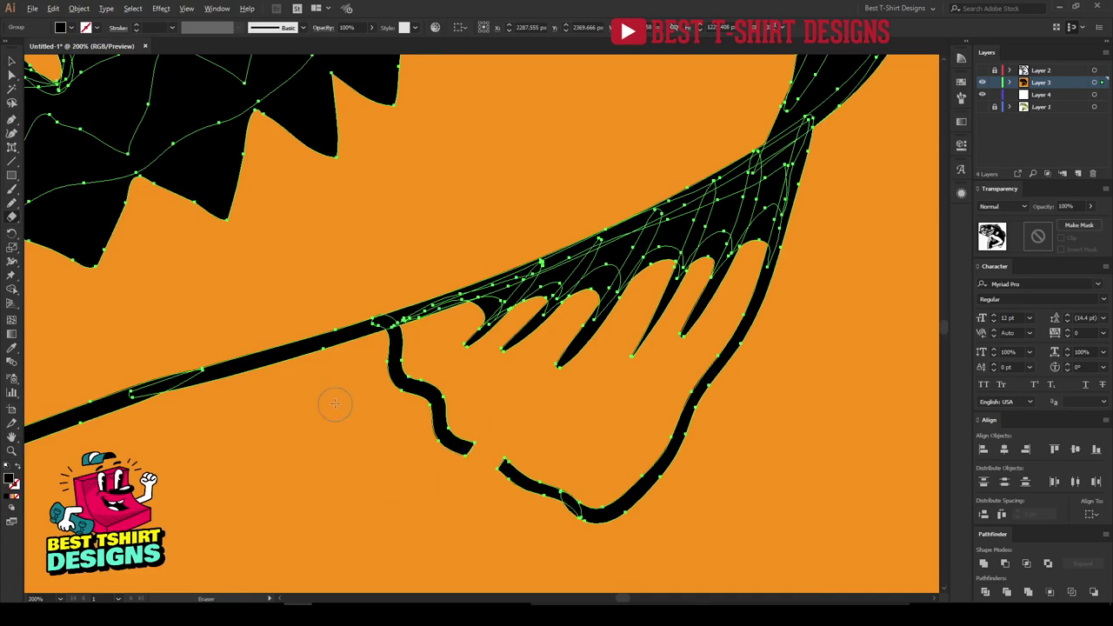
{"action": "scroll", "coordinate": [337, 402], "scroll_direction": "down", "scroll_amount": 2}
{"action": "key", "text": "v"}
{"action": "left_click", "coordinate": [923, 380]}
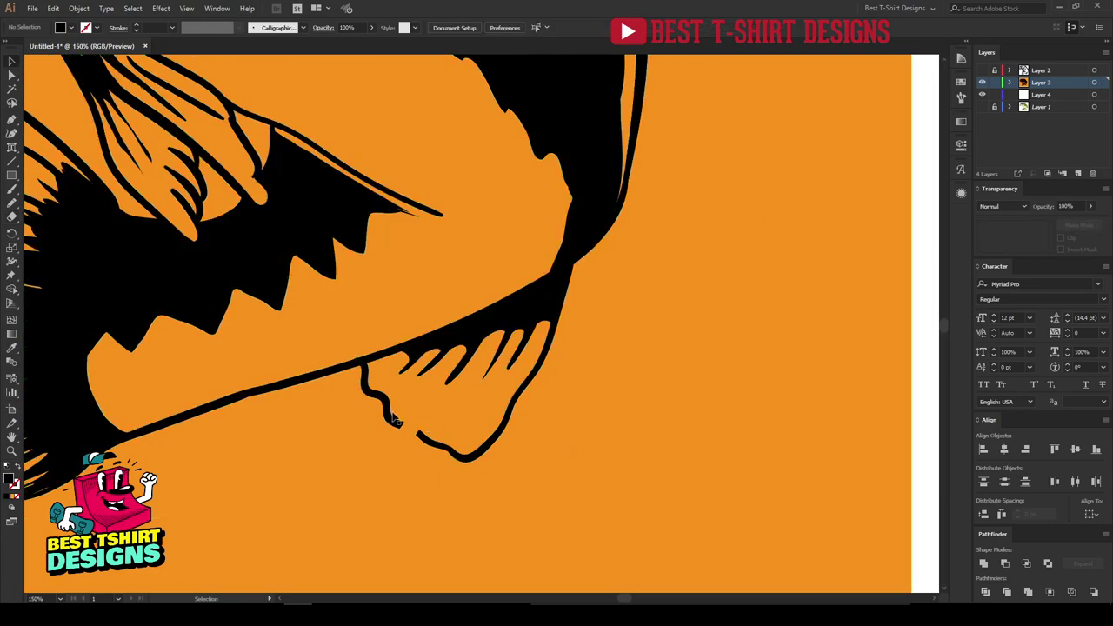
{"action": "left_click", "coordinate": [437, 459]}
{"action": "scroll", "coordinate": [412, 445], "scroll_direction": "down", "scroll_amount": 2}
{"action": "scroll", "coordinate": [413, 445], "scroll_direction": "down", "scroll_amount": 1}
{"action": "left_click", "coordinate": [655, 402]}
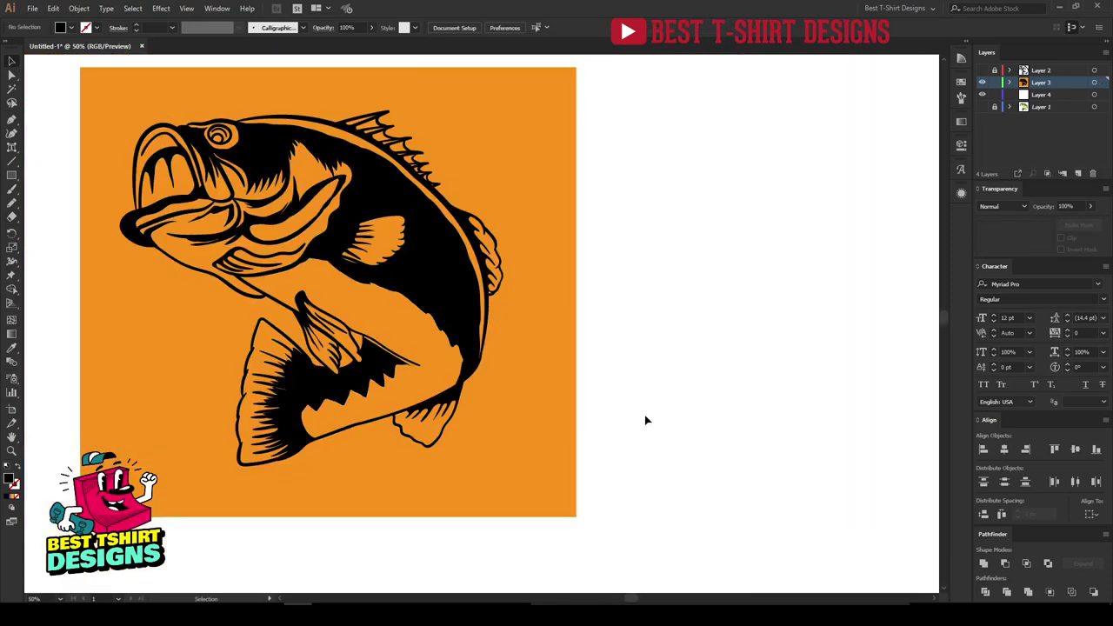
Try placing a copy of the grouped fish artwork off the artboard, beside the orange square.
{"action": "scroll", "coordinate": [645, 420], "scroll_direction": "down", "scroll_amount": 1}
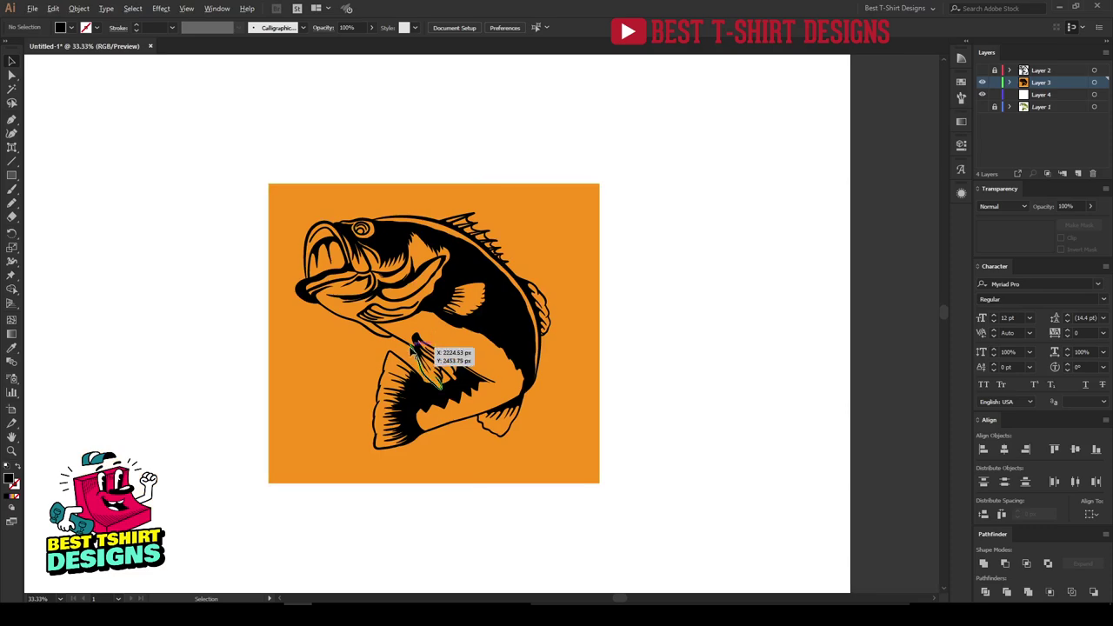
{"action": "scroll", "coordinate": [403, 341], "scroll_direction": "up", "scroll_amount": 1}
{"action": "scroll", "coordinate": [162, 179], "scroll_direction": "down", "scroll_amount": 1}
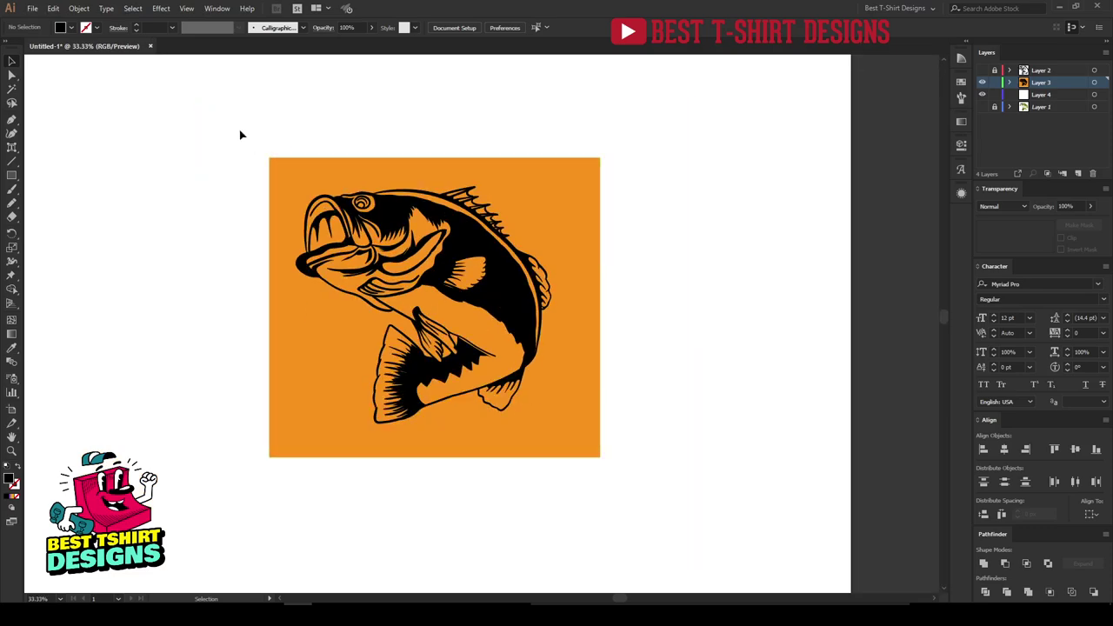
{"action": "left_click_drag", "start_coordinate": [232, 130], "coordinate": [653, 488]}
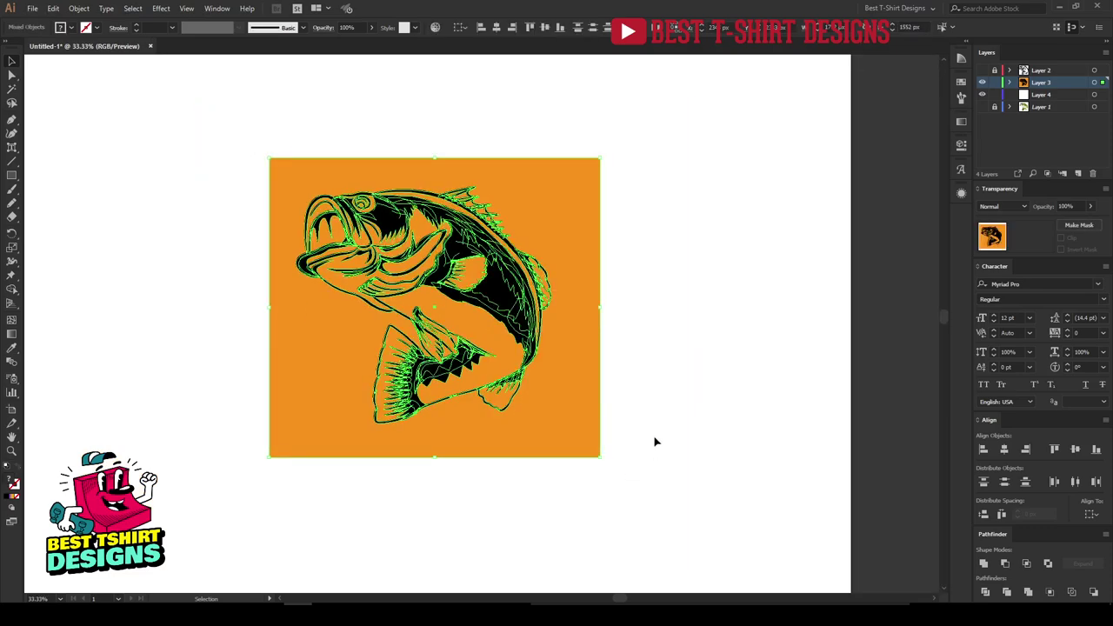
{"action": "left_click", "coordinate": [363, 422]}
{"action": "scroll", "coordinate": [363, 422], "scroll_direction": "down", "scroll_amount": 1}
{"action": "left_click_drag", "start_coordinate": [461, 335], "coordinate": [871, 336]}
{"action": "left_click", "coordinate": [651, 363]}
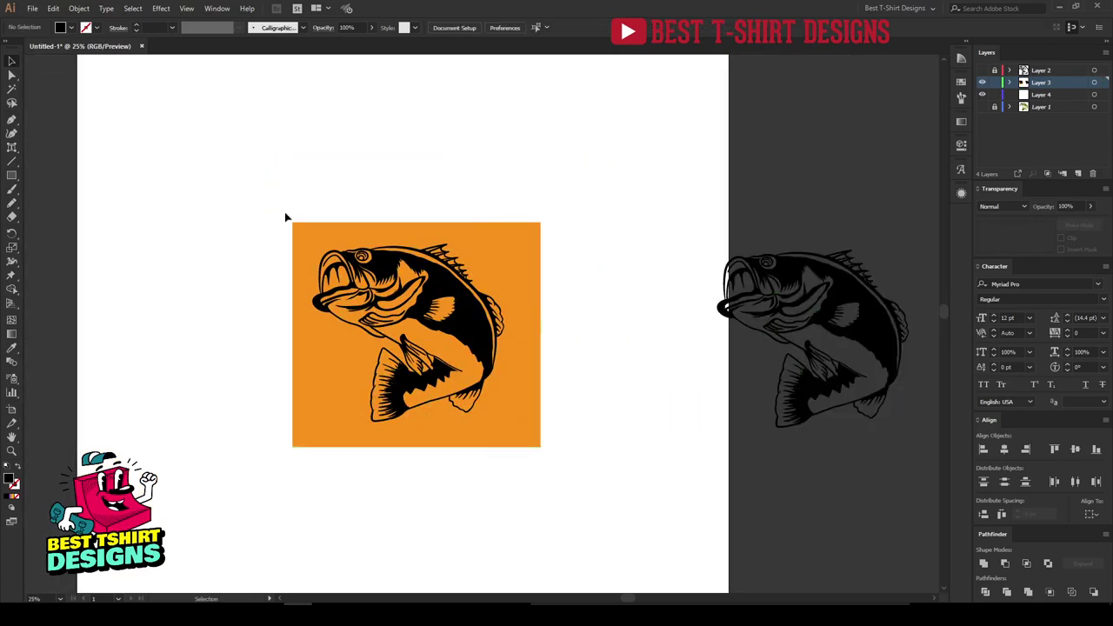
Try dividing the fish artwork and the orange square with Pathfinder Divide, and undo it together with the fish copy.
{"action": "left_click_drag", "start_coordinate": [221, 164], "coordinate": [606, 475]}
{"action": "scroll", "coordinate": [438, 348], "scroll_direction": "up", "scroll_amount": 1}
{"action": "scroll", "coordinate": [437, 348], "scroll_direction": "up", "scroll_amount": 1}
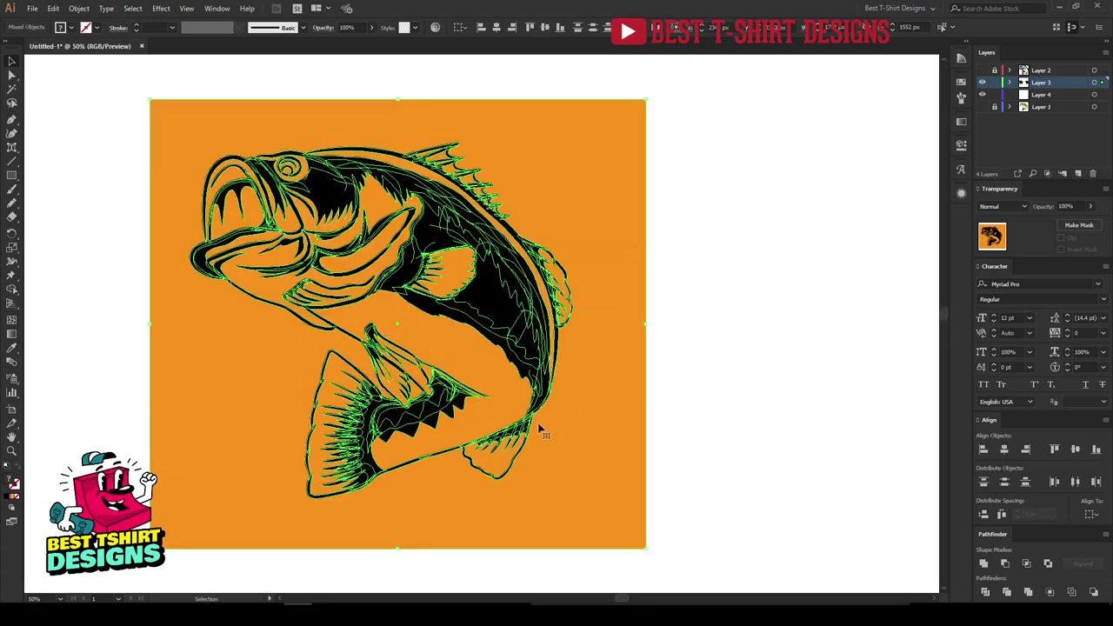
{"action": "left_click", "coordinate": [984, 594]}
{"action": "left_click", "coordinate": [692, 361]}
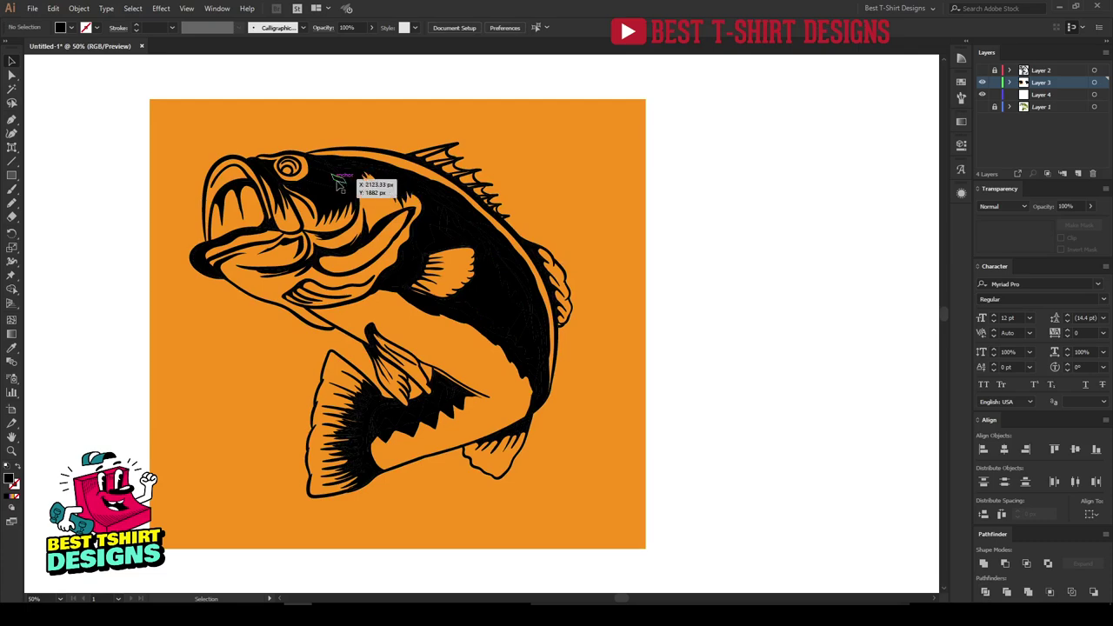
{"action": "key", "text": "ctrl+a"}
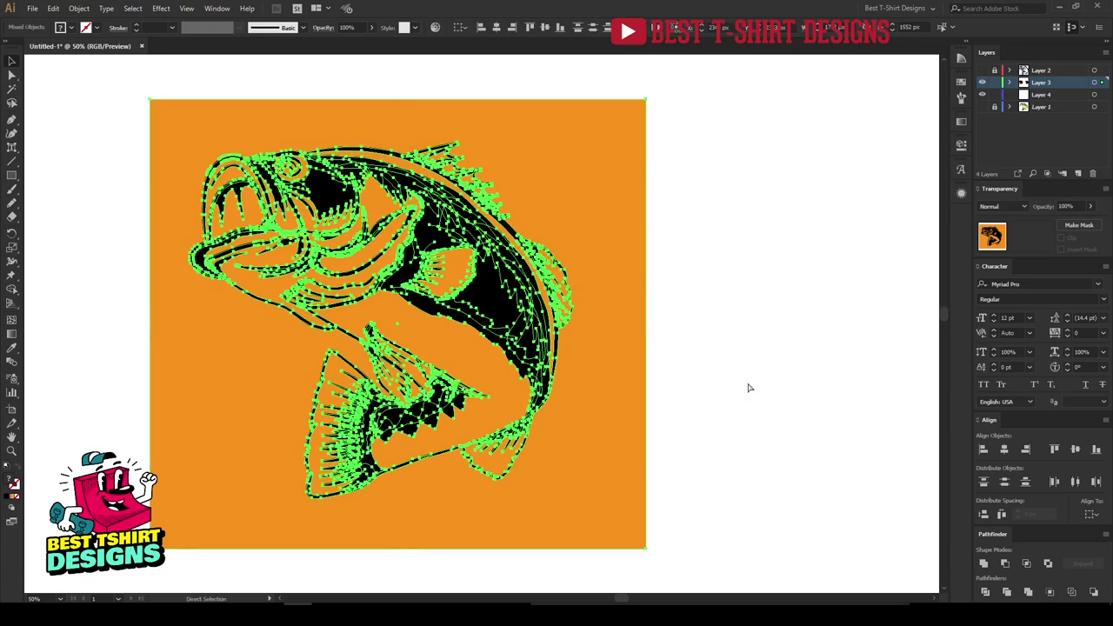
{"action": "key", "text": "ctrl+z"}
{"action": "left_click", "coordinate": [715, 368]}
{"action": "scroll", "coordinate": [249, 345], "scroll_direction": "down", "scroll_amount": 2}
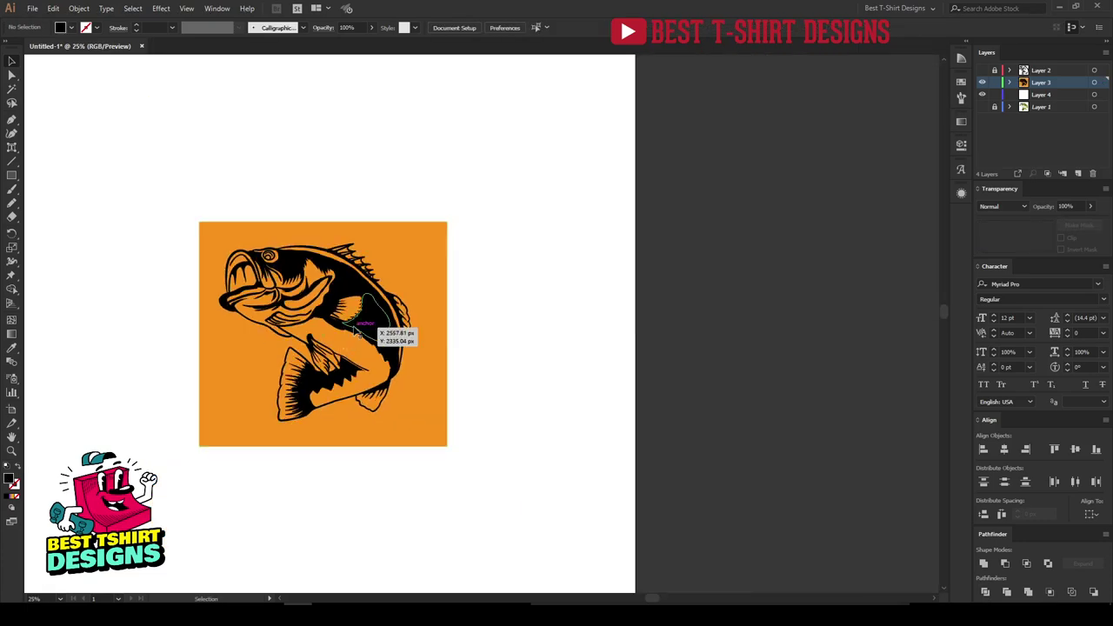
Place a copy of the grouped fish off the artboard and unite the original fish's overlapping shapes.
{"action": "left_click_drag", "start_coordinate": [397, 330], "coordinate": [832, 336]}
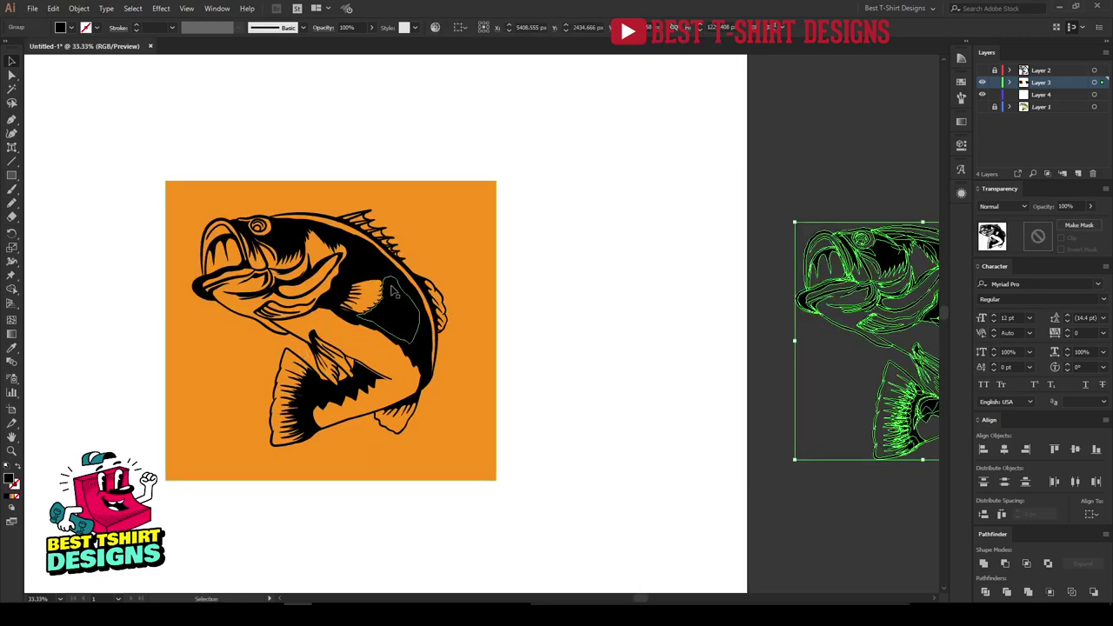
{"action": "left_click", "coordinate": [402, 285]}
{"action": "scroll", "coordinate": [218, 307], "scroll_direction": "up", "scroll_amount": 1}
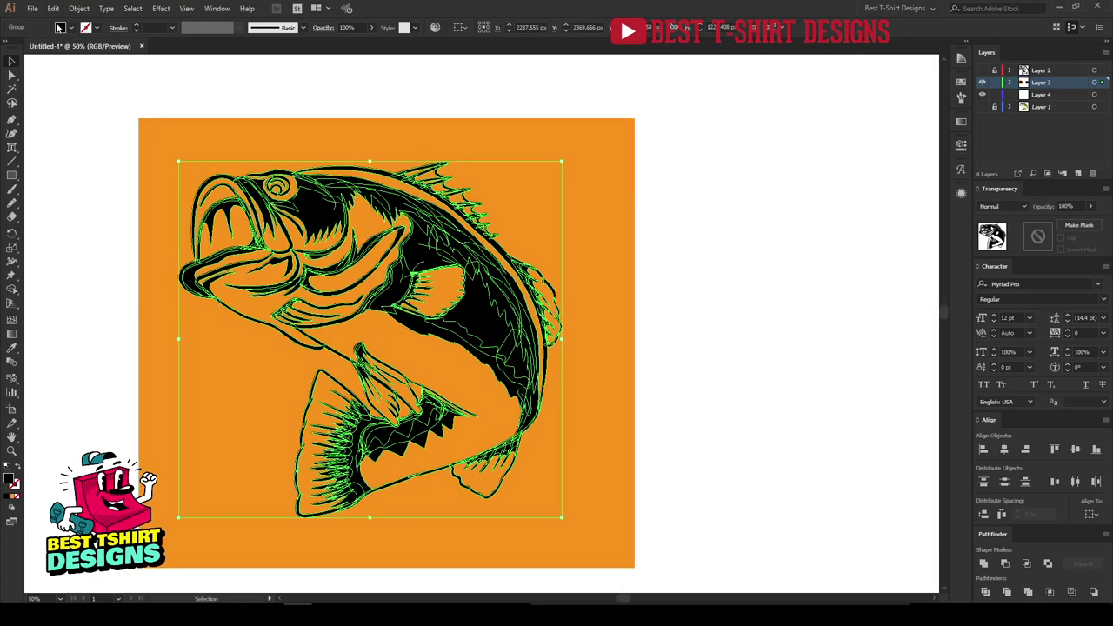
{"action": "left_click", "coordinate": [985, 565]}
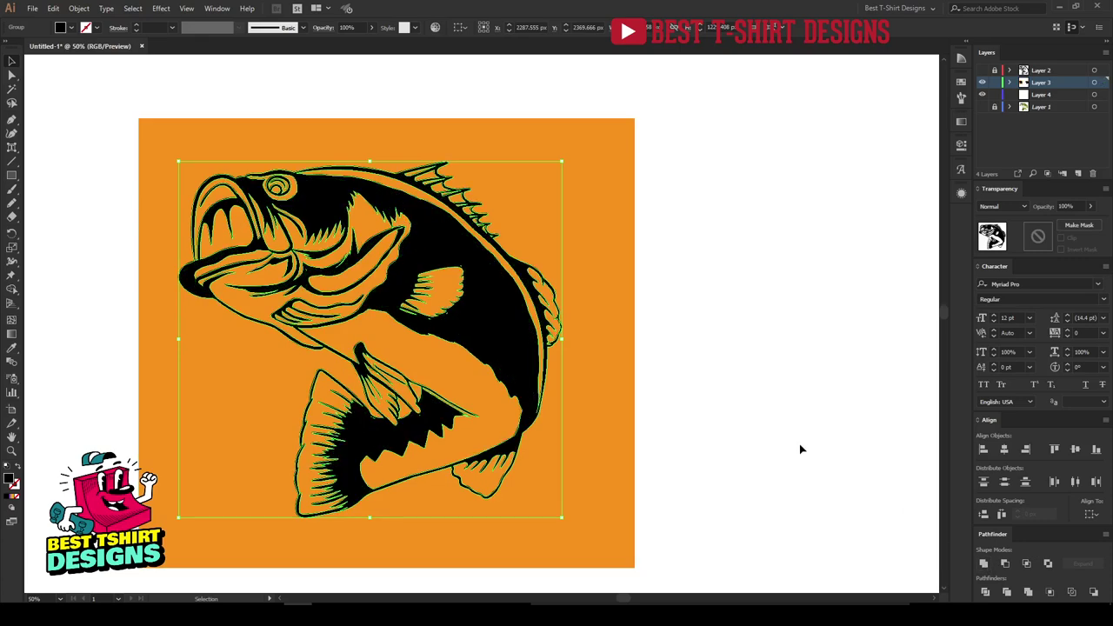
{"action": "left_click", "coordinate": [800, 449]}
{"action": "left_click", "coordinate": [480, 321]}
{"action": "left_click", "coordinate": [686, 400]}
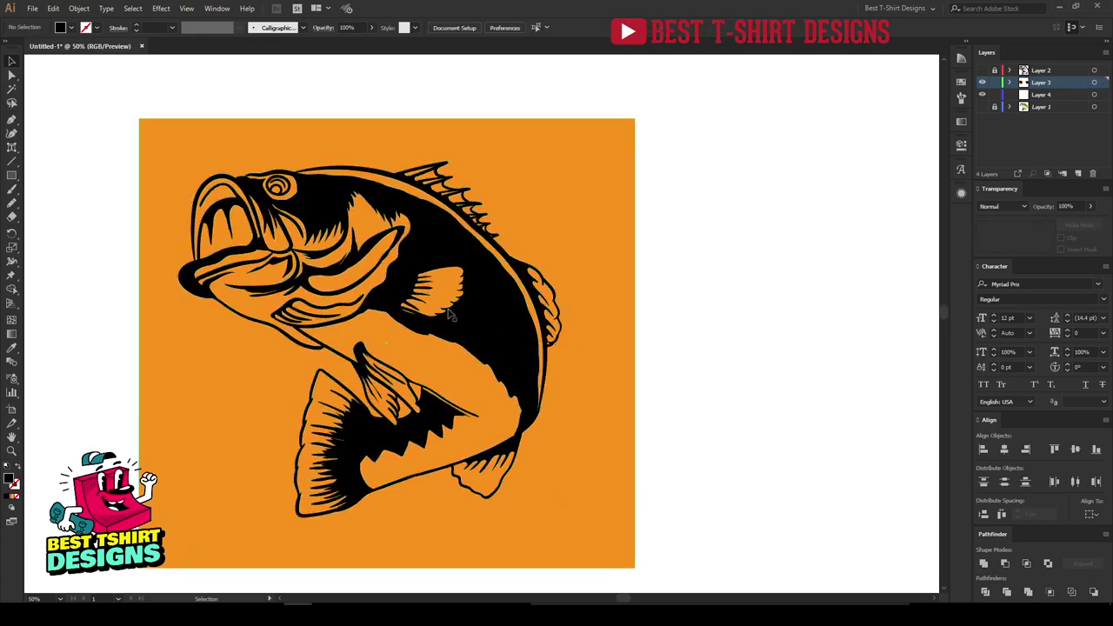
Divide the united fish and the orange square with Pathfinder Divide.
{"action": "scroll", "coordinate": [398, 285], "scroll_direction": "down", "scroll_amount": 1, "text": "alt"}
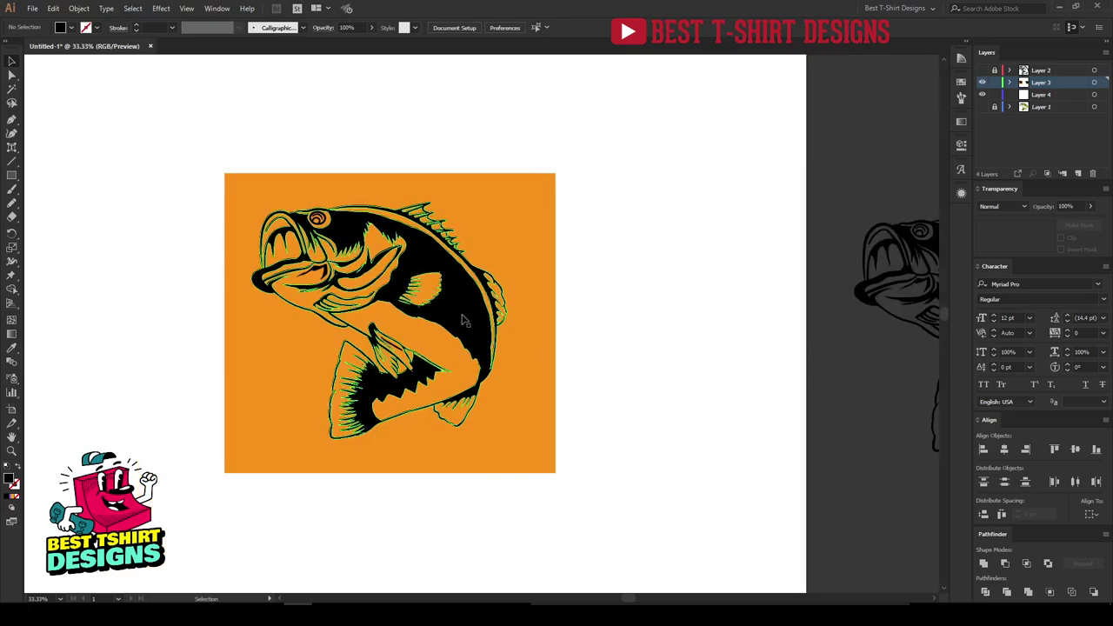
{"action": "left_click_drag", "start_coordinate": [600, 432], "coordinate": [282, 172]}
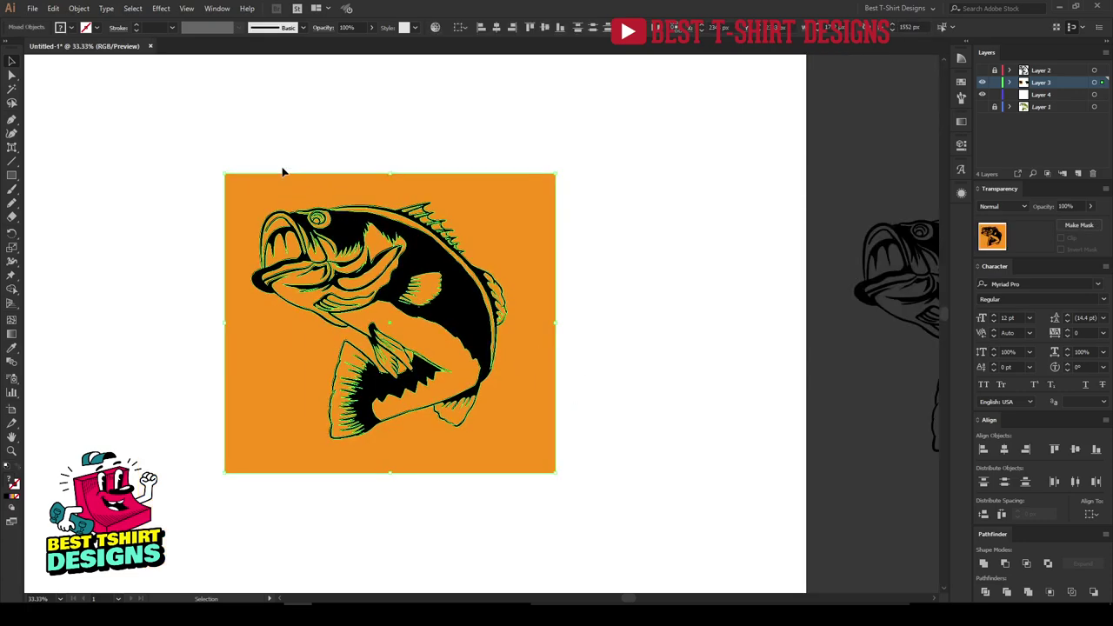
{"action": "left_click", "coordinate": [985, 591]}
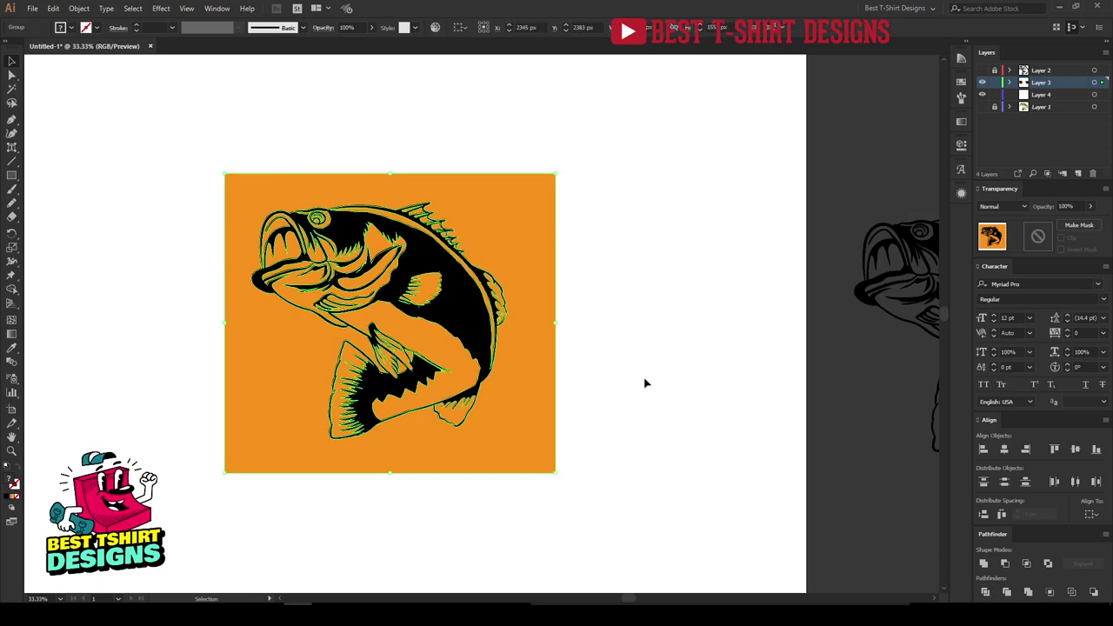
{"action": "scroll", "coordinate": [434, 355], "scroll_direction": "up", "scroll_amount": 1, "text": "alt"}
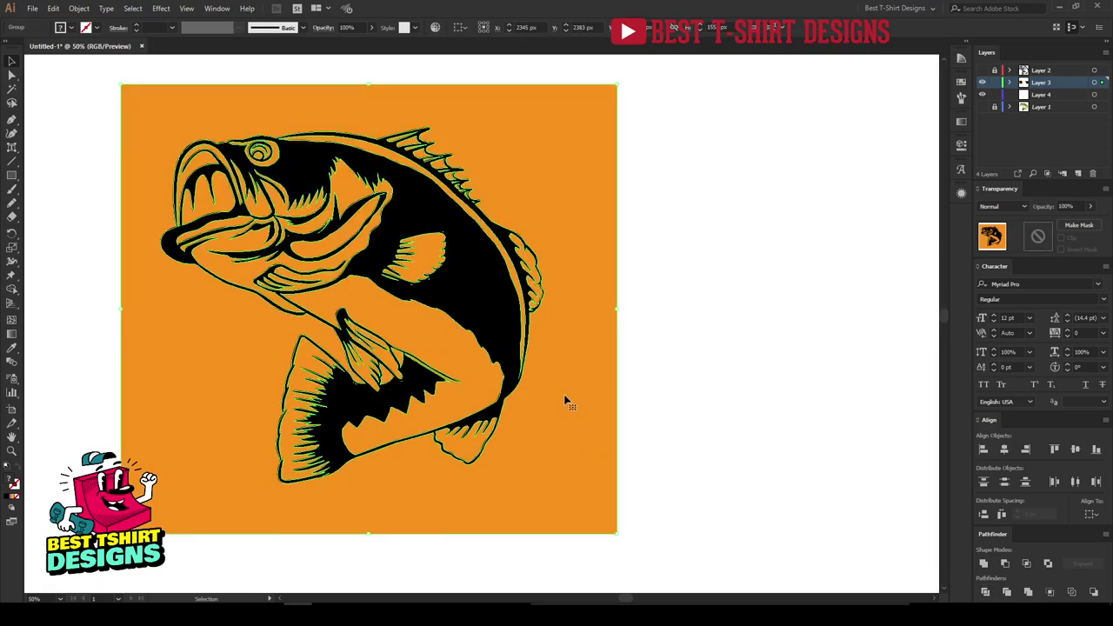
{"action": "left_click", "coordinate": [729, 400]}
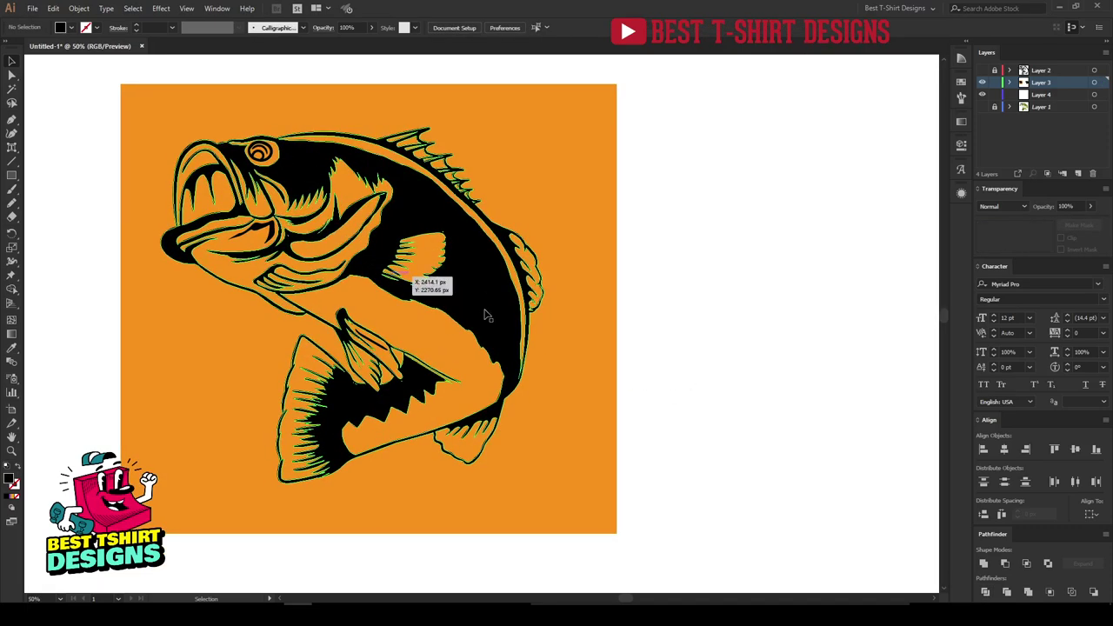
Ungroup the divided artwork and delete the orange background piece surrounding the fish.
{"action": "right_click", "coordinate": [566, 337]}
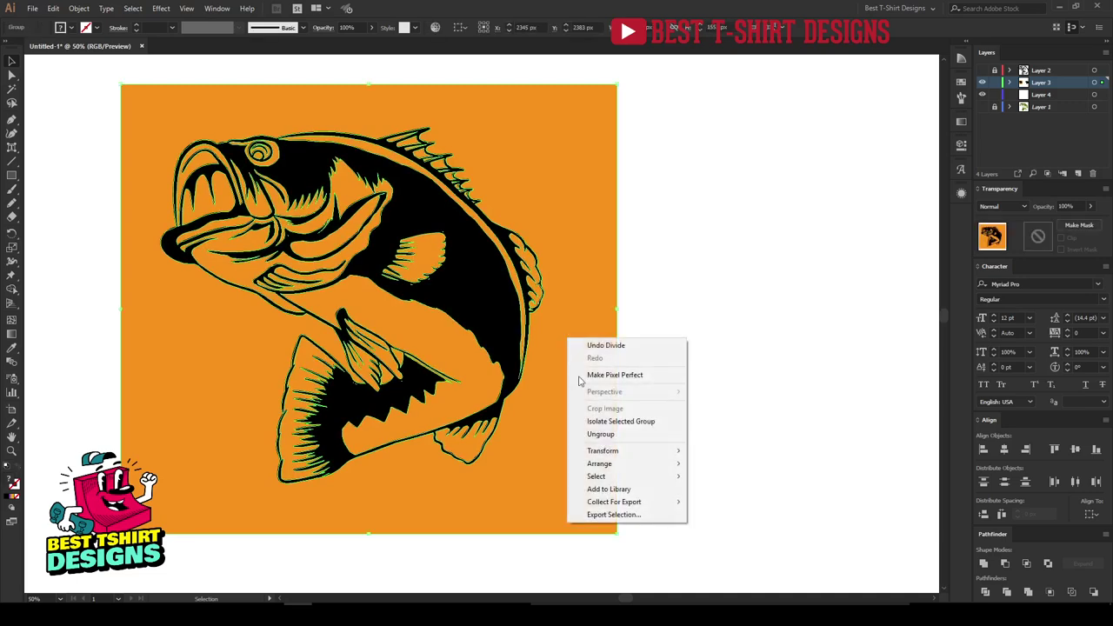
{"action": "left_click", "coordinate": [600, 434]}
{"action": "left_click", "coordinate": [595, 355]}
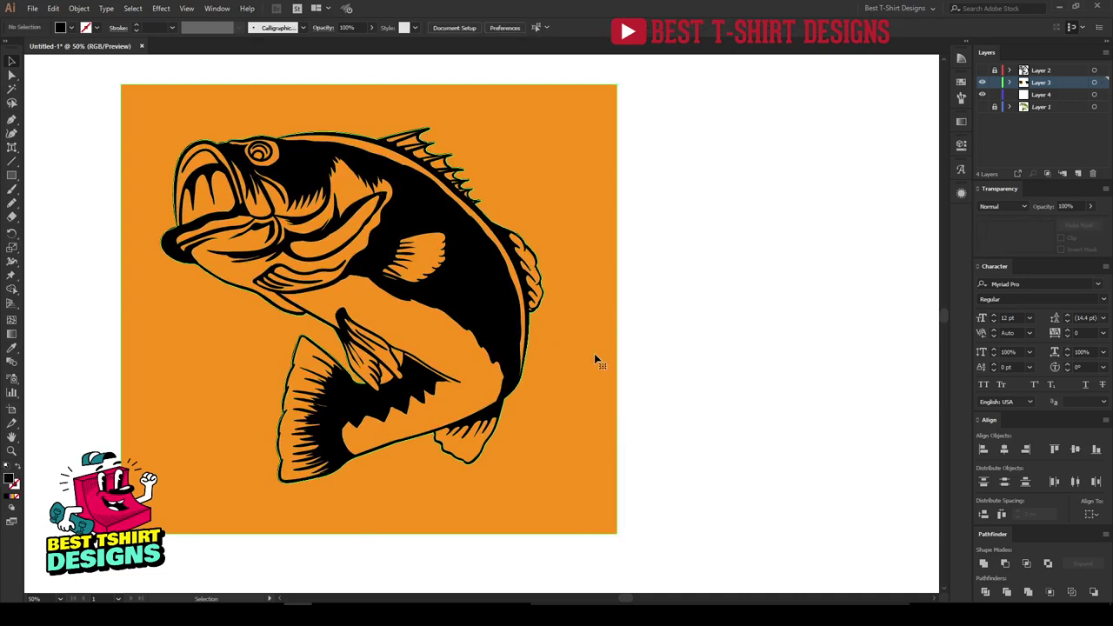
{"action": "left_click", "coordinate": [595, 356]}
{"action": "key", "text": "Delete"}
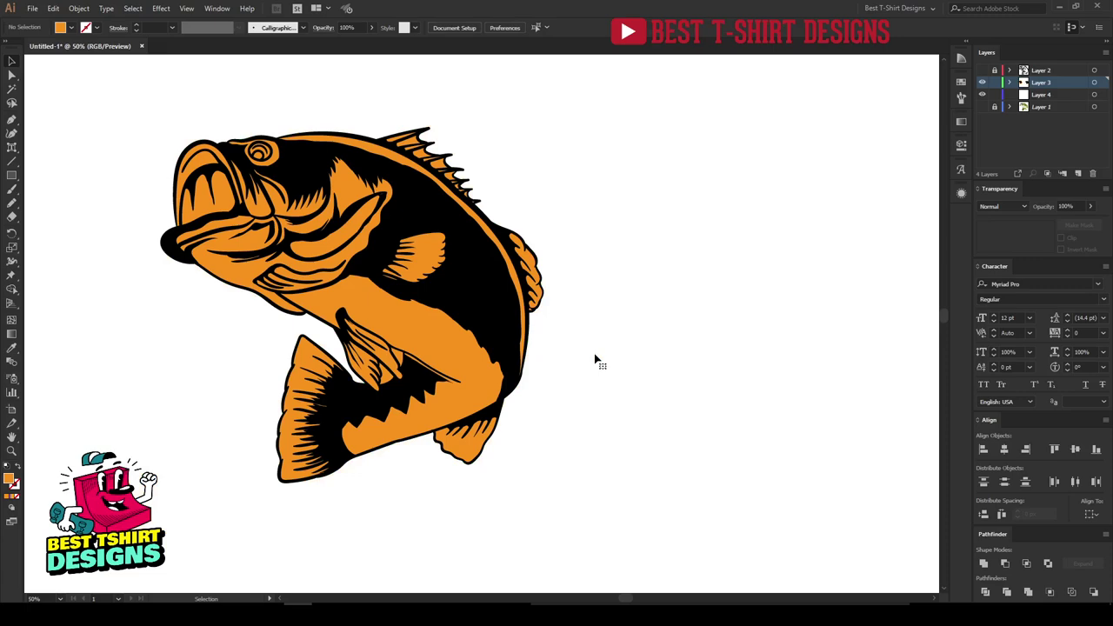
Check that the orange areas of the belly, pectoral fin and rear dorsal fin are separate selectable pieces.
{"action": "scroll", "coordinate": [384, 334], "scroll_direction": "up", "scroll_amount": 1}
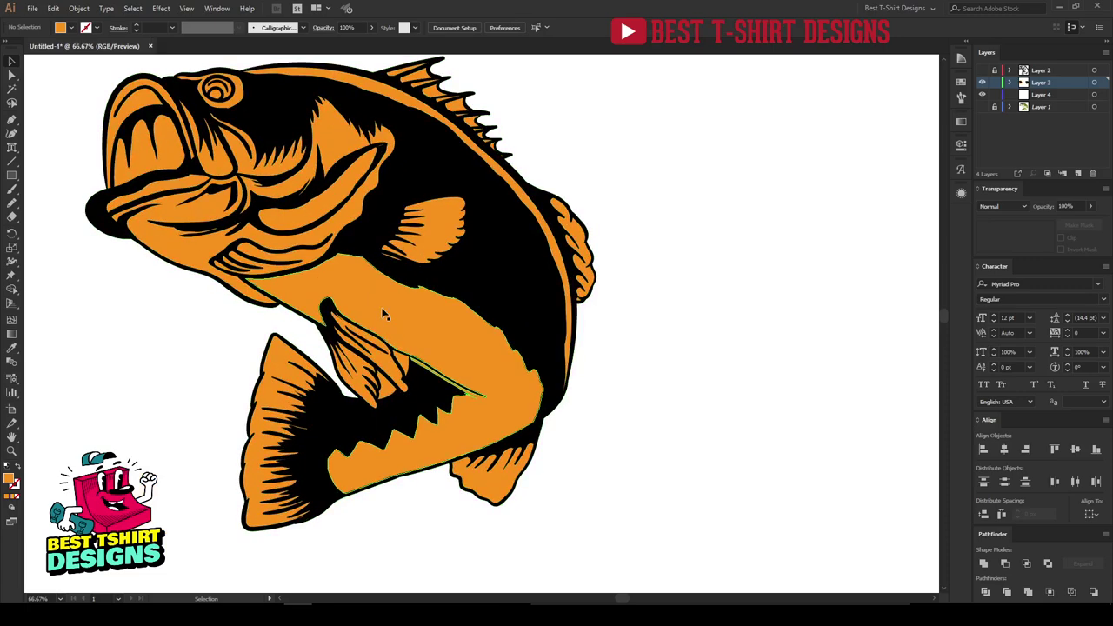
{"action": "left_click", "coordinate": [387, 316]}
{"action": "left_click", "coordinate": [427, 228]}
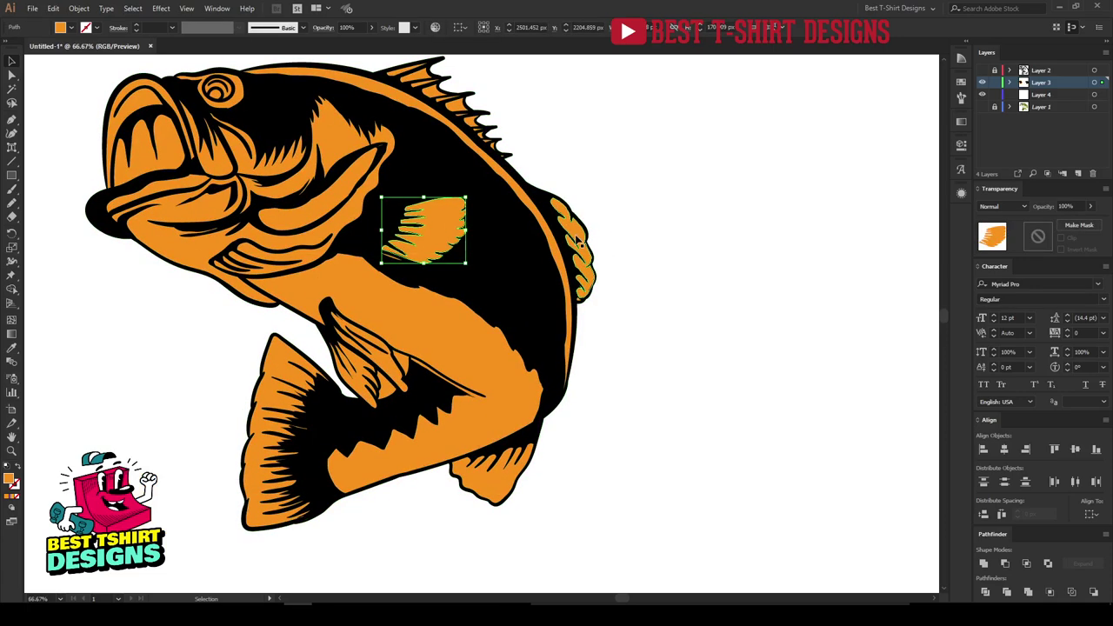
{"action": "left_click", "coordinate": [577, 241]}
{"action": "left_click", "coordinate": [644, 275]}
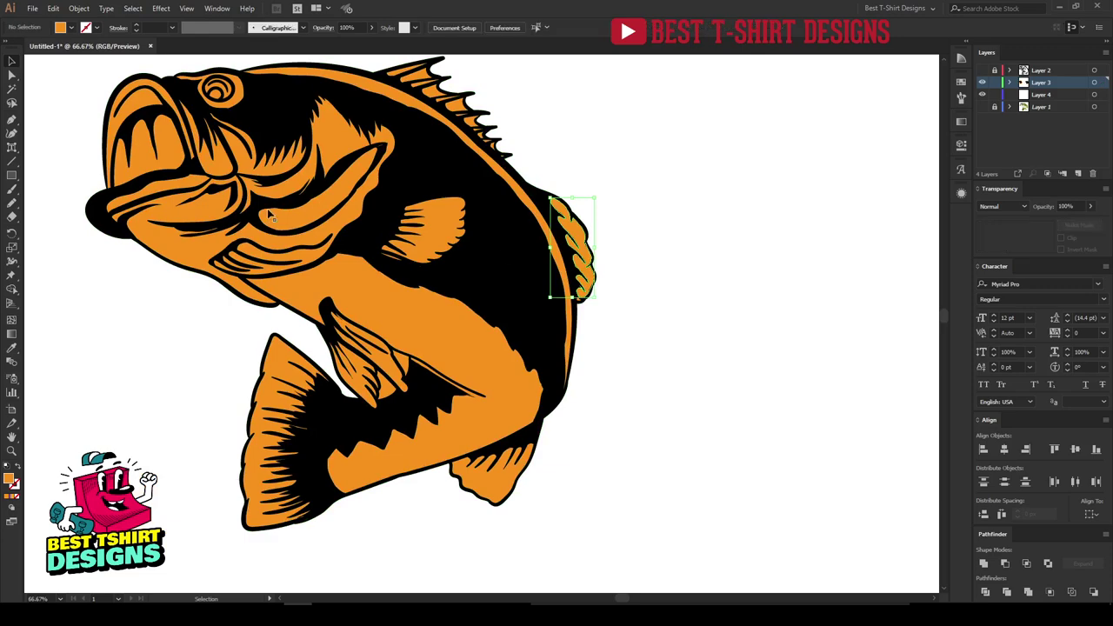
{"action": "left_click", "coordinate": [179, 253]}
{"action": "left_click", "coordinate": [154, 323]}
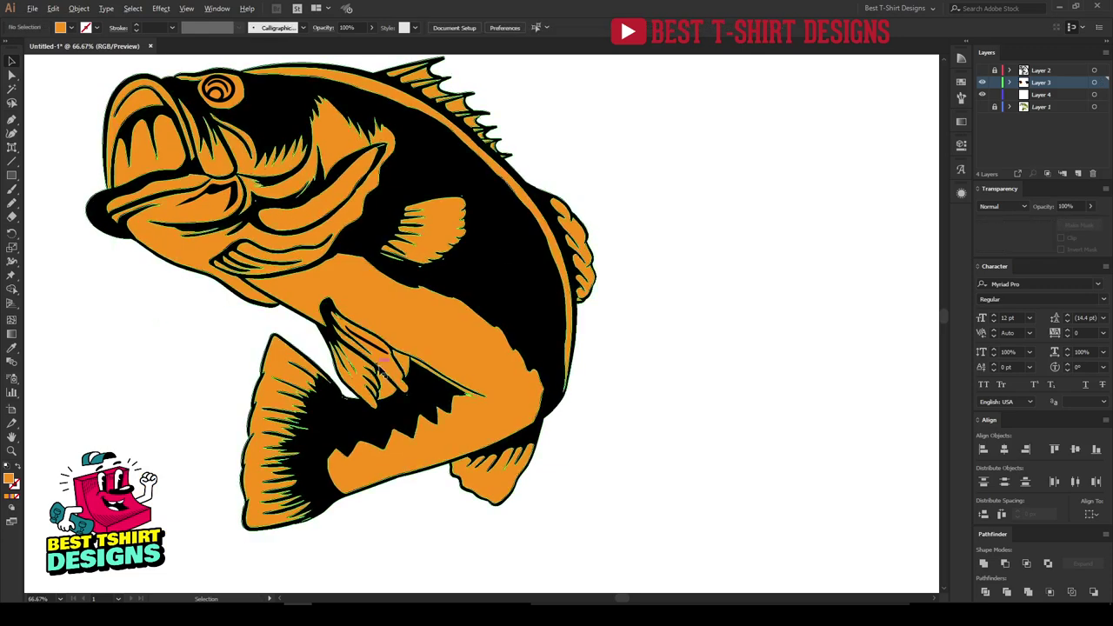
Delete the two small orange pieces in the gaps between the pelvic fins and the tail.
{"action": "scroll", "coordinate": [381, 371], "scroll_direction": "down", "scroll_amount": 1}
{"action": "scroll", "coordinate": [420, 393], "scroll_direction": "up", "scroll_amount": 3}
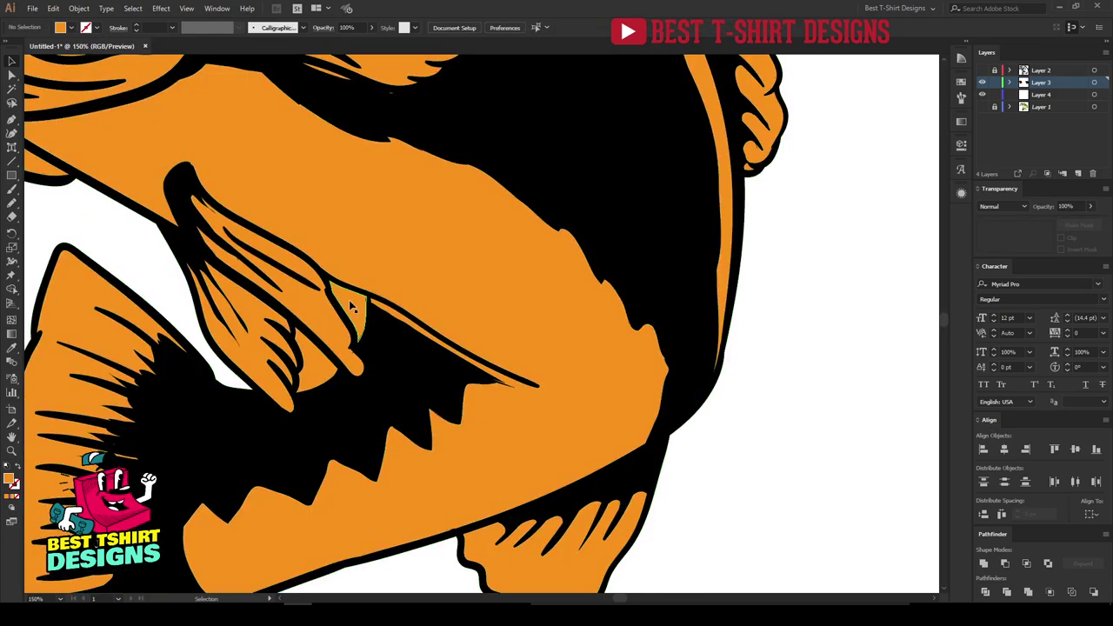
{"action": "left_click", "coordinate": [350, 303]}
{"action": "key", "text": "Delete"}
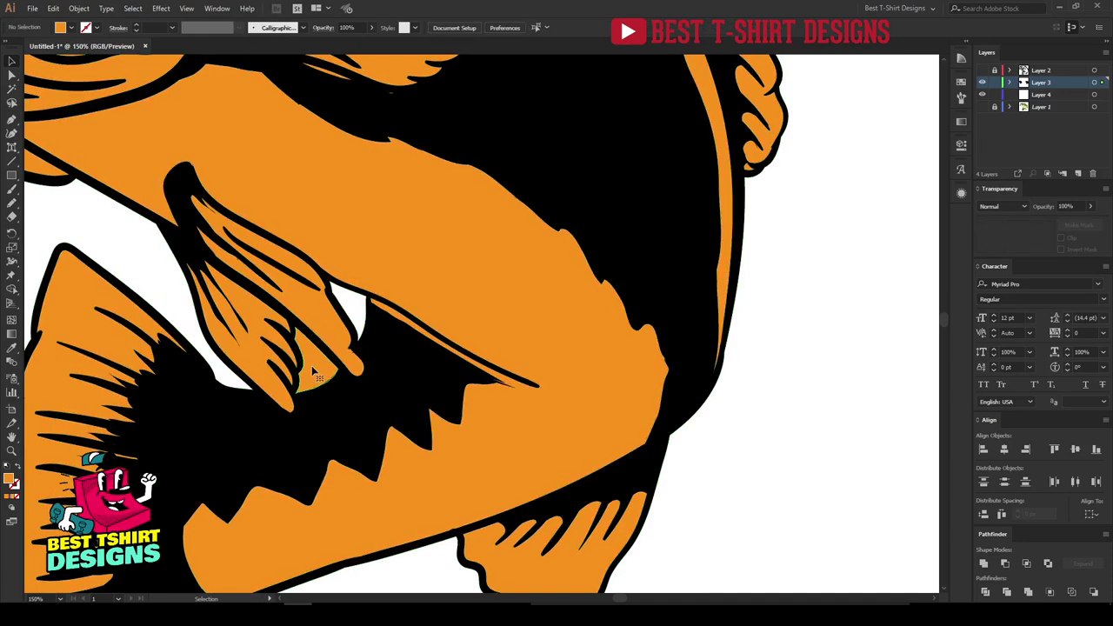
{"action": "scroll", "coordinate": [557, 424], "scroll_direction": "down", "scroll_amount": 2}
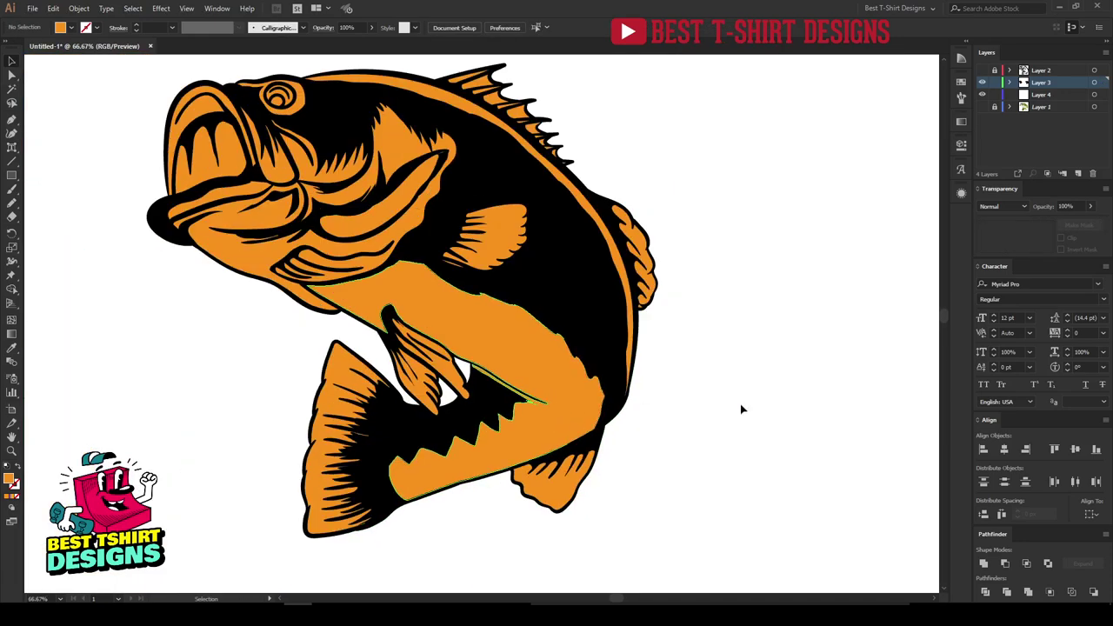
{"action": "scroll", "coordinate": [291, 387], "scroll_direction": "up", "scroll_amount": 2}
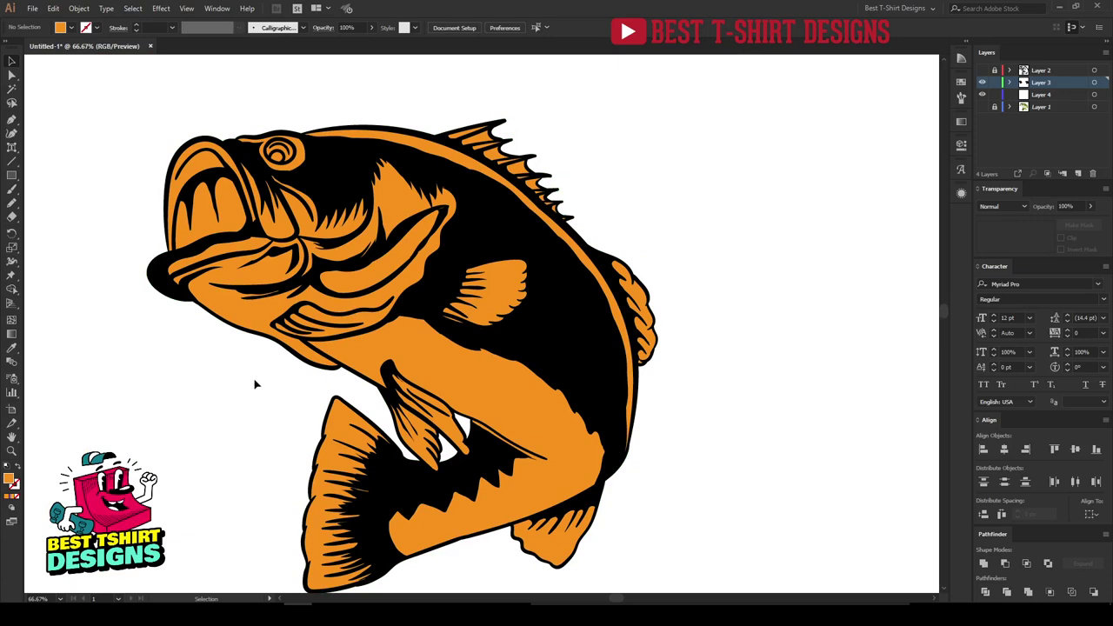
{"action": "scroll", "coordinate": [487, 274], "scroll_direction": "down", "scroll_amount": 1}
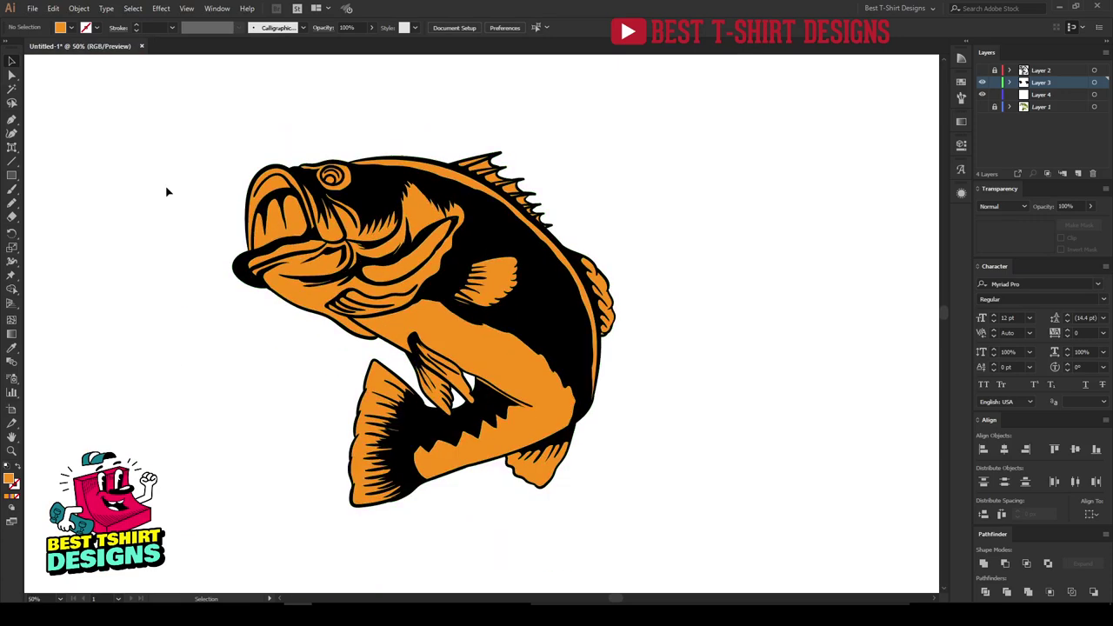
Draw a black rectangle about 1706 by 1548 px around the fish and send it to the back.
{"action": "left_click", "coordinate": [12, 176]}
{"action": "left_click_drag", "start_coordinate": [172, 101], "coordinate": [667, 550]}
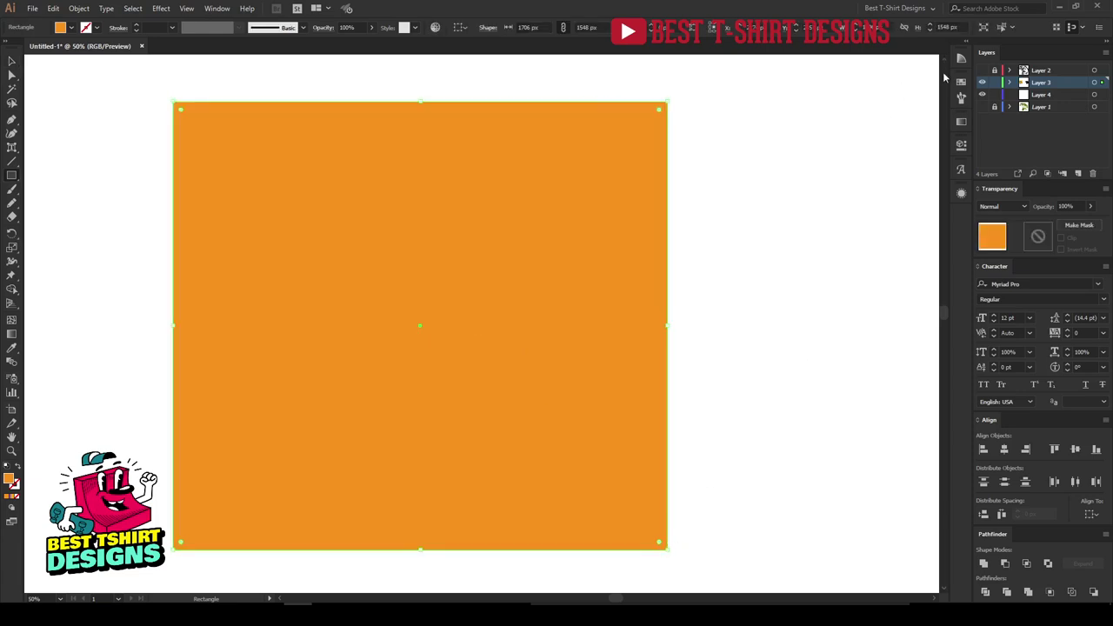
{"action": "left_click", "coordinate": [960, 87]}
{"action": "left_click", "coordinate": [841, 113]}
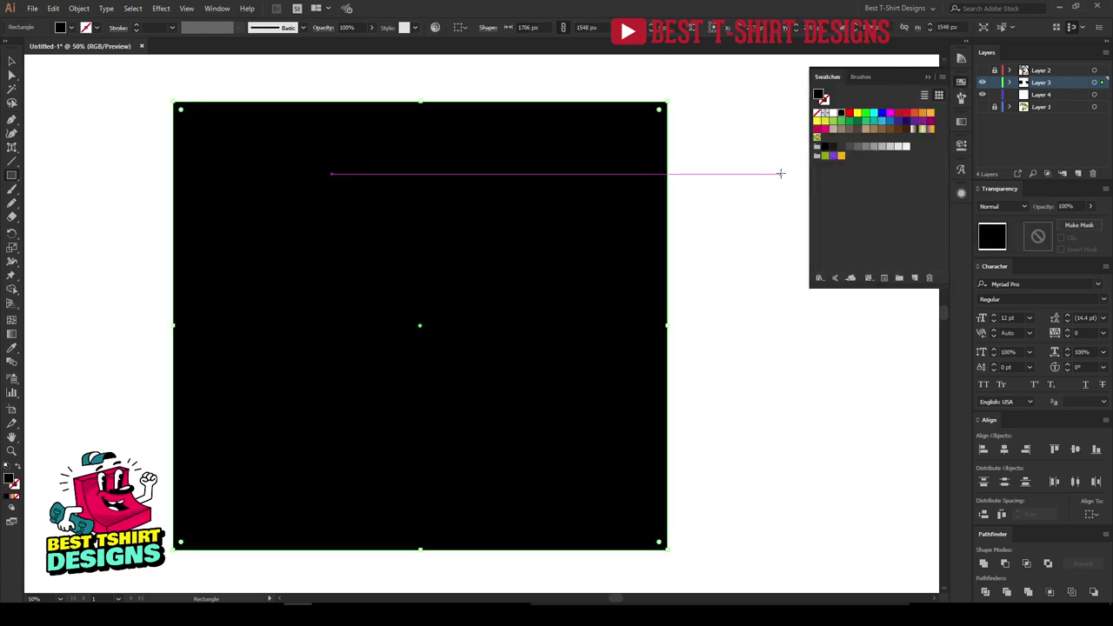
{"action": "key", "text": "ctrl+shift+bracketleft"}
{"action": "key", "text": "v"}
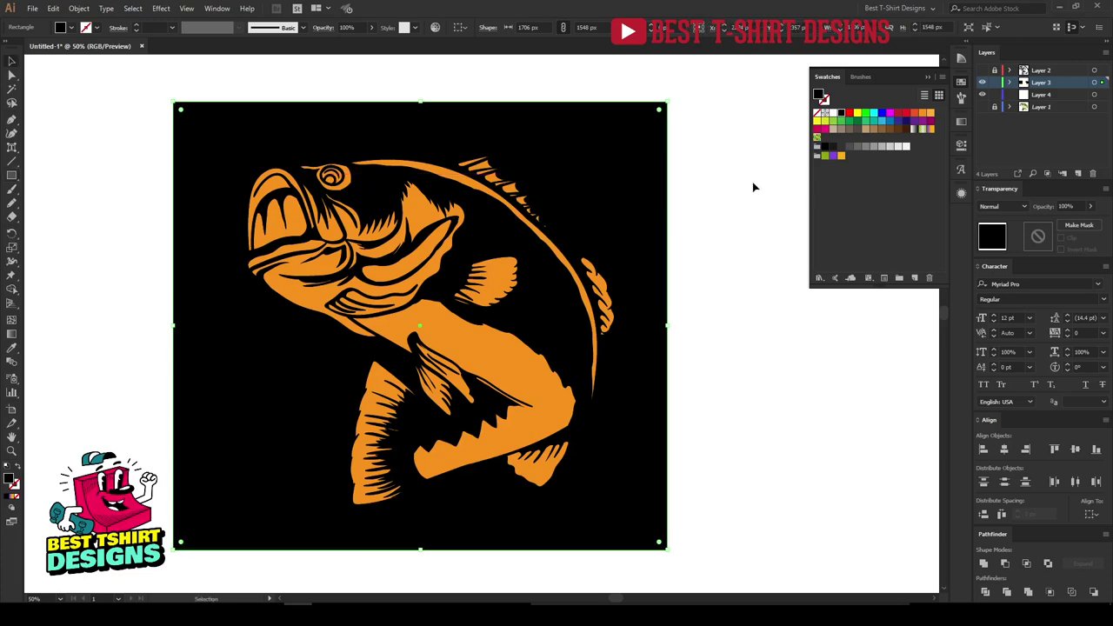
{"action": "left_click", "coordinate": [755, 187]}
{"action": "left_click_drag", "start_coordinate": [730, 296], "coordinate": [696, 287]}
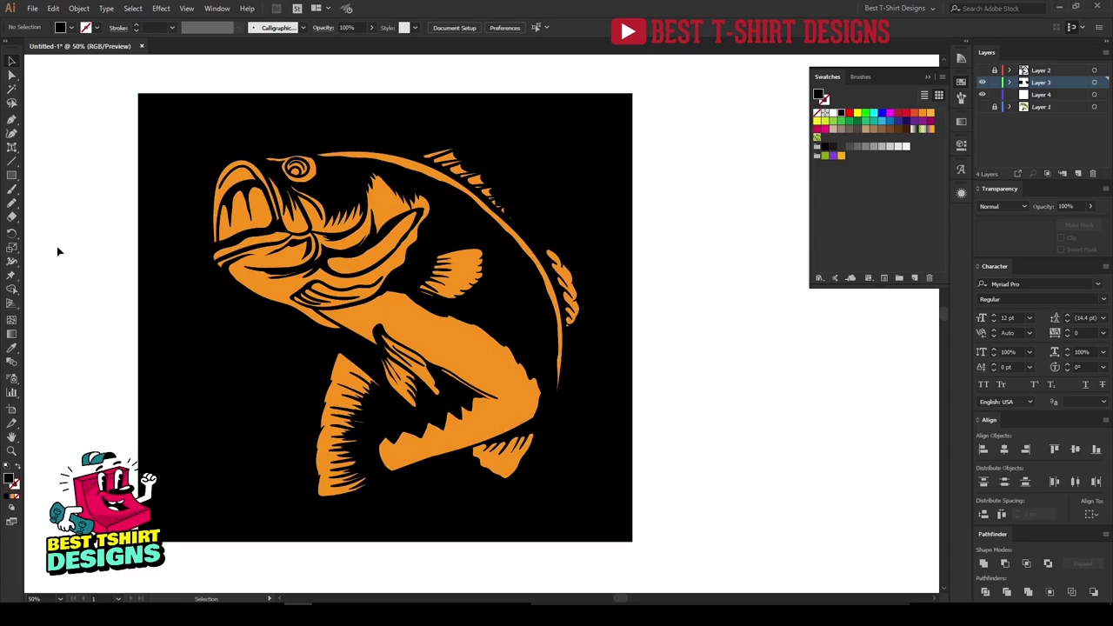
Isolate the black line art and draw a closed crescent with pointed highlight notches inside the lower lip's tip using the Pencil tool.
{"action": "scroll", "coordinate": [79, 224], "scroll_direction": "up", "scroll_amount": 1}
{"action": "double_click", "coordinate": [273, 258]}
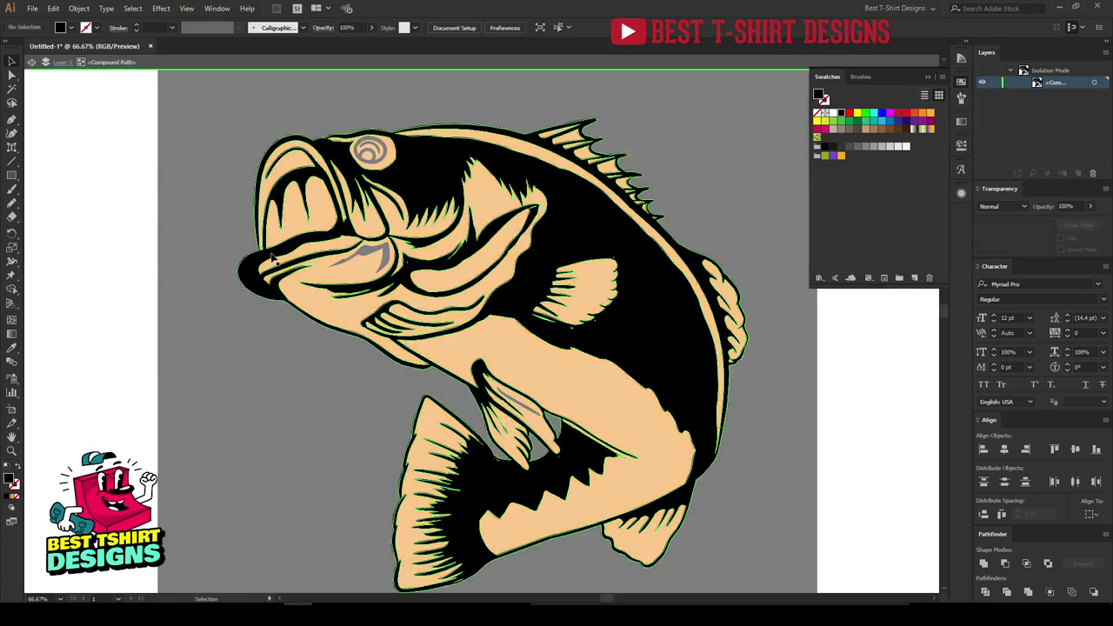
{"action": "scroll", "coordinate": [253, 266], "scroll_direction": "up", "scroll_amount": 4}
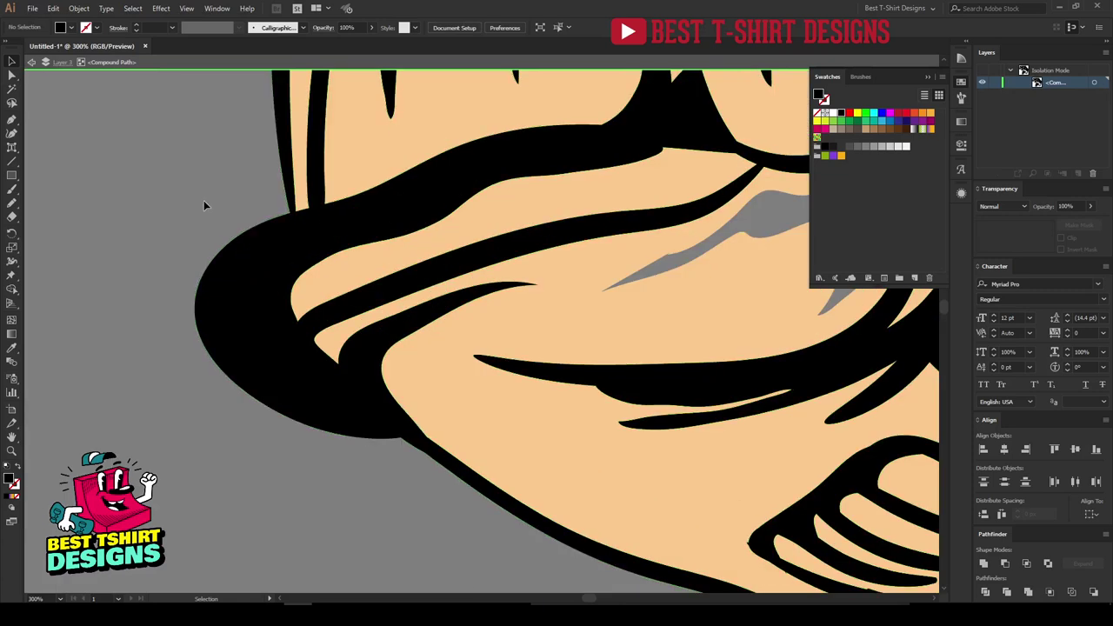
{"action": "key", "text": "n"}
{"action": "mouse_move", "coordinate": [270, 235]}
{"action": "left_mouse_down"}
{"action": "mouse_move", "coordinate": [227, 281]}
{"action": "mouse_move", "coordinate": [225, 335]}
{"action": "mouse_move", "coordinate": [247, 370]}
{"action": "mouse_move", "coordinate": [319, 412]}
{"action": "left_mouse_up"}
{"action": "mouse_move", "coordinate": [283, 372]}
{"action": "left_mouse_down"}
{"action": "mouse_move", "coordinate": [324, 395]}
{"action": "mouse_move", "coordinate": [301, 374]}
{"action": "mouse_move", "coordinate": [262, 293]}
{"action": "mouse_move", "coordinate": [306, 235]}
{"action": "mouse_move", "coordinate": [270, 256]}
{"action": "mouse_move", "coordinate": [307, 225]}
{"action": "left_mouse_up"}
{"action": "key", "text": "v"}
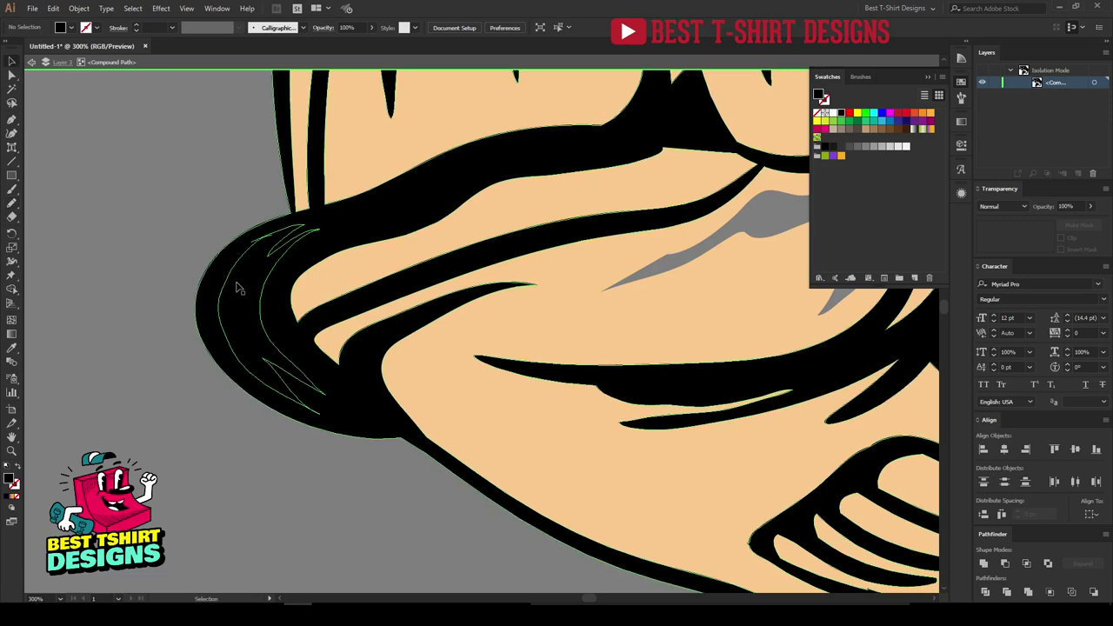
Try to fill the crescent with orange sampled from the fish, and undo the recolouring.
{"action": "left_click", "coordinate": [254, 300]}
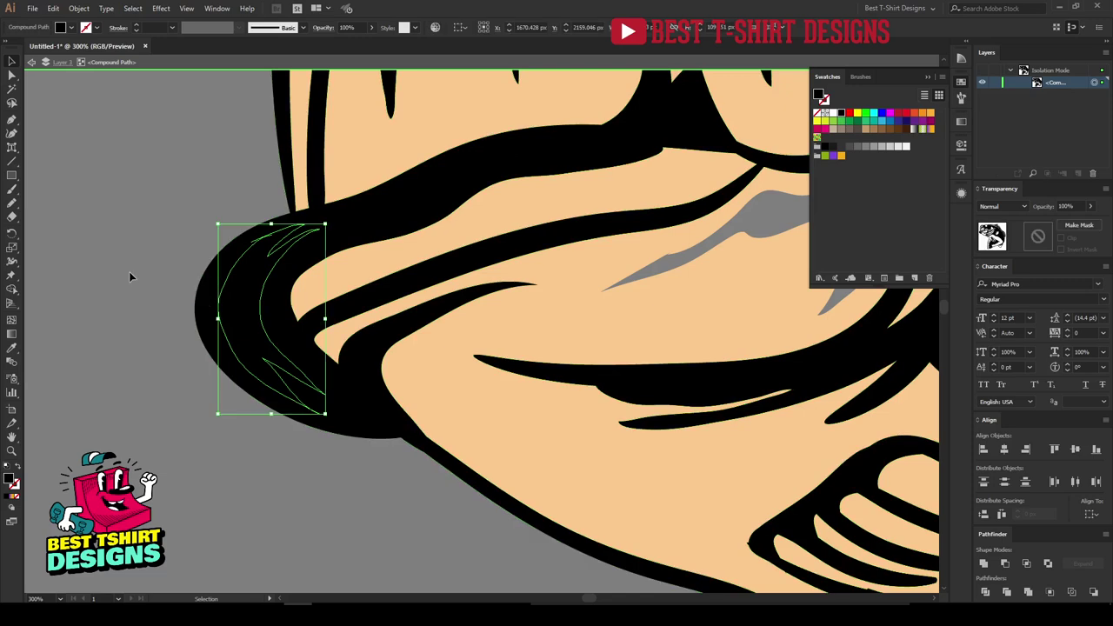
{"action": "left_click", "coordinate": [130, 277]}
{"action": "left_click", "coordinate": [243, 301]}
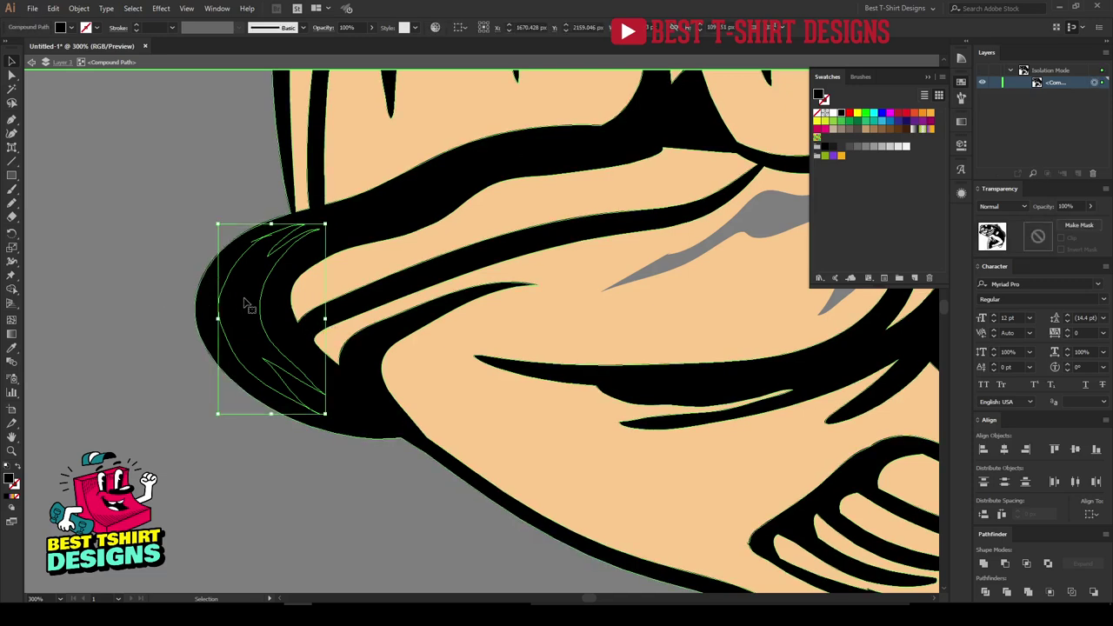
{"action": "key", "text": "i"}
{"action": "left_click", "coordinate": [415, 256]}
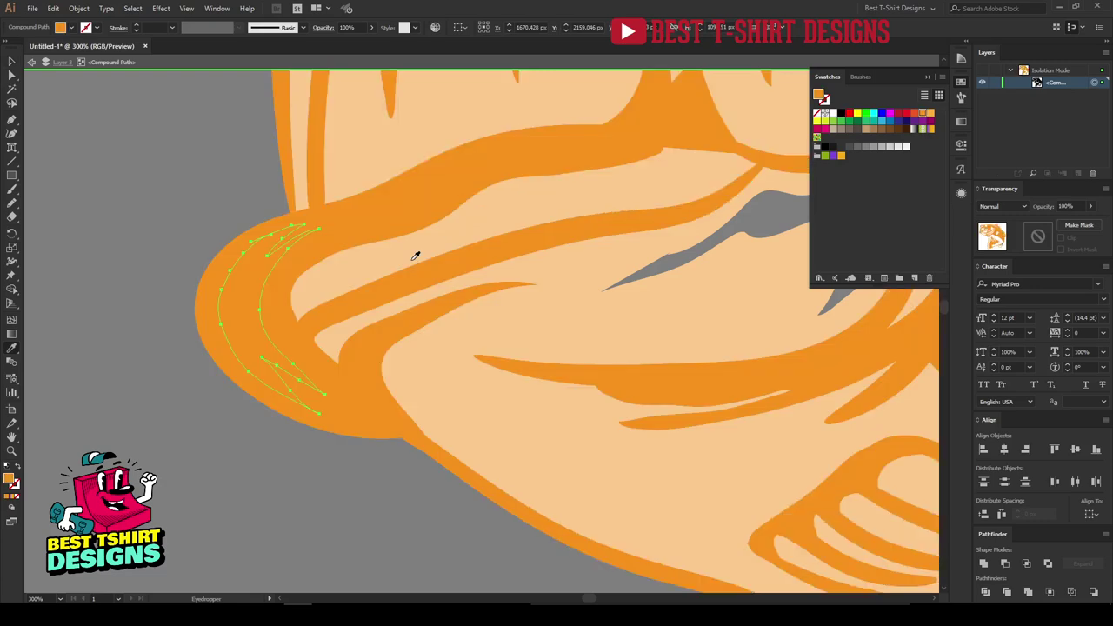
{"action": "key", "text": "v"}
{"action": "key", "text": "ctrl+z"}
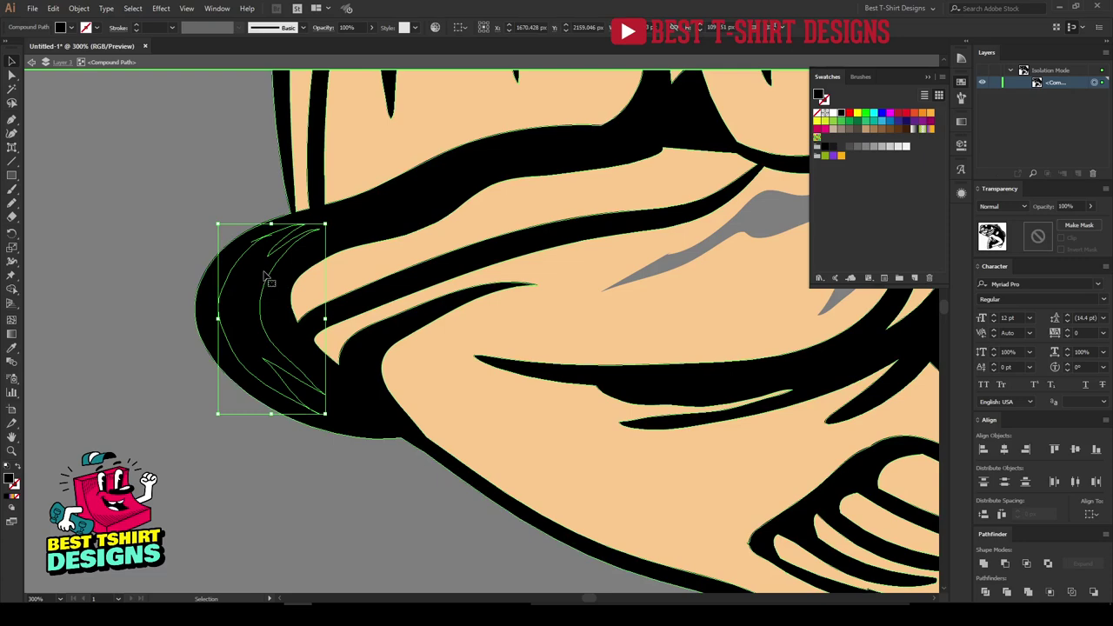
Try to subtract the crescent from the isolated black line art with Minus Front.
{"action": "scroll", "coordinate": [206, 287], "scroll_direction": "down", "scroll_amount": 5}
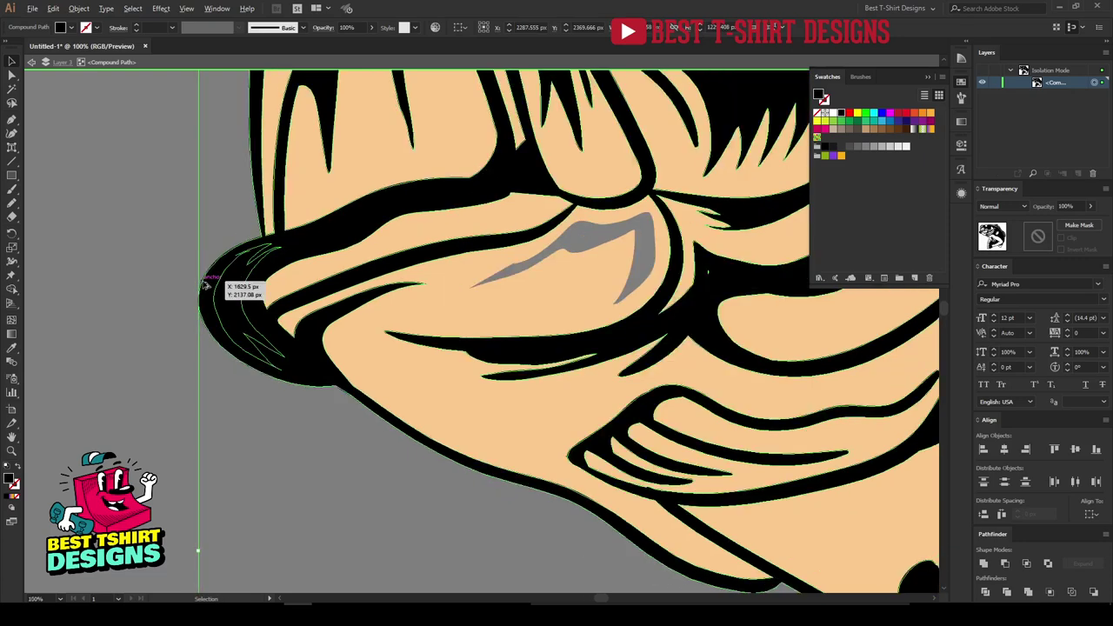
{"action": "left_click", "coordinate": [1004, 565]}
{"action": "left_click", "coordinate": [1005, 566]}
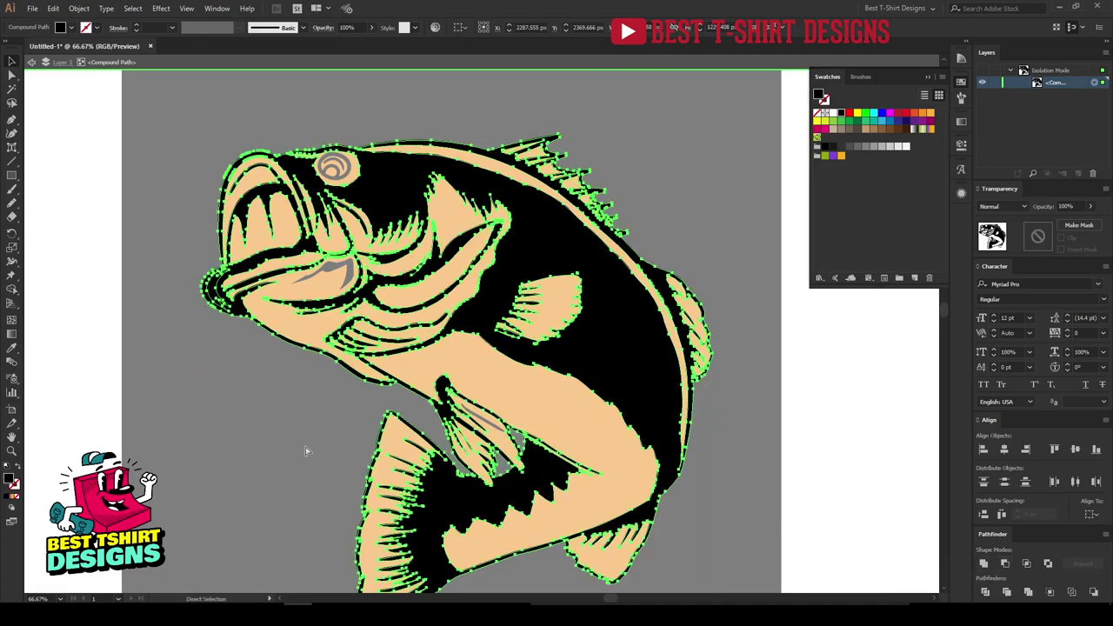
{"action": "scroll", "coordinate": [155, 309], "scroll_direction": "up", "scroll_amount": 3}
{"action": "left_click", "coordinate": [452, 419]}
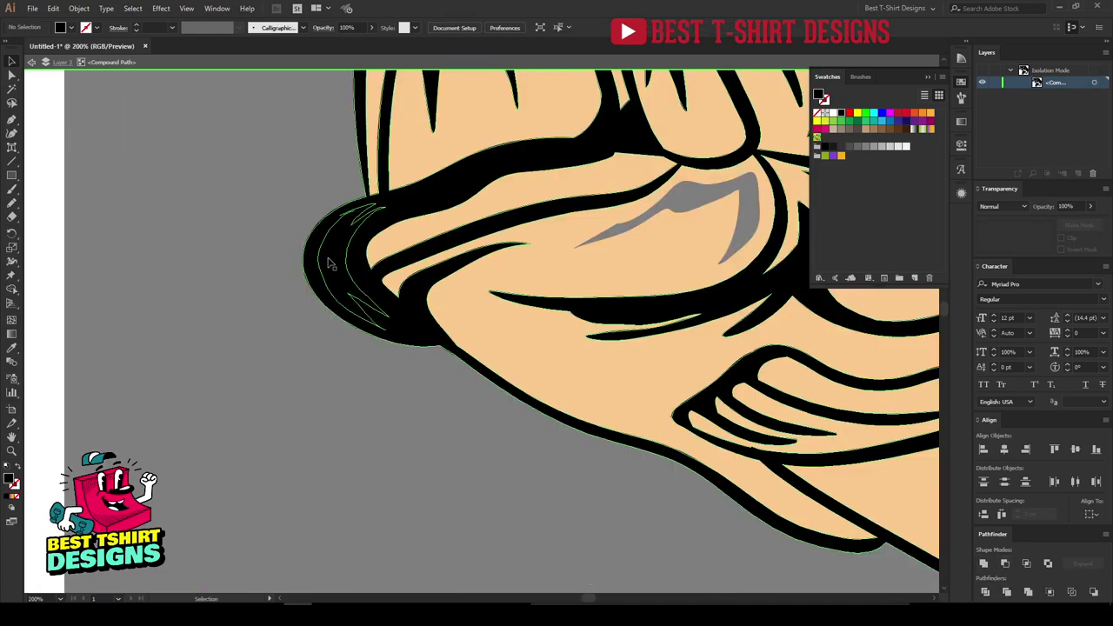
Cut the crescent from the isolated line art, leave isolation and select the black line art.
{"action": "left_click", "coordinate": [328, 261]}
{"action": "key", "text": "a"}
{"action": "key", "text": "ctrl+x"}
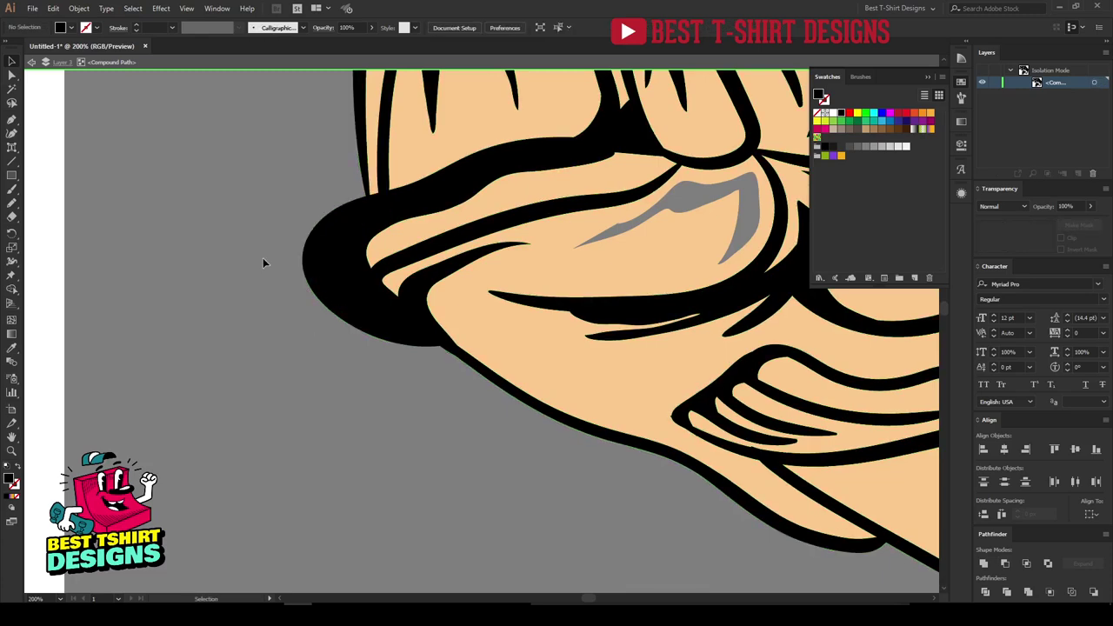
{"action": "double_click", "coordinate": [263, 260]}
{"action": "left_click", "coordinate": [361, 277]}
{"action": "scroll", "coordinate": [304, 267], "scroll_direction": "down", "scroll_amount": 2}
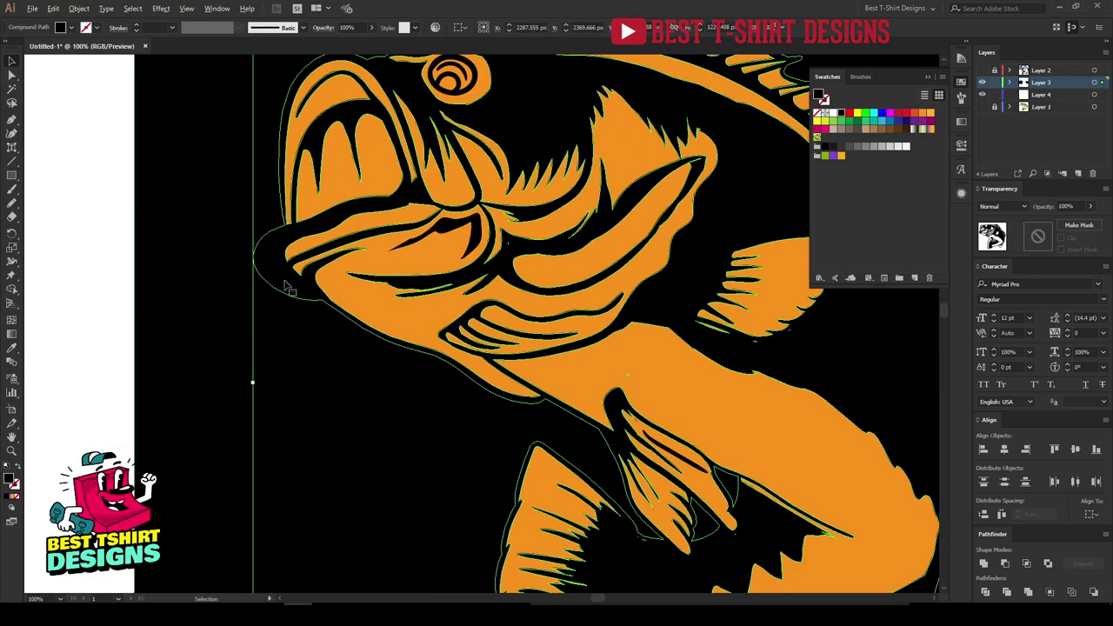
Isolate the line art with the crescent placed back on the lip and try Minus Front on both shapes again.
{"action": "double_click", "coordinate": [273, 283]}
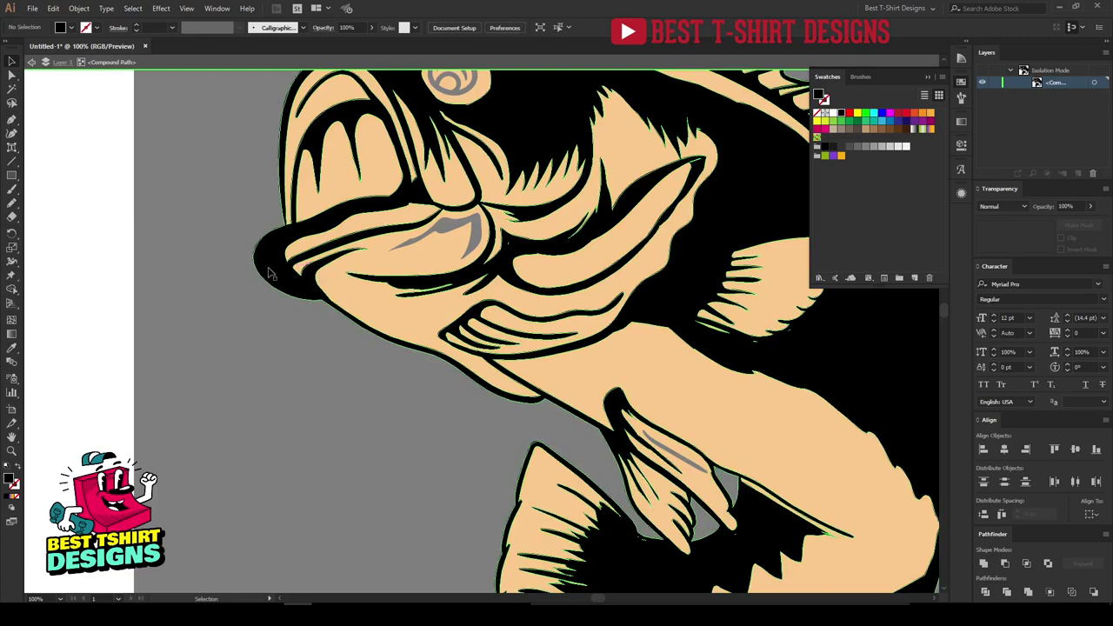
{"action": "left_click", "coordinate": [283, 277]}
{"action": "left_click", "coordinate": [314, 294], "text": "shift"}
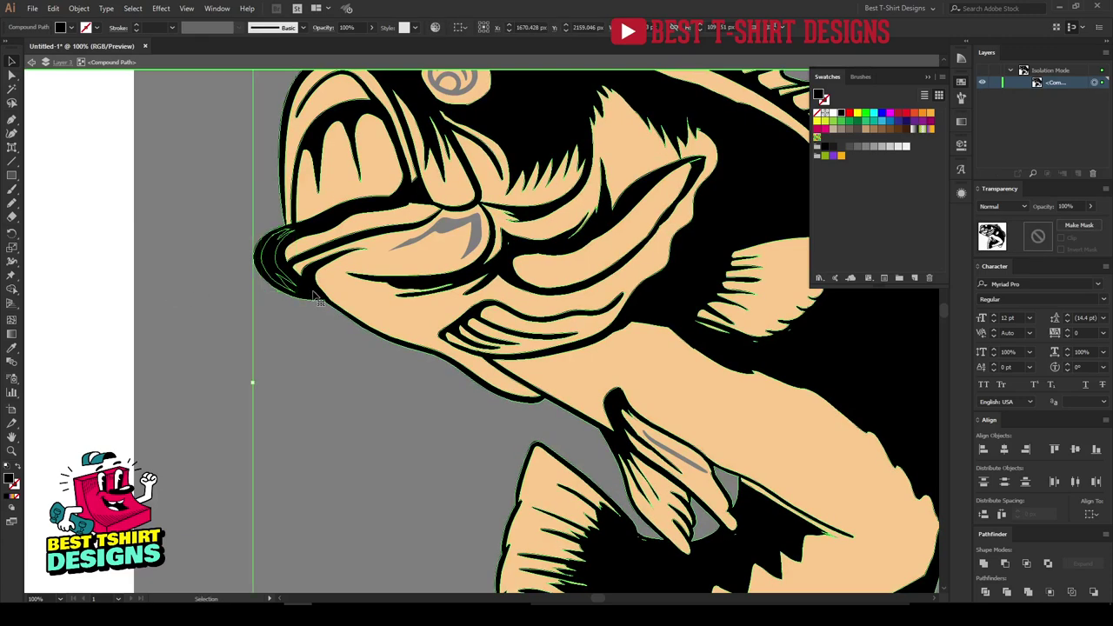
{"action": "left_click", "coordinate": [1005, 564]}
{"action": "left_click", "coordinate": [305, 375]}
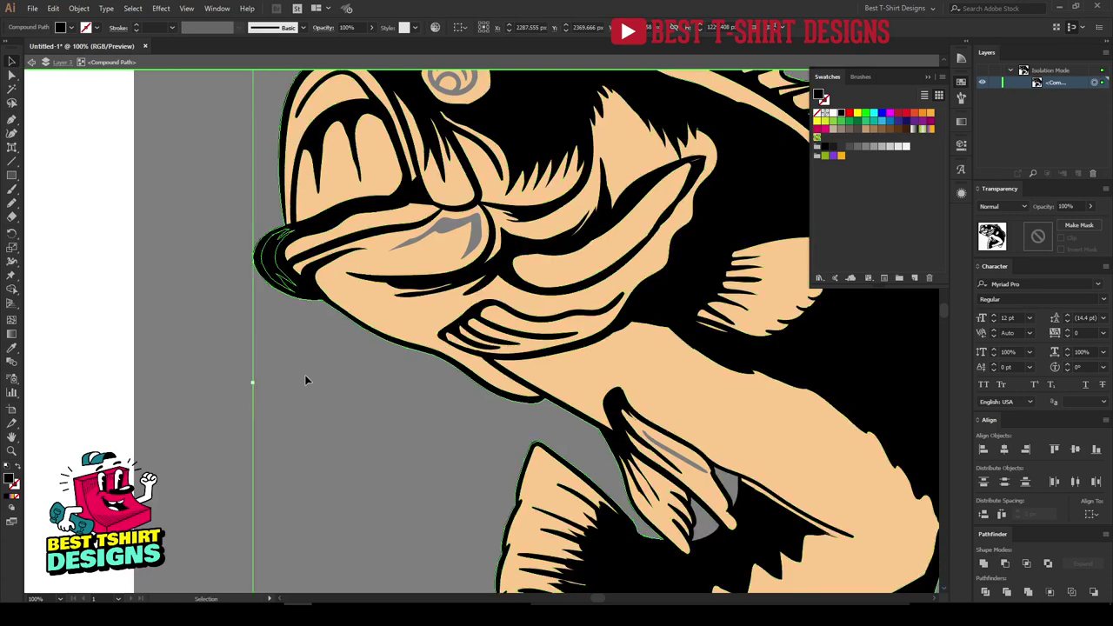
Move the crescent into an opacity mask on the black line art to knock out the lip highlight, and return to the artwork.
{"action": "left_click", "coordinate": [265, 257]}
{"action": "key", "text": "Delete"}
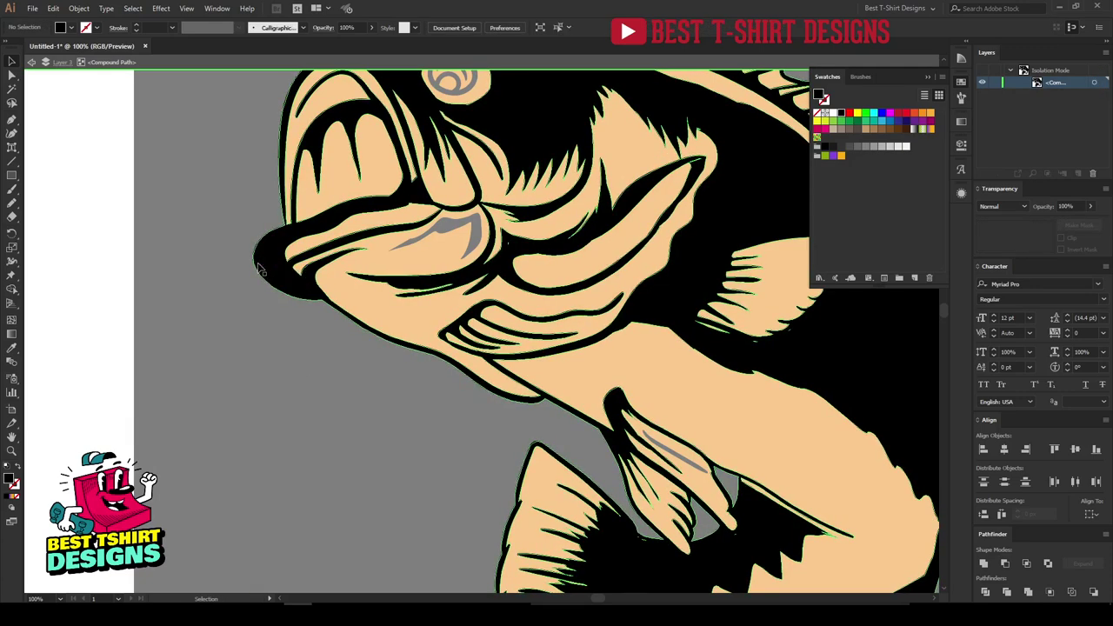
{"action": "left_click", "coordinate": [261, 273]}
{"action": "left_click", "coordinate": [1037, 239]}
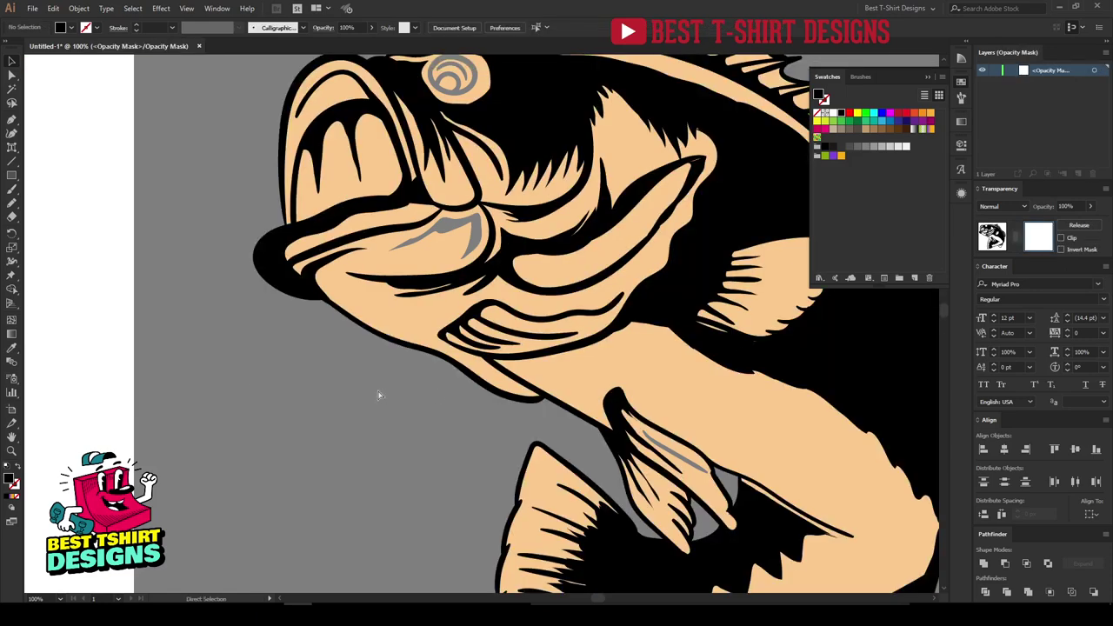
{"action": "key", "text": "ctrl+f"}
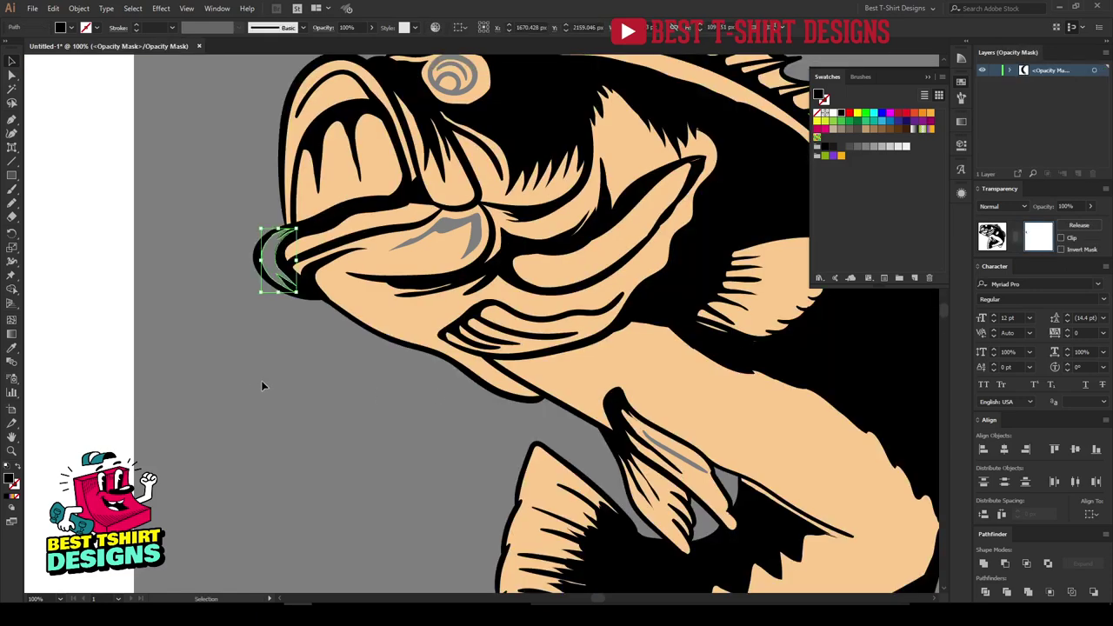
{"action": "left_click", "coordinate": [261, 383]}
{"action": "scroll", "coordinate": [278, 261], "scroll_direction": "up", "scroll_amount": 2}
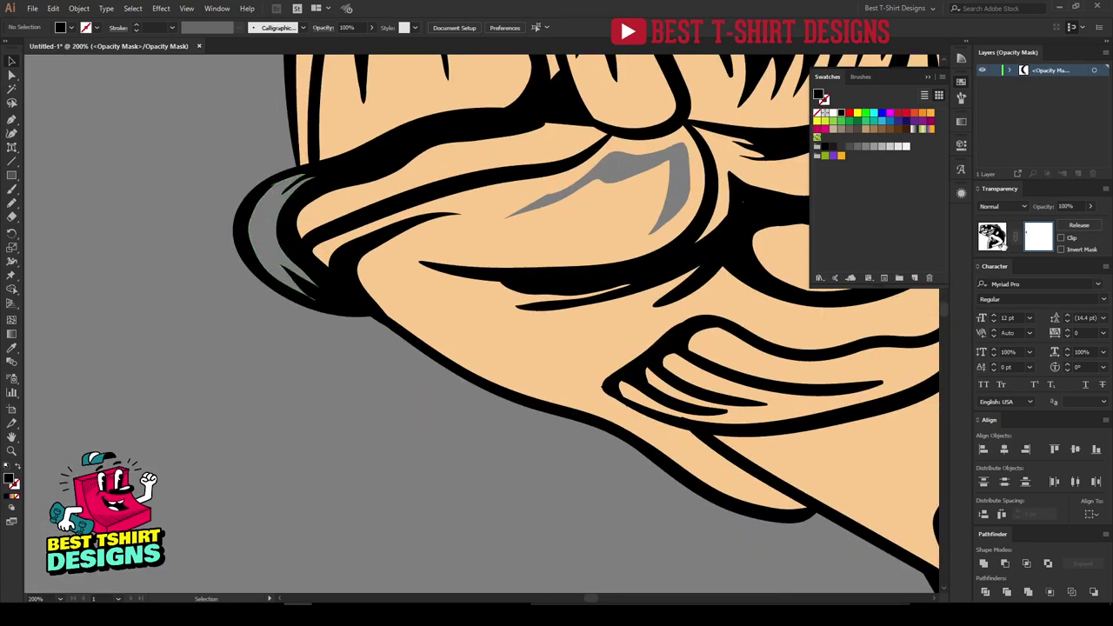
{"action": "left_click", "coordinate": [993, 238]}
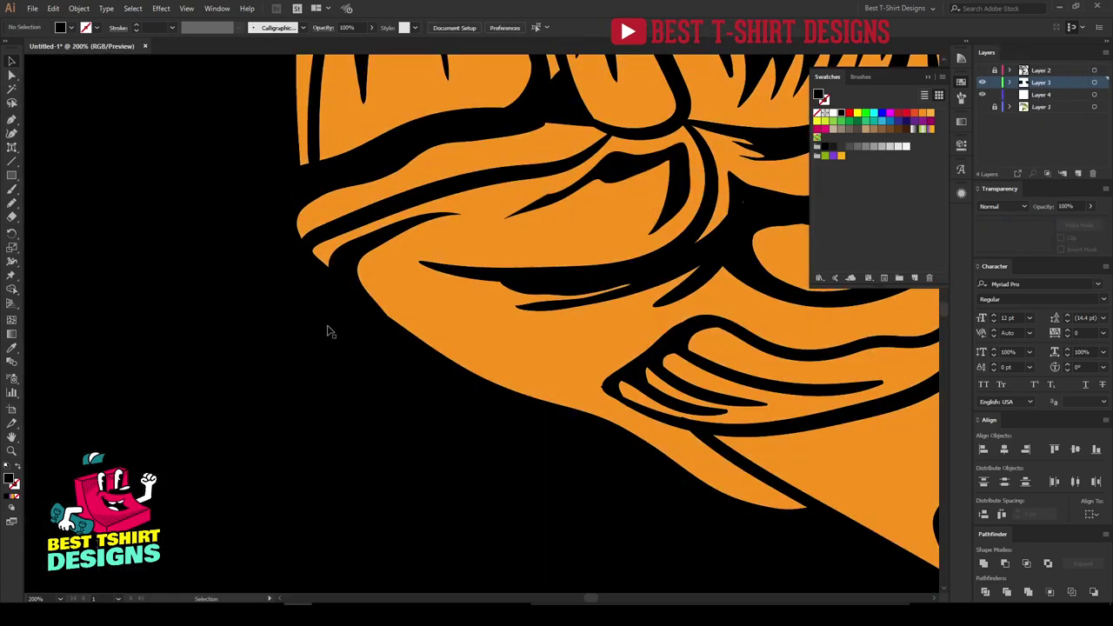
Isolate the black line art and draw a closed crescent around the lip cut-out, slightly larger than the gap, with the Pencil tool.
{"action": "double_click", "coordinate": [324, 204]}
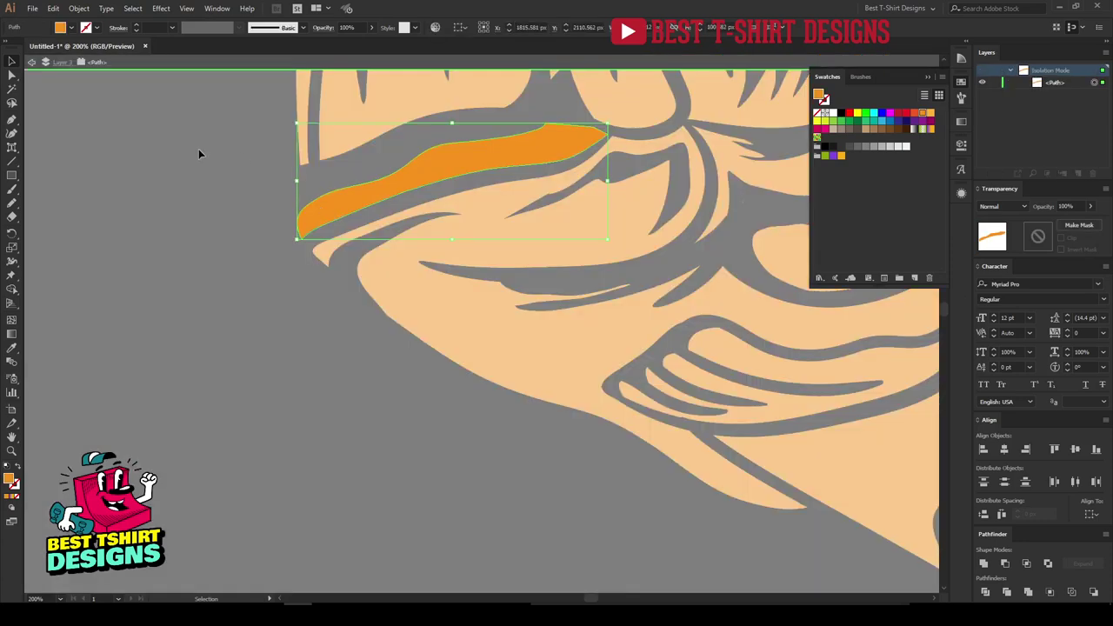
{"action": "double_click", "coordinate": [399, 395]}
{"action": "double_click", "coordinate": [351, 291]}
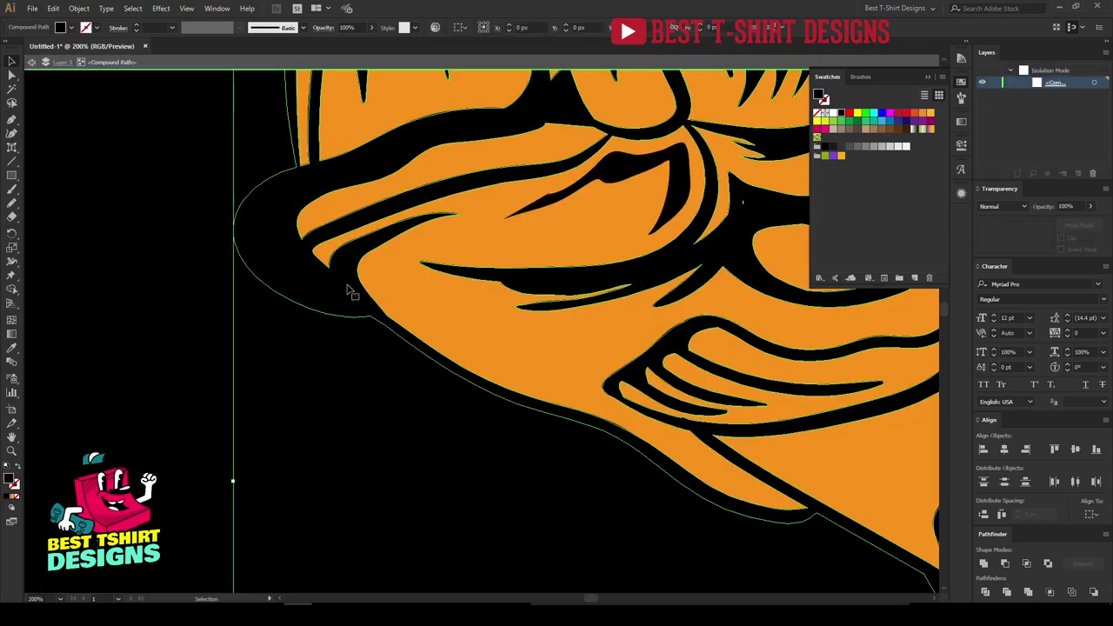
{"action": "scroll", "coordinate": [261, 150], "scroll_direction": "up", "scroll_amount": 2}
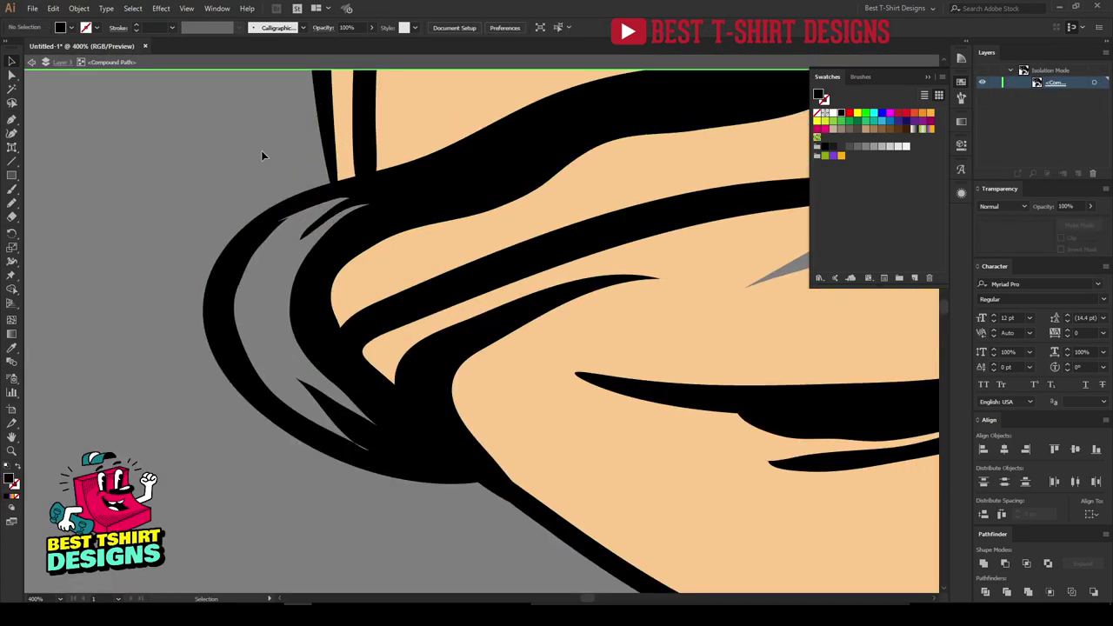
{"action": "key", "text": "i"}
{"action": "left_click", "coordinate": [705, 262]}
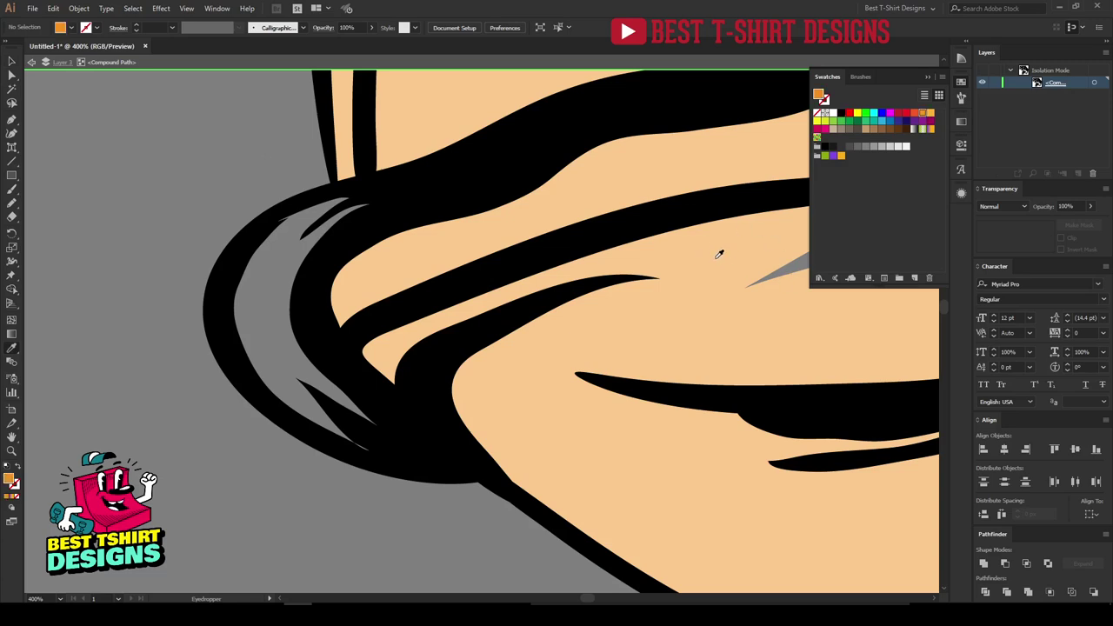
{"action": "key", "text": "n"}
{"action": "mouse_move", "coordinate": [412, 183]}
{"action": "left_mouse_down"}
{"action": "mouse_move", "coordinate": [320, 193]}
{"action": "mouse_move", "coordinate": [281, 212]}
{"action": "mouse_move", "coordinate": [223, 268]}
{"action": "mouse_move", "coordinate": [218, 298]}
{"action": "mouse_move", "coordinate": [263, 405]}
{"action": "mouse_move", "coordinate": [334, 448]}
{"action": "mouse_move", "coordinate": [412, 460]}
{"action": "mouse_move", "coordinate": [321, 323]}
{"action": "mouse_move", "coordinate": [347, 240]}
{"action": "mouse_move", "coordinate": [425, 171]}
{"action": "left_mouse_up"}
{"action": "key", "text": "v"}
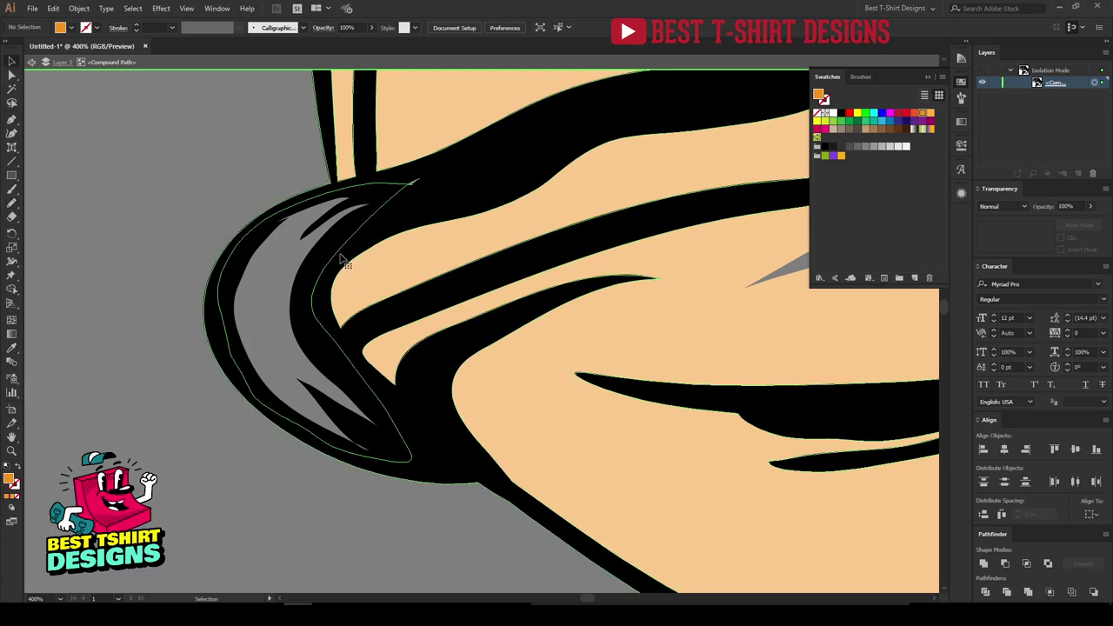
Cut the larger crescent out of the isolated line art and paste it in place behind the line art on Layer 3.
{"action": "left_click", "coordinate": [341, 259]}
{"action": "key", "text": "ctrl+x"}
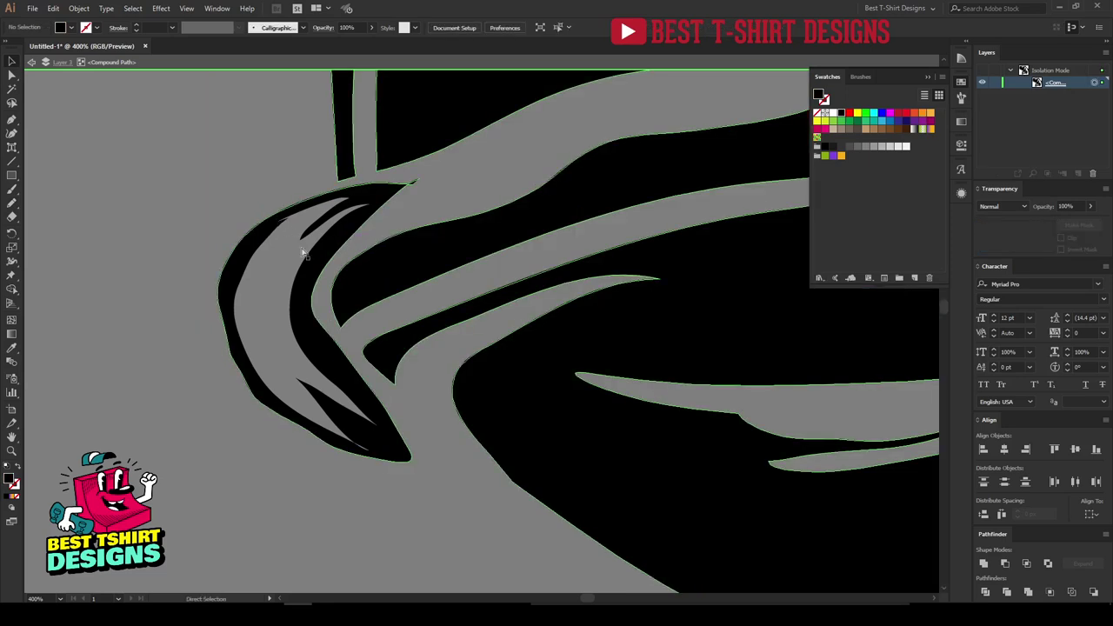
{"action": "key", "text": "ctrl+z"}
{"action": "left_click", "coordinate": [288, 260]}
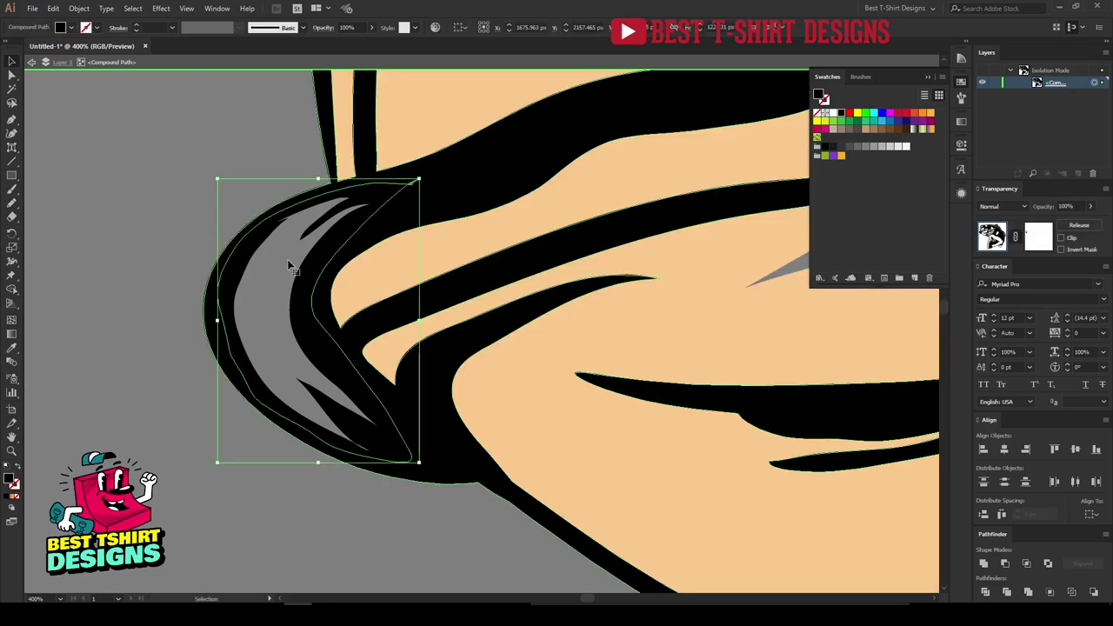
{"action": "key", "text": "ctrl+x"}
{"action": "double_click", "coordinate": [121, 181]}
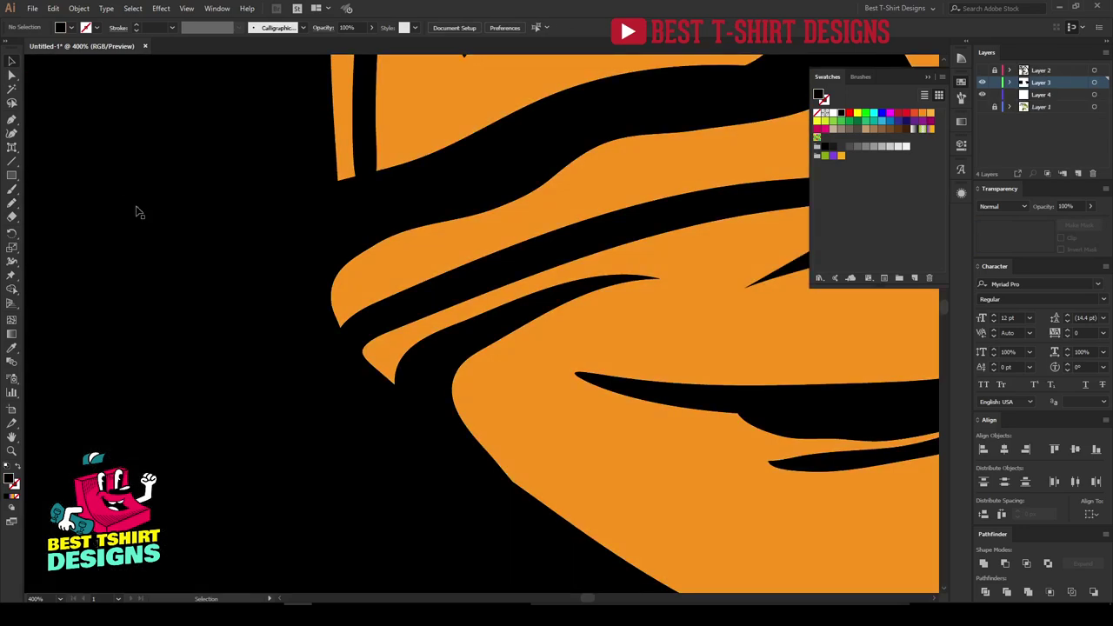
{"action": "left_click", "coordinate": [320, 291]}
{"action": "left_click", "coordinate": [320, 291]}
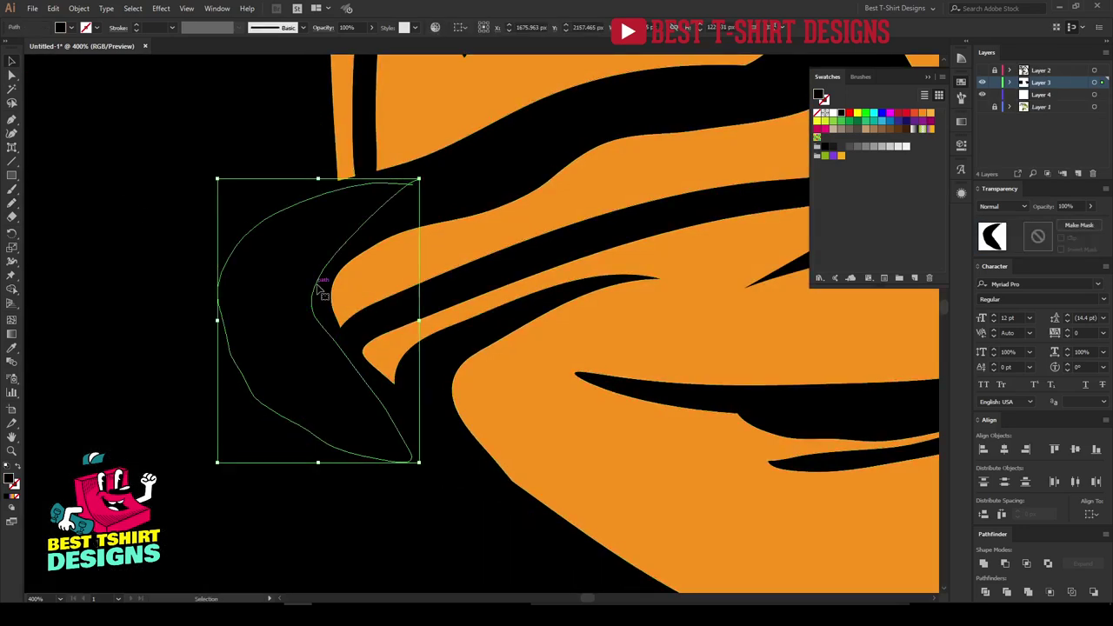
Fill the crescent behind the lip with the orange sampled from the fish and deselect everything.
{"action": "key", "text": "i"}
{"action": "left_click", "coordinate": [425, 252]}
{"action": "key", "text": "v"}
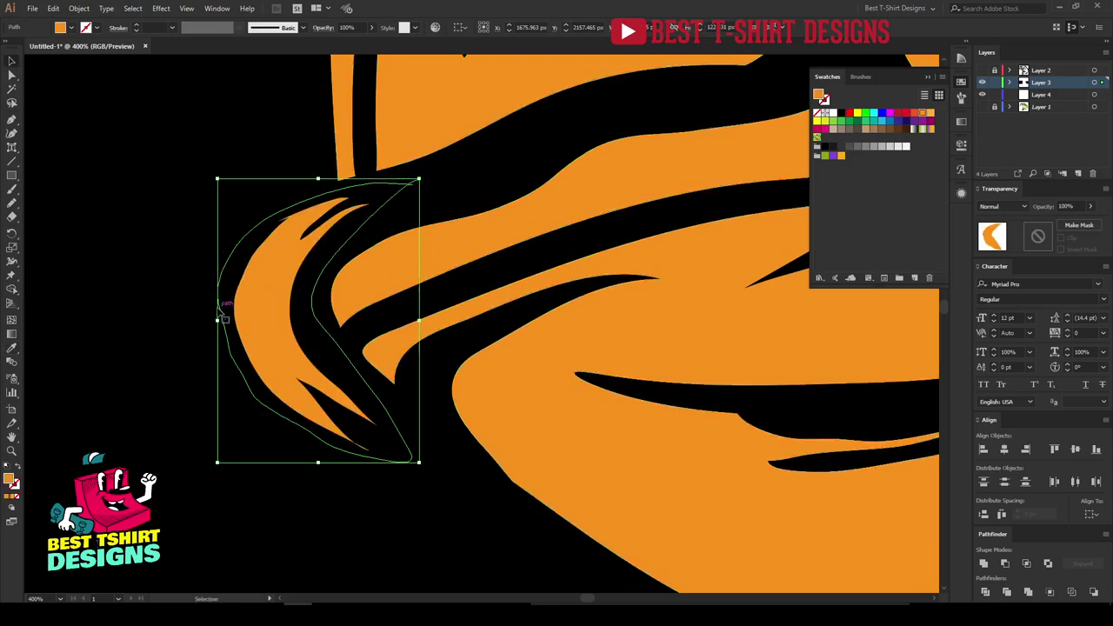
{"action": "left_click", "coordinate": [166, 276]}
{"action": "key", "text": "ctrl+minus"}
{"action": "key", "text": "ctrl+minus"}
{"action": "key", "text": "ctrl+minus"}
{"action": "key", "text": "ctrl+minus"}
{"action": "key", "text": "ctrl+minus"}
{"action": "key", "text": "ctrl+minus"}
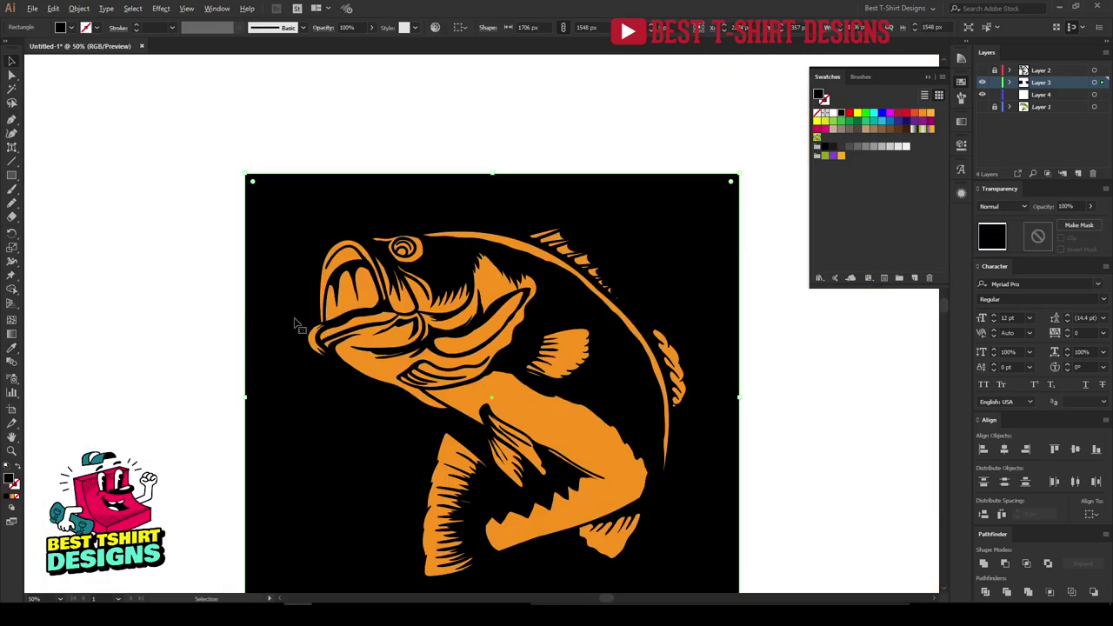
{"action": "left_click", "coordinate": [227, 293]}
{"action": "scroll", "coordinate": [226, 293], "scroll_direction": "down", "scroll_amount": 1}
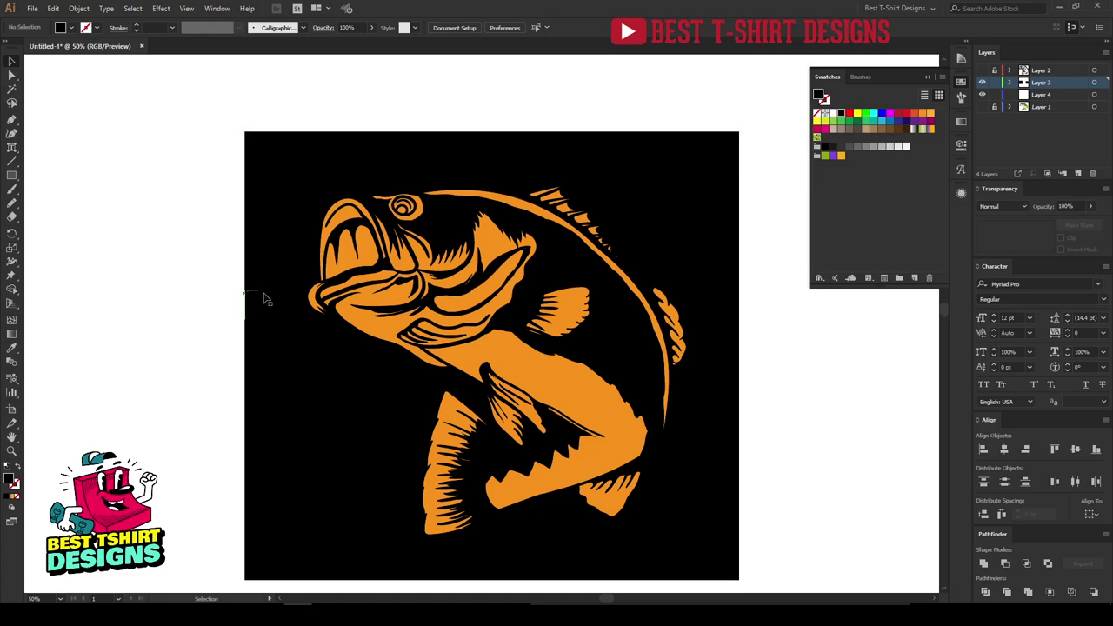
{"action": "left_click", "coordinate": [324, 294]}
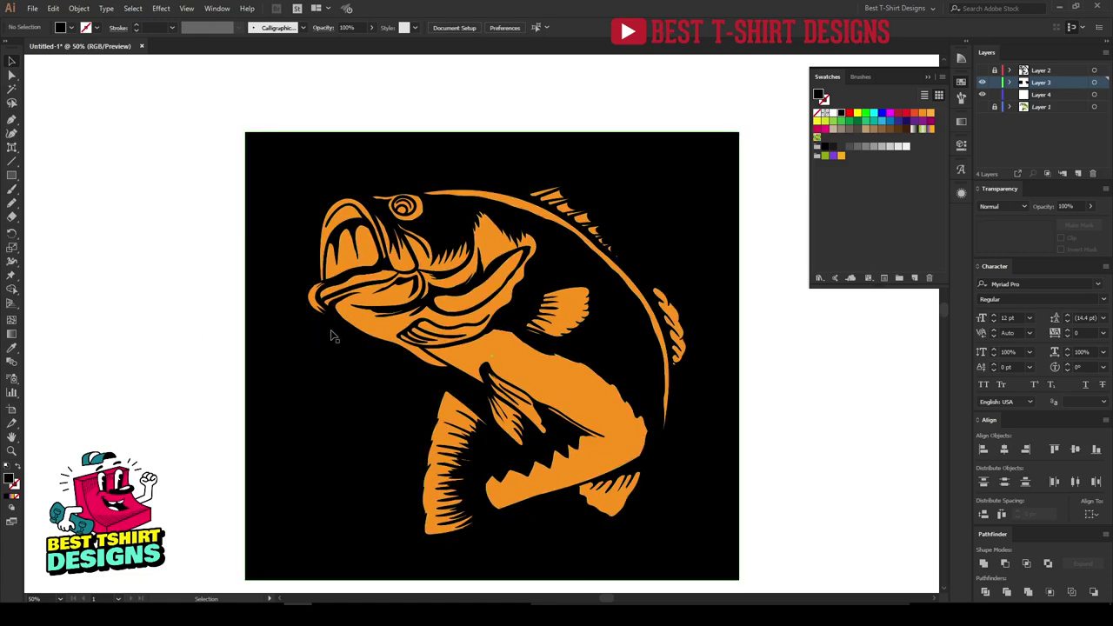
{"action": "left_click", "coordinate": [190, 305]}
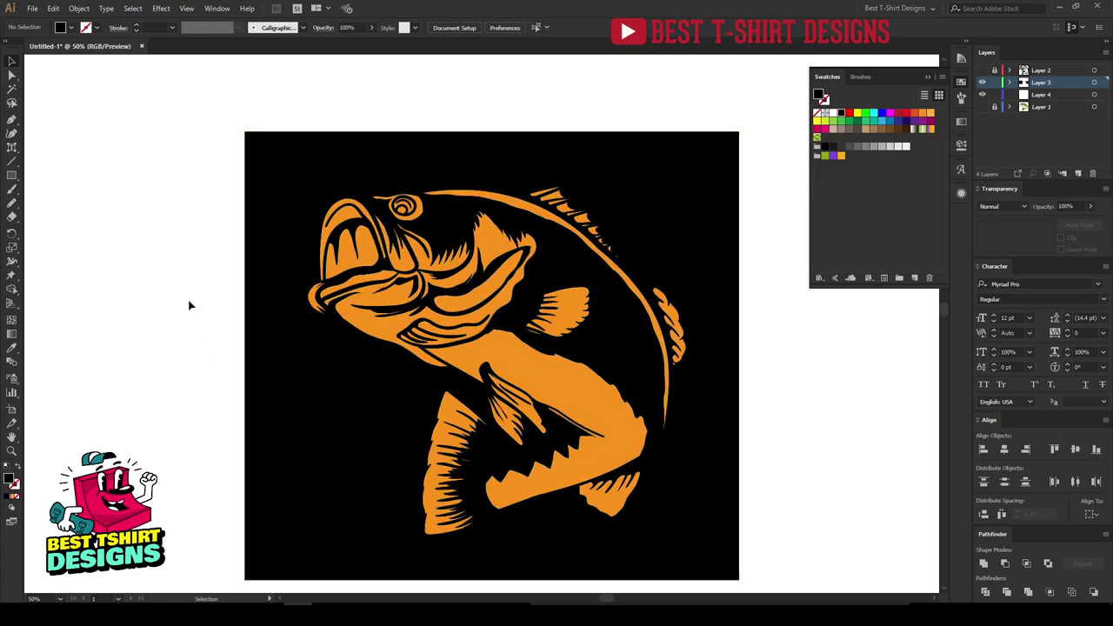
{"action": "scroll", "coordinate": [338, 334], "scroll_direction": "down", "scroll_amount": 1}
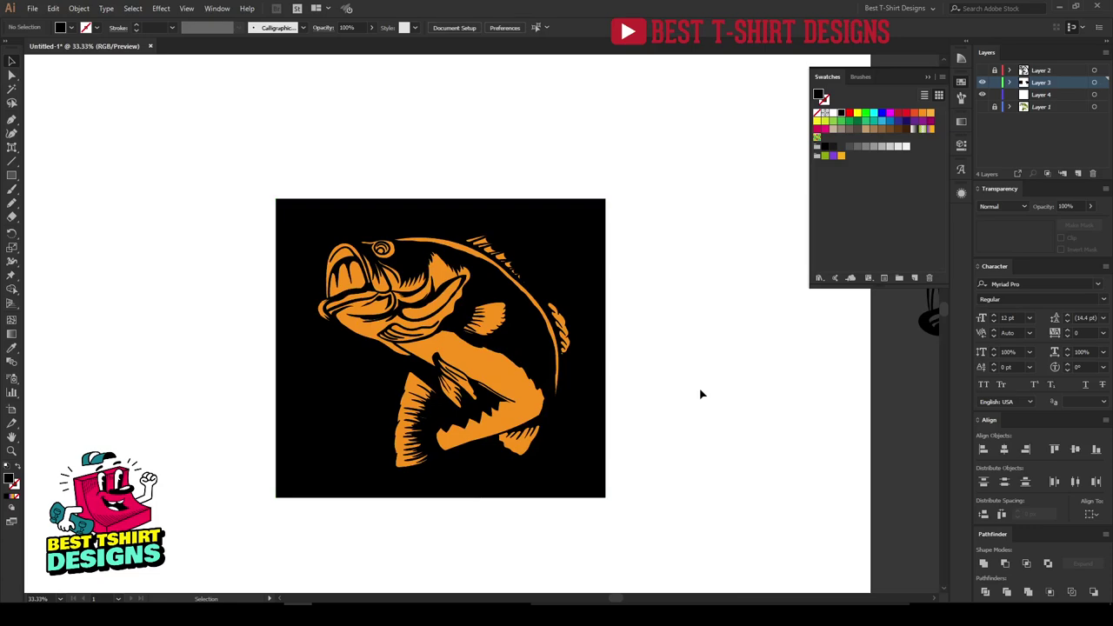
Open the black line art's opacity mask and draw a small jagged black highlight beside the pelvic fin tip with the Pencil tool.
{"action": "scroll", "coordinate": [540, 439], "scroll_direction": "up", "scroll_amount": 1}
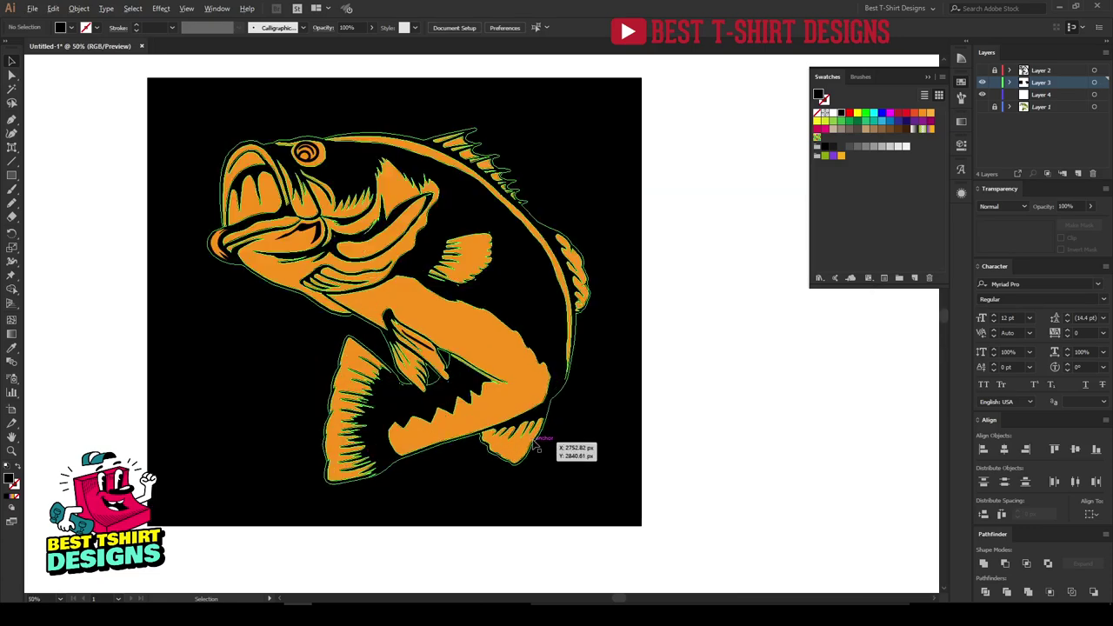
{"action": "scroll", "coordinate": [424, 394], "scroll_direction": "up", "scroll_amount": 3}
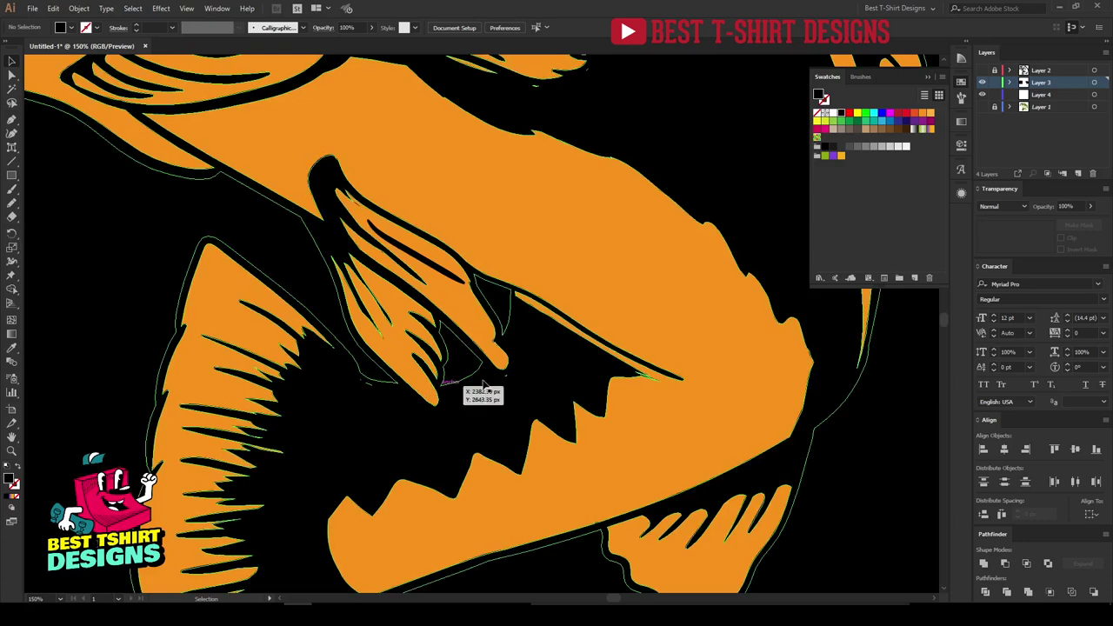
{"action": "left_click", "coordinate": [533, 346]}
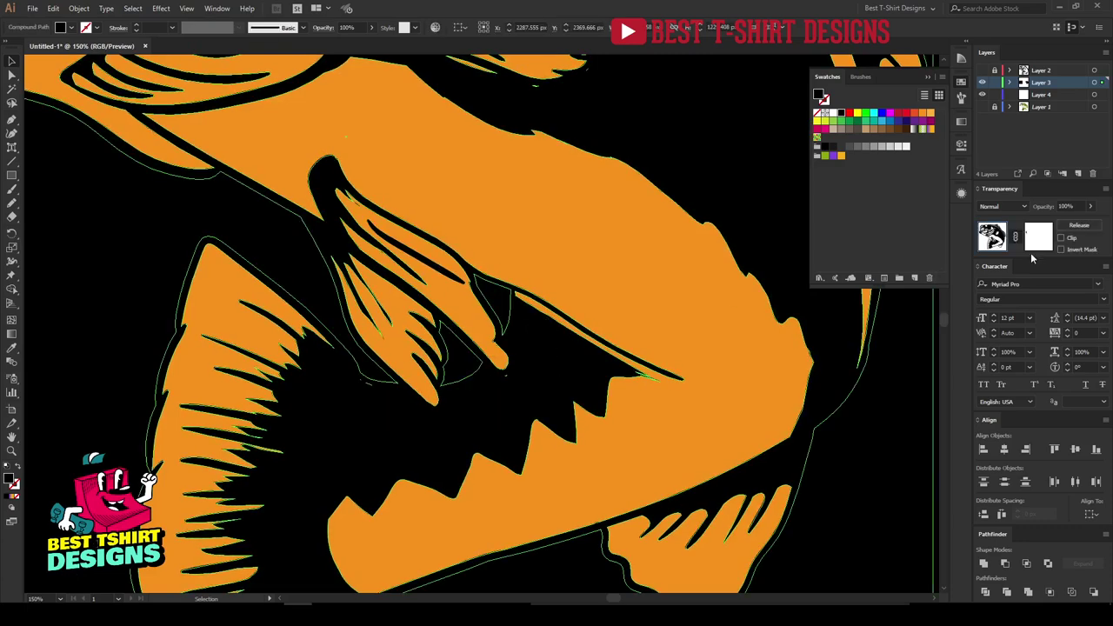
{"action": "left_click", "coordinate": [1036, 238]}
{"action": "scroll", "coordinate": [453, 347], "scroll_direction": "up", "scroll_amount": 2}
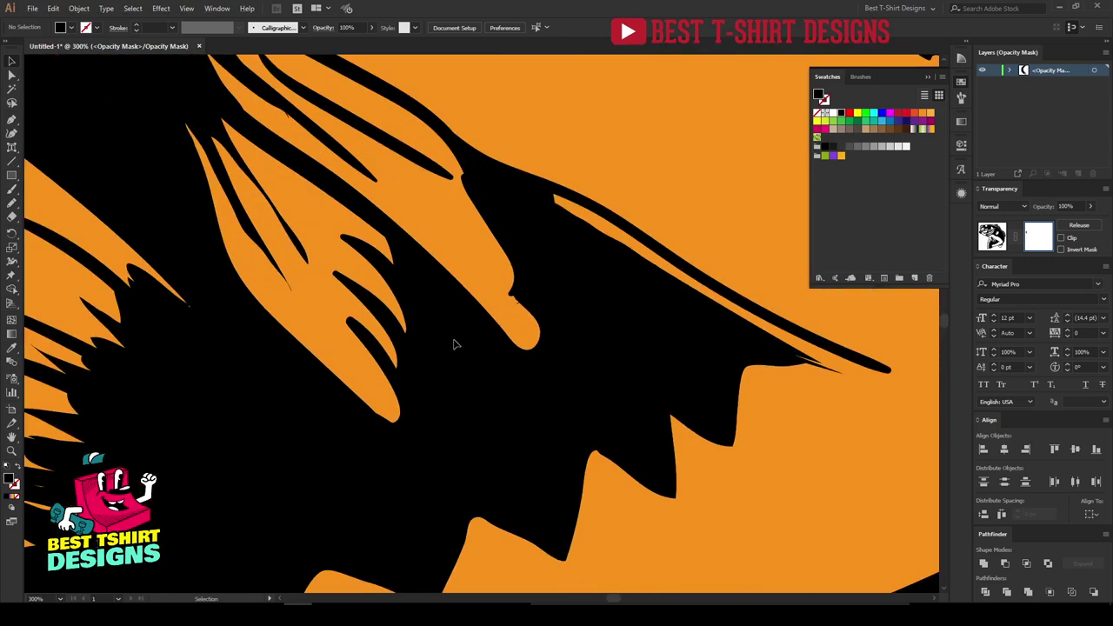
{"action": "key", "text": "n"}
{"action": "mouse_move", "coordinate": [555, 313]}
{"action": "left_mouse_down"}
{"action": "mouse_move", "coordinate": [597, 250]}
{"action": "mouse_move", "coordinate": [628, 267]}
{"action": "mouse_move", "coordinate": [601, 261]}
{"action": "mouse_move", "coordinate": [565, 315]}
{"action": "mouse_move", "coordinate": [555, 314]}
{"action": "left_mouse_up"}
{"action": "key", "text": "v"}
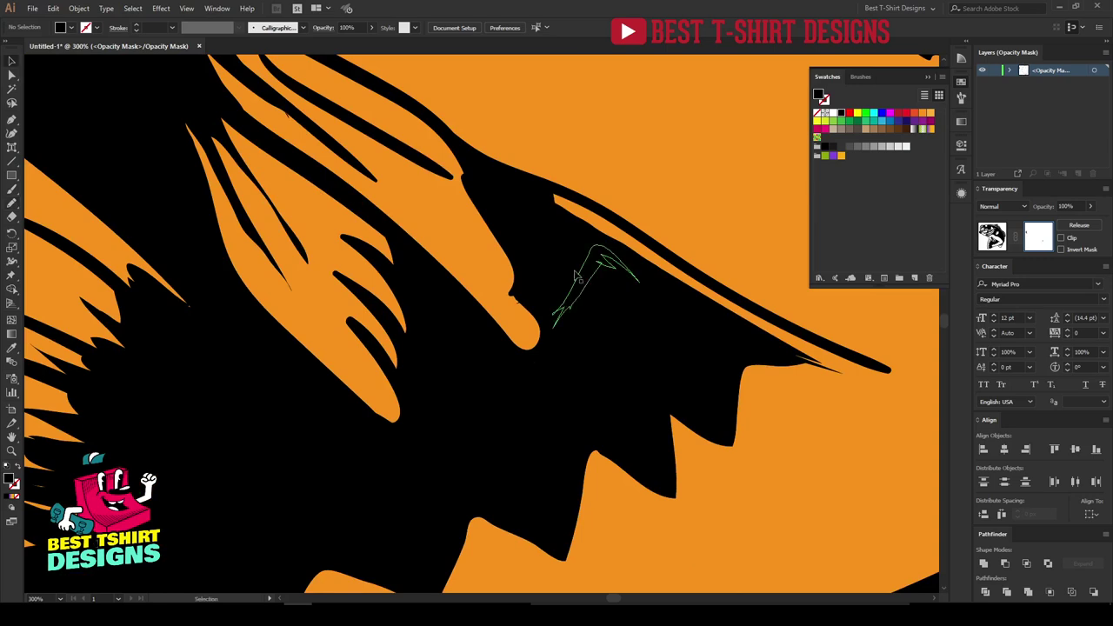
{"action": "left_click_drag", "start_coordinate": [570, 259], "coordinate": [636, 318]}
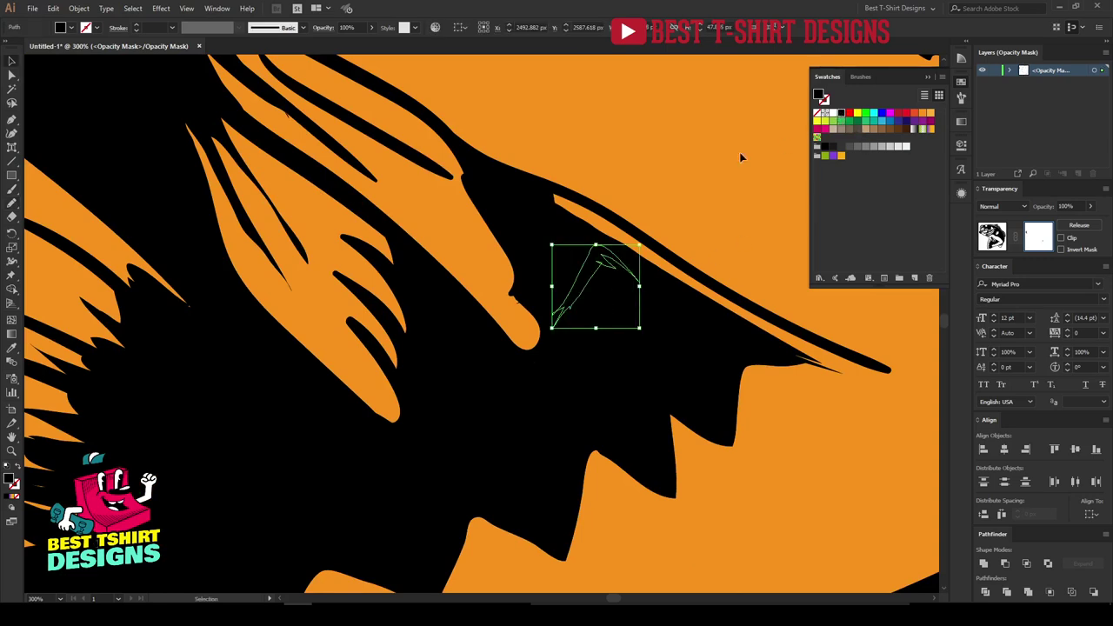
{"action": "left_click", "coordinate": [565, 247]}
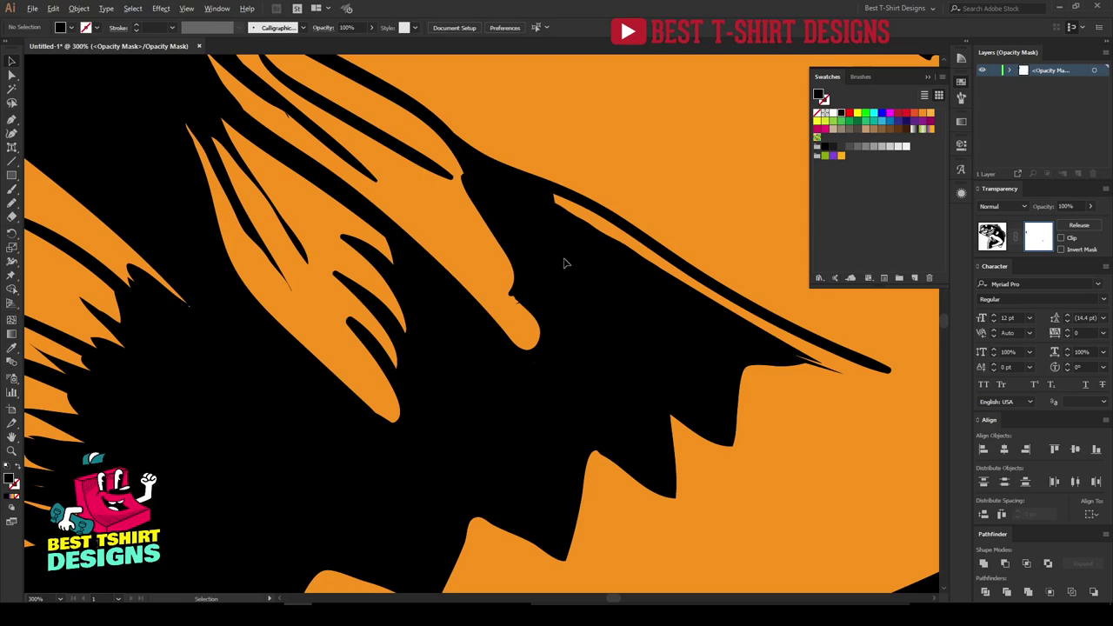
Return from the opacity mask to the artwork, fill the background rectangle with white and deselect everything.
{"action": "scroll", "coordinate": [564, 262], "scroll_direction": "down", "scroll_amount": 6}
{"action": "left_click", "coordinate": [997, 235]}
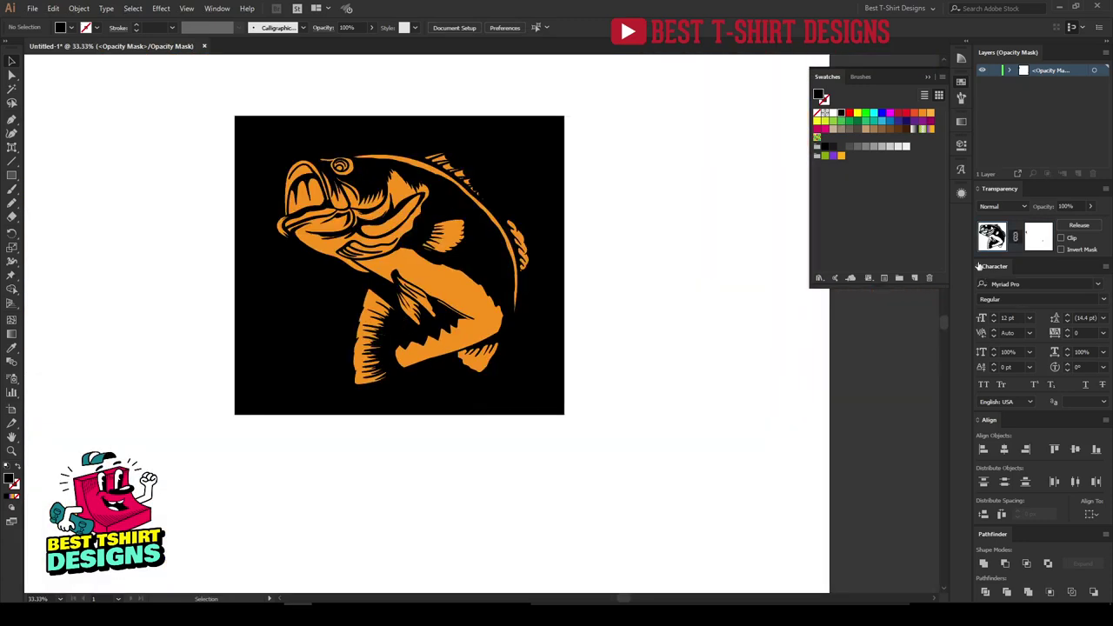
{"action": "left_click", "coordinate": [541, 379]}
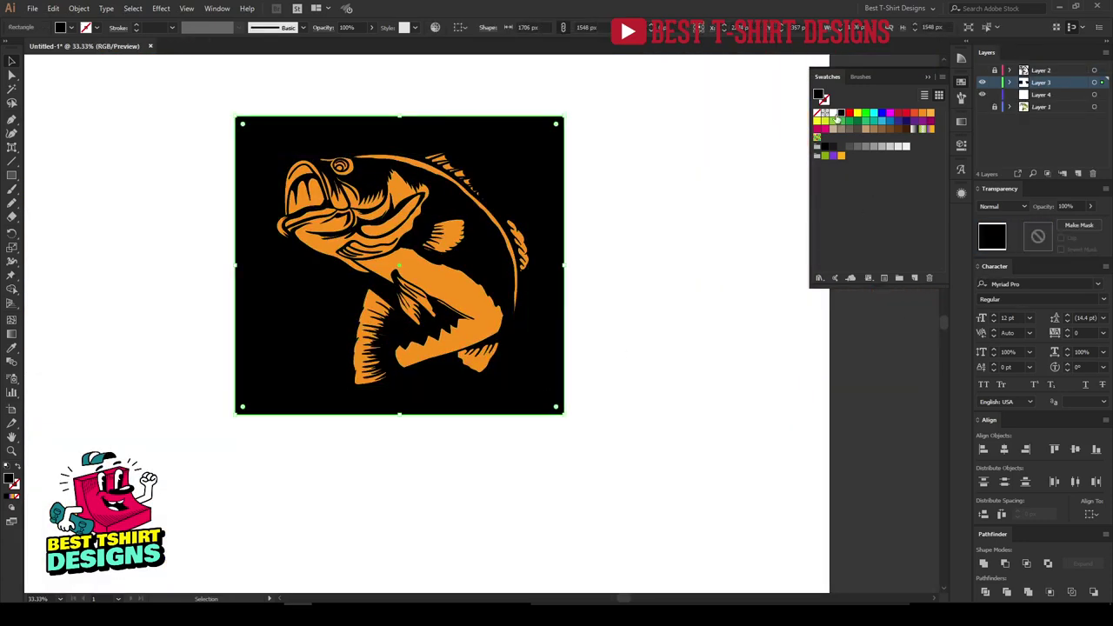
{"action": "left_click", "coordinate": [835, 115]}
{"action": "key", "text": "ctrl+shift+a"}
Reopen the line art's opacity mask and draw two jagged highlights along the body edge beneath the pelvic fin with the Pencil tool.
{"action": "scroll", "coordinate": [442, 352], "scroll_direction": "up", "scroll_amount": 4}
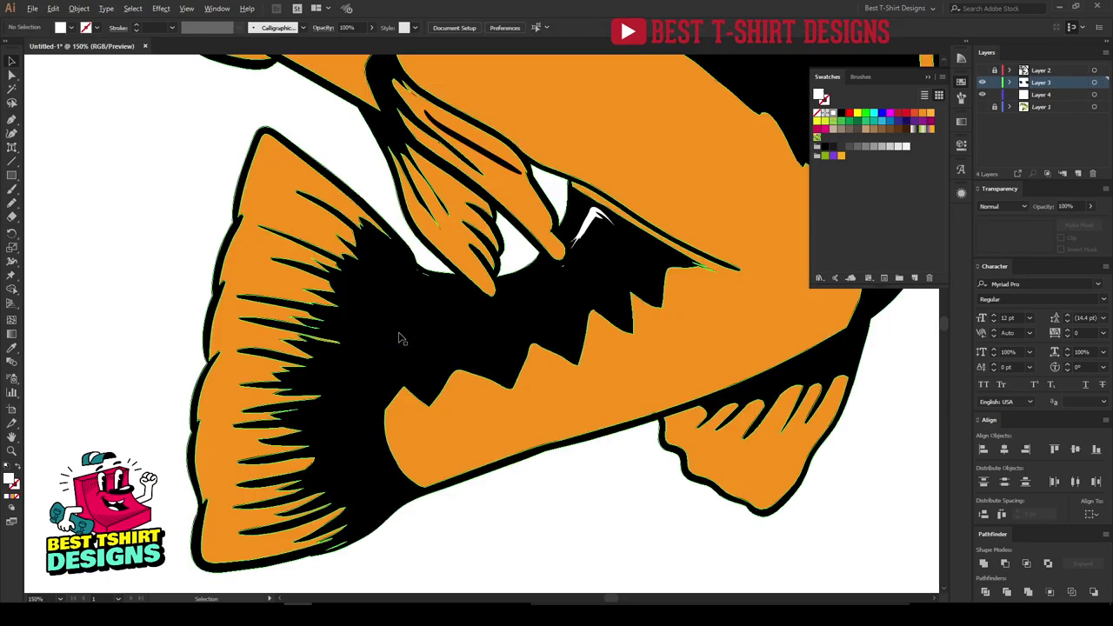
{"action": "left_click", "coordinate": [581, 259]}
{"action": "left_click", "coordinate": [1038, 239]}
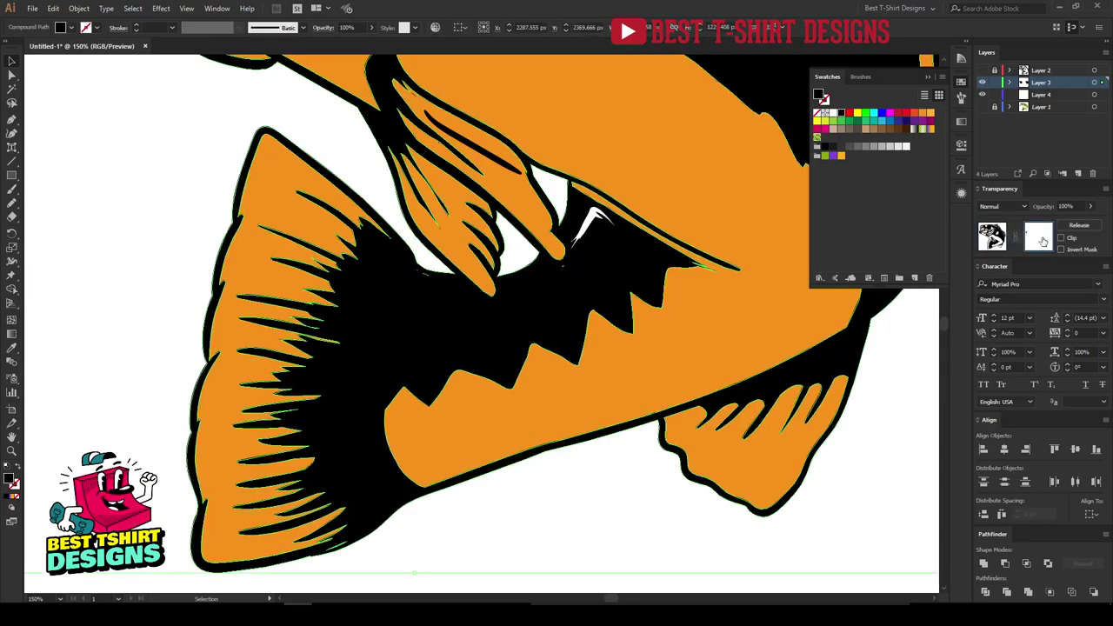
{"action": "scroll", "coordinate": [520, 258], "scroll_direction": "up", "scroll_amount": 2}
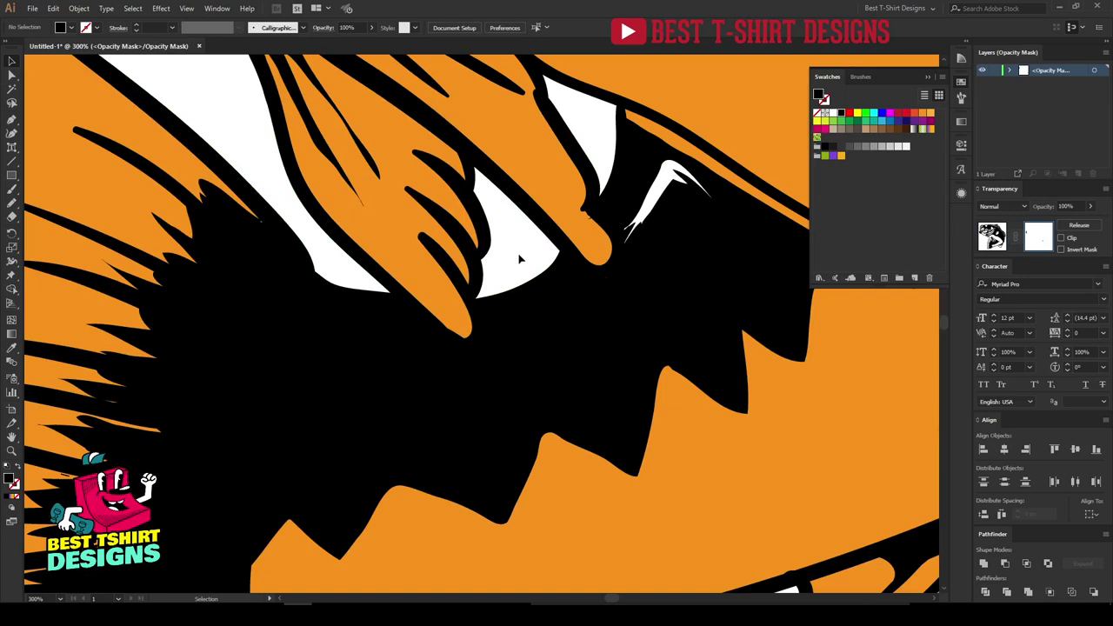
{"action": "key", "text": "n"}
{"action": "left_click_drag", "start_coordinate": [491, 313], "coordinate": [574, 274]}
{"action": "left_click_drag", "start_coordinate": [575, 289], "coordinate": [494, 321]}
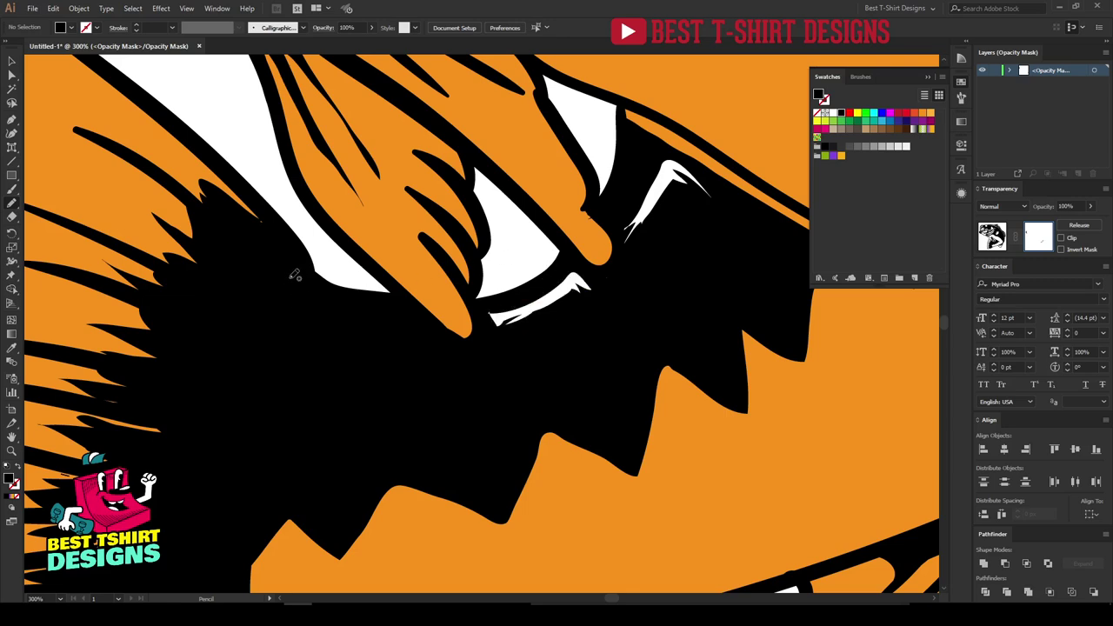
{"action": "mouse_move", "coordinate": [264, 253]}
{"action": "left_mouse_down"}
{"action": "mouse_move", "coordinate": [319, 297]}
{"action": "mouse_move", "coordinate": [398, 306]}
{"action": "mouse_move", "coordinate": [427, 335]}
{"action": "mouse_move", "coordinate": [386, 316]}
{"action": "mouse_move", "coordinate": [295, 306]}
{"action": "mouse_move", "coordinate": [267, 259]}
{"action": "left_mouse_up"}
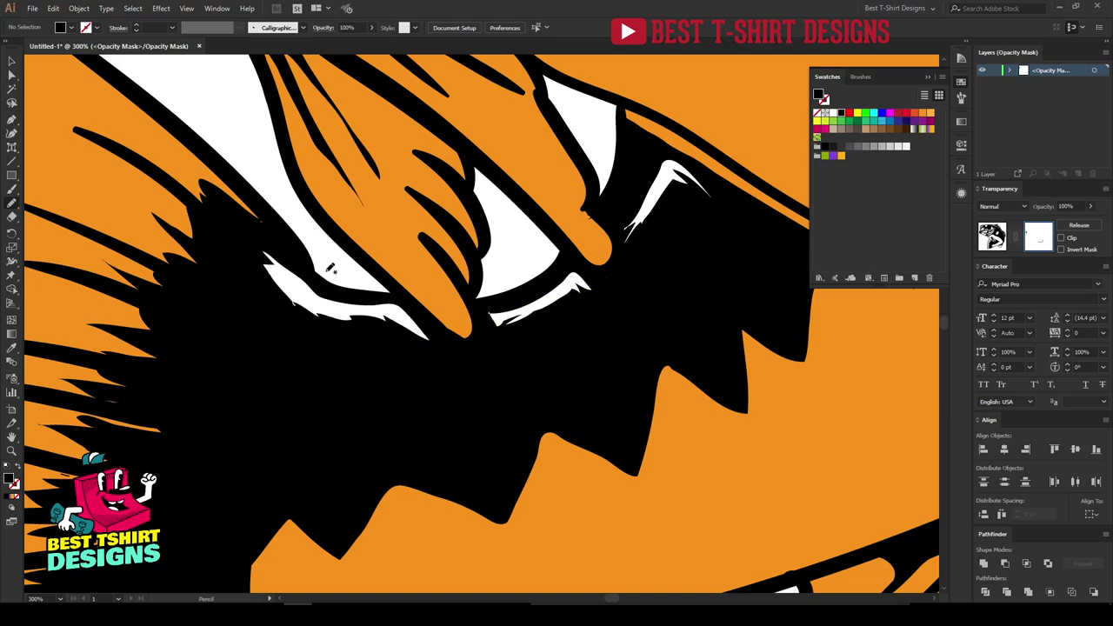
Draw a curved, jagged highlight in the mask on the black bump between the mouth and the eye.
{"action": "scroll", "coordinate": [329, 270], "scroll_direction": "down", "scroll_amount": 3}
{"action": "scroll", "coordinate": [422, 442], "scroll_direction": "down", "scroll_amount": 1}
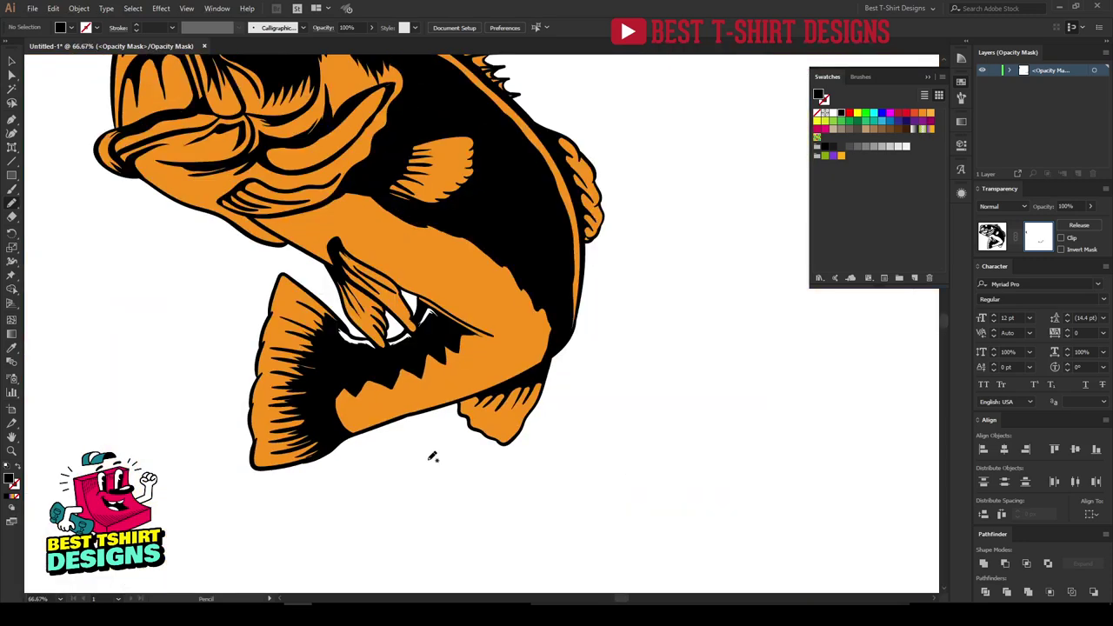
{"action": "scroll", "coordinate": [432, 457], "scroll_direction": "up", "scroll_amount": 1}
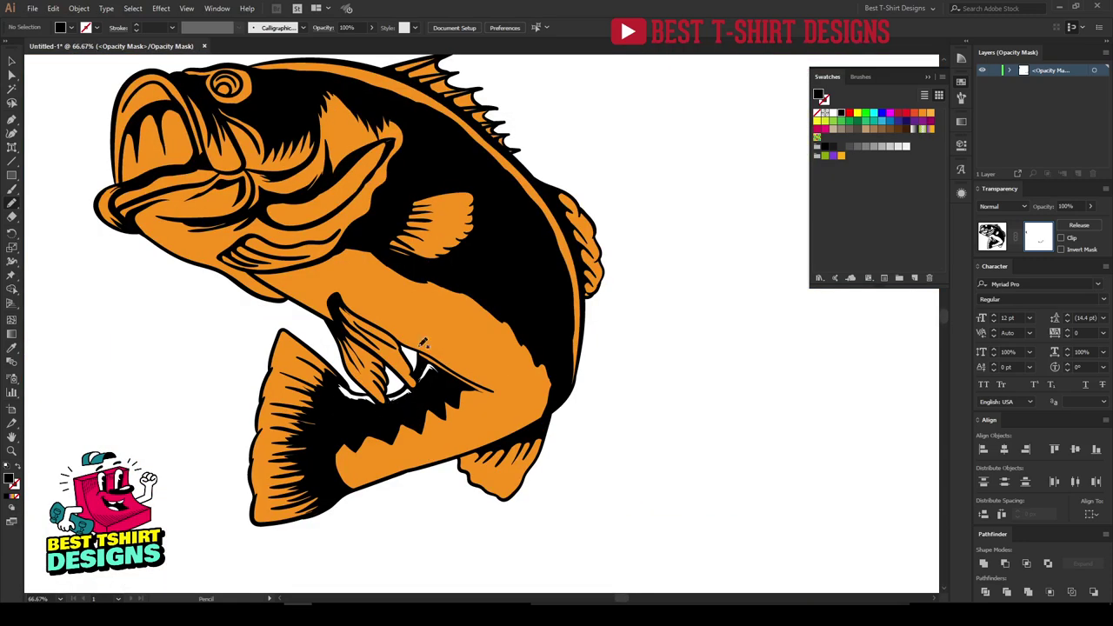
{"action": "scroll", "coordinate": [444, 287], "scroll_direction": "up", "scroll_amount": 2}
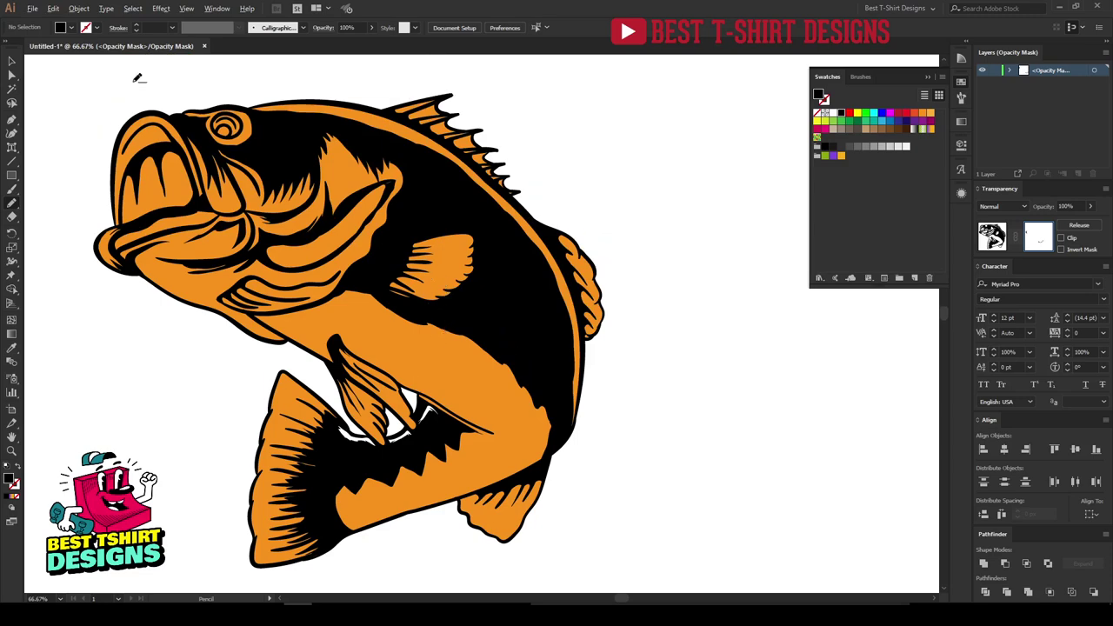
{"action": "scroll", "coordinate": [118, 99], "scroll_direction": "up", "scroll_amount": 3}
{"action": "scroll", "coordinate": [118, 99], "scroll_direction": "up", "scroll_amount": 4}
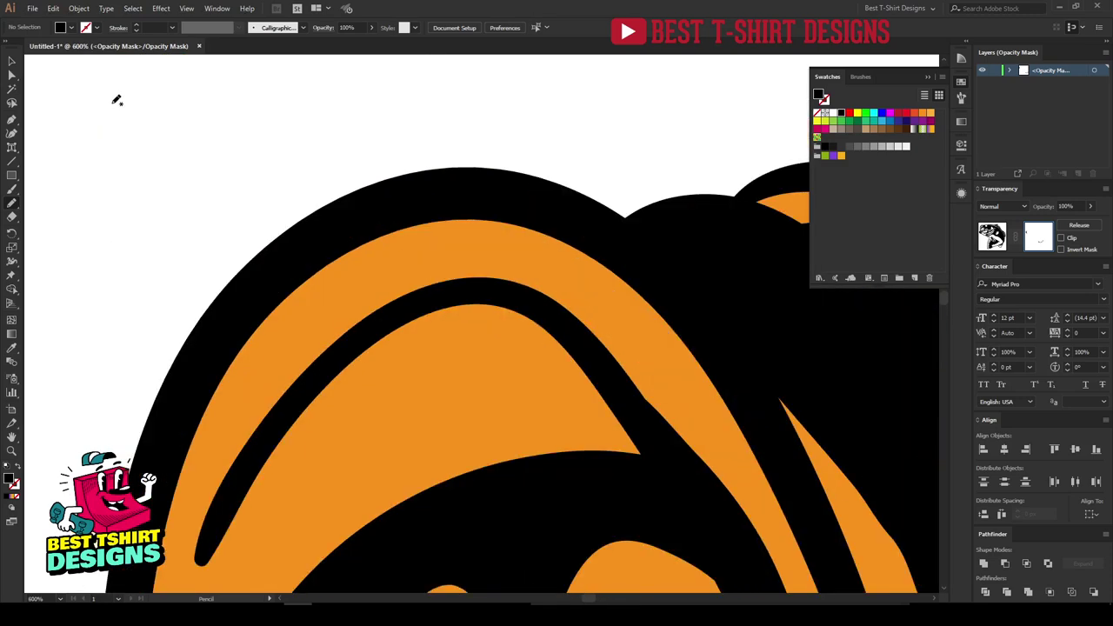
{"action": "left_click_drag", "start_coordinate": [771, 154], "coordinate": [363, 149]}
{"action": "mouse_move", "coordinate": [316, 283]}
{"action": "left_mouse_down"}
{"action": "mouse_move", "coordinate": [287, 228]}
{"action": "mouse_move", "coordinate": [360, 218]}
{"action": "mouse_move", "coordinate": [398, 241]}
{"action": "mouse_move", "coordinate": [329, 236]}
{"action": "mouse_move", "coordinate": [314, 258]}
{"action": "mouse_move", "coordinate": [315, 287]}
{"action": "left_mouse_up"}
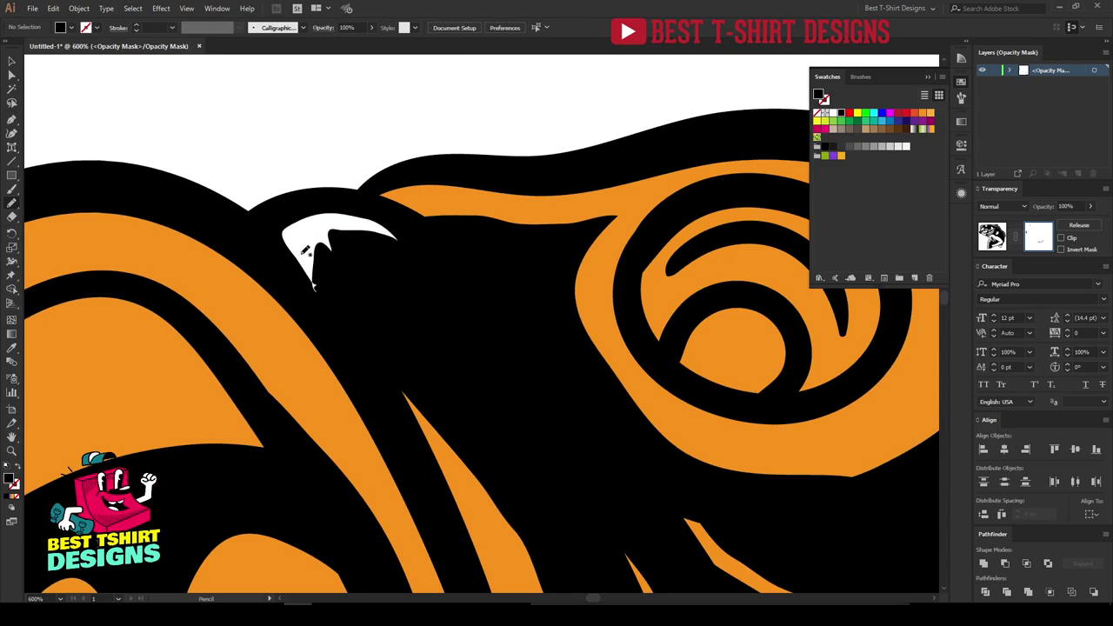
Examine the dorsal fins, the back and the pelvic fin area for spots that need highlights.
{"action": "scroll", "coordinate": [304, 250], "scroll_direction": "down", "scroll_amount": 6}
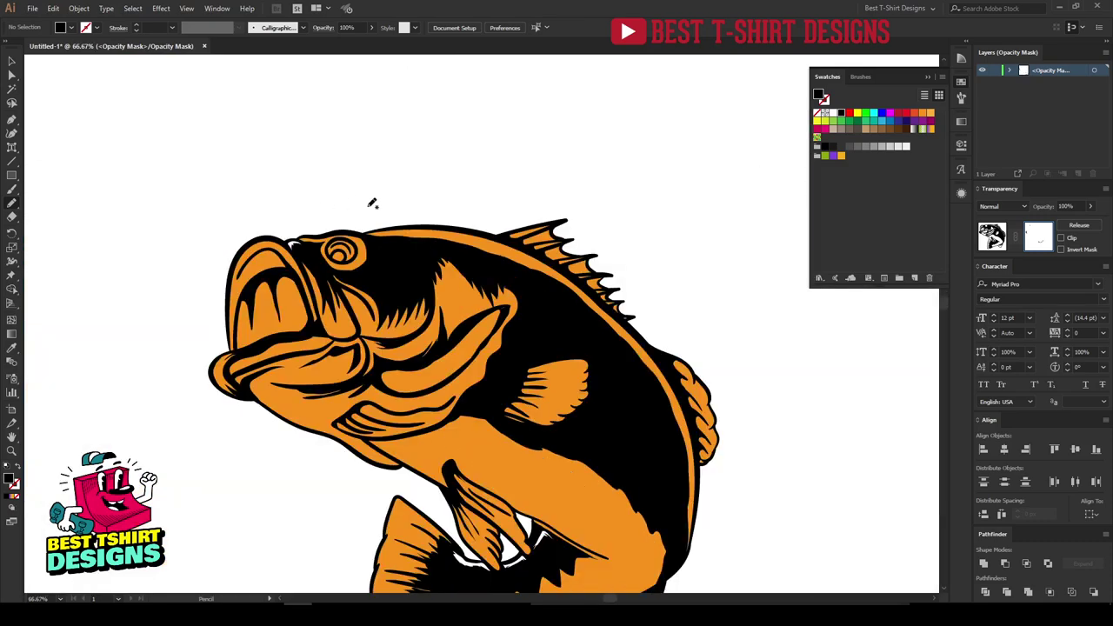
{"action": "scroll", "coordinate": [606, 233], "scroll_direction": "up", "scroll_amount": 4}
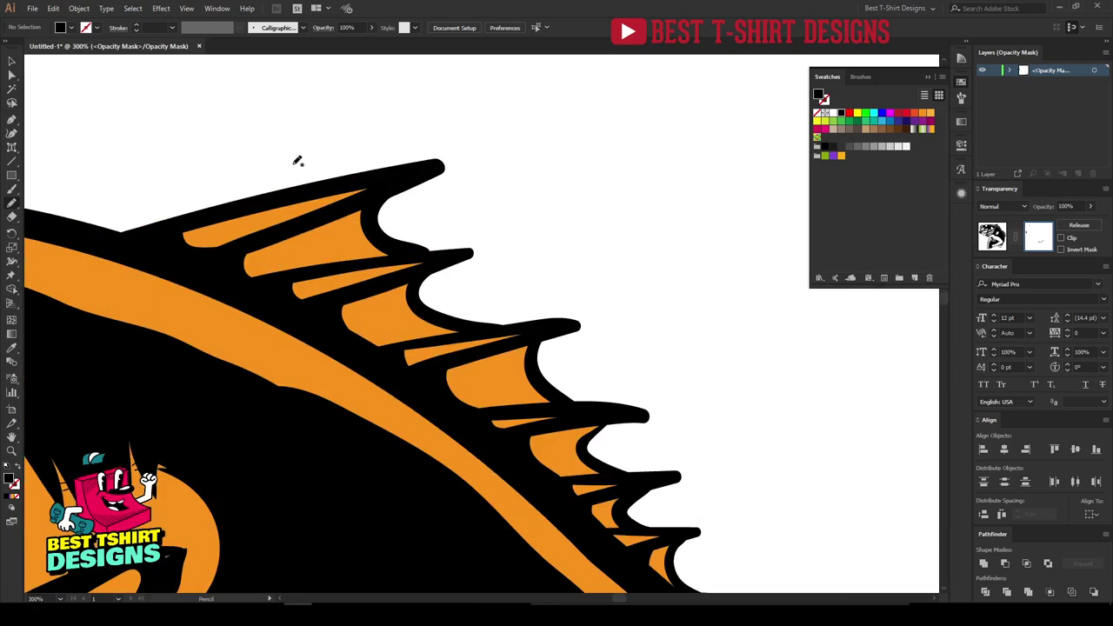
{"action": "scroll", "coordinate": [297, 161], "scroll_direction": "up", "scroll_amount": 1}
{"action": "scroll", "coordinate": [298, 161], "scroll_direction": "down", "scroll_amount": 5}
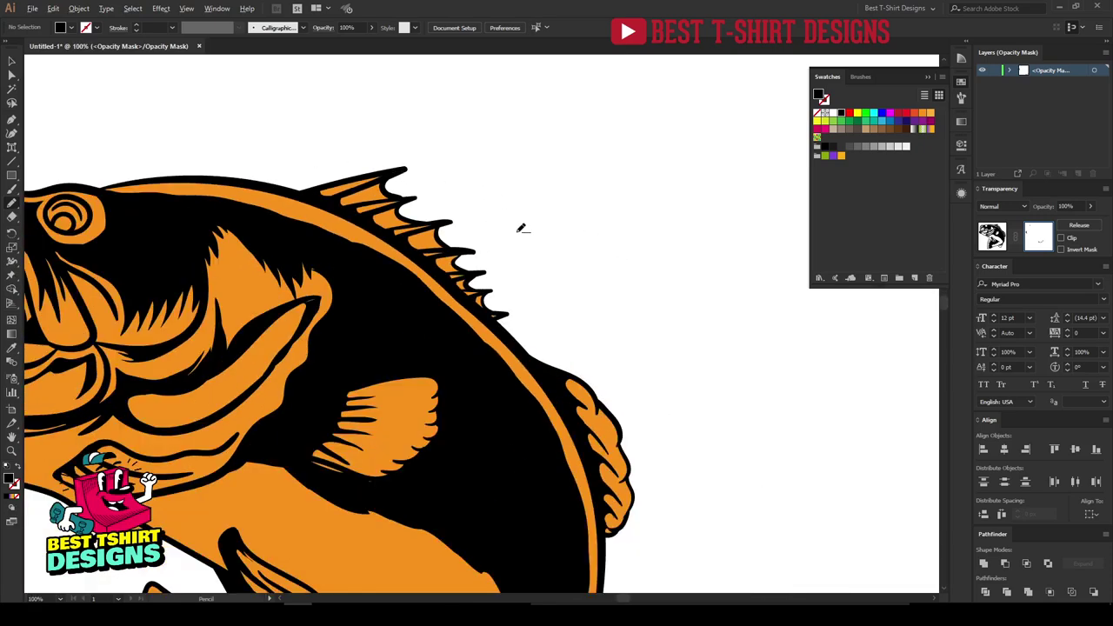
{"action": "scroll", "coordinate": [540, 332], "scroll_direction": "up", "scroll_amount": 4}
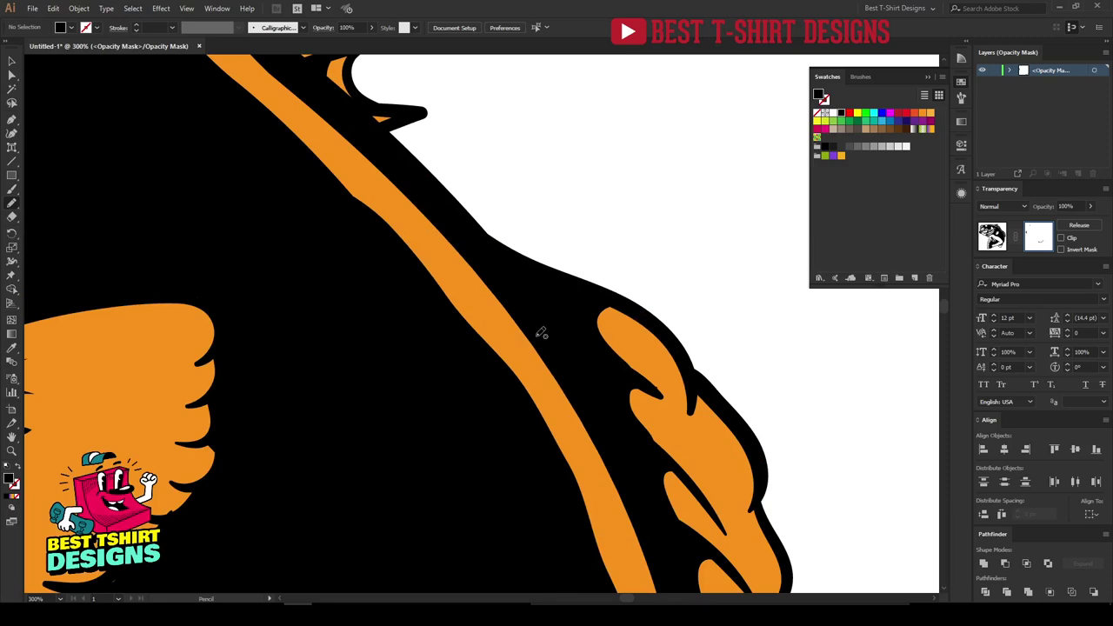
{"action": "left_click_drag", "start_coordinate": [555, 168], "coordinate": [491, 228]}
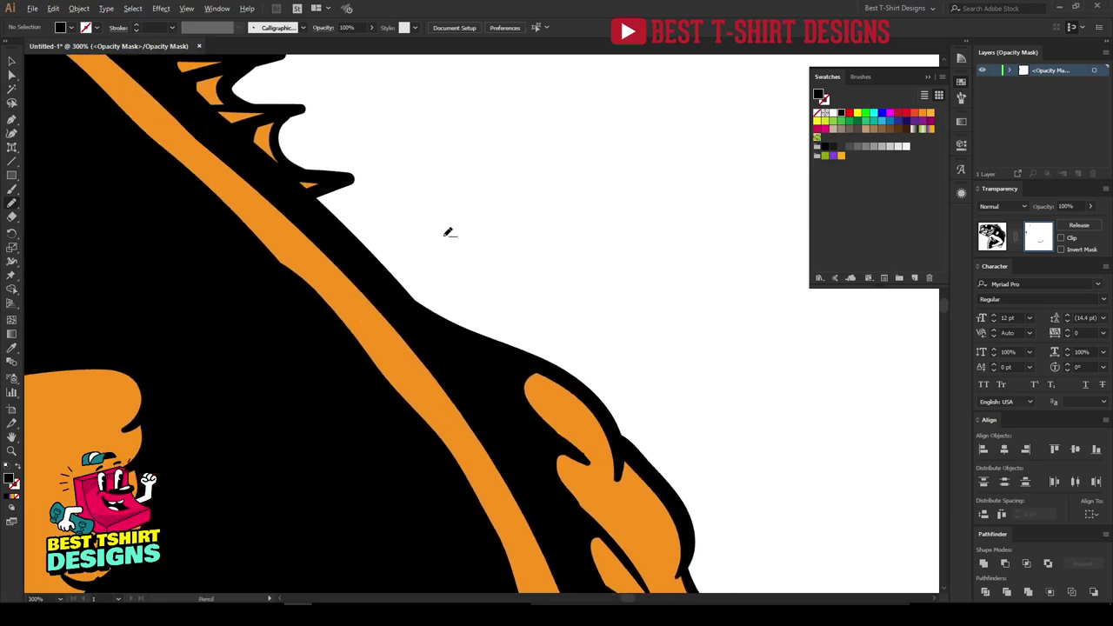
{"action": "scroll", "coordinate": [448, 232], "scroll_direction": "down", "scroll_amount": 5}
{"action": "key", "text": "v"}
{"action": "scroll", "coordinate": [391, 287], "scroll_direction": "up", "scroll_amount": 2}
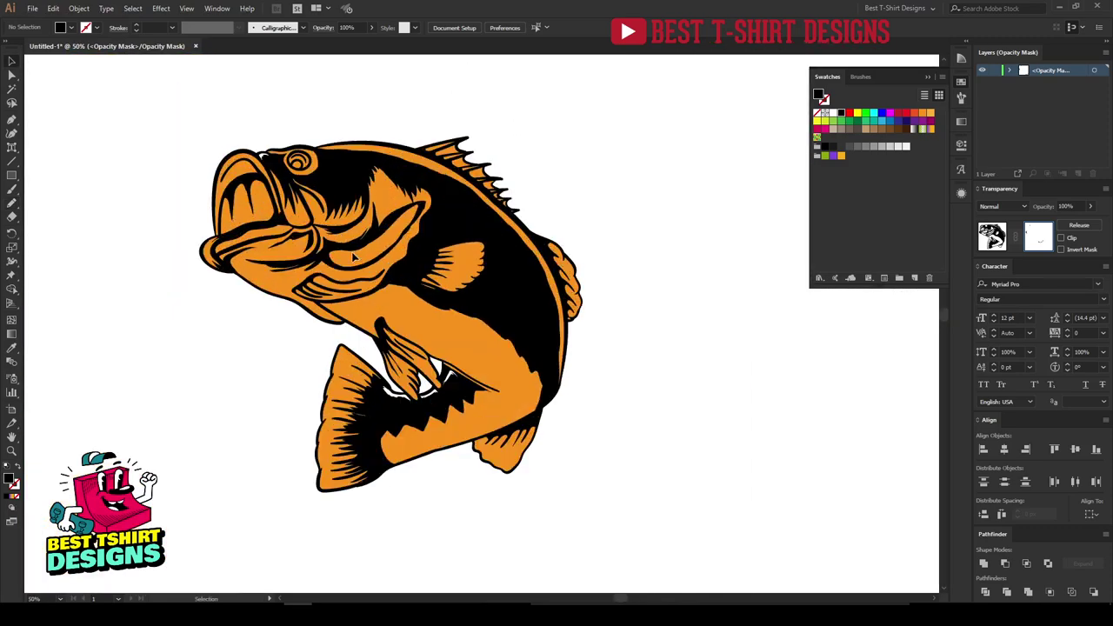
{"action": "scroll", "coordinate": [416, 398], "scroll_direction": "up", "scroll_amount": 4}
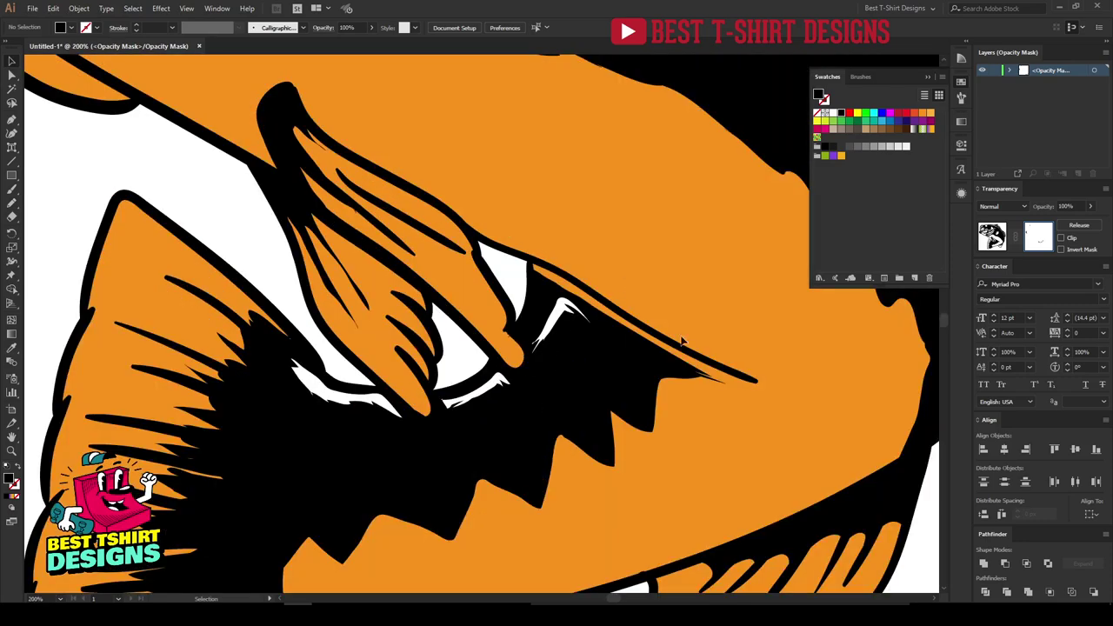
Leave the opacity mask and draw a closed white shape covering the highlight gaps beneath the pelvic fin with the Pencil tool.
{"action": "left_click", "coordinate": [990, 239]}
{"action": "left_click", "coordinate": [466, 365]}
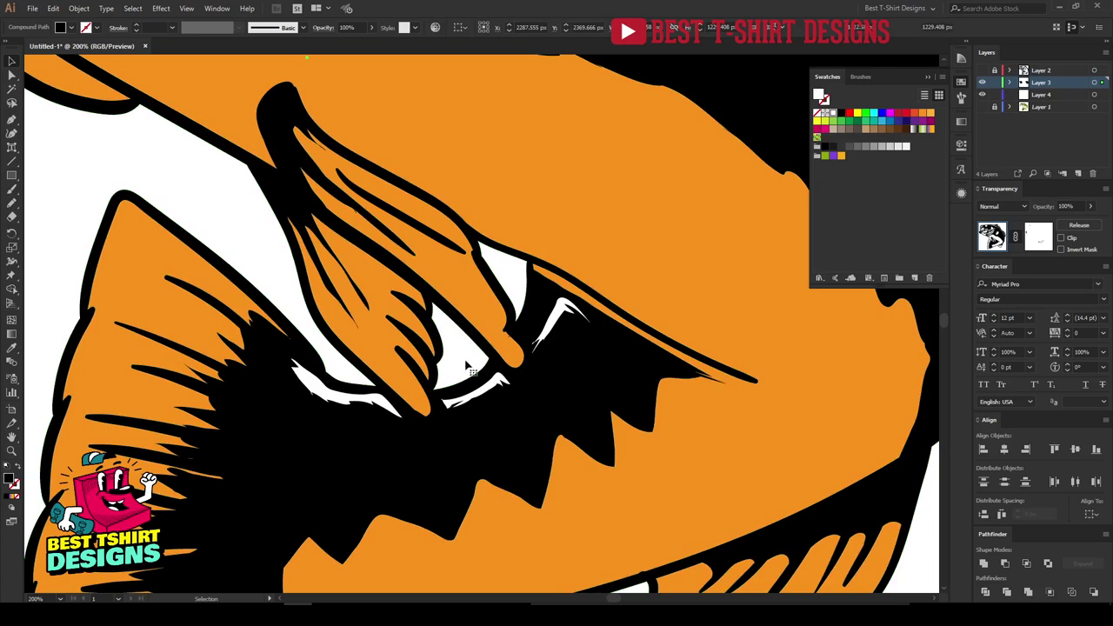
{"action": "left_click", "coordinate": [468, 367]}
{"action": "key", "text": "n"}
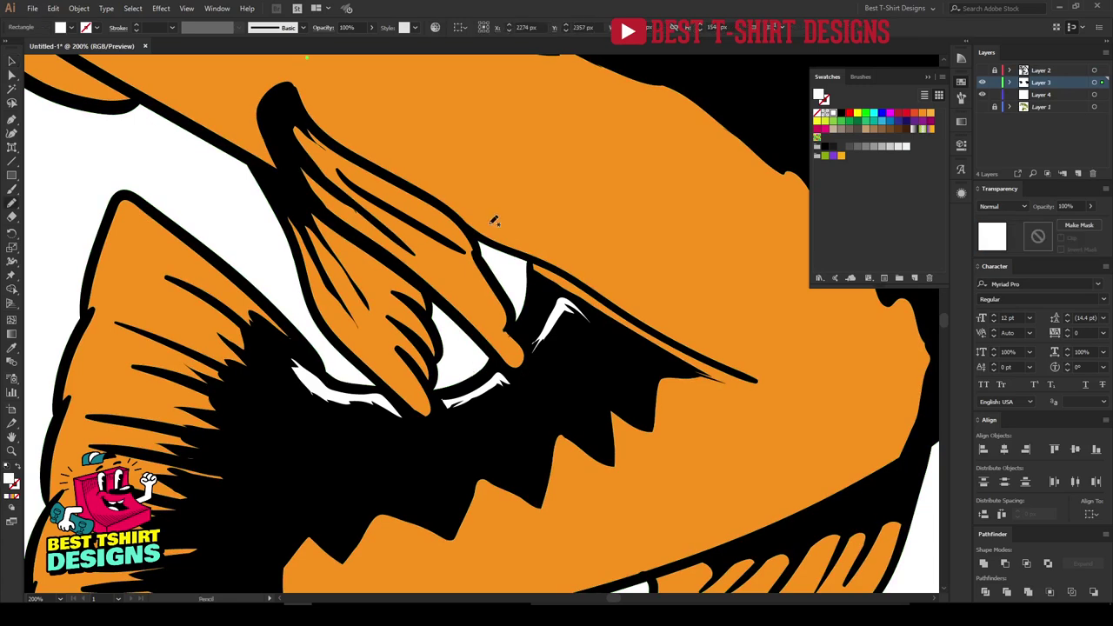
{"action": "mouse_move", "coordinate": [290, 406]}
{"action": "left_mouse_down"}
{"action": "mouse_move", "coordinate": [286, 350]}
{"action": "mouse_move", "coordinate": [326, 376]}
{"action": "mouse_move", "coordinate": [387, 389]}
{"action": "mouse_move", "coordinate": [428, 419]}
{"action": "mouse_move", "coordinate": [497, 361]}
{"action": "mouse_move", "coordinate": [519, 376]}
{"action": "mouse_move", "coordinate": [548, 301]}
{"action": "mouse_move", "coordinate": [601, 320]}
{"action": "mouse_move", "coordinate": [539, 383]}
{"action": "mouse_move", "coordinate": [390, 429]}
{"action": "mouse_move", "coordinate": [274, 366]}
{"action": "left_mouse_up"}
{"action": "key", "text": "v"}
{"action": "key", "text": "ctrl+shift+a"}
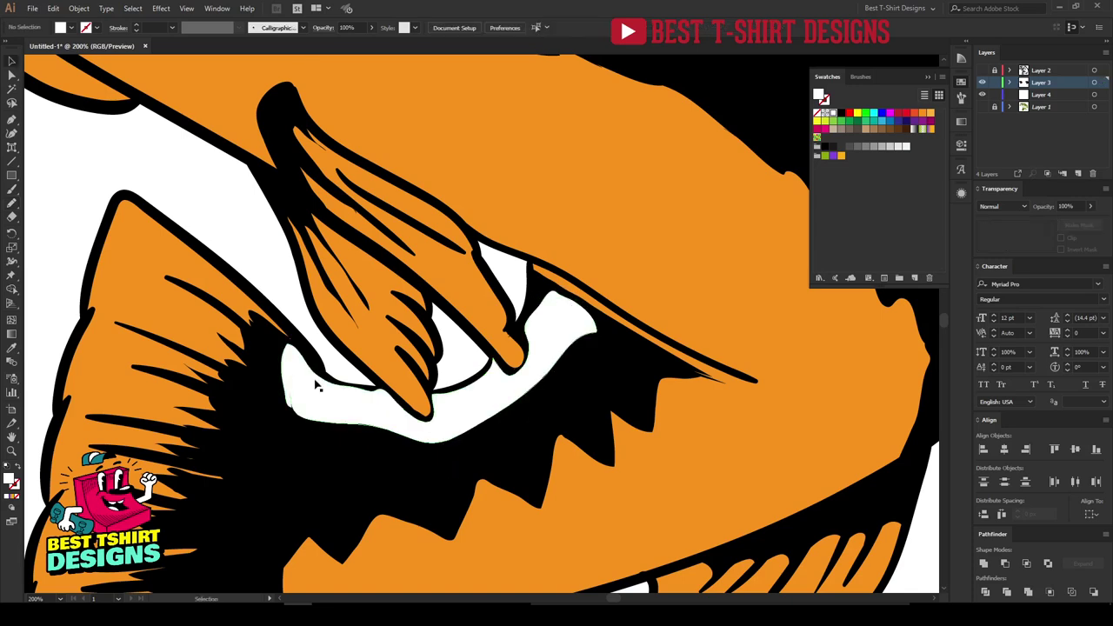
Fill the shape beneath the pelvic fin with orange sampled from the fish body and send it to the back.
{"action": "key", "text": "i"}
{"action": "left_click", "coordinate": [514, 218]}
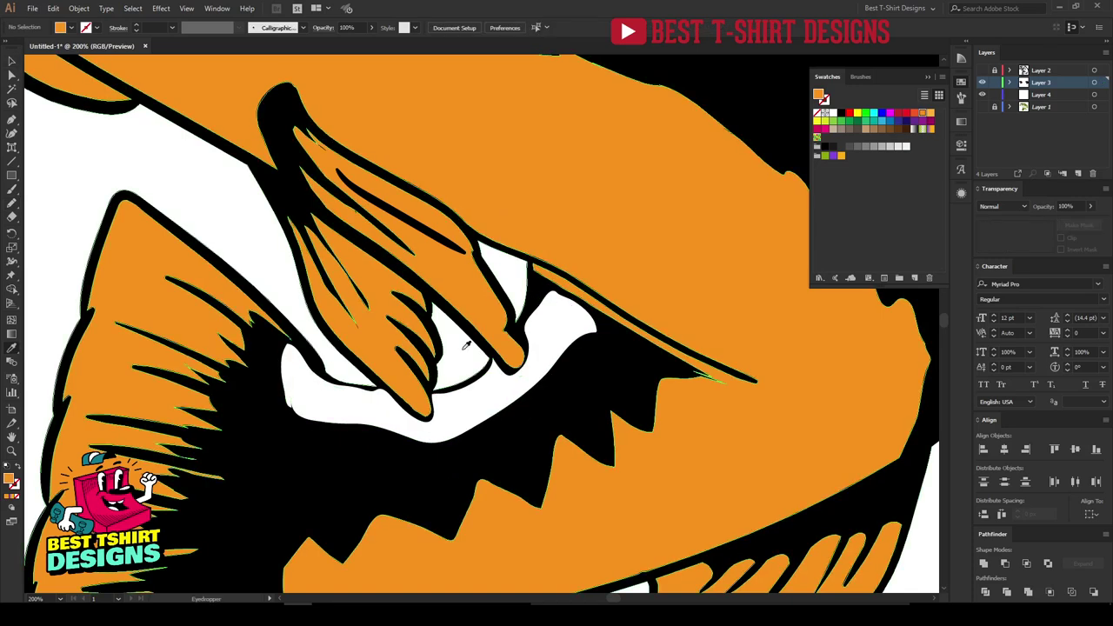
{"action": "key", "text": "v"}
{"action": "left_click", "coordinate": [469, 398]}
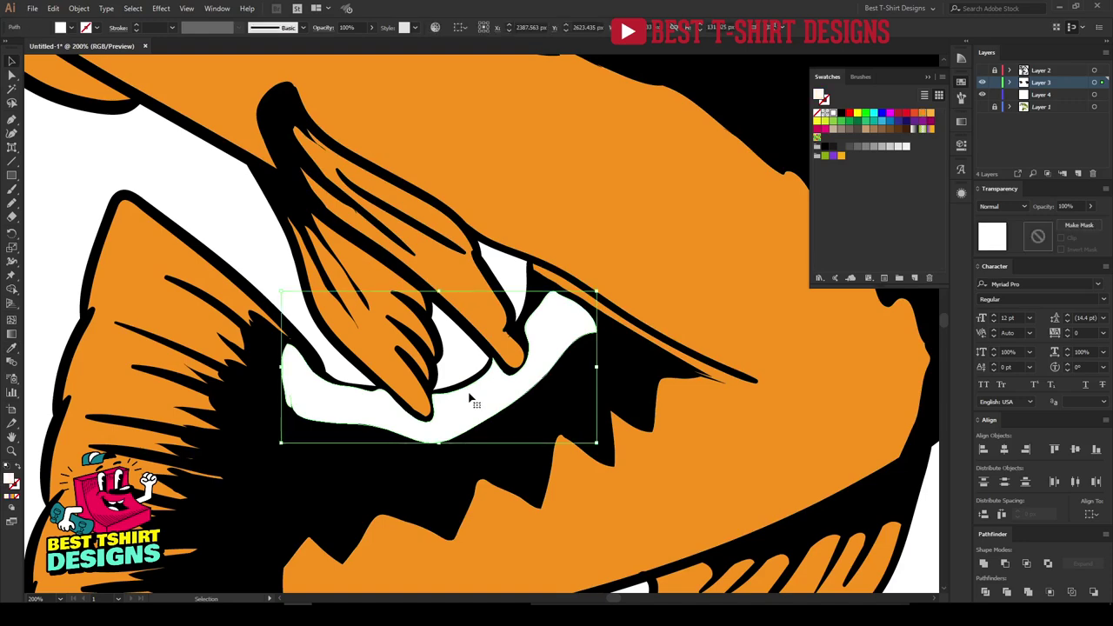
{"action": "key", "text": "i"}
{"action": "left_click", "coordinate": [589, 186]}
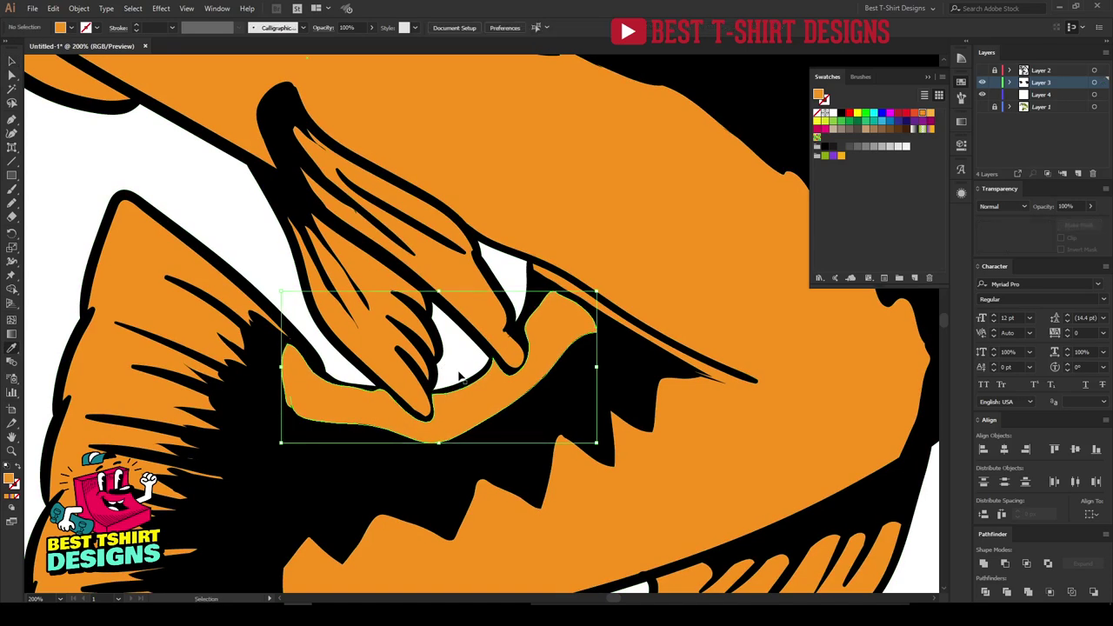
{"action": "key", "text": "ctrl+shift+bracketleft"}
{"action": "scroll", "coordinate": [407, 376], "scroll_direction": "down", "scroll_amount": 1}
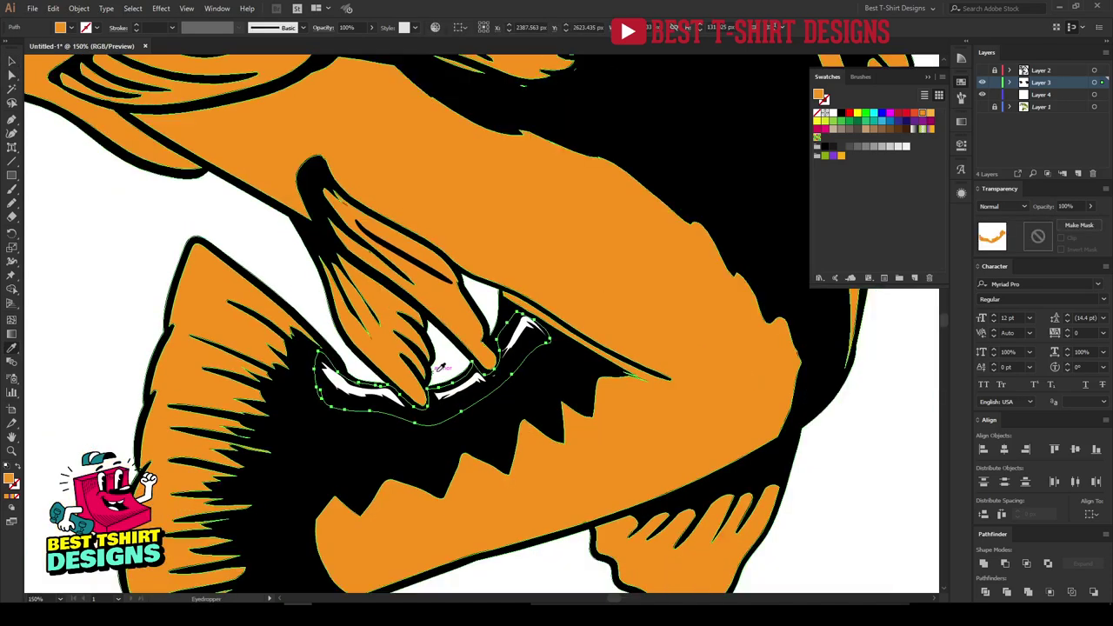
{"action": "key", "text": "v"}
{"action": "left_click", "coordinate": [448, 399]}
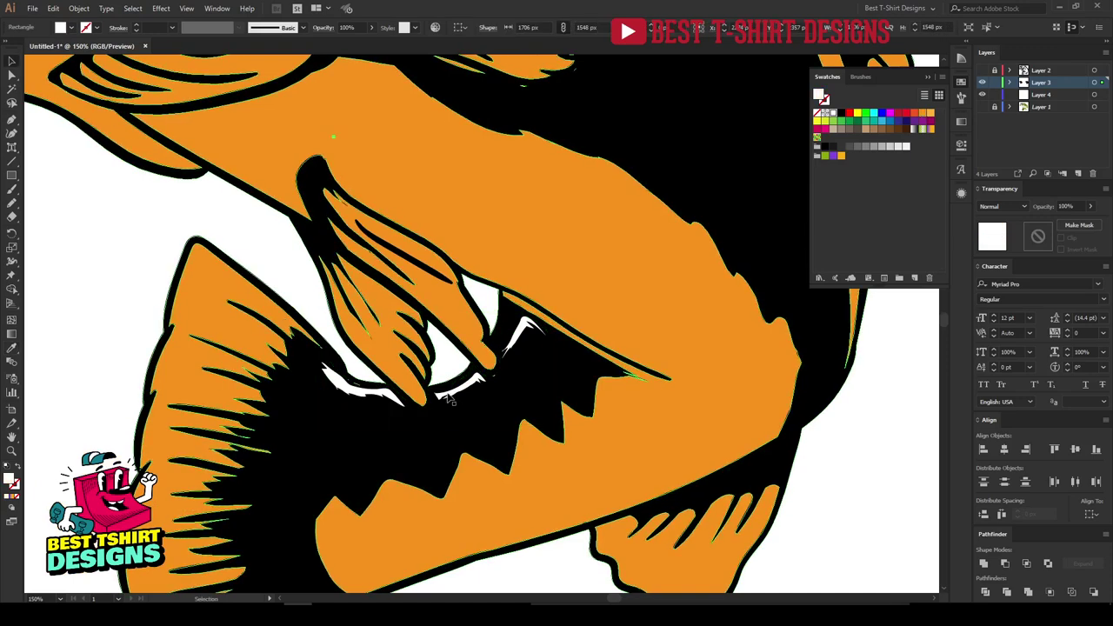
{"action": "key", "text": "ctrl+0"}
{"action": "double_click", "coordinate": [368, 375]}
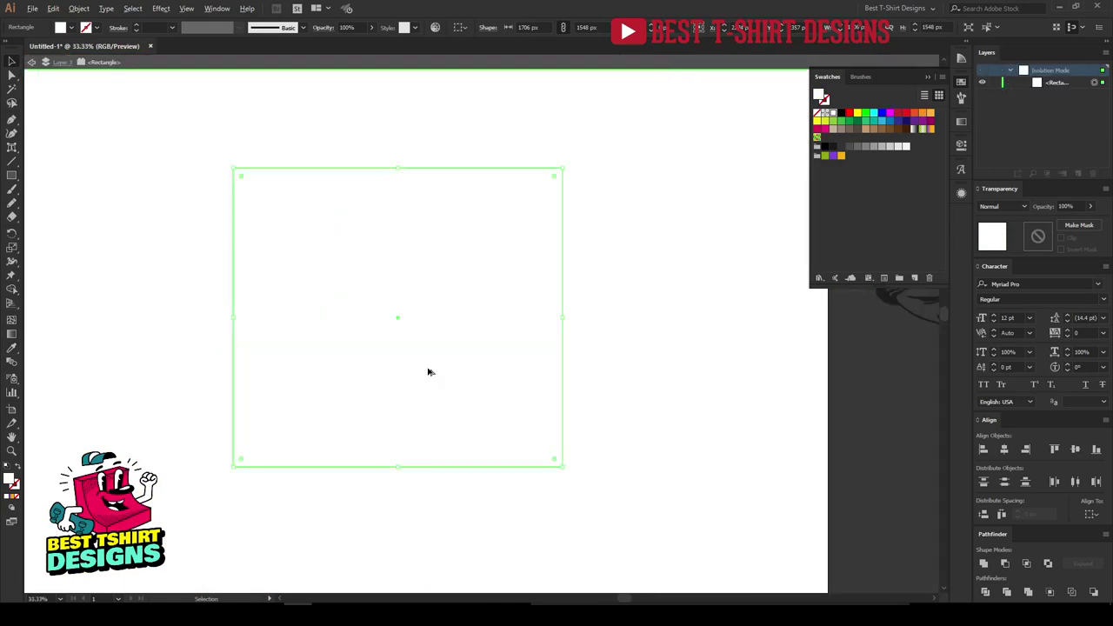
{"action": "double_click", "coordinate": [614, 405]}
{"action": "left_click", "coordinate": [395, 367]}
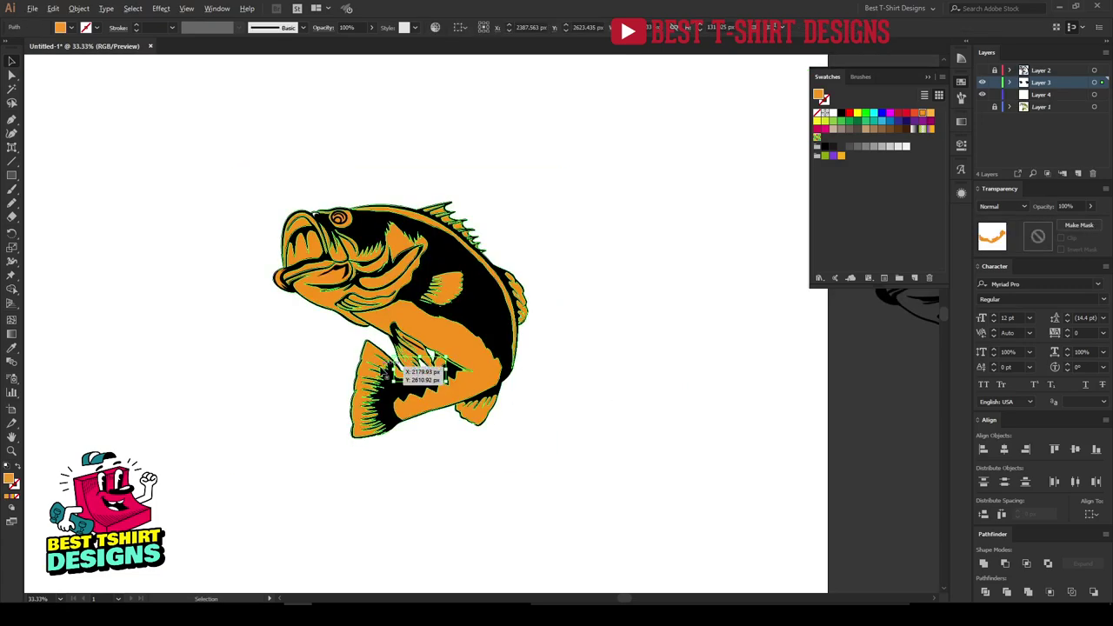
{"action": "scroll", "coordinate": [382, 372], "scroll_direction": "up", "scroll_amount": 3}
{"action": "key", "text": "Delete"}
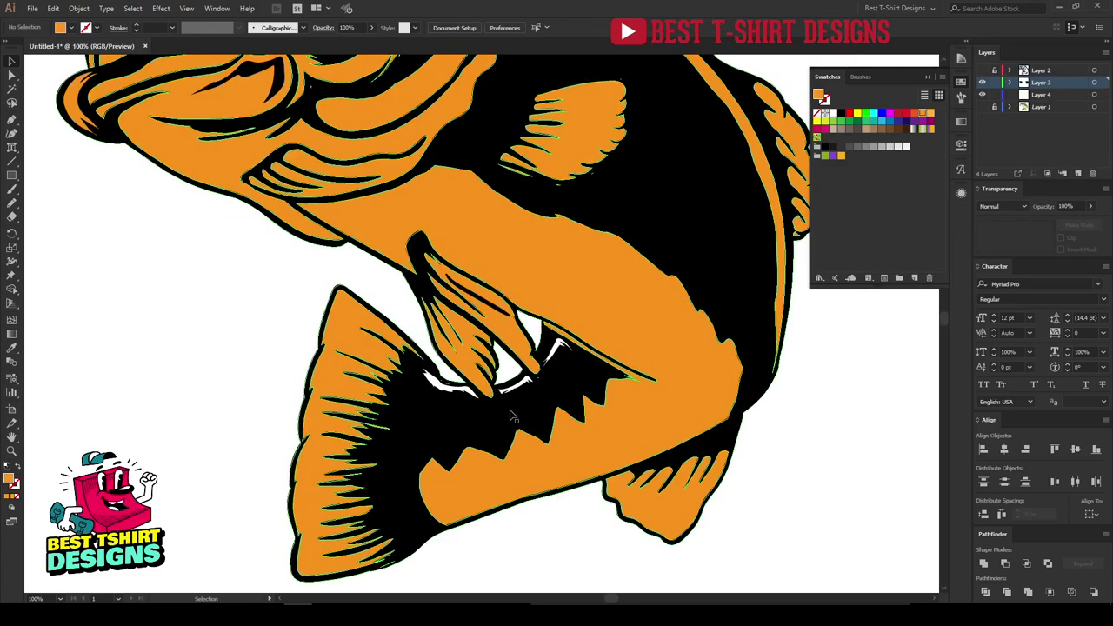
{"action": "key", "text": "a"}
{"action": "left_click", "coordinate": [513, 417]}
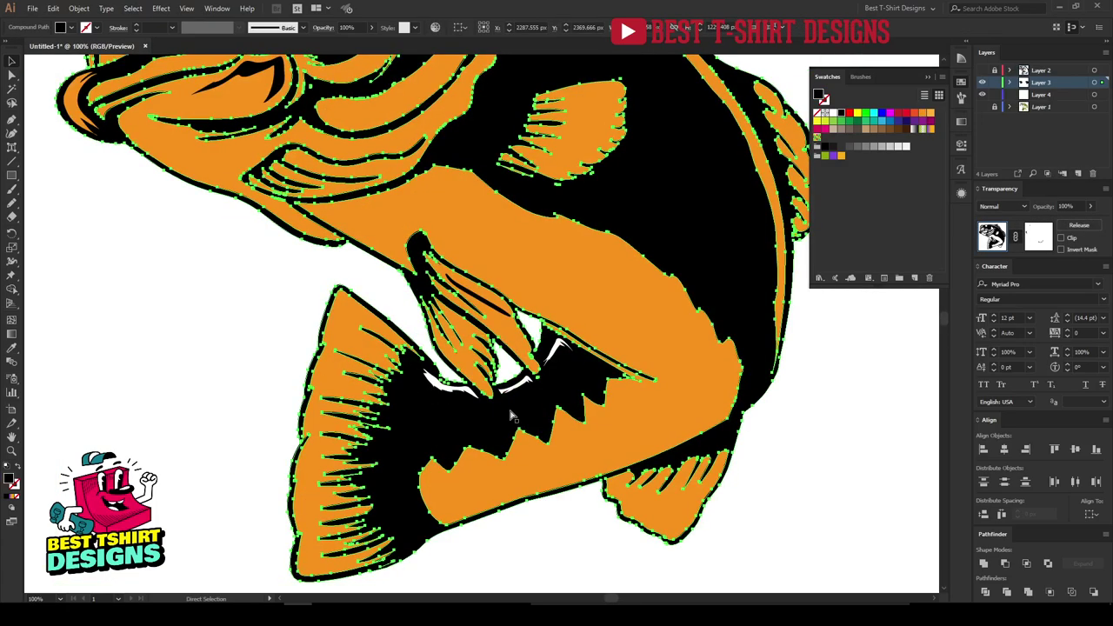
{"action": "key", "text": "ctrl+z"}
Move the white background rectangle off the orange bass, over to the line-art copy beside the artboard.
{"action": "scroll", "coordinate": [291, 361], "scroll_direction": "down", "scroll_amount": 3}
{"action": "left_click", "coordinate": [463, 416]}
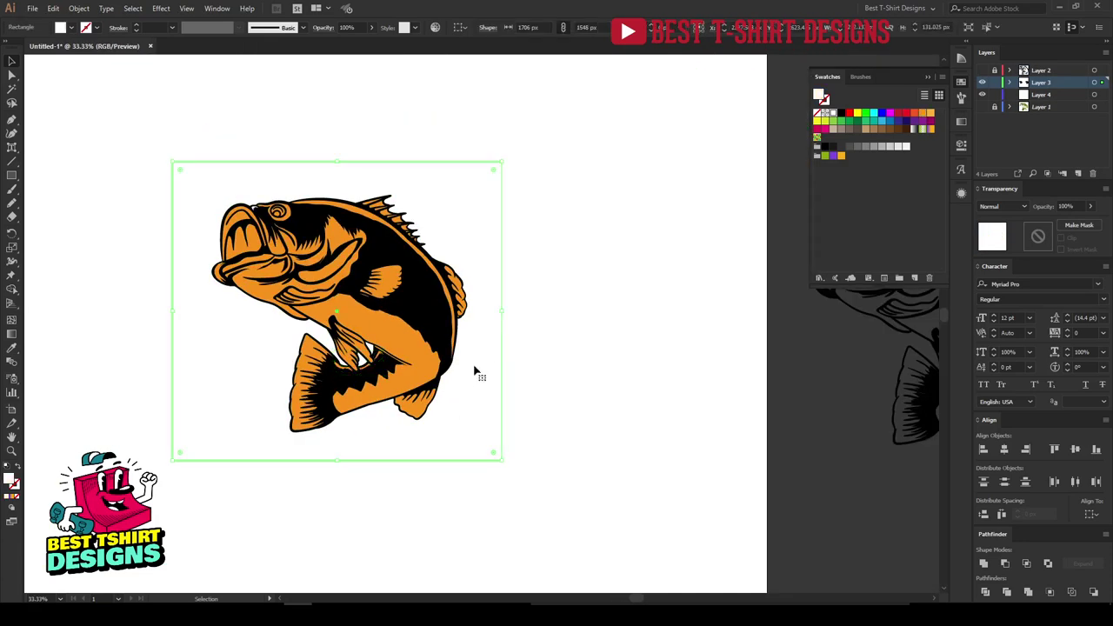
{"action": "left_click_drag", "start_coordinate": [388, 459], "coordinate": [731, 518]}
{"action": "left_click_drag", "start_coordinate": [594, 386], "coordinate": [694, 313]}
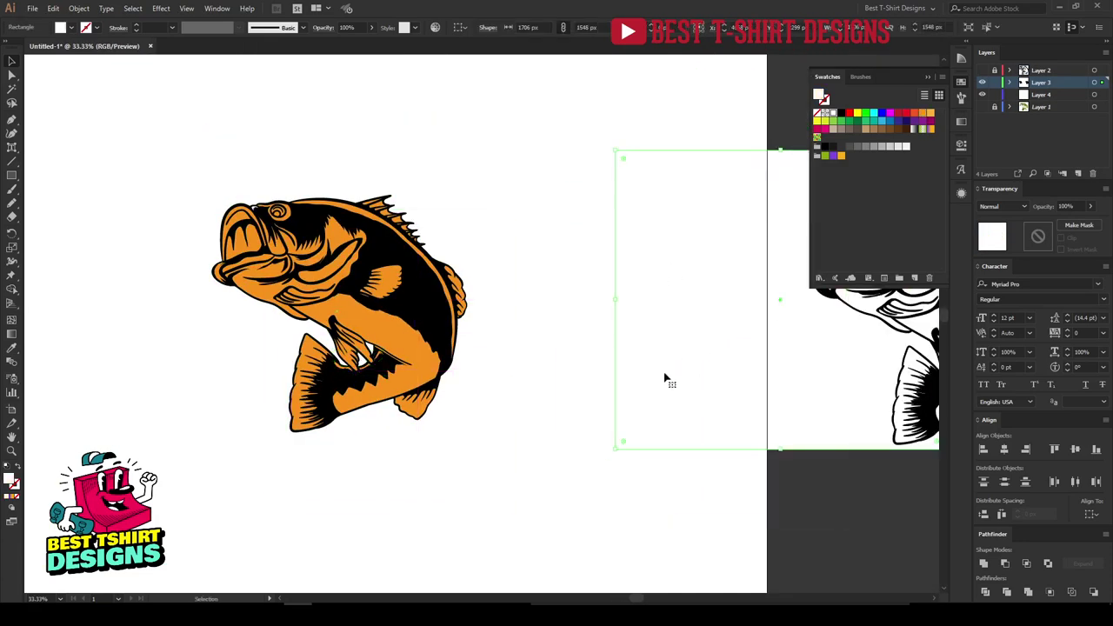
{"action": "left_click", "coordinate": [551, 446]}
Draw a closed white shape over the highlight gap on the bump between the mouth and the eye with the Pencil tool.
{"action": "scroll", "coordinate": [223, 180], "scroll_direction": "up", "scroll_amount": 3}
{"action": "scroll", "coordinate": [362, 263], "scroll_direction": "up", "scroll_amount": 3}
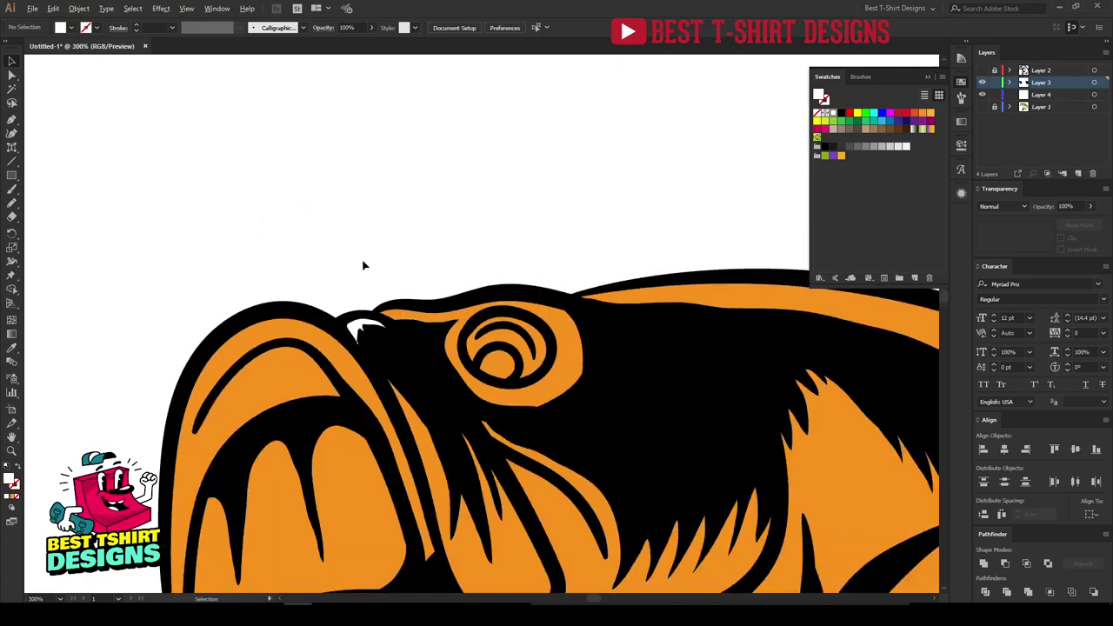
{"action": "key", "text": "n"}
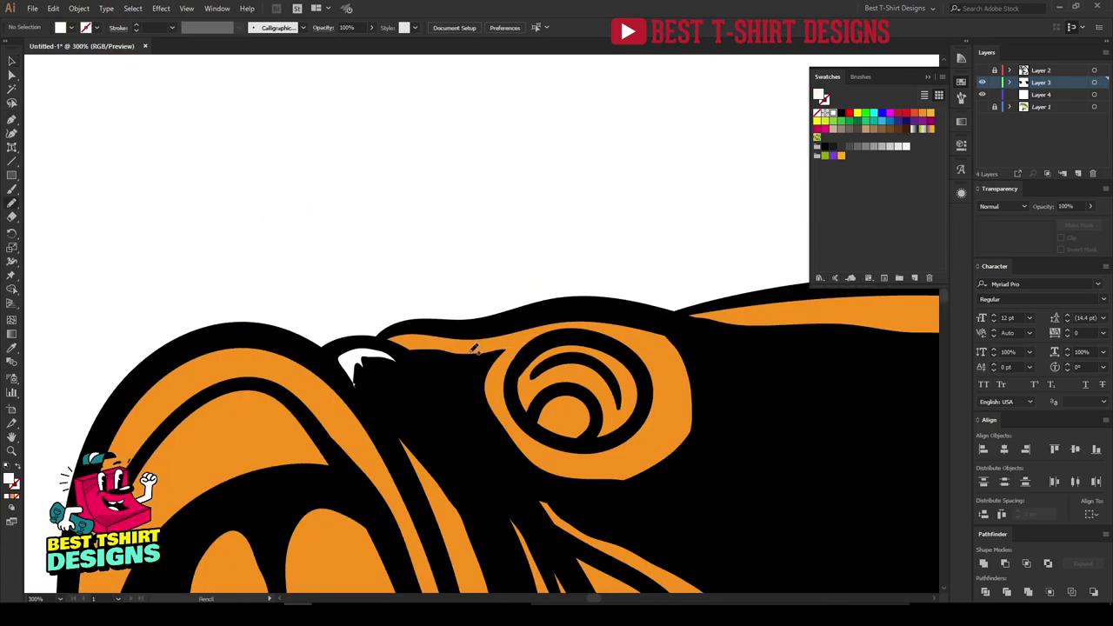
{"action": "mouse_move", "coordinate": [422, 374]}
{"action": "left_mouse_down"}
{"action": "mouse_move", "coordinate": [329, 352]}
{"action": "mouse_move", "coordinate": [341, 381]}
{"action": "mouse_move", "coordinate": [369, 401]}
{"action": "mouse_move", "coordinate": [417, 374]}
{"action": "left_mouse_up"}
{"action": "key", "text": "v"}
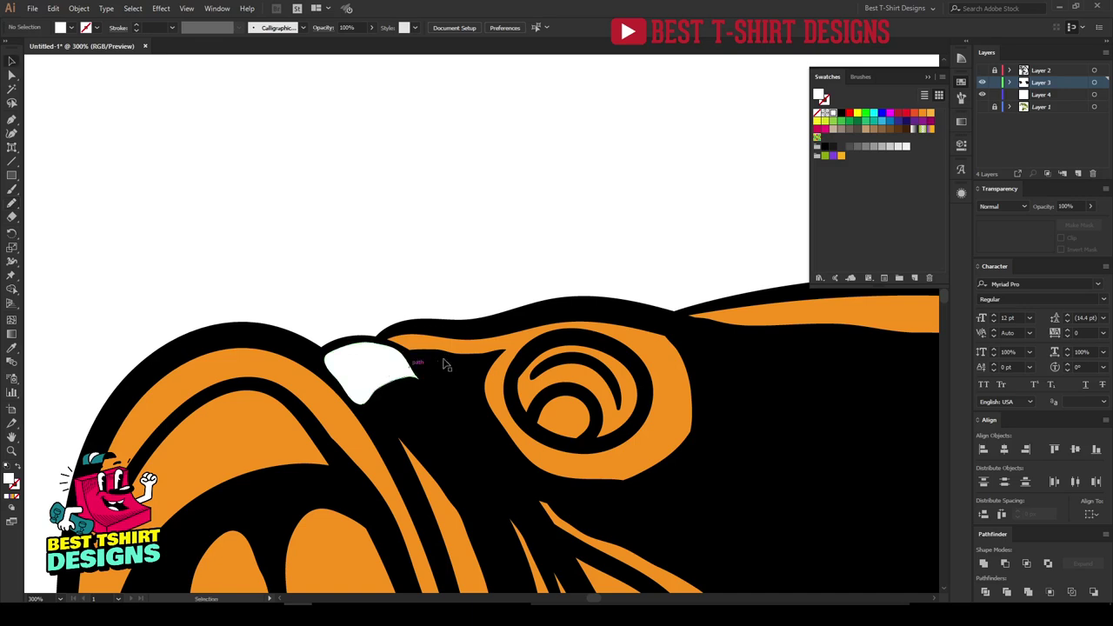
Fill the shape between the mouth and the eye with orange sampled from the fish and paste it behind the line art.
{"action": "key", "text": "i"}
{"action": "left_click", "coordinate": [477, 346]}
{"action": "key", "text": "v"}
{"action": "left_click", "coordinate": [372, 372]}
{"action": "key", "text": "i"}
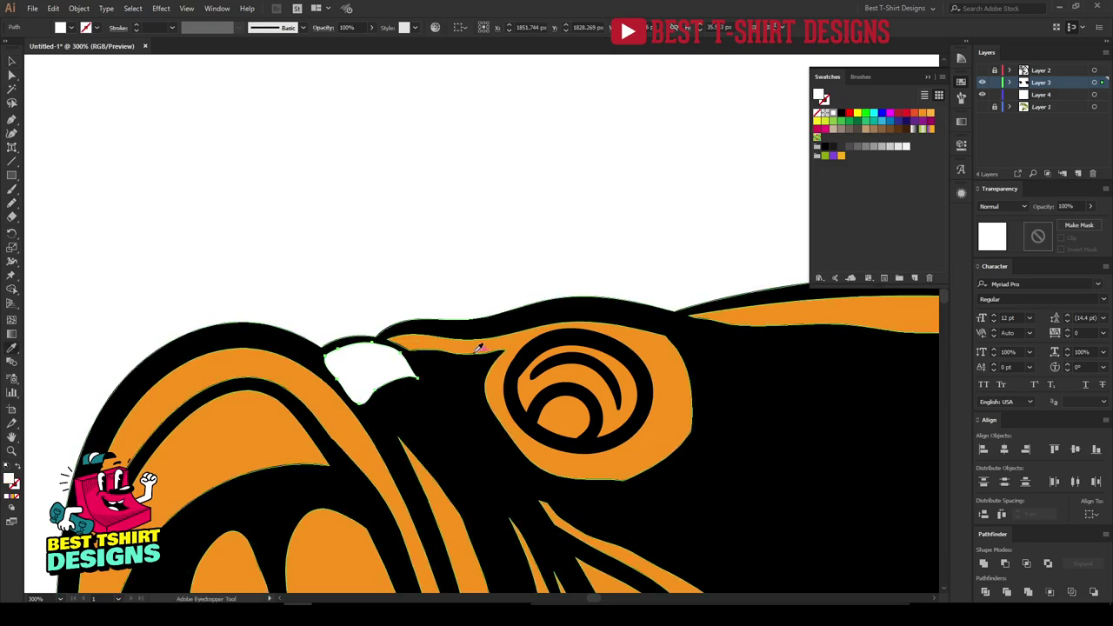
{"action": "left_click", "coordinate": [479, 345]}
{"action": "key", "text": "ctrl+x"}
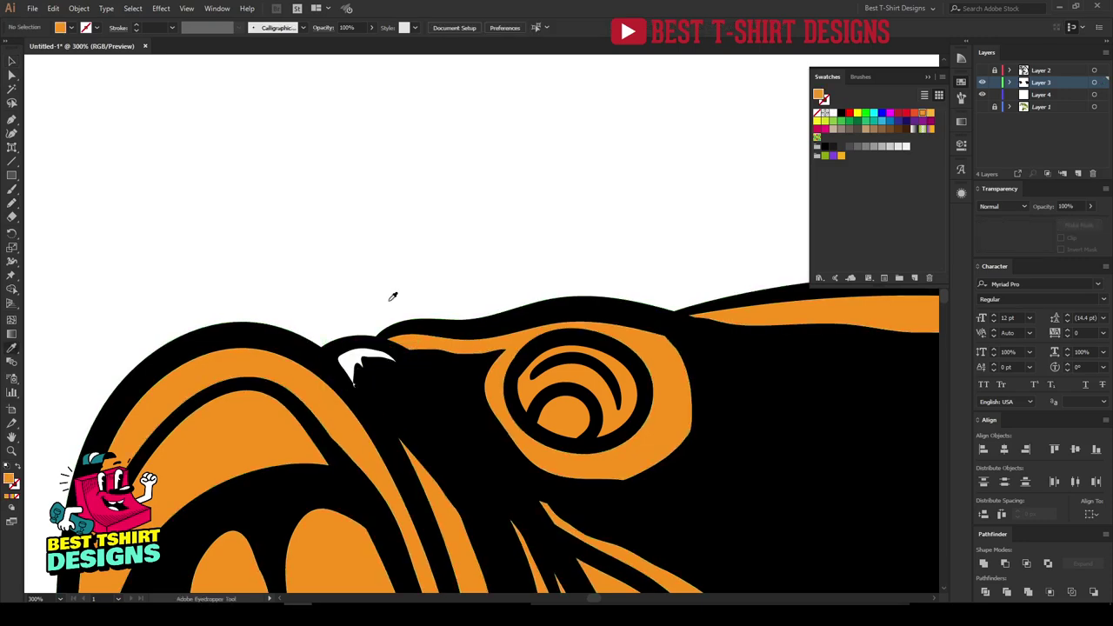
{"action": "key", "text": "ctrl+b"}
{"action": "key", "text": "v"}
{"action": "left_click", "coordinate": [372, 295]}
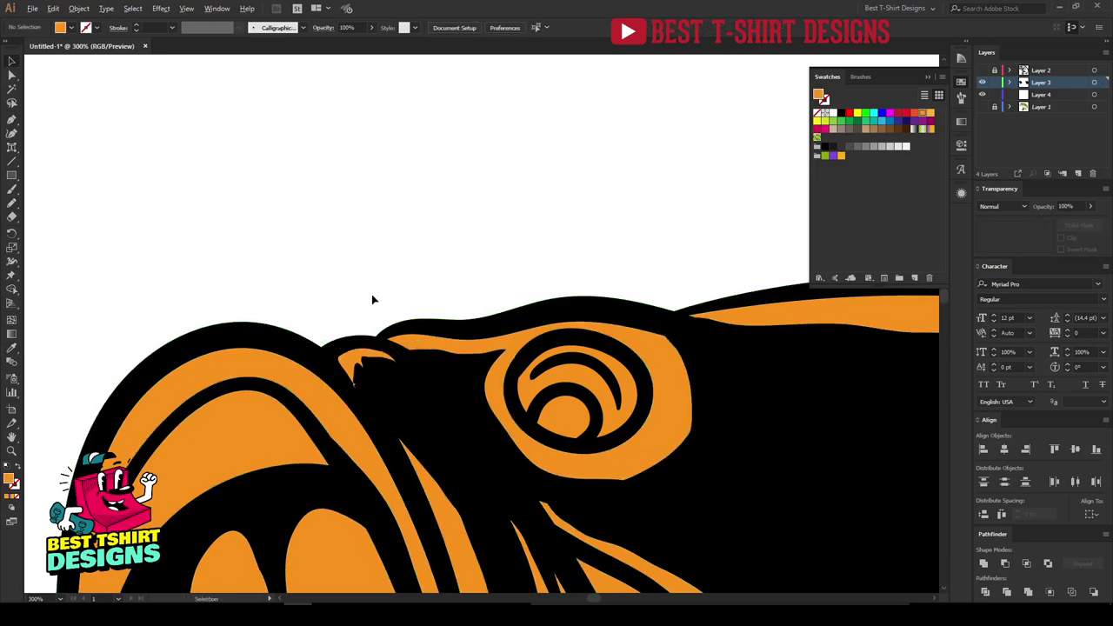
Move the background rectangle back behind the orange bass and fill it with black.
{"action": "scroll", "coordinate": [372, 296], "scroll_direction": "down", "scroll_amount": 6}
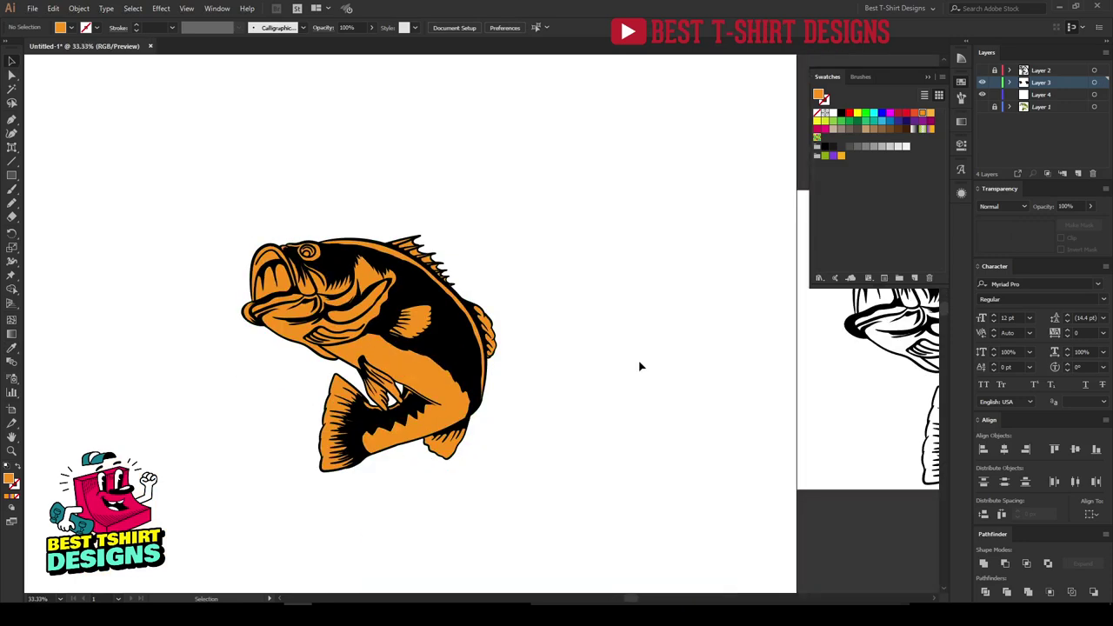
{"action": "left_click_drag", "start_coordinate": [764, 440], "coordinate": [328, 468]}
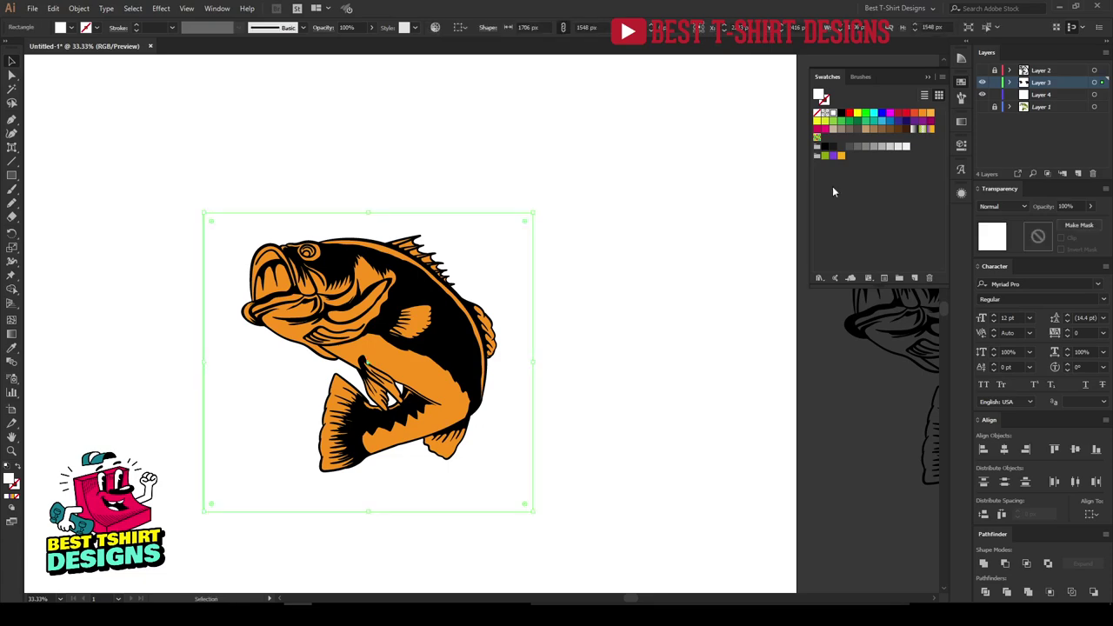
{"action": "left_click", "coordinate": [840, 113]}
{"action": "left_click", "coordinate": [675, 374]}
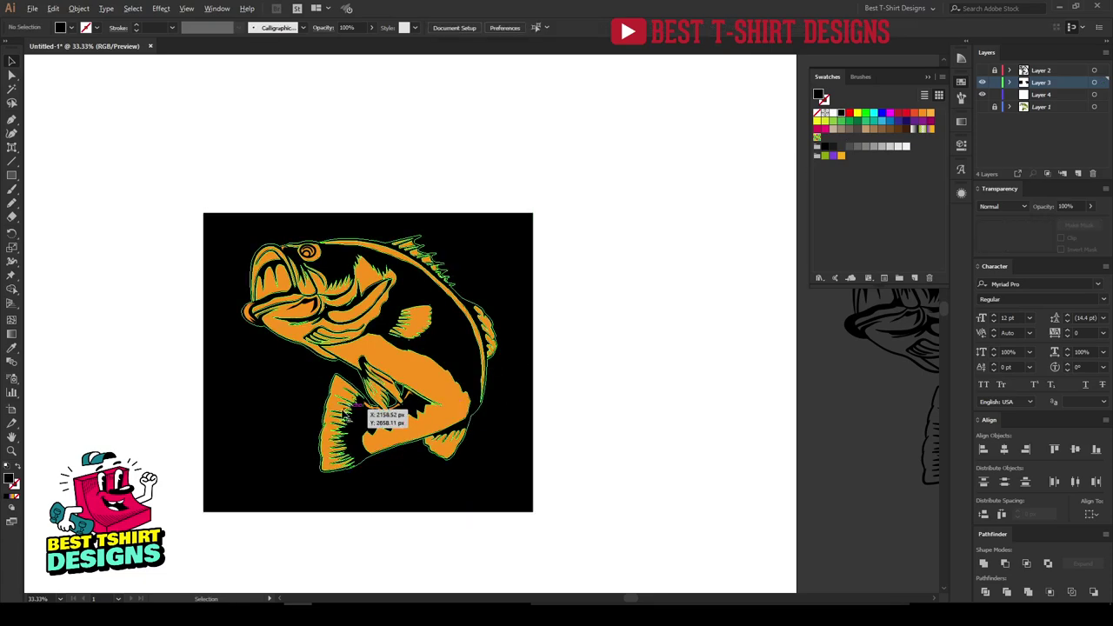
Examine the orange bass against the black background, and check the grouped artwork in isolation.
{"action": "scroll", "coordinate": [345, 408], "scroll_direction": "up", "scroll_amount": 1}
{"action": "left_click", "coordinate": [380, 462]}
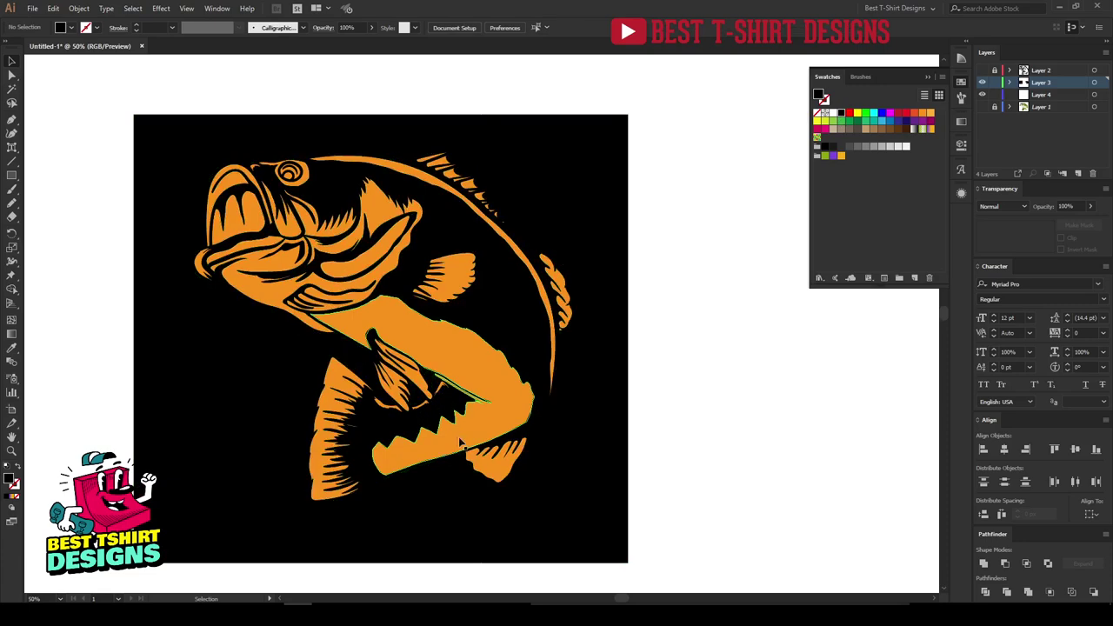
{"action": "key", "text": "ctrl+shift+a"}
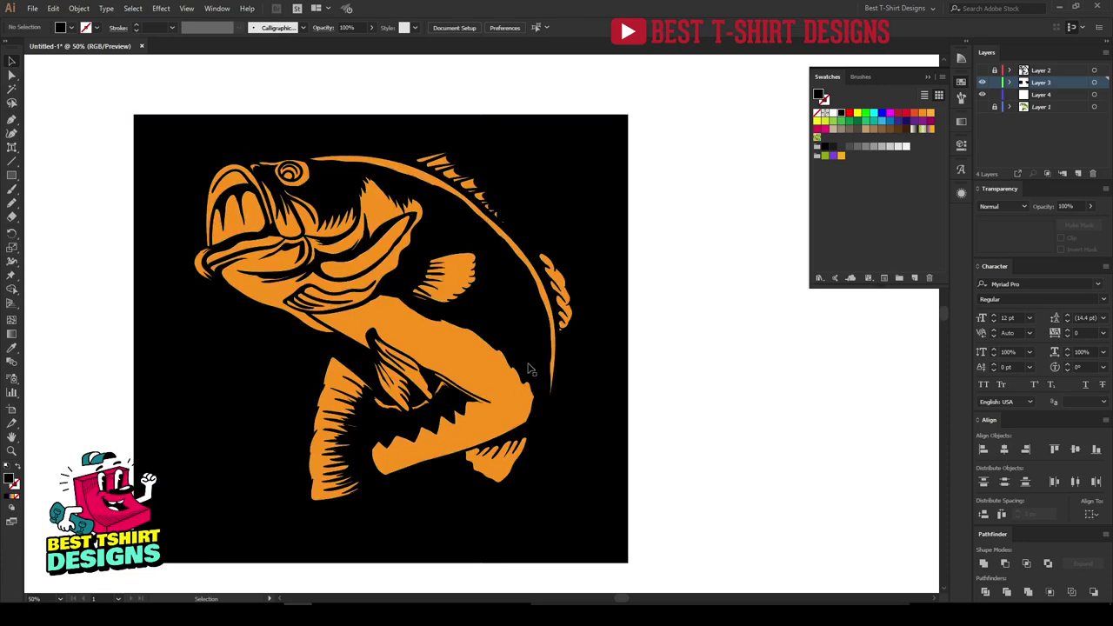
{"action": "key", "text": "ctrl+minus"}
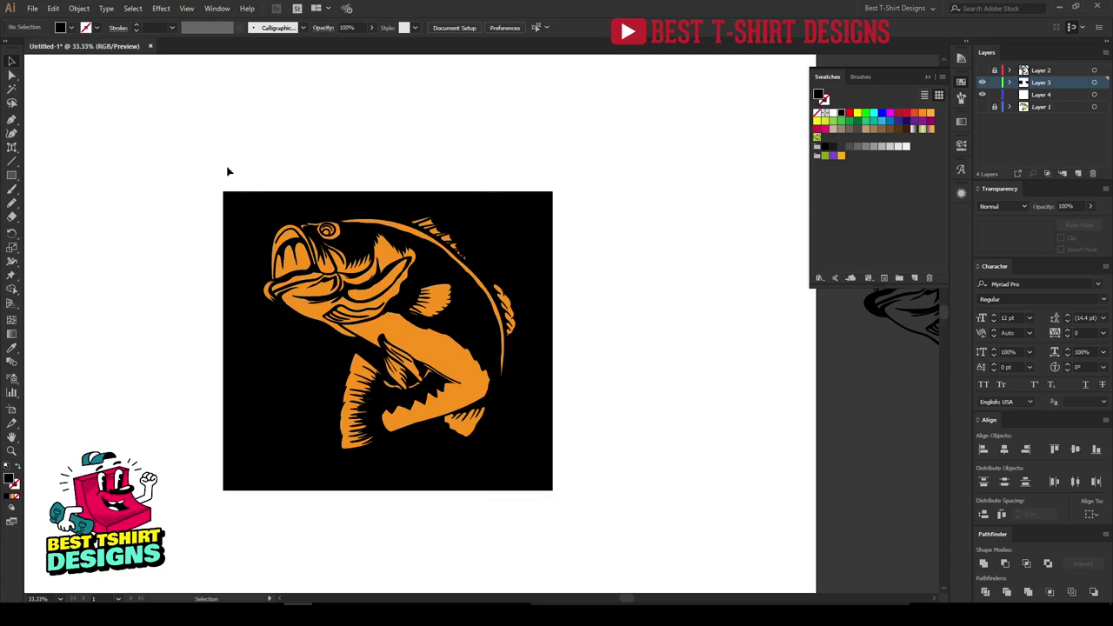
{"action": "left_click_drag", "start_coordinate": [227, 168], "coordinate": [551, 480]}
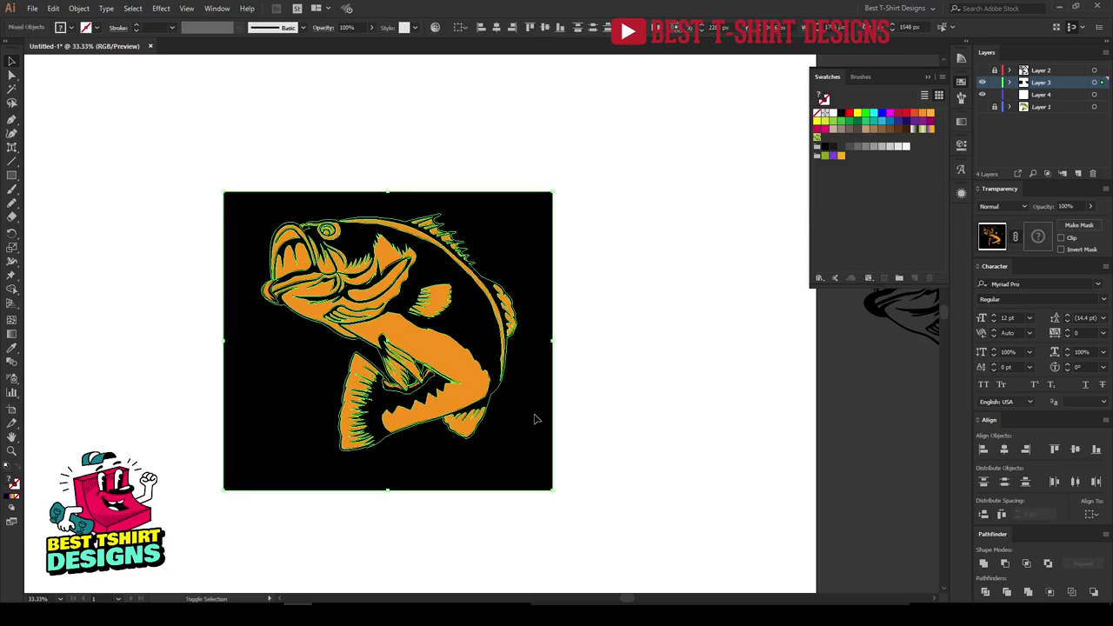
{"action": "left_click", "coordinate": [585, 437]}
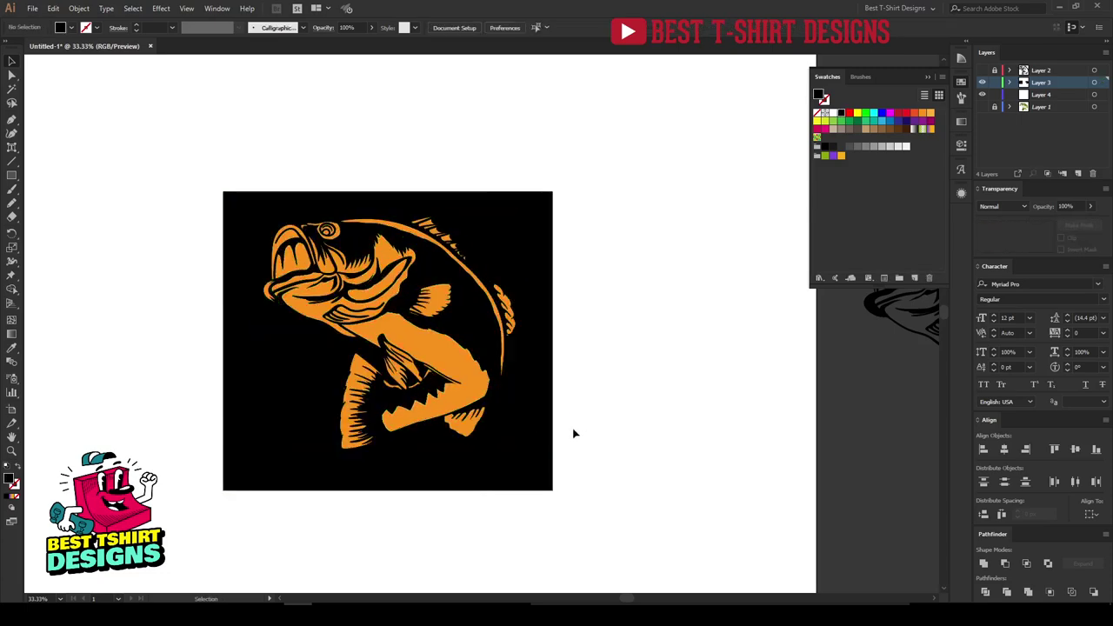
{"action": "double_click", "coordinate": [461, 366]}
{"action": "scroll", "coordinate": [461, 365], "scroll_direction": "up", "scroll_amount": 1}
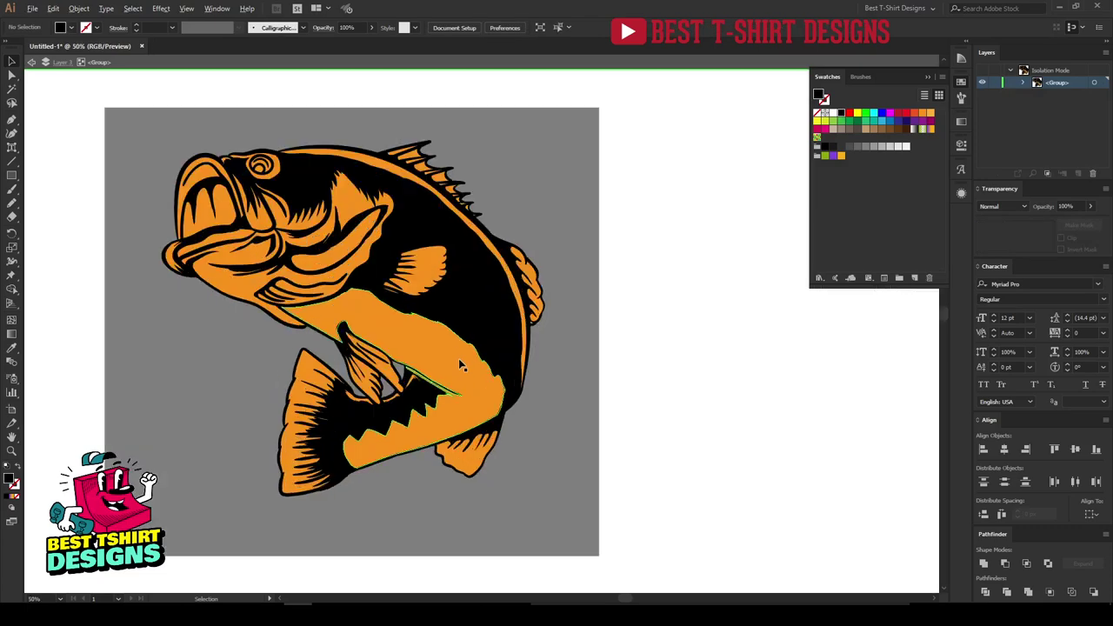
{"action": "left_click", "coordinate": [422, 333]}
{"action": "left_click", "coordinate": [661, 397]}
{"action": "double_click", "coordinate": [656, 402]}
Unlock Layer 1 and move its green bass reference image out from behind the black rectangle.
{"action": "scroll", "coordinate": [287, 375], "scroll_direction": "down", "scroll_amount": 2}
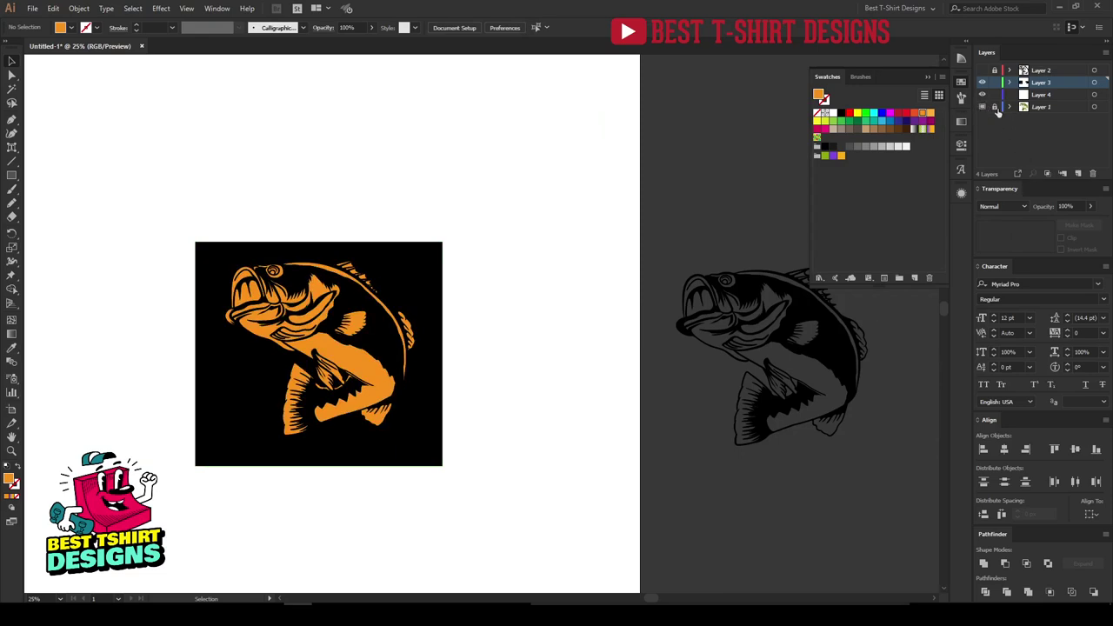
{"action": "left_click", "coordinate": [995, 107]}
{"action": "left_click", "coordinate": [1095, 107]}
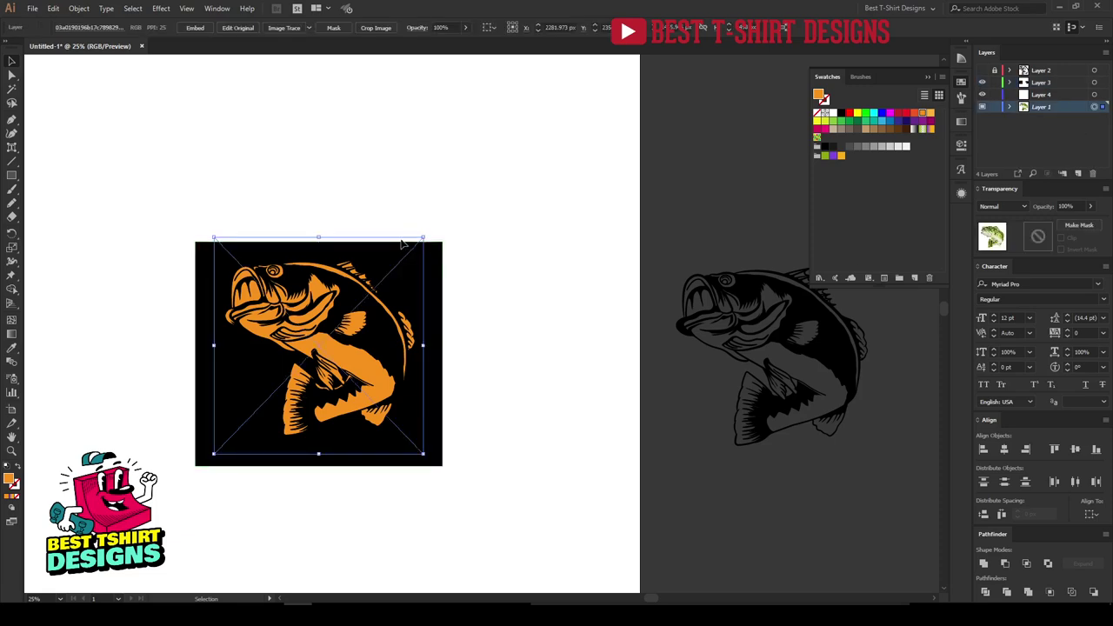
{"action": "left_click_drag", "start_coordinate": [402, 243], "coordinate": [575, 171]}
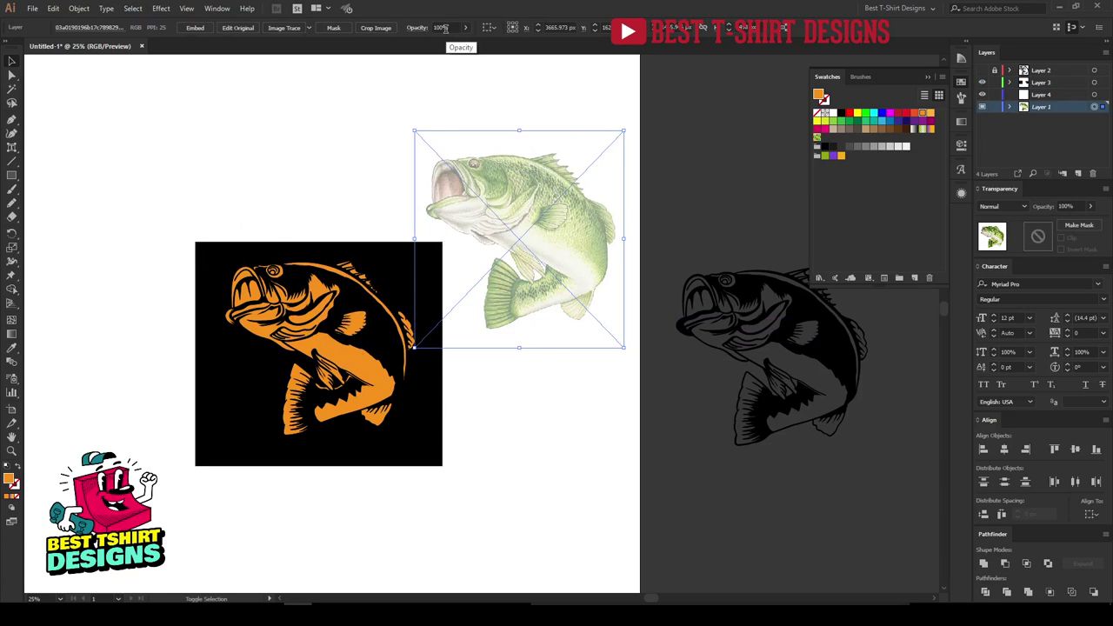
Turn off the Template option for Layer 1 and shift the reference image slightly downward.
{"action": "double_click", "coordinate": [1068, 109]}
{"action": "left_click", "coordinate": [408, 249]}
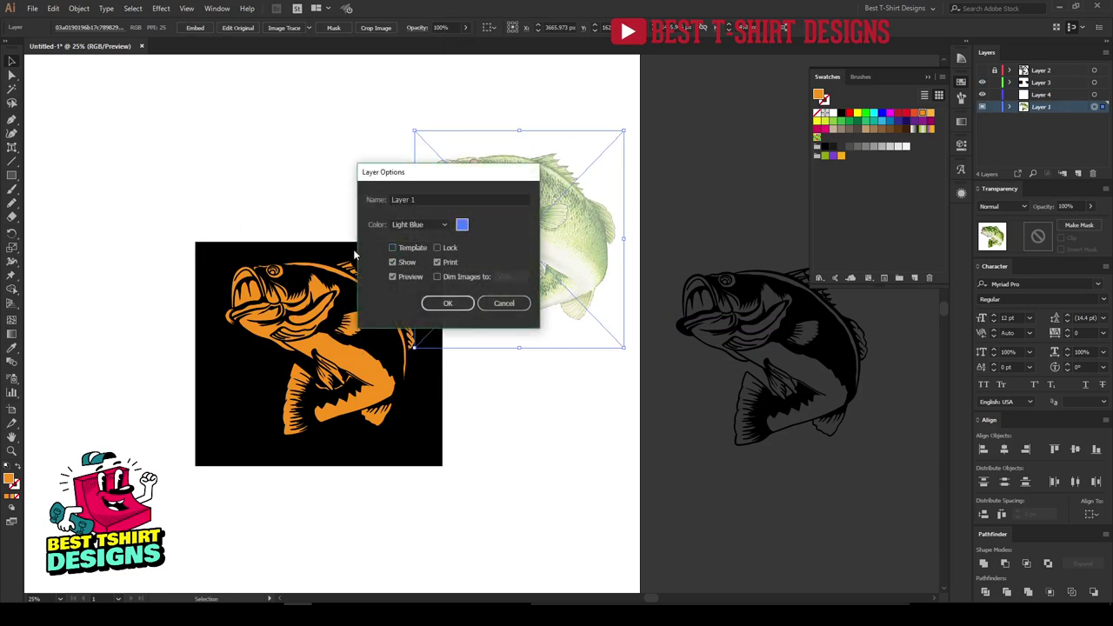
{"action": "left_click", "coordinate": [445, 302]}
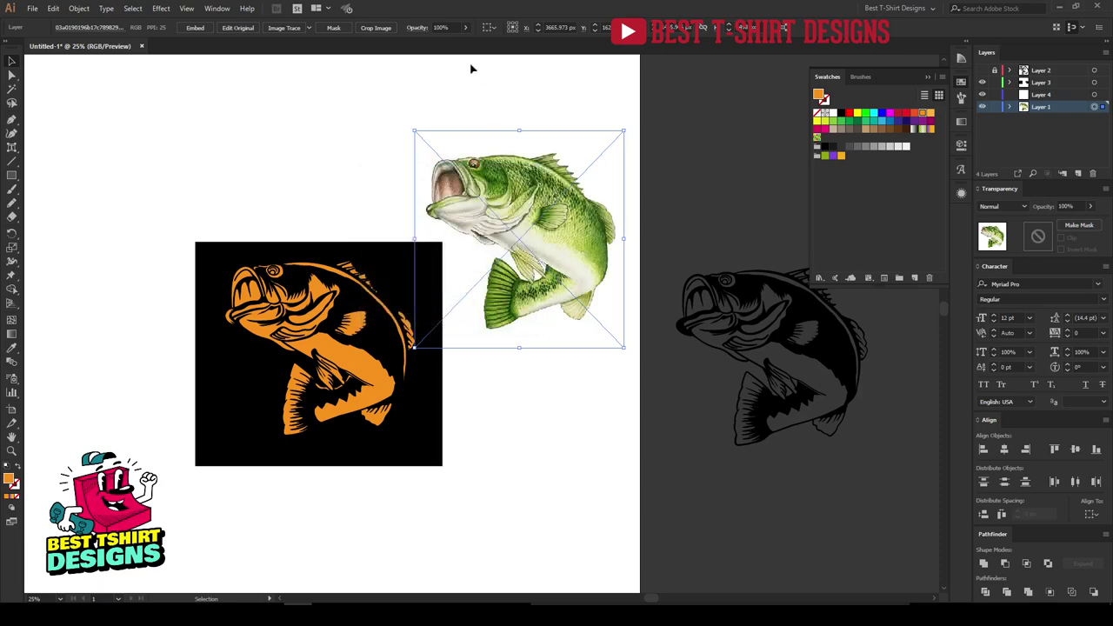
{"action": "left_click_drag", "start_coordinate": [463, 215], "coordinate": [468, 240]}
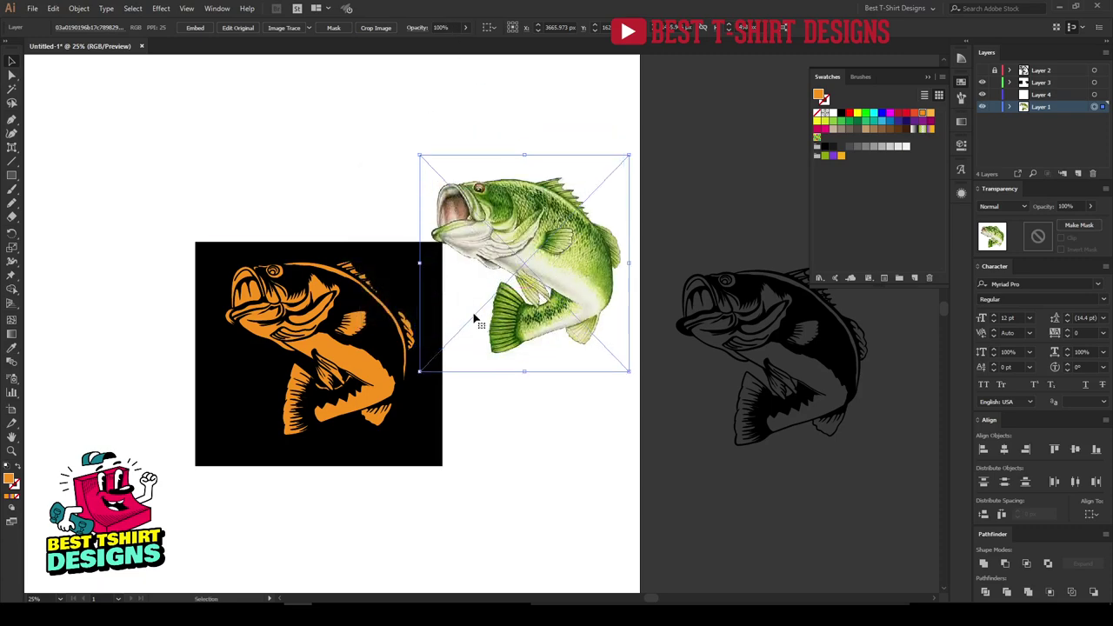
{"action": "left_click", "coordinate": [512, 432]}
Draw a 200 px orange square above the reference bass and duplicate it into a row of four evenly spaced squares.
{"action": "scroll", "coordinate": [502, 262], "scroll_direction": "up", "scroll_amount": 3}
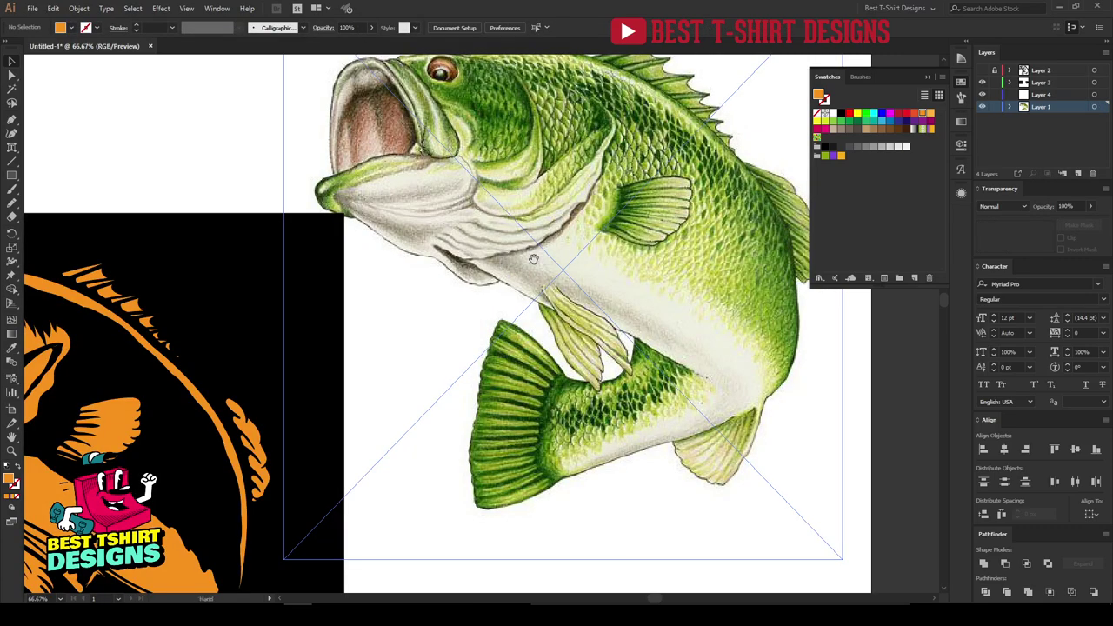
{"action": "left_click_drag", "start_coordinate": [534, 259], "coordinate": [349, 427]}
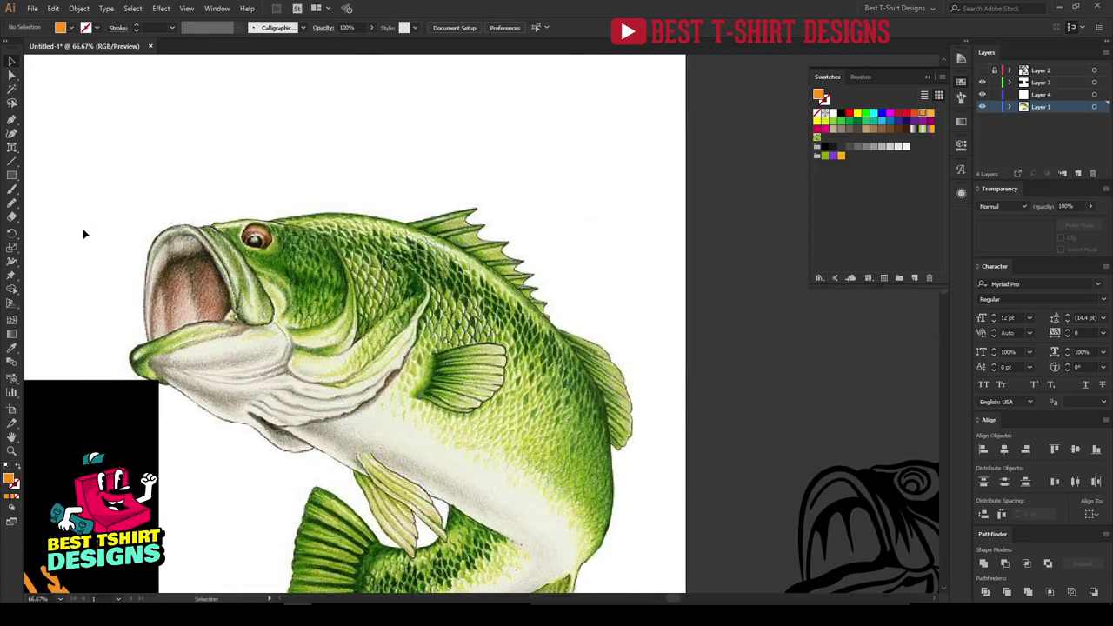
{"action": "left_click", "coordinate": [15, 179]}
{"action": "mouse_move", "coordinate": [231, 127]}
{"action": "left_mouse_down"}
{"action": "mouse_move", "coordinate": [308, 203]}
{"action": "mouse_move", "coordinate": [385, 166]}
{"action": "mouse_move", "coordinate": [374, 174]}
{"action": "left_mouse_up"}
{"action": "key", "text": "ctrl+d"}
{"action": "key", "text": "ctrl+d"}
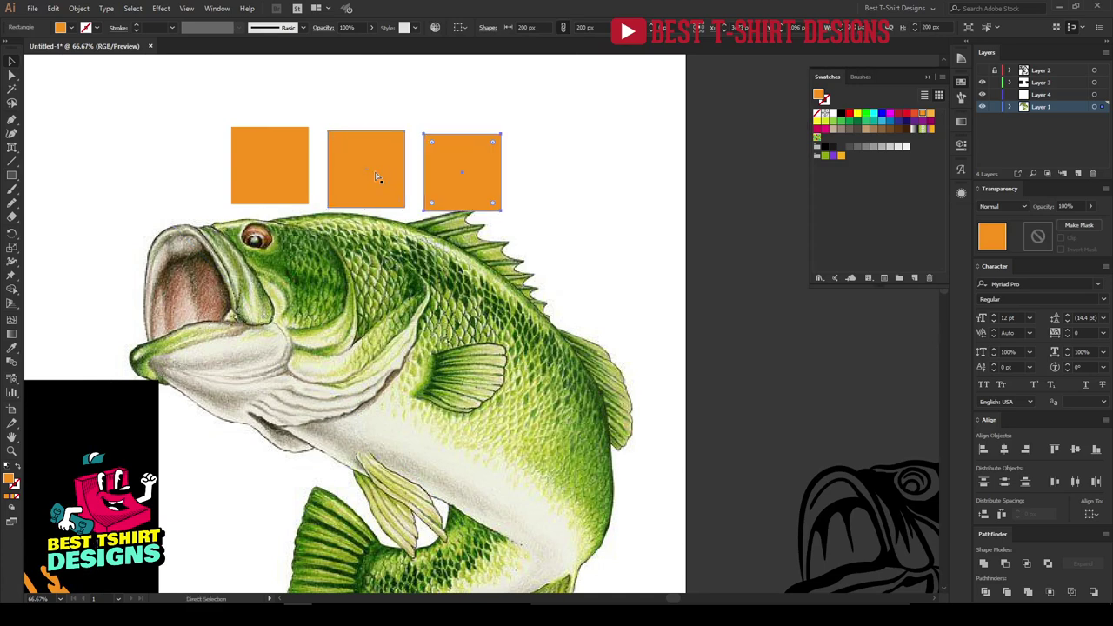
Recolour the four orange squares in order with dark green, mid green, yellow-green and salmon pink sampled from the reference bass.
{"action": "left_click", "coordinate": [280, 174]}
{"action": "key", "text": "i"}
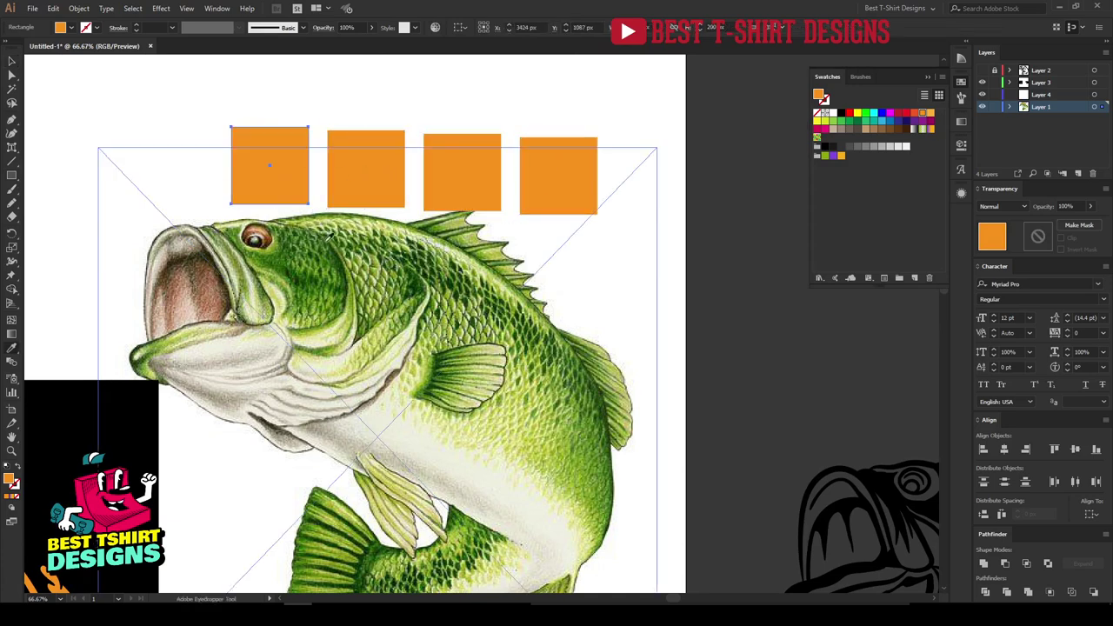
{"action": "left_click", "coordinate": [318, 273]}
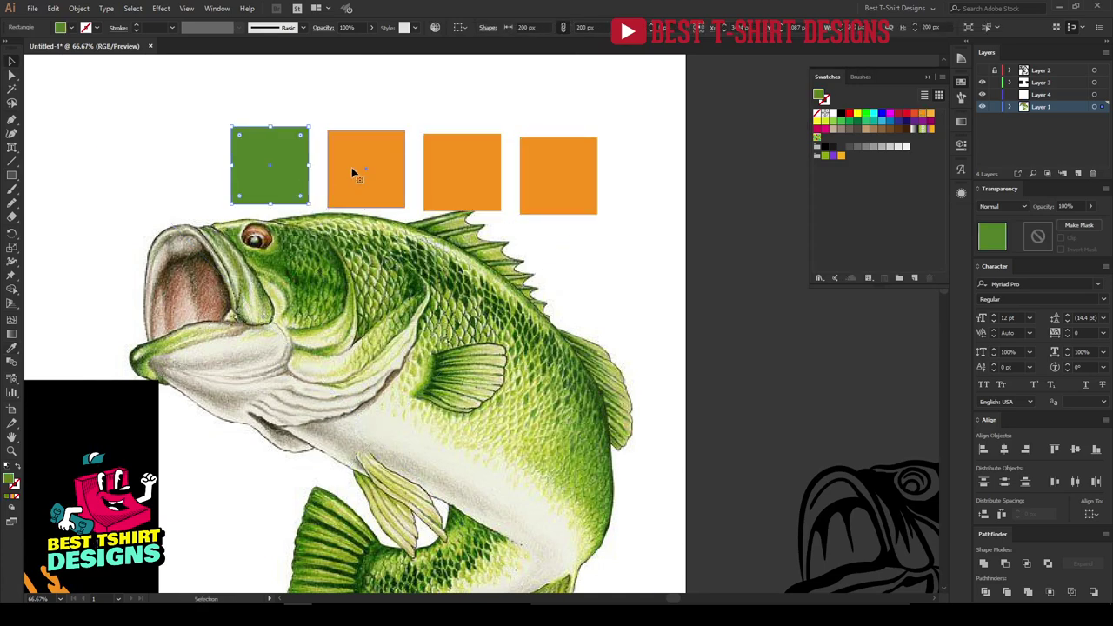
{"action": "left_click", "coordinate": [355, 174], "text": "ctrl"}
{"action": "left_click", "coordinate": [434, 367]}
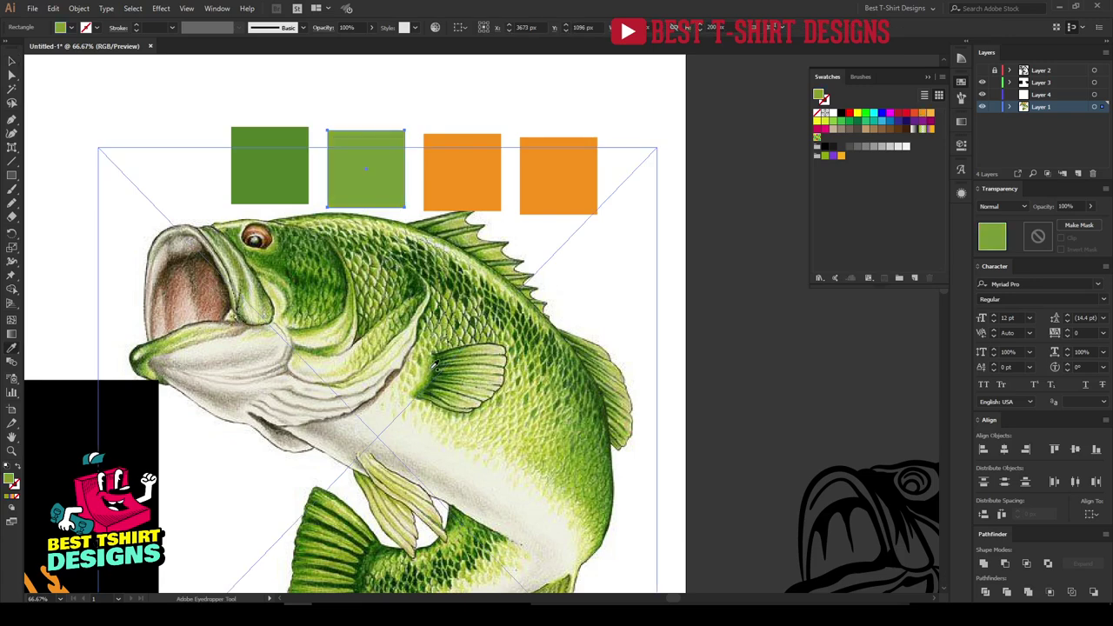
{"action": "left_click", "coordinate": [453, 188], "text": "ctrl"}
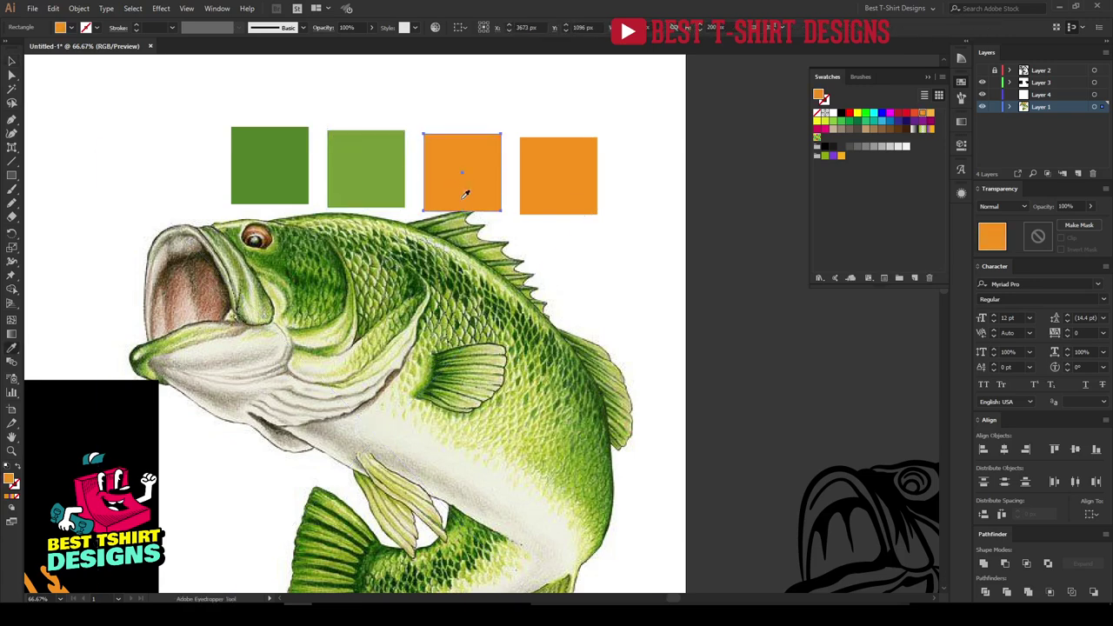
{"action": "left_click", "coordinate": [498, 251]}
{"action": "left_click", "coordinate": [540, 181], "text": "ctrl"}
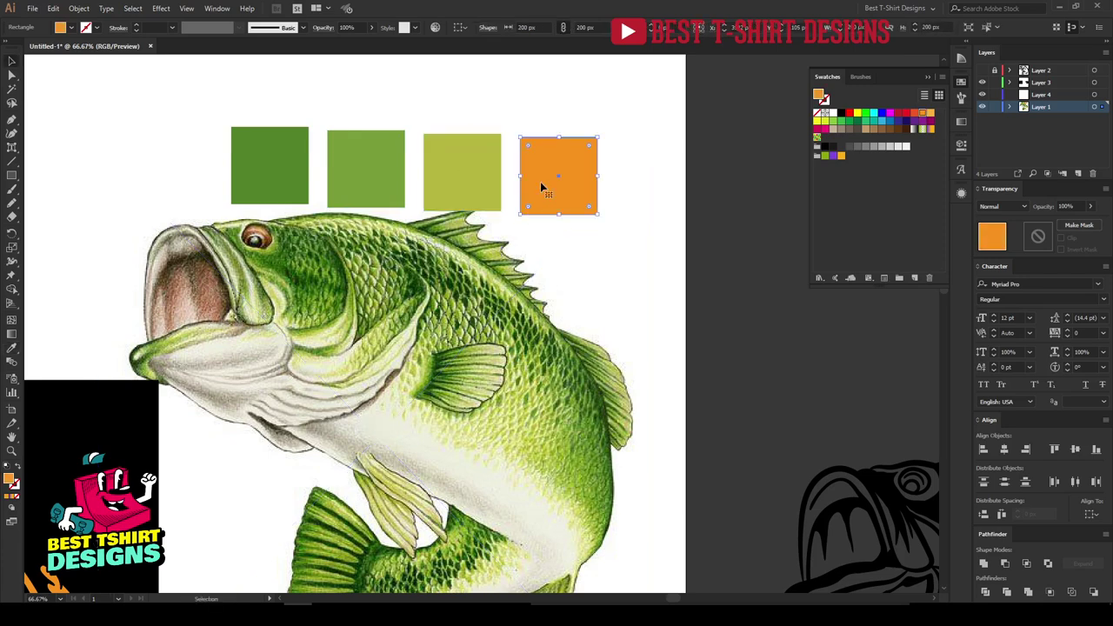
{"action": "left_click", "coordinate": [210, 304]}
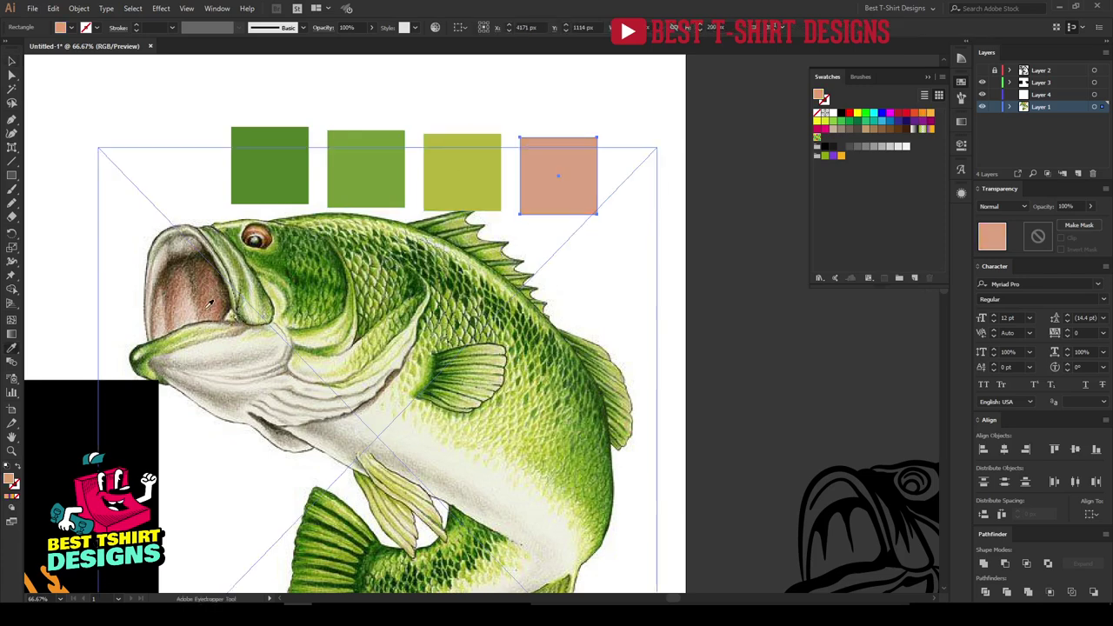
Save the colours of the four sampled squares as a new colour group in the swatches.
{"action": "scroll", "coordinate": [479, 304], "scroll_direction": "down", "scroll_amount": 2}
{"action": "key", "text": "v"}
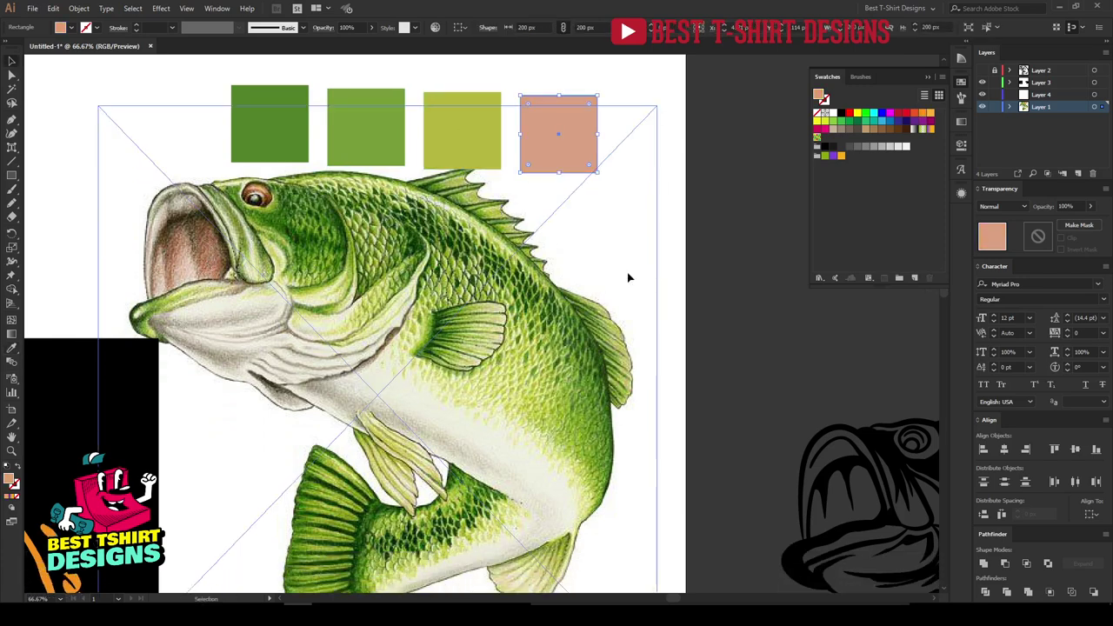
{"action": "left_click", "coordinate": [629, 275]}
{"action": "key", "text": "ctrl+minus"}
{"action": "key", "text": "ctrl+minus"}
{"action": "left_click_drag", "start_coordinate": [488, 309], "coordinate": [610, 371]}
{"action": "left_click_drag", "start_coordinate": [365, 148], "coordinate": [594, 224]}
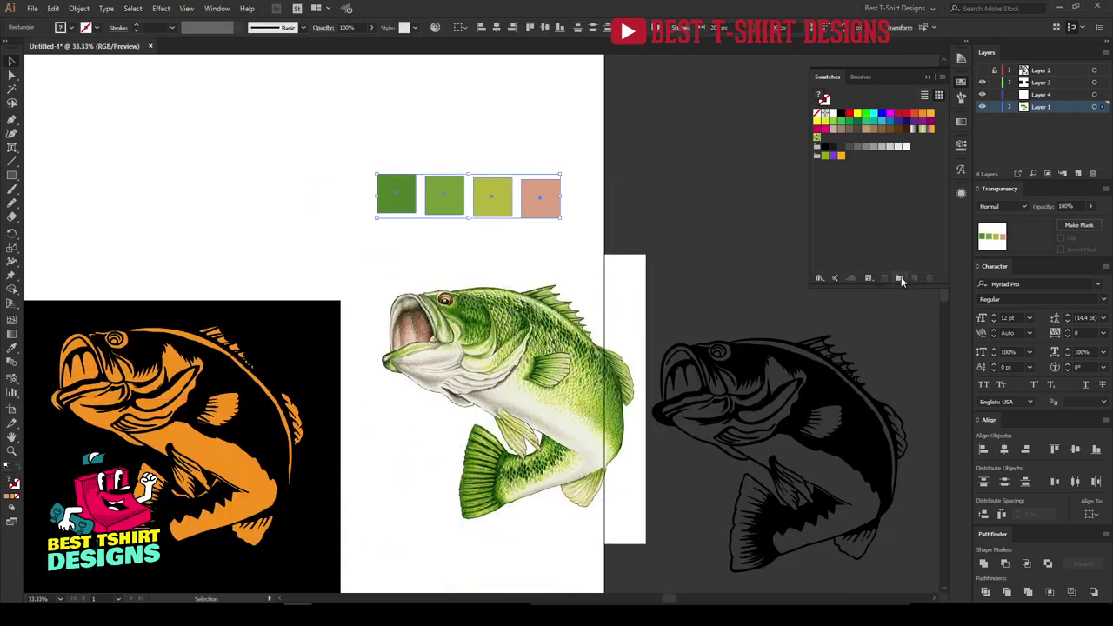
{"action": "left_click", "coordinate": [900, 278]}
{"action": "left_click", "coordinate": [550, 347]}
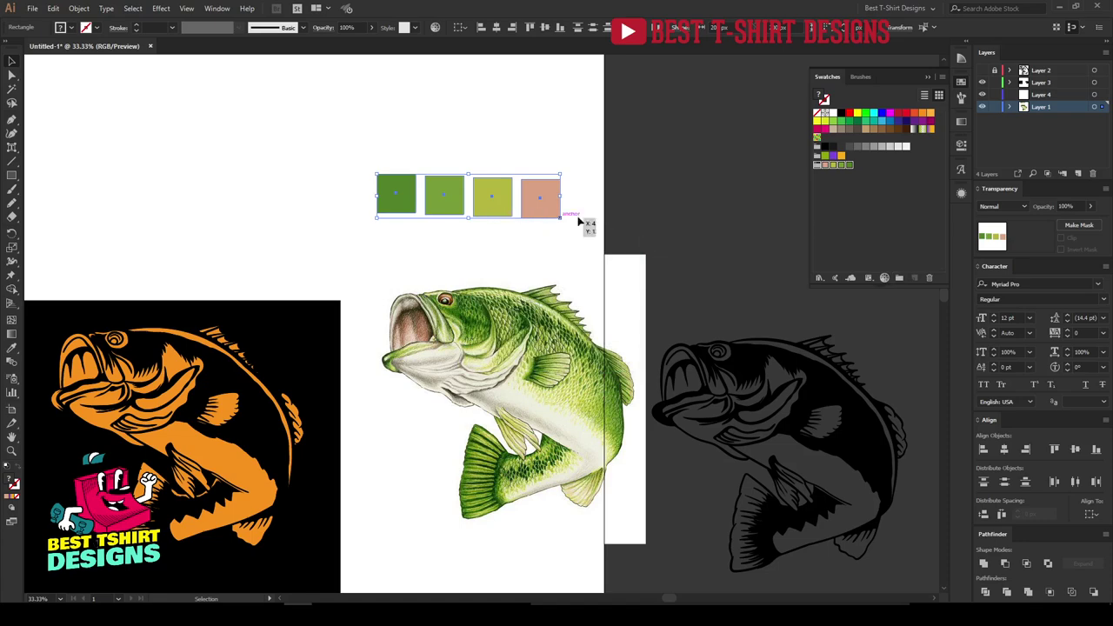
{"action": "left_click", "coordinate": [340, 266]}
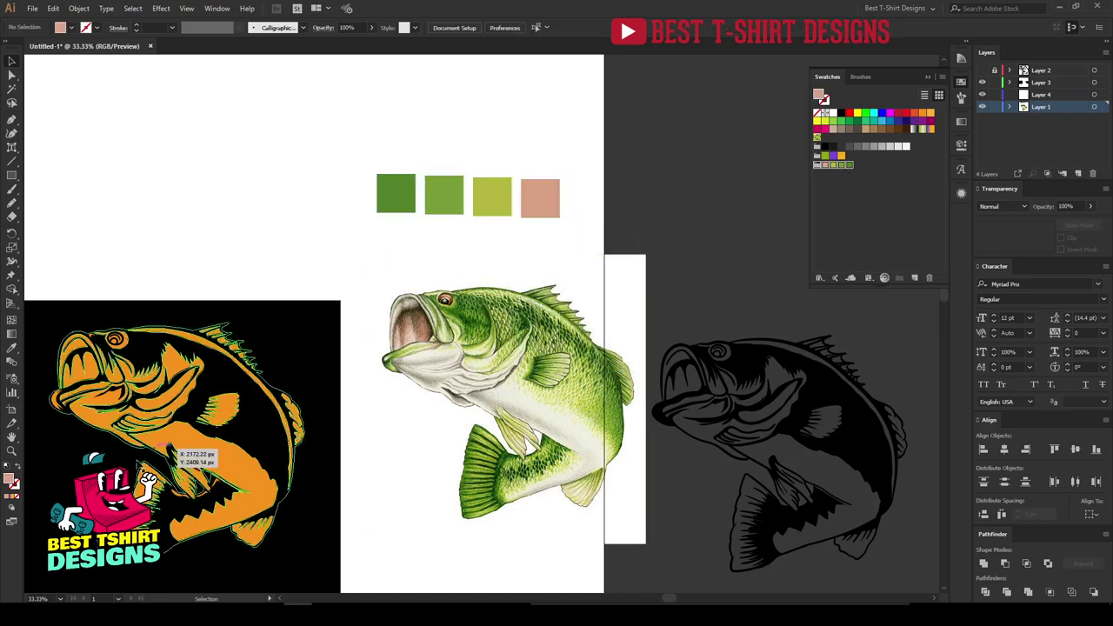
Isolate the orange bass group and fill its belly shape with off-white sampled from the reference fish's belly.
{"action": "scroll", "coordinate": [117, 490], "scroll_direction": "up", "scroll_amount": 1}
{"action": "left_click_drag", "start_coordinate": [163, 488], "coordinate": [246, 433]}
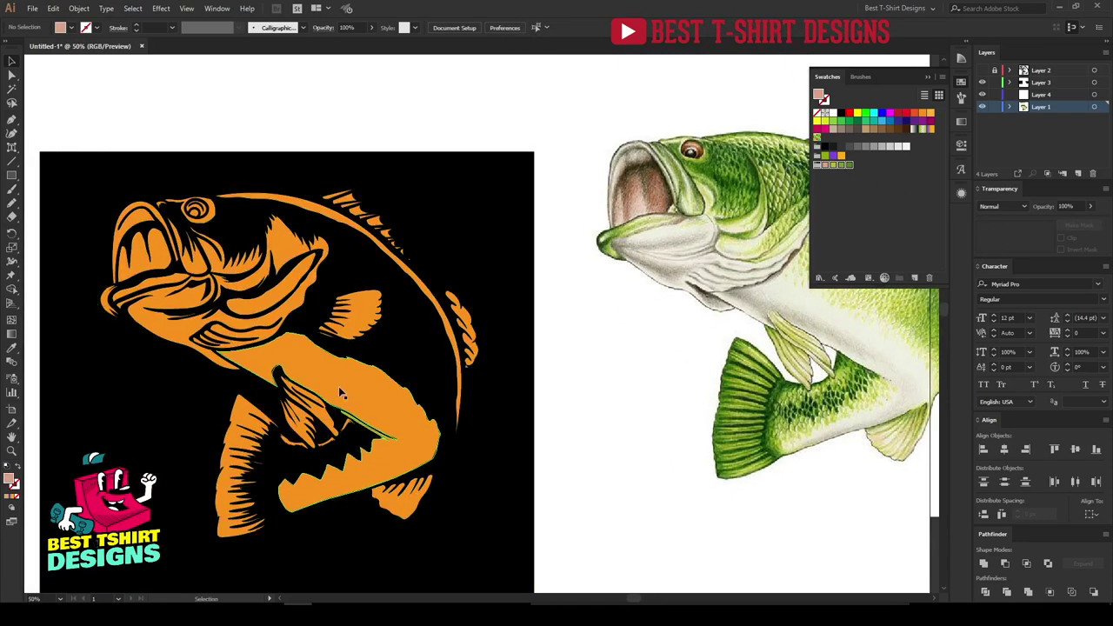
{"action": "left_click_drag", "start_coordinate": [357, 386], "coordinate": [330, 384]}
{"action": "double_click", "coordinate": [329, 384]}
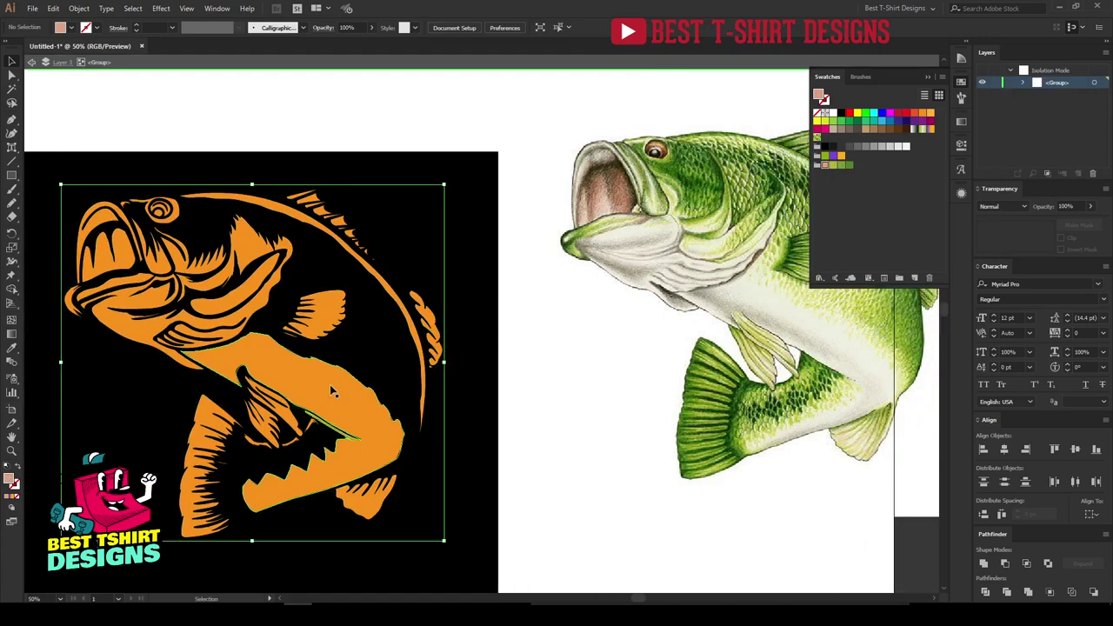
{"action": "left_click", "coordinate": [330, 392]}
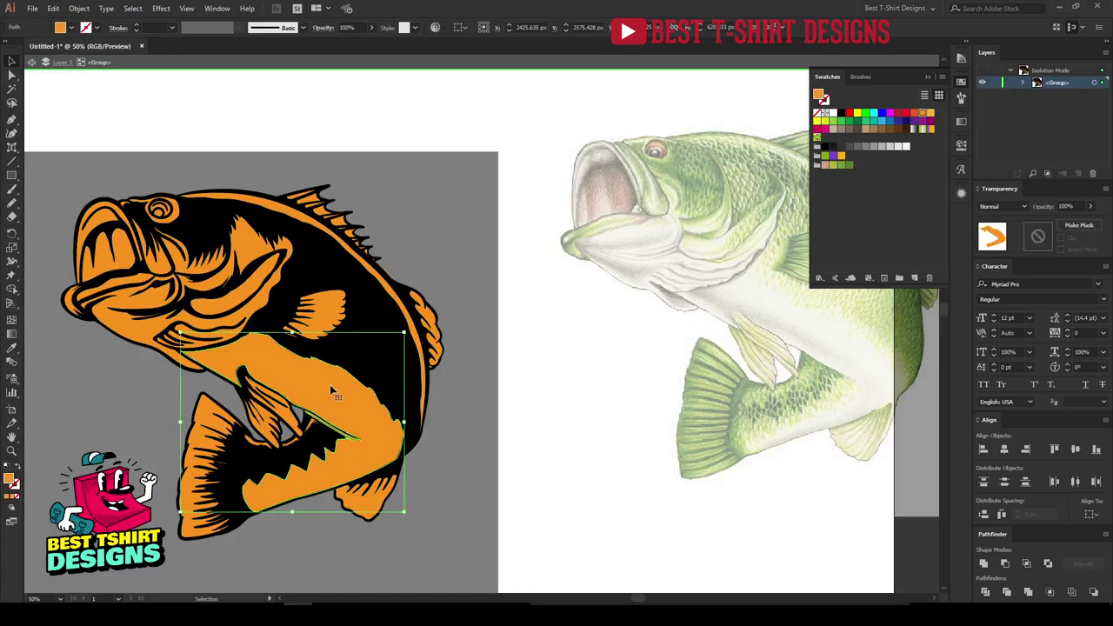
{"action": "key", "text": "i"}
{"action": "left_click", "coordinate": [814, 316]}
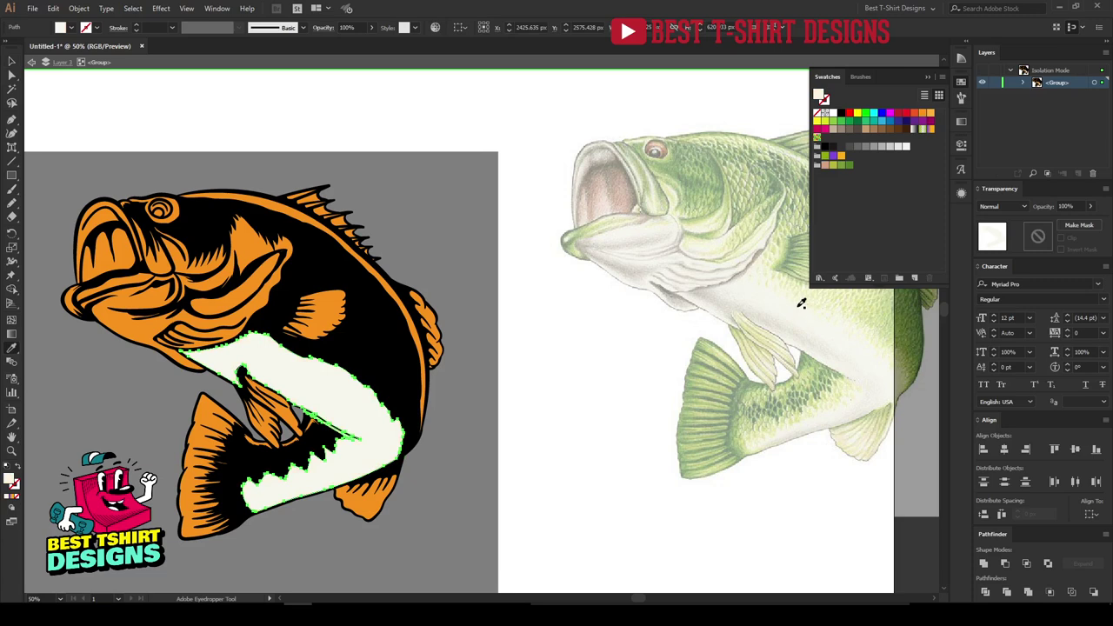
{"action": "key", "text": "v"}
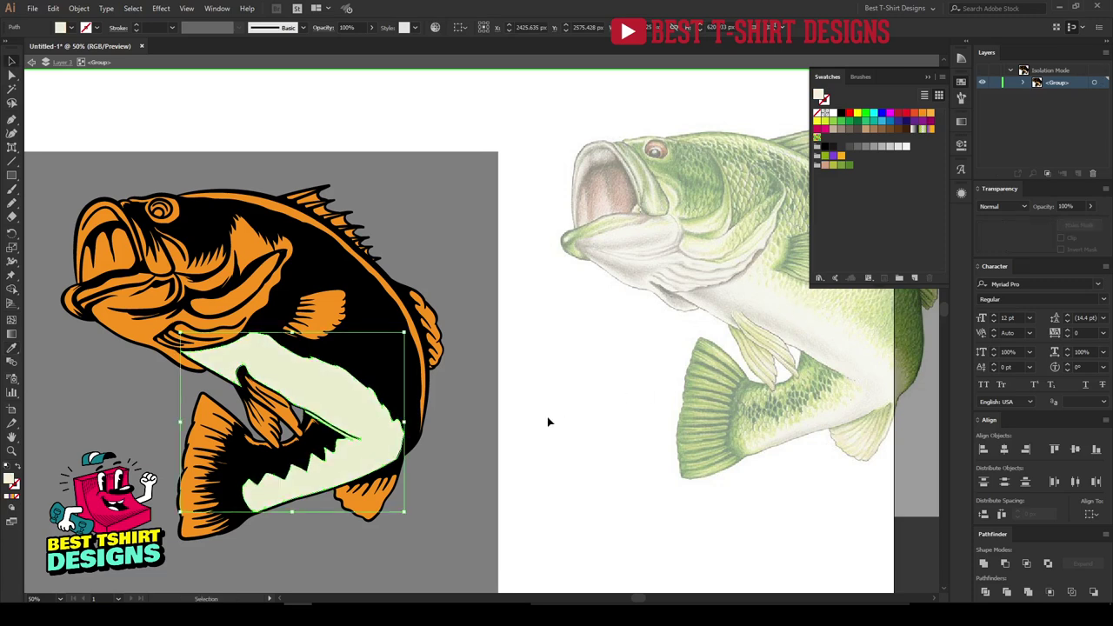
{"action": "key", "text": "ctrl+shift+a"}
Recolour the orange gill-cover shape with the dark green from the sampled palette.
{"action": "left_click", "coordinate": [249, 252]}
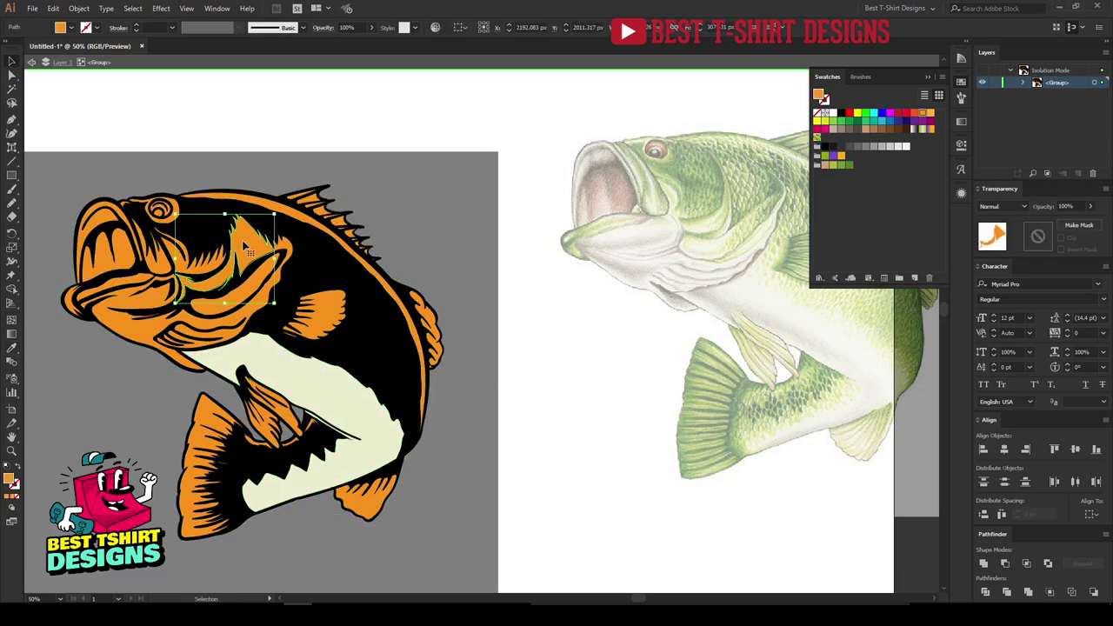
{"action": "key", "text": "i"}
{"action": "key", "text": "v"}
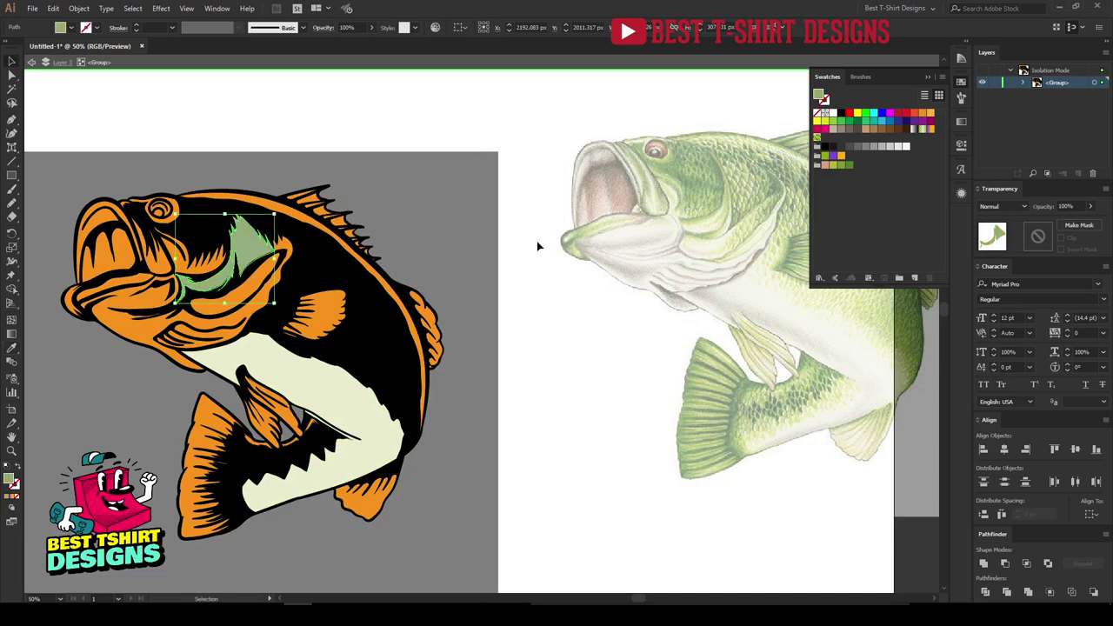
{"action": "scroll", "coordinate": [548, 280], "scroll_direction": "up", "scroll_amount": 2}
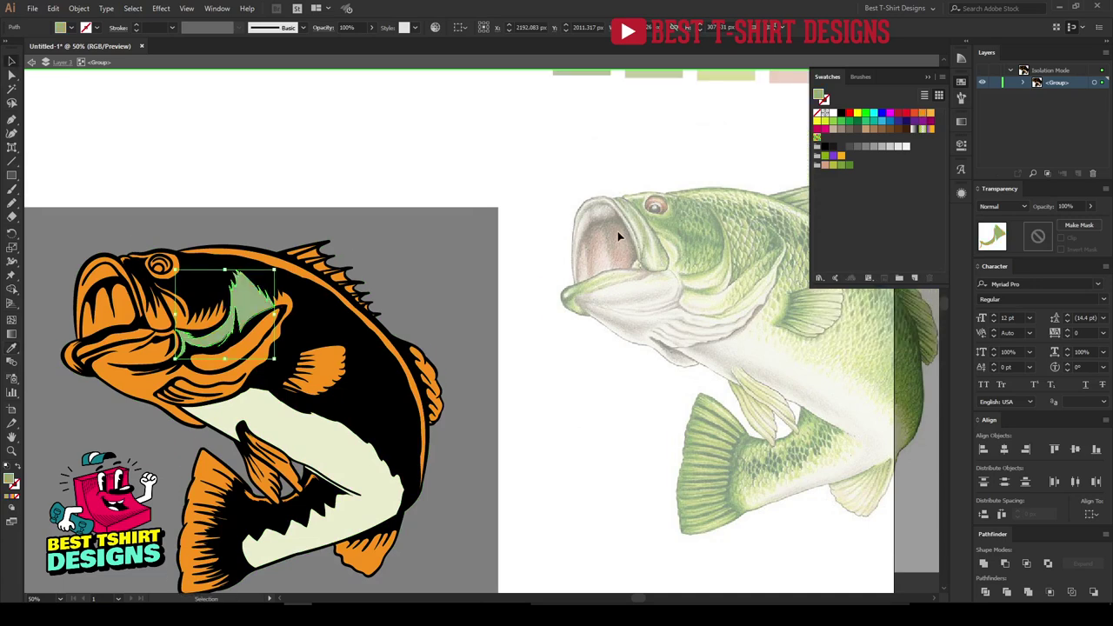
{"action": "scroll", "coordinate": [619, 233], "scroll_direction": "up", "scroll_amount": 1}
{"action": "key", "text": "i"}
{"action": "left_click", "coordinate": [581, 83]}
{"action": "key", "text": "v"}
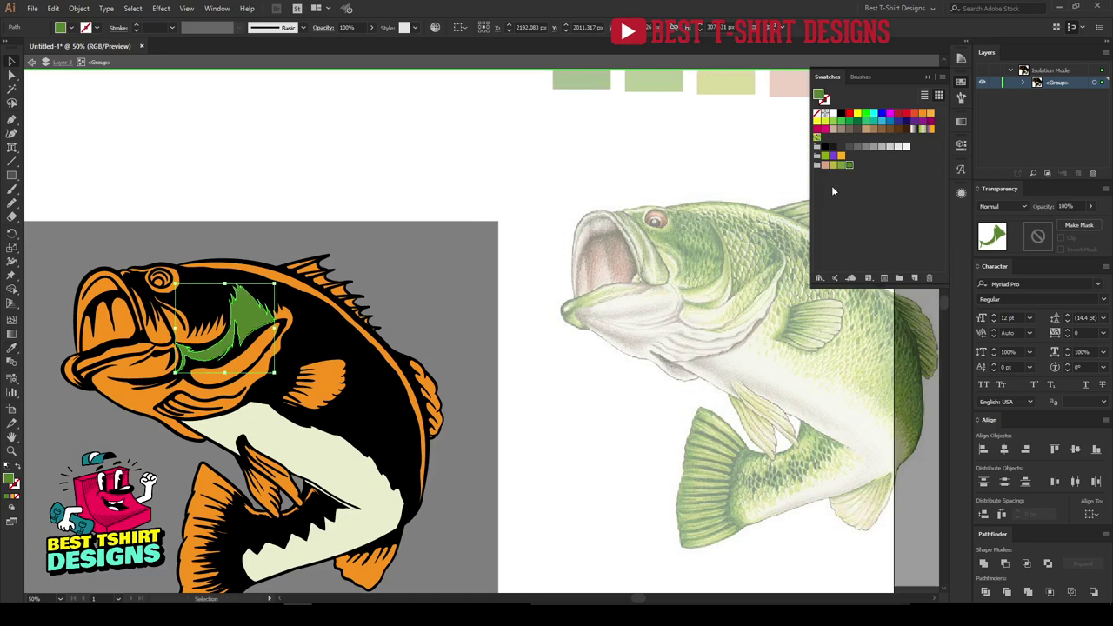
{"action": "left_click", "coordinate": [538, 314]}
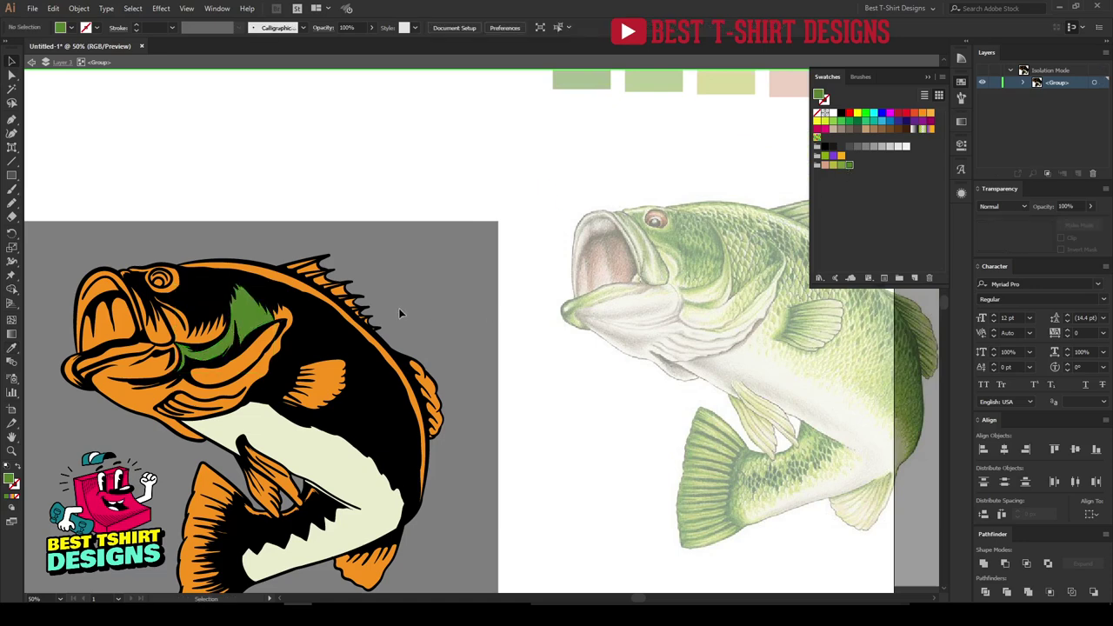
Fill the long stripe along the back and the pectoral fin with the yellow-green palette swatch.
{"action": "left_click", "coordinate": [297, 292]}
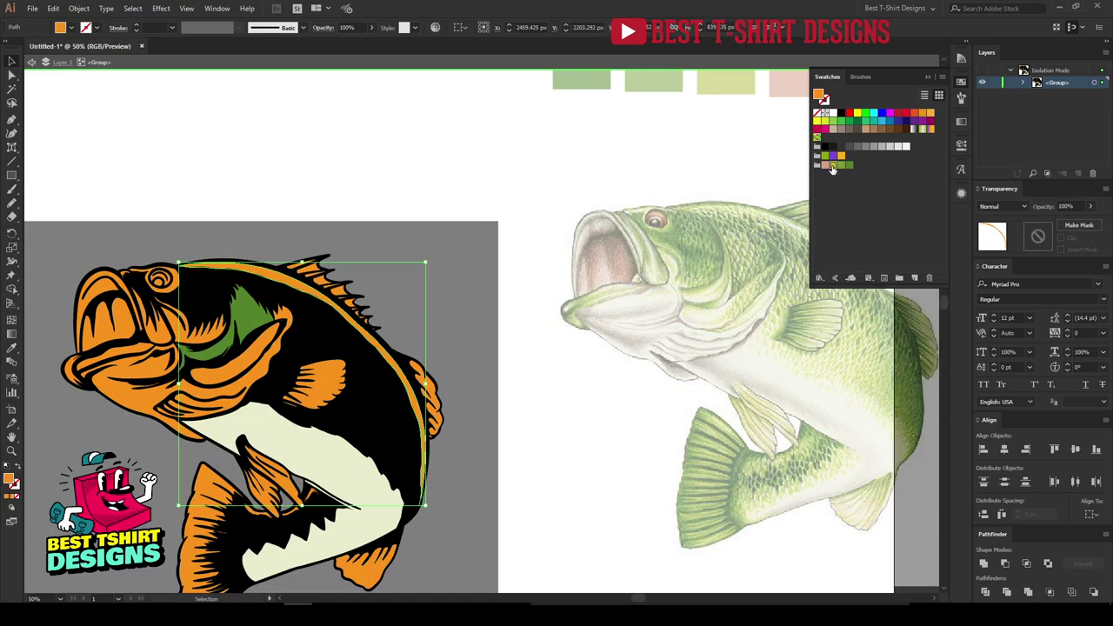
{"action": "left_click", "coordinate": [832, 166]}
{"action": "left_click", "coordinate": [468, 214]}
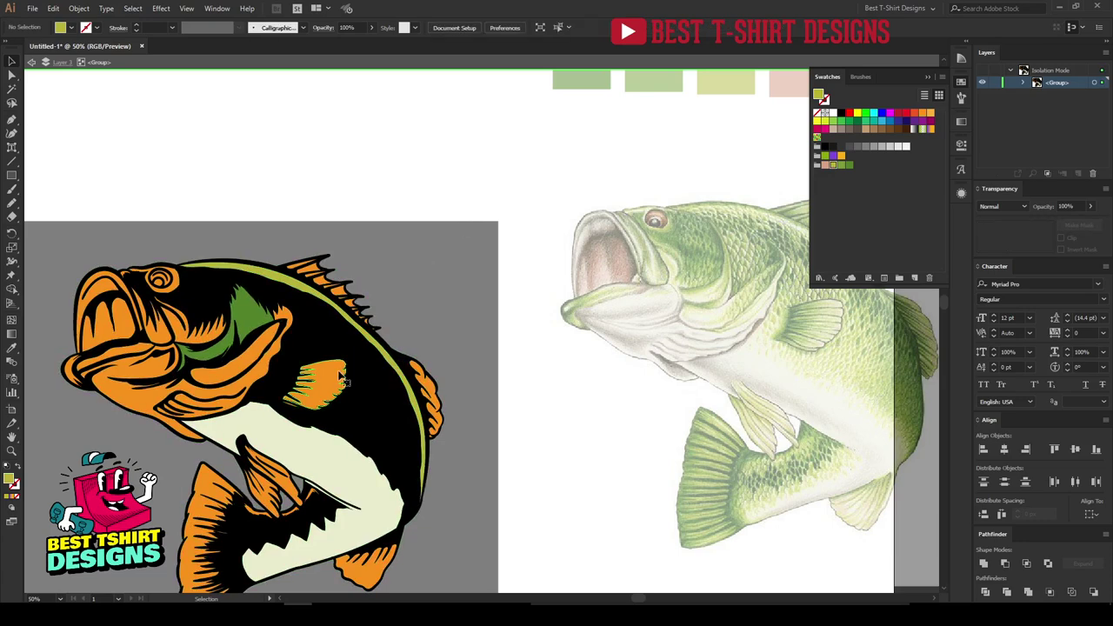
{"action": "left_click", "coordinate": [344, 380]}
{"action": "left_click", "coordinate": [834, 166]}
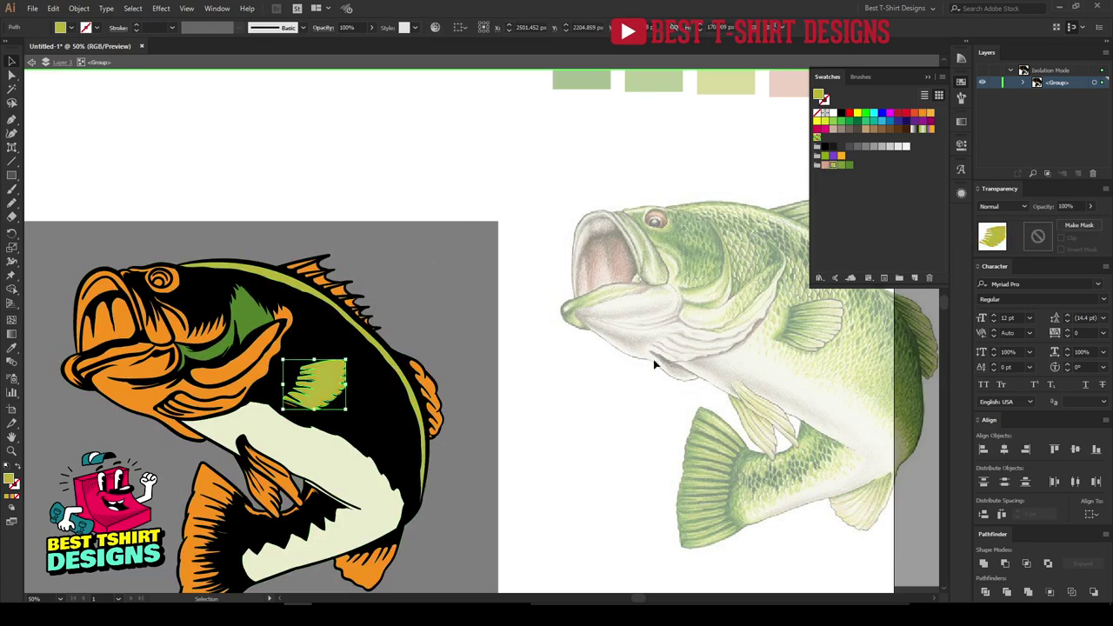
Recolour the lower jaw and throat shape with the off-white sampled from the belly.
{"action": "left_click", "coordinate": [130, 400]}
{"action": "key", "text": "i"}
{"action": "left_click", "coordinate": [248, 426]}
{"action": "key", "text": "v"}
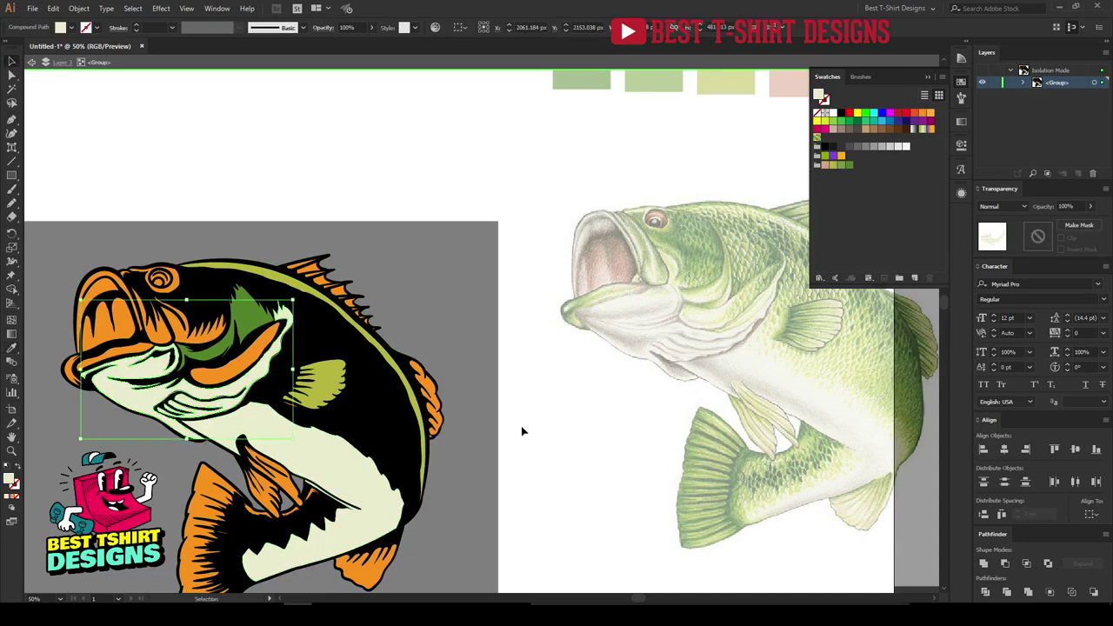
{"action": "left_click", "coordinate": [523, 431]}
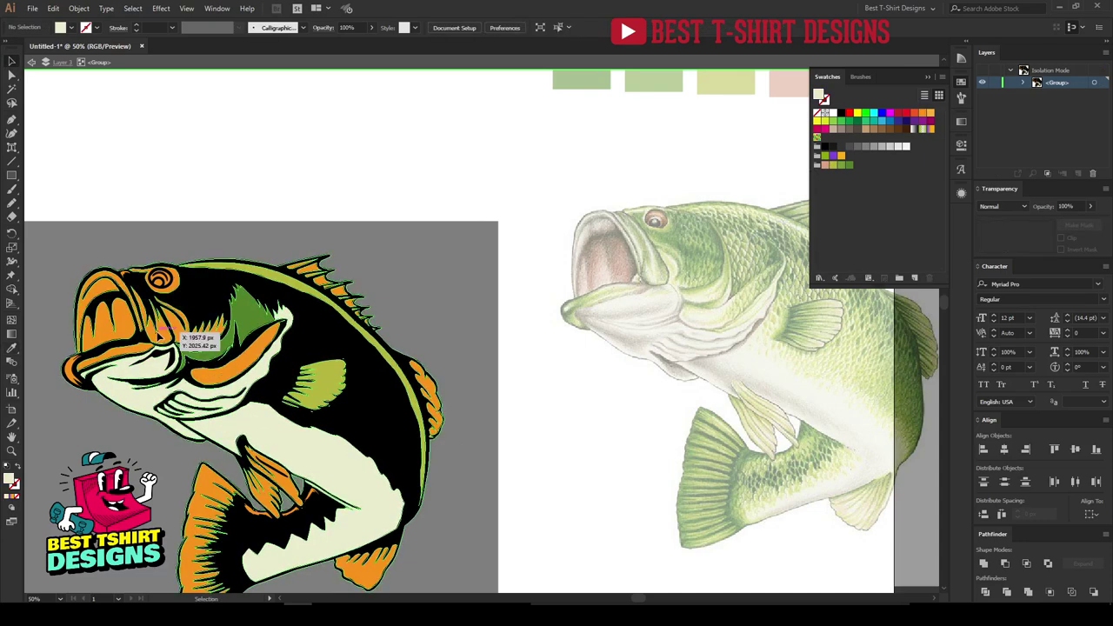
Recolour the two orange cheek shapes behind the mouth with the dark green sampled from the gill cover.
{"action": "left_click", "coordinate": [159, 335]}
{"action": "left_click", "coordinate": [162, 333]}
{"action": "key", "text": "i"}
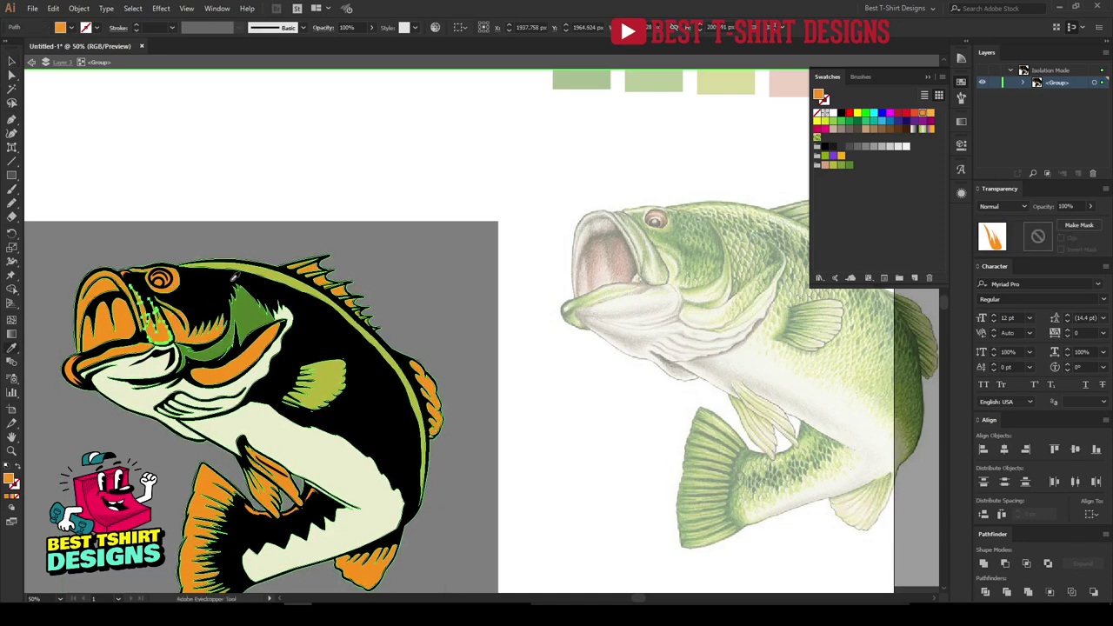
{"action": "left_click", "coordinate": [249, 282]}
{"action": "key", "text": "v"}
{"action": "left_click", "coordinate": [256, 226]}
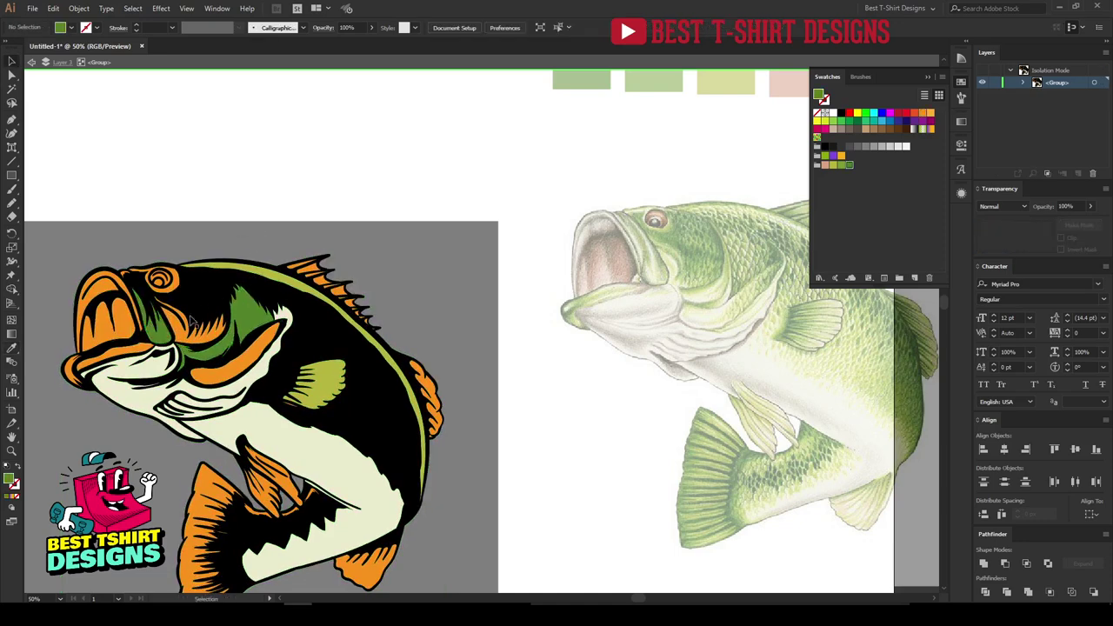
{"action": "left_click", "coordinate": [187, 333]}
{"action": "key", "text": "i"}
{"action": "left_click", "coordinate": [245, 310]}
{"action": "key", "text": "v"}
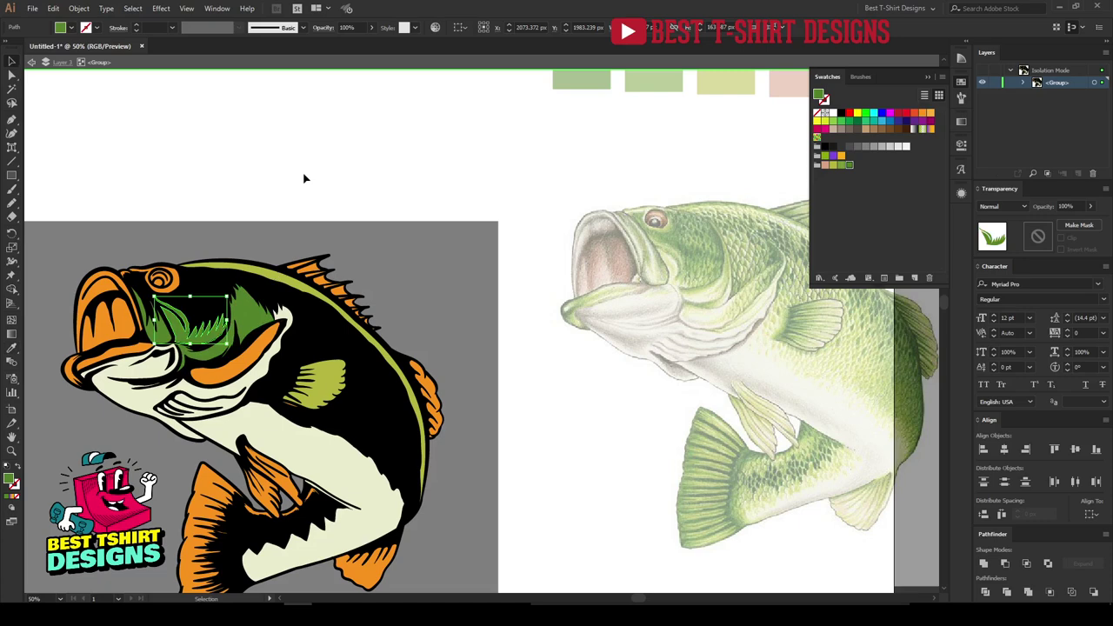
{"action": "left_click", "coordinate": [304, 178]}
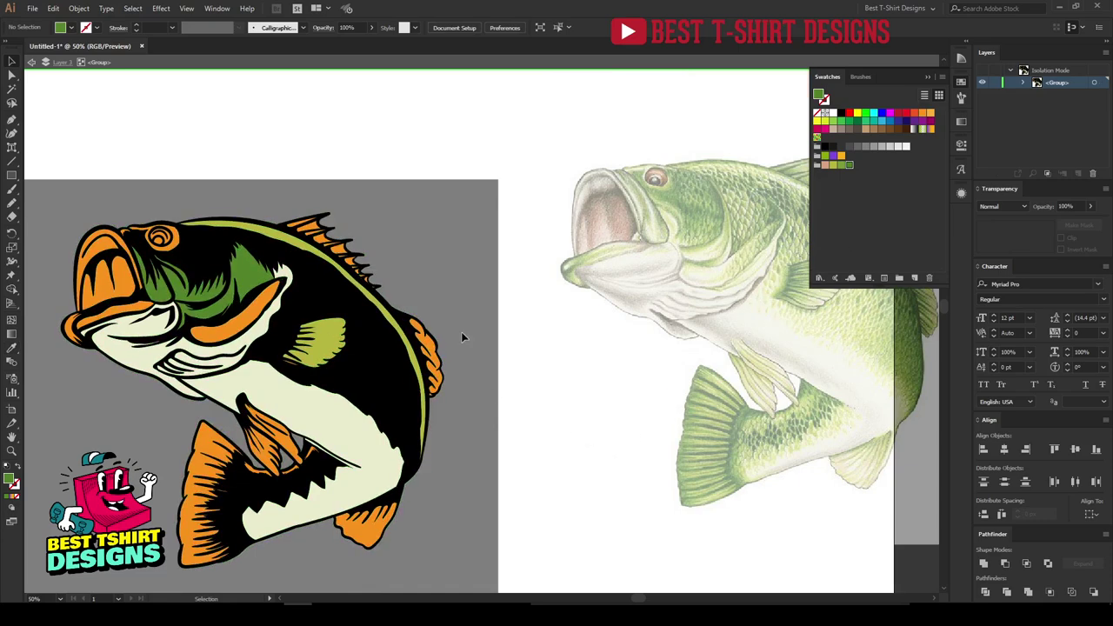
Recolour the six wide segments of the spiny dorsal fin with the yellow-green sampled from the pectoral fin.
{"action": "scroll", "coordinate": [287, 253], "scroll_direction": "up", "scroll_amount": 2}
{"action": "left_click", "coordinate": [318, 197]}
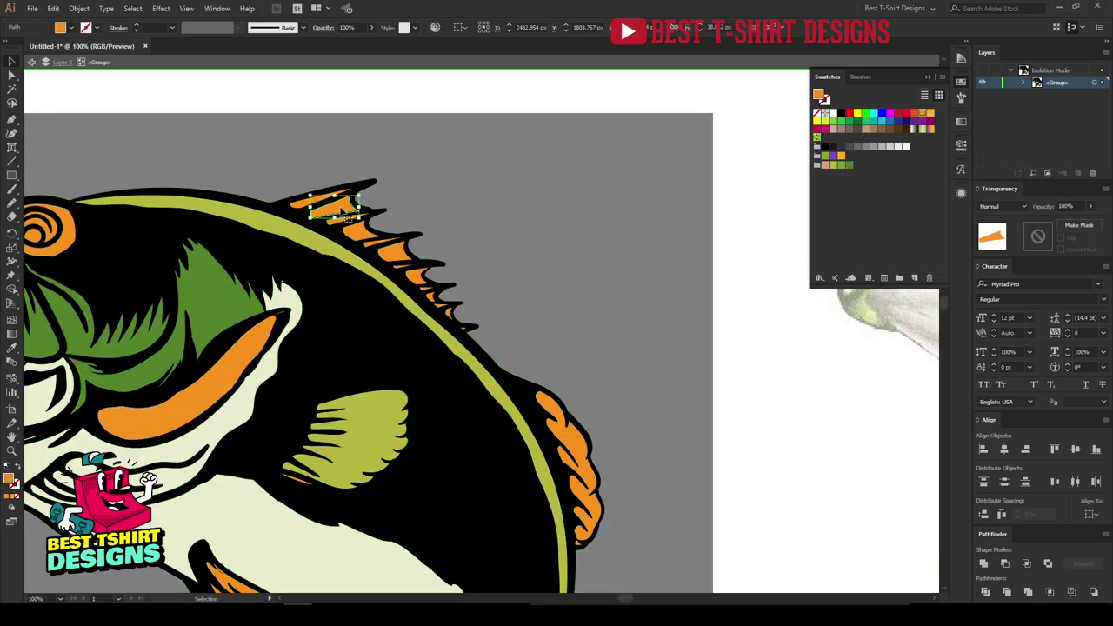
{"action": "scroll", "coordinate": [318, 196], "scroll_direction": "up", "scroll_amount": 2}
{"action": "left_click", "coordinate": [401, 272], "text": "shift"}
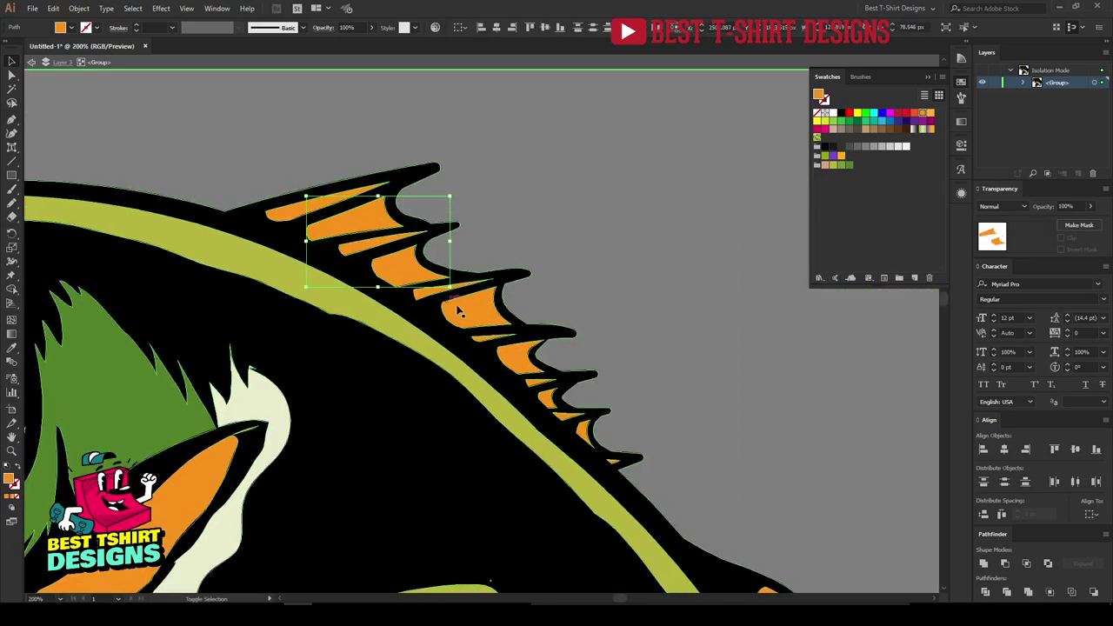
{"action": "left_click", "coordinate": [468, 316], "text": "shift"}
{"action": "left_click", "coordinate": [524, 366], "text": "shift"}
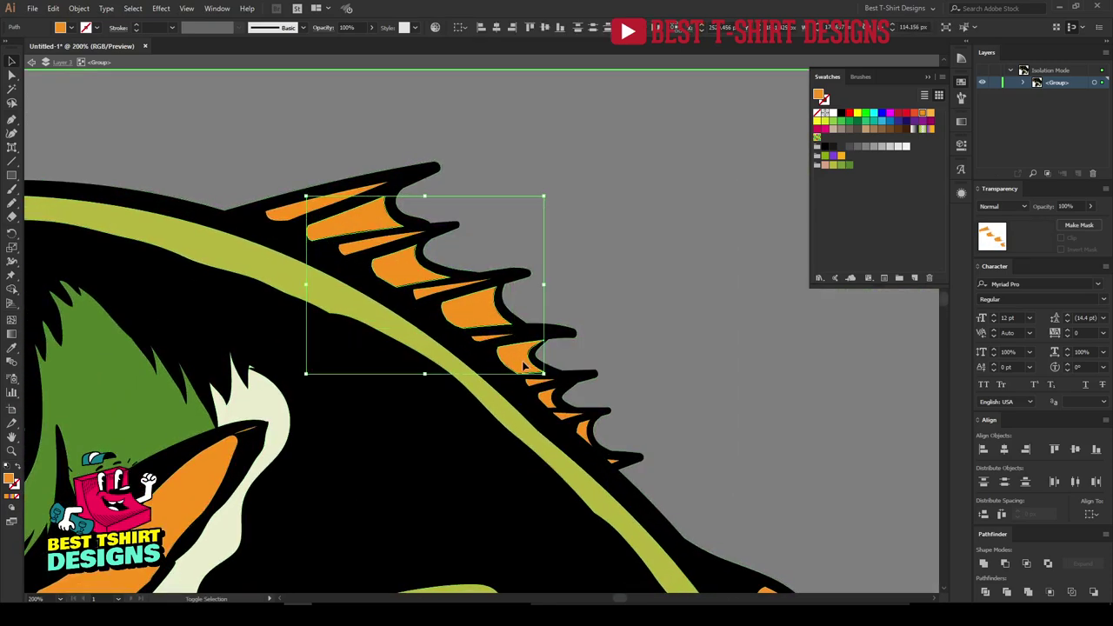
{"action": "left_click", "coordinate": [547, 402], "text": "shift"}
{"action": "left_click", "coordinate": [586, 431], "text": "shift"}
{"action": "scroll", "coordinate": [252, 275], "scroll_direction": "down", "scroll_amount": 2}
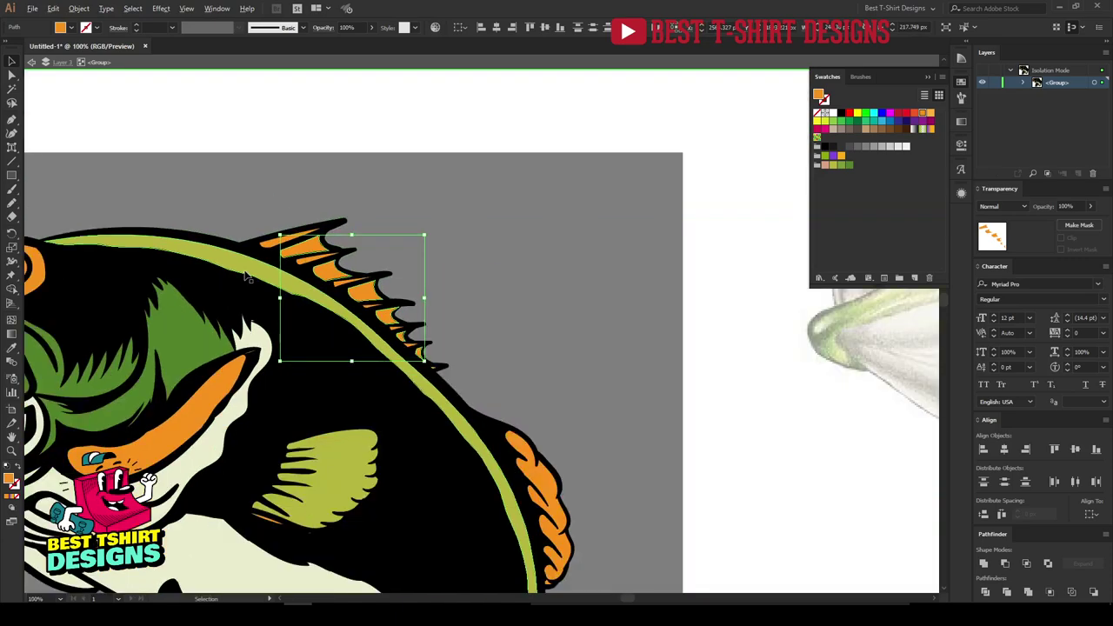
{"action": "key", "text": "i"}
{"action": "left_click", "coordinate": [348, 437]}
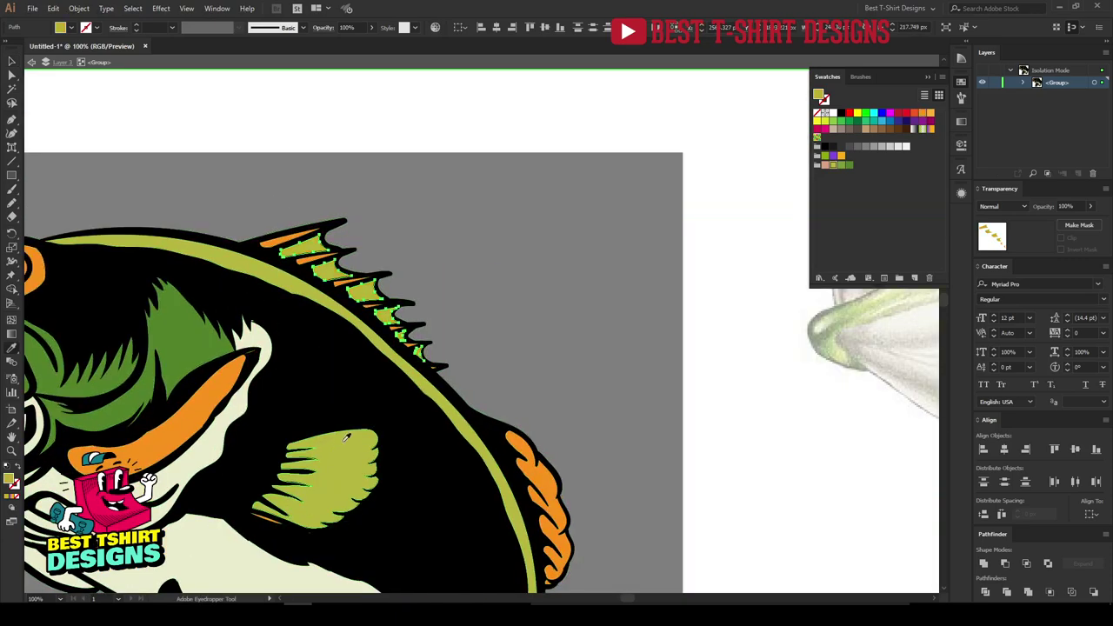
{"action": "key", "text": "v"}
{"action": "left_click", "coordinate": [519, 337]}
{"action": "scroll", "coordinate": [307, 241], "scroll_direction": "up", "scroll_amount": 2}
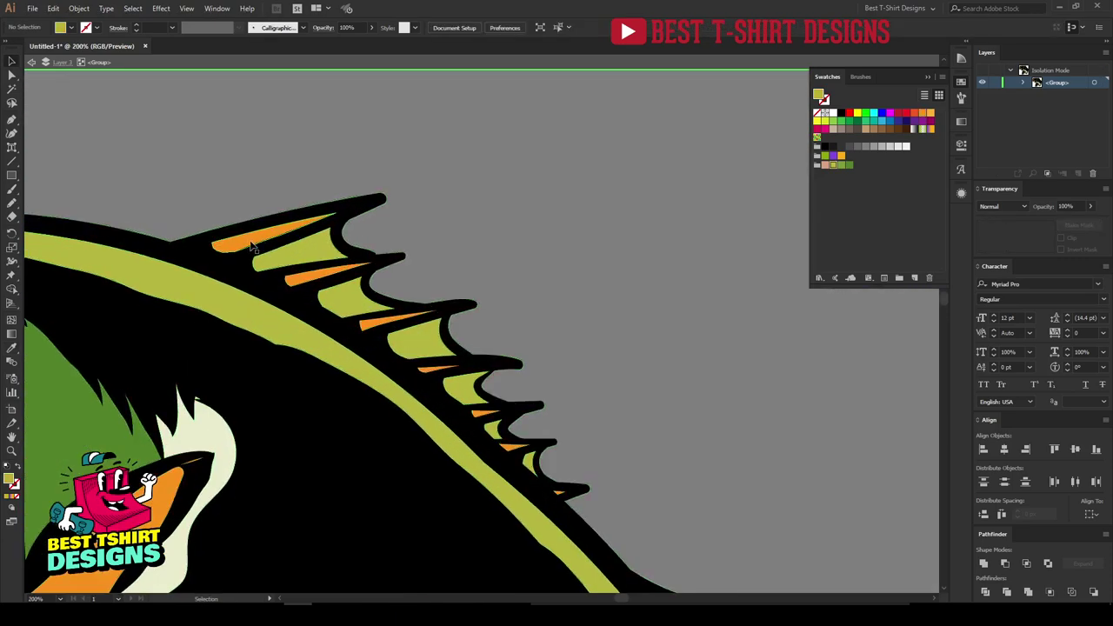
{"action": "left_click", "coordinate": [261, 240]}
{"action": "left_click", "coordinate": [296, 278], "text": "shift"}
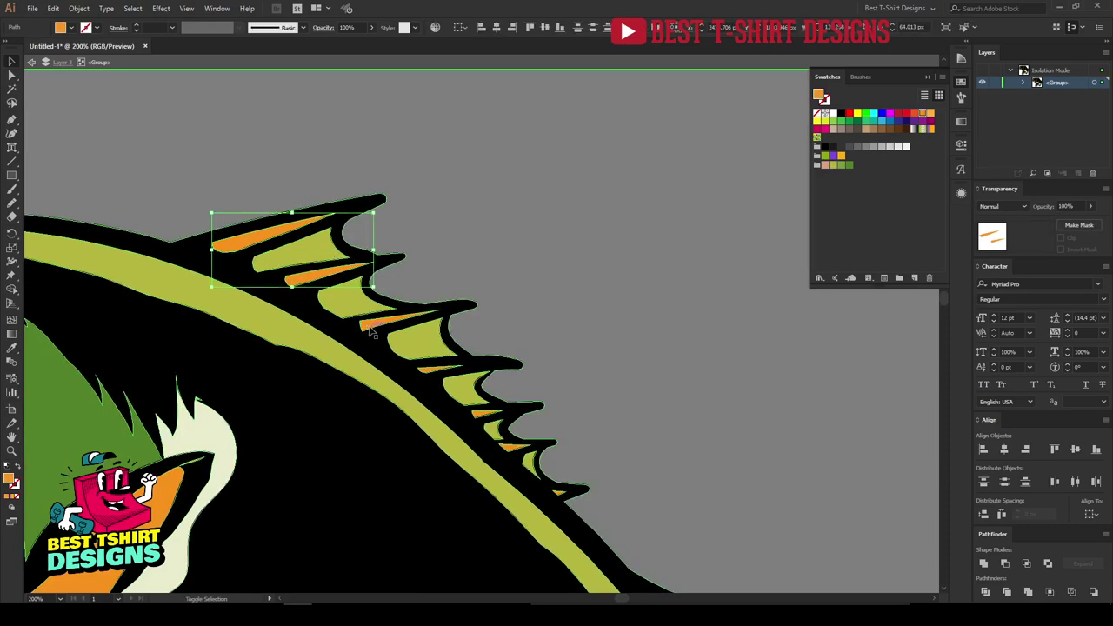
{"action": "left_click", "coordinate": [368, 330], "text": "shift"}
{"action": "left_click", "coordinate": [513, 317]}
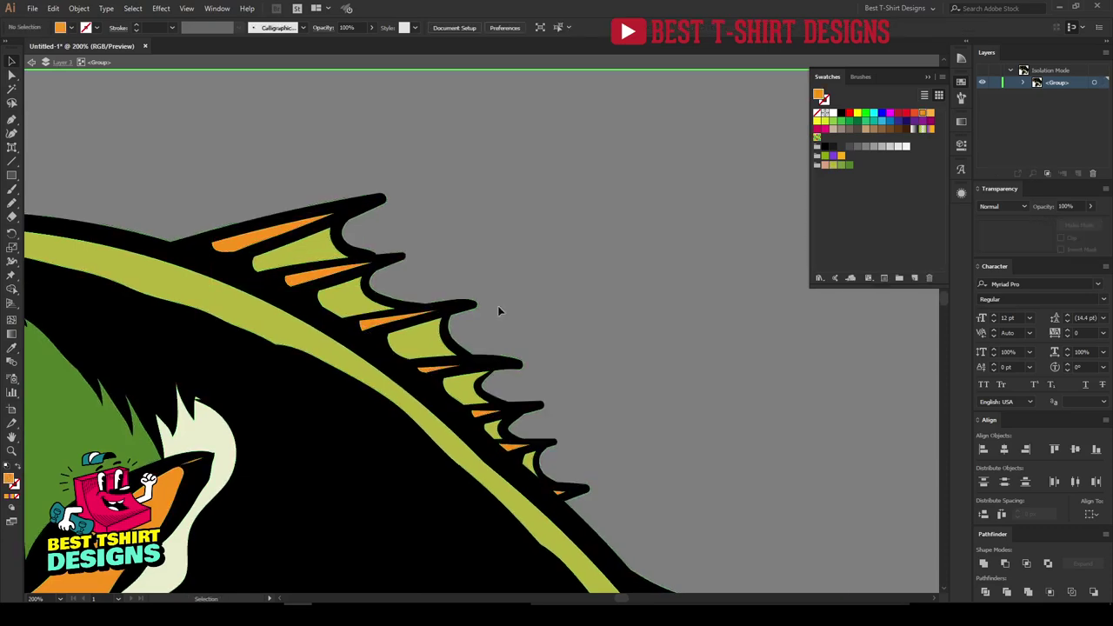
{"action": "scroll", "coordinate": [313, 166], "scroll_direction": "down", "scroll_amount": 2}
{"action": "scroll", "coordinate": [525, 284], "scroll_direction": "down", "scroll_amount": 2}
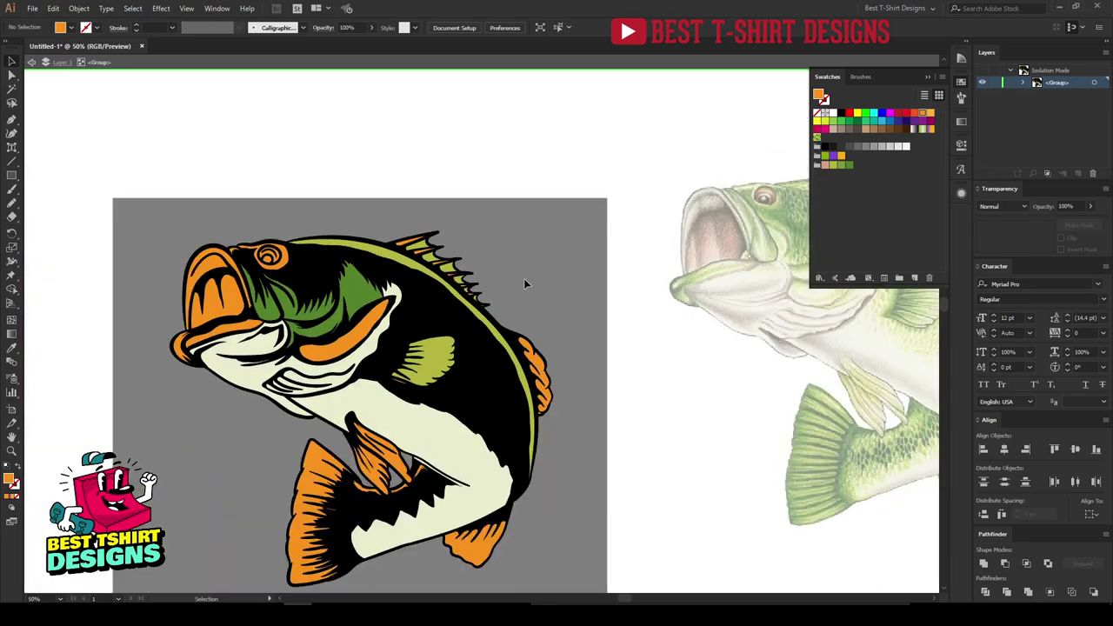
{"action": "scroll", "coordinate": [550, 410], "scroll_direction": "up", "scroll_amount": 1}
{"action": "scroll", "coordinate": [354, 332], "scroll_direction": "down", "scroll_amount": 1}
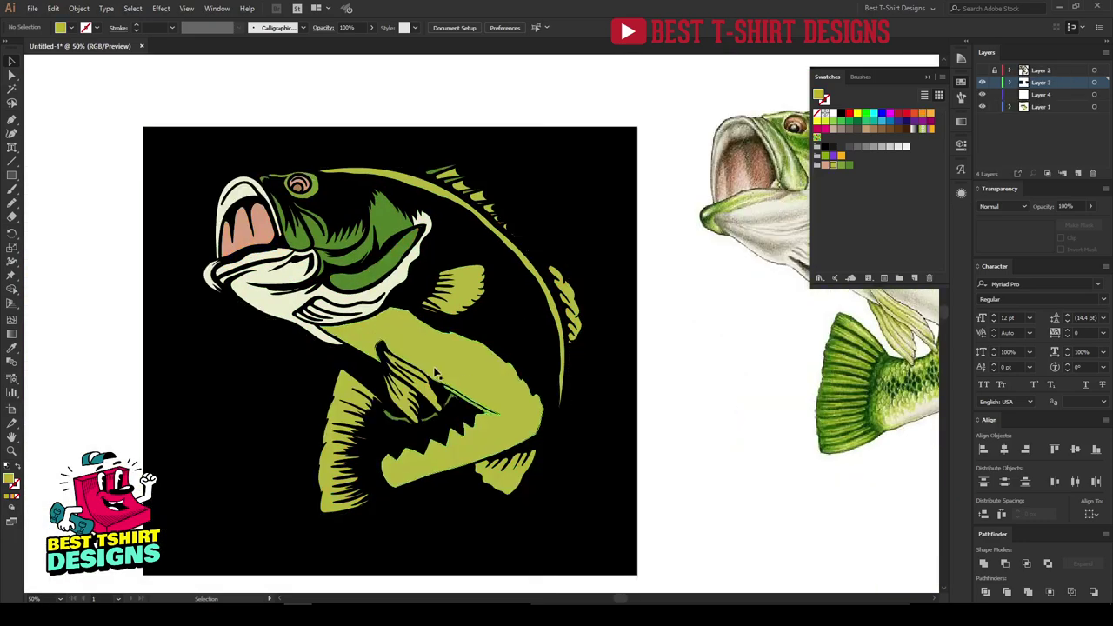
Review the recoloured bass on the black background and compare it with the reference fish and the palette squares.
{"action": "left_click", "coordinate": [440, 380]}
{"action": "left_click", "coordinate": [646, 444]}
{"action": "key", "text": "ctrl+minus"}
{"action": "left_click_drag", "start_coordinate": [654, 391], "coordinate": [742, 388]}
{"action": "left_click", "coordinate": [440, 372]}
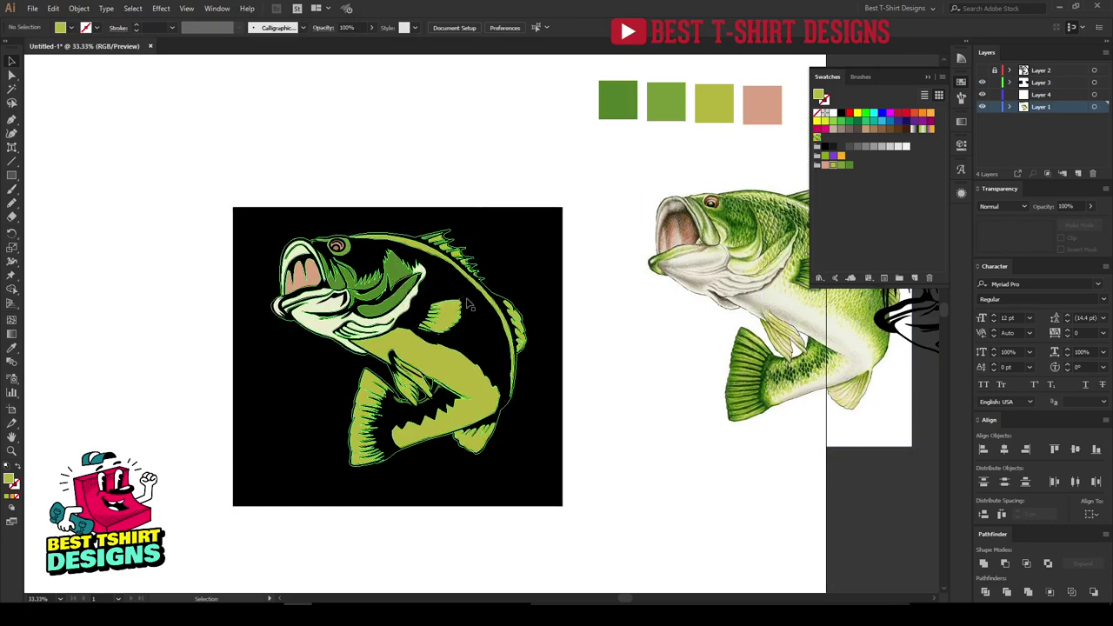
{"action": "key", "text": "ctrl+plus"}
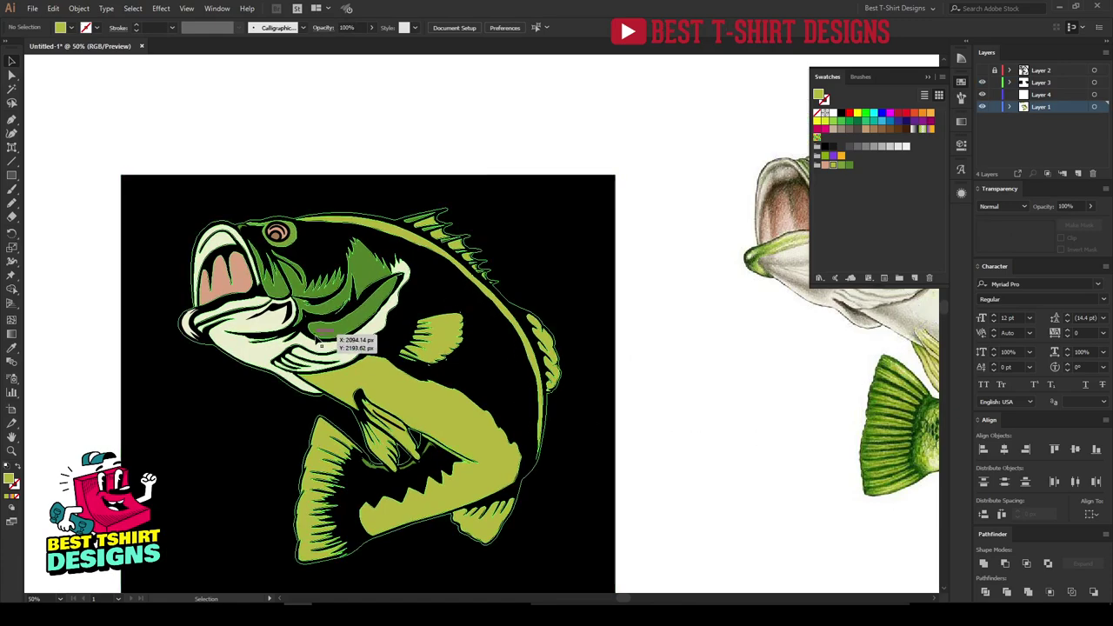
{"action": "key", "text": "ctrl+minus"}
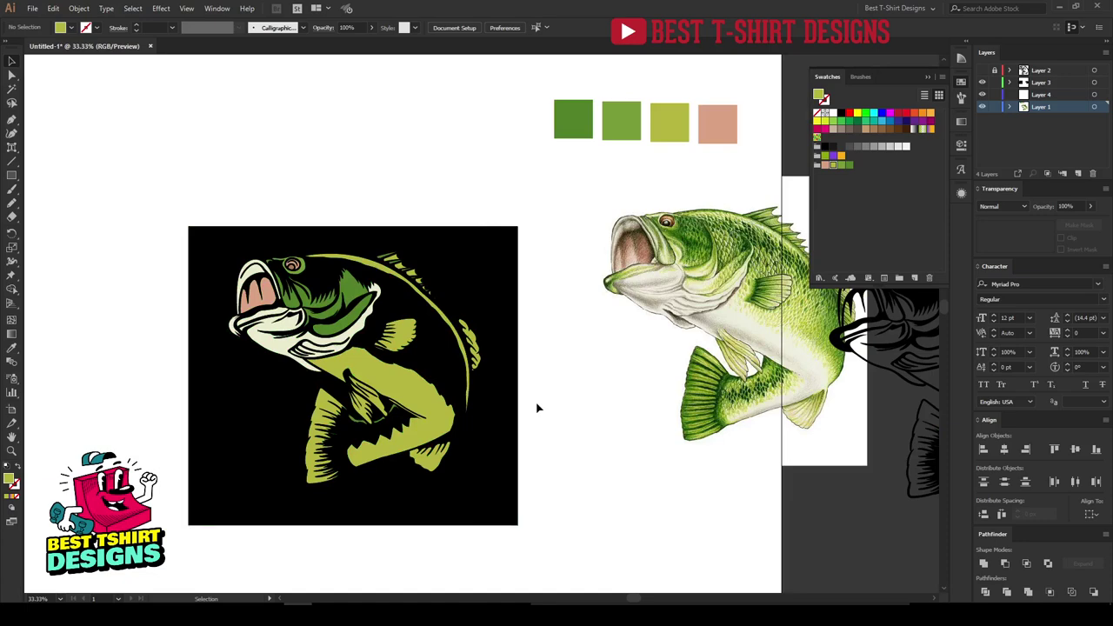
{"action": "scroll", "coordinate": [260, 379], "scroll_direction": "up", "scroll_amount": 1}
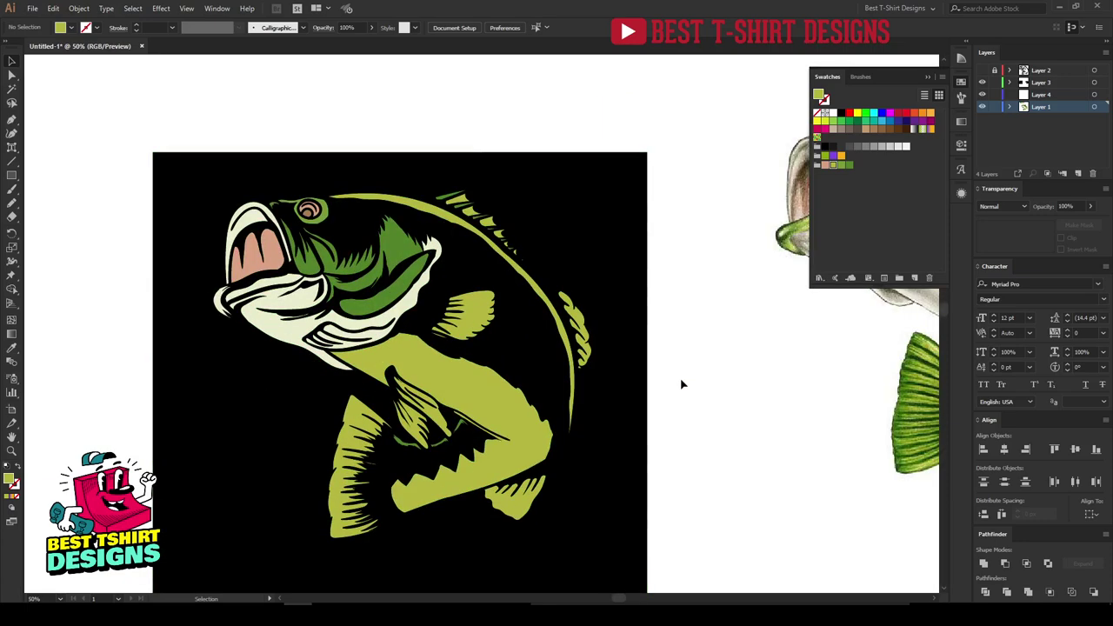
{"action": "scroll", "coordinate": [385, 373], "scroll_direction": "down", "scroll_amount": 2}
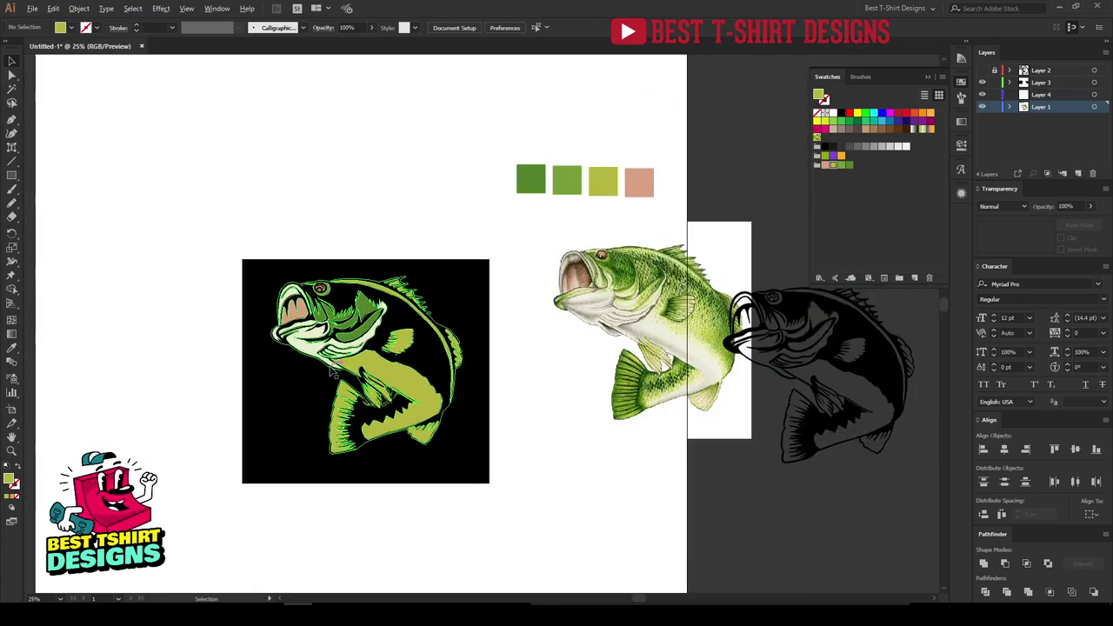
Move the black line-art bass from beside the reference fish to the empty area above the coloured design.
{"action": "left_click", "coordinate": [830, 367]}
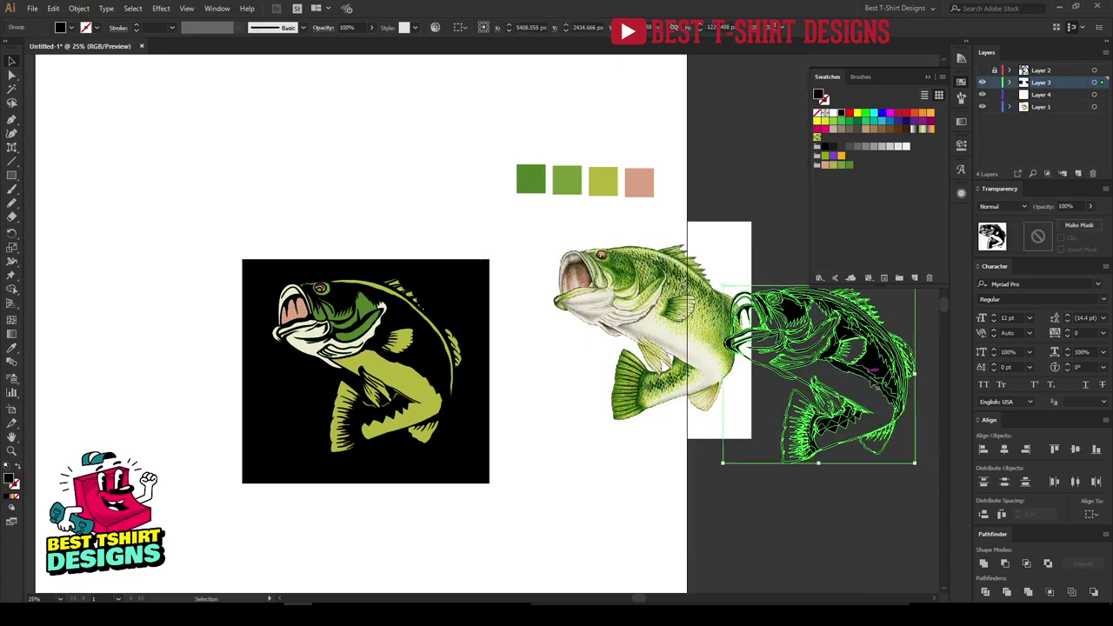
{"action": "left_click_drag", "start_coordinate": [896, 389], "coordinate": [429, 157]}
{"action": "scroll", "coordinate": [429, 157], "scroll_direction": "up", "scroll_amount": 2}
{"action": "scroll", "coordinate": [250, 126], "scroll_direction": "up", "scroll_amount": 2}
{"action": "left_click", "coordinate": [199, 241]}
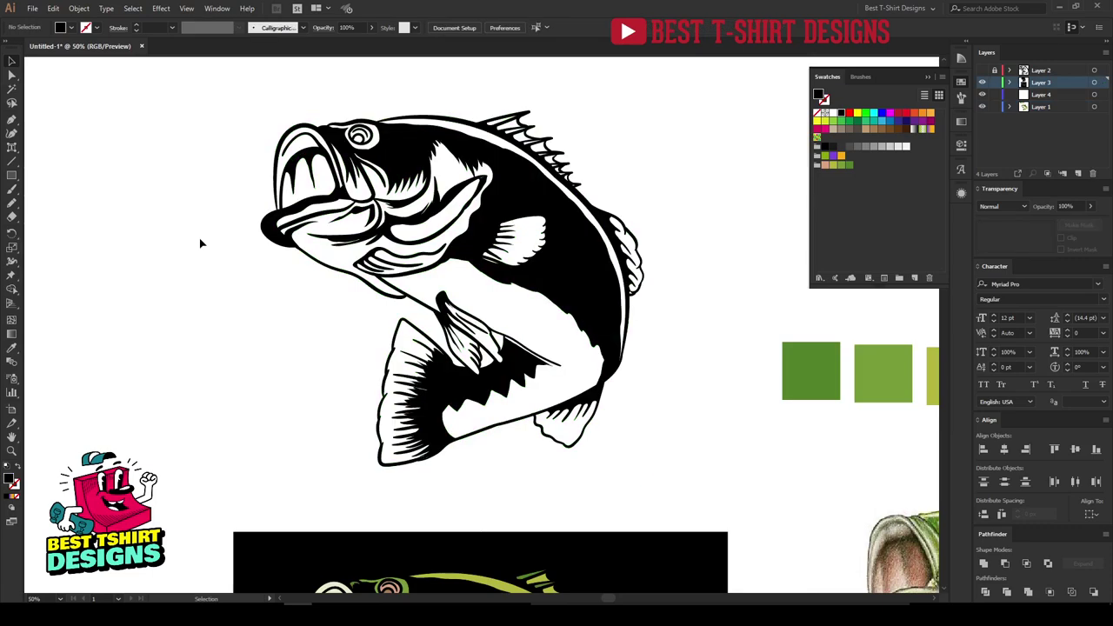
Merge all the paths of the line-art bass with the Pathfinder Unite operation.
{"action": "scroll", "coordinate": [231, 259], "scroll_direction": "down", "scroll_amount": 1}
{"action": "left_click_drag", "start_coordinate": [205, 154], "coordinate": [558, 410]}
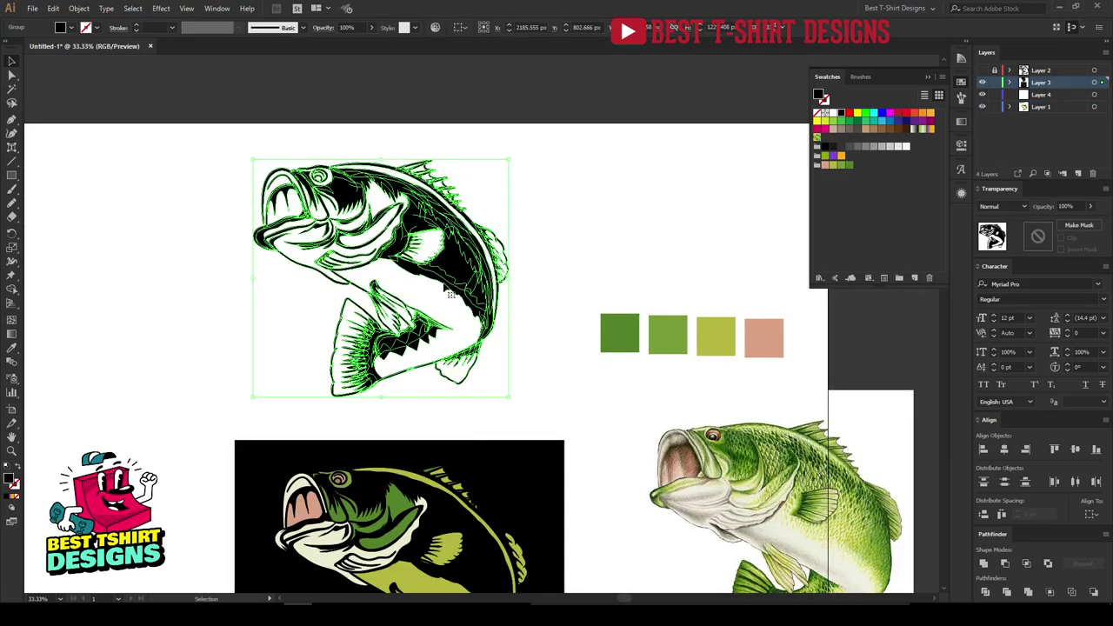
{"action": "left_click", "coordinate": [984, 562]}
{"action": "left_click", "coordinate": [532, 336]}
Draw a crescent-shaped highlight inside the black lower lip with the Pencil tool and subtract it from the line art.
{"action": "scroll", "coordinate": [337, 180], "scroll_direction": "up", "scroll_amount": 3}
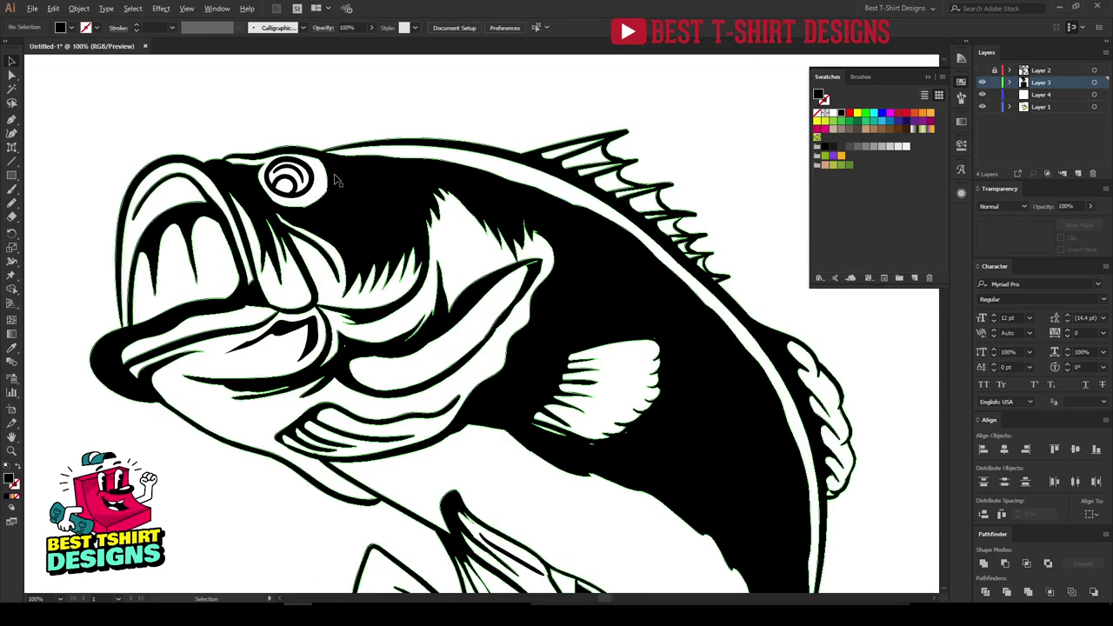
{"action": "scroll", "coordinate": [400, 170], "scroll_direction": "down", "scroll_amount": 3}
{"action": "scroll", "coordinate": [180, 296], "scroll_direction": "up", "scroll_amount": 5}
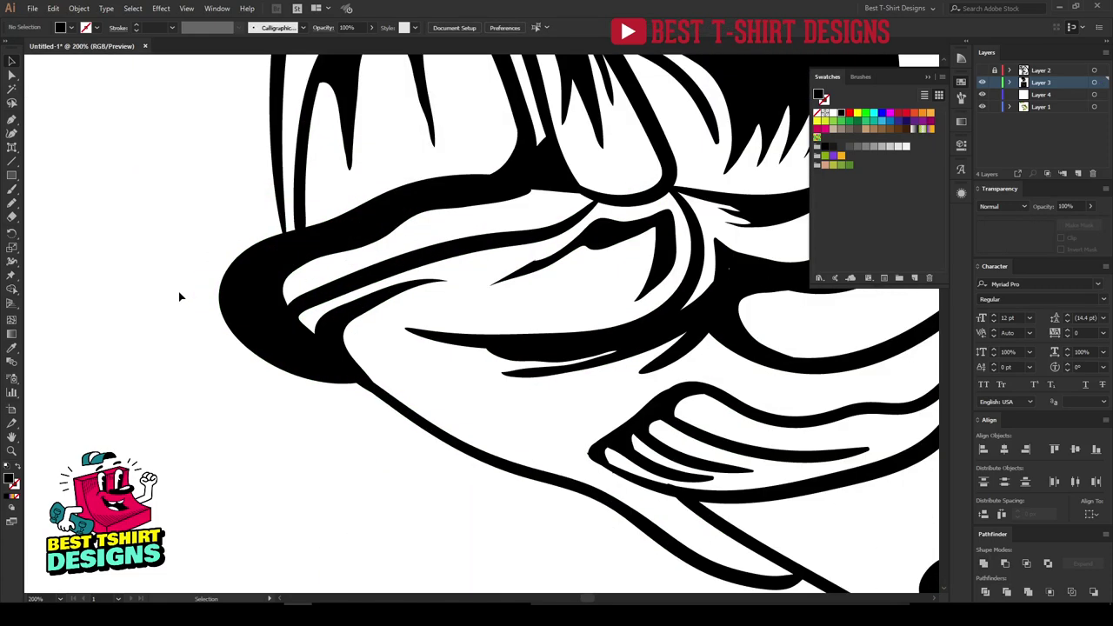
{"action": "key", "text": "n"}
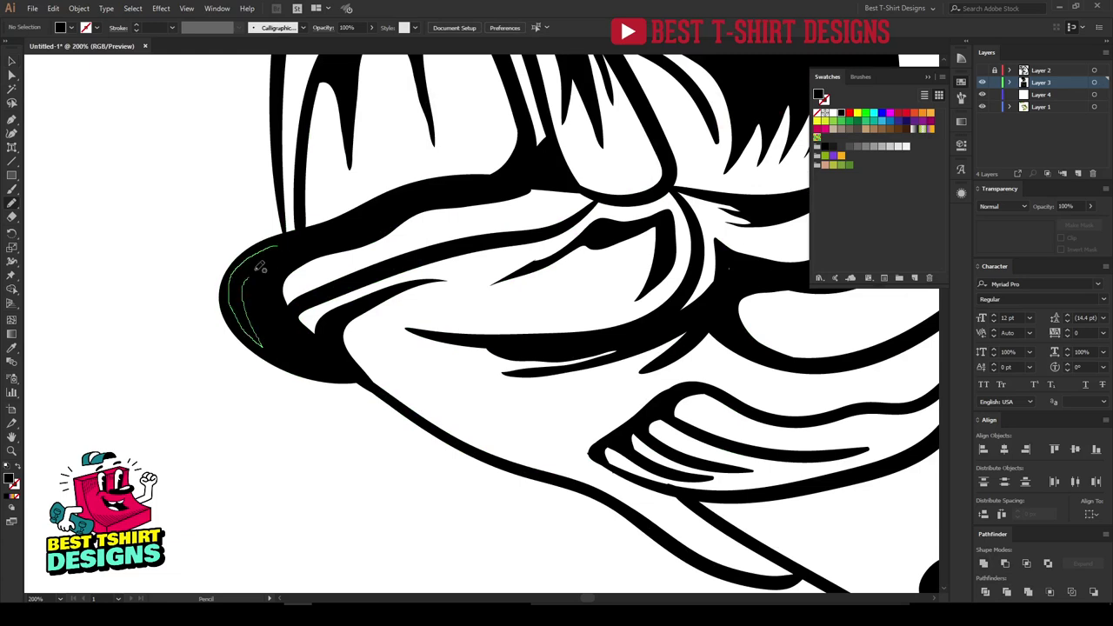
{"action": "left_click_drag", "start_coordinate": [306, 243], "coordinate": [266, 254]}
{"action": "key", "text": "v"}
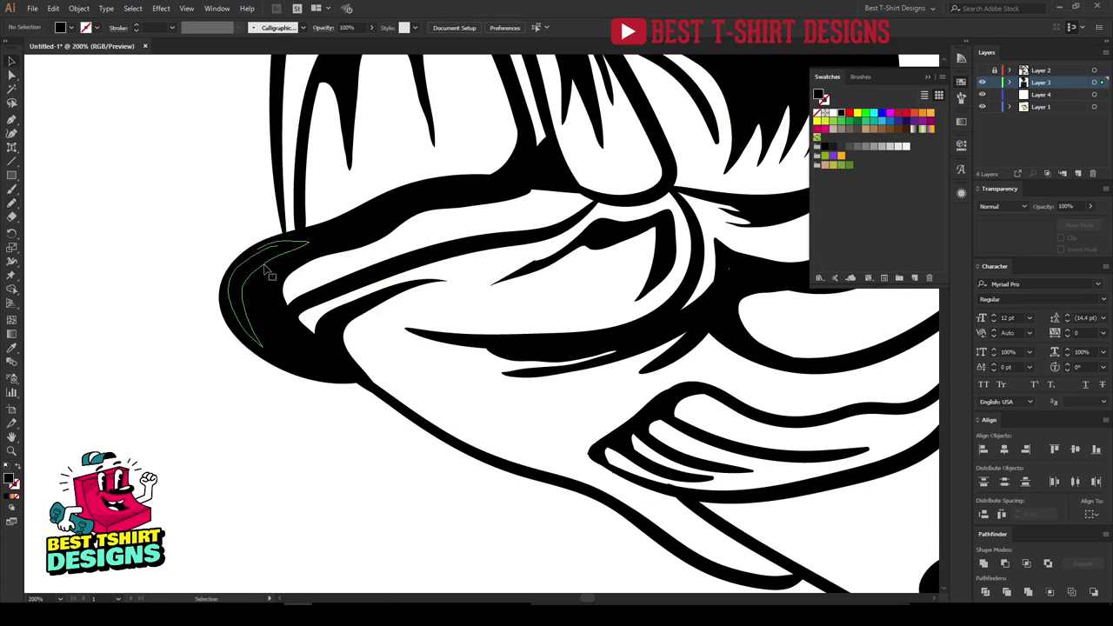
{"action": "left_click", "coordinate": [265, 265]}
{"action": "left_click", "coordinate": [338, 237], "text": "shift"}
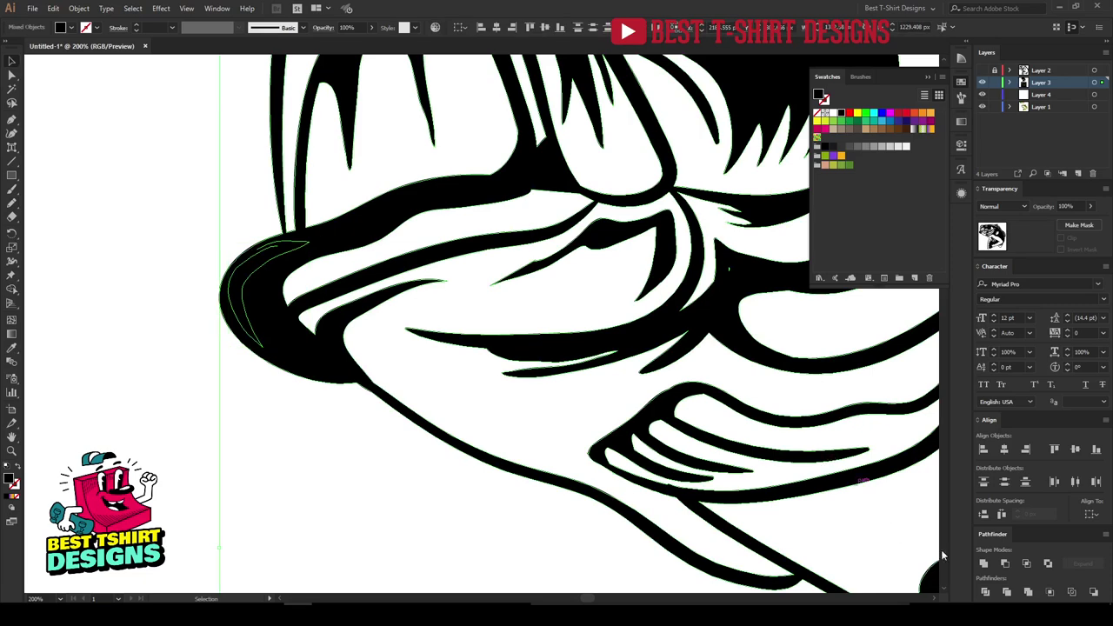
{"action": "left_click", "coordinate": [1006, 565], "text": "alt"}
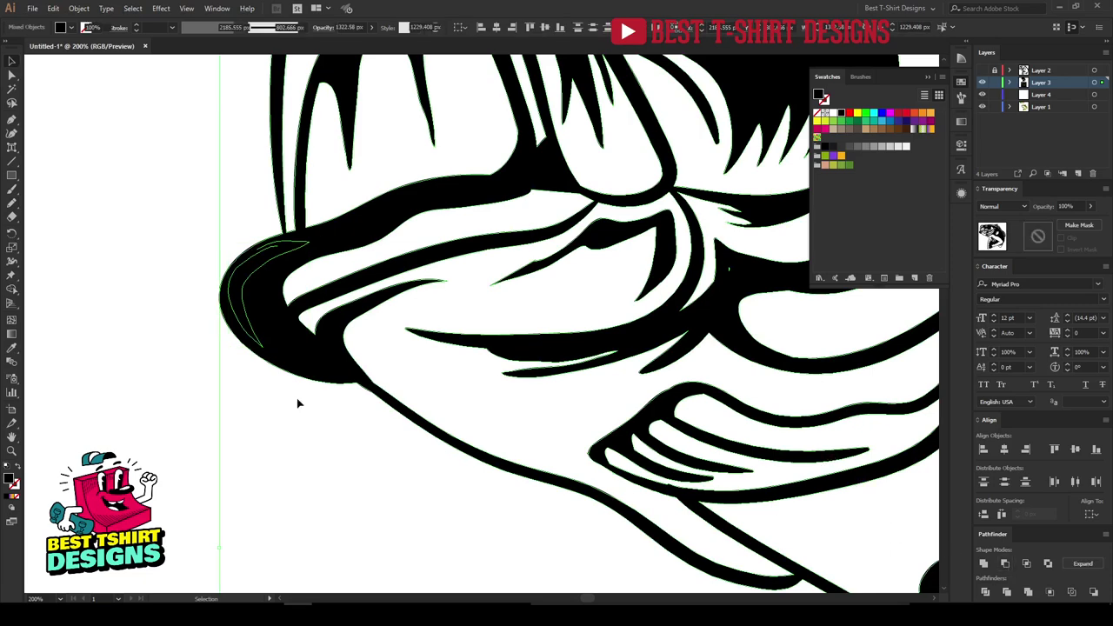
{"action": "left_click", "coordinate": [176, 368]}
{"action": "scroll", "coordinate": [251, 307], "scroll_direction": "down", "scroll_amount": 3}
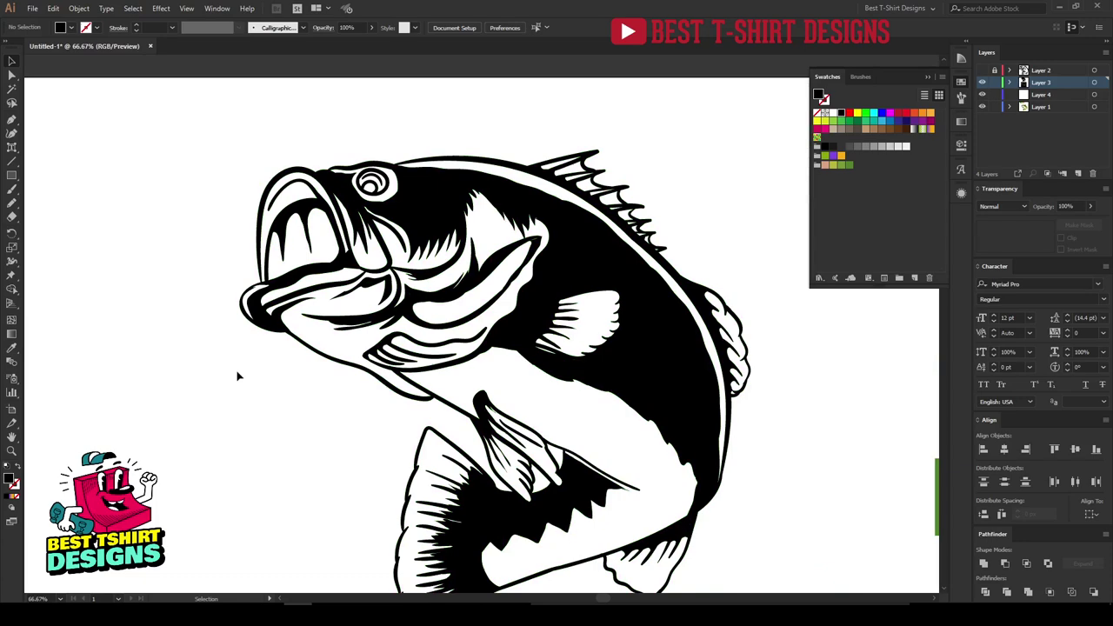
Draw a thin freehand sliver under the pelvic fin where it meets the black tail area and subtract it from the line art.
{"action": "scroll", "coordinate": [250, 380], "scroll_direction": "down", "scroll_amount": 1}
{"action": "scroll", "coordinate": [538, 447], "scroll_direction": "up", "scroll_amount": 4}
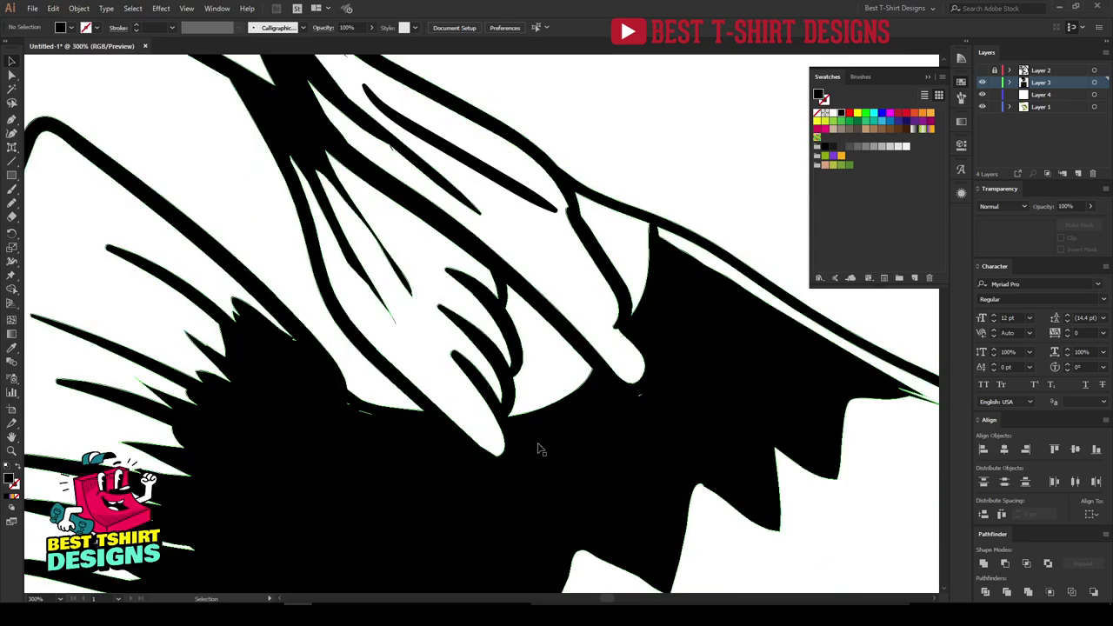
{"action": "key", "text": "n"}
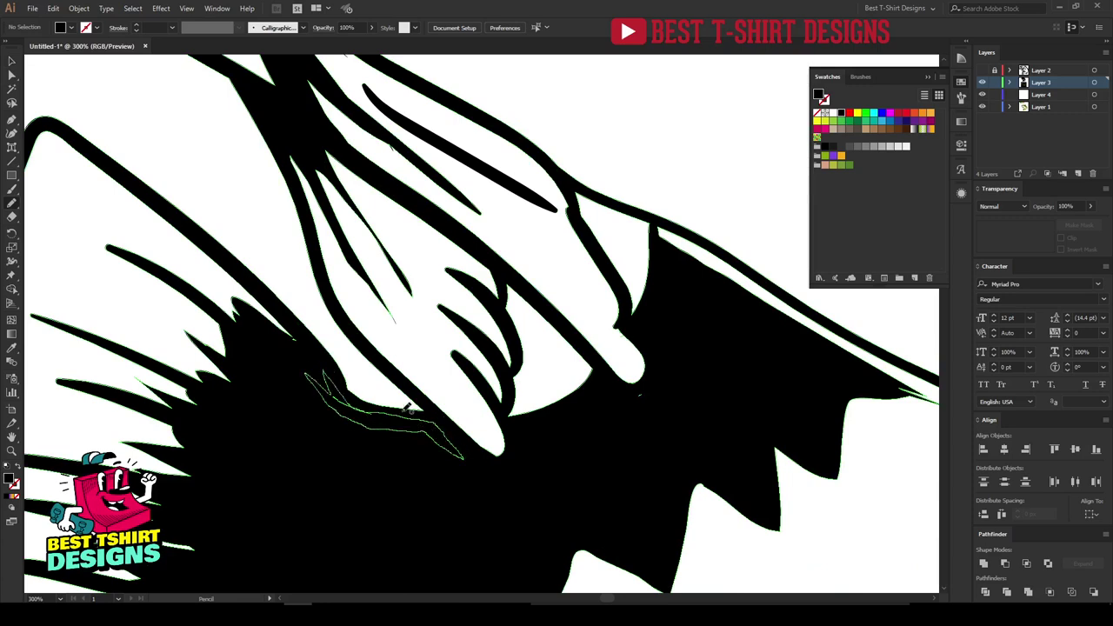
{"action": "key", "text": "v"}
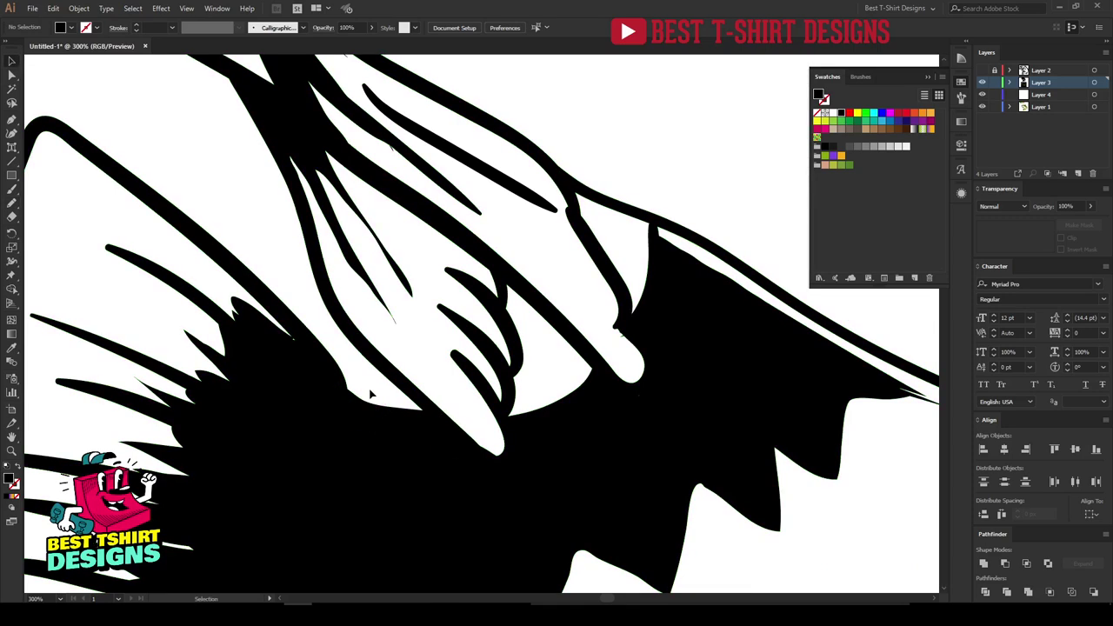
{"action": "left_click_drag", "start_coordinate": [371, 397], "coordinate": [445, 476]}
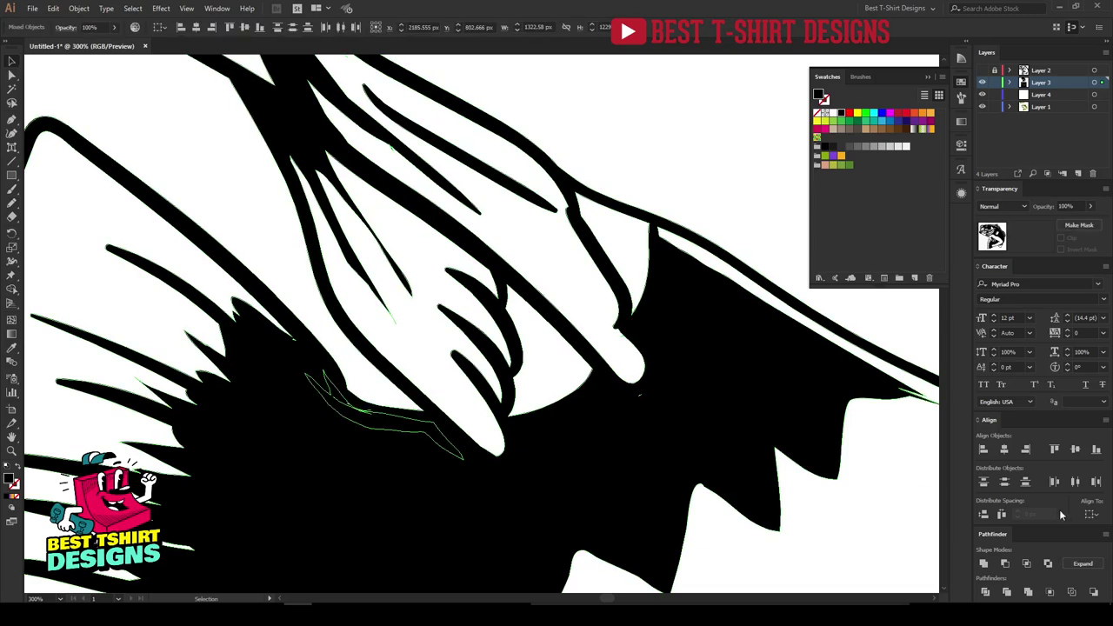
{"action": "left_click", "coordinate": [1004, 564], "text": "alt"}
{"action": "scroll", "coordinate": [351, 420], "scroll_direction": "down", "scroll_amount": 2}
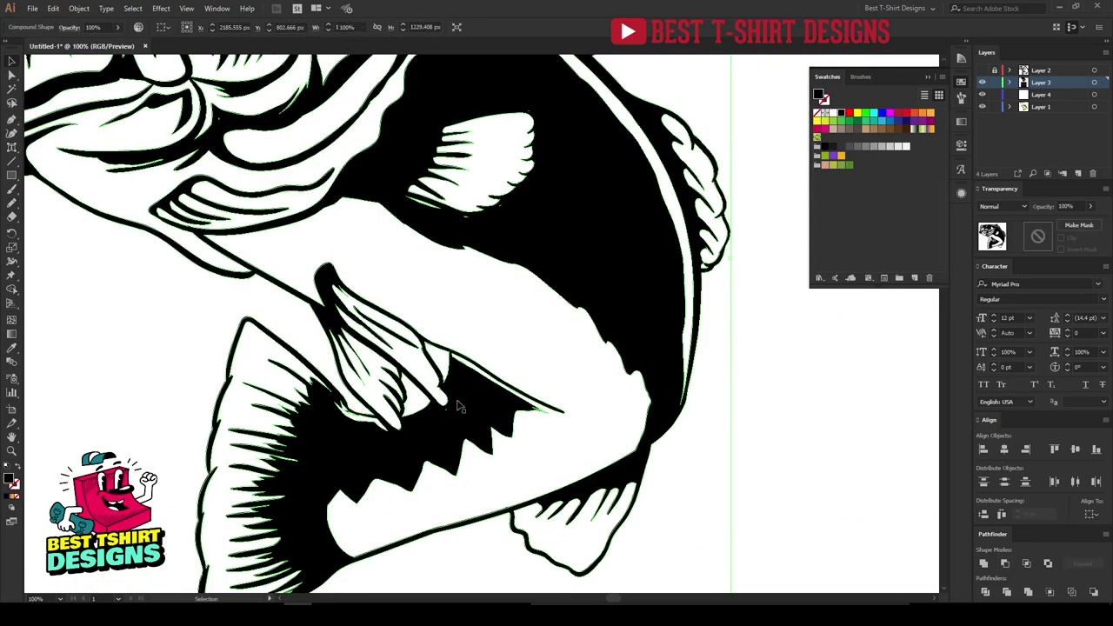
{"action": "key", "text": "ctrl+shift+a"}
Place the dark green palette square behind the line-art bass, enlarged to about 1651 by 1572 px.
{"action": "scroll", "coordinate": [503, 398], "scroll_direction": "down", "scroll_amount": 2}
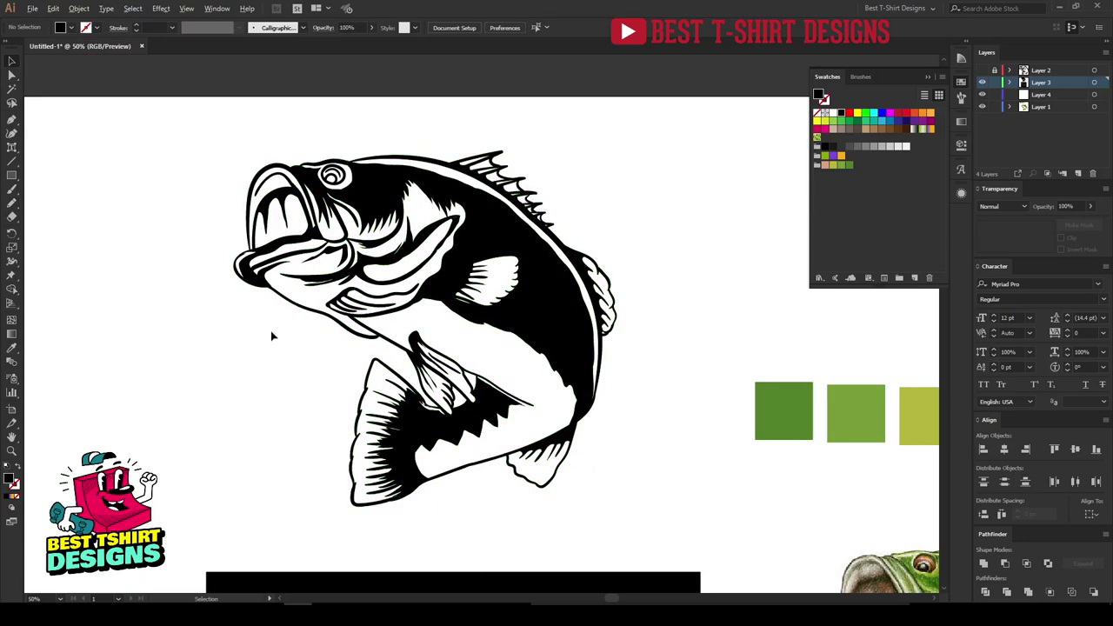
{"action": "scroll", "coordinate": [271, 335], "scroll_direction": "down", "scroll_amount": 1}
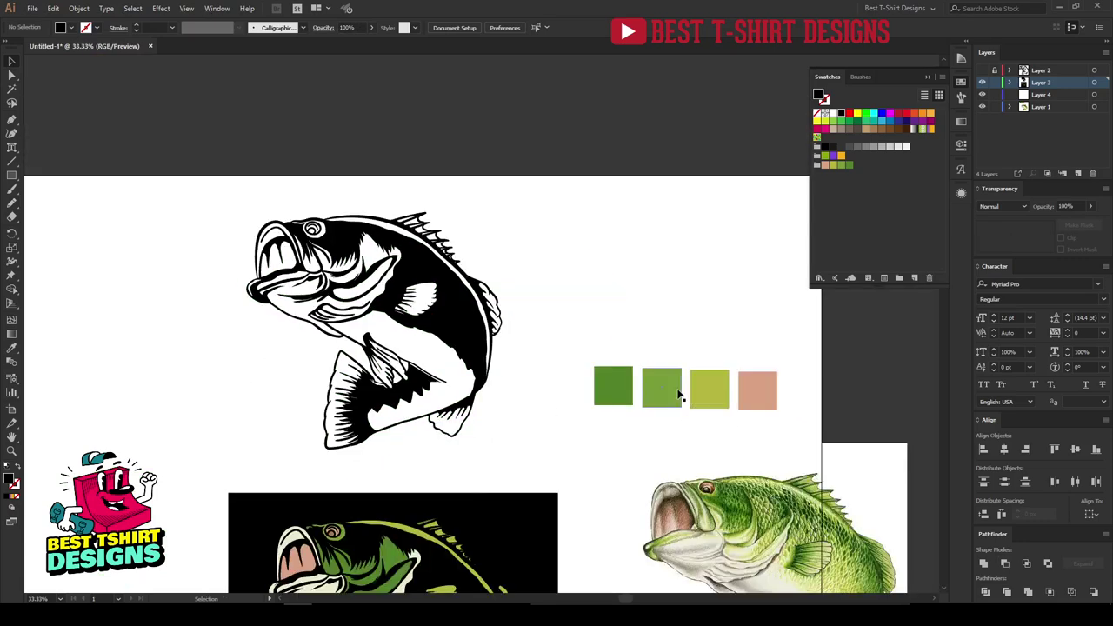
{"action": "left_click_drag", "start_coordinate": [624, 389], "coordinate": [536, 476]}
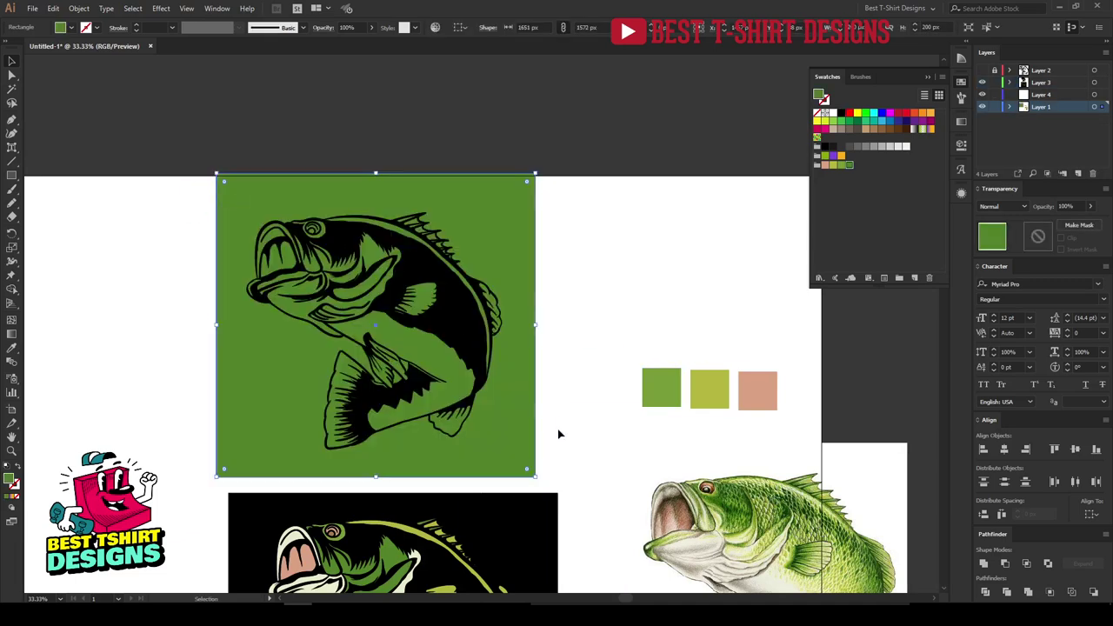
{"action": "key", "text": "ctrl+x"}
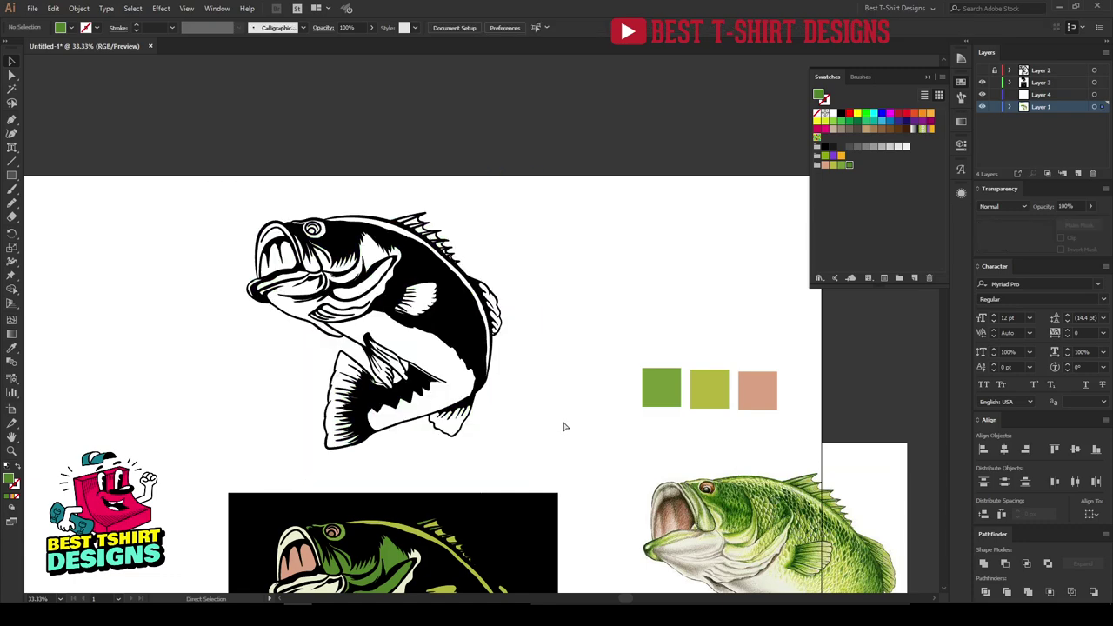
{"action": "key", "text": "ctrl+b"}
{"action": "left_click_drag", "start_coordinate": [574, 447], "coordinate": [154, 173]}
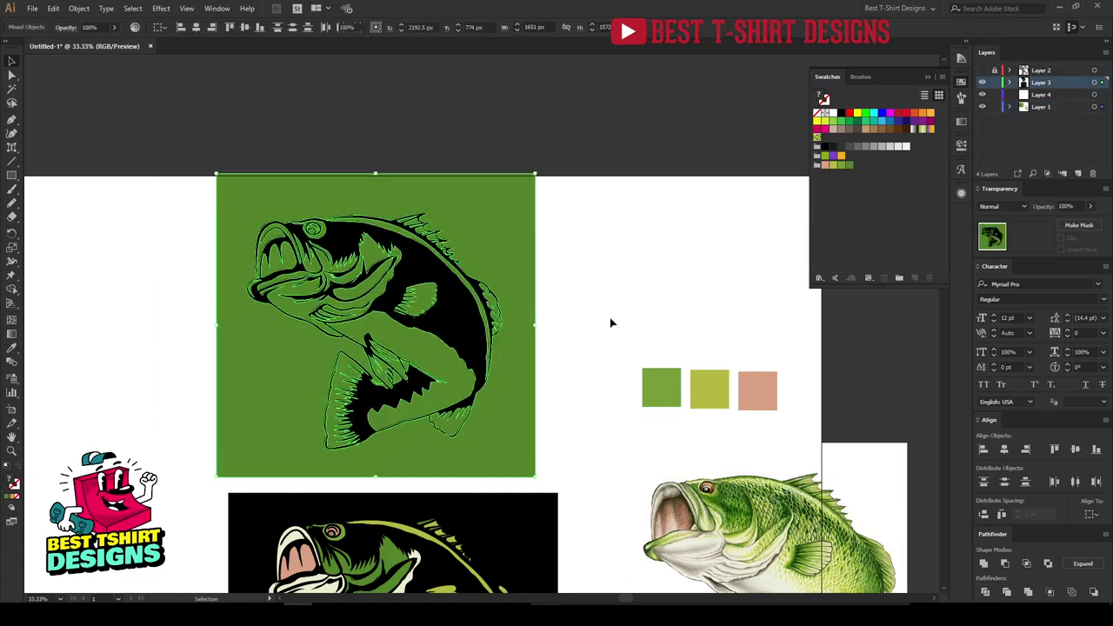
{"action": "left_click", "coordinate": [522, 253]}
{"action": "double_click", "coordinate": [522, 254]}
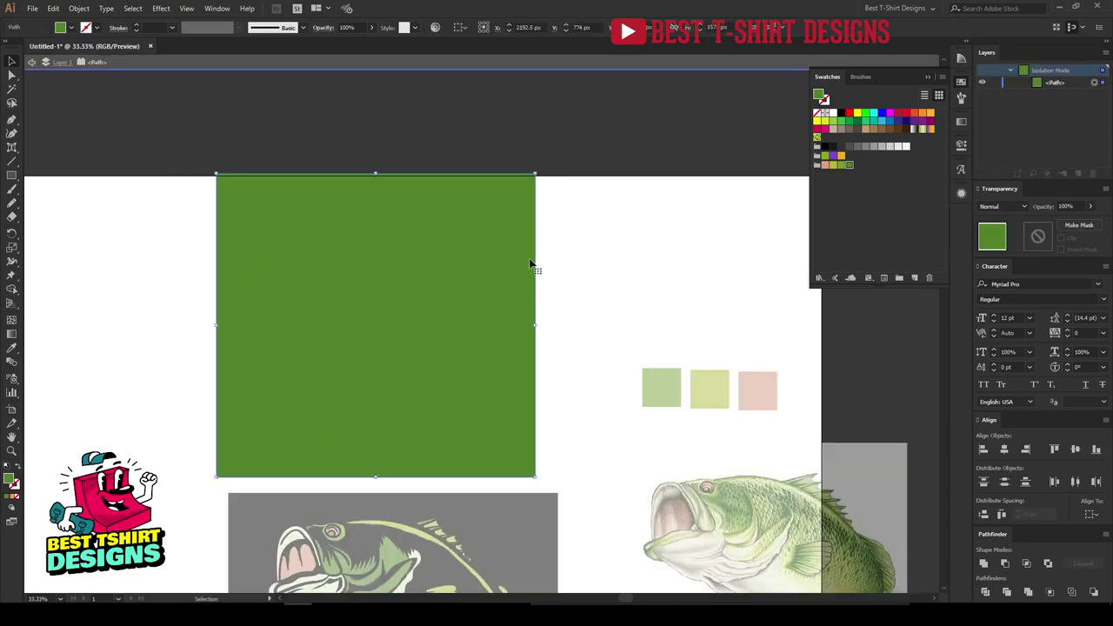
{"action": "double_click", "coordinate": [604, 313]}
Expand the line-art bass's compound shape into regular paths.
{"action": "left_click", "coordinate": [326, 239]}
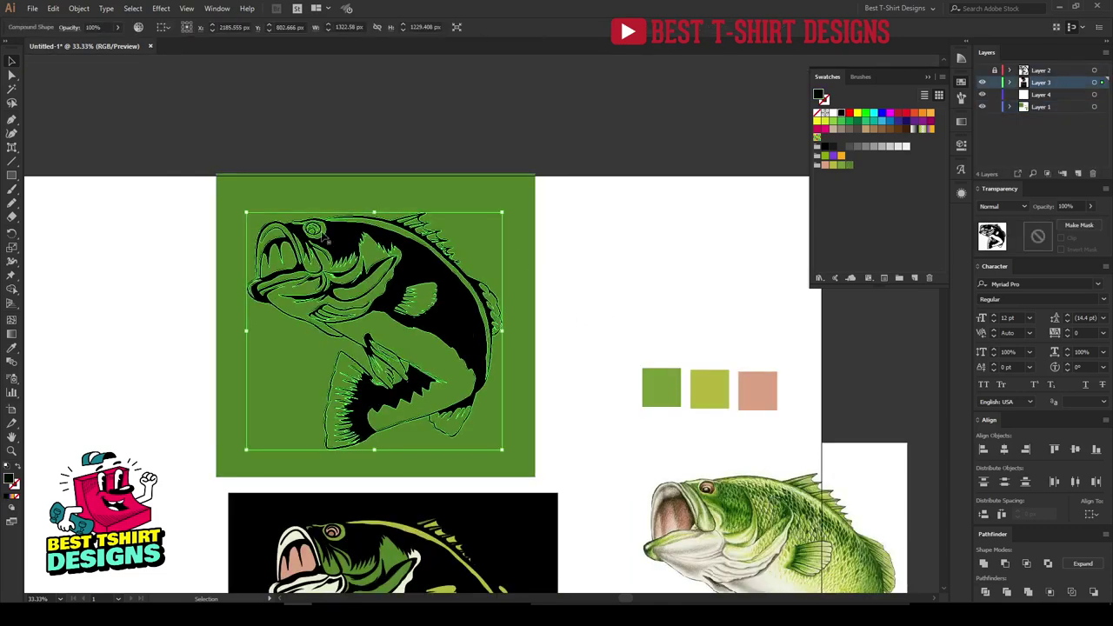
{"action": "left_click", "coordinate": [76, 9]}
{"action": "left_click", "coordinate": [131, 142]}
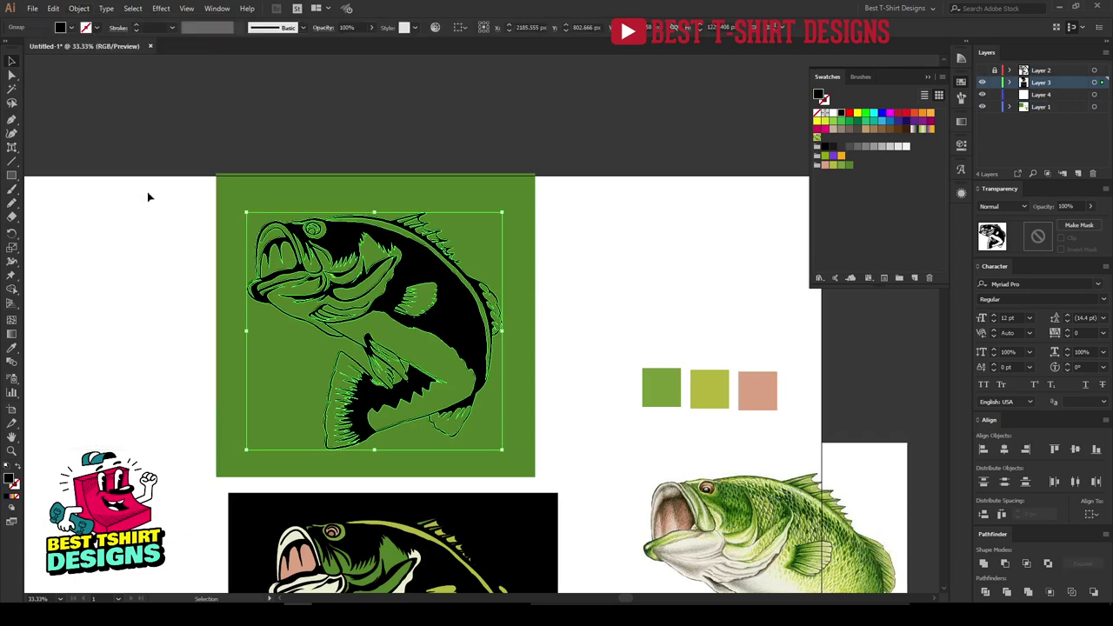
{"action": "left_click", "coordinate": [192, 234]}
Divide the green rectangle with the line-art bass and open the divided group in isolation mode.
{"action": "left_click_drag", "start_coordinate": [171, 219], "coordinate": [525, 408]}
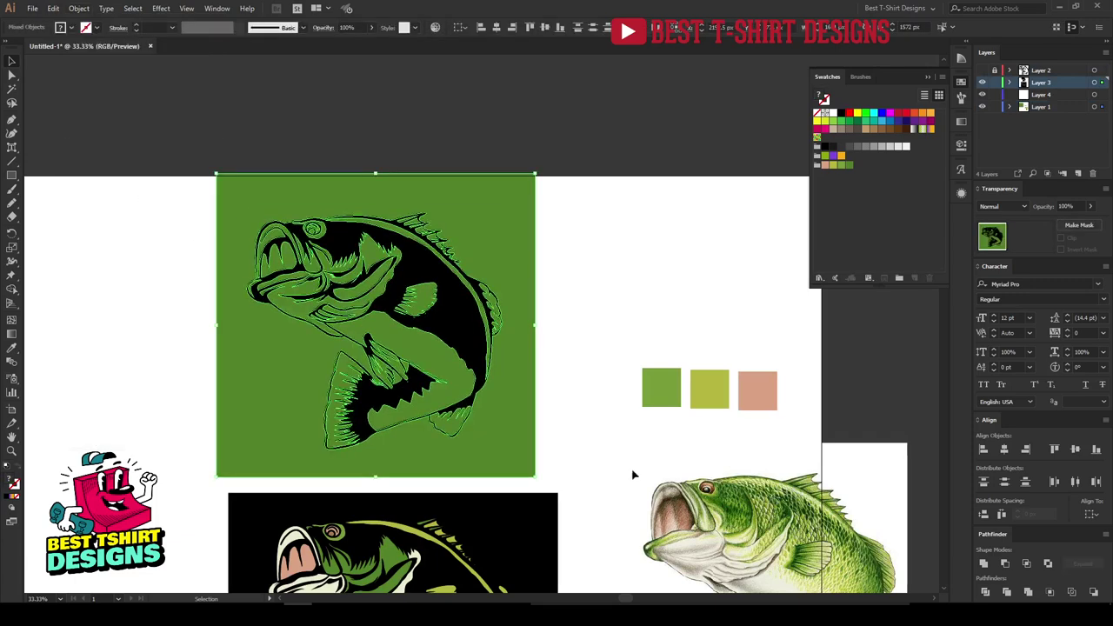
{"action": "left_click", "coordinate": [985, 594]}
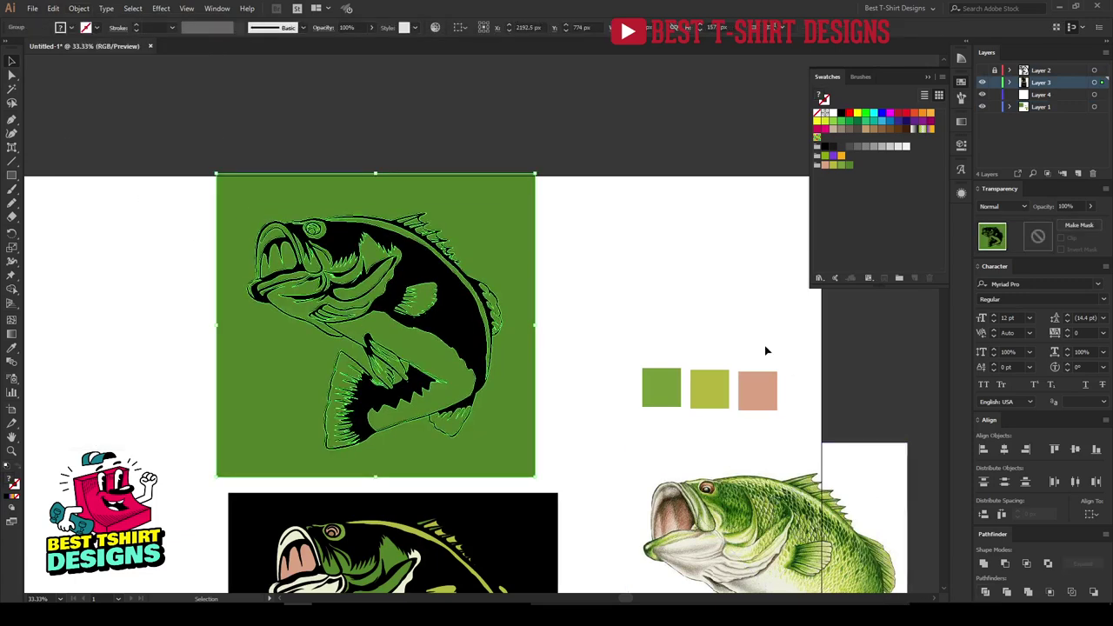
{"action": "double_click", "coordinate": [512, 264]}
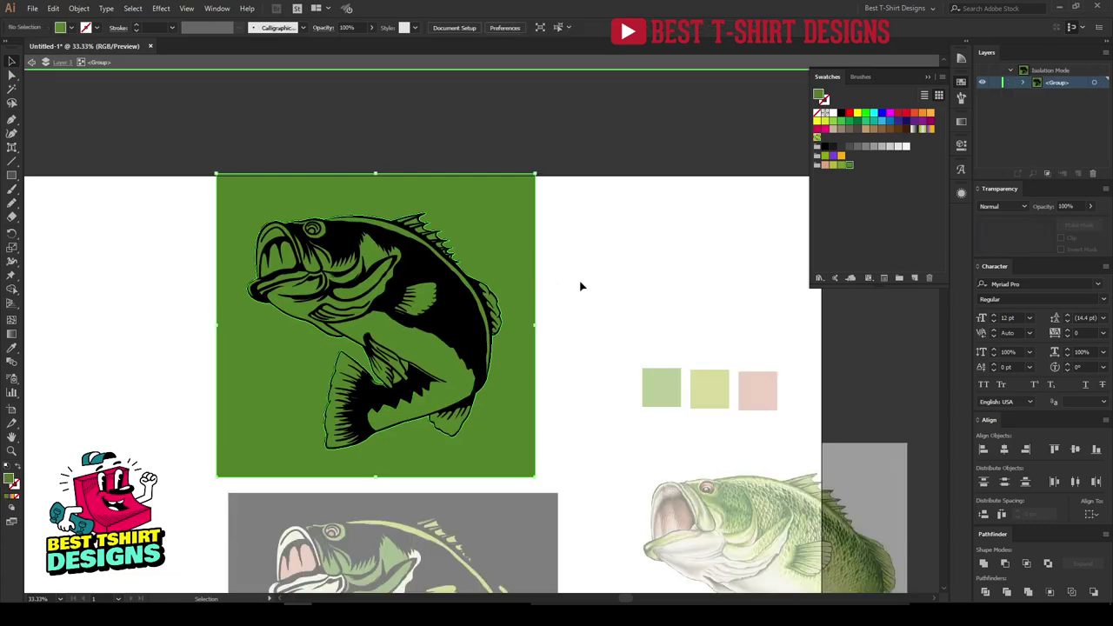
Delete the green area surrounding the divided line-art bass and leave isolation mode.
{"action": "key", "text": "Delete"}
{"action": "double_click", "coordinate": [581, 286]}
{"action": "scroll", "coordinate": [395, 298], "scroll_direction": "down", "scroll_amount": 1}
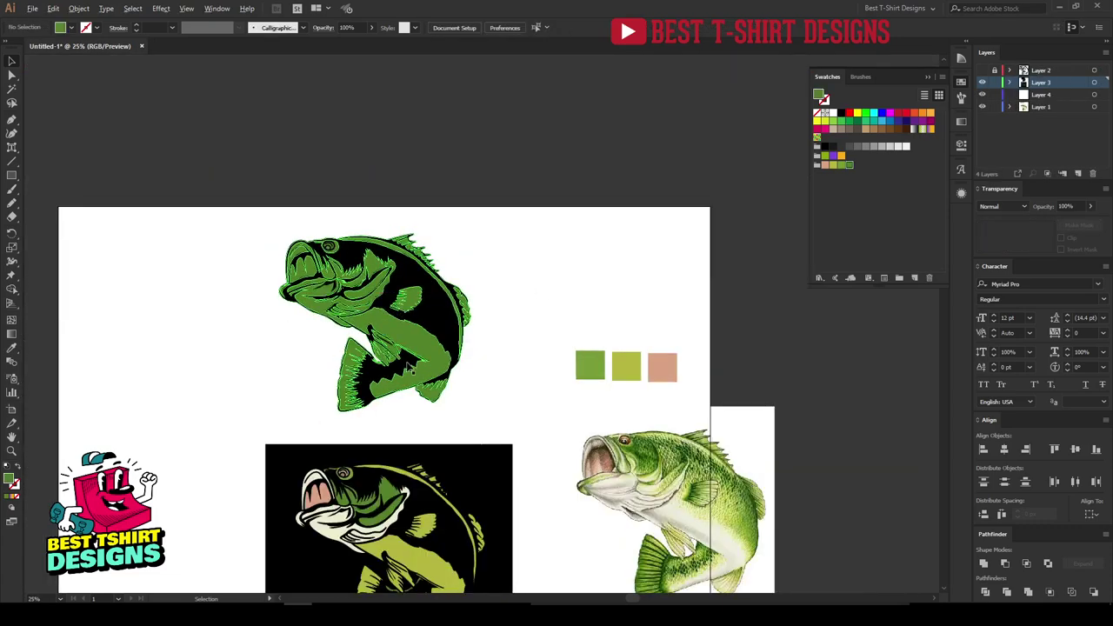
Isolate the divided bass group, select all its green fills with the Magic Wand and recolour them with the yellow-green palette square.
{"action": "scroll", "coordinate": [412, 369], "scroll_direction": "up", "scroll_amount": 1}
{"action": "double_click", "coordinate": [425, 329]}
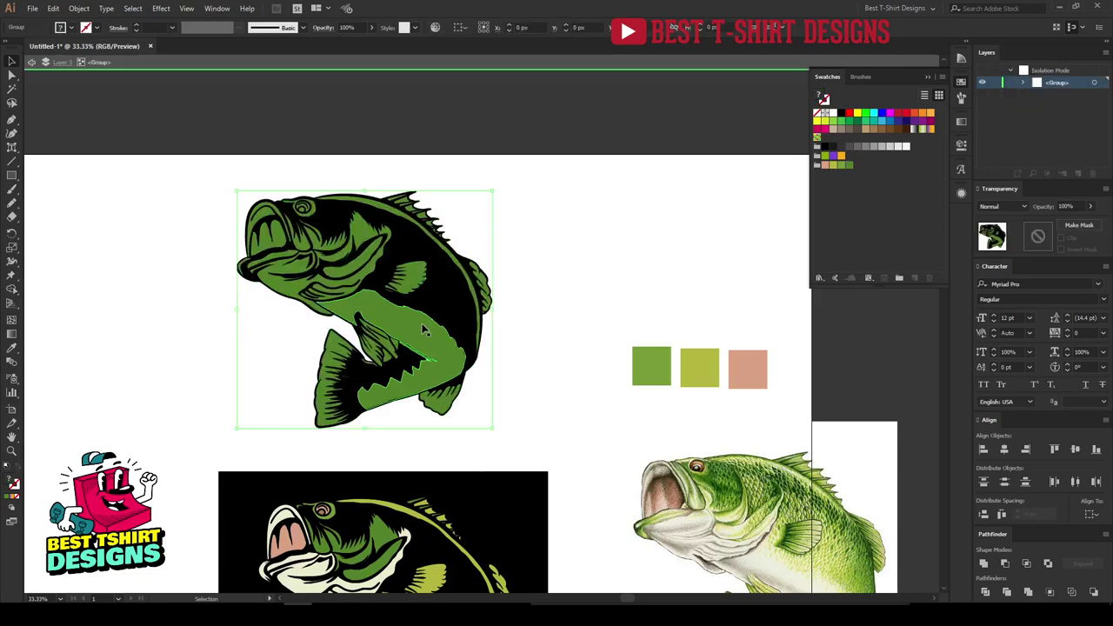
{"action": "left_click", "coordinate": [62, 90]}
{"action": "left_click", "coordinate": [12, 89]}
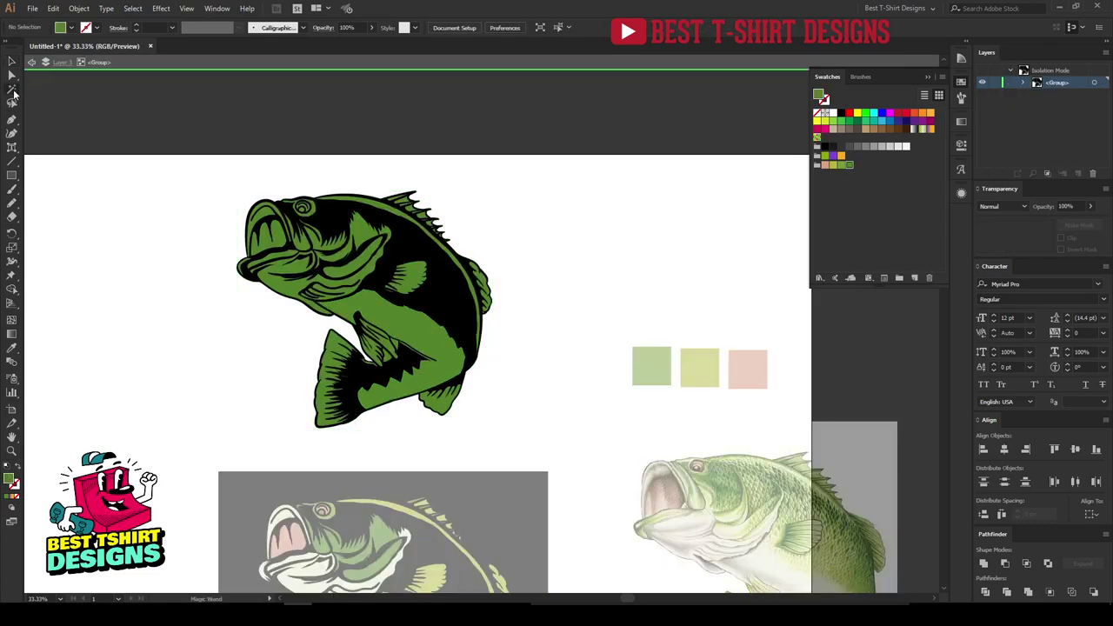
{"action": "left_click", "coordinate": [426, 338]}
{"action": "key", "text": "i"}
{"action": "left_click", "coordinate": [700, 359]}
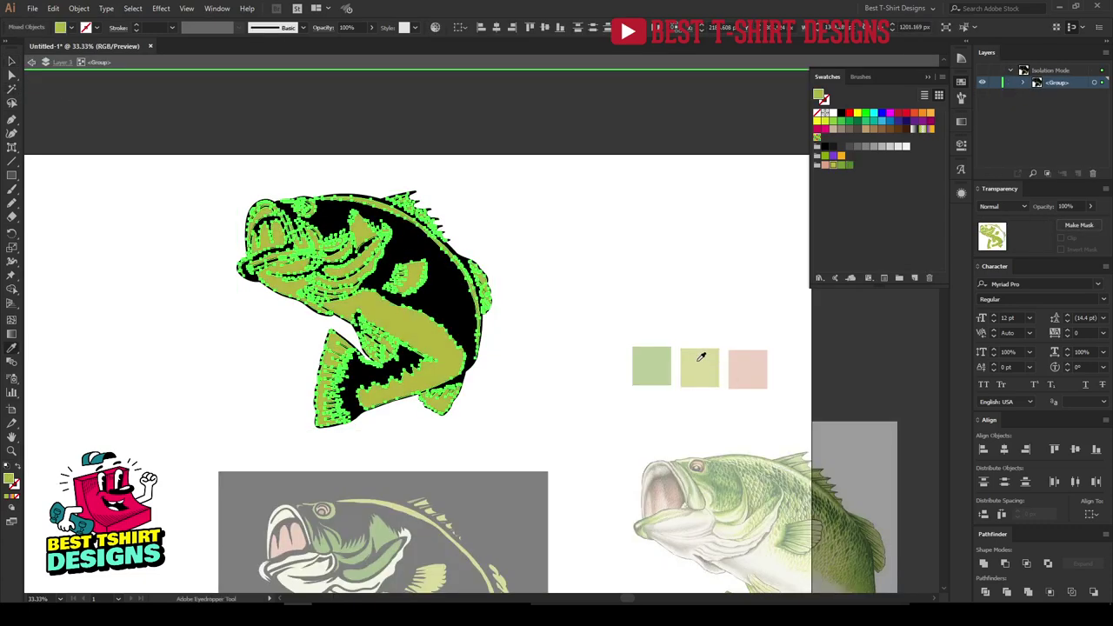
{"action": "key", "text": "v"}
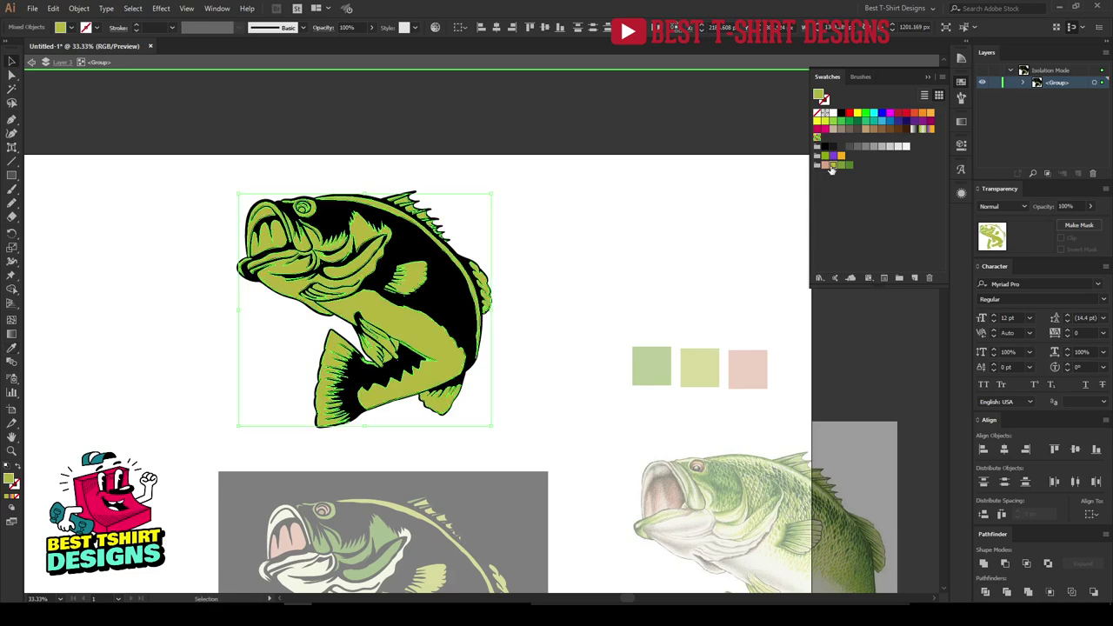
Recolour the selected bass fills with the cream sampled from the coloured bass's jaw and leave isolation mode.
{"action": "key", "text": "i"}
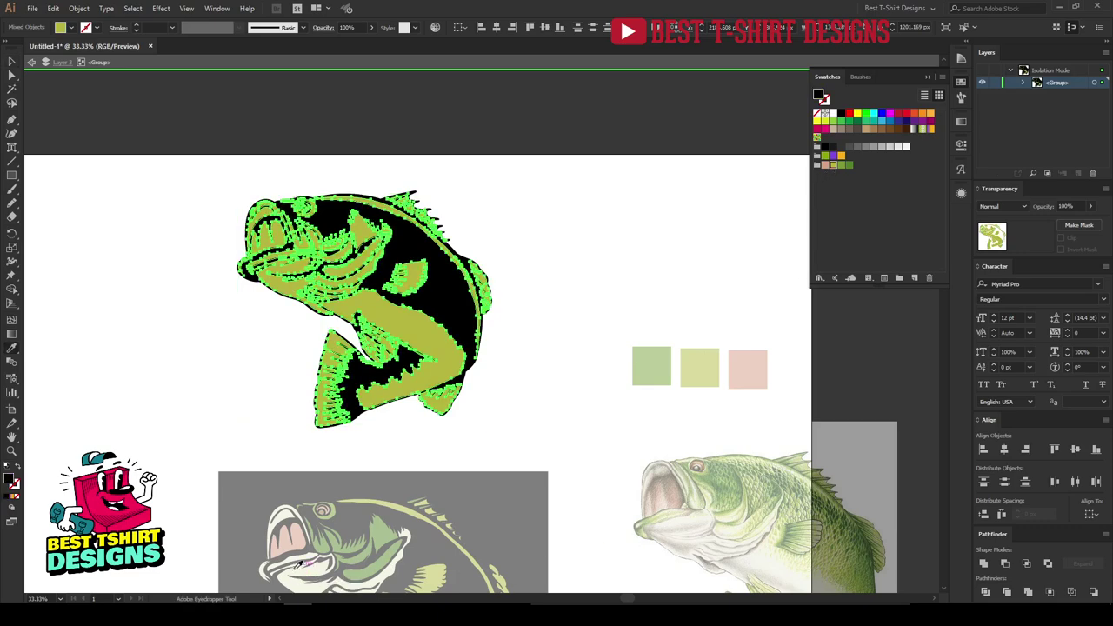
{"action": "left_click", "coordinate": [295, 568]}
{"action": "left_click", "coordinate": [320, 565]}
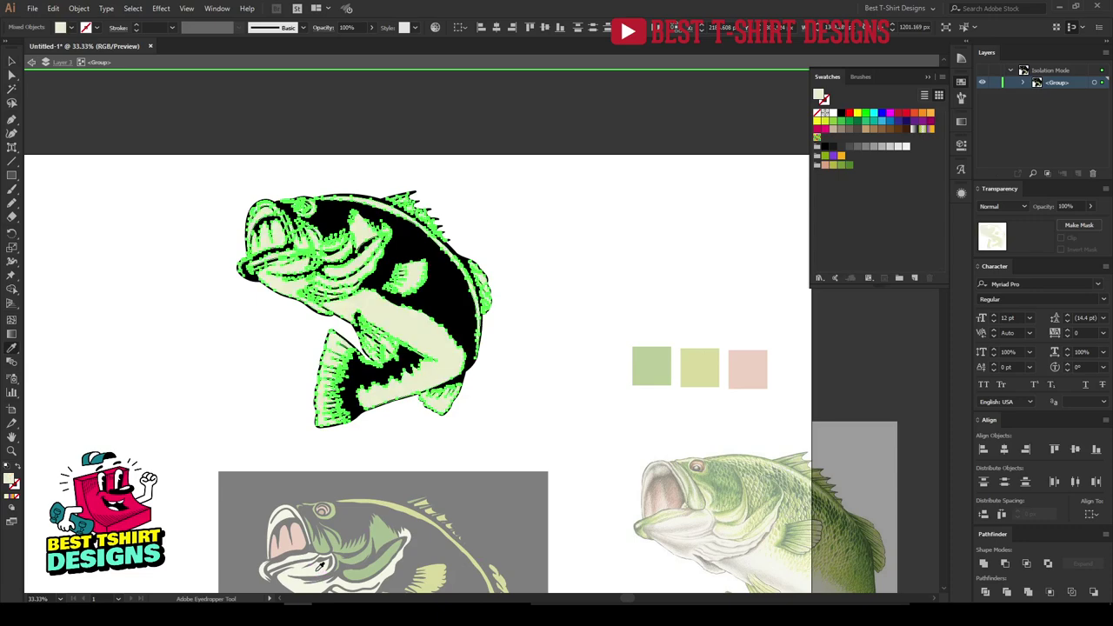
{"action": "key", "text": "v"}
{"action": "double_click", "coordinate": [549, 348]}
{"action": "key", "text": "ctrl+minus"}
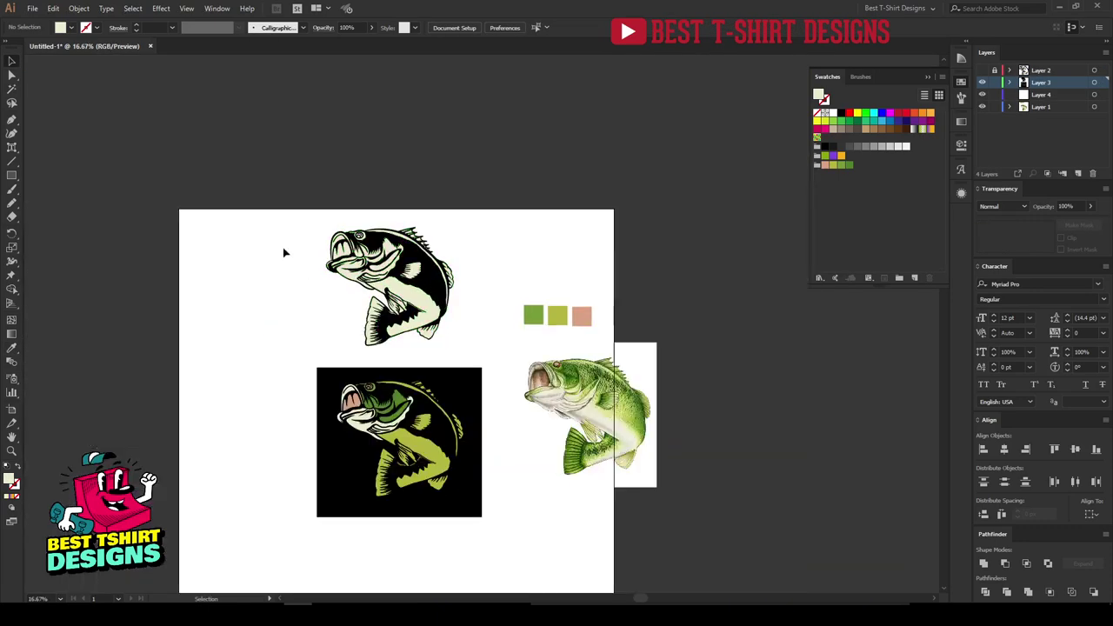
Move the cream bass beside the coloured bass and widen the black background rectangle to about 2997 px behind both.
{"action": "left_click_drag", "start_coordinate": [270, 221], "coordinate": [302, 472]}
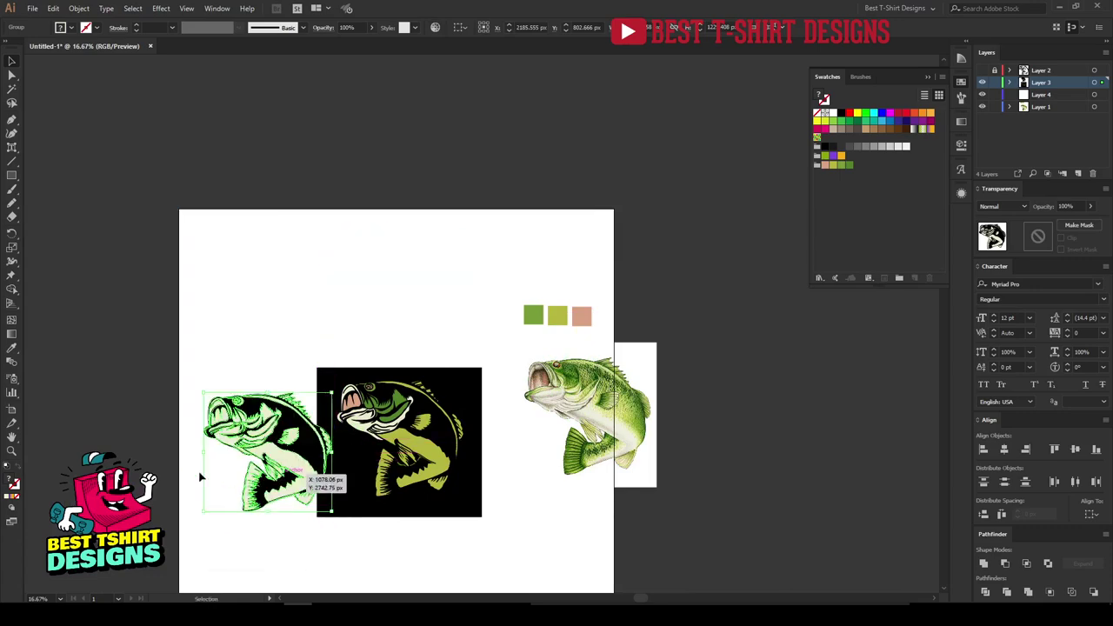
{"action": "scroll", "coordinate": [162, 466], "scroll_direction": "up", "scroll_amount": 1}
{"action": "left_click_drag", "start_coordinate": [519, 527], "coordinate": [578, 460]}
{"action": "left_click", "coordinate": [515, 427]}
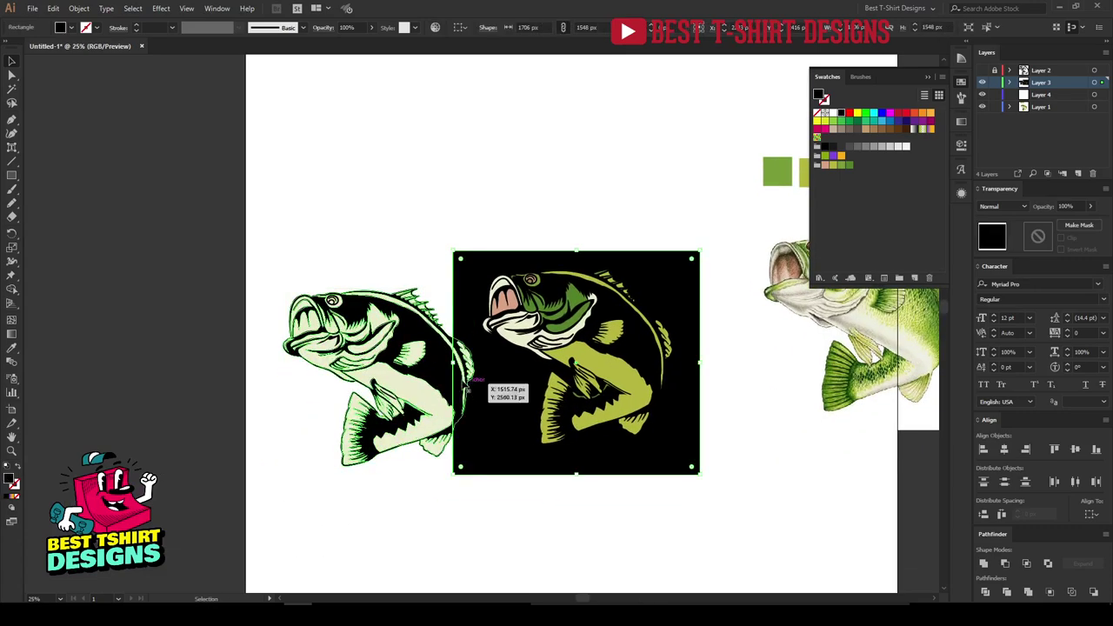
{"action": "left_click_drag", "start_coordinate": [453, 362], "coordinate": [266, 361]}
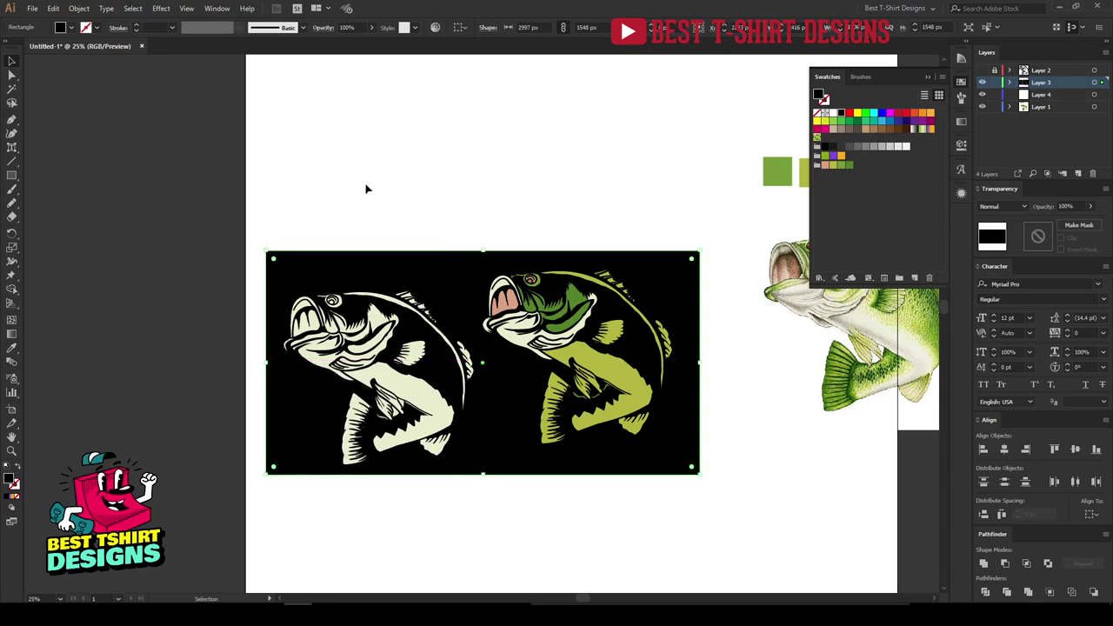
{"action": "left_click", "coordinate": [365, 184]}
Extend the black background rectangle's lower edge to make it about 1769 px high.
{"action": "key", "text": "ctrl+plus"}
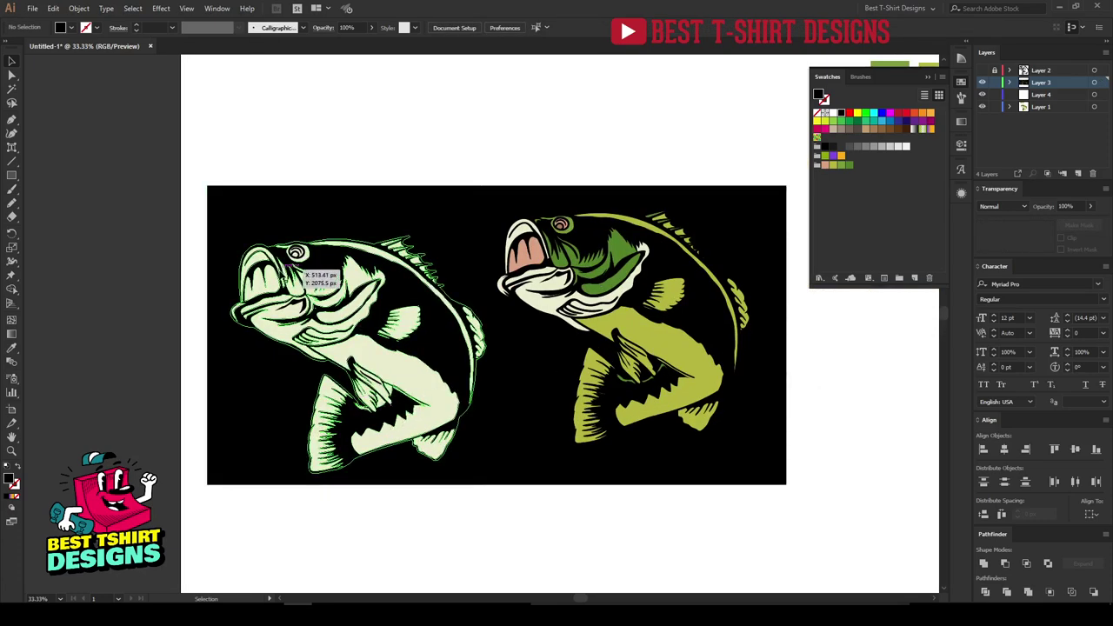
{"action": "scroll", "coordinate": [267, 350], "scroll_direction": "down", "scroll_amount": 1}
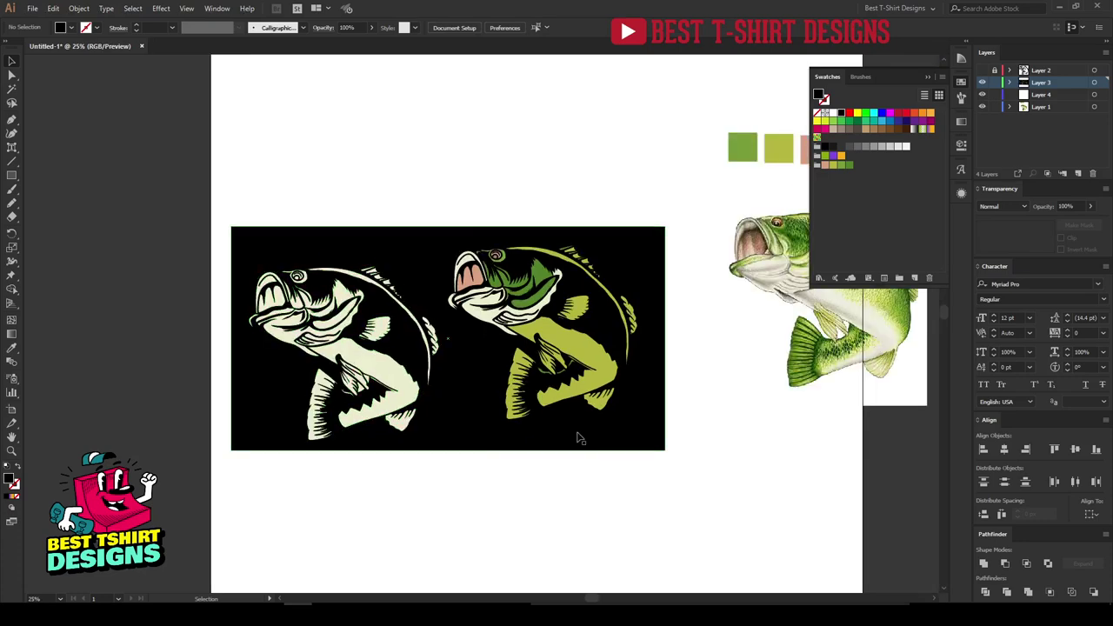
{"action": "scroll", "coordinate": [615, 472], "scroll_direction": "up", "scroll_amount": 1}
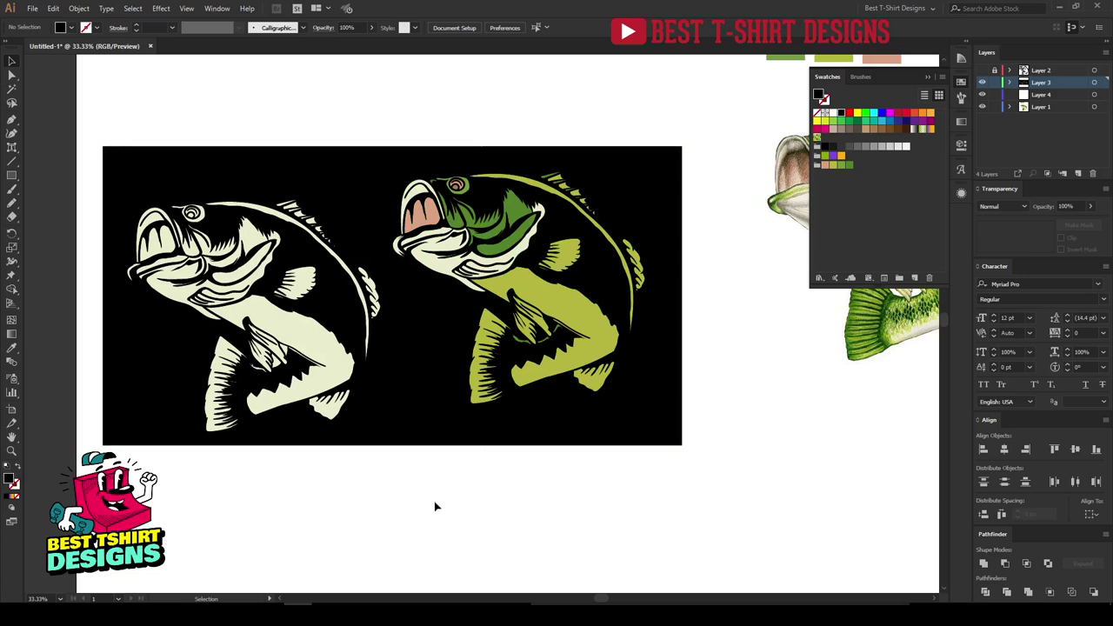
{"action": "left_click", "coordinate": [384, 448]}
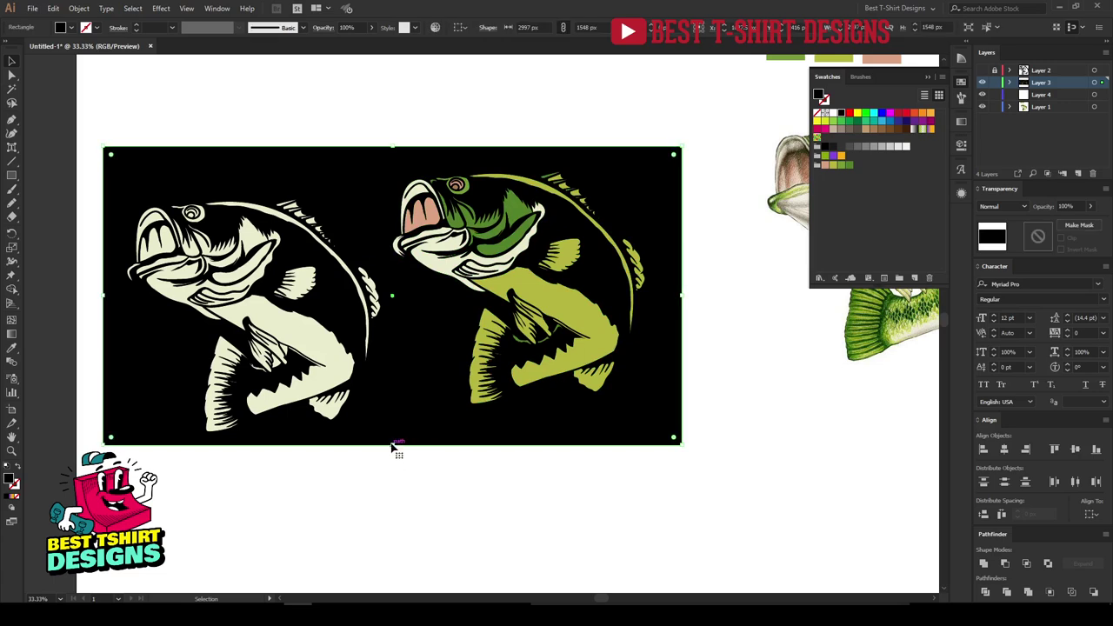
{"action": "left_click_drag", "start_coordinate": [393, 449], "coordinate": [405, 488]}
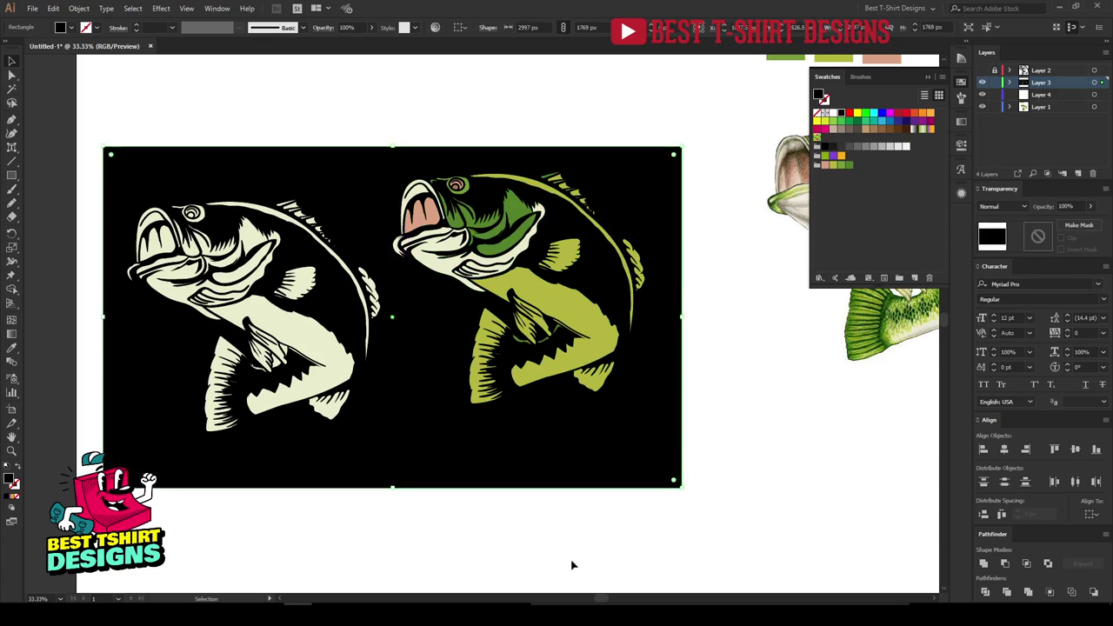
{"action": "left_click", "coordinate": [573, 566]}
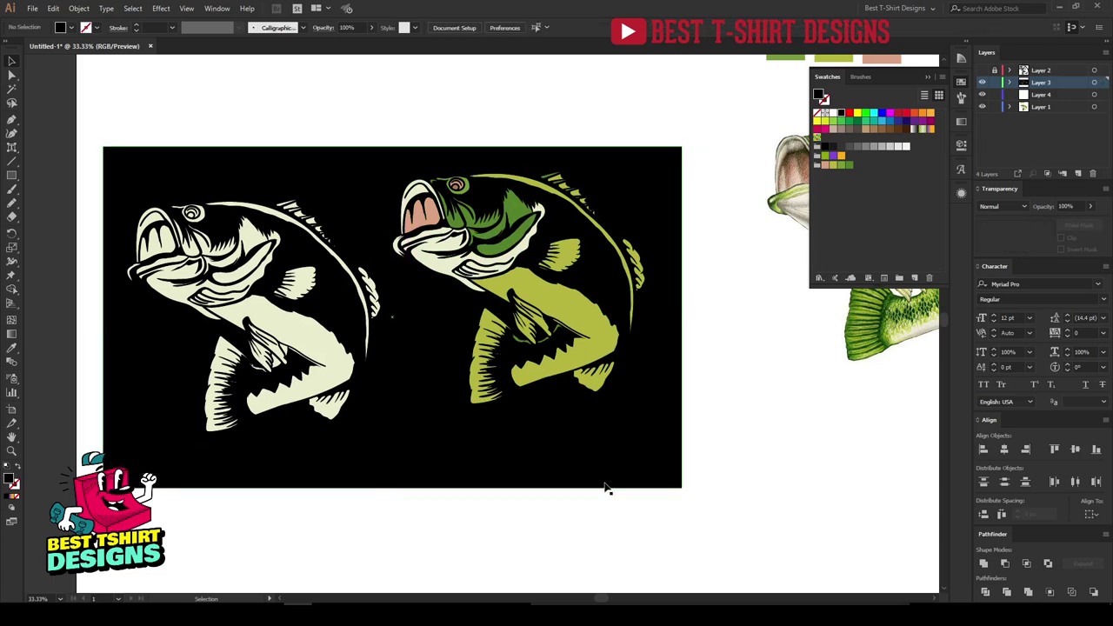
Move the reference fish picture next to the black rectangle and scale it down slightly to fit on the artboard.
{"action": "scroll", "coordinate": [319, 467], "scroll_direction": "down", "scroll_amount": 1}
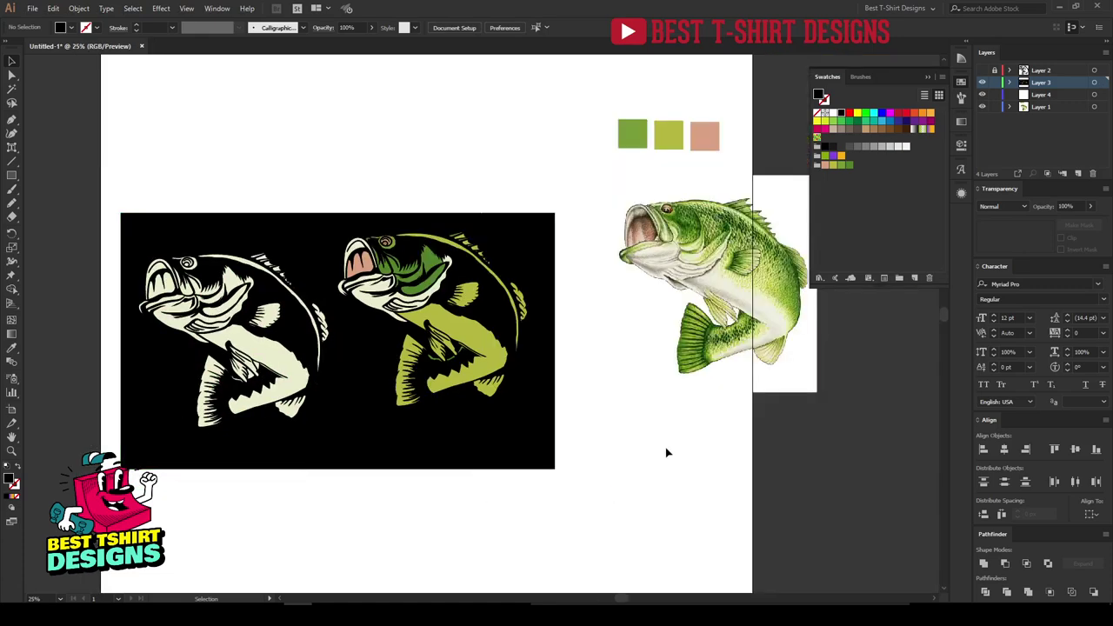
{"action": "left_click_drag", "start_coordinate": [680, 361], "coordinate": [629, 424]}
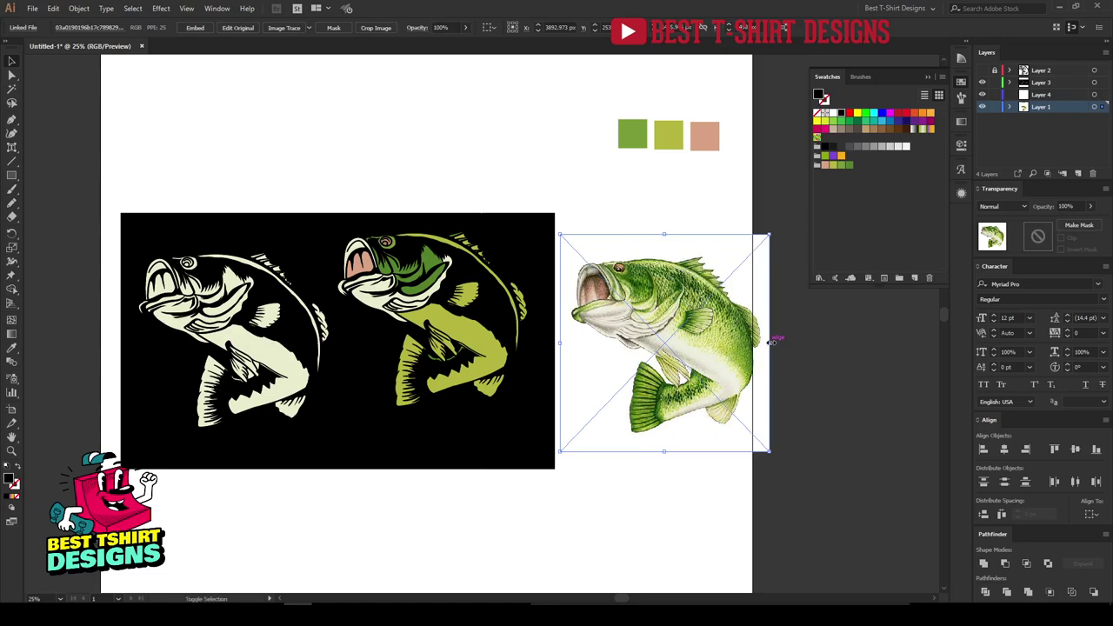
{"action": "left_click_drag", "start_coordinate": [770, 343], "coordinate": [750, 342]}
{"action": "left_click", "coordinate": [687, 471]}
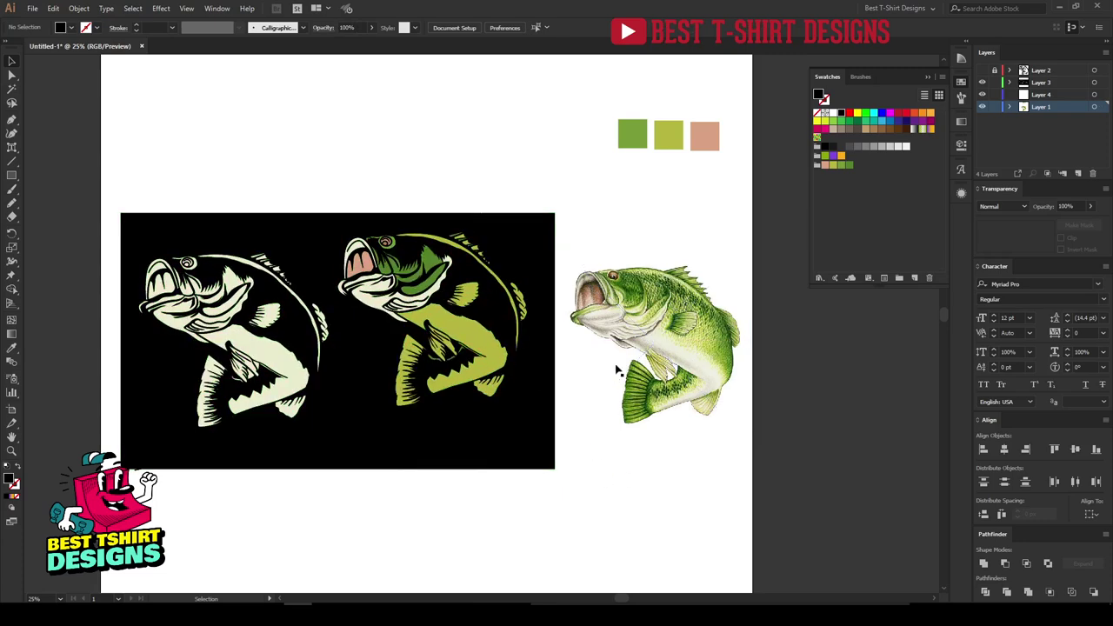
With the Pen tool, trace the reference fish's back from behind the eye along the dorsal fin base and curve back beneath it.
{"action": "scroll", "coordinate": [731, 337], "scroll_direction": "up", "scroll_amount": 3}
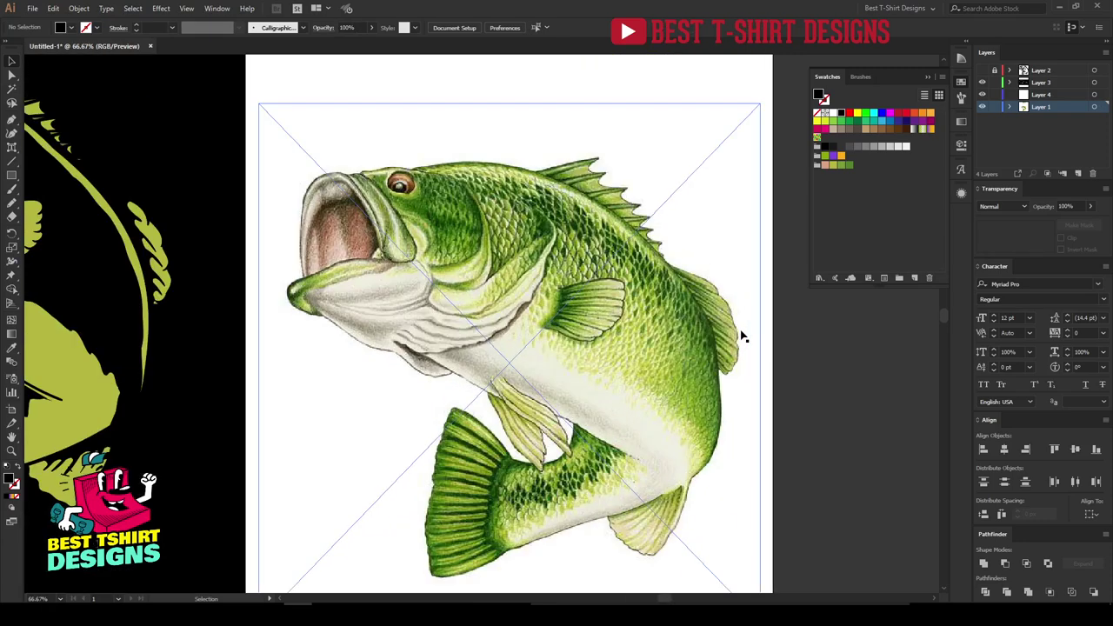
{"action": "left_click", "coordinate": [11, 121]}
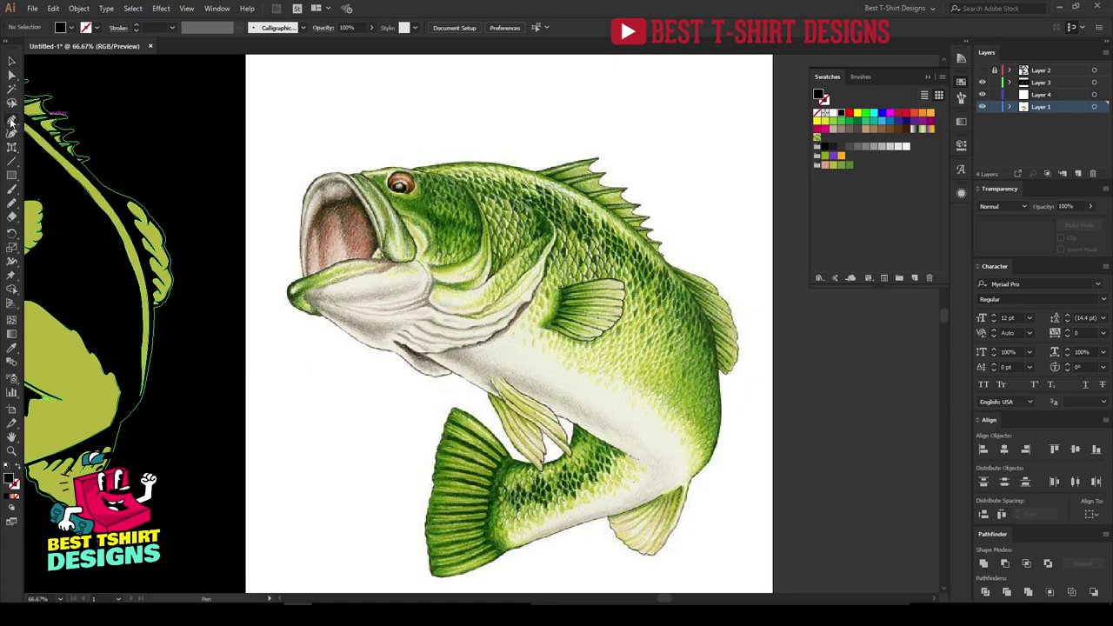
{"action": "scroll", "coordinate": [672, 142], "scroll_direction": "up", "scroll_amount": 2}
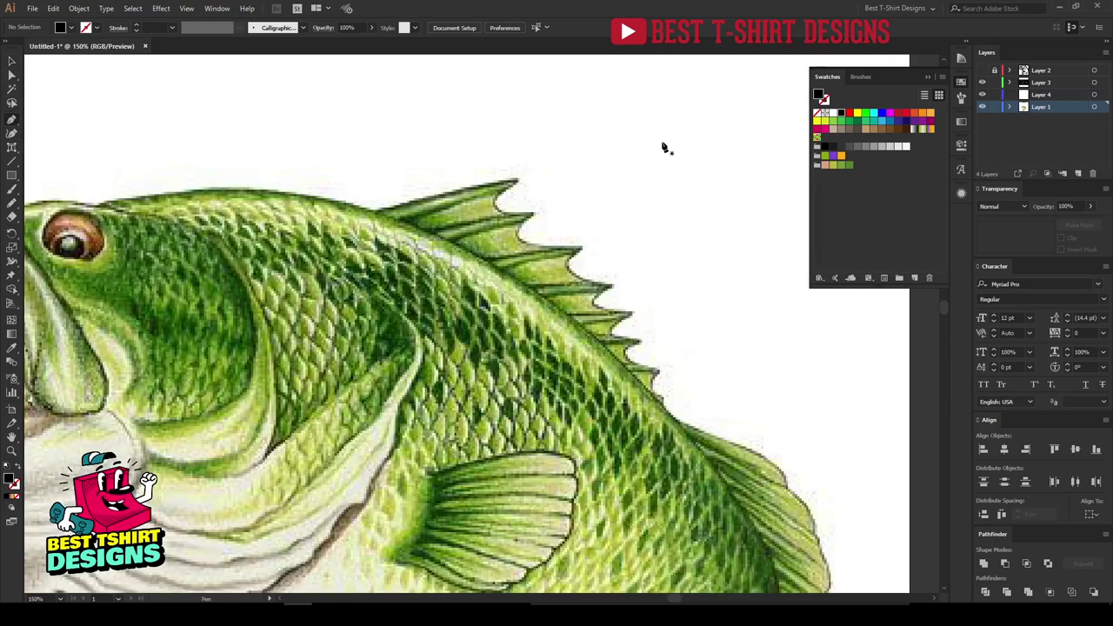
{"action": "left_click", "coordinate": [100, 211]}
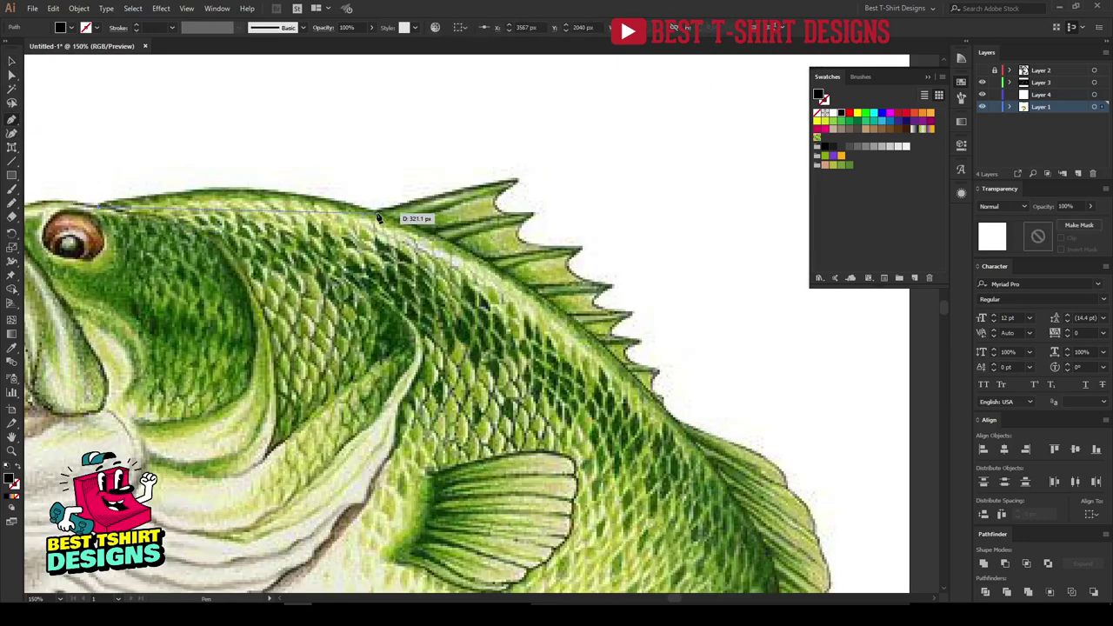
{"action": "left_click_drag", "start_coordinate": [615, 355], "coordinate": [841, 582]}
{"action": "left_click", "coordinate": [615, 355]}
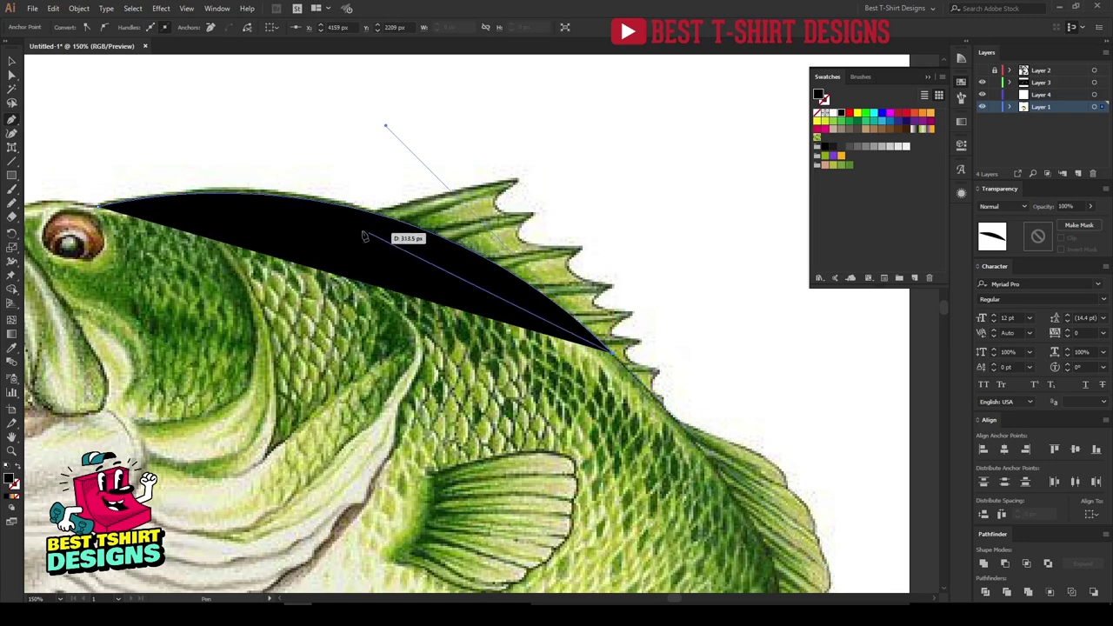
{"action": "left_click", "coordinate": [329, 229]}
{"action": "left_click_drag", "start_coordinate": [313, 231], "coordinate": [336, 236]}
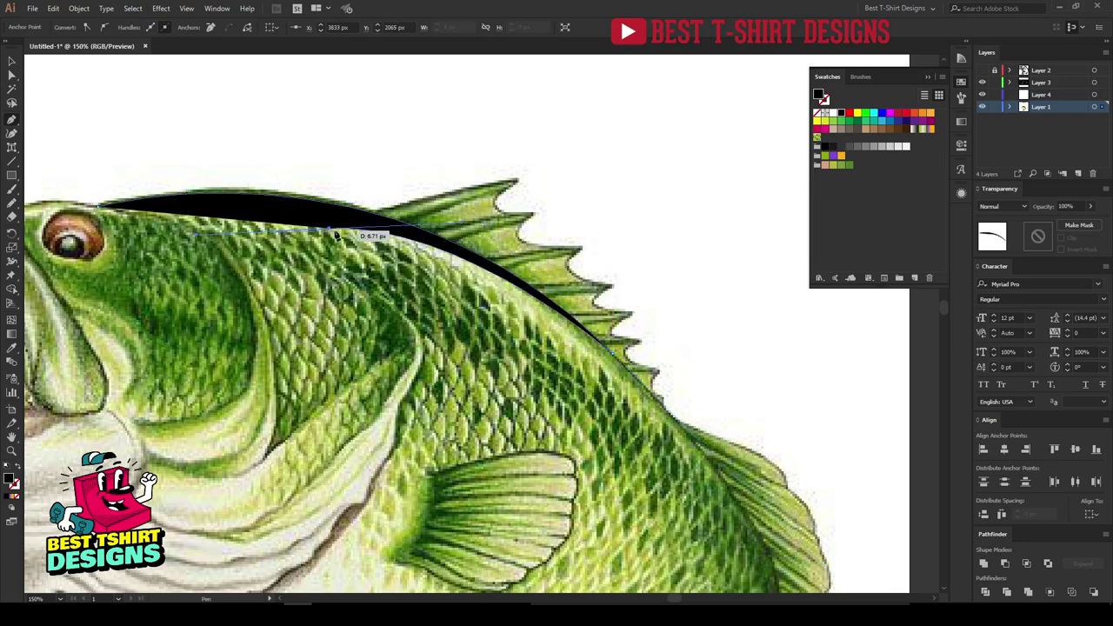
Continue the path toward the rear dorsal fin and close it behind the eye as a forked black back stripe about 675 by 278 px.
{"action": "left_click", "coordinate": [688, 439]}
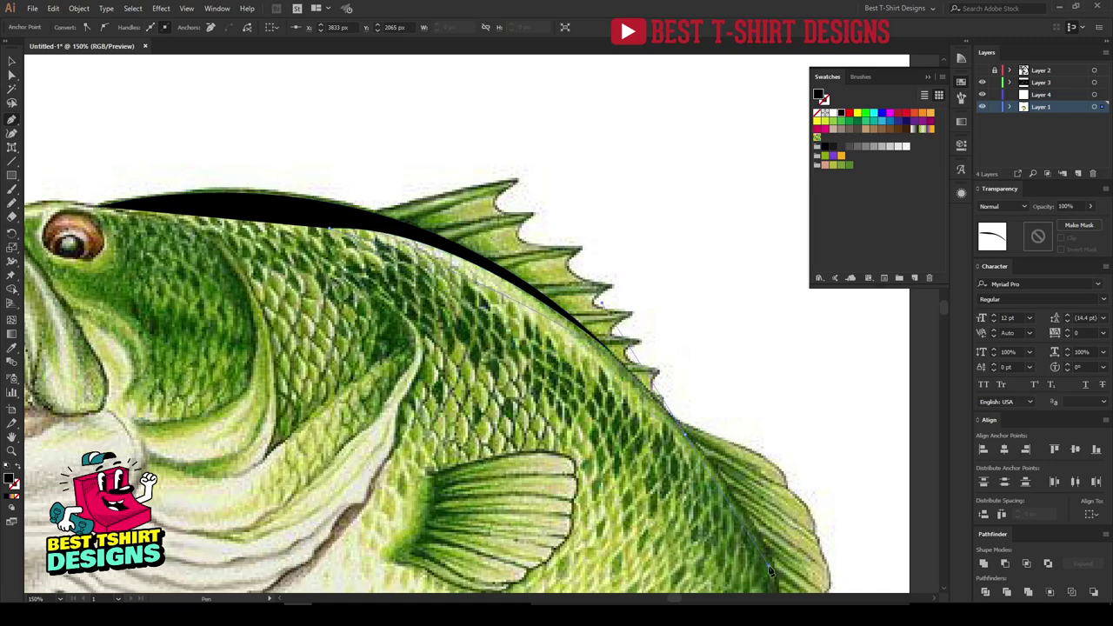
{"action": "left_click", "coordinate": [687, 439]}
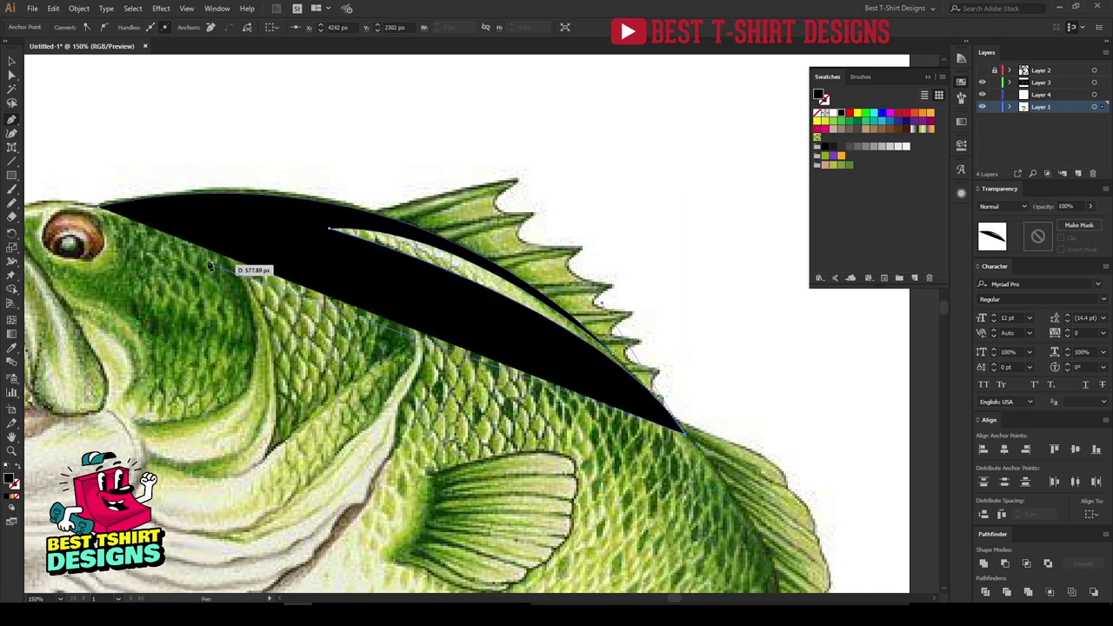
{"action": "left_click", "coordinate": [98, 207]}
{"action": "left_click_drag", "start_coordinate": [98, 207], "coordinate": [461, 215]}
{"action": "left_click_drag", "start_coordinate": [487, 228], "coordinate": [487, 228]}
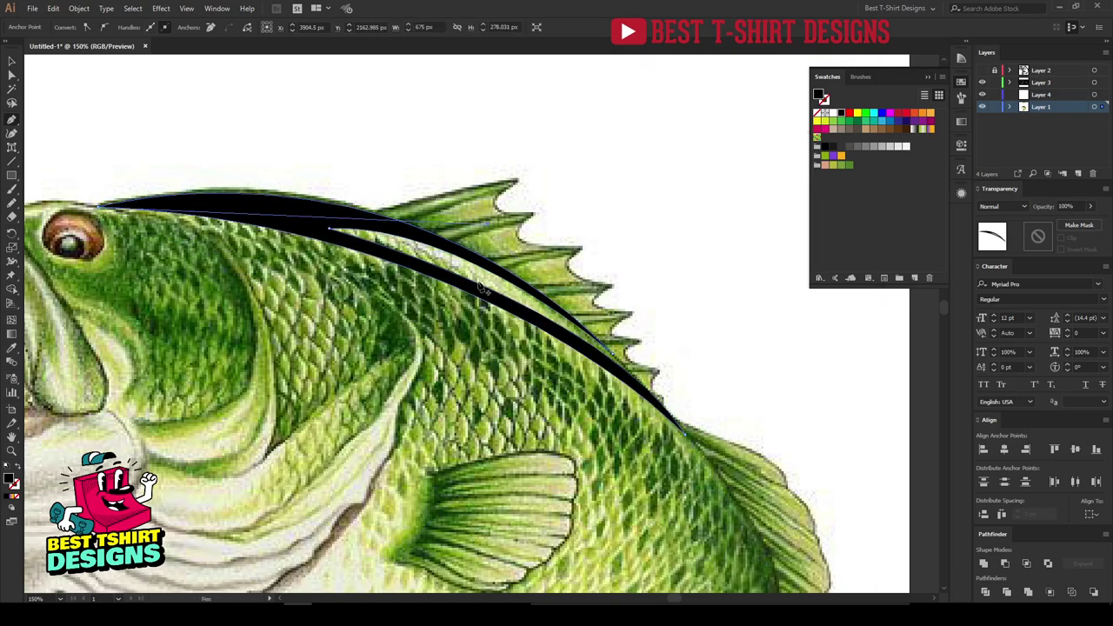
{"action": "key", "text": "ctrl+minus"}
{"action": "key", "text": "v"}
{"action": "left_click", "coordinate": [420, 174]}
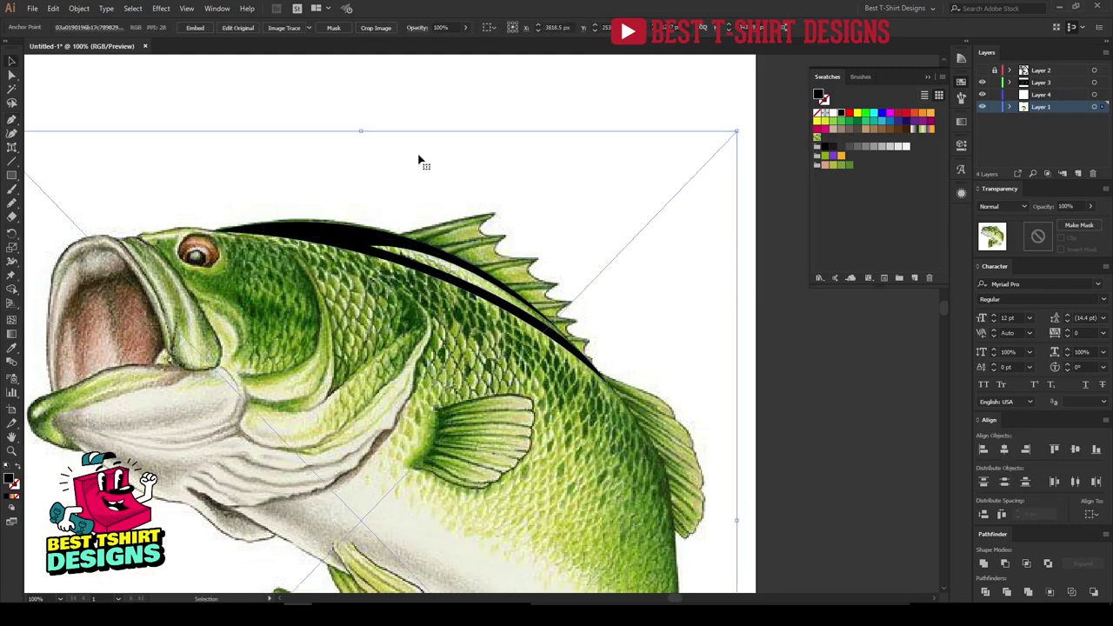
{"action": "left_click", "coordinate": [415, 104]}
With the Pen tool, trace the dorsal fin's first spine as a closed black pointed shape with a notch at its base.
{"action": "scroll", "coordinate": [415, 103], "scroll_direction": "down", "scroll_amount": 1}
{"action": "scroll", "coordinate": [570, 309], "scroll_direction": "up", "scroll_amount": 1}
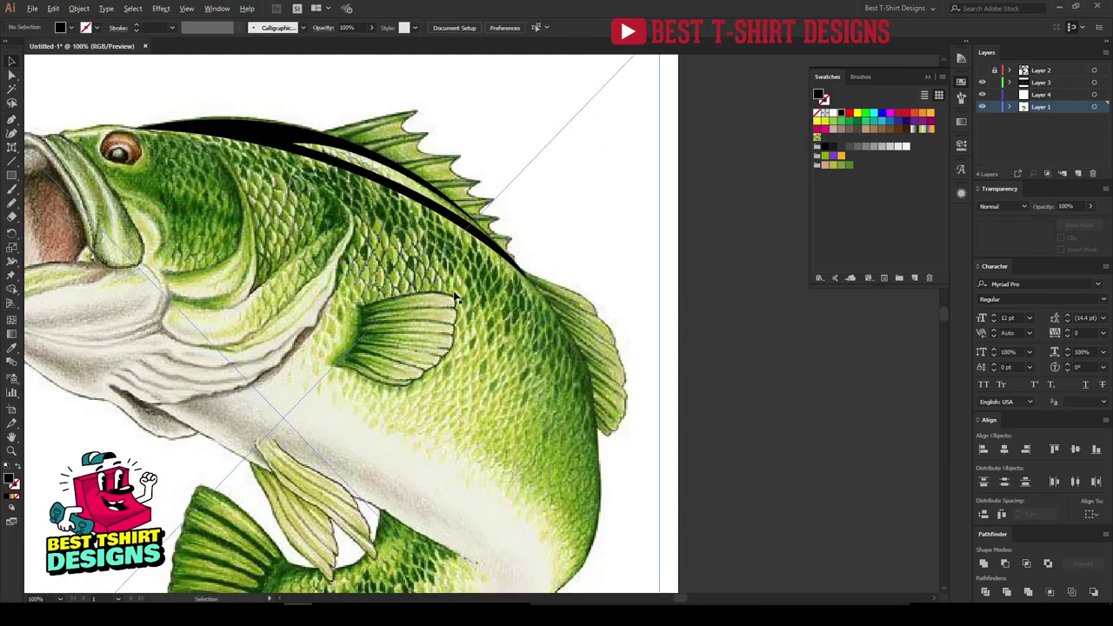
{"action": "scroll", "coordinate": [454, 298], "scroll_direction": "down", "scroll_amount": 2}
{"action": "scroll", "coordinate": [439, 195], "scroll_direction": "up", "scroll_amount": 3}
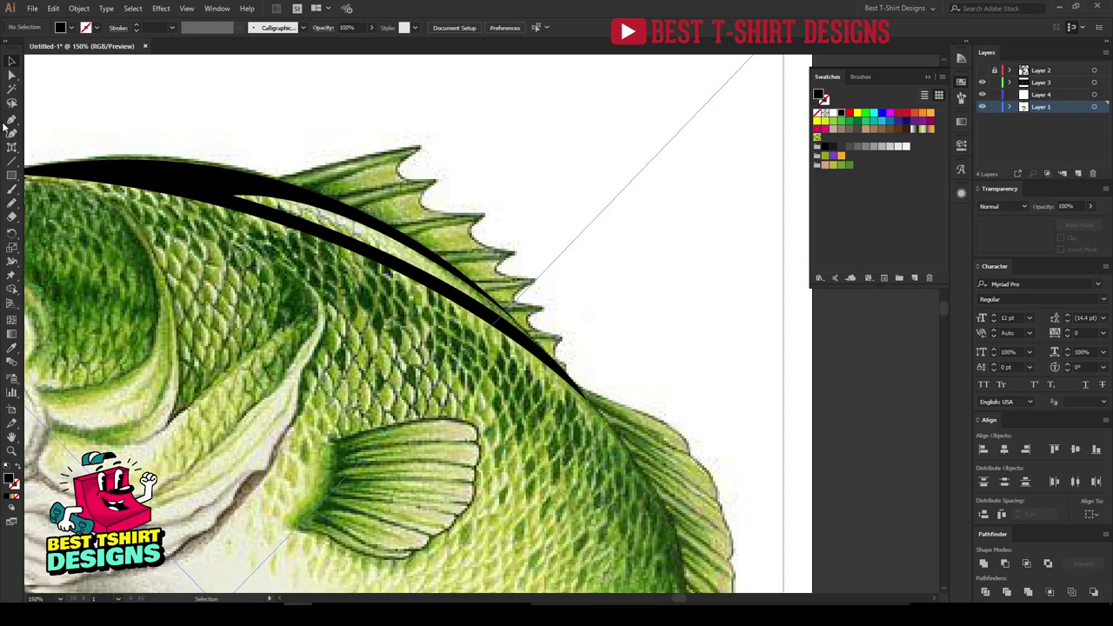
{"action": "left_click", "coordinate": [243, 182]}
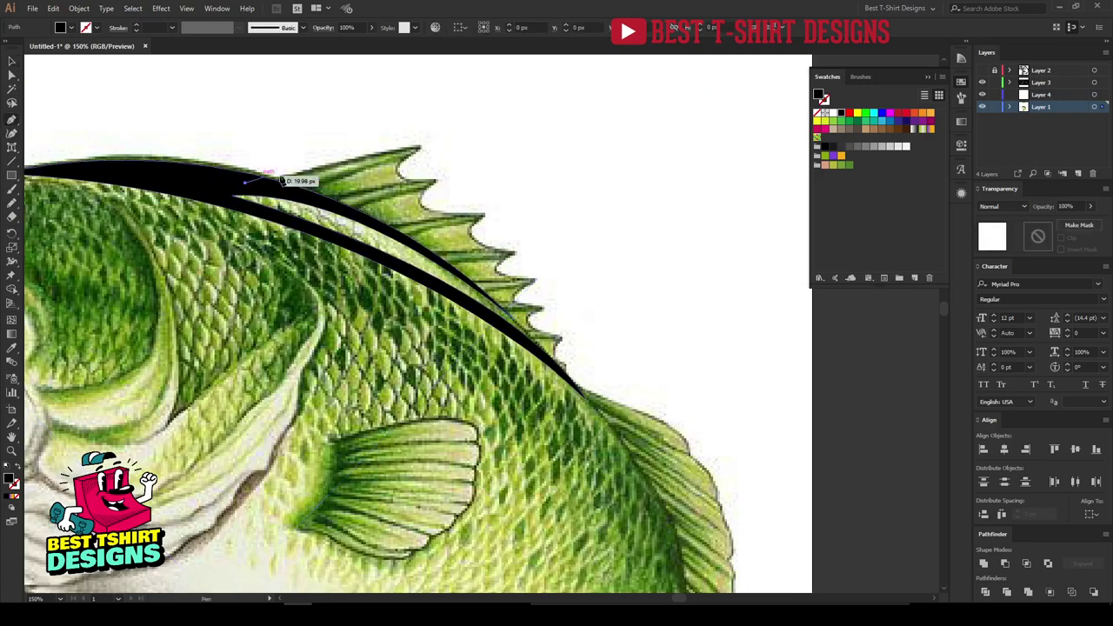
{"action": "scroll", "coordinate": [305, 161], "scroll_direction": "up", "scroll_amount": 1}
{"action": "left_click", "coordinate": [460, 139]}
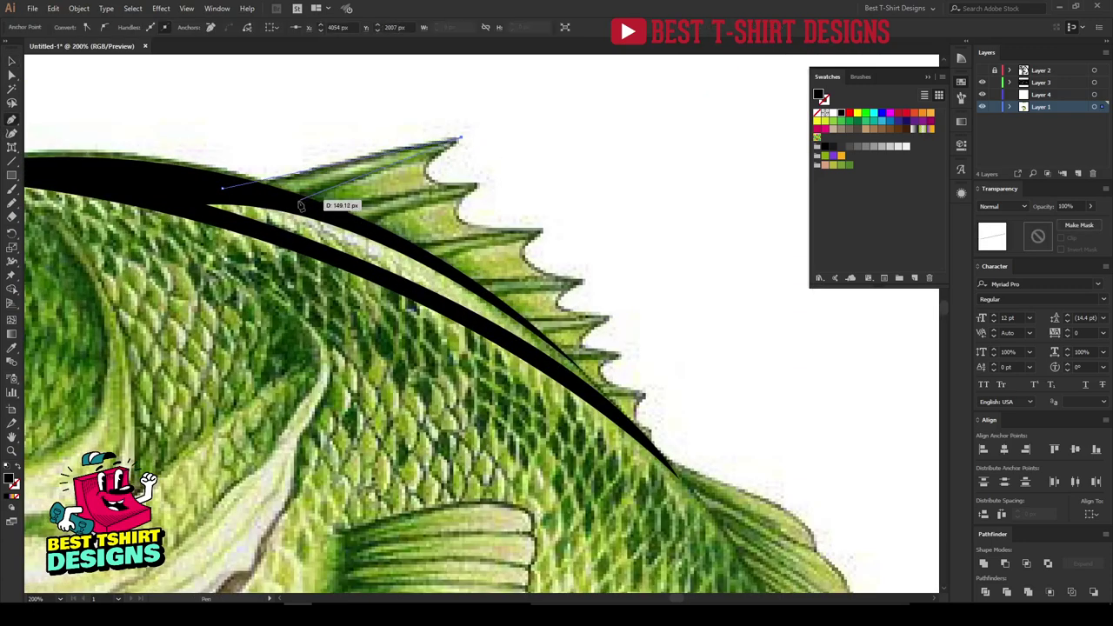
{"action": "left_click", "coordinate": [287, 203]}
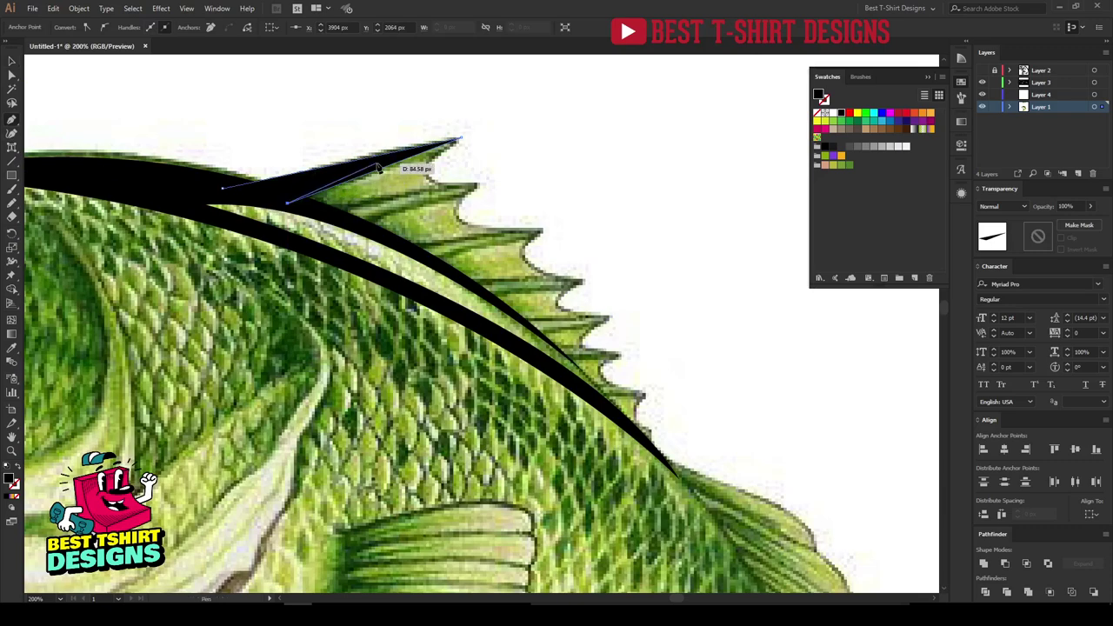
{"action": "left_click", "coordinate": [377, 164]}
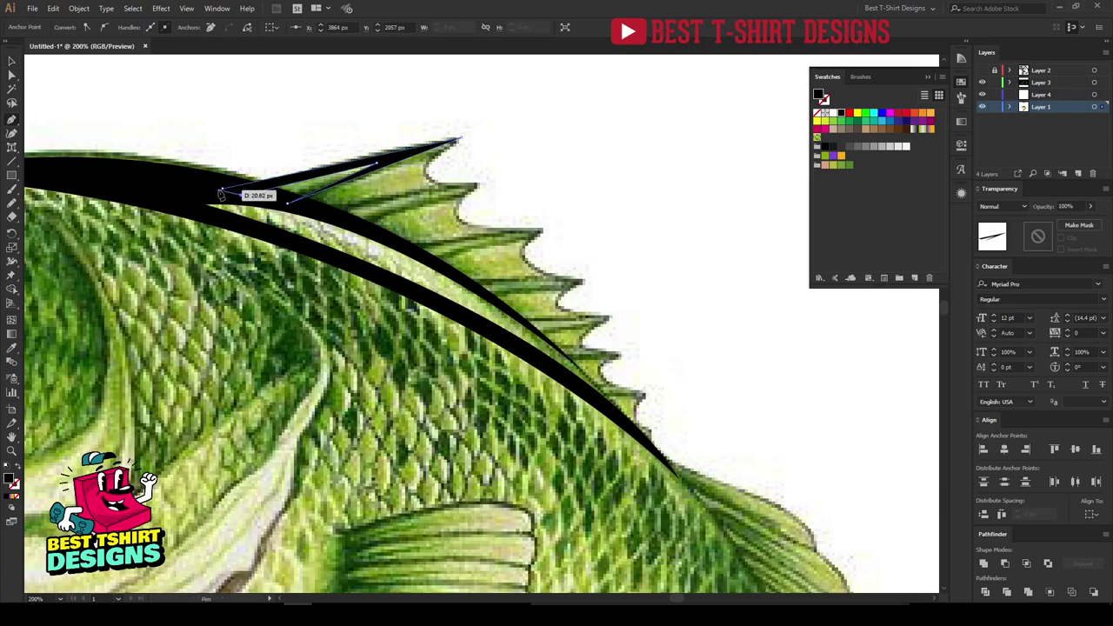
{"action": "scroll", "coordinate": [448, 171], "scroll_direction": "up", "scroll_amount": 1}
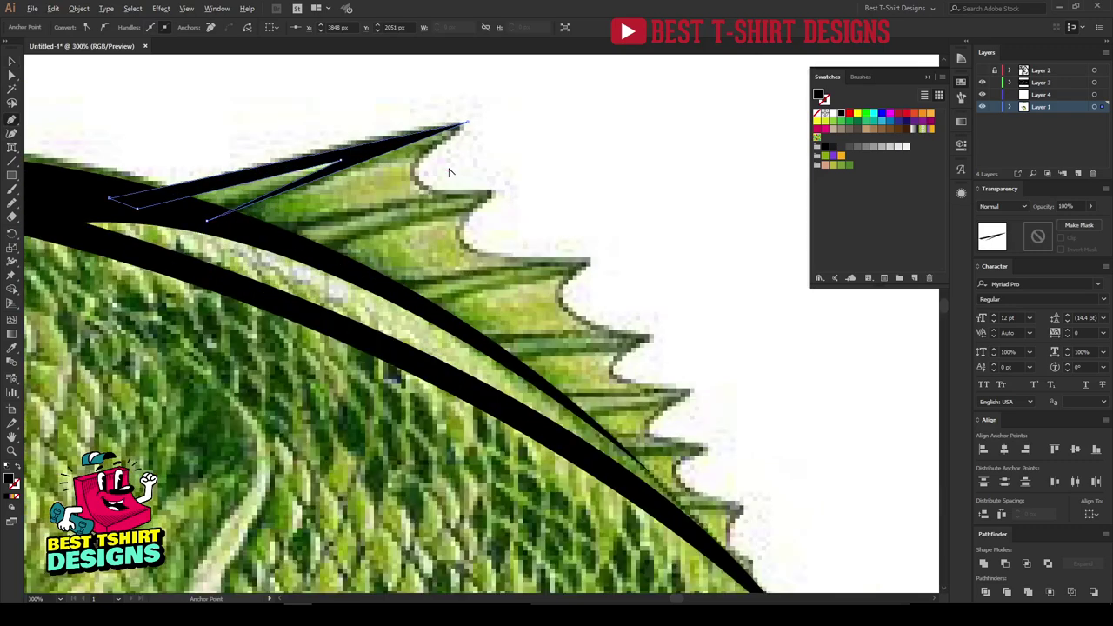
Trace the second dorsal spine's upper edge out to its tip, and curve its lower edge back to the black back stripe.
{"action": "left_click", "coordinate": [245, 230]}
{"action": "left_click", "coordinate": [244, 228]}
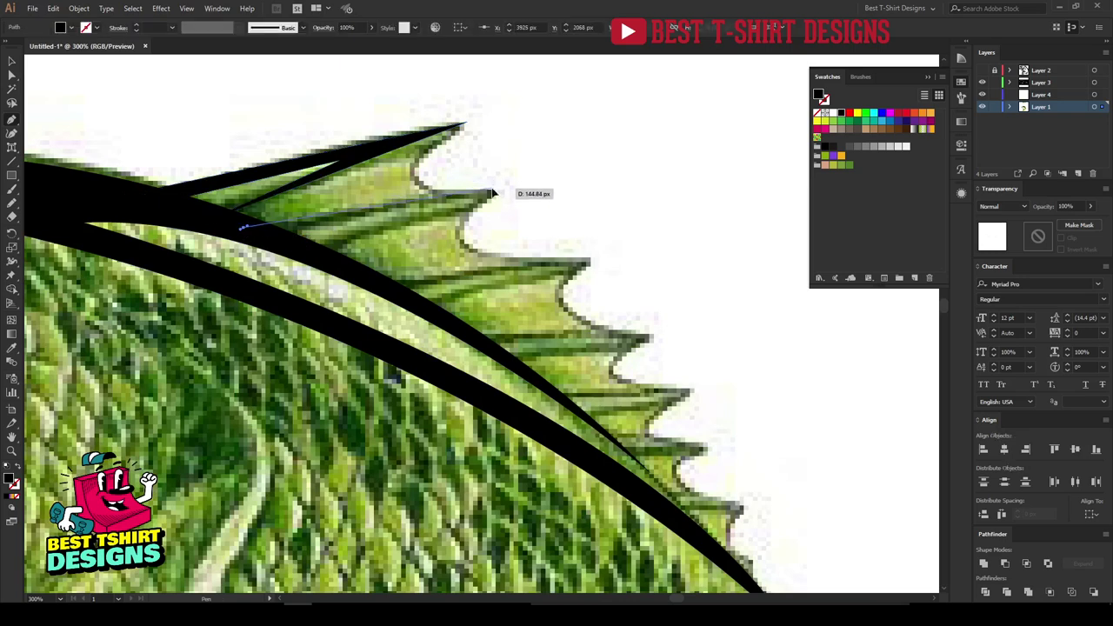
{"action": "left_click_drag", "start_coordinate": [491, 192], "coordinate": [582, 191]}
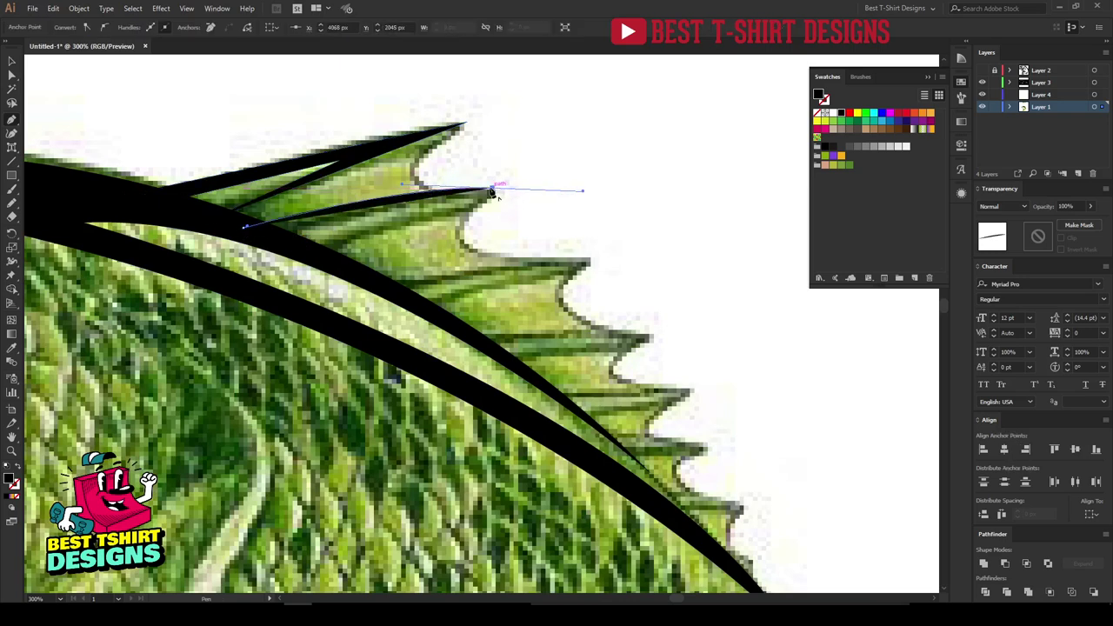
{"action": "left_click", "coordinate": [494, 191]}
{"action": "left_click", "coordinate": [468, 210]}
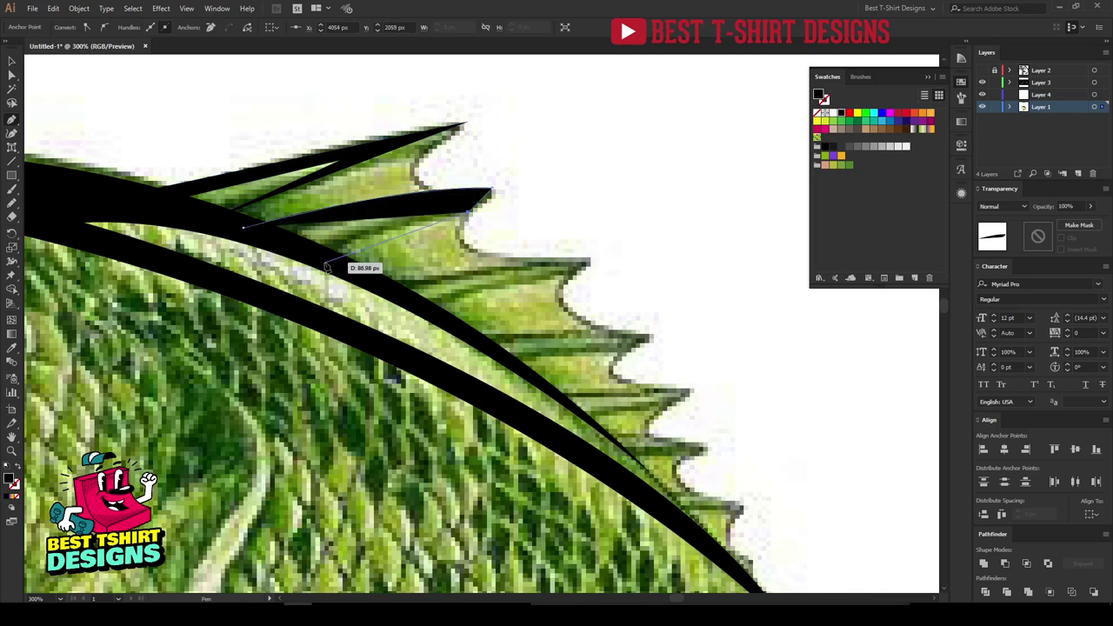
{"action": "left_click_drag", "start_coordinate": [324, 263], "coordinate": [287, 294]}
{"action": "left_click", "coordinate": [324, 263]}
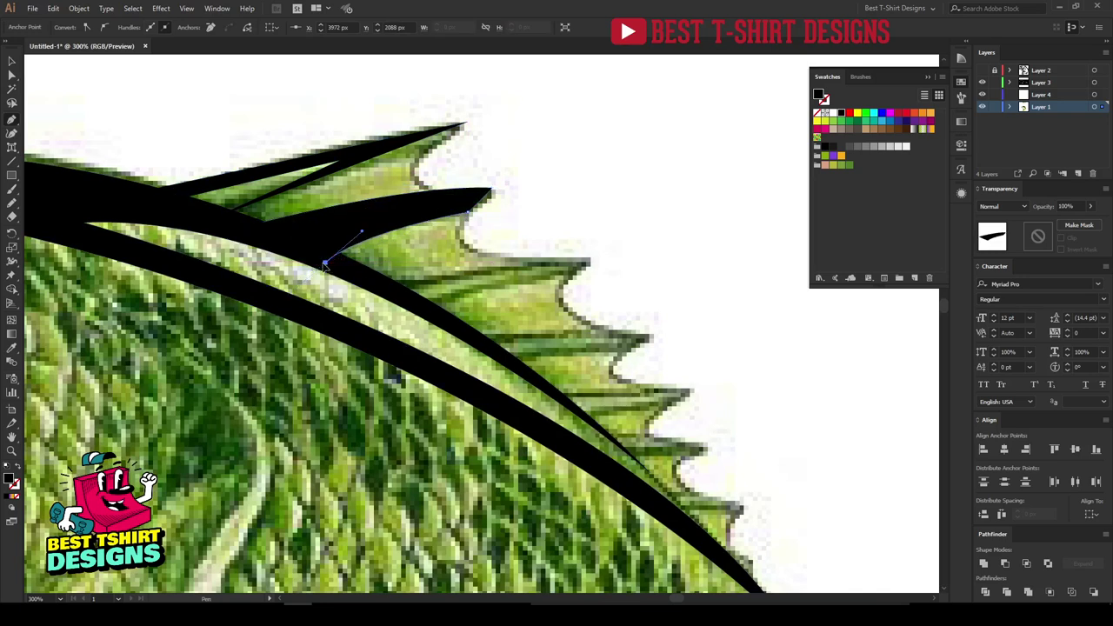
Cut a curved notch between the second spine's two edges and close the path as a shape about 143 by 43 px.
{"action": "left_click_drag", "start_coordinate": [455, 209], "coordinate": [513, 198]}
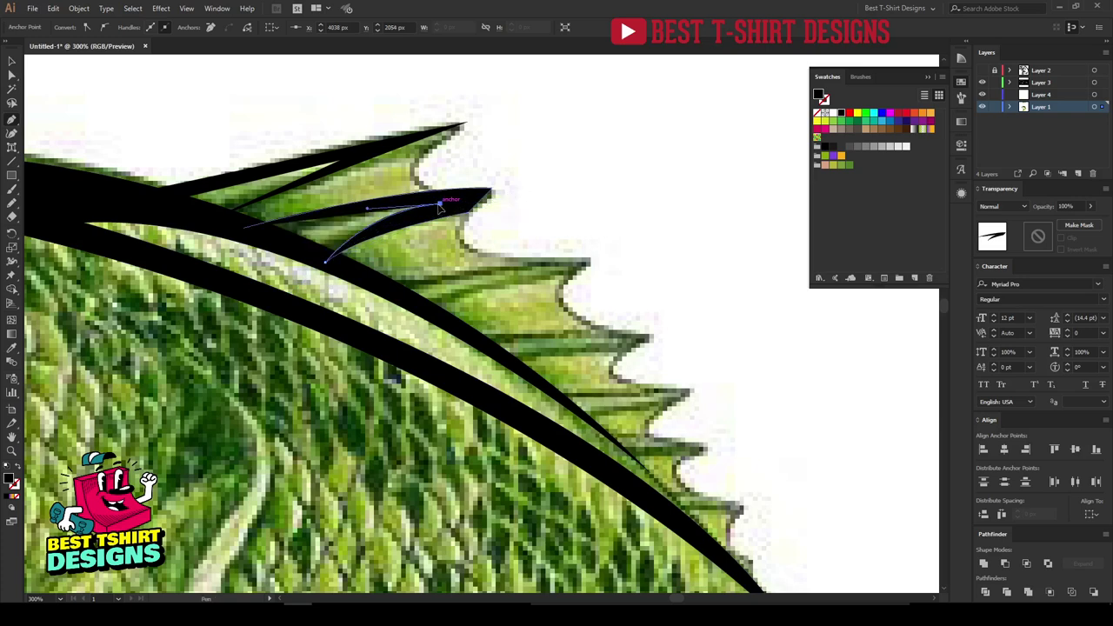
{"action": "left_click", "coordinate": [441, 207]}
{"action": "left_click_drag", "start_coordinate": [261, 242], "coordinate": [207, 265]}
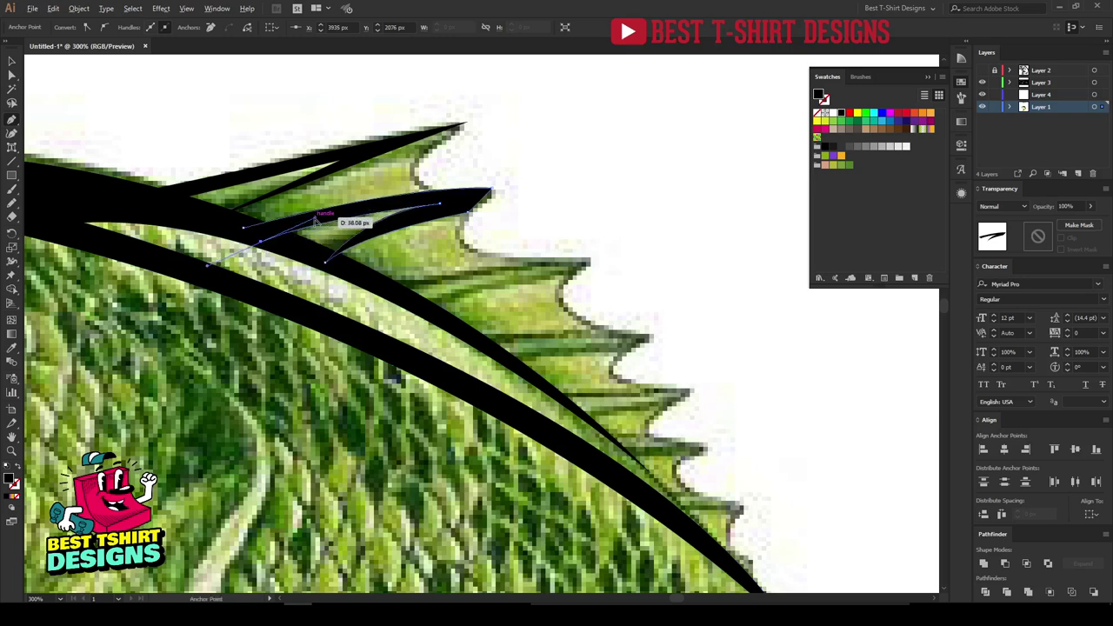
{"action": "left_click_drag", "start_coordinate": [315, 217], "coordinate": [357, 202]}
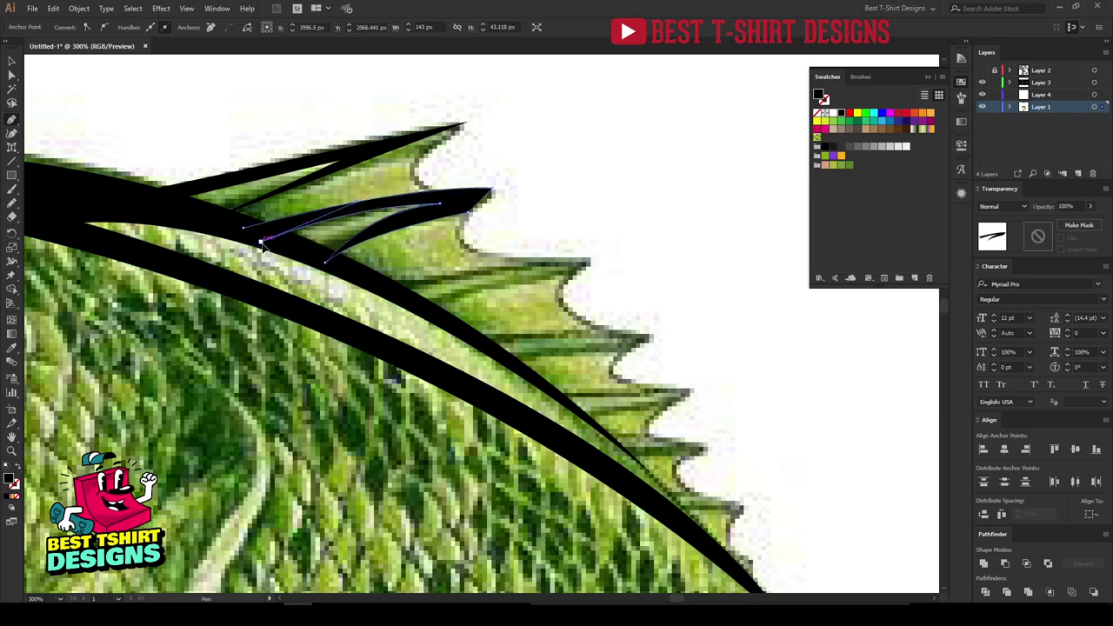
{"action": "left_click", "coordinate": [245, 227]}
{"action": "scroll", "coordinate": [369, 225], "scroll_direction": "down", "scroll_amount": 2}
{"action": "key", "text": "v"}
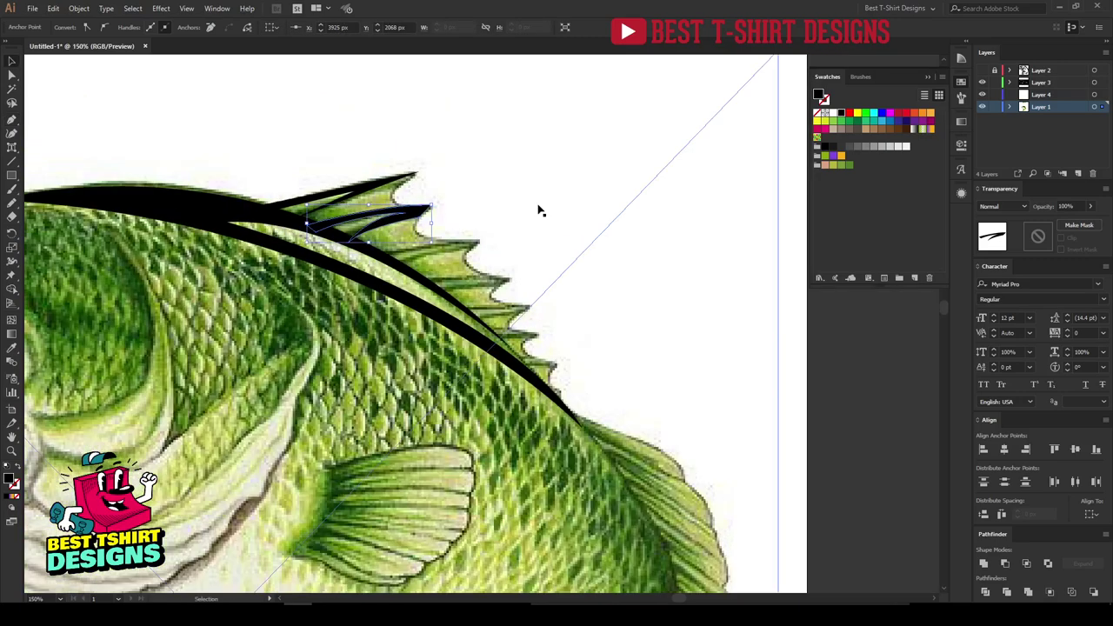
Move the reference fish picture away from the traced strokes and examine the black line art on white.
{"action": "left_click", "coordinate": [539, 210]}
{"action": "scroll", "coordinate": [539, 208], "scroll_direction": "down", "scroll_amount": 2}
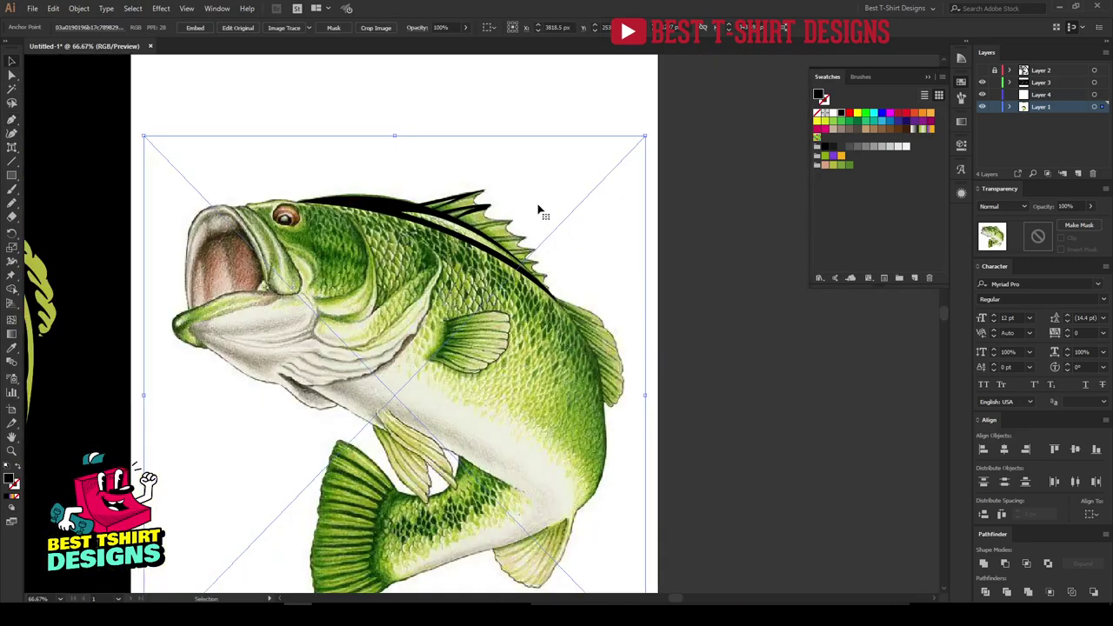
{"action": "mouse_move", "coordinate": [539, 208]}
{"action": "left_mouse_down"}
{"action": "mouse_move", "coordinate": [740, 367]}
{"action": "mouse_move", "coordinate": [709, 406]}
{"action": "left_mouse_up"}
{"action": "left_click", "coordinate": [525, 218]}
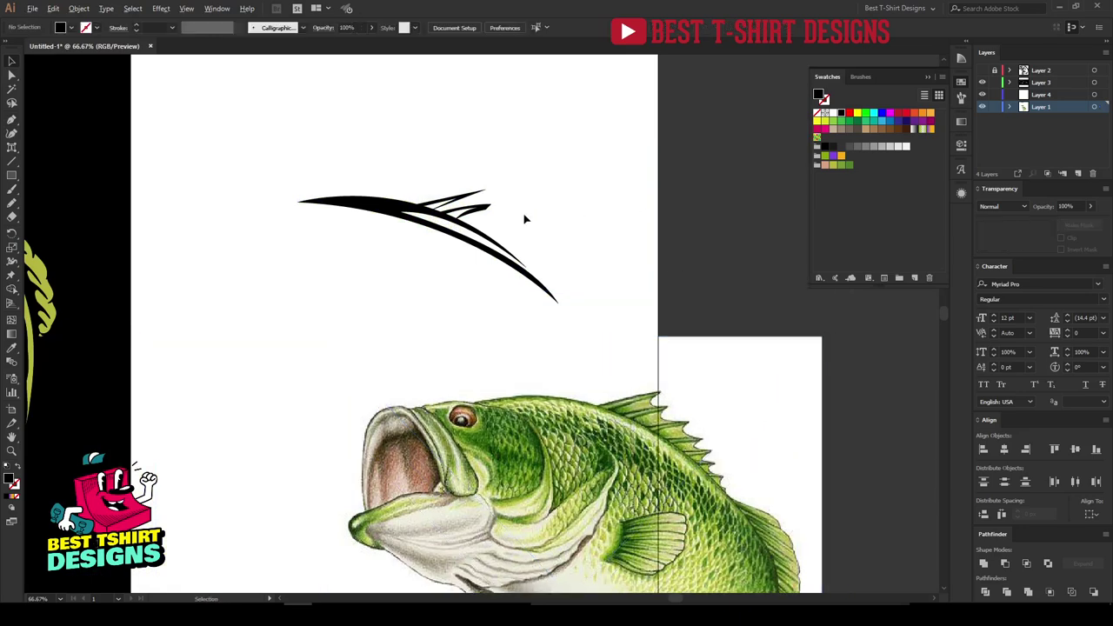
{"action": "scroll", "coordinate": [522, 218], "scroll_direction": "up", "scroll_amount": 1}
{"action": "scroll", "coordinate": [277, 228], "scroll_direction": "up", "scroll_amount": 1}
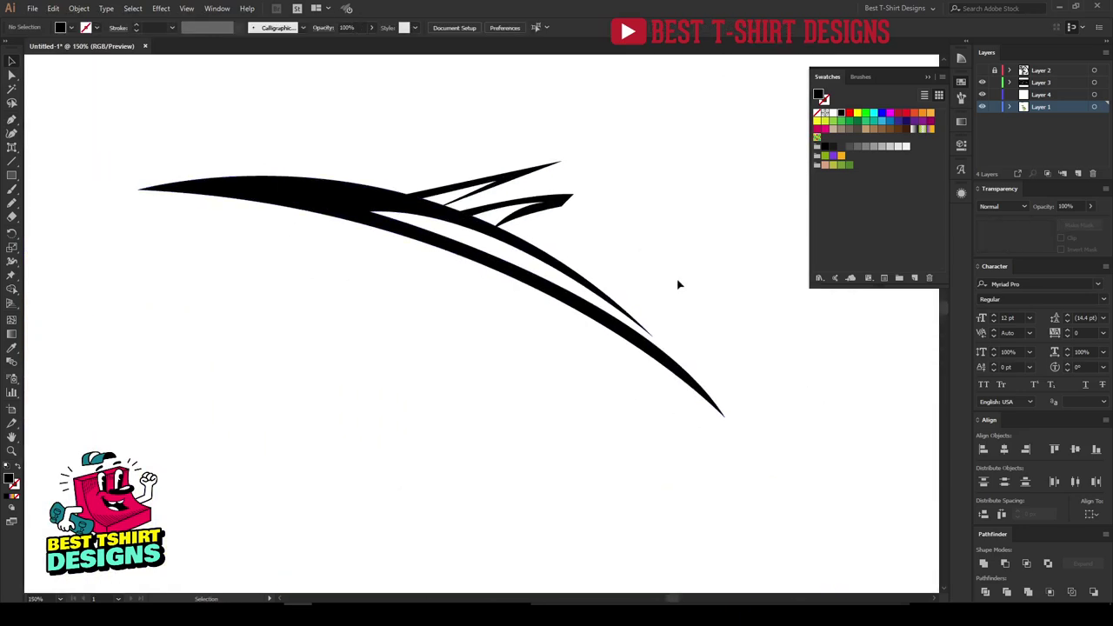
Move the reference fish picture back beneath the traced strokes so that it sits beside the black rectangle, and deselect it.
{"action": "scroll", "coordinate": [346, 231], "scroll_direction": "down", "scroll_amount": 3}
{"action": "left_click_drag", "start_coordinate": [481, 376], "coordinate": [370, 202]}
{"action": "left_click", "coordinate": [473, 121]}
{"action": "scroll", "coordinate": [377, 233], "scroll_direction": "down", "scroll_amount": 1}
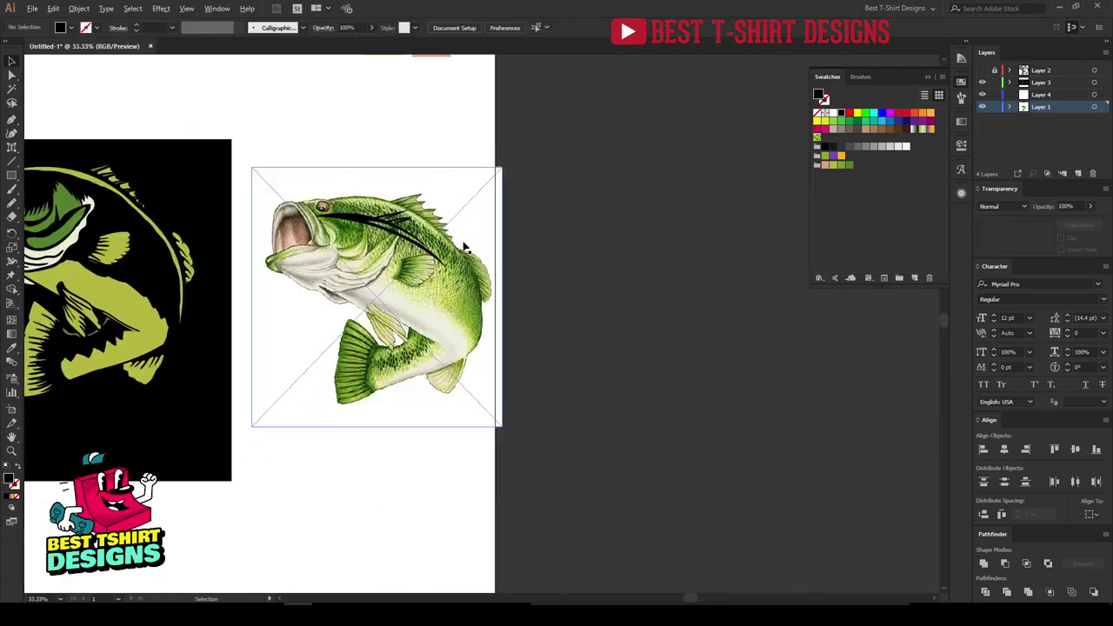
Lock all four layers with Layer 2 visible and hide the colour swatches to present both bass versions on black.
{"action": "scroll", "coordinate": [406, 528], "scroll_direction": "left", "scroll_amount": 5}
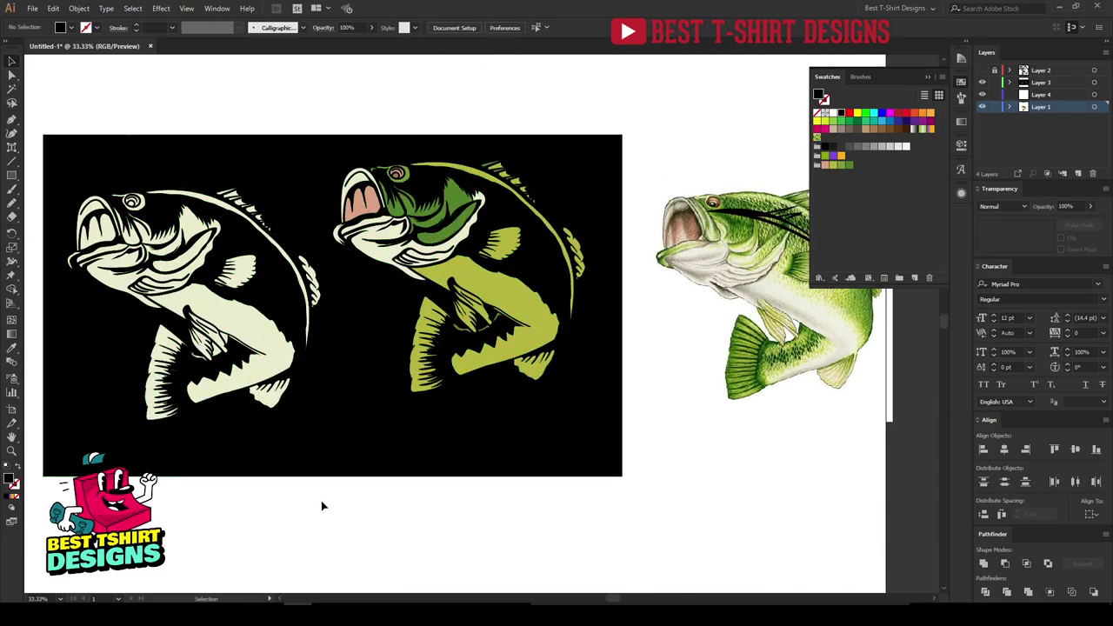
{"action": "left_click_drag", "start_coordinate": [196, 522], "coordinate": [308, 539]}
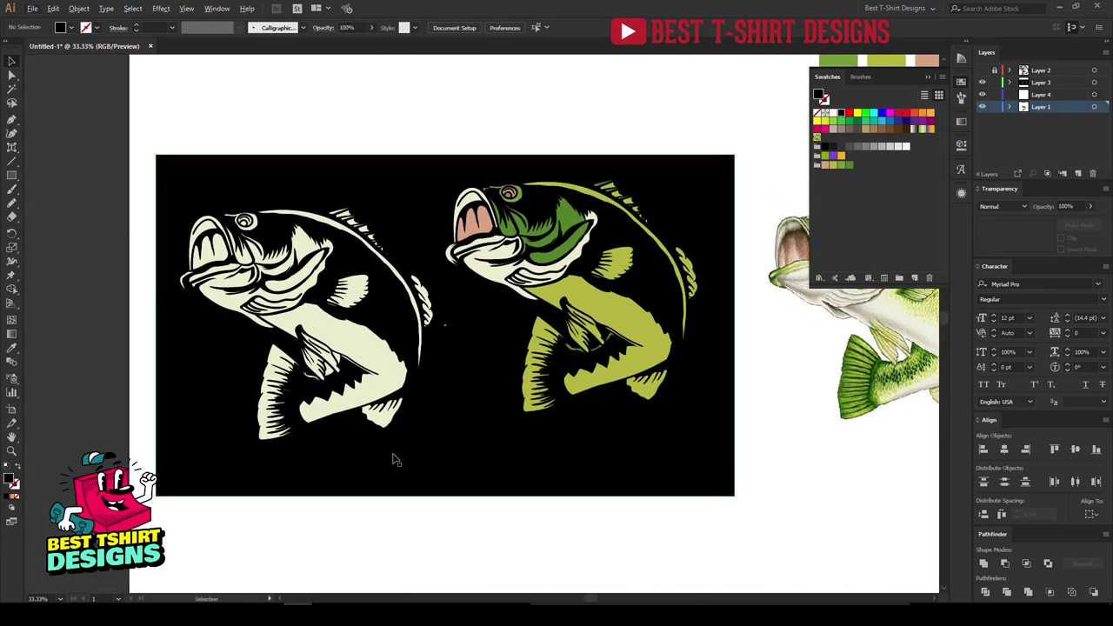
{"action": "scroll", "coordinate": [395, 474], "scroll_direction": "up", "scroll_amount": 1}
{"action": "left_click_drag", "start_coordinate": [473, 392], "coordinate": [491, 457]}
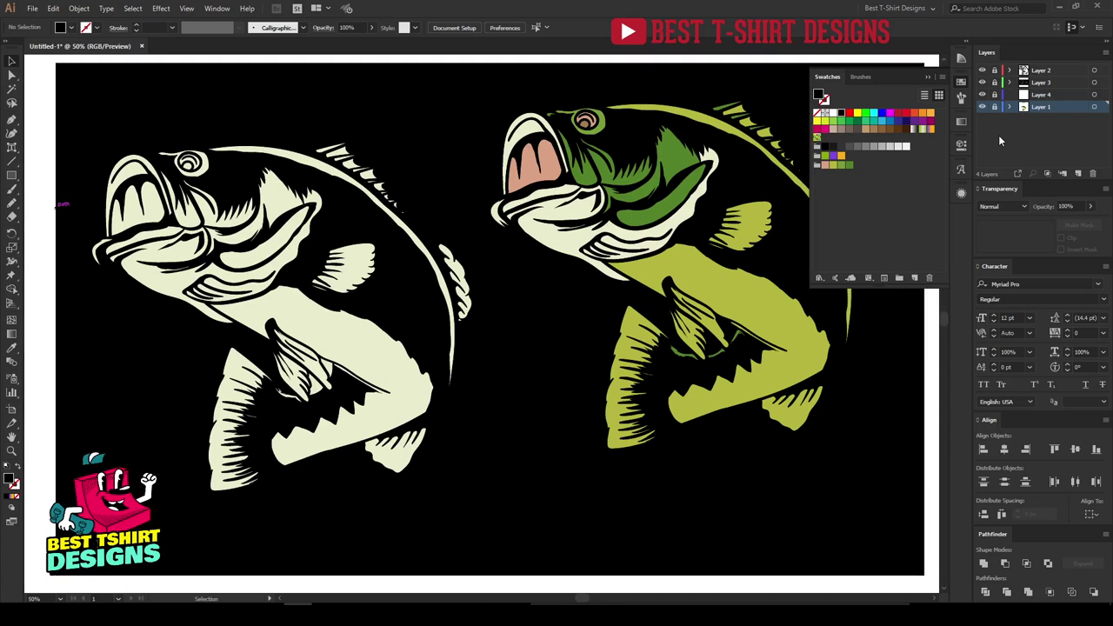
{"action": "left_click", "coordinate": [1000, 141]}
{"action": "left_click", "coordinate": [961, 86]}
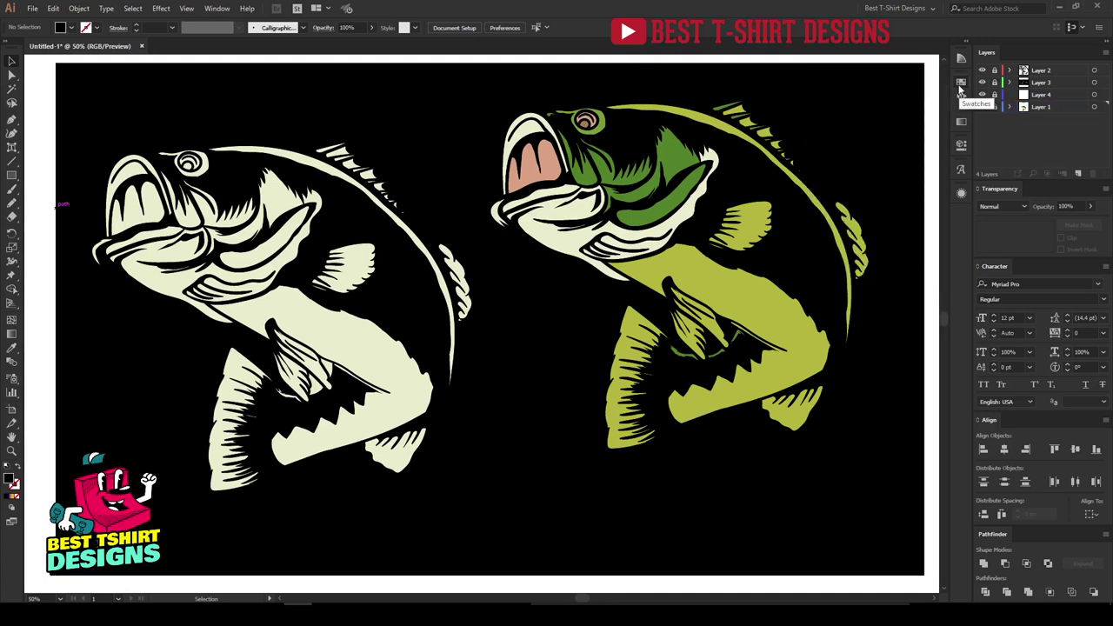